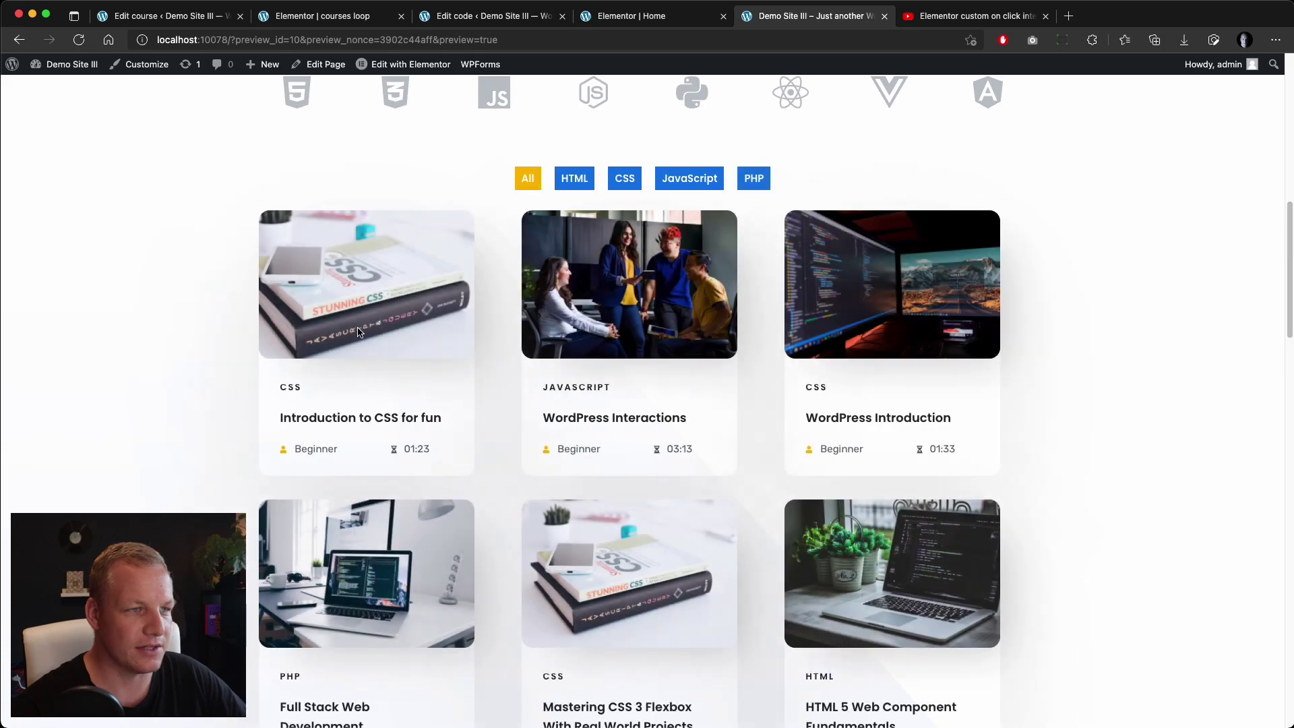
Examine the home page's course grid and test its HTML, CSS, JavaScript and All category filters
scroll(730, 472, "down", 3)
scroll(732, 475, "up", 2)
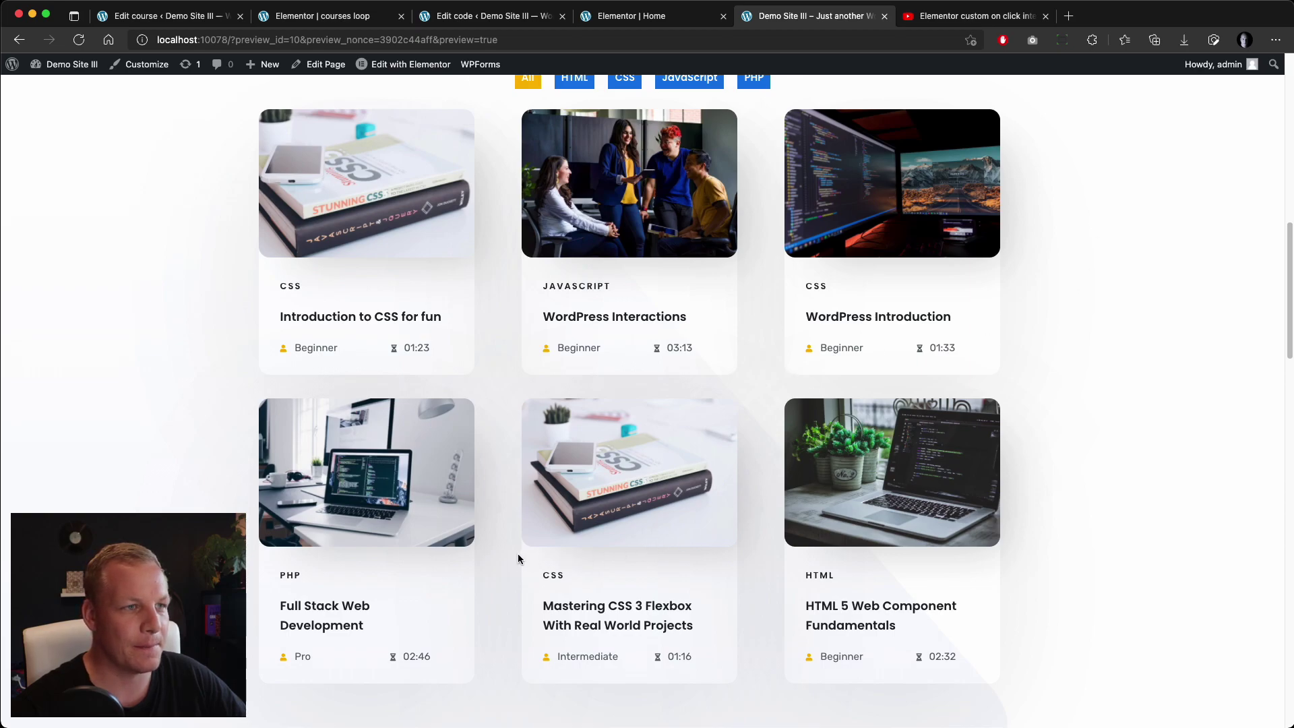
scroll(384, 404, "up", 1)
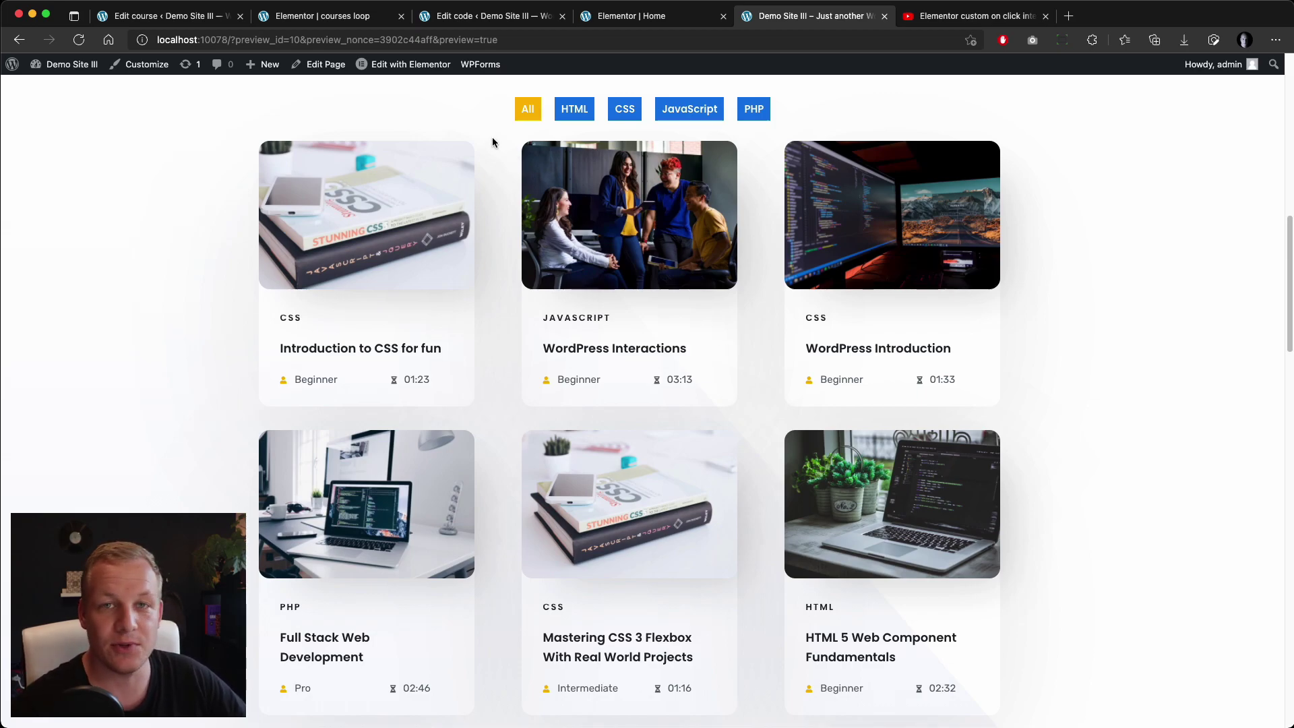
scroll(513, 160, "up", 2)
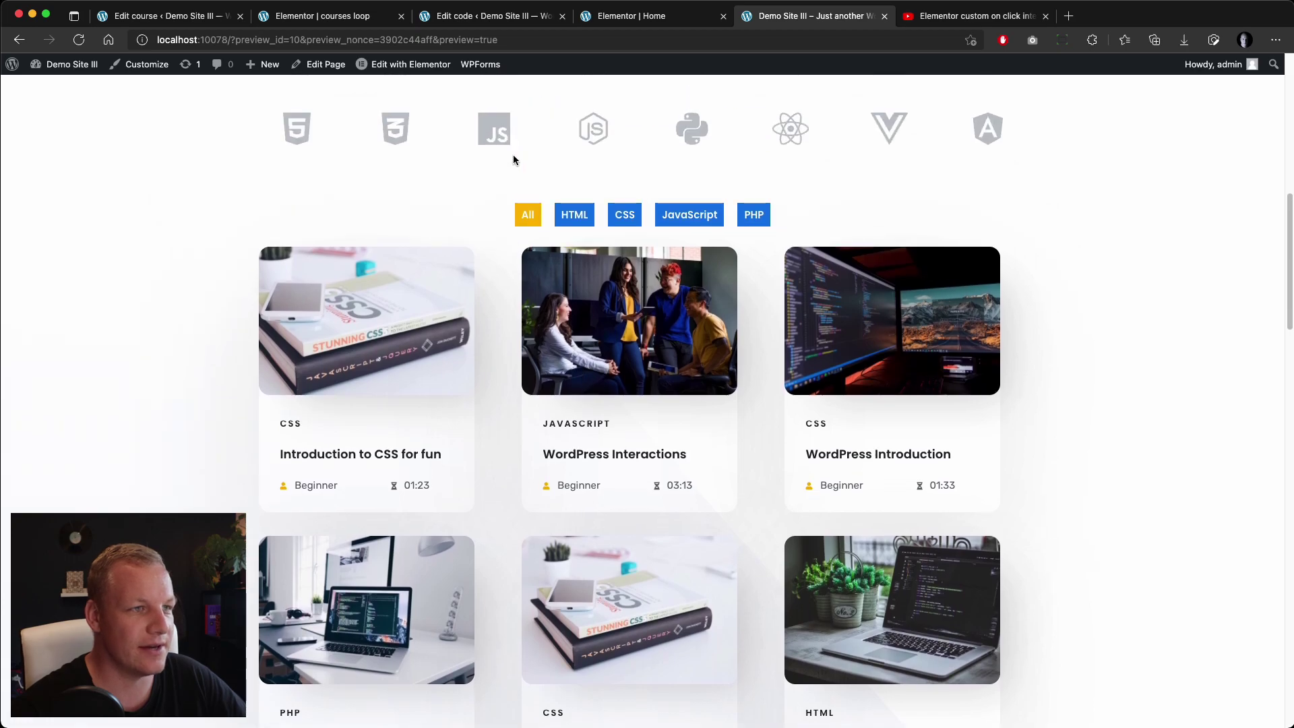
left_click(588, 221)
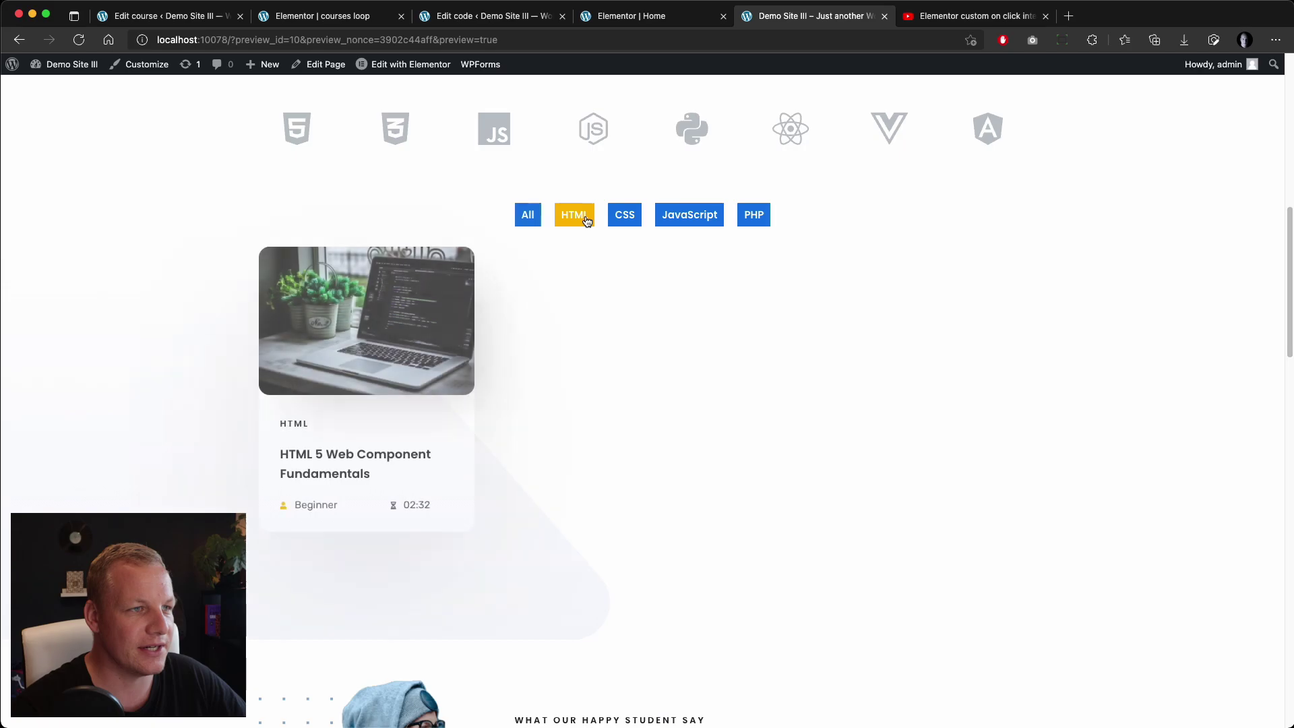
left_click(624, 216)
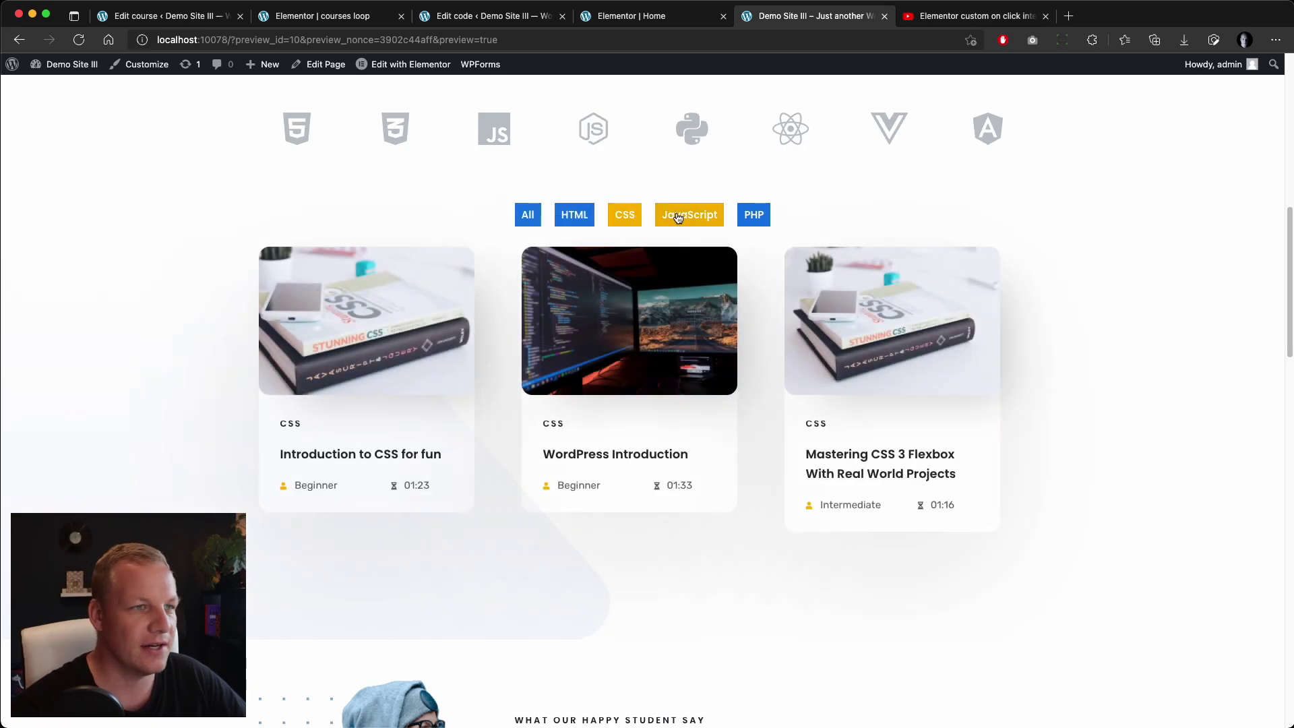
left_click(678, 217)
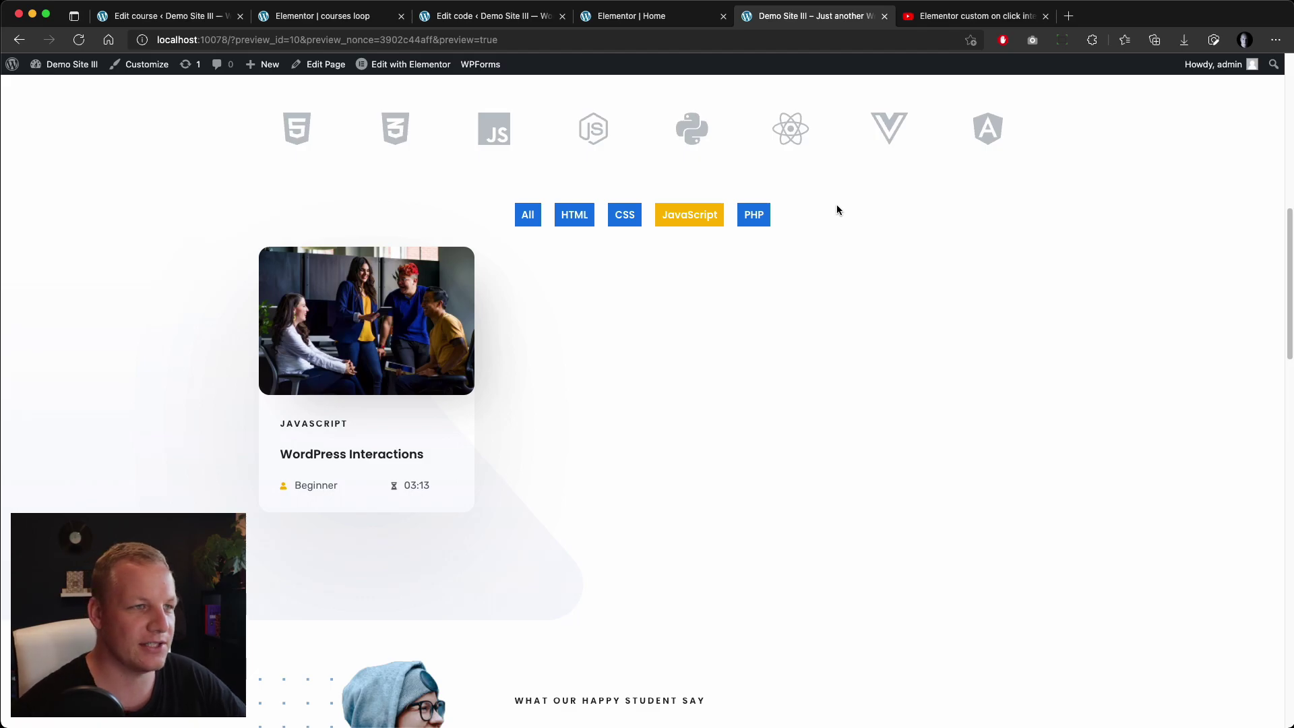
left_click(578, 217)
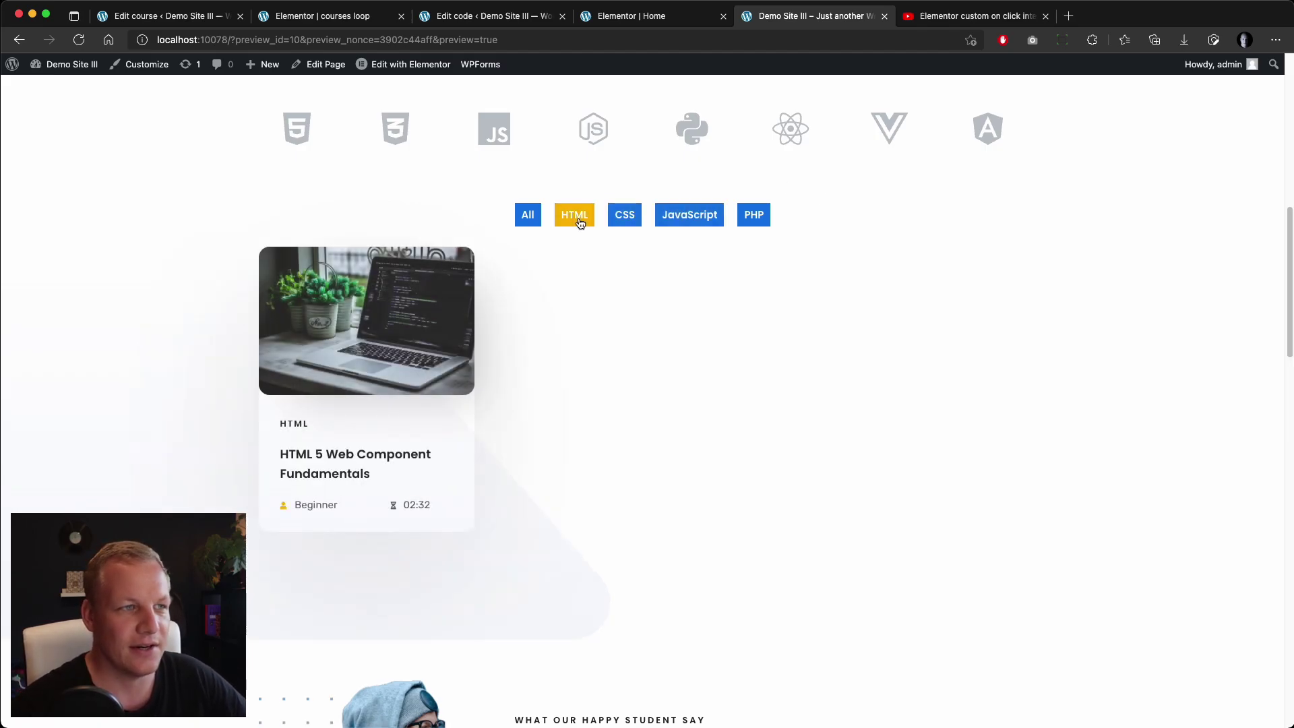
left_click(528, 215)
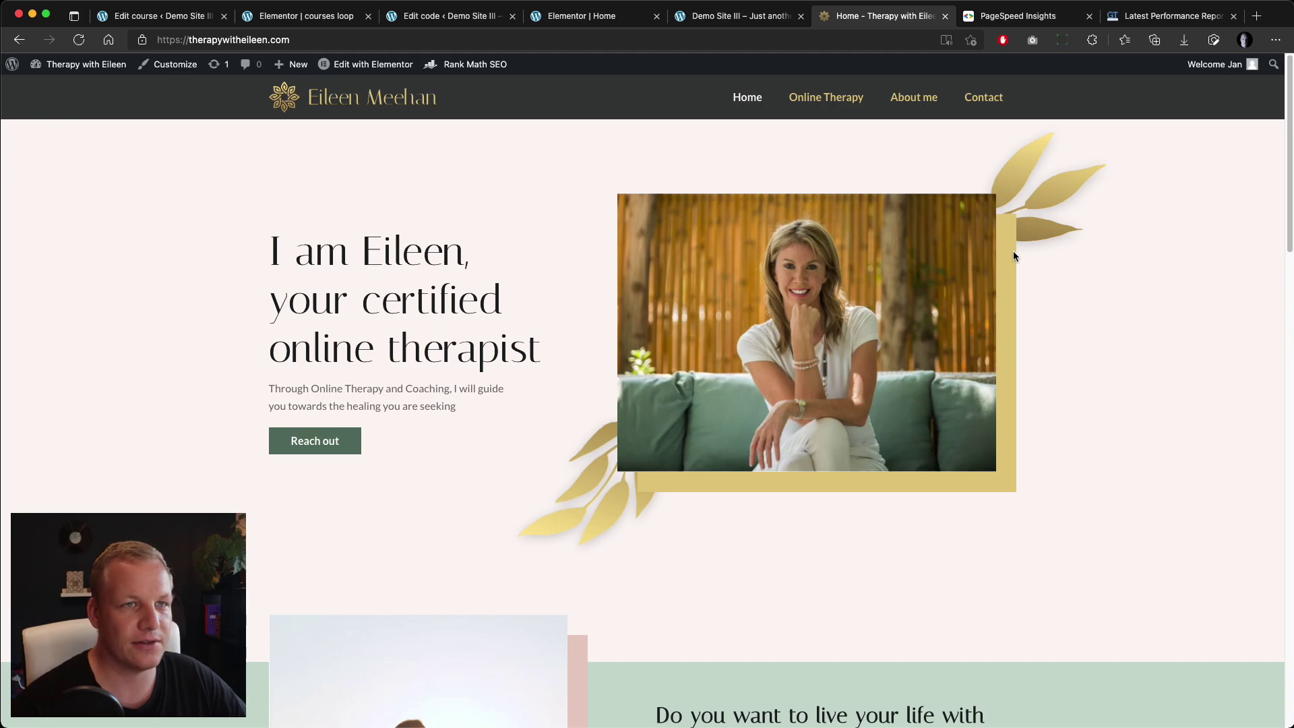
Review the mobile and desktop PageSpeed Insights reports for therapywitheileen.com
left_click(1021, 16)
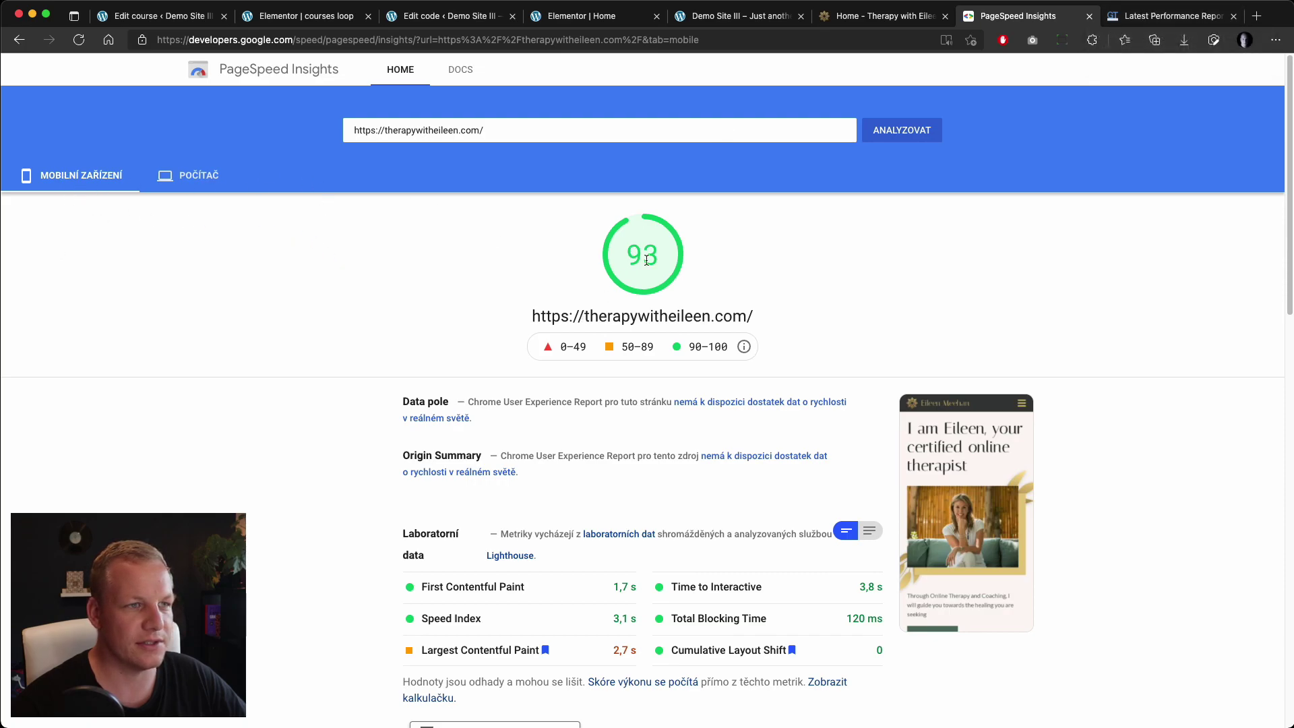
left_click(213, 189)
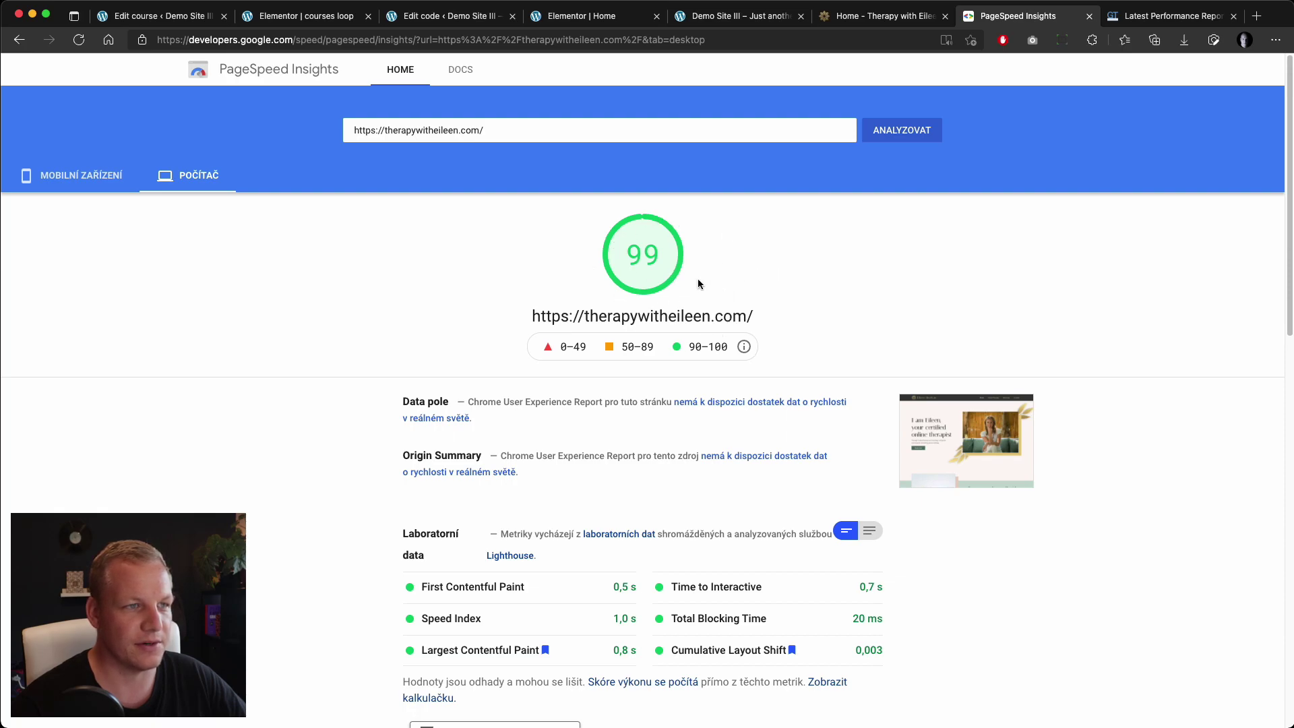
scroll(728, 296, "left", 3)
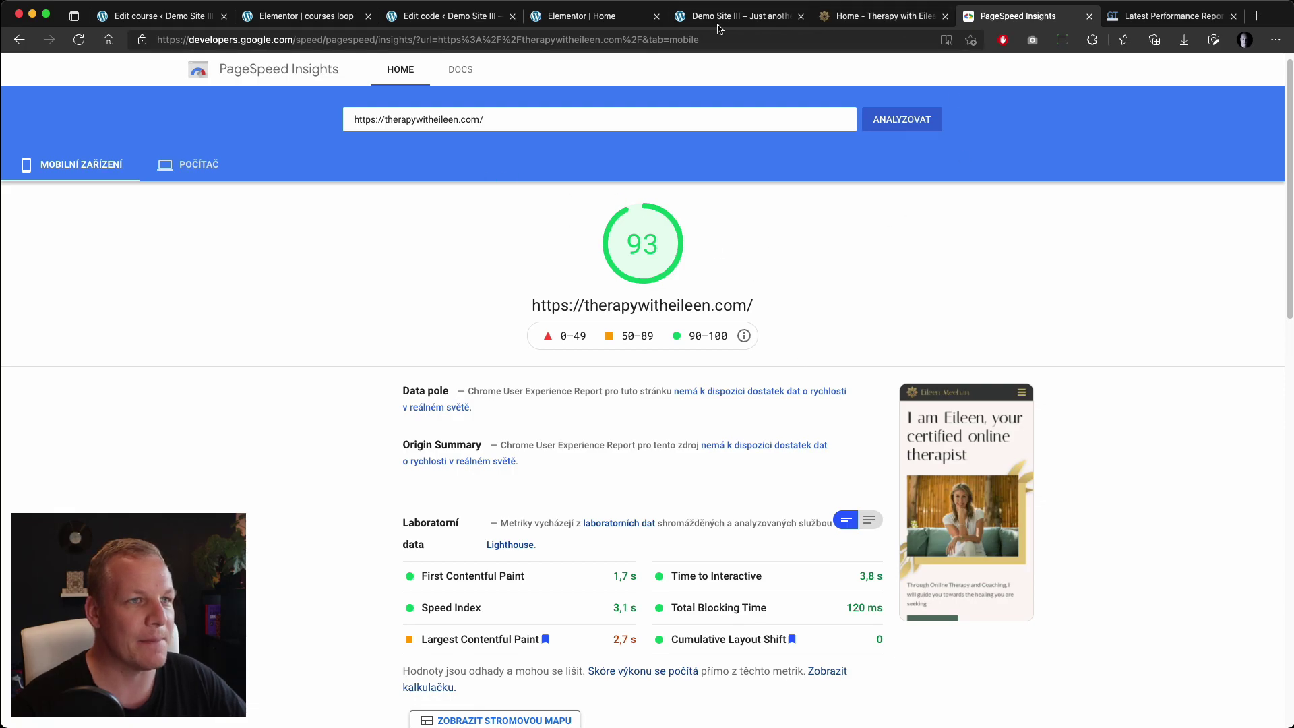
Go back to the Demo Site III preview and check the HTML, CSS and All filters on the course grid
left_click(680, 16)
left_click(575, 217)
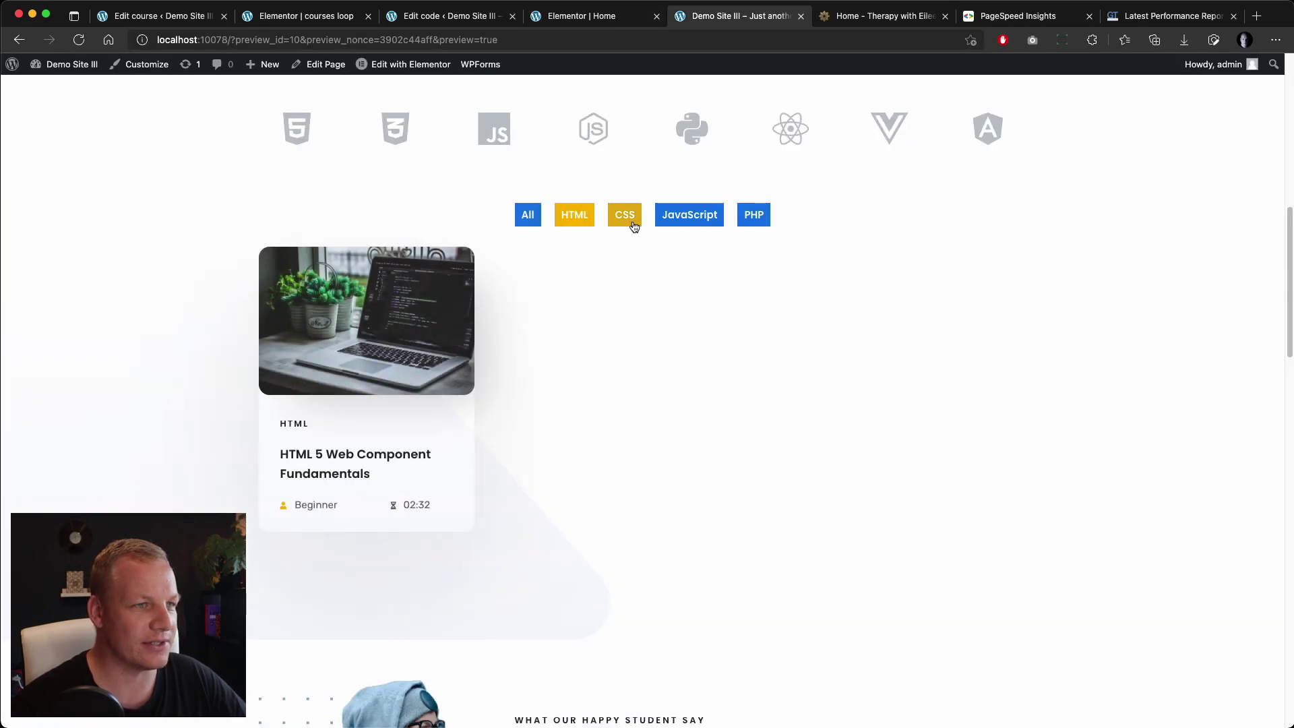
left_click(626, 219)
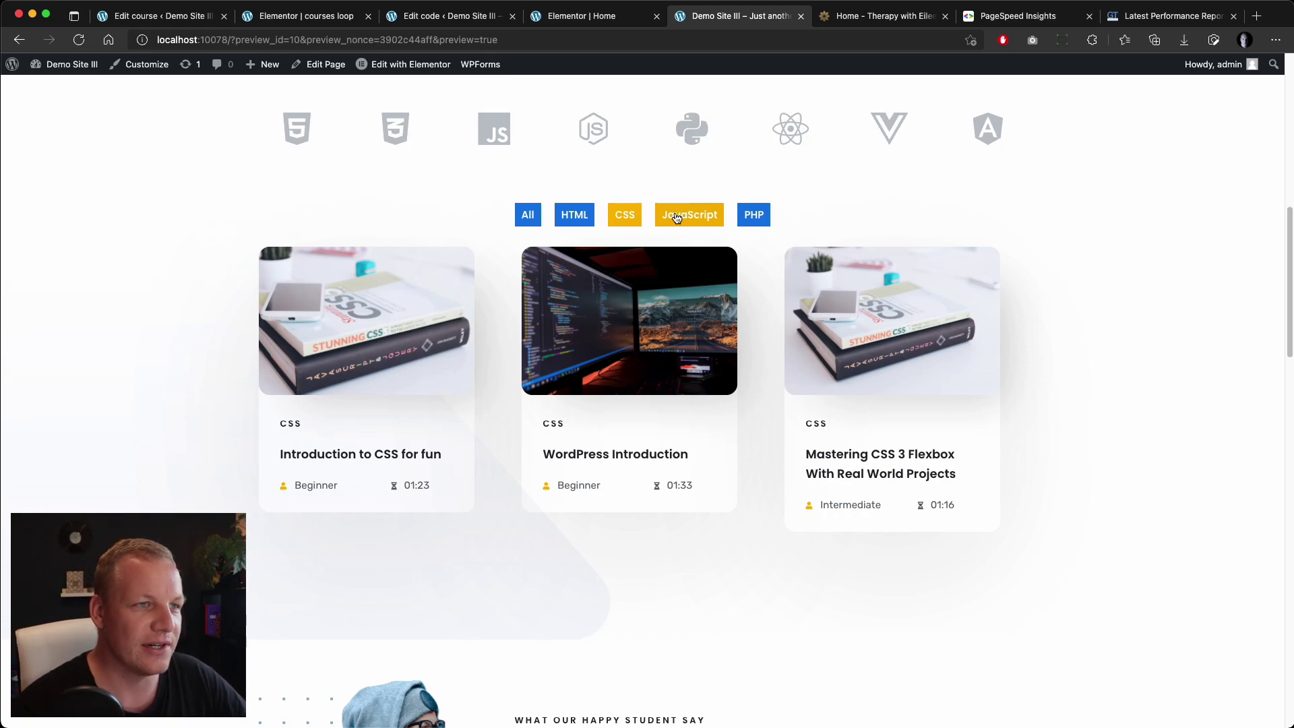
left_click(591, 214)
left_click(537, 217)
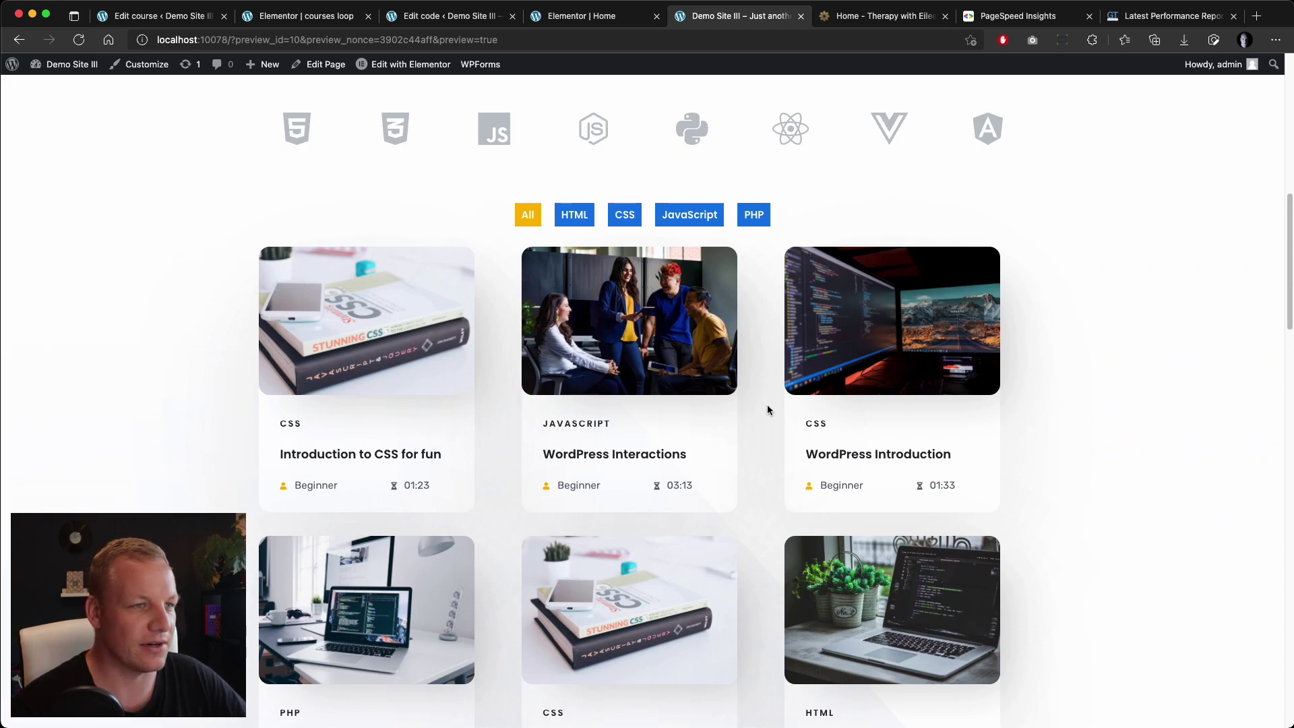
scroll(426, 350, "down", 3)
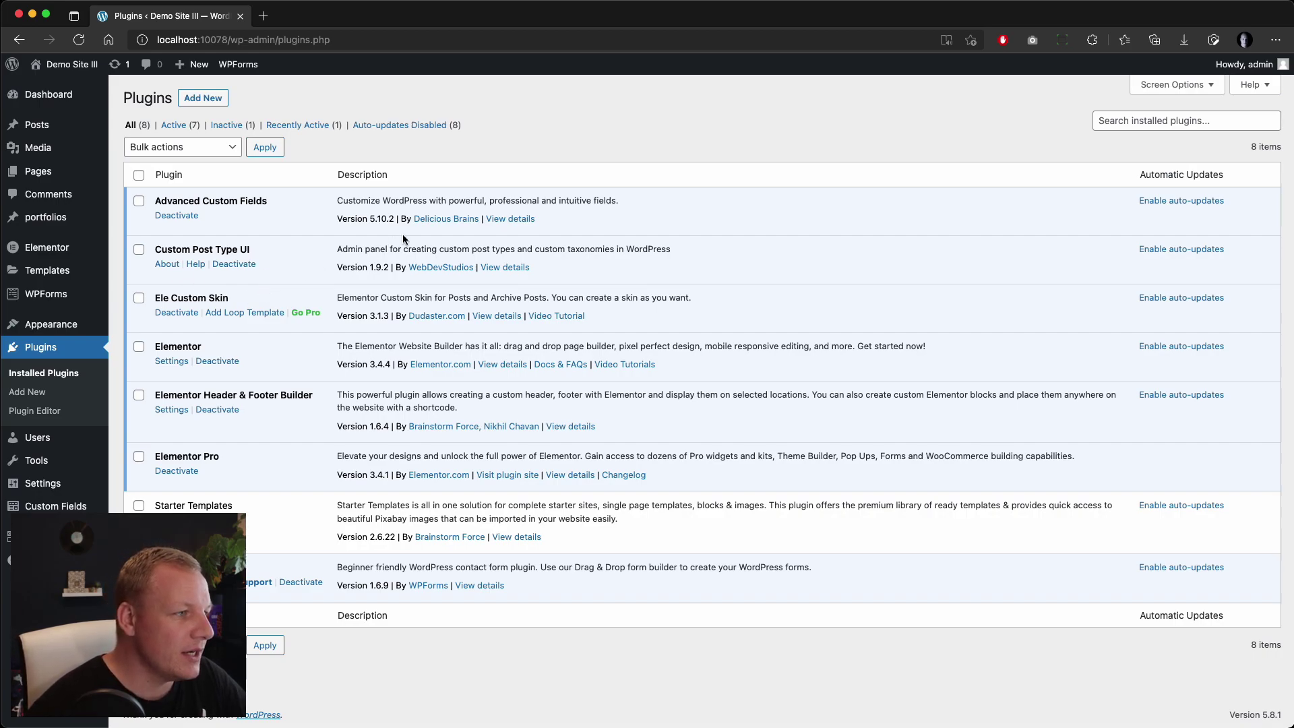
Begin a new custom post type in CPT UI with the slug "course" and the plural label "courses"
left_click(40, 536)
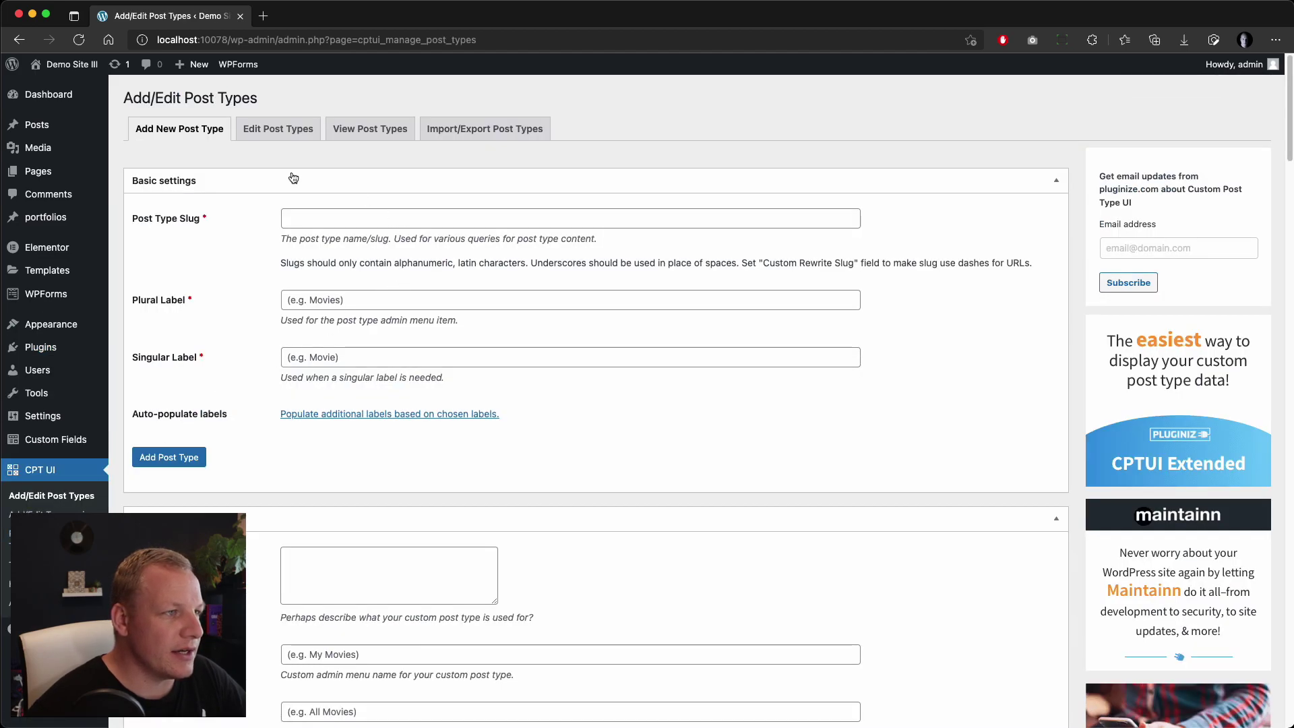
left_click(341, 227)
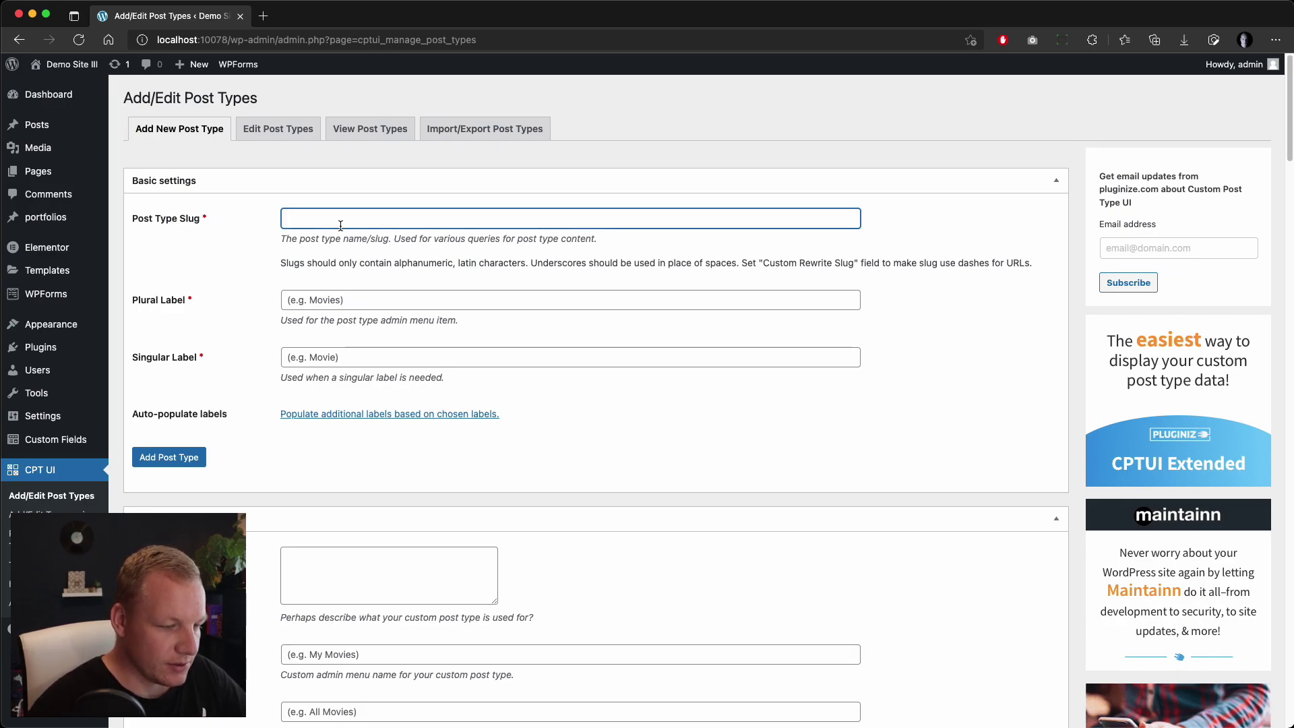
type("course")
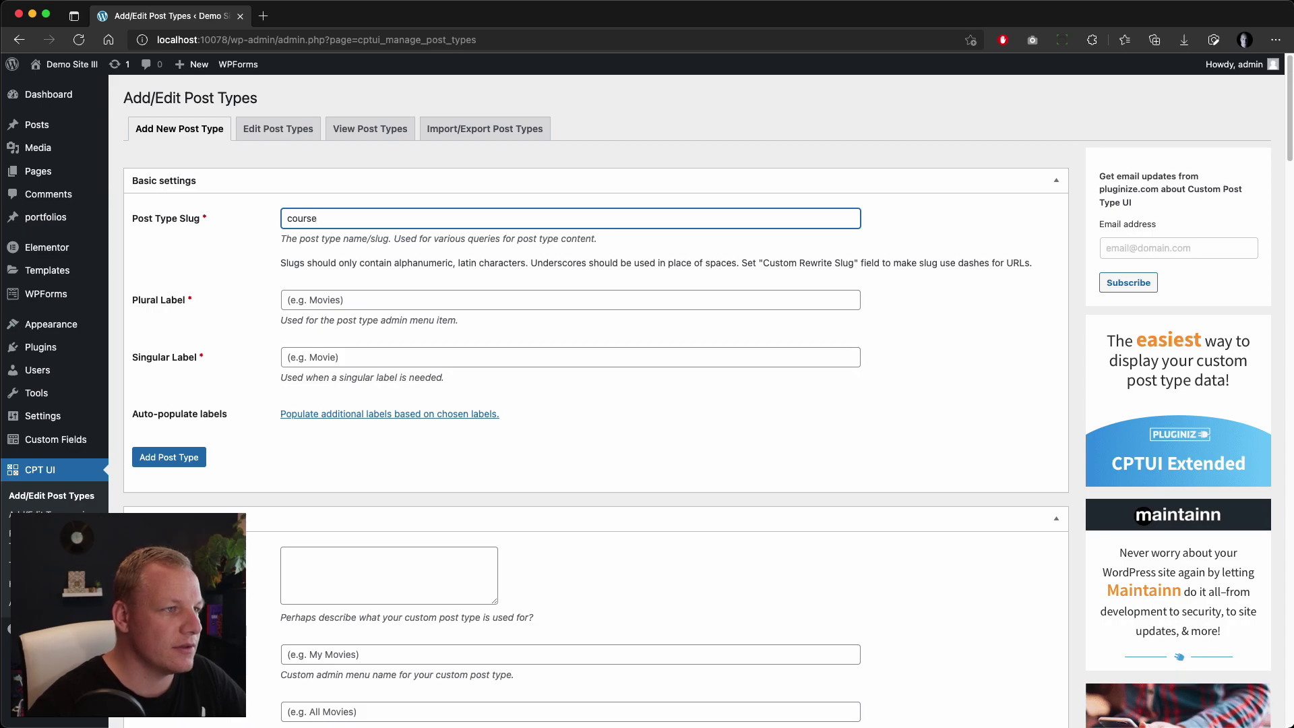
key("super+a")
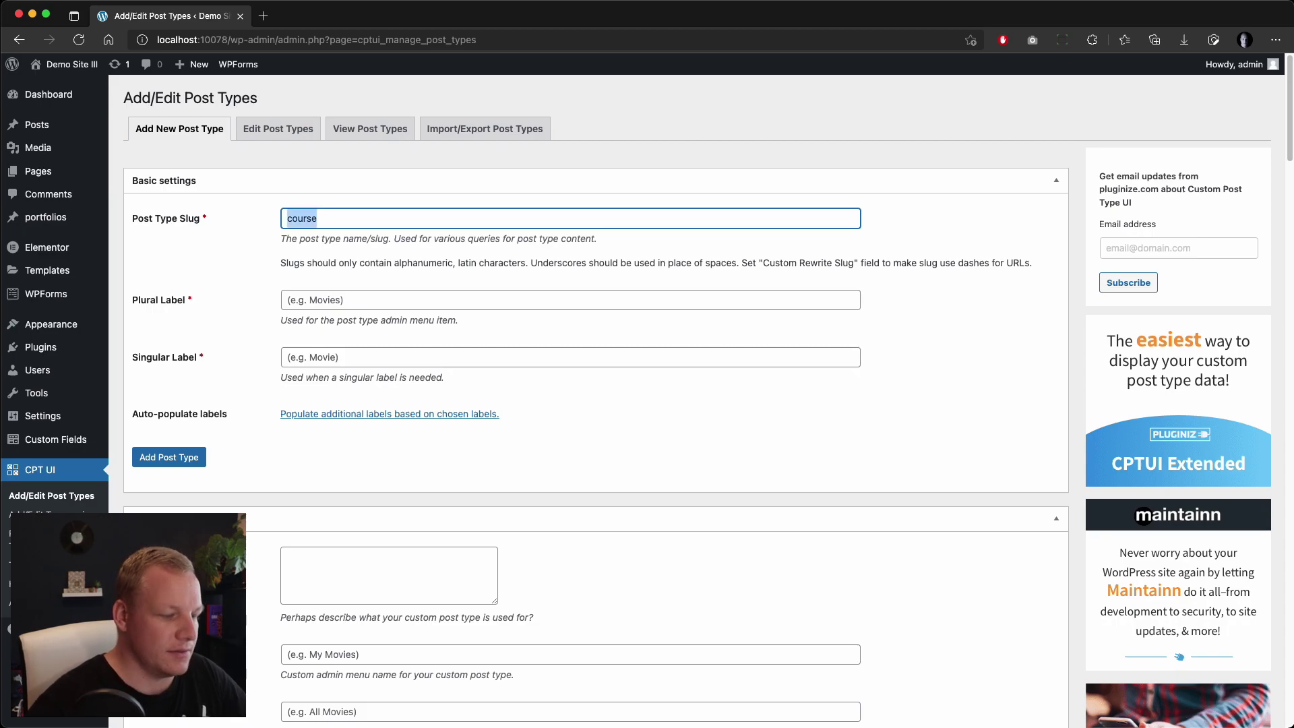
left_click(322, 320)
left_click(322, 302)
type("courses")
Set the post type's singular label to "course" and add the post type
left_click(304, 364)
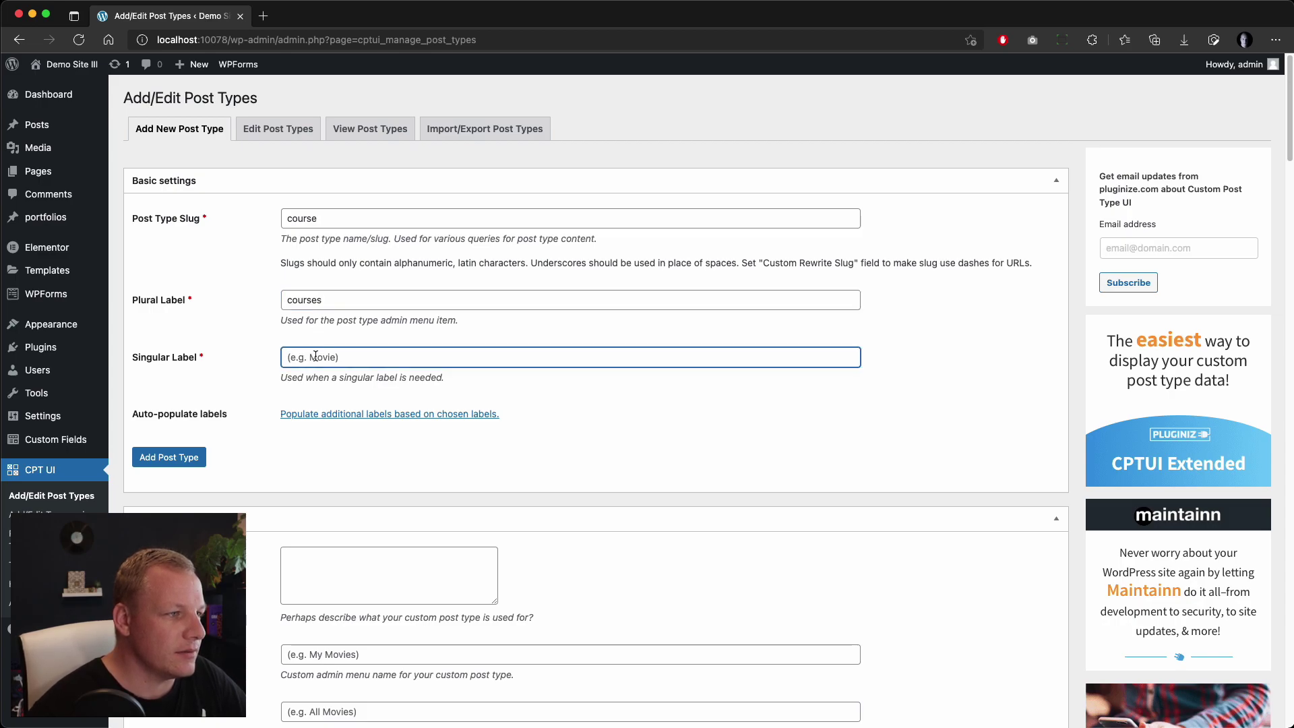
type("course")
key("BackSpace")
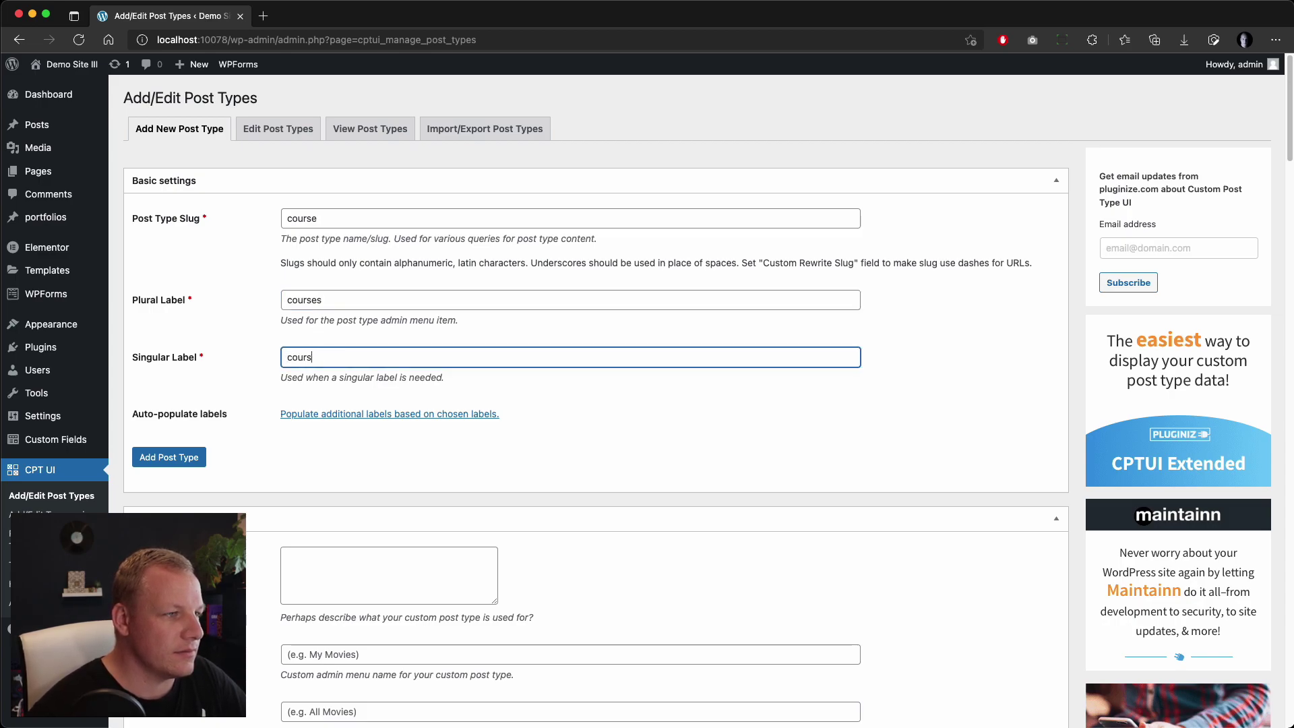
type("e")
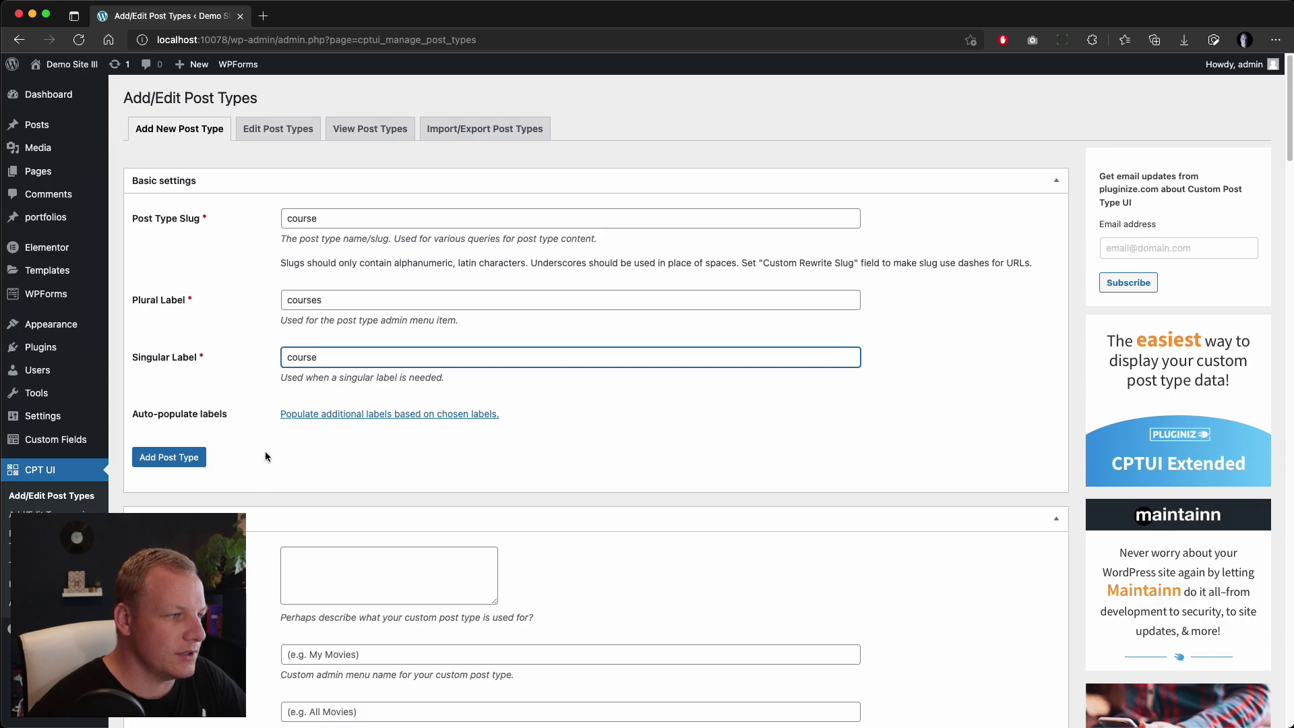
left_click(190, 464)
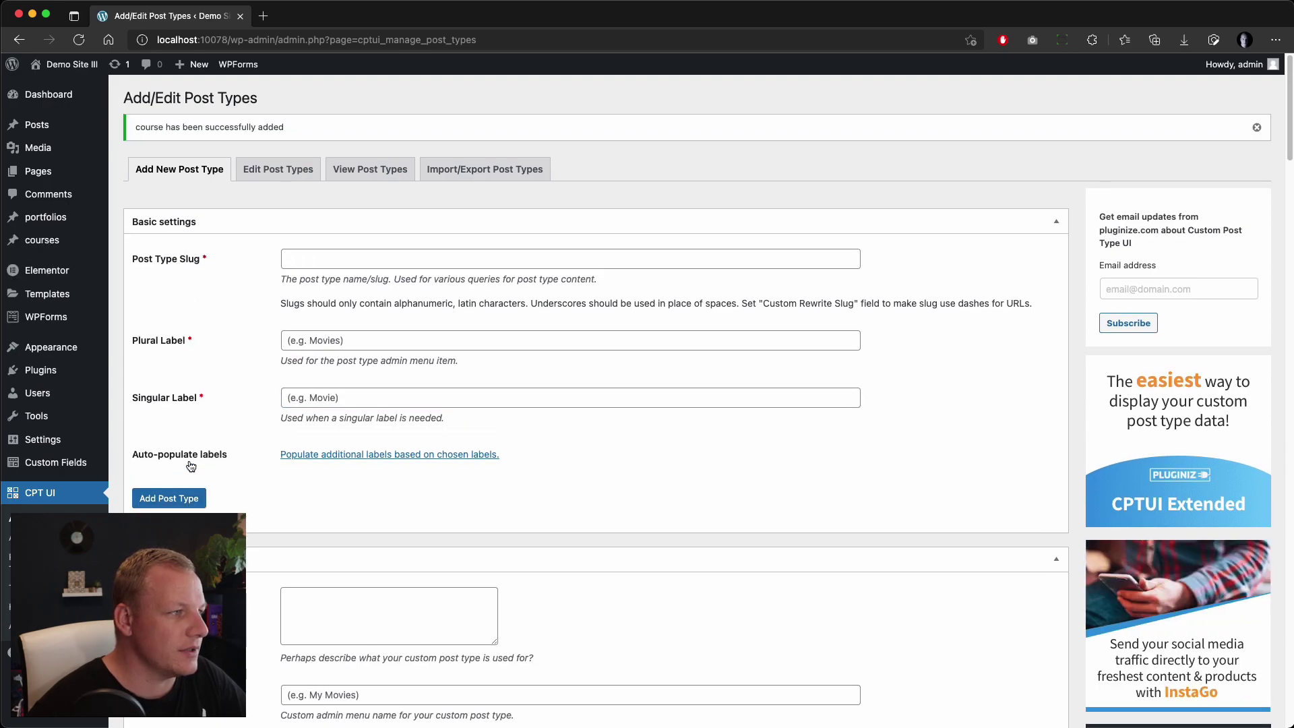
mouse_move(49, 244)
scroll(280, 607, "down", 14)
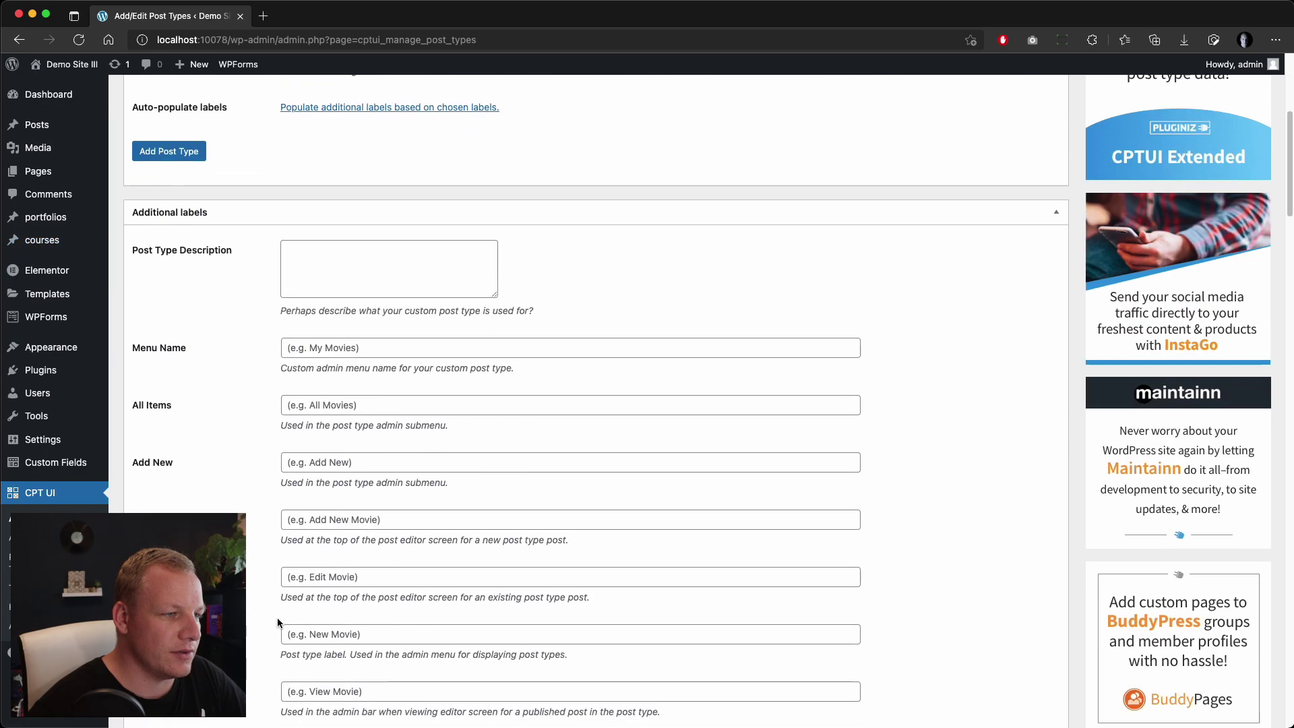
scroll(279, 604, "up", 7)
scroll(279, 604, "down", 10)
scroll(279, 604, "up", 20)
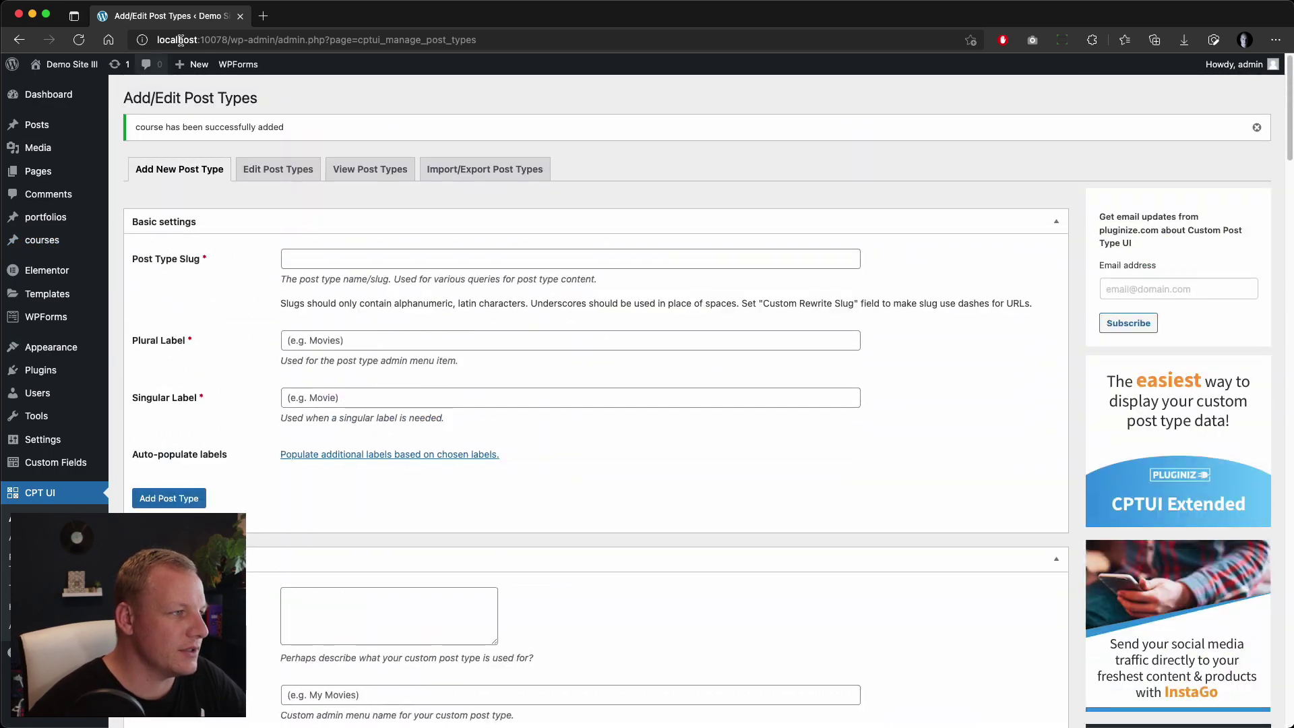
View the list of courses and the editor for a new course, and return to the list
left_click(39, 251)
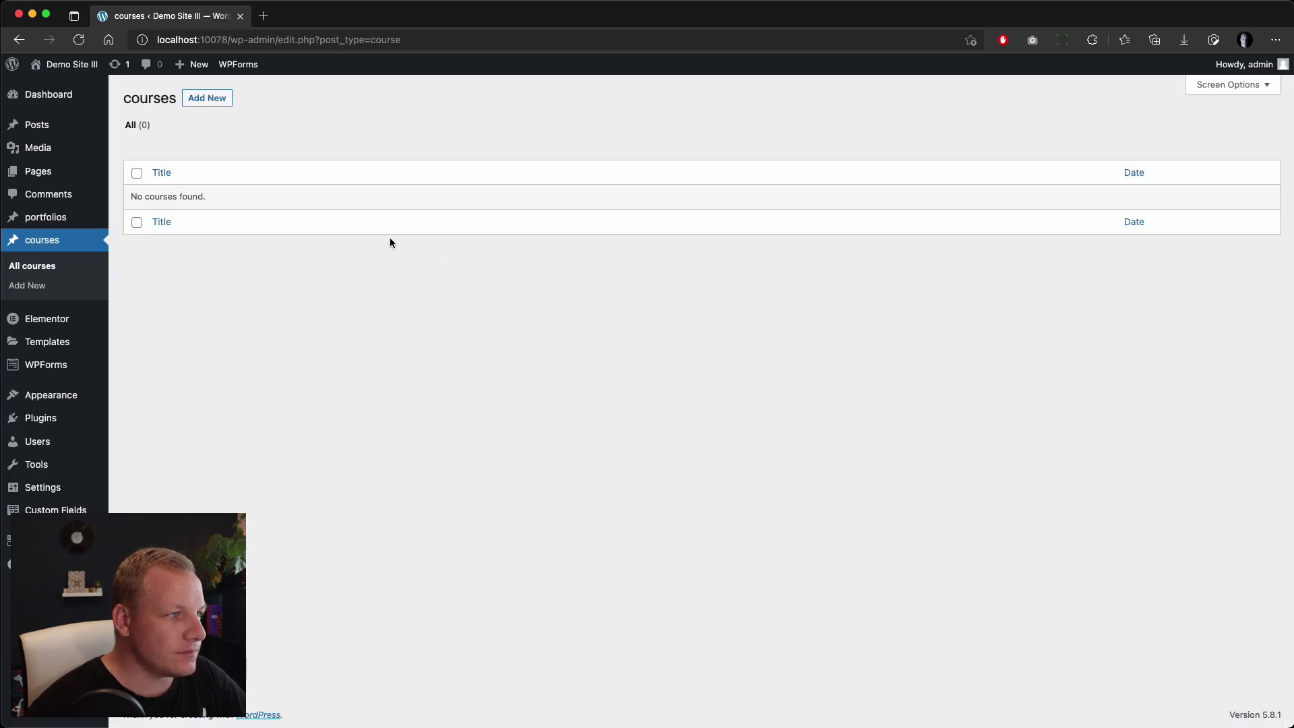
left_click(208, 101)
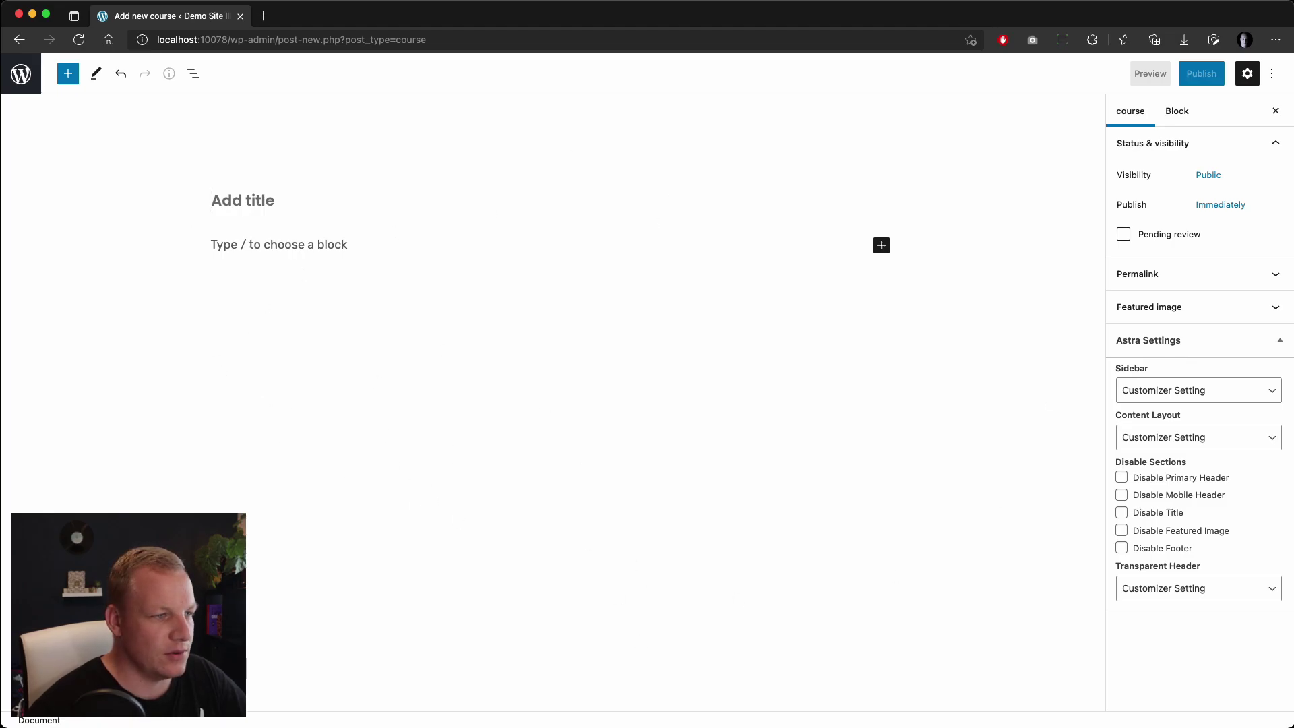
key("super+bracketleft")
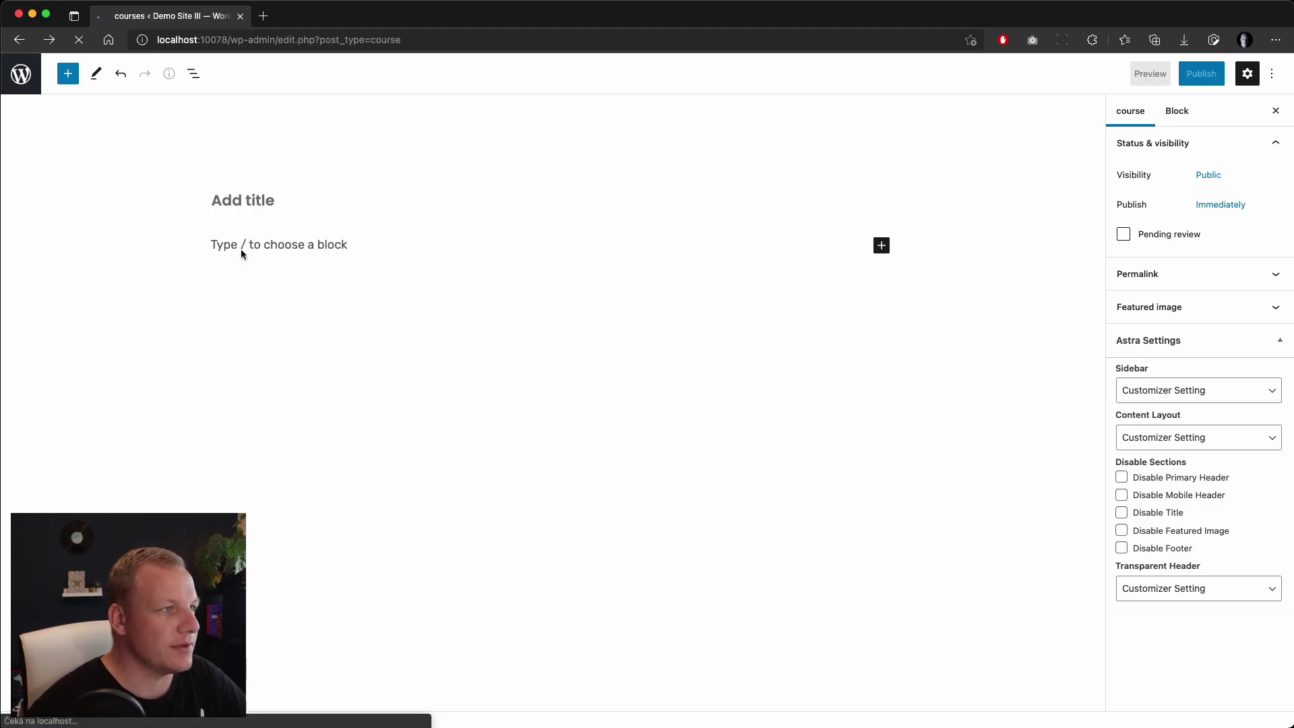
Open the site's front end in a new browser tab and examine the details shown on the course cards
left_click(66, 66, "super")
left_click(333, 15)
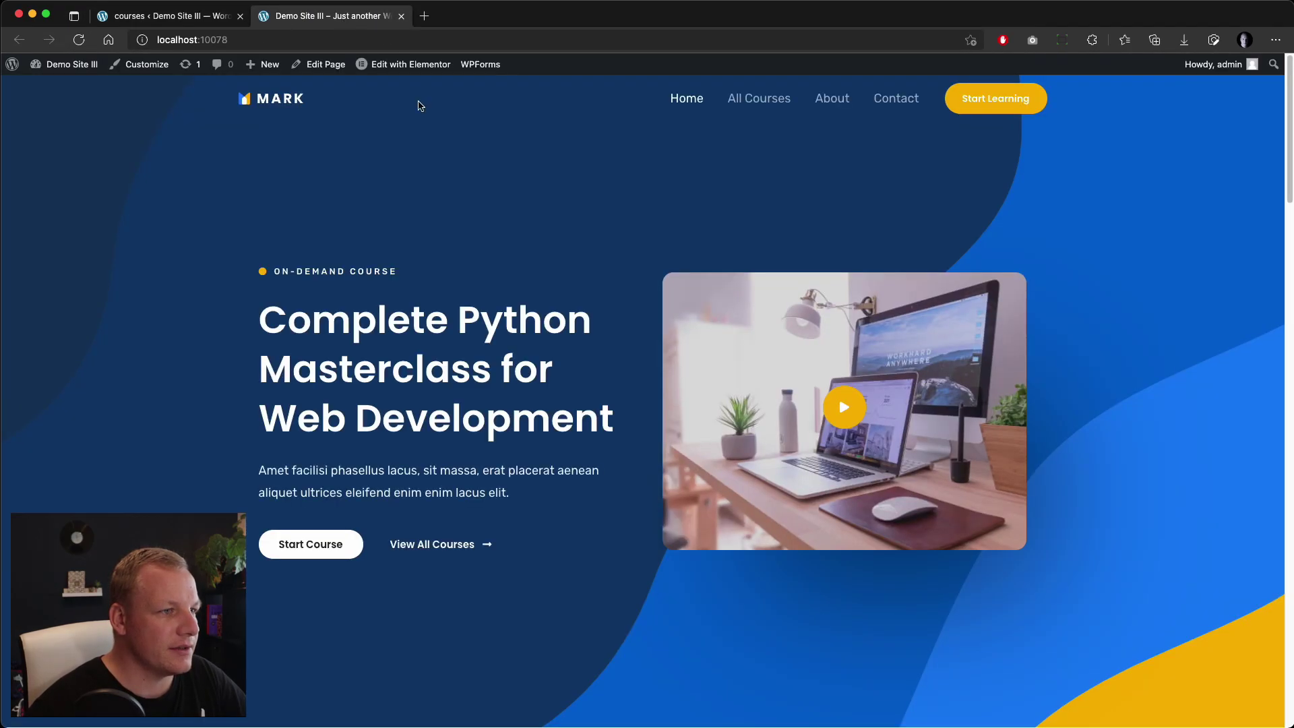
scroll(839, 395, "down", 10)
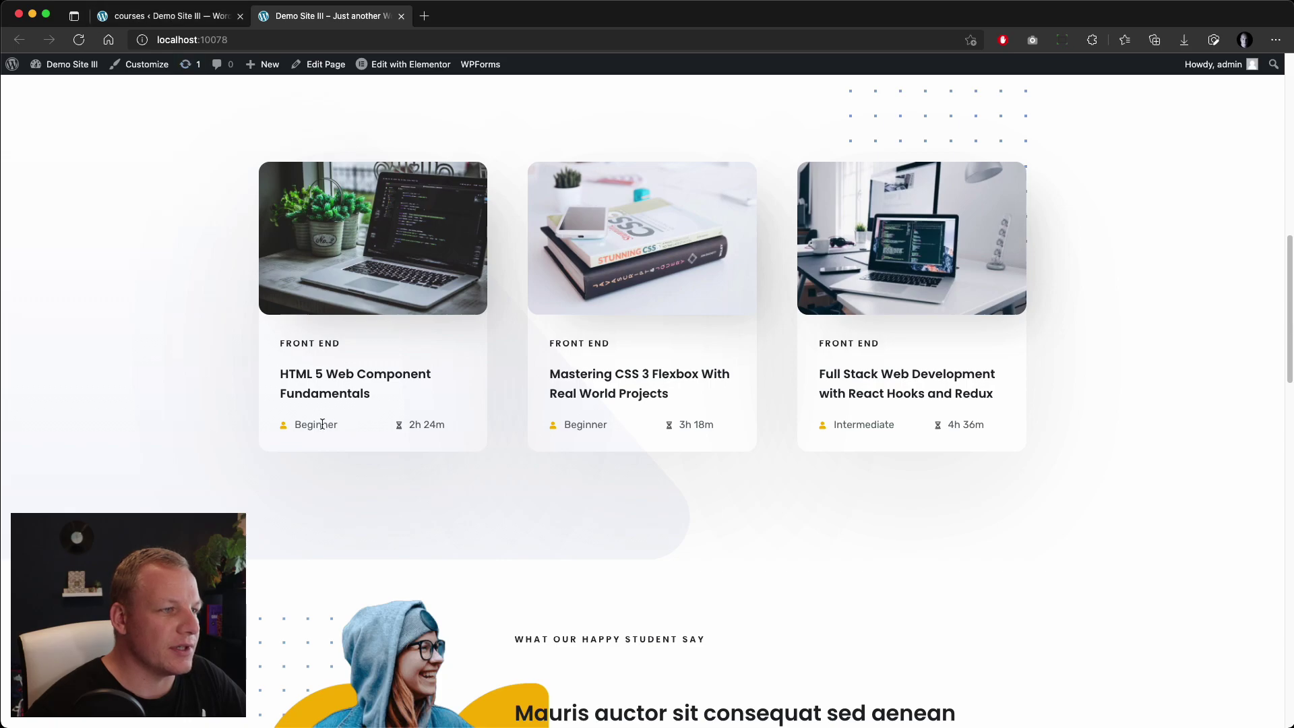
Return to the WordPress admin and start a new field group in Advanced Custom Fields
left_click(169, 19)
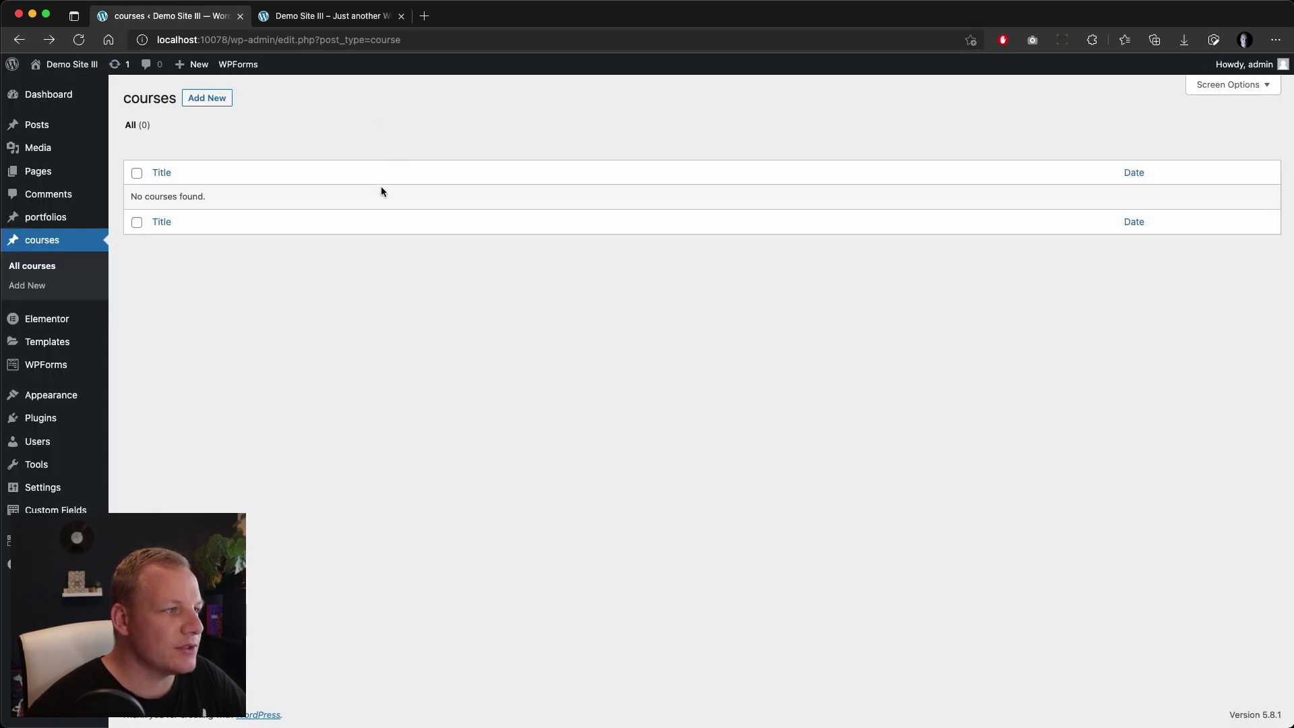
mouse_move(54, 512)
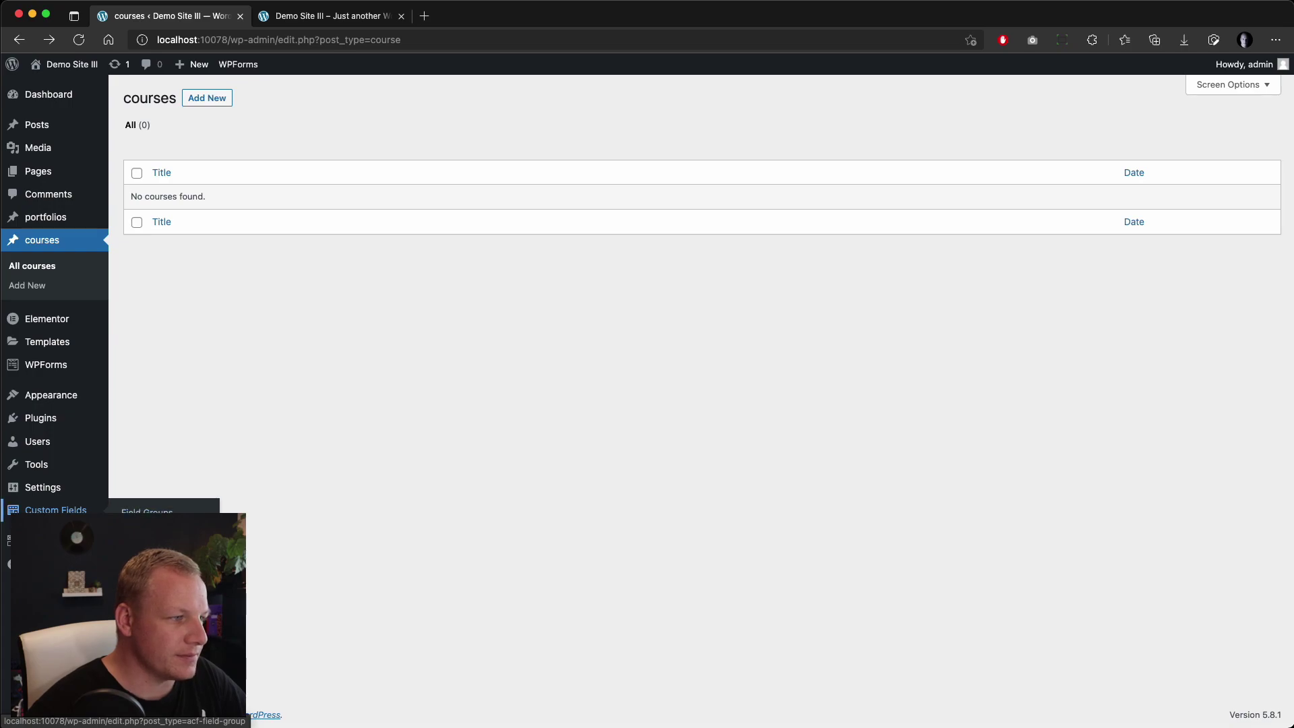
left_click(147, 512)
left_click(240, 140)
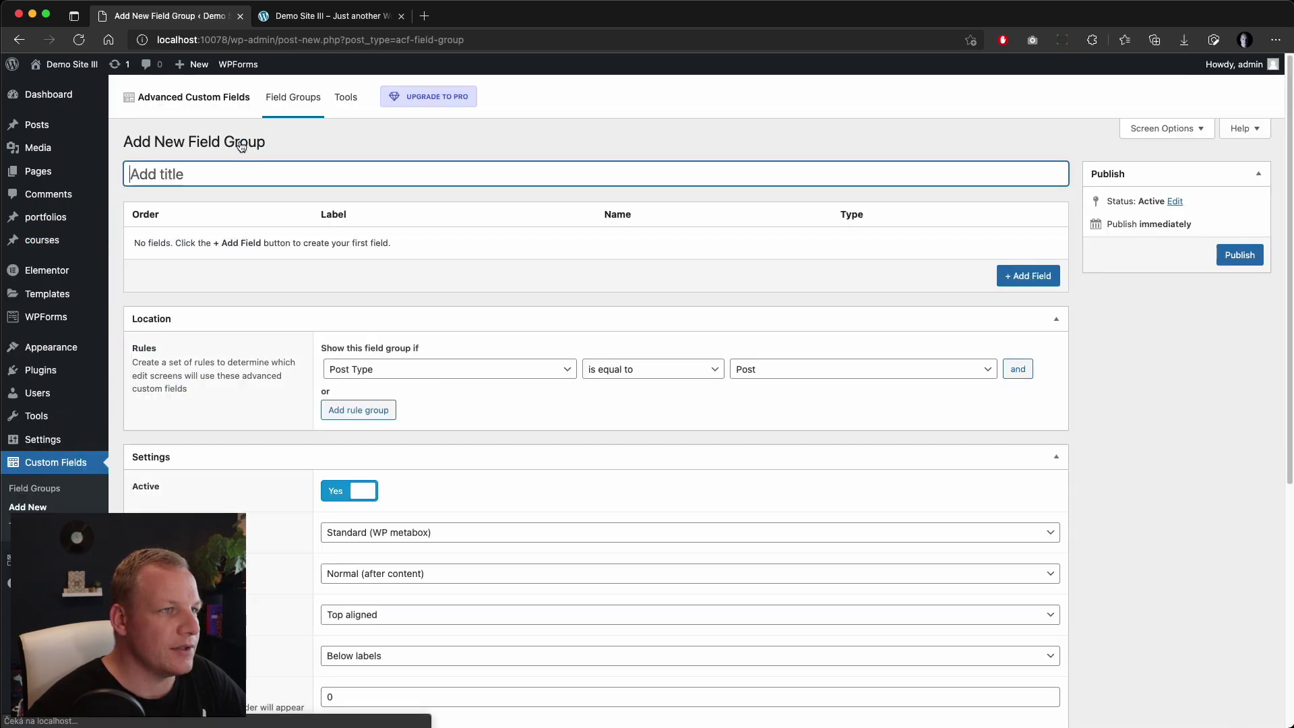
Set the field group's location rule to show it when the post type is equal to course
left_click(488, 371)
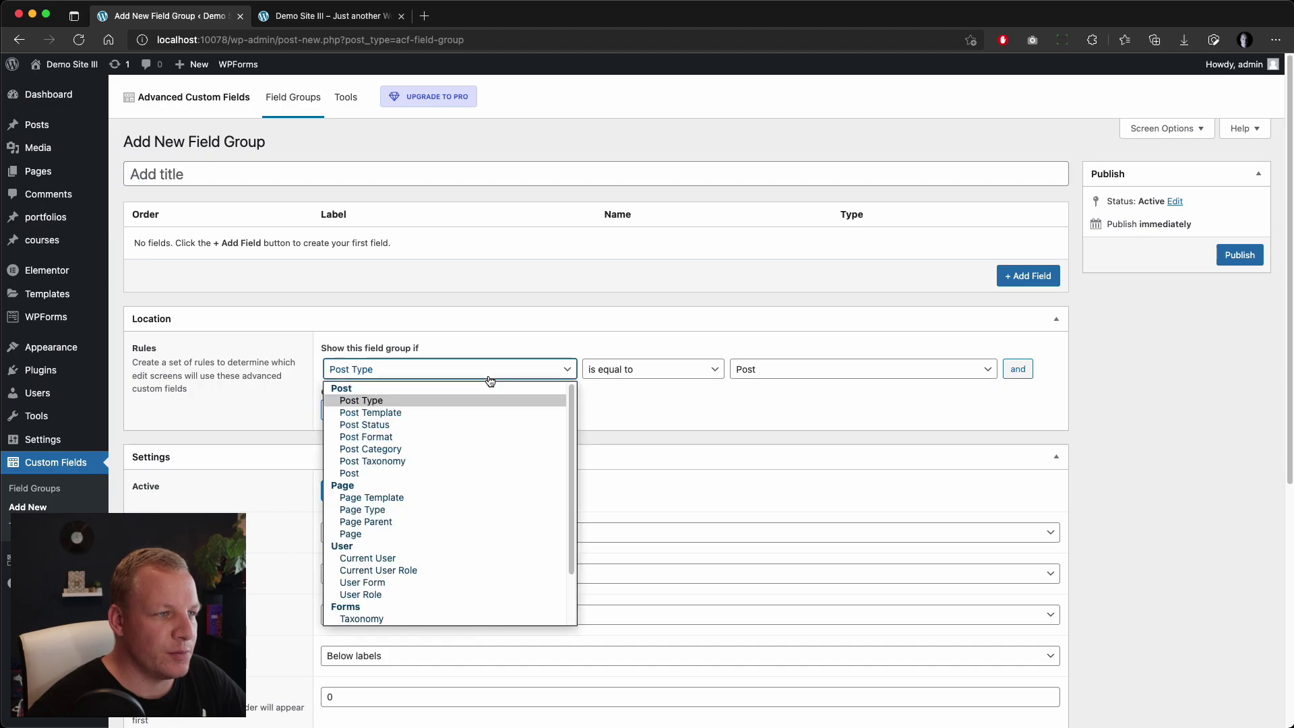
scroll(459, 524, "down", 2)
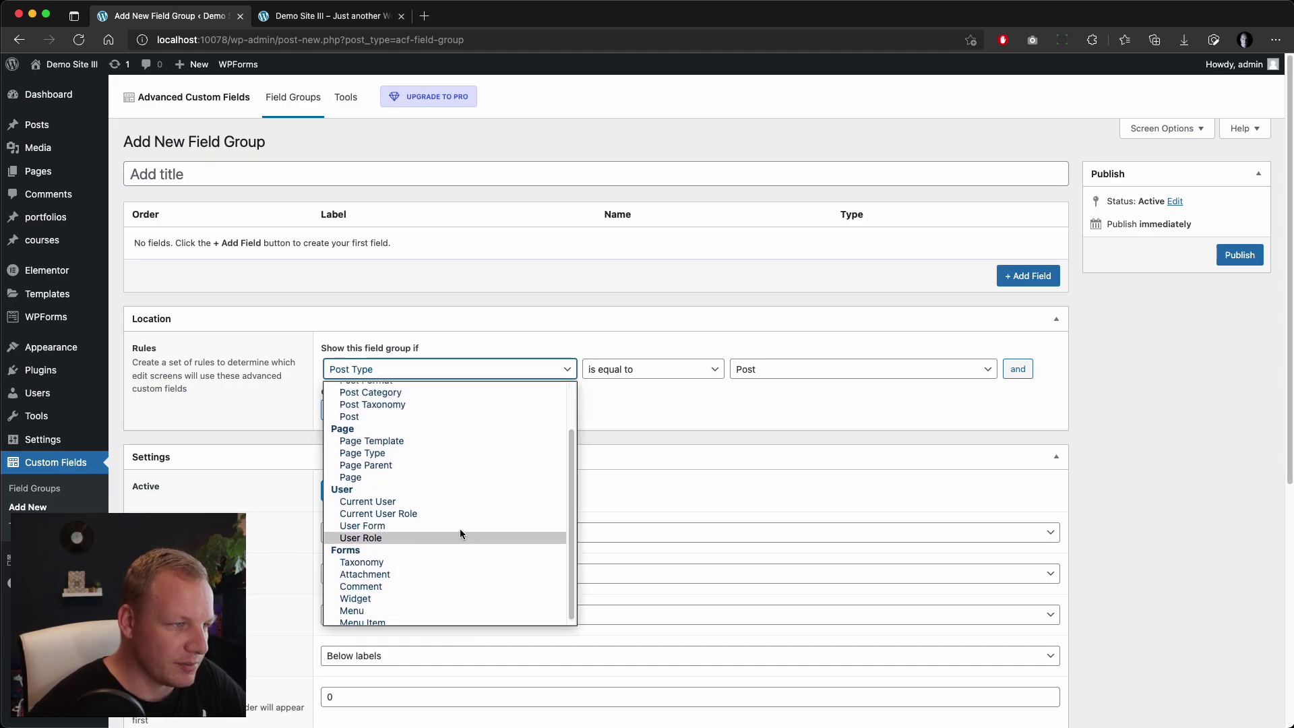
scroll(460, 528, "up", 2)
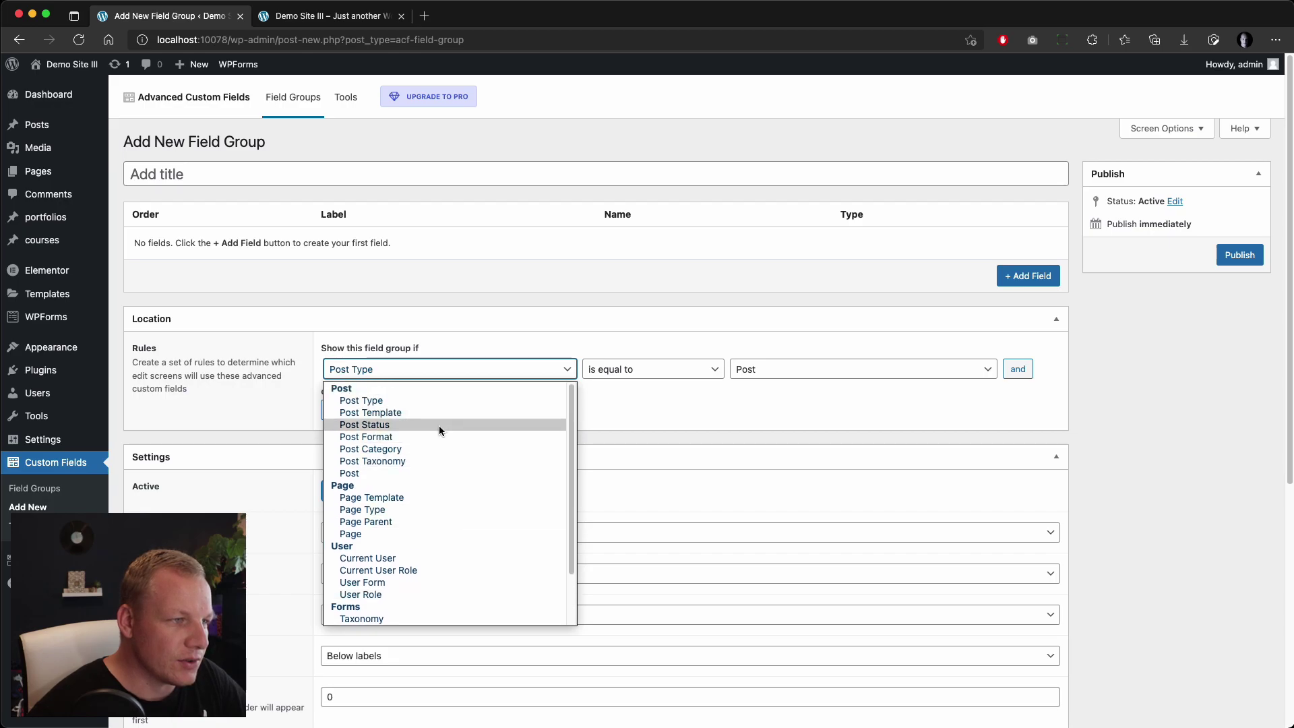
left_click(391, 404)
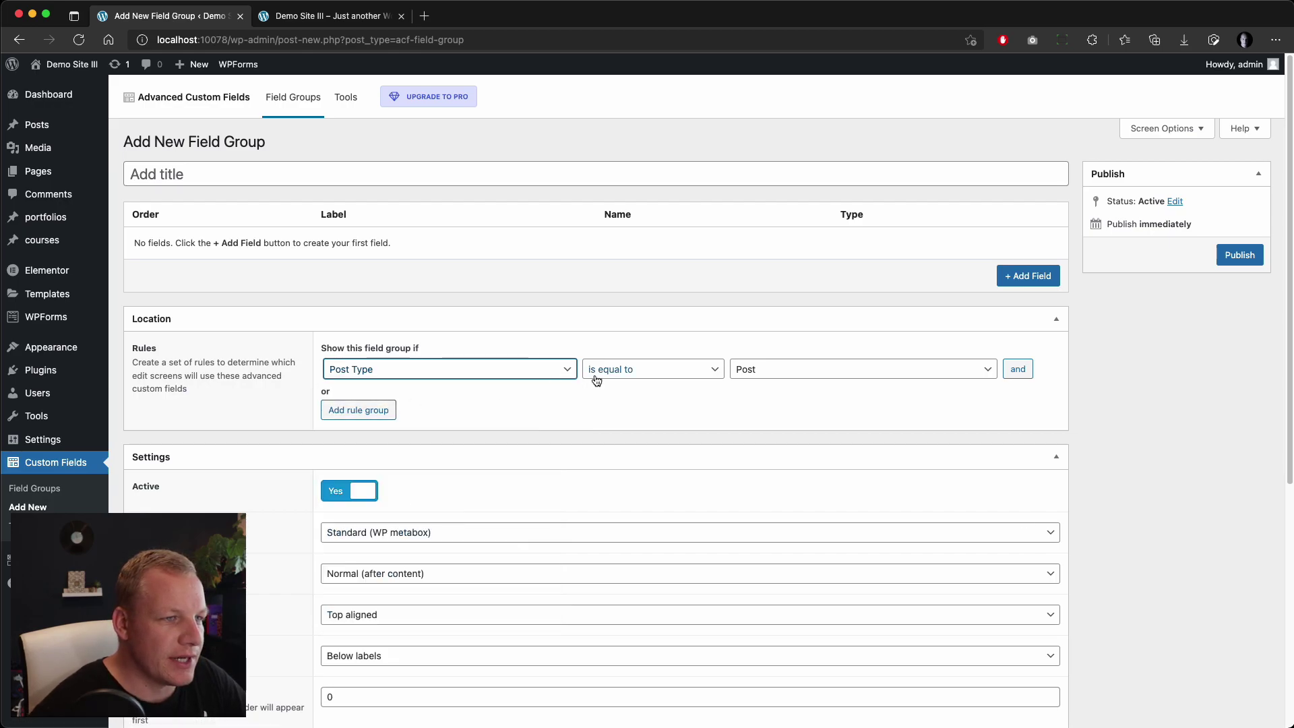
left_click(795, 374)
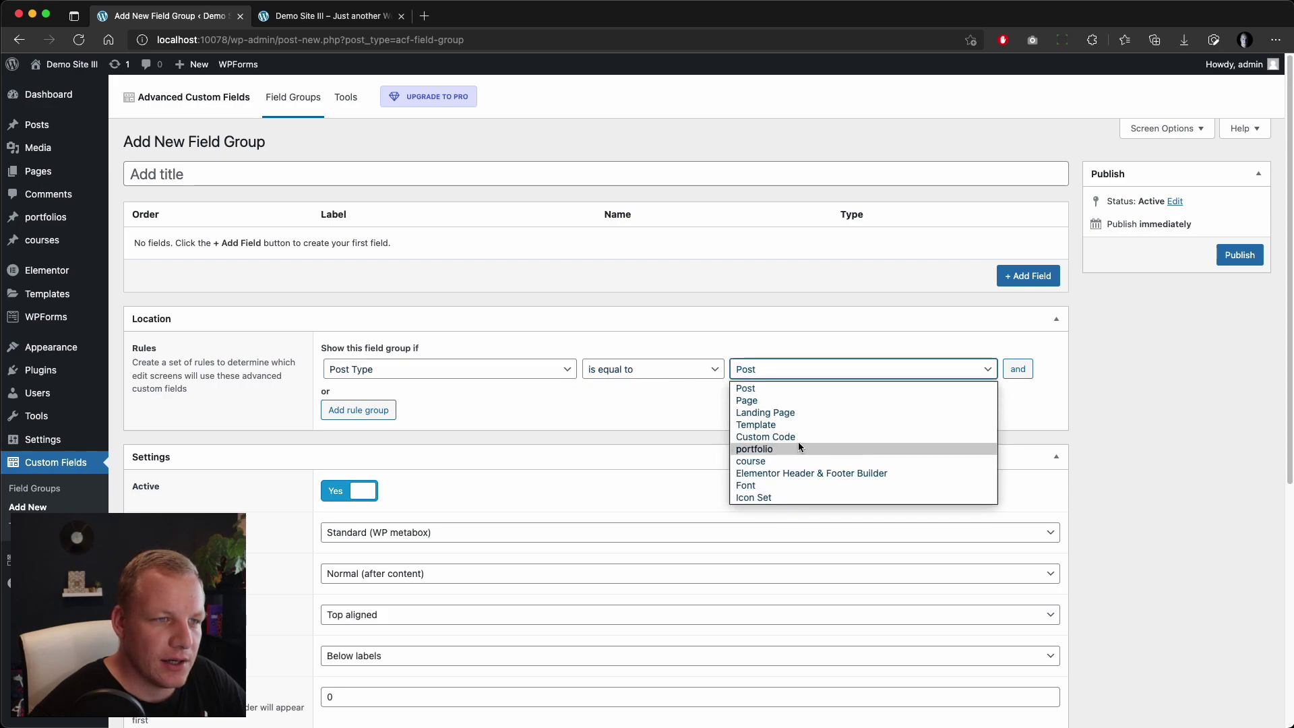
left_click(796, 460)
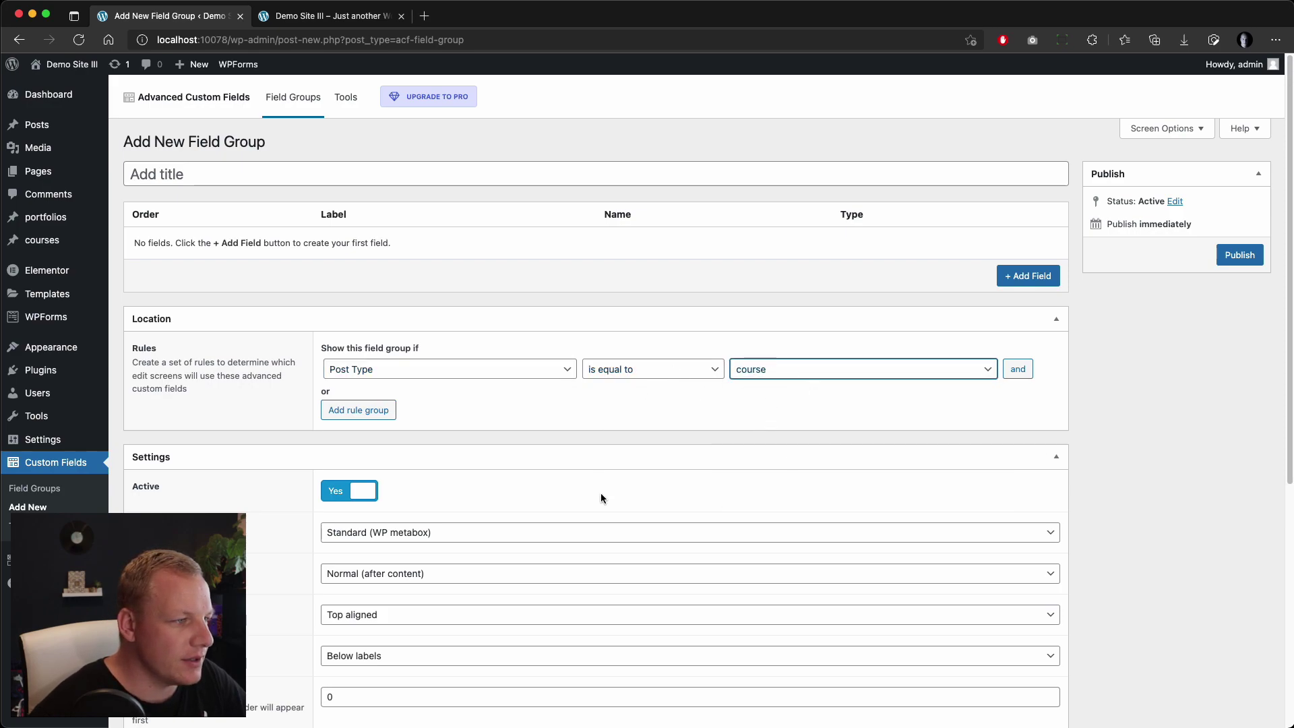
Add the first text field to the group, labelled "category", after checking the course cards on the front end
scroll(337, 404, "down", 5)
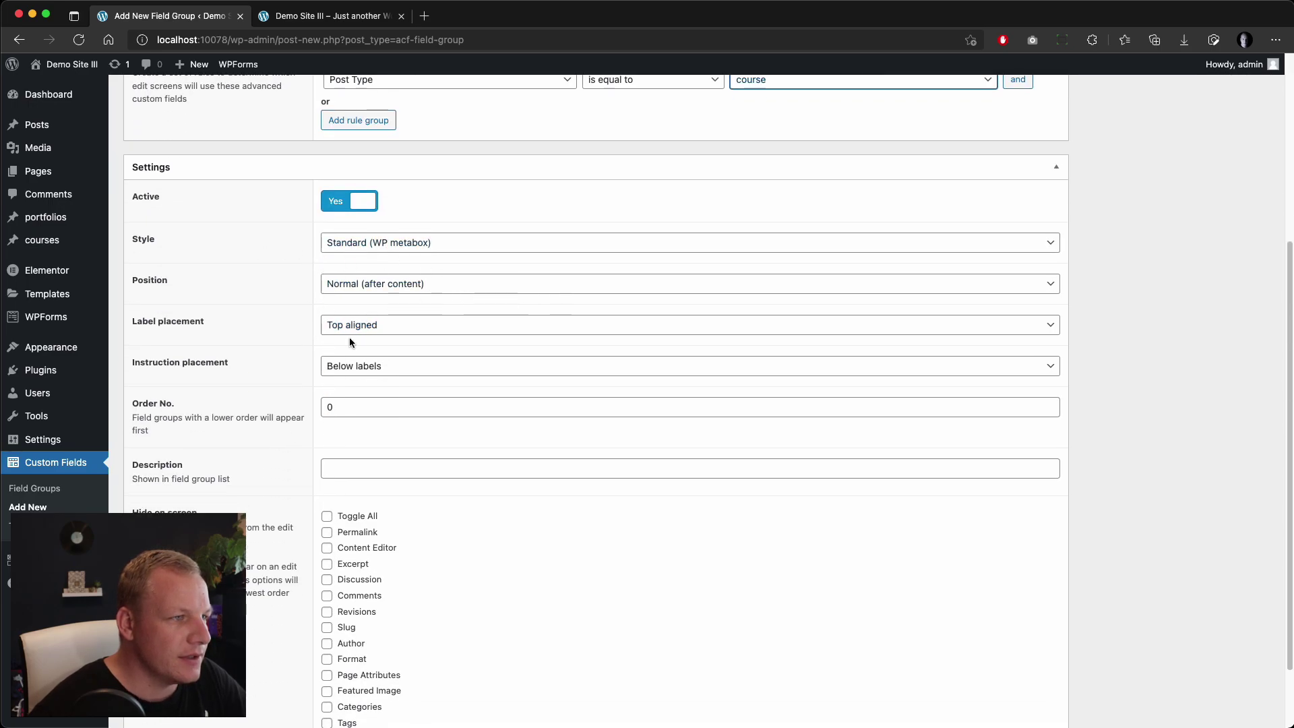
scroll(350, 364, "down", 3)
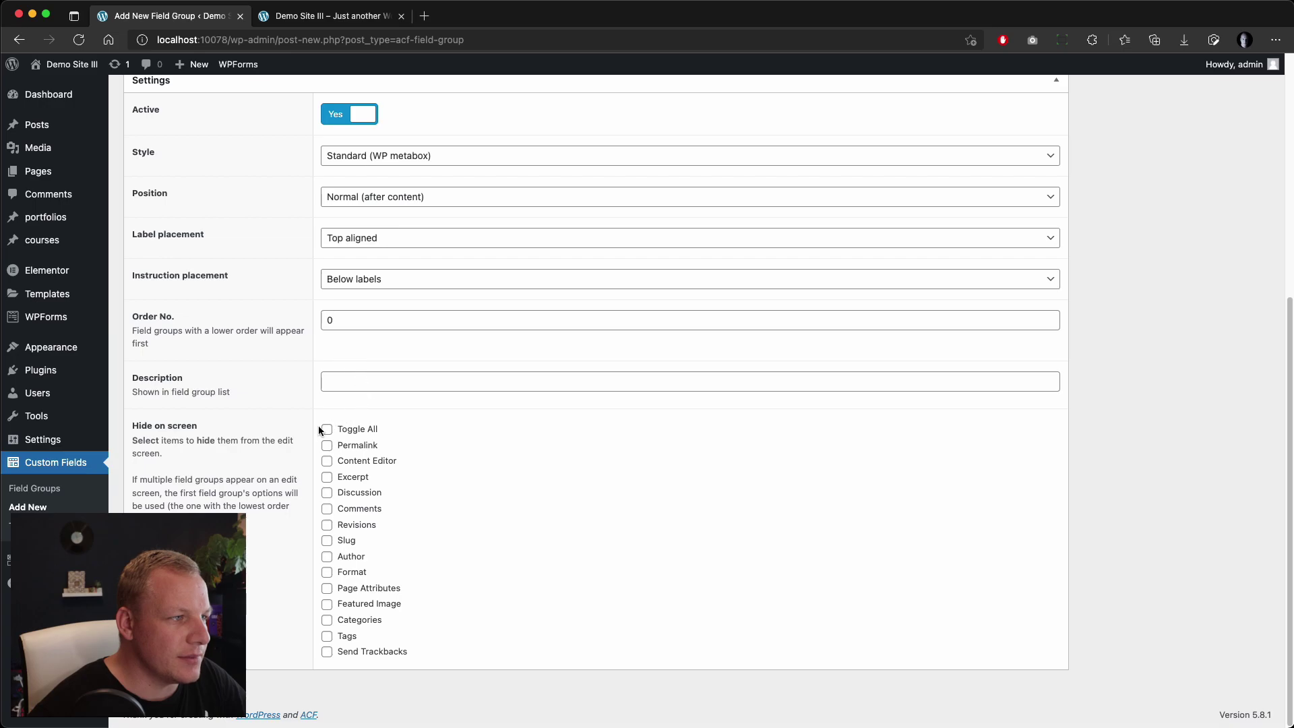
scroll(415, 480, "up", 6)
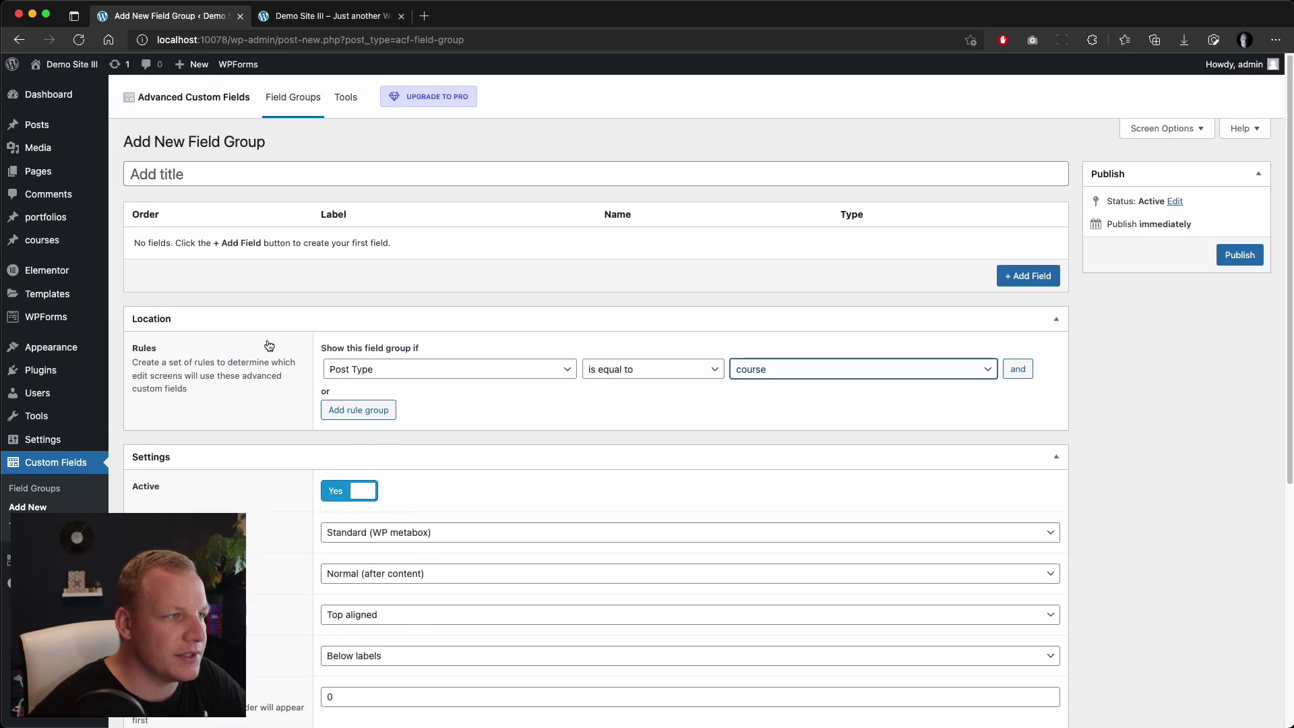
left_click(1014, 273)
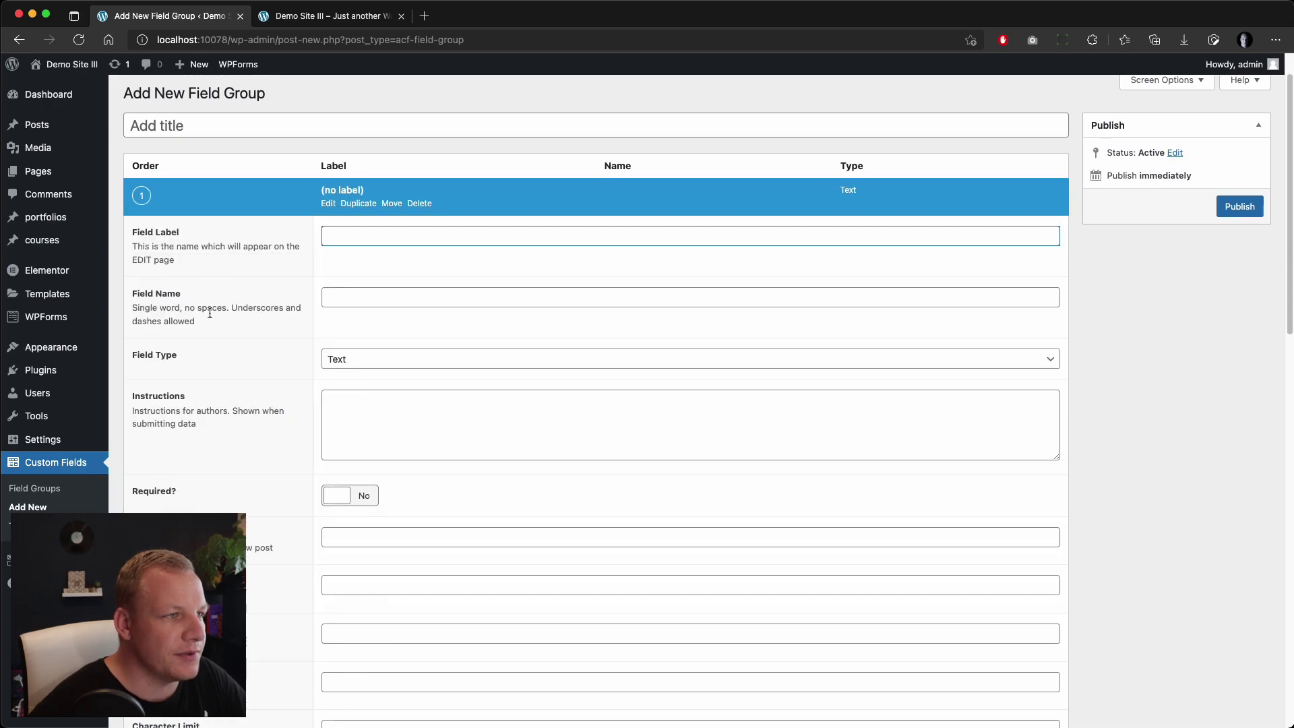
left_click(307, 17)
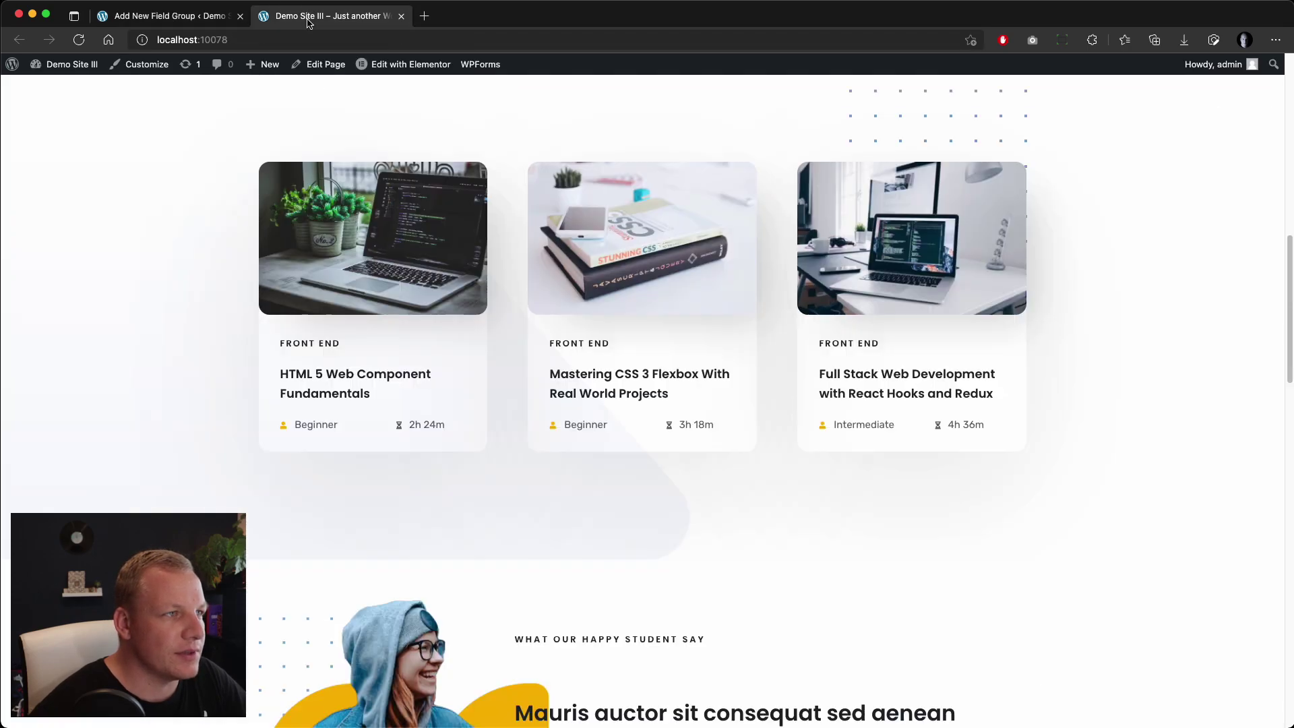
left_click(181, 20)
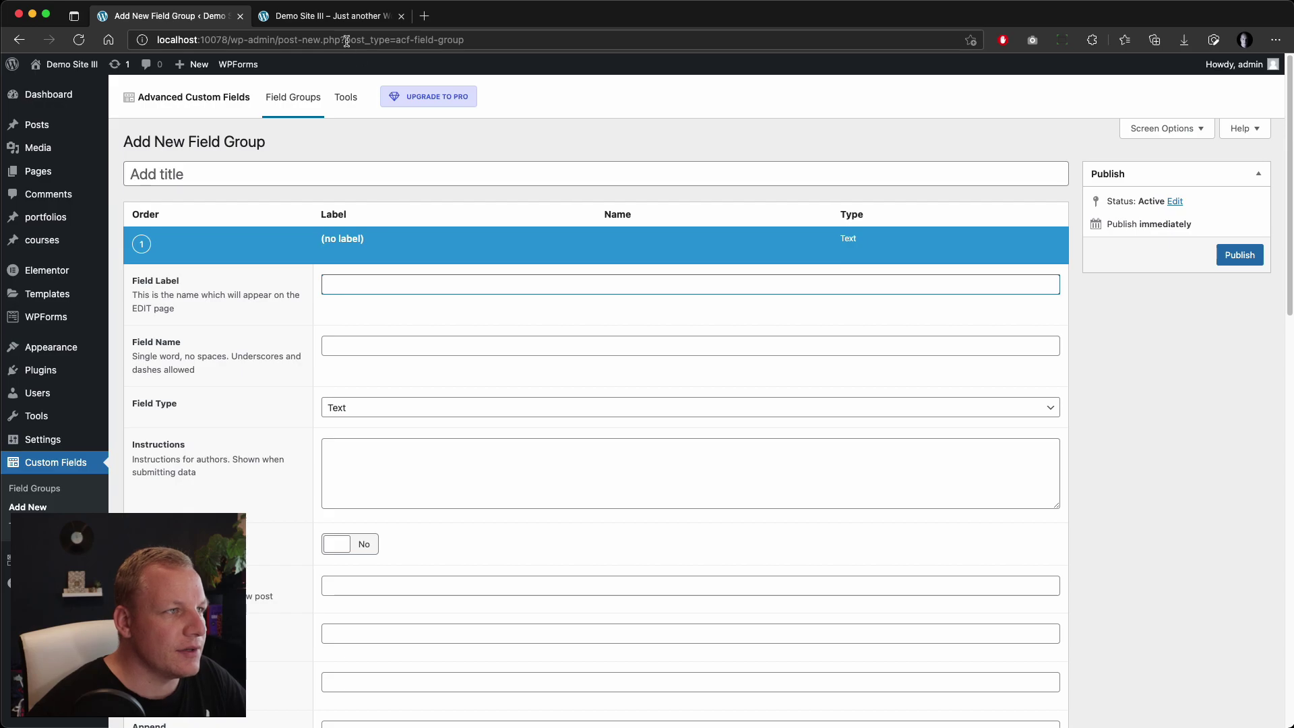
left_click(330, 16)
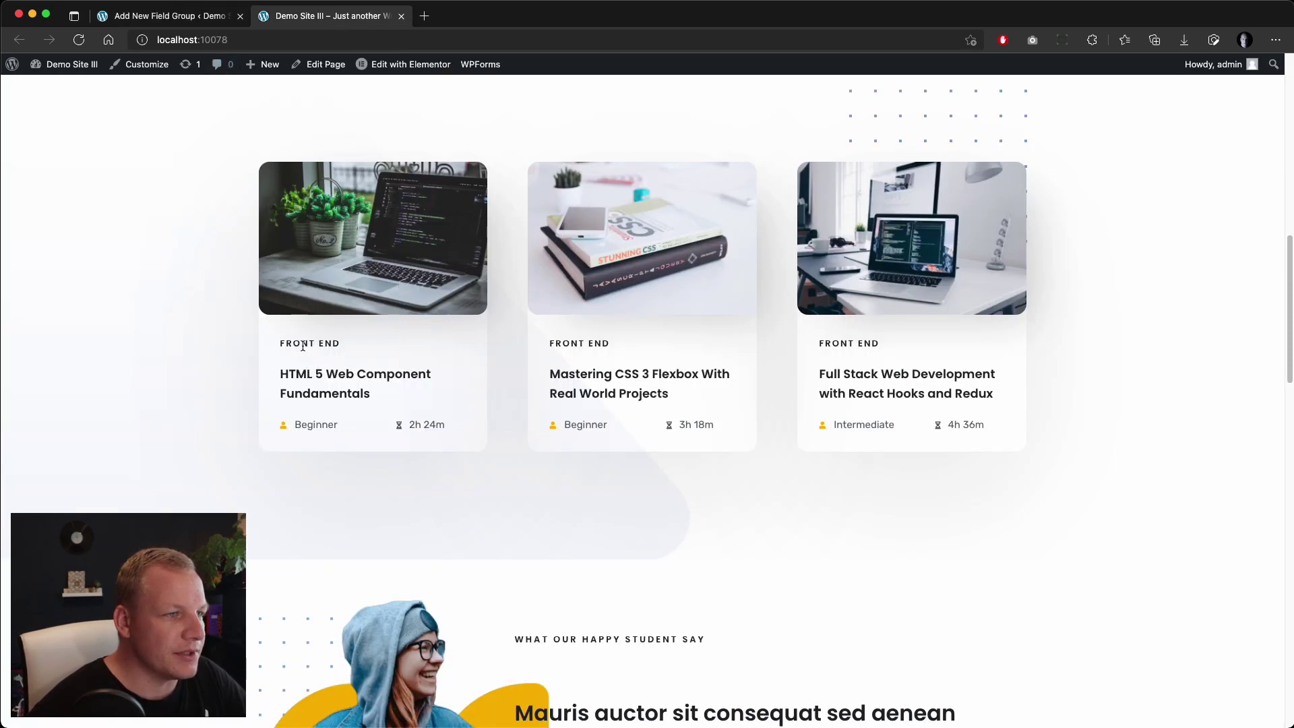
left_click(155, 16)
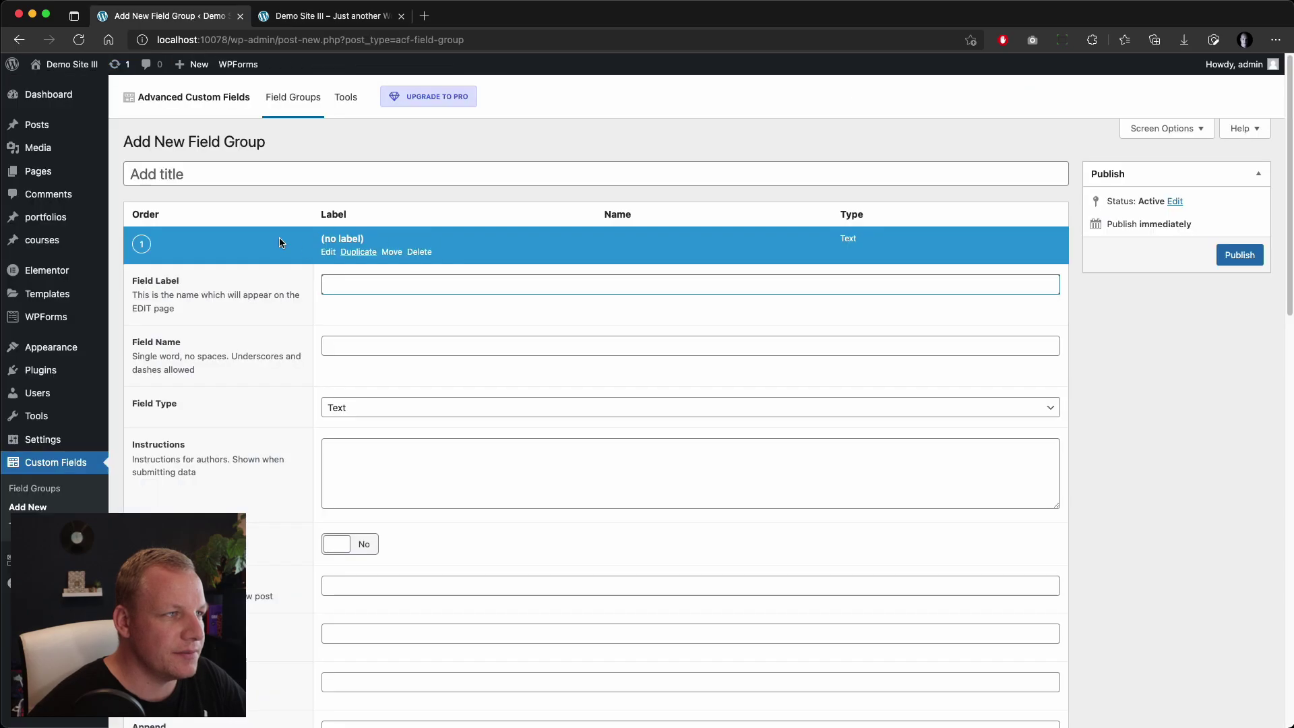
type("ca")
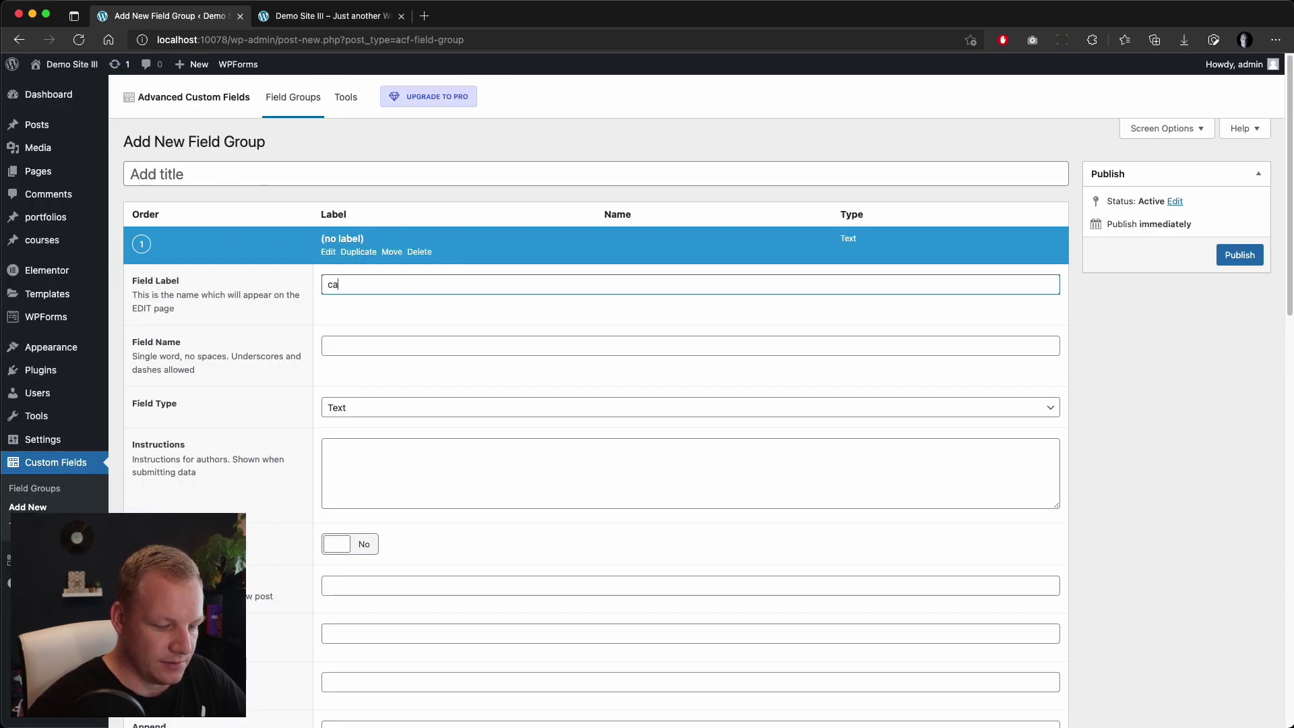
type("tegory")
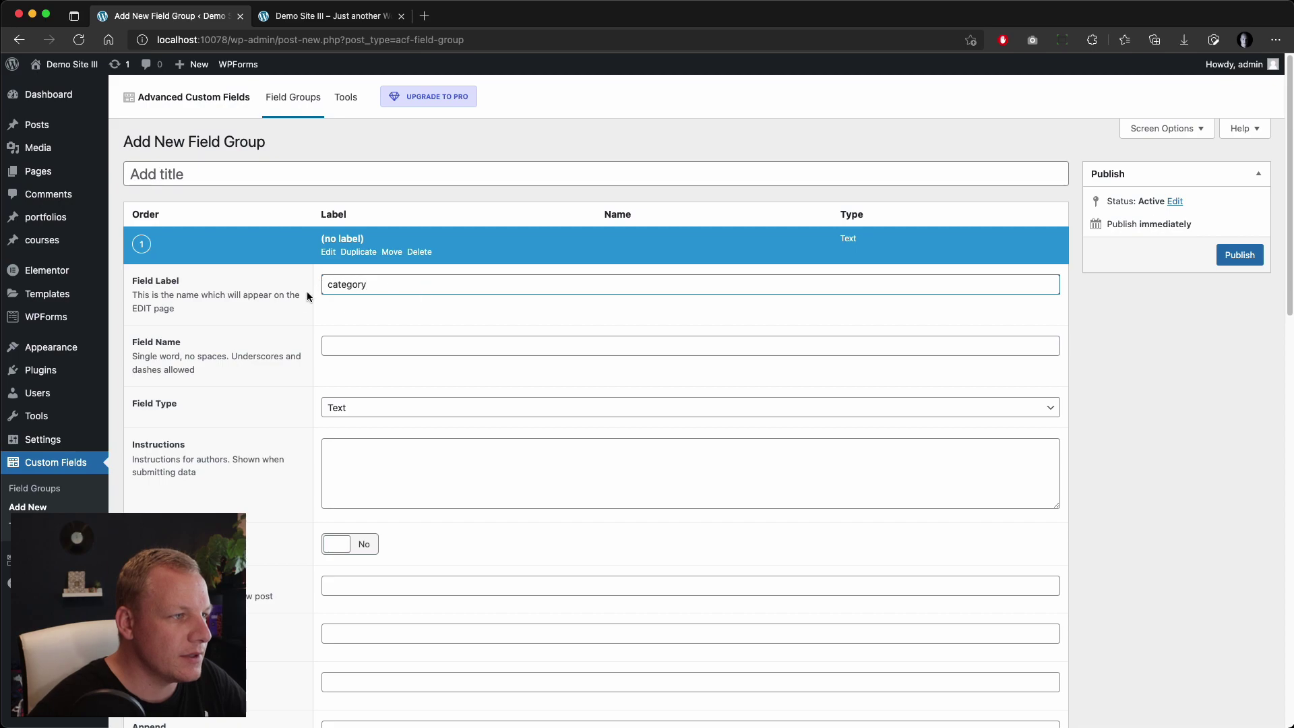
left_click(365, 348)
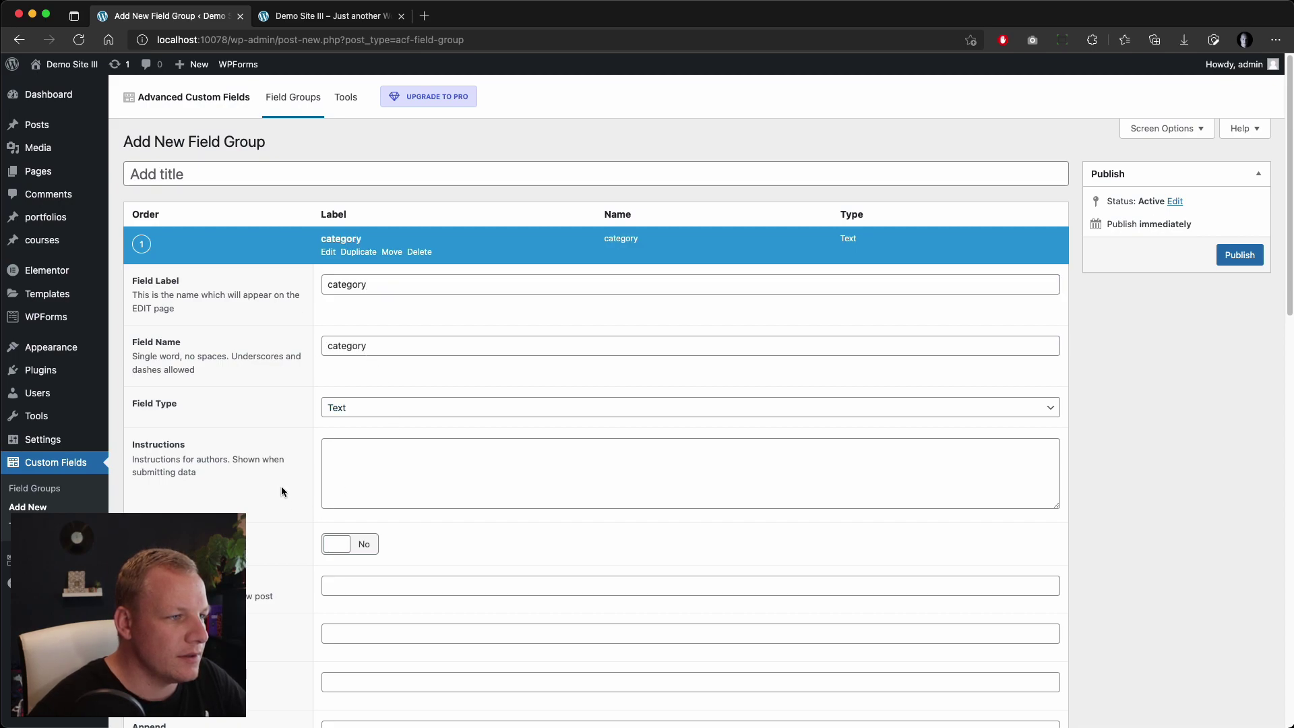
Add a second text field labelled "Title", consulting the course cards on the front end
scroll(265, 627, "down", 6)
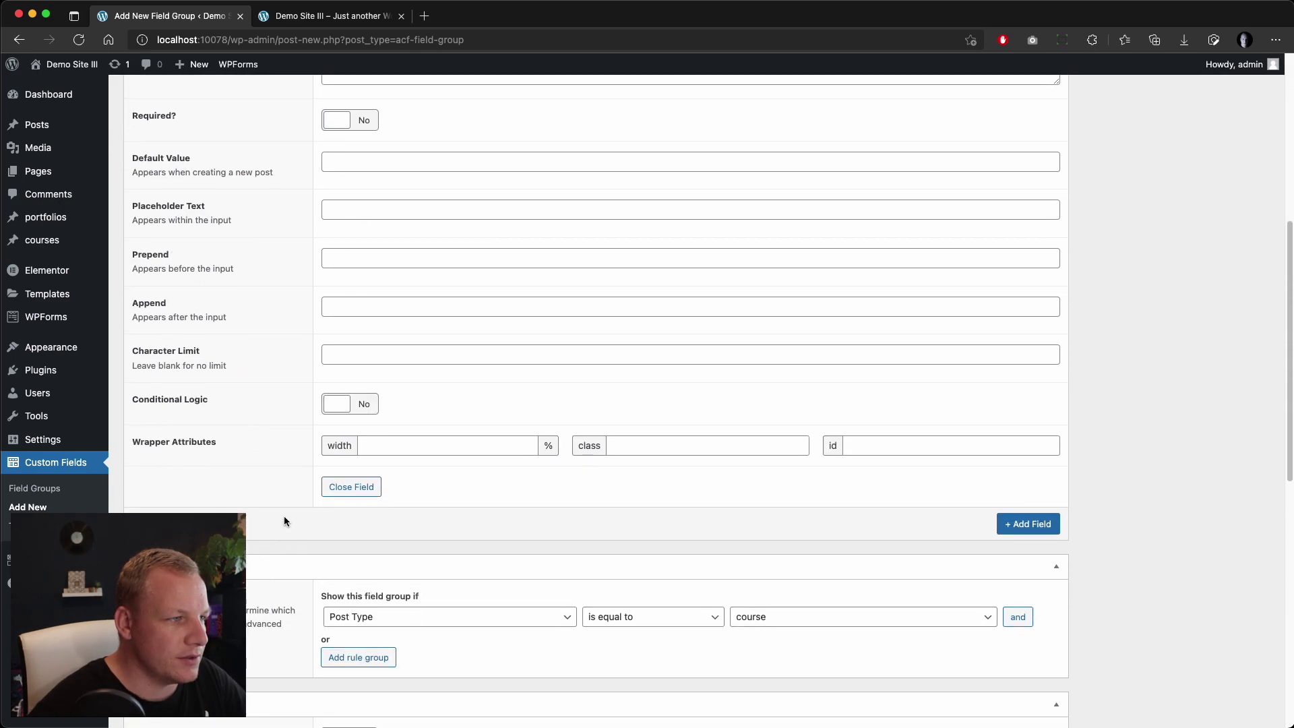
left_click(1027, 524)
left_click_drag(290, 39, 305, 27)
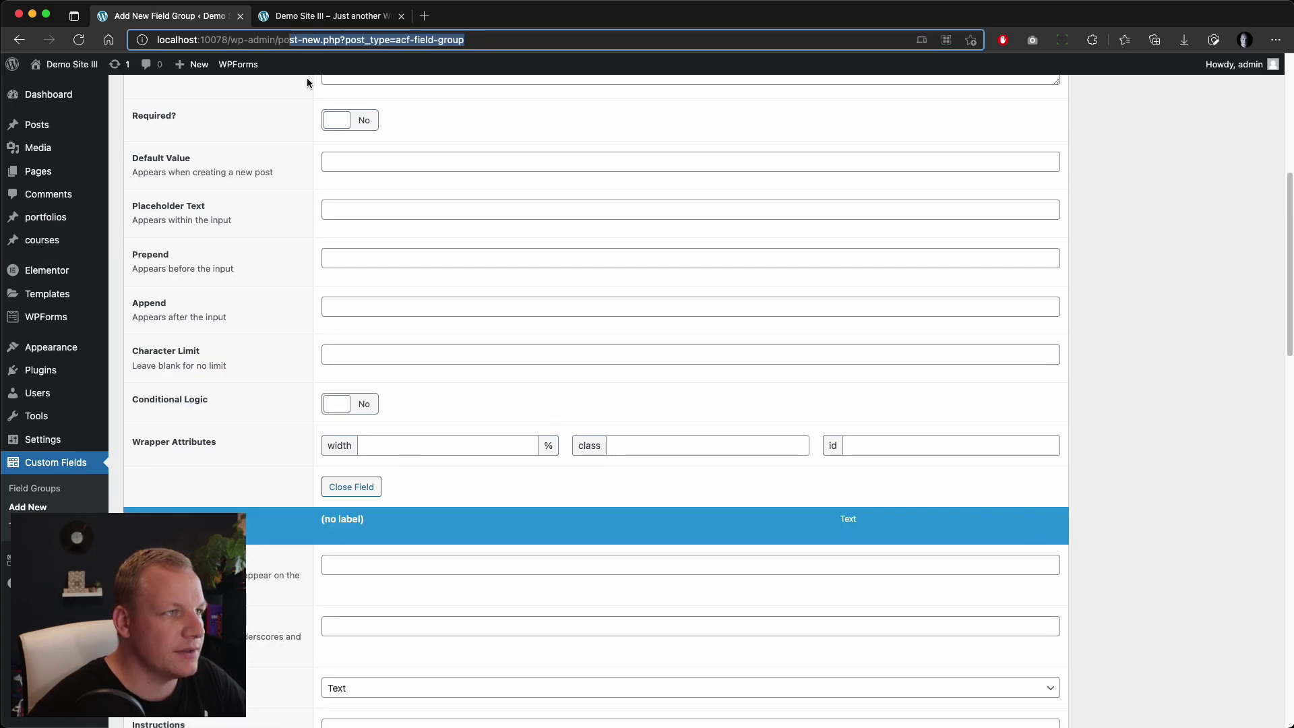
left_click(335, 13)
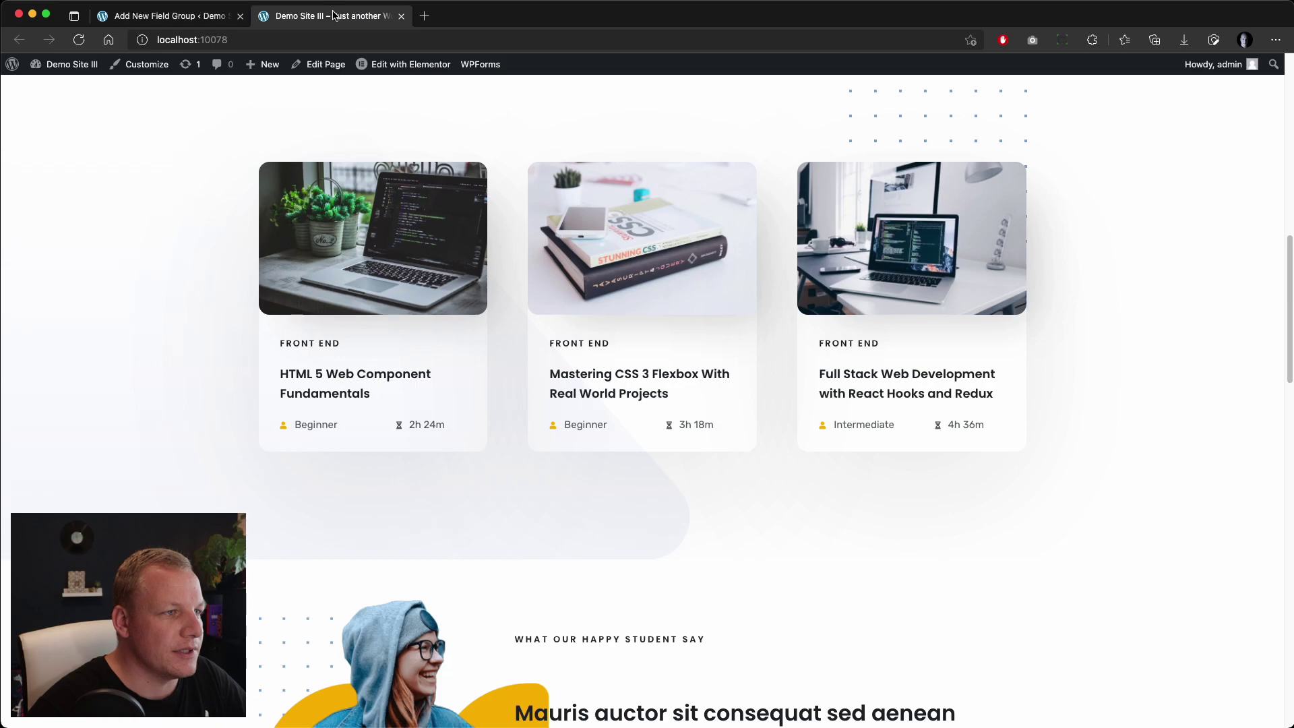
left_click(193, 24)
scroll(404, 458, "down", 2)
left_click(357, 432)
type("Title")
Check the course cards on the front end and add a third text field labelled "Level"
scroll(260, 598, "down", 8)
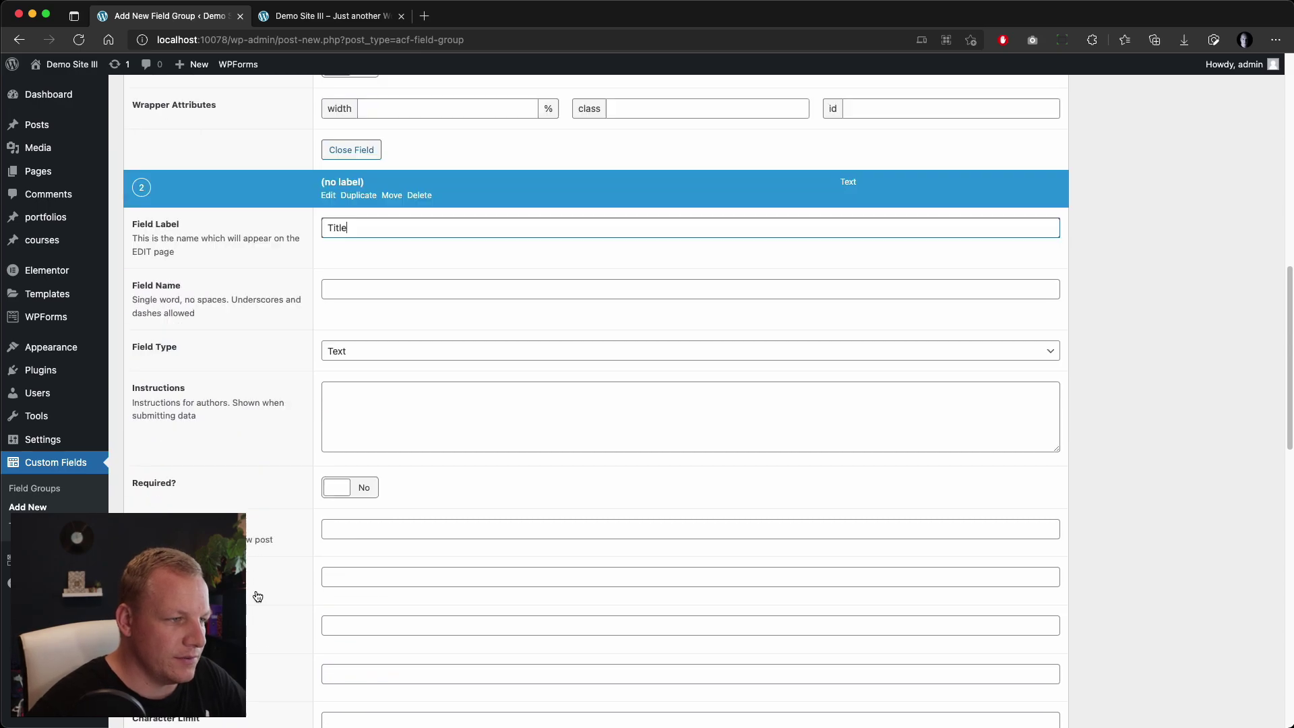
left_click(1029, 573)
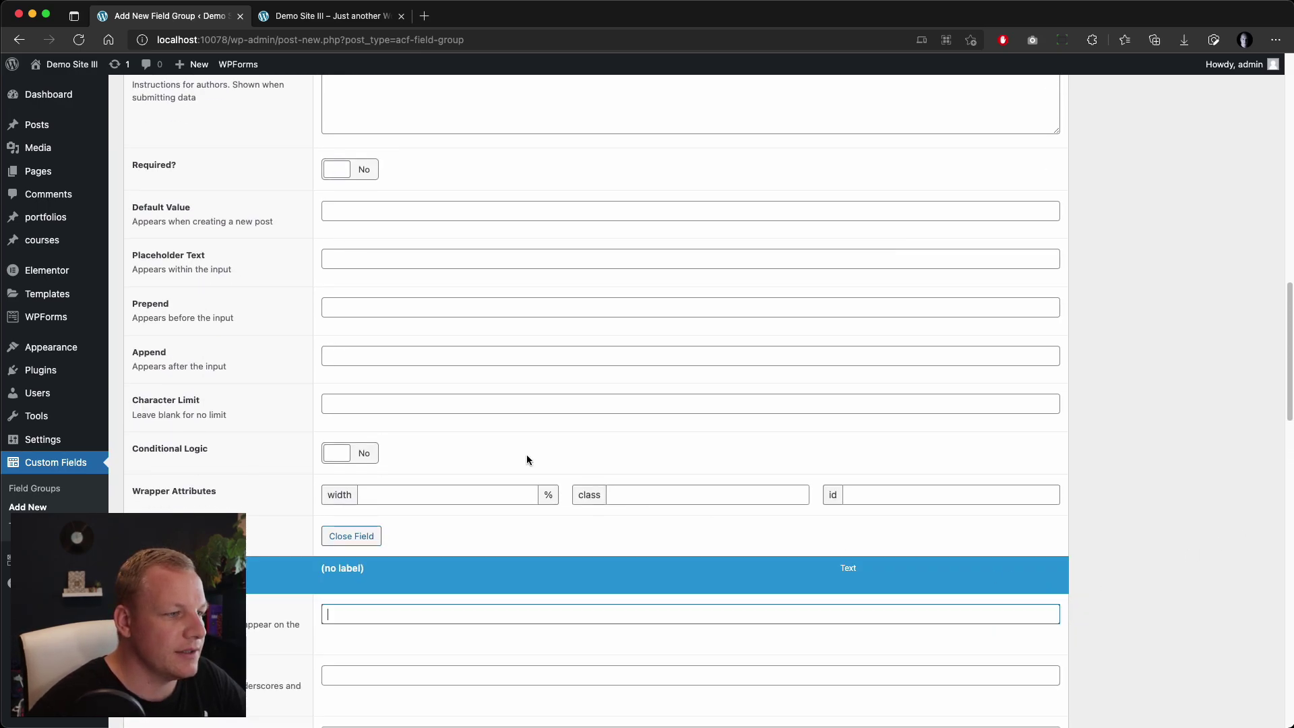
scroll(289, 511, "down", 5)
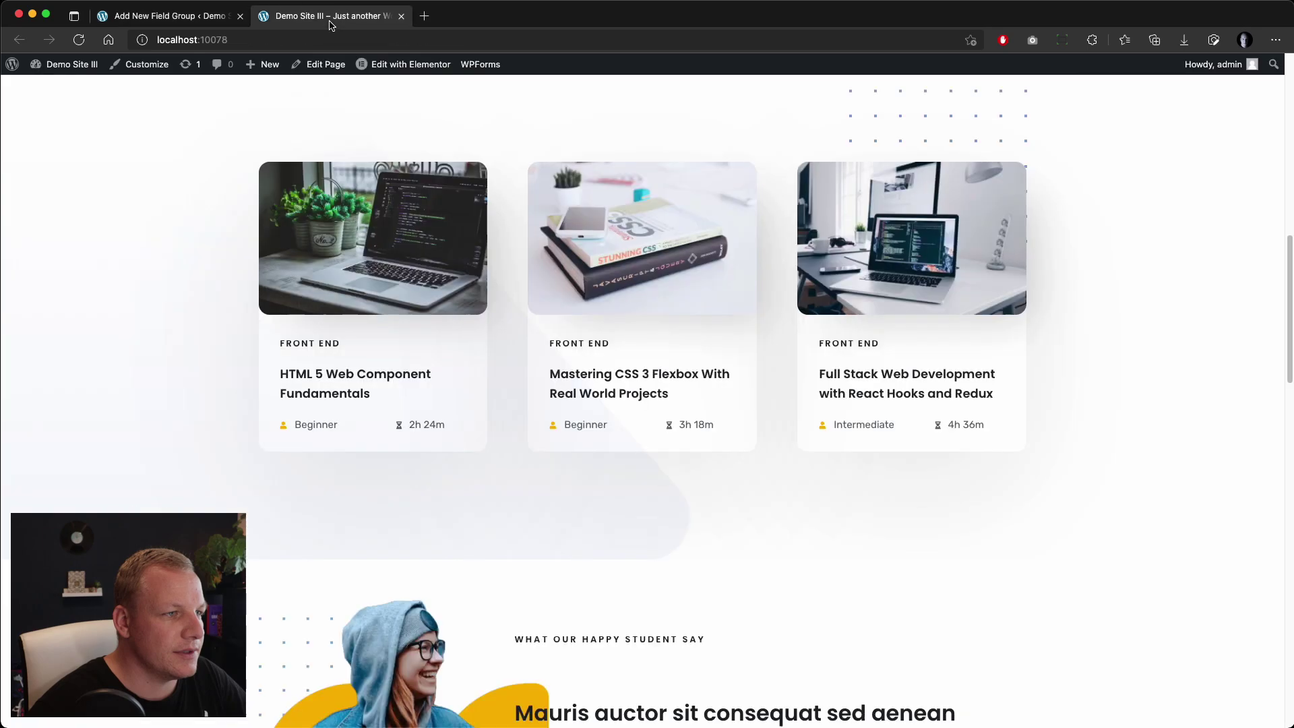
left_click(330, 18)
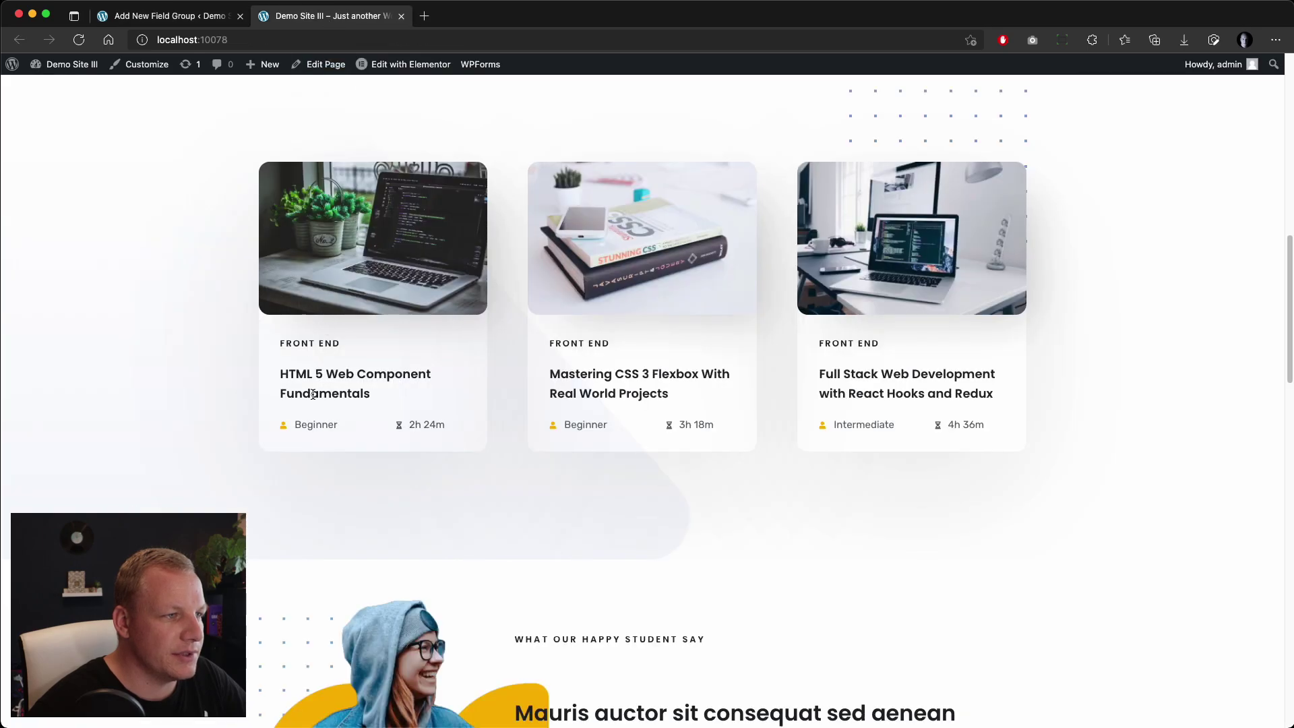
left_click(200, 17)
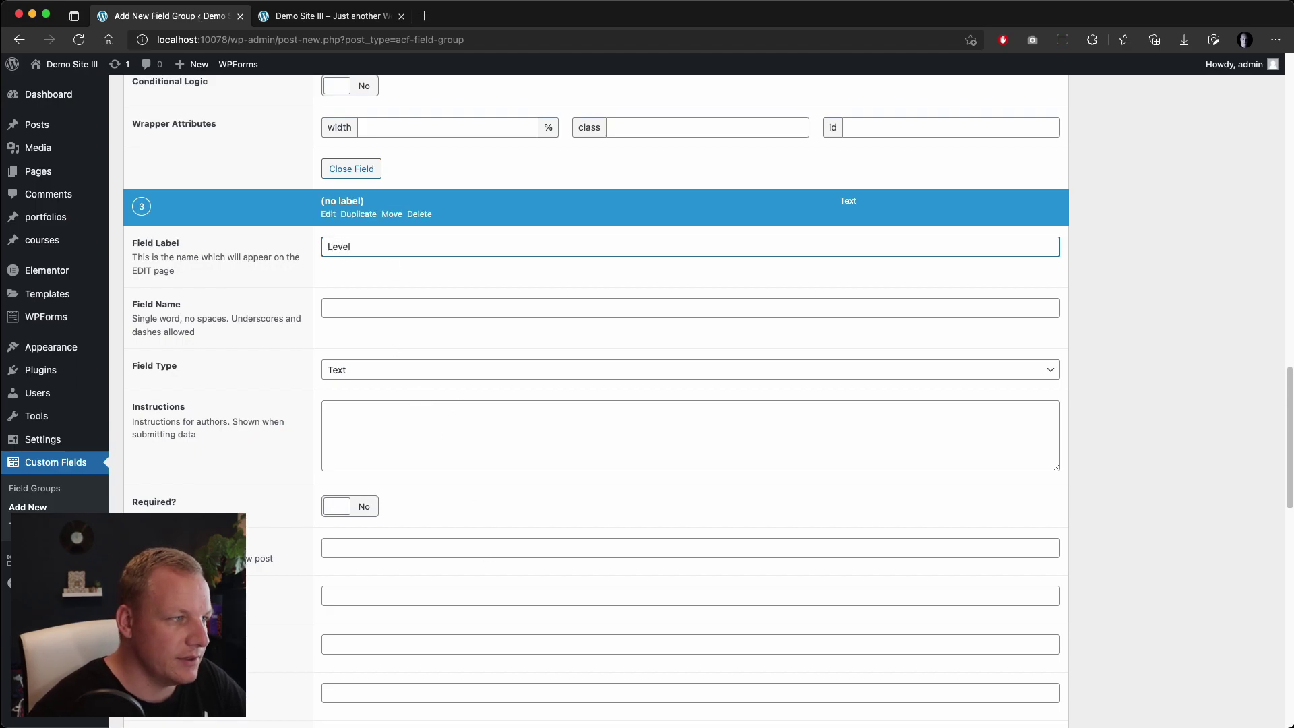
Add a fourth text field labelled "Duration" with the field name "duration"
scroll(721, 519, "down", 8)
left_click(1029, 384)
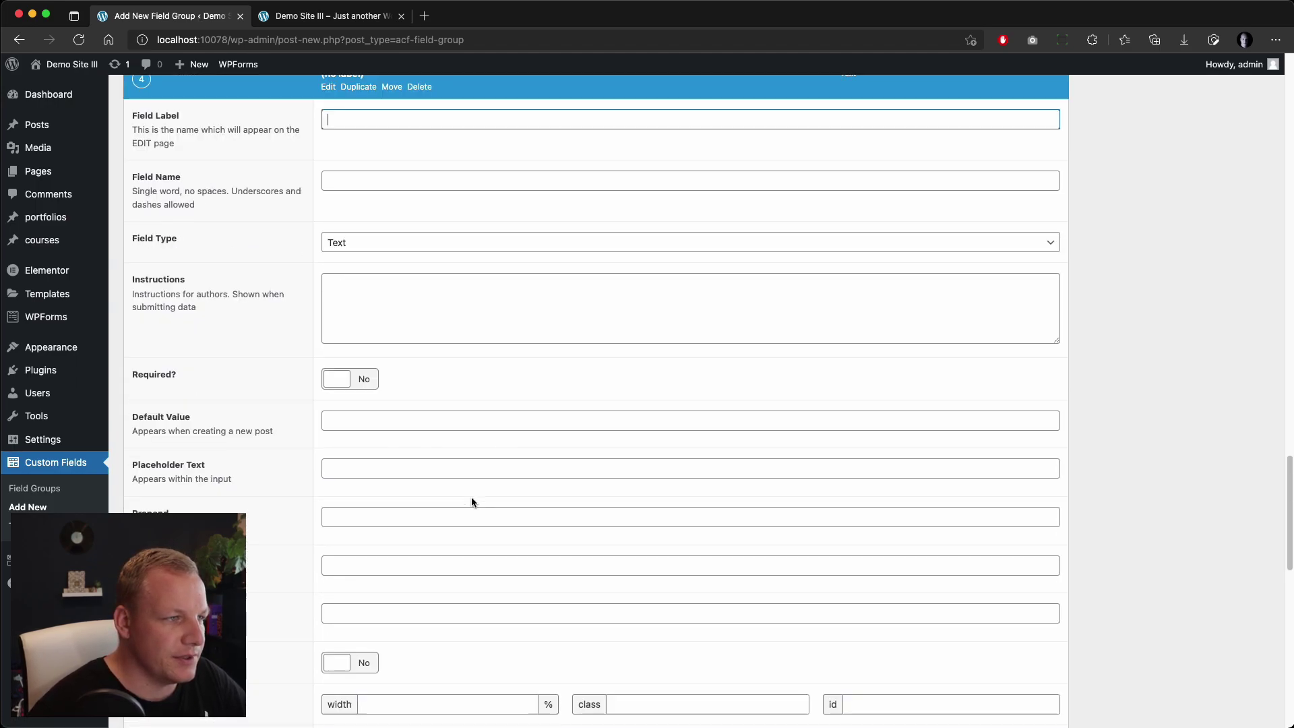
type("Durati")
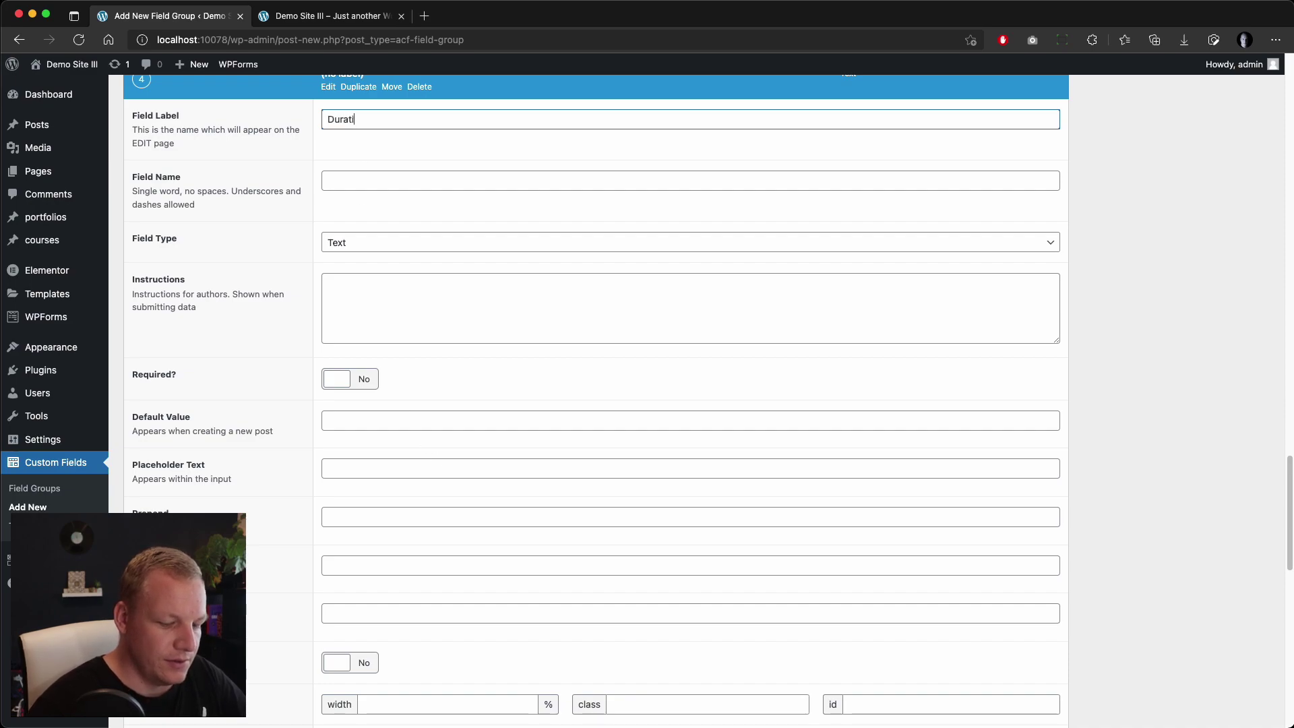
type("on")
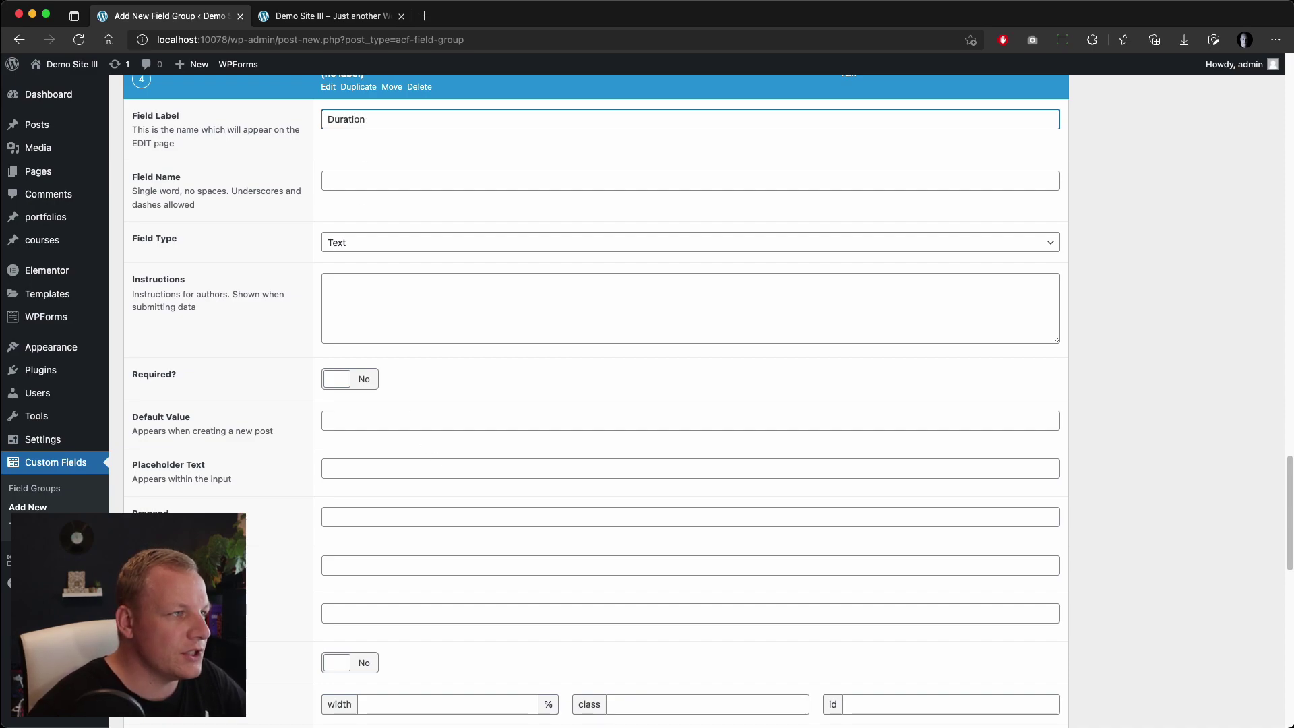
left_click(369, 187)
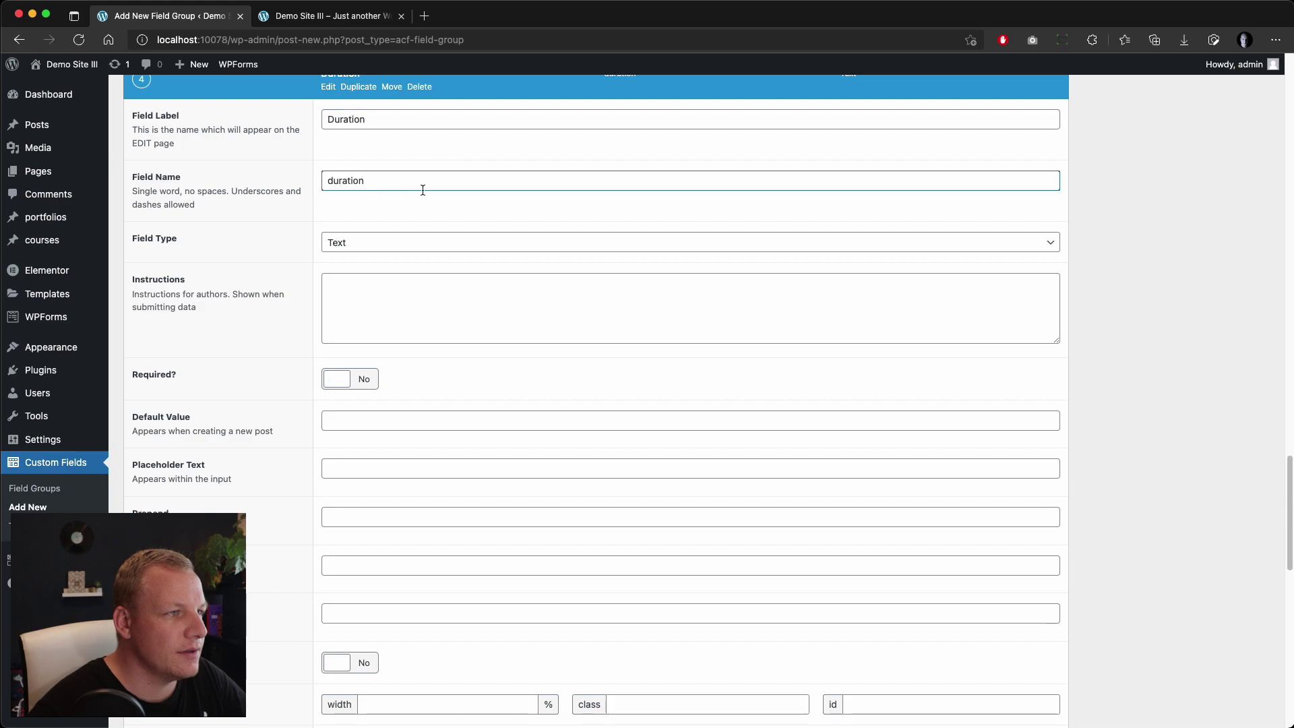
Examine the field types available for the Duration field and review the field group's location rule and settings
scroll(472, 202, "down", 2)
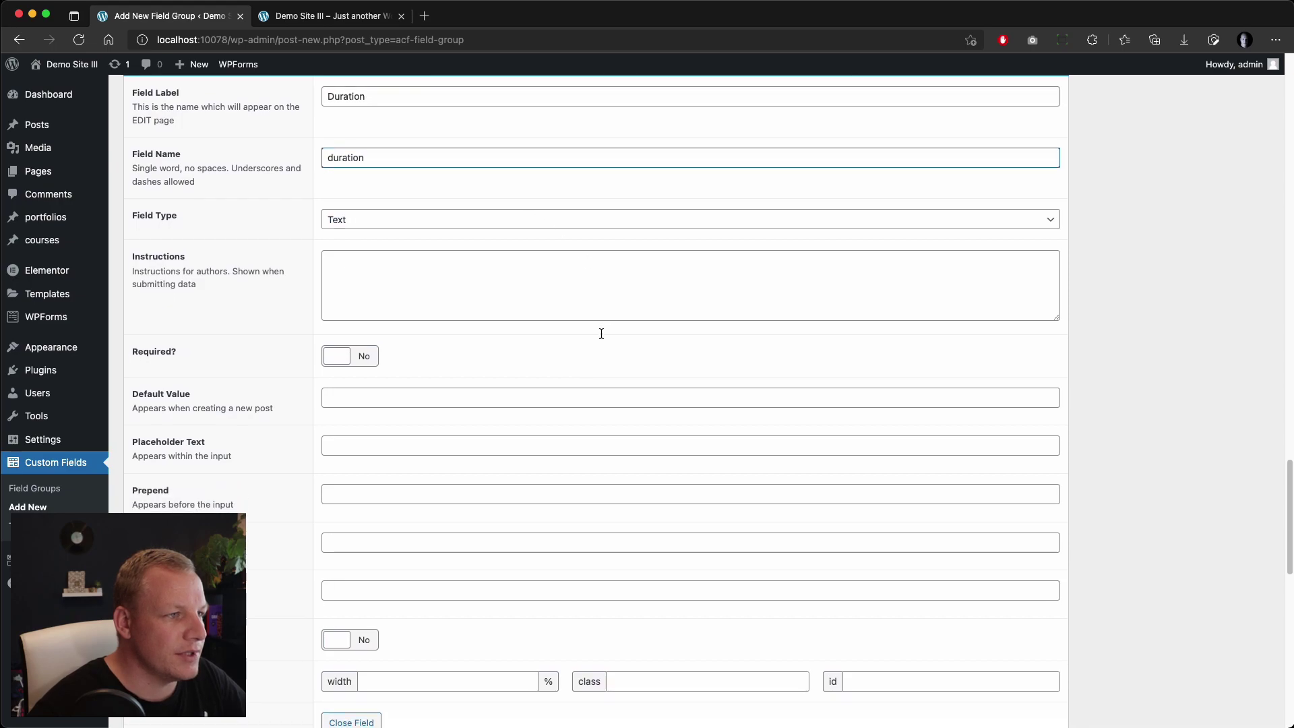
left_click(552, 223)
left_click(551, 224)
left_click(552, 223)
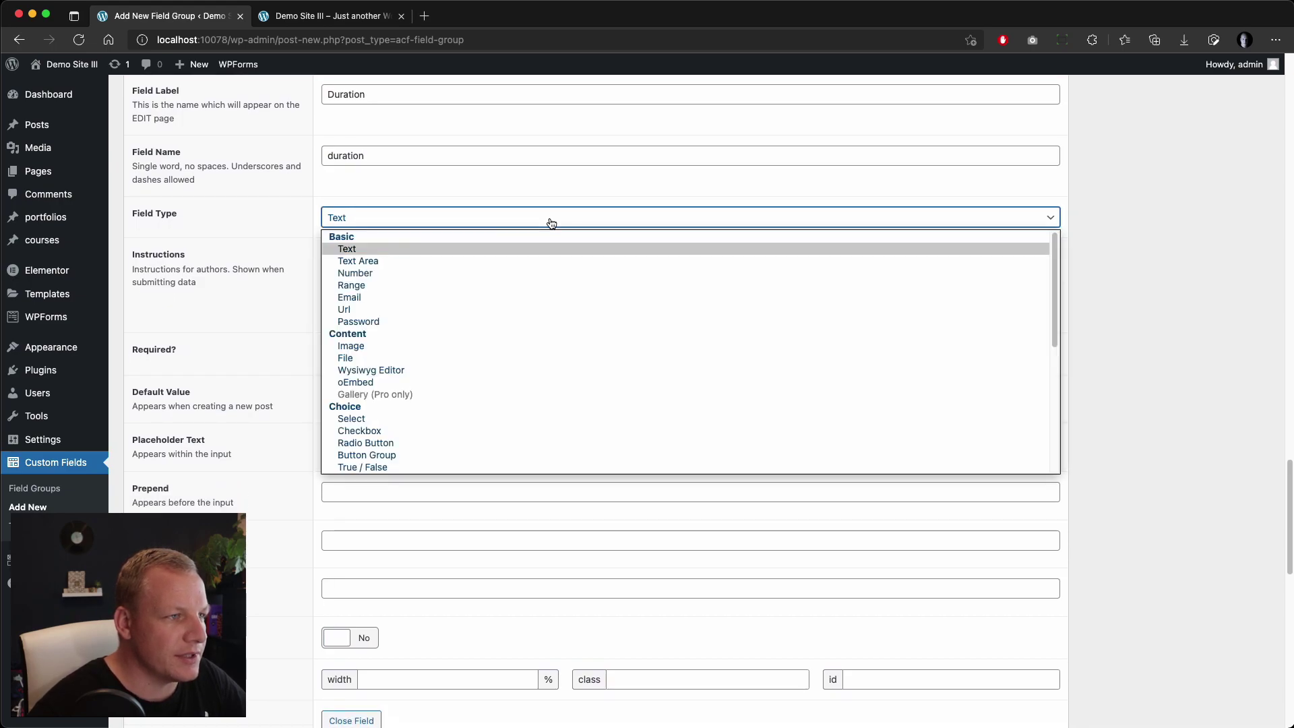
left_click(551, 223)
scroll(736, 515, "down", 5)
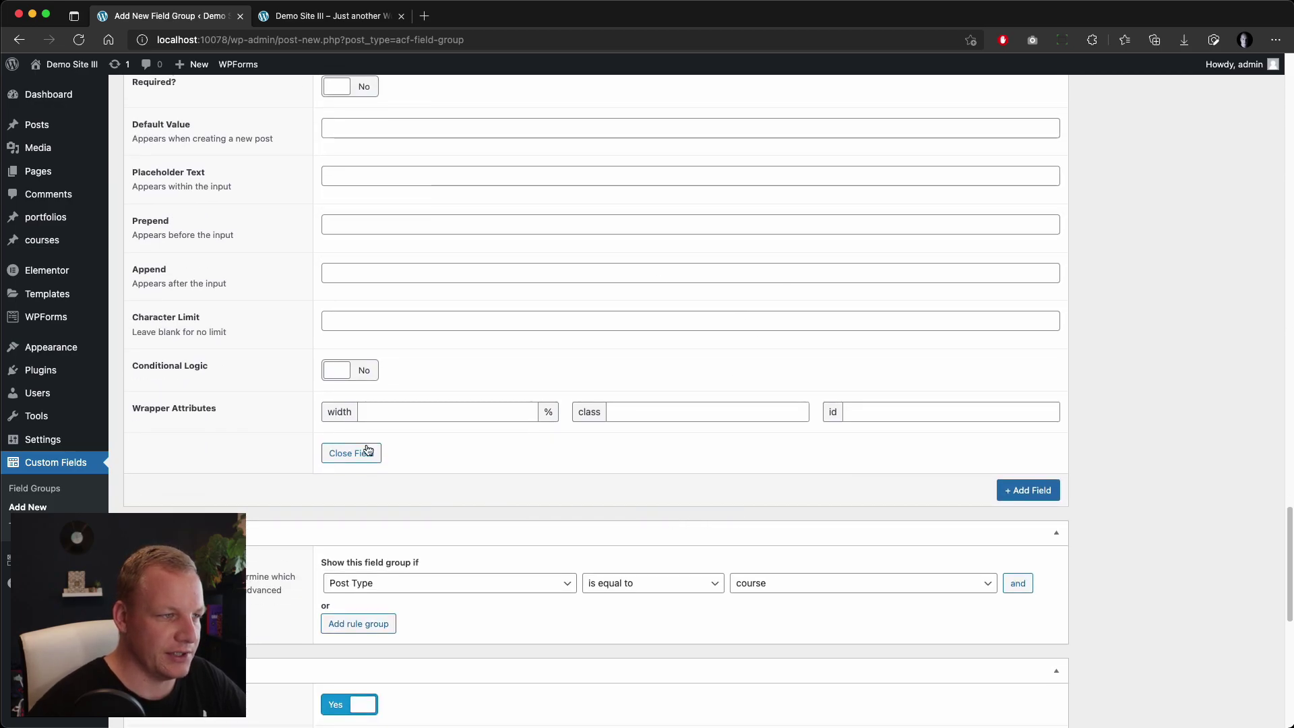
scroll(1039, 507, "down", 10)
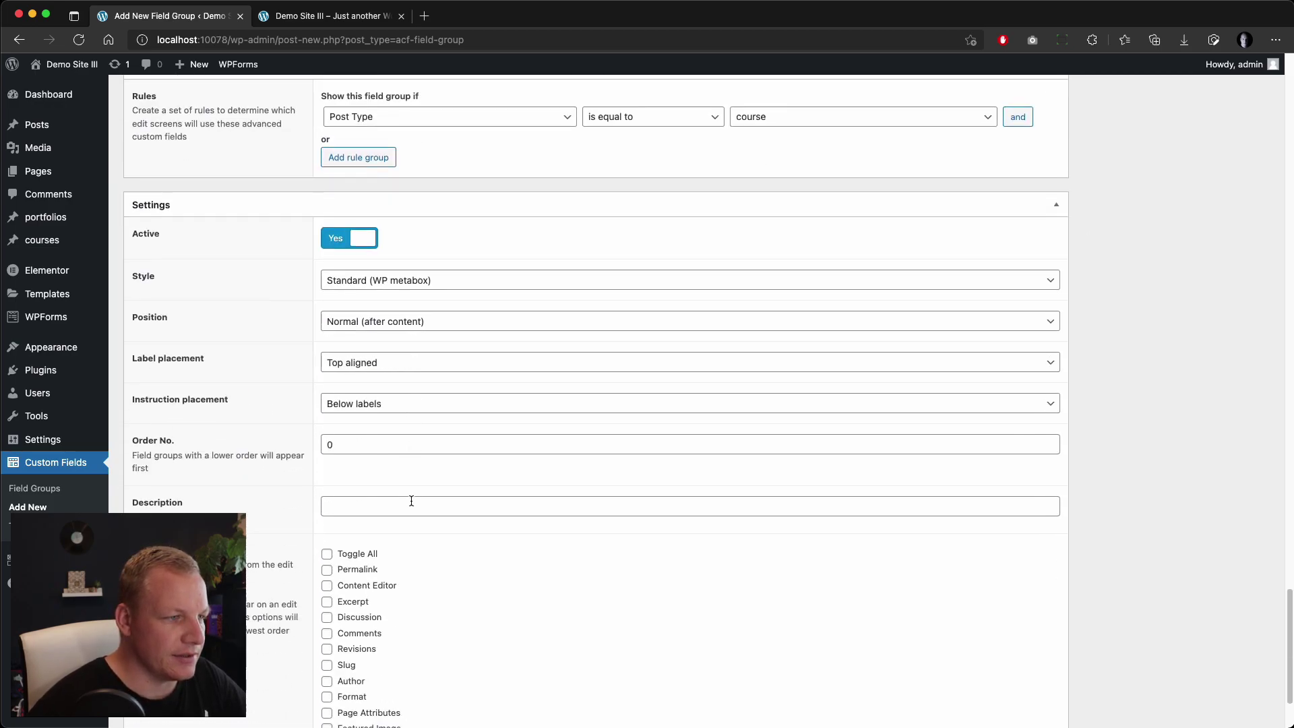
scroll(431, 536, "up", 5)
scroll(541, 510, "up", 5)
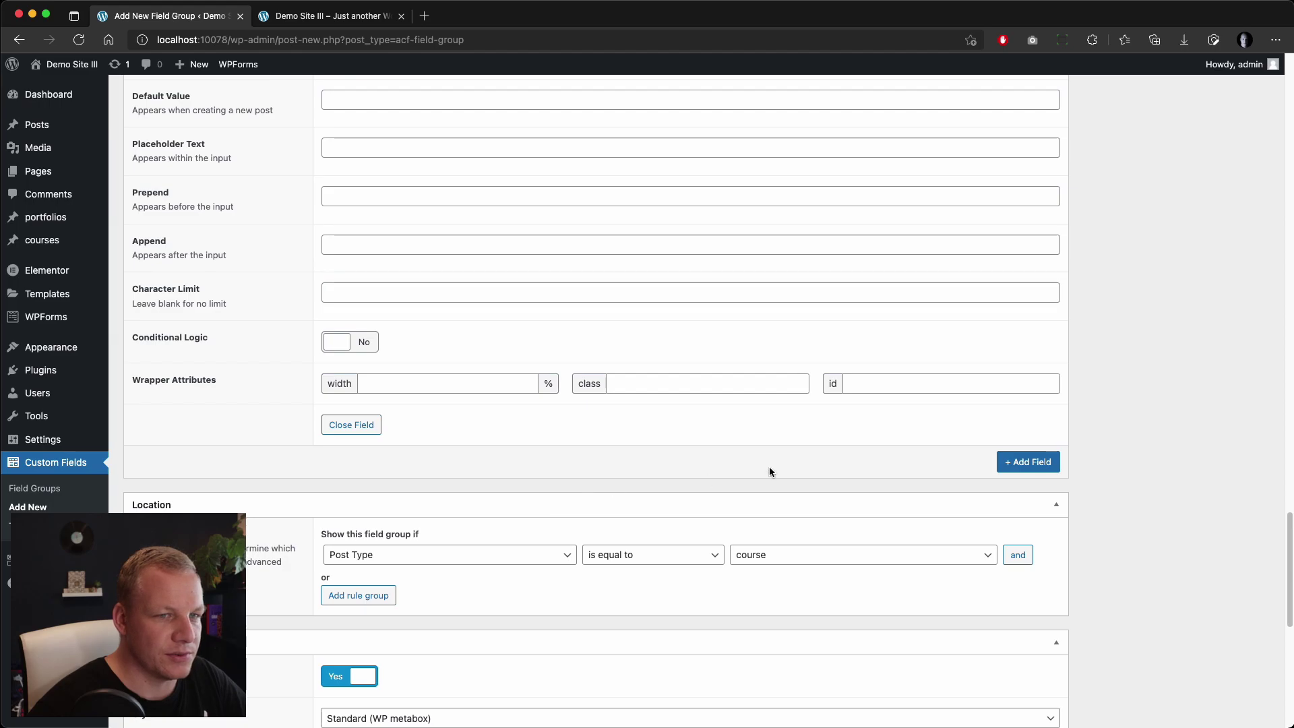
scroll(937, 461, "up", 8)
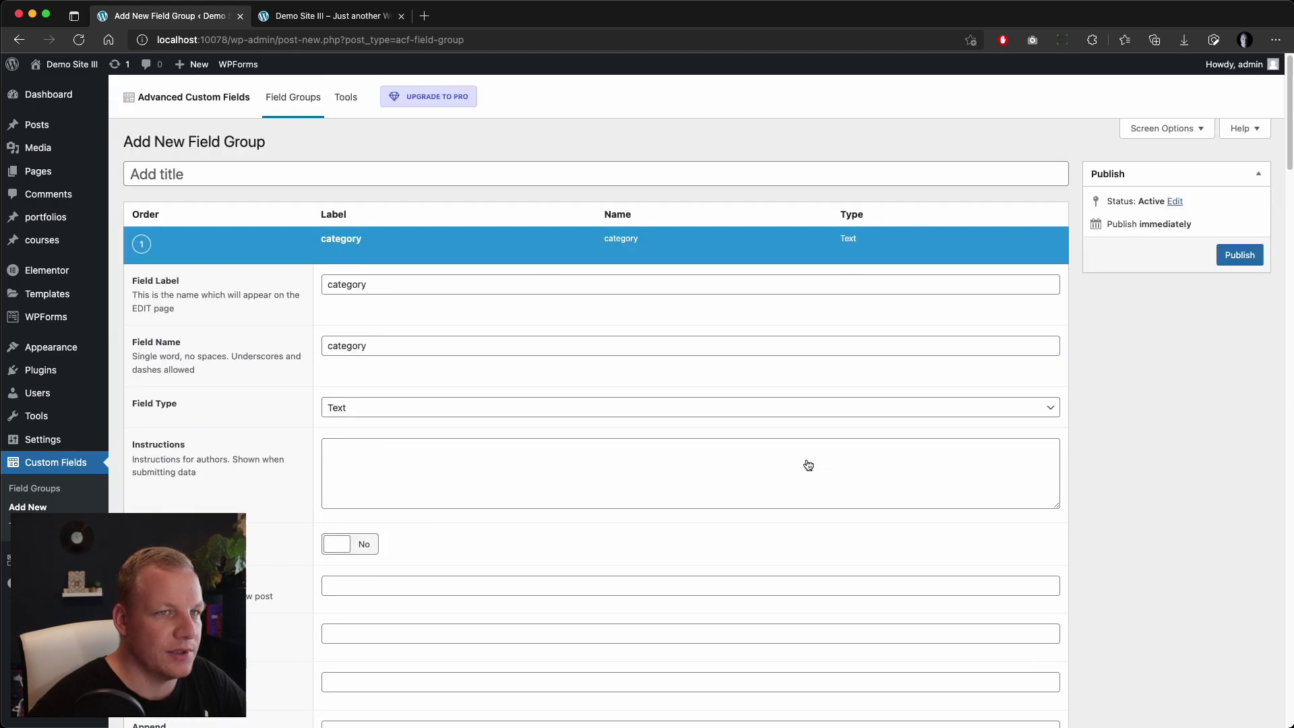
Title the field group "Custom fields for courses" and publish it
left_click(1238, 267)
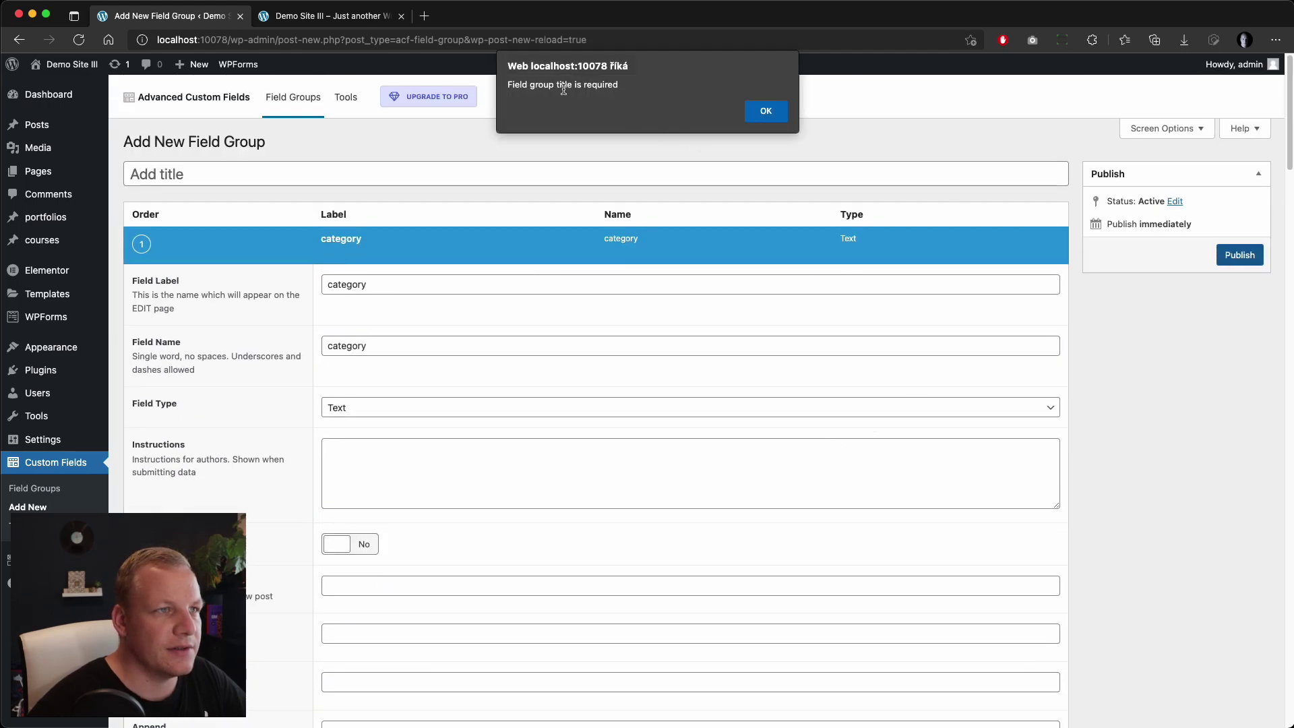
left_click(765, 111)
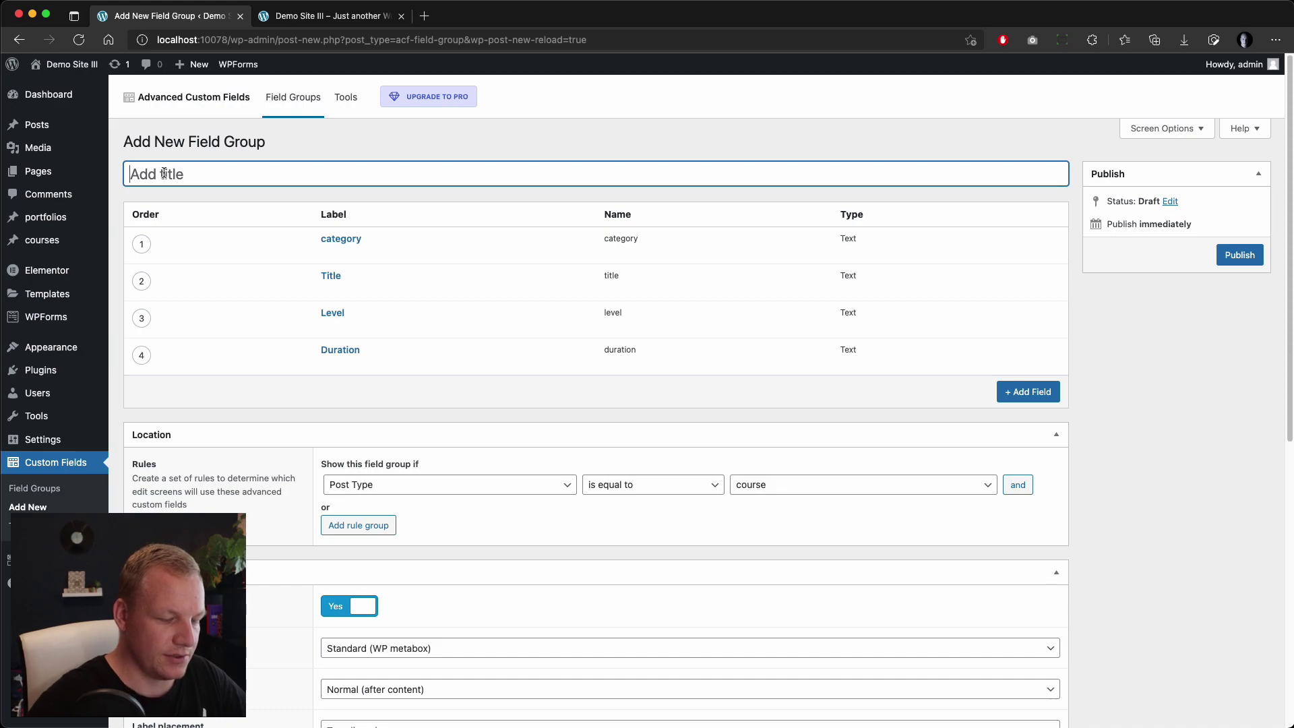
type("Custom fi")
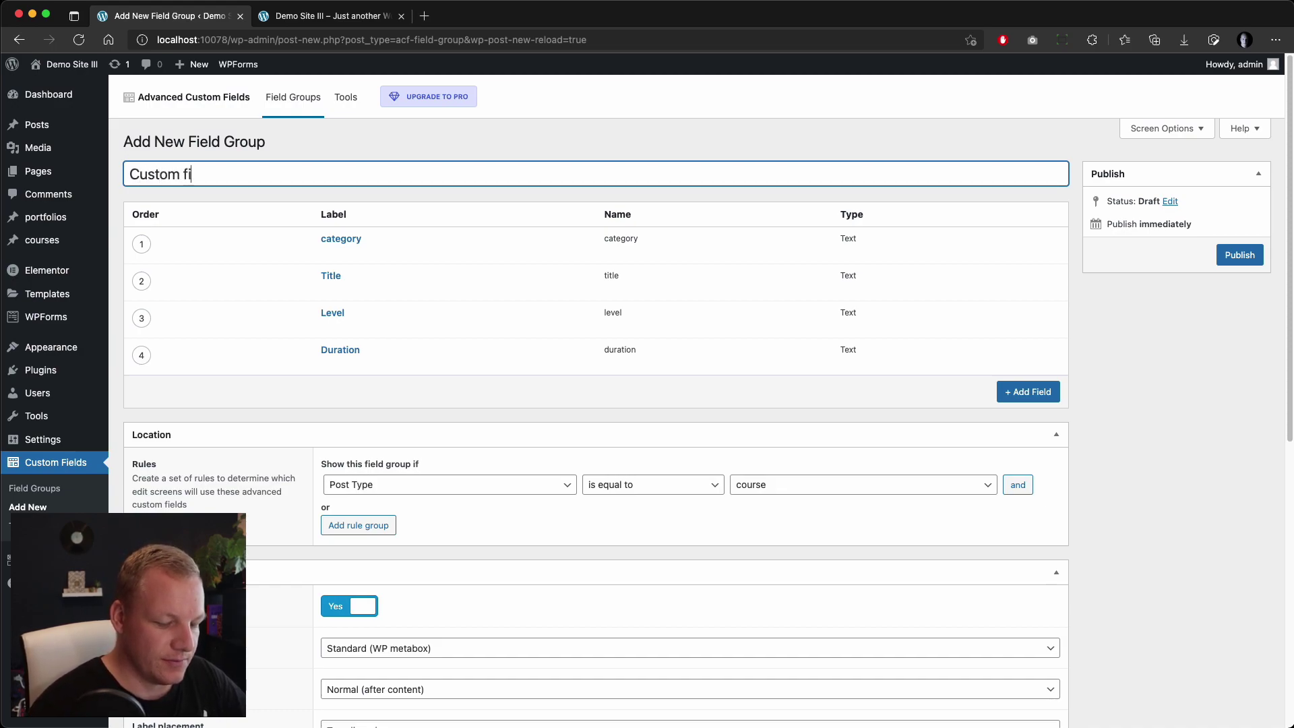
type("elds for")
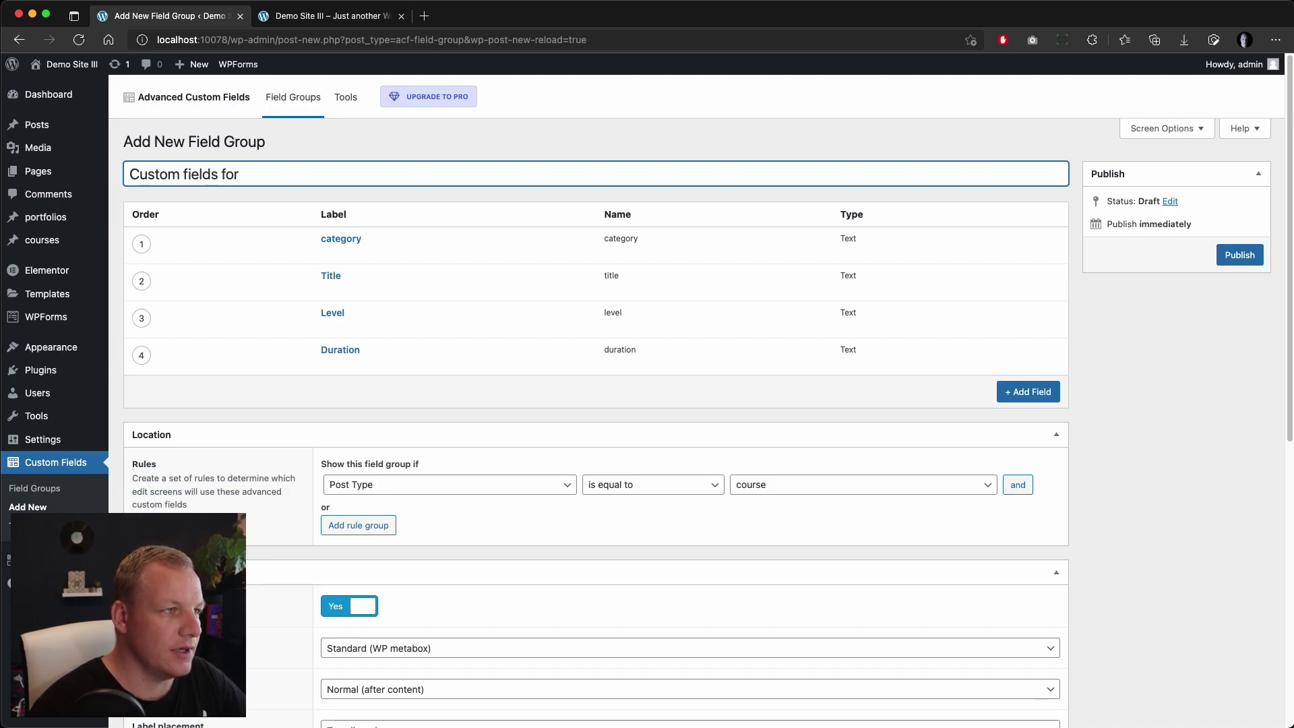
type(" courses")
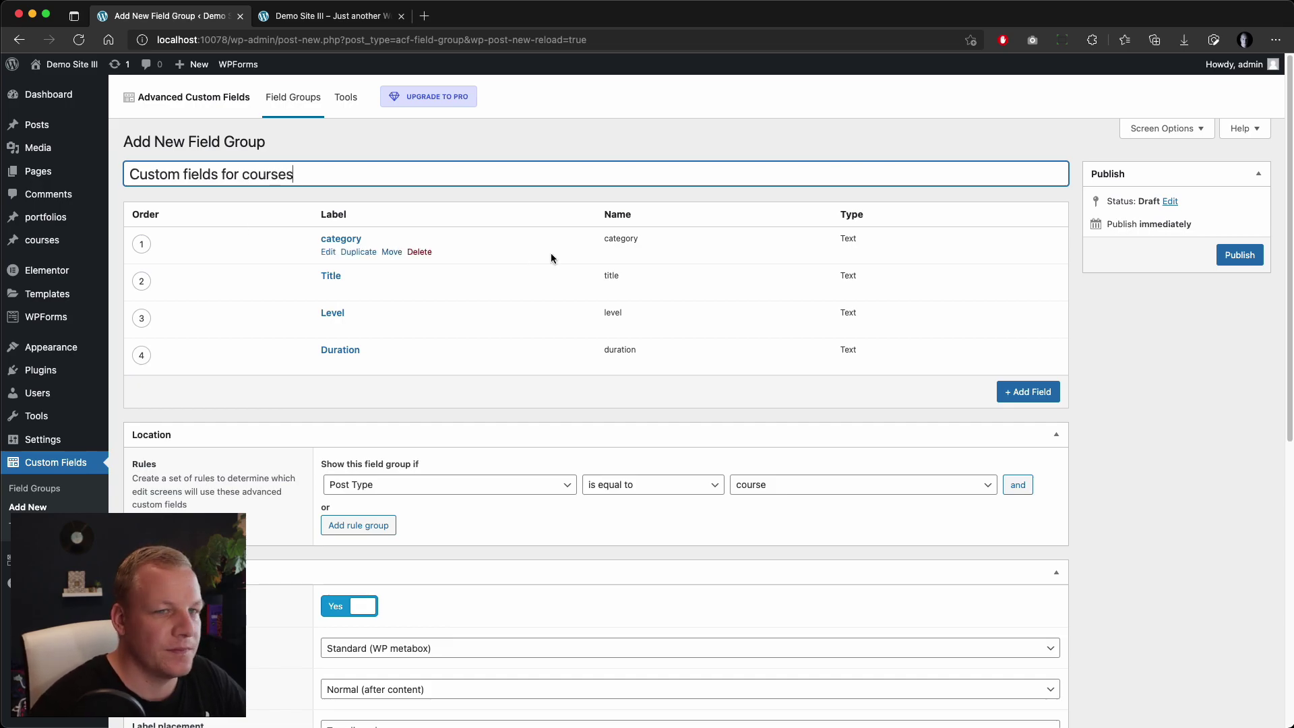
left_click(1244, 255)
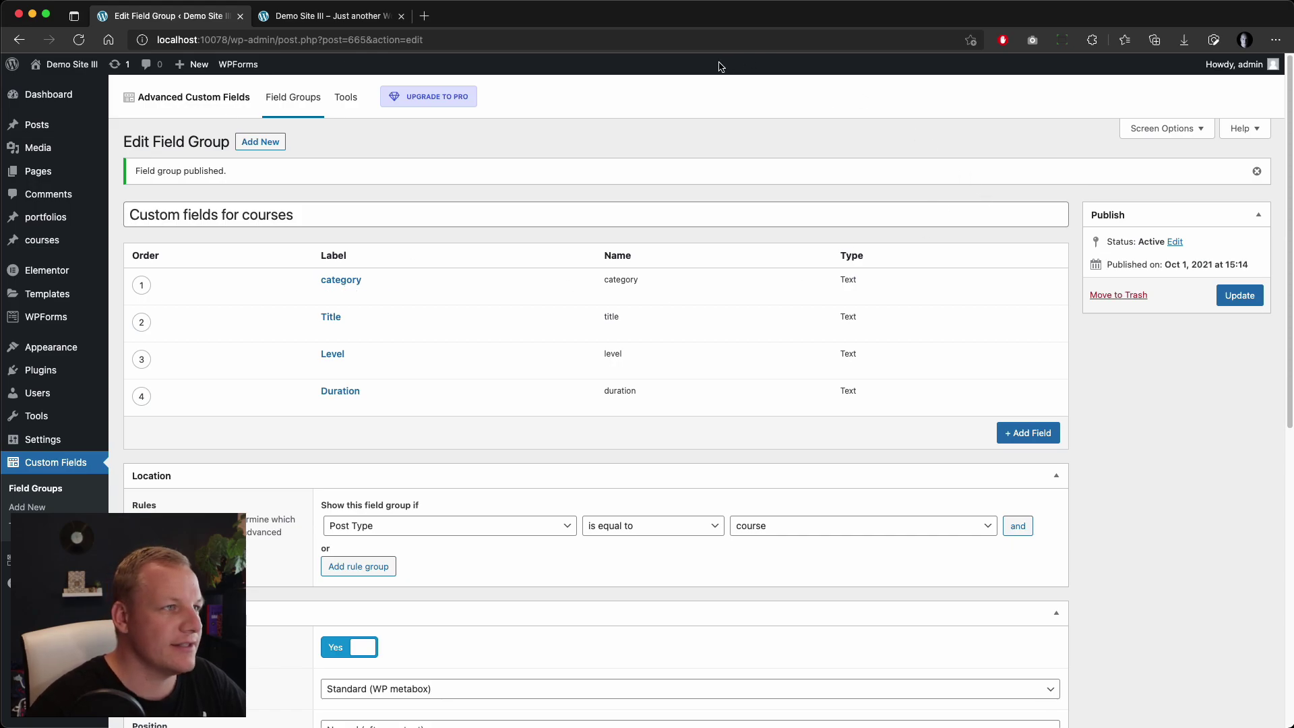
Check the course cards on the front end and open a new course to view its custom fields
left_click(383, 18)
right_click(266, 82)
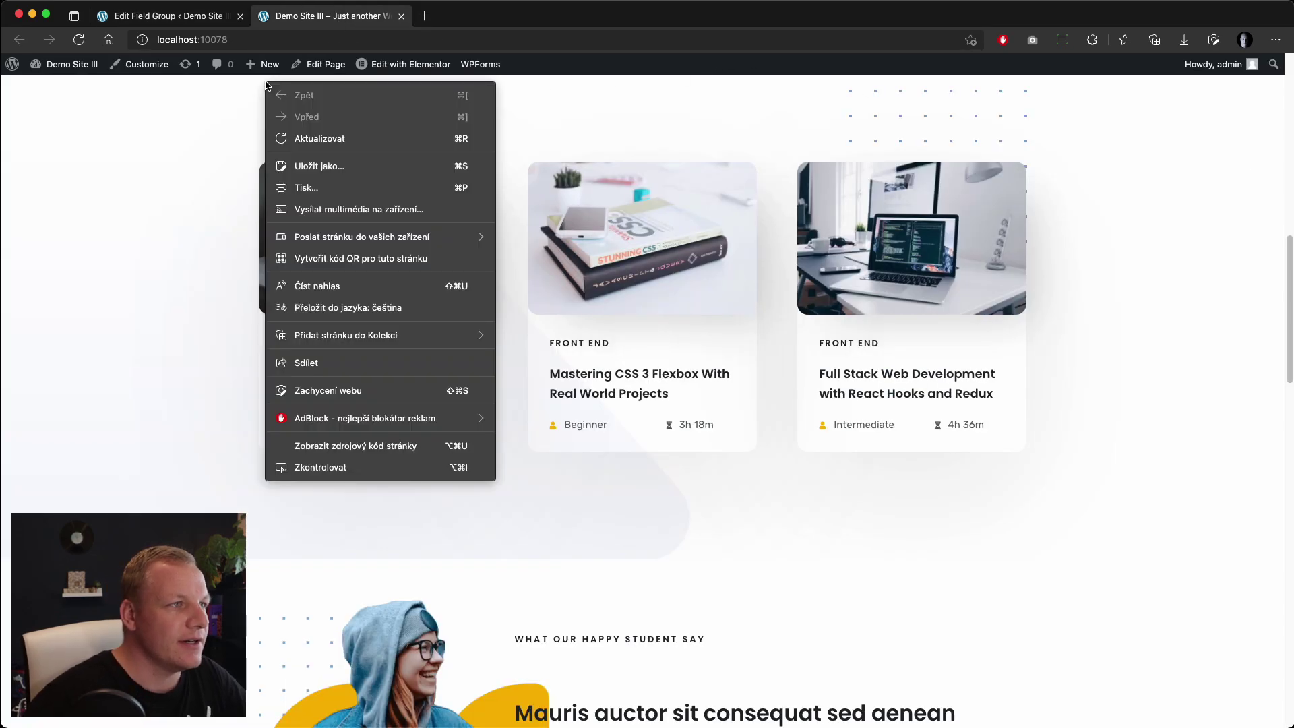
left_click(219, 89)
left_click(200, 7)
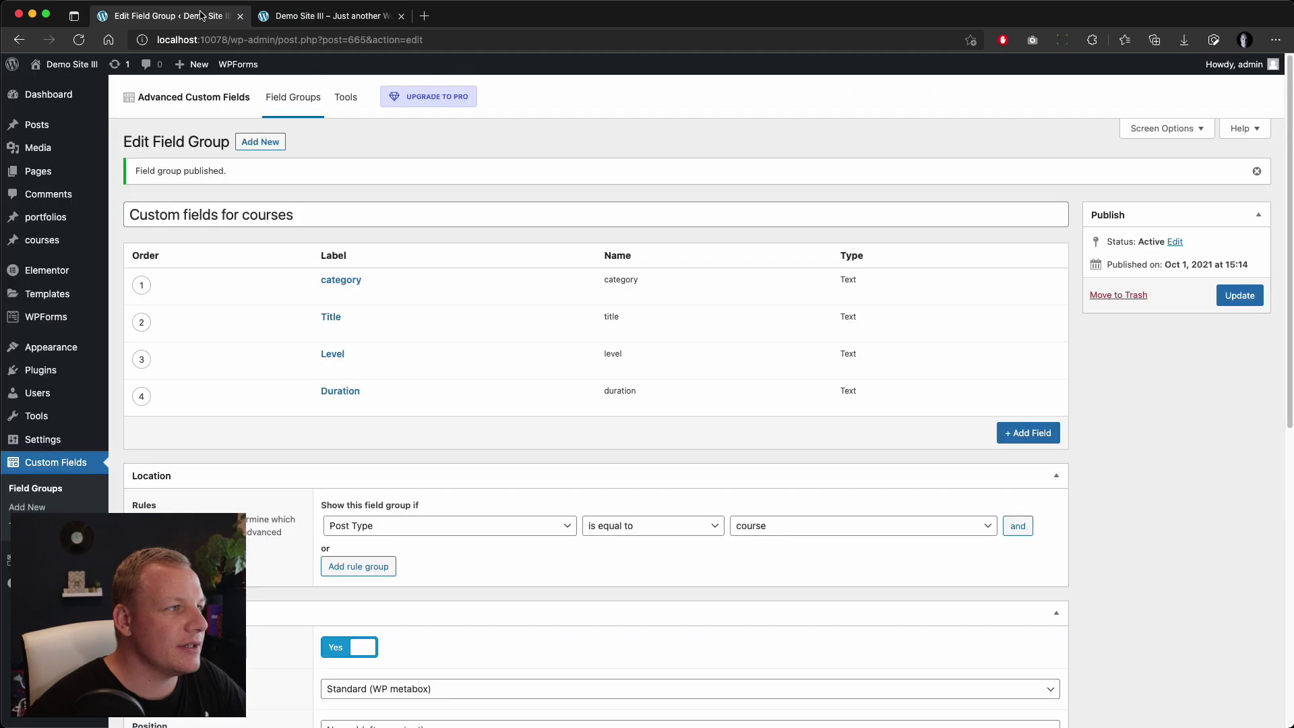
left_click(65, 244)
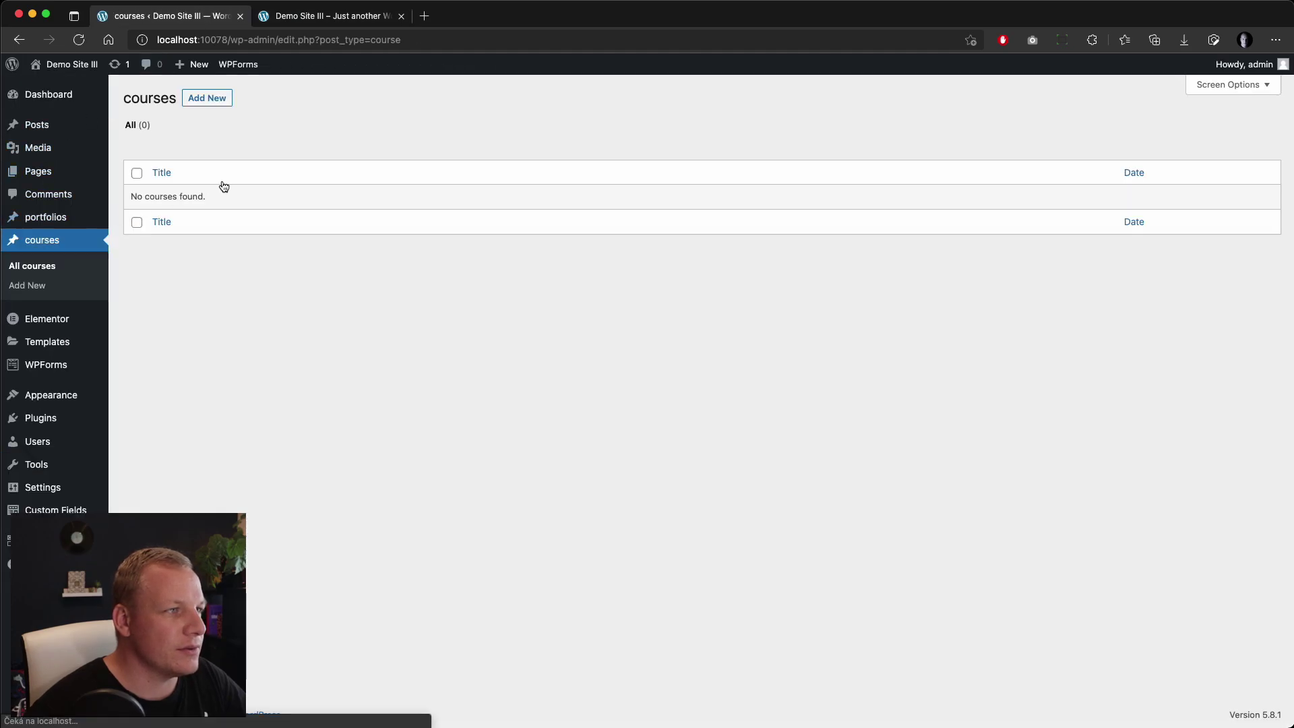
left_click(210, 98)
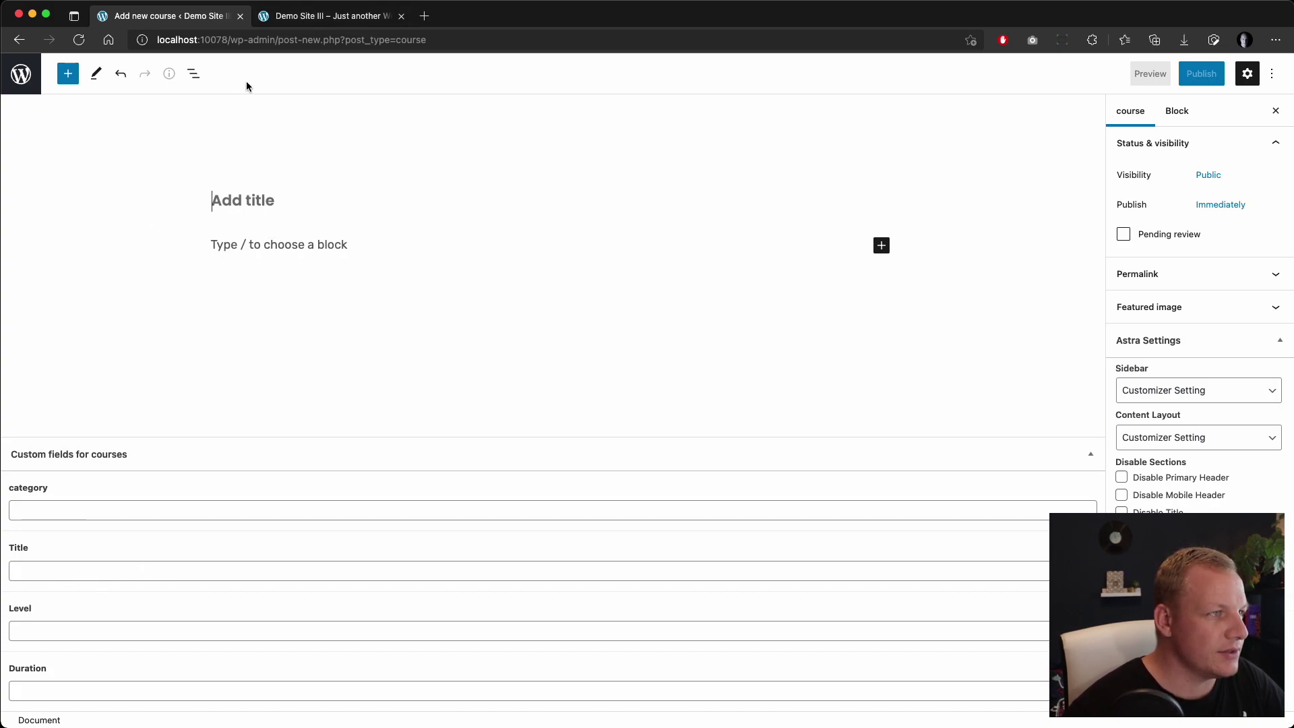
Delete the Title field from the "Custom fields for courses" field group and update the group
left_click(19, 40)
left_click(682, 170)
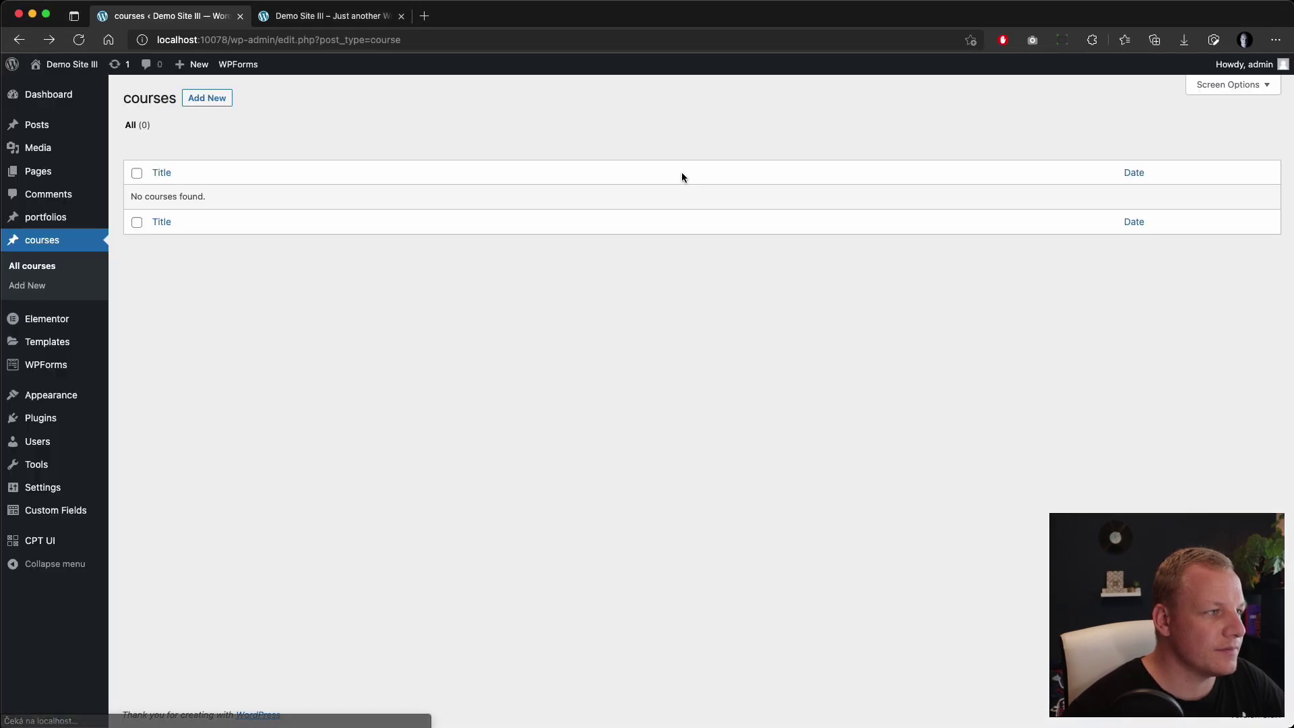
left_click(64, 516)
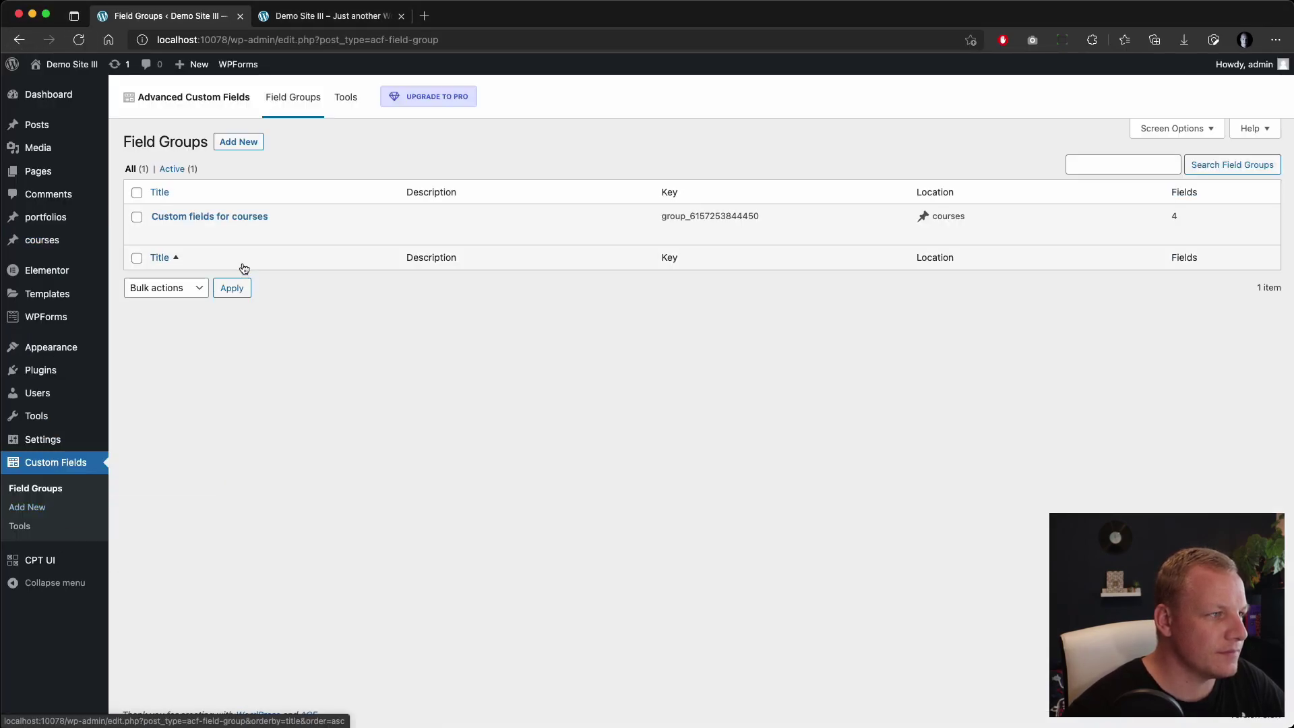
left_click(245, 213)
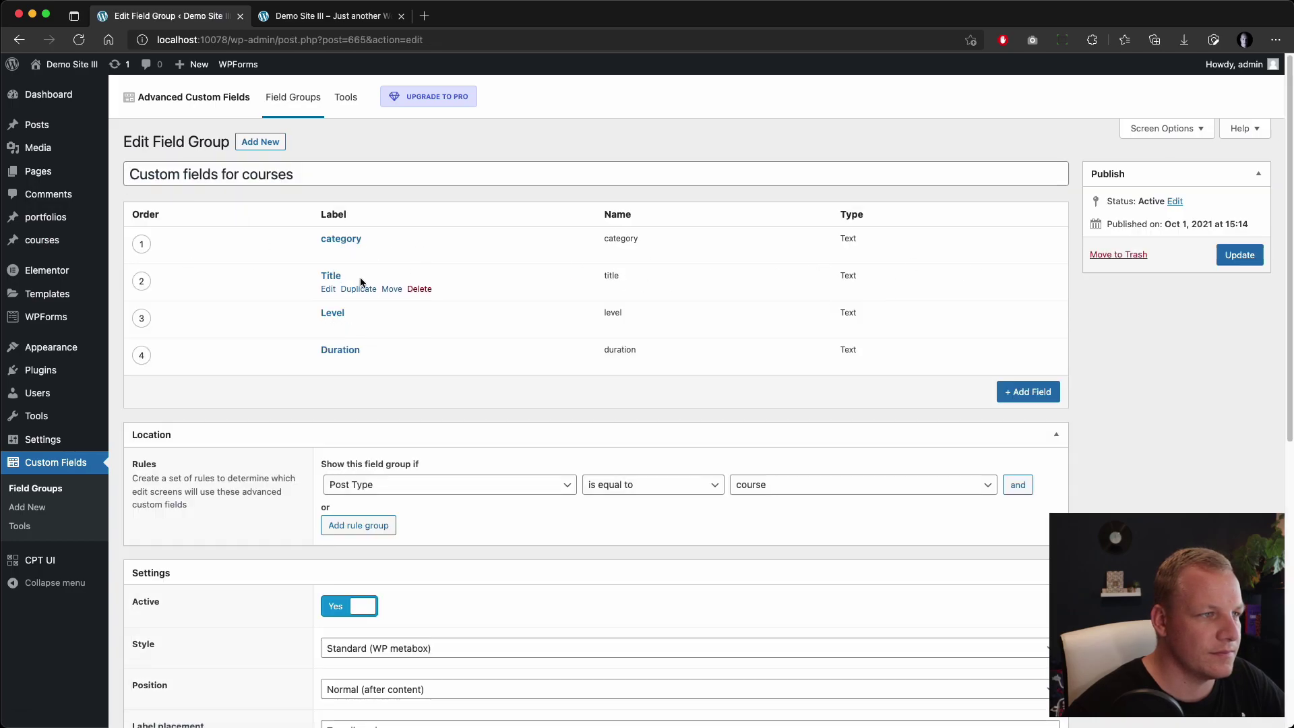
left_click(419, 289)
left_click(441, 269)
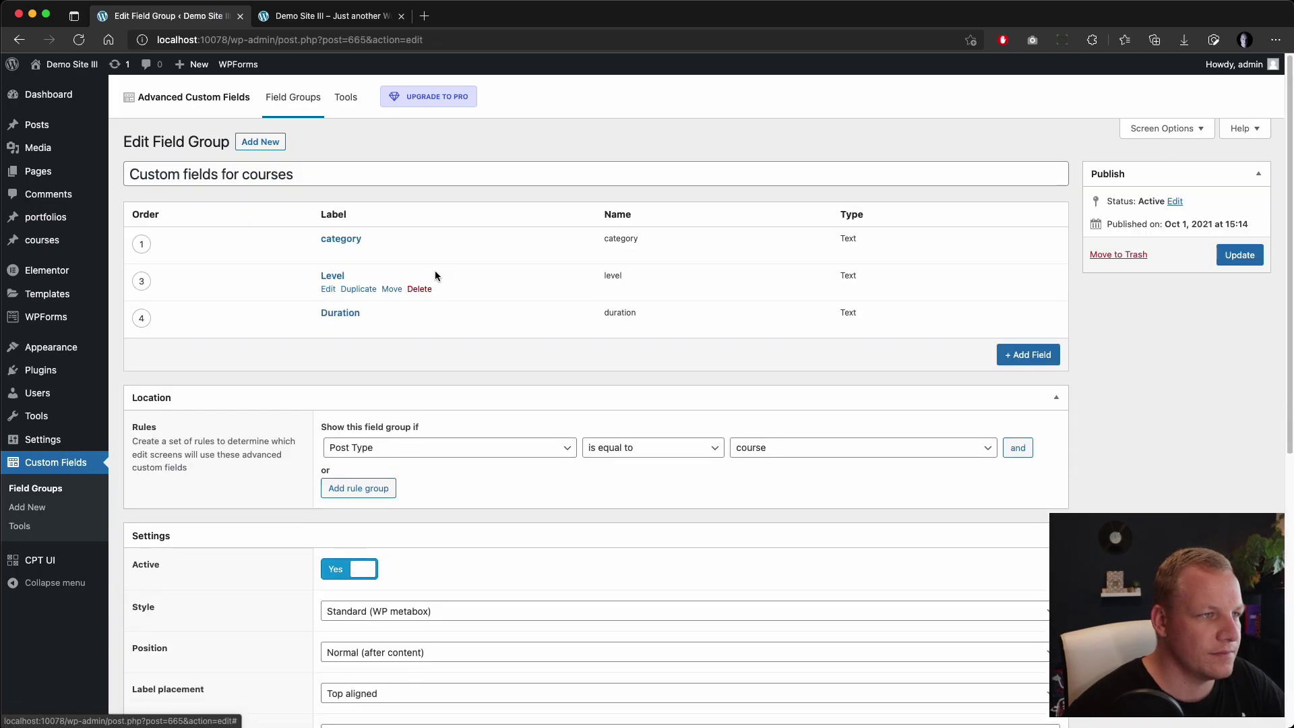
left_click(1218, 254)
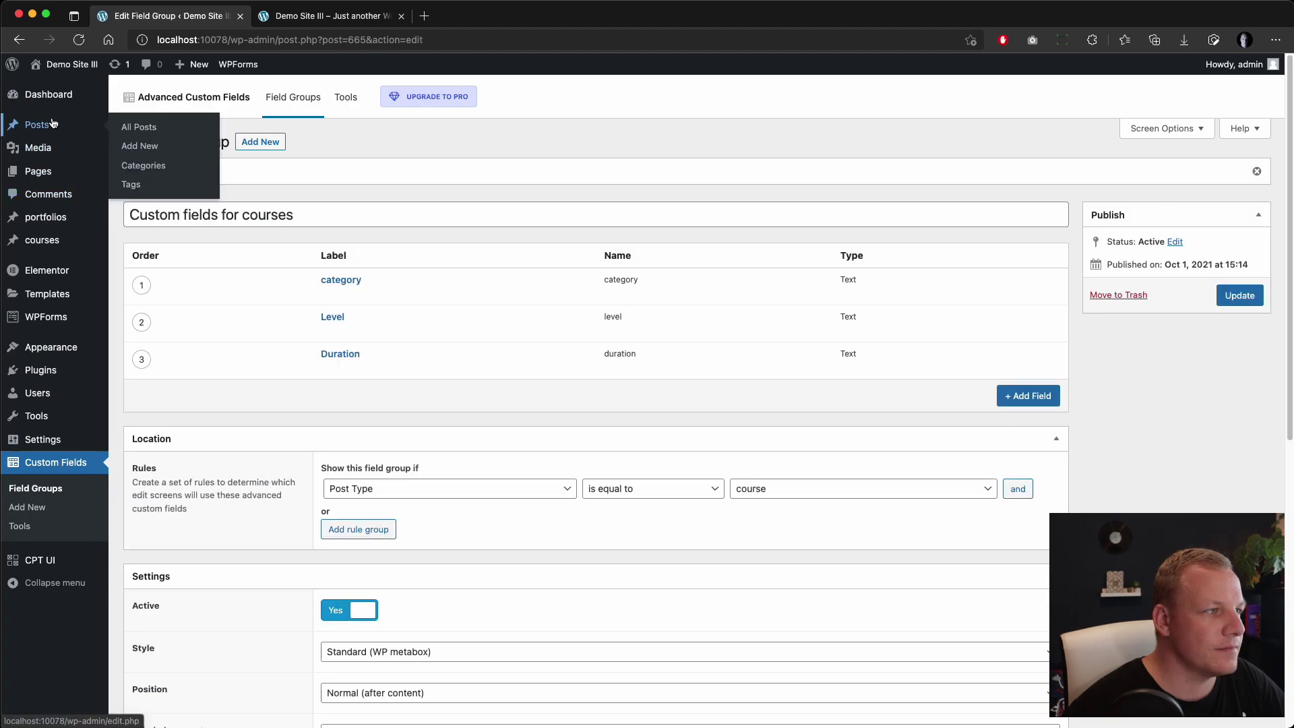
Open a new course and compare its category, Level and Duration fields with the course cards on the front end
mouse_move(64, 241)
left_click(144, 242)
left_click(219, 105)
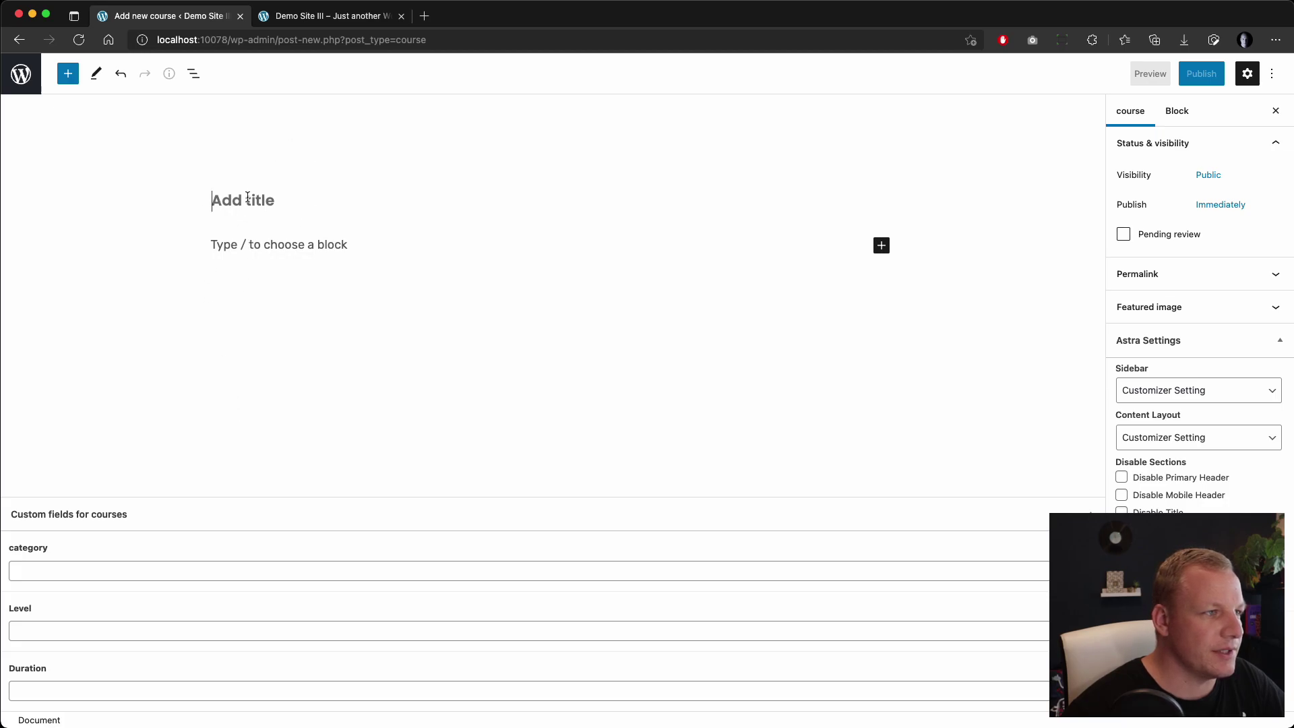
left_click(312, 16)
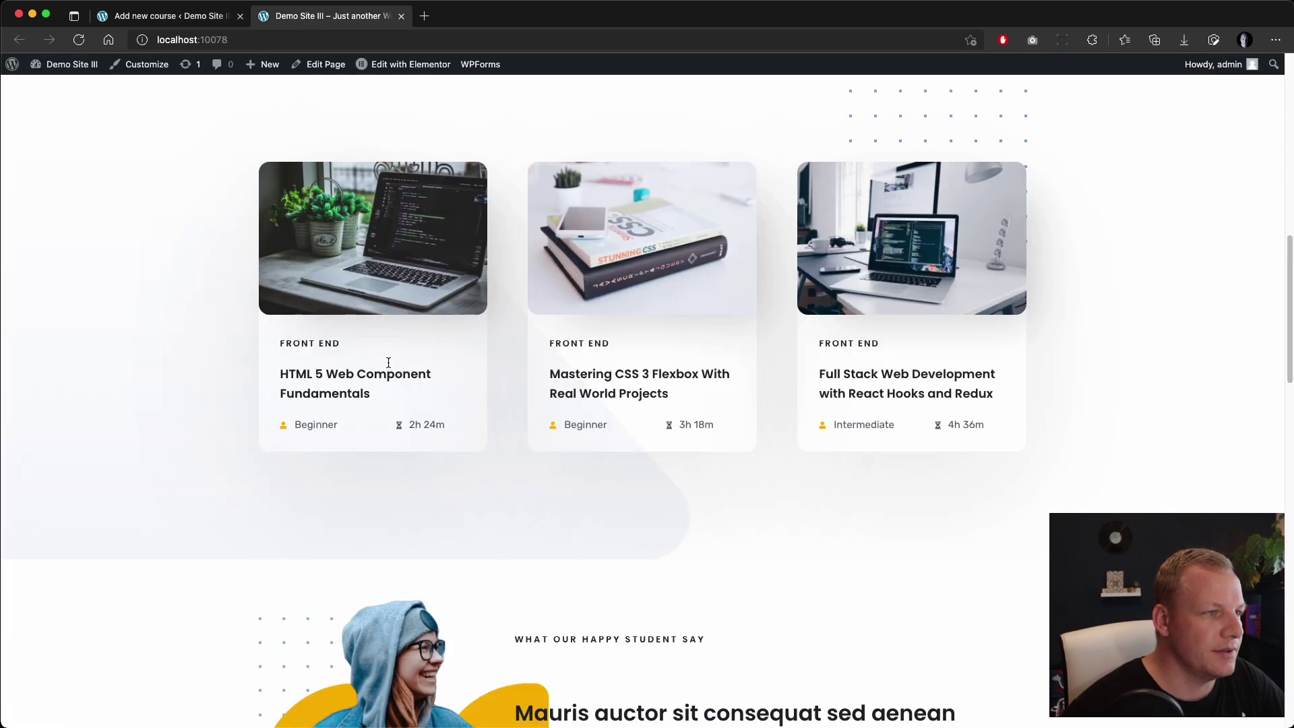
left_click(219, 16)
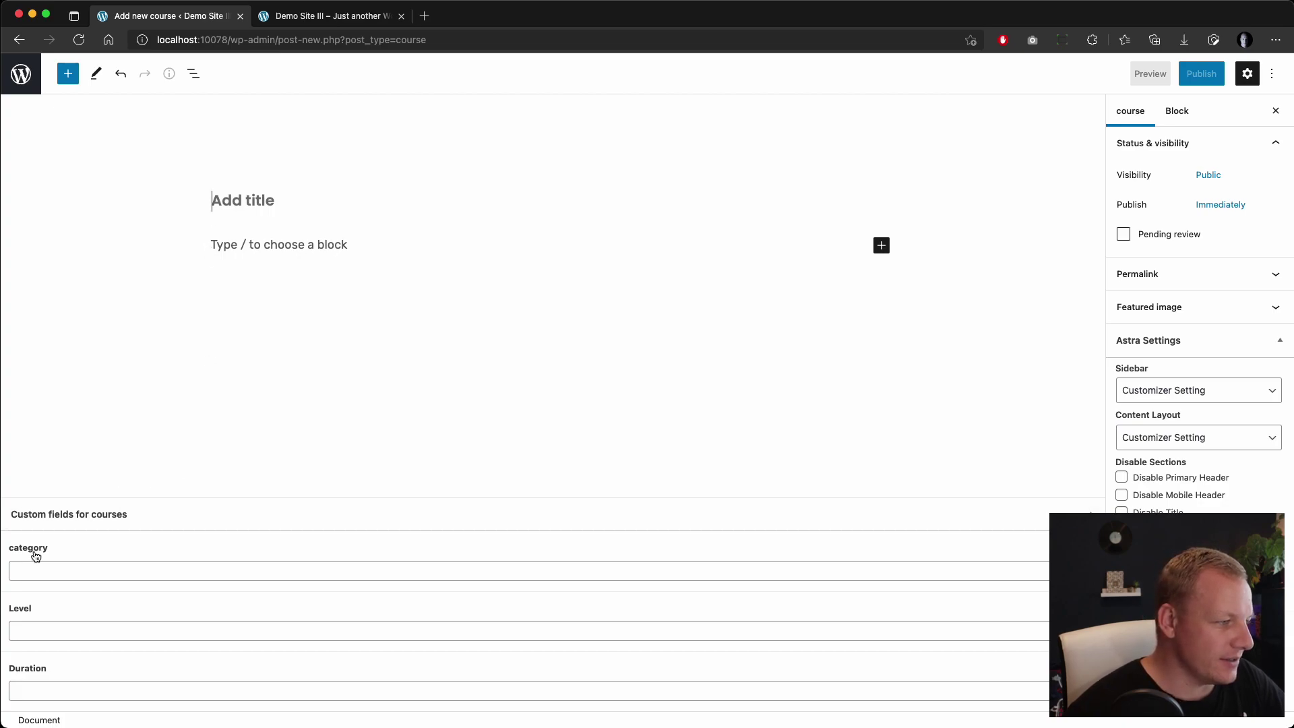
left_click(70, 571)
left_click(70, 630)
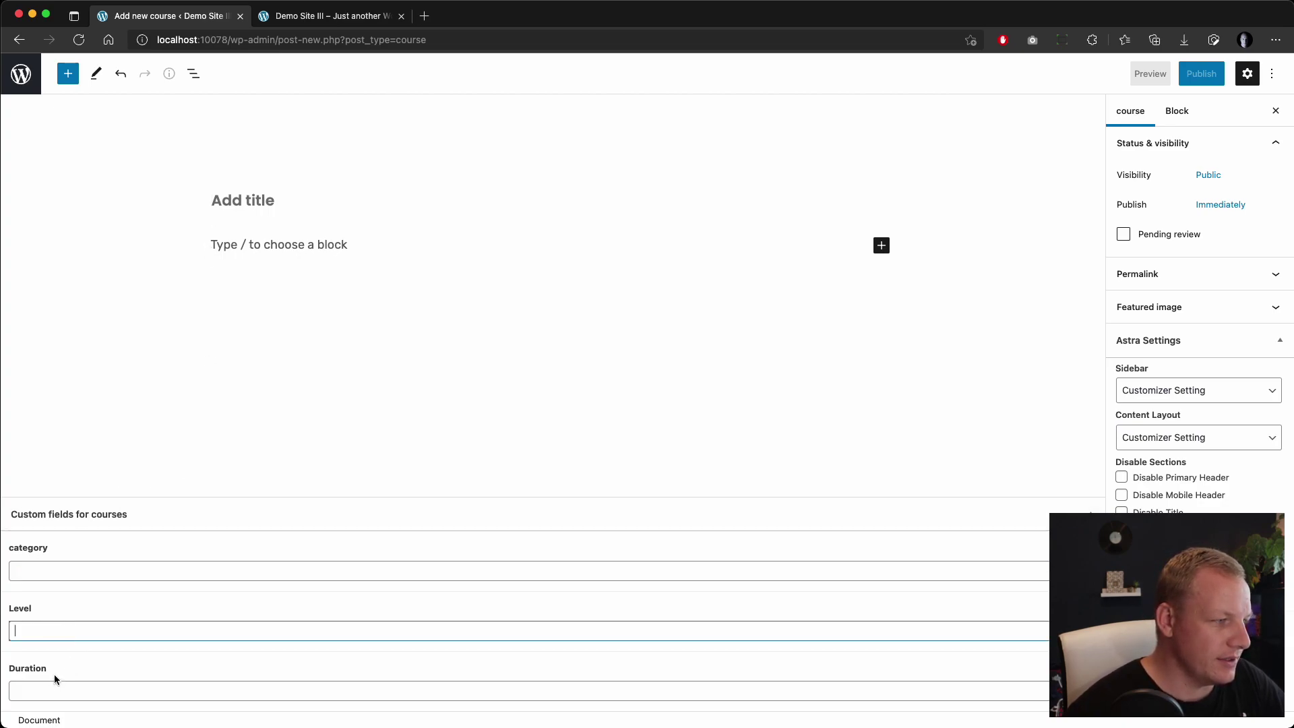
left_click(87, 686)
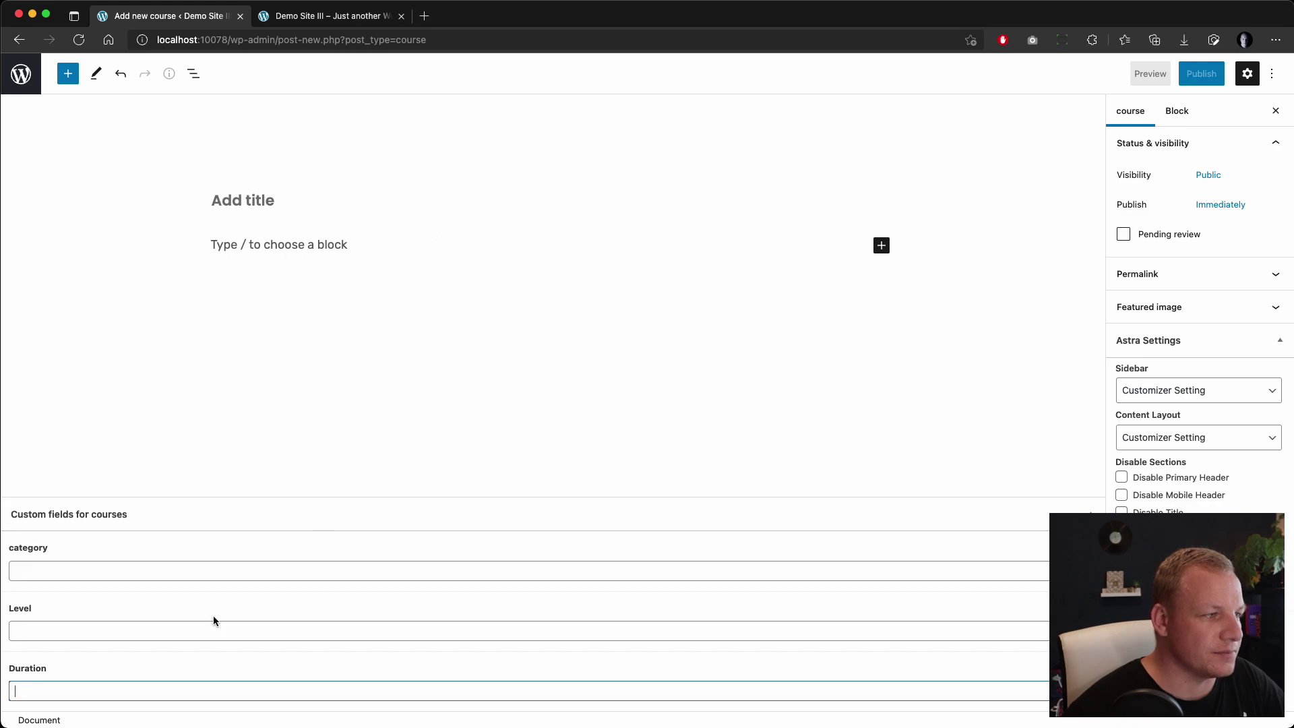
left_click(55, 568)
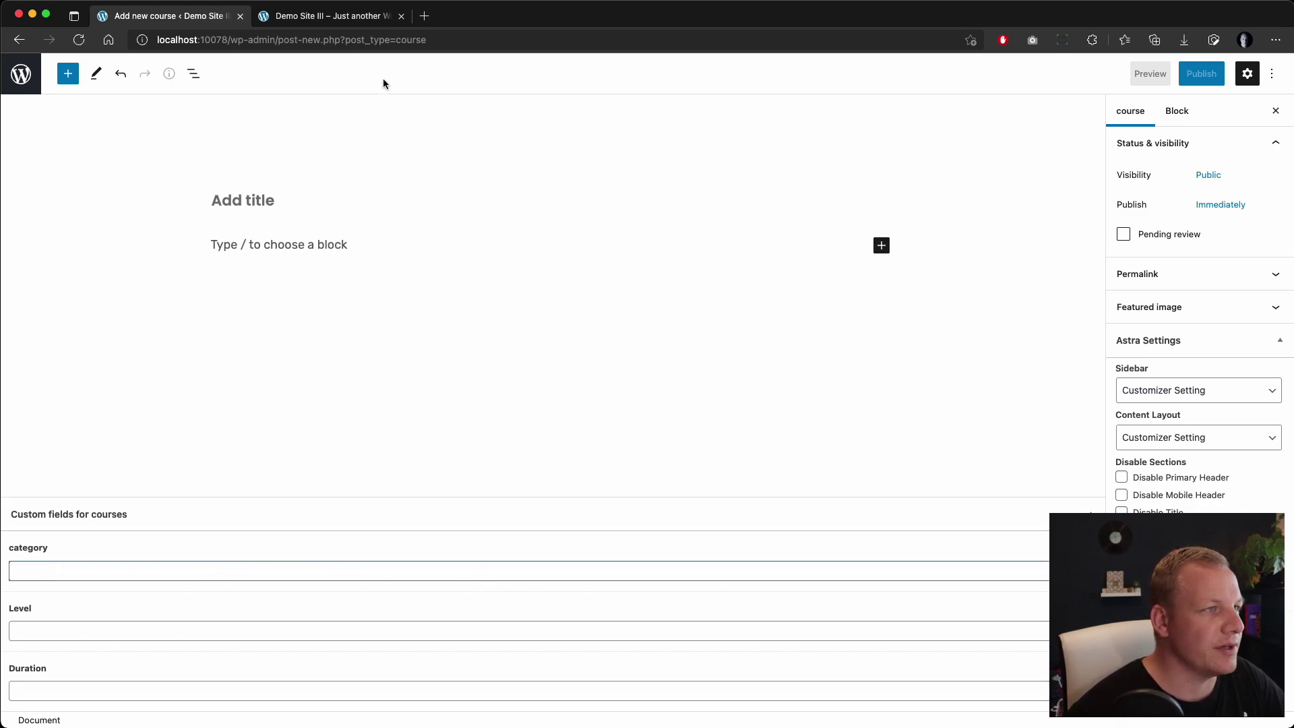
left_click(359, 18)
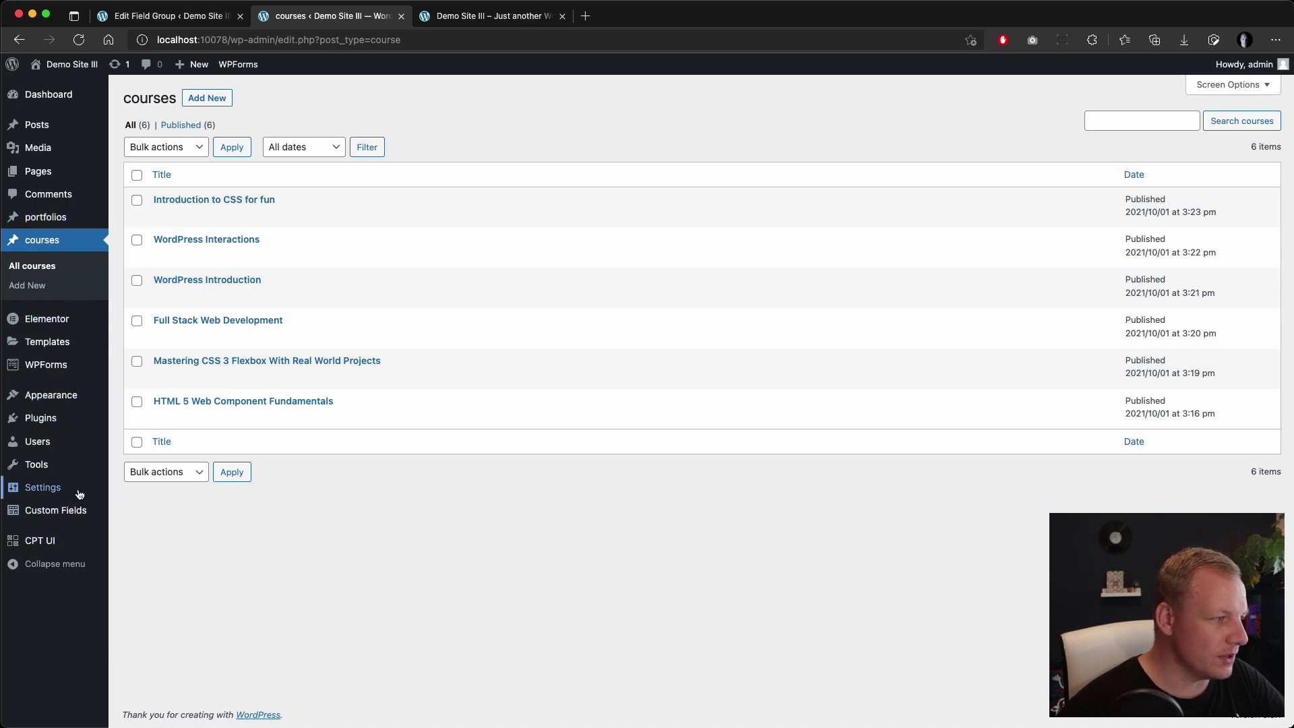
Create a Theme Builder template of type Loop named "courses loop" and dismiss the block library to get a blank canvas
mouse_move(53, 329)
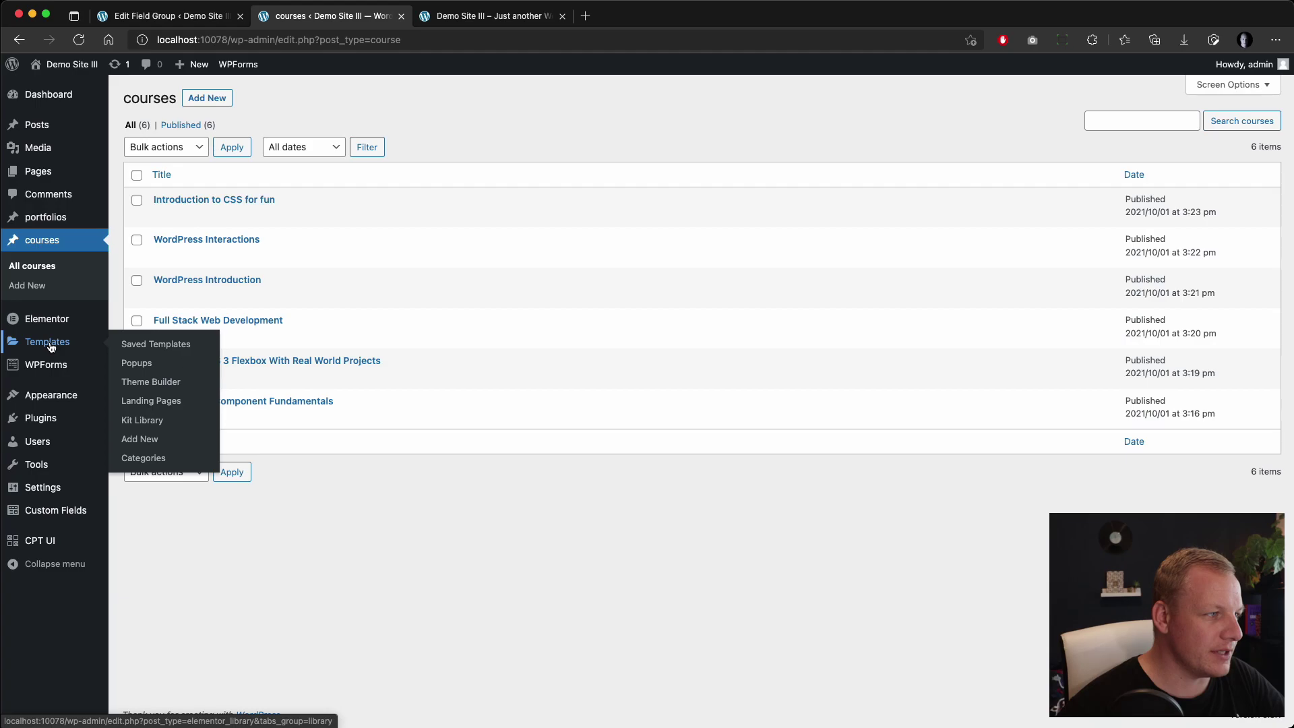
left_click(155, 345)
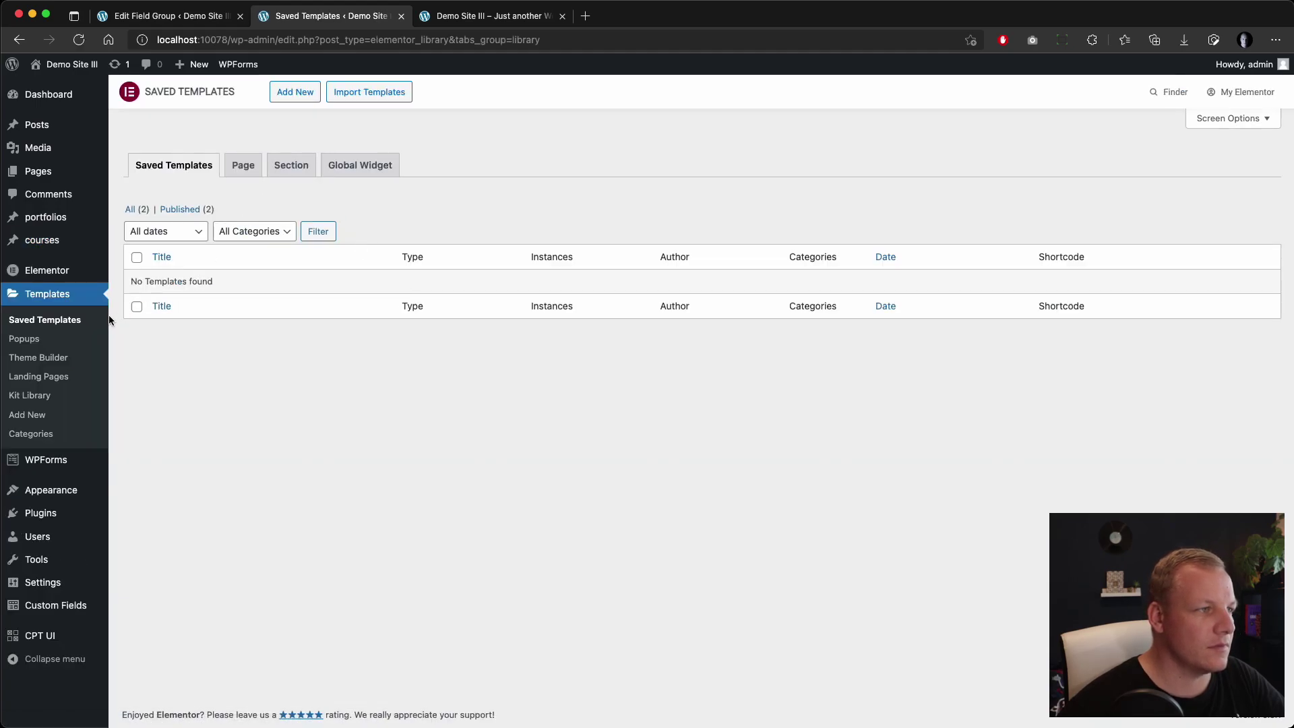
left_click(62, 358)
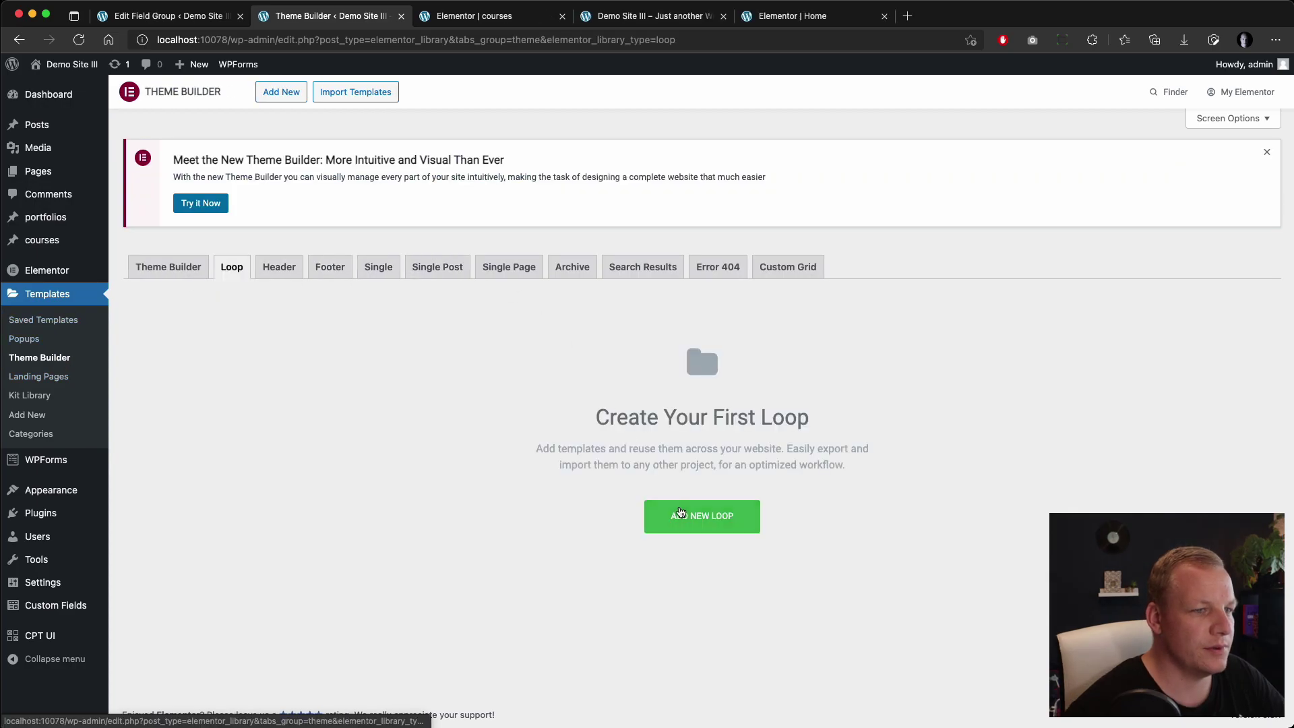
left_click(682, 514)
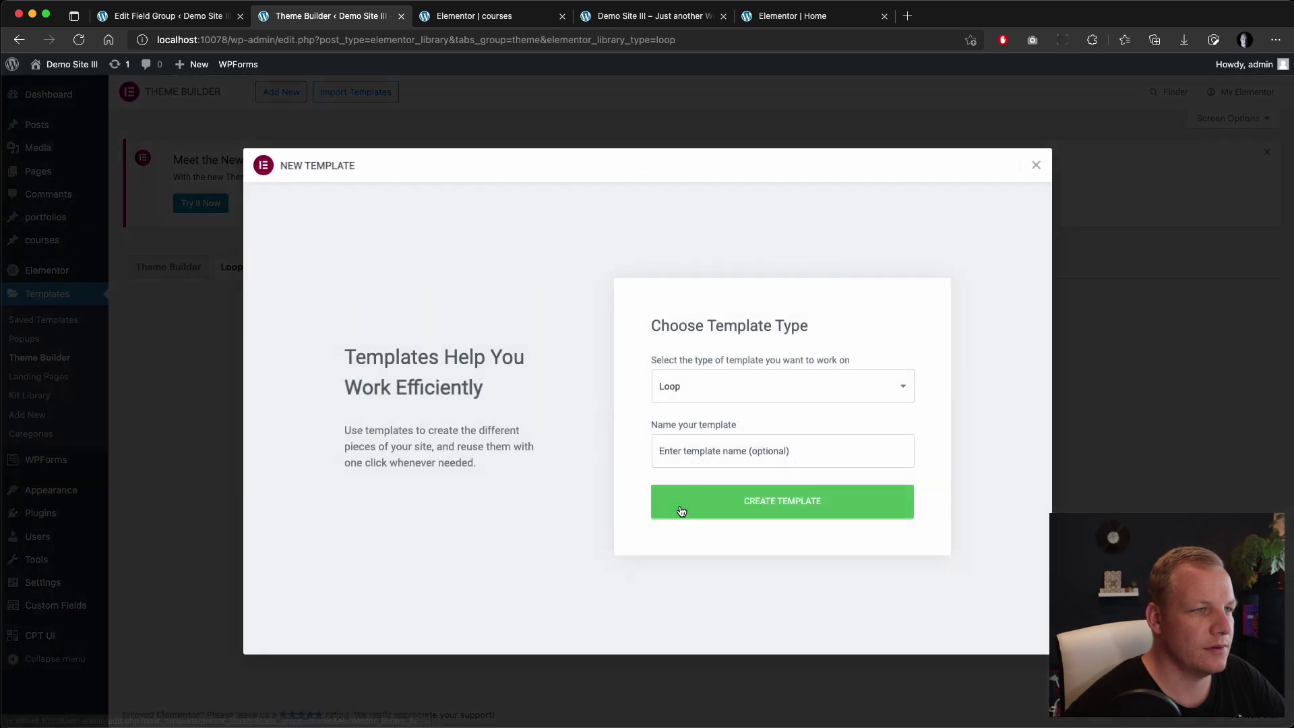
left_click(735, 441)
type("c")
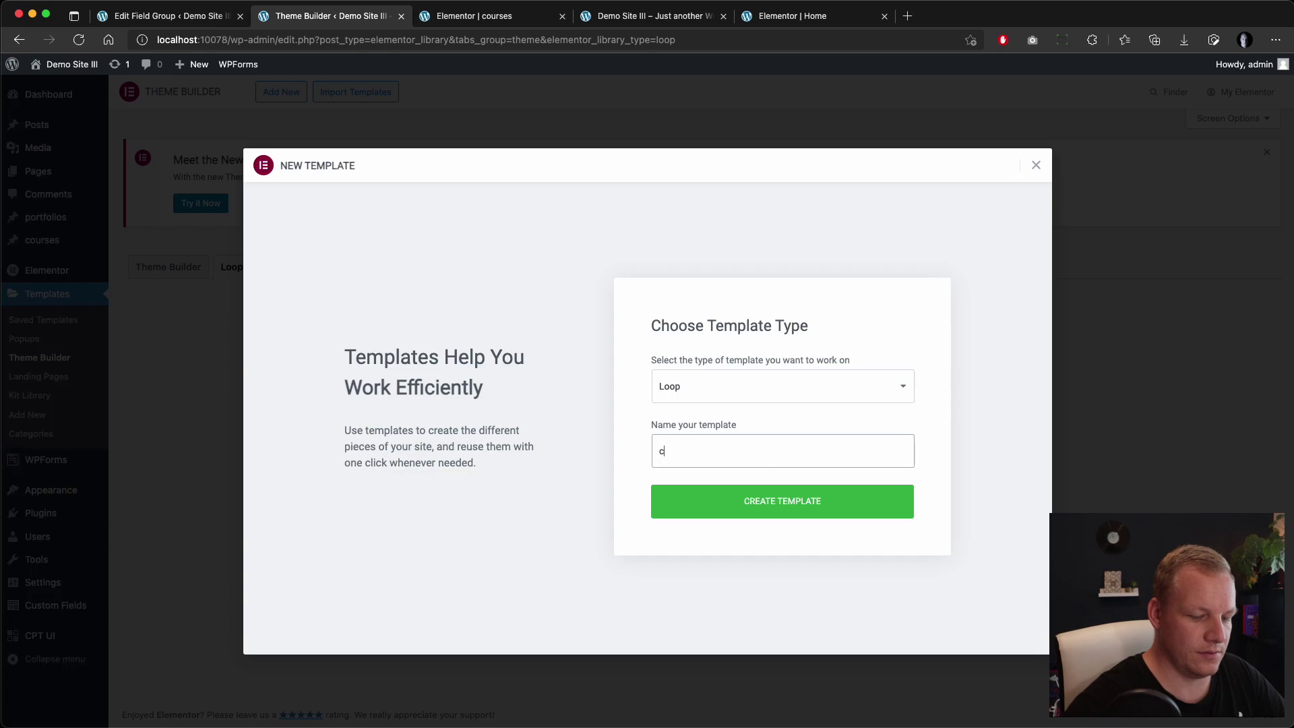
type("ourses loop")
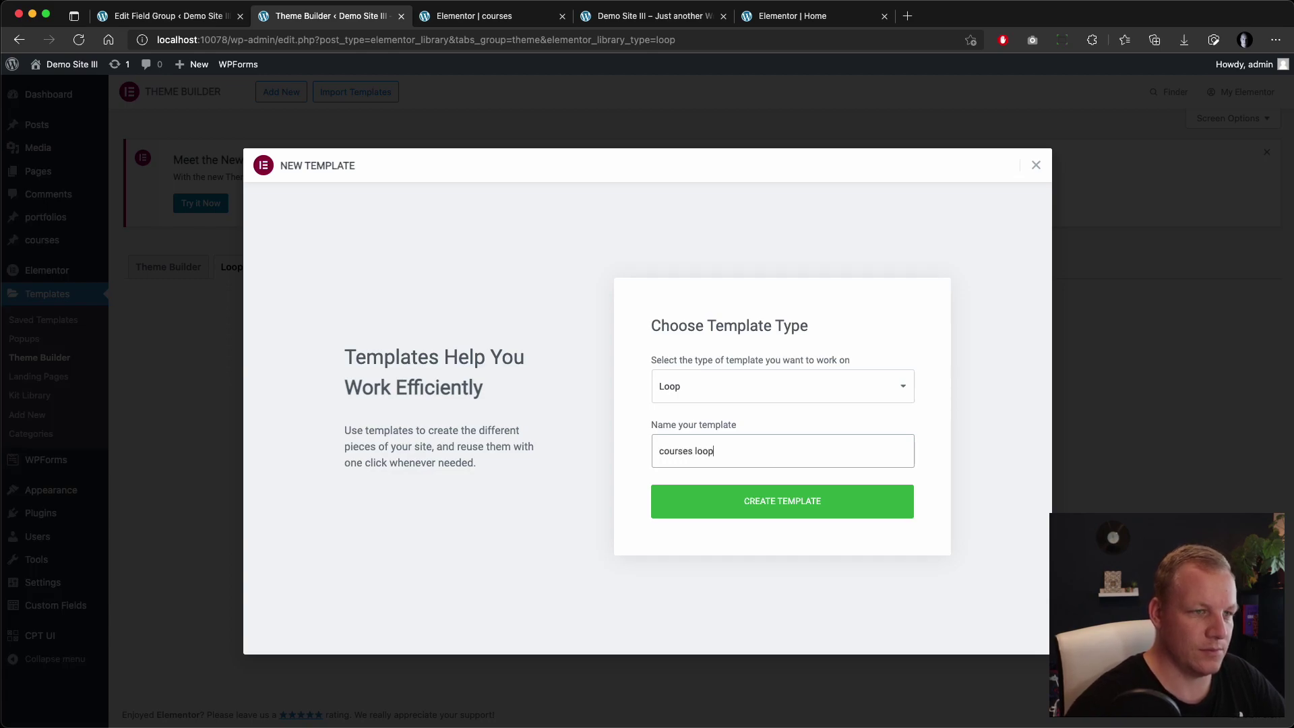
left_click(738, 507)
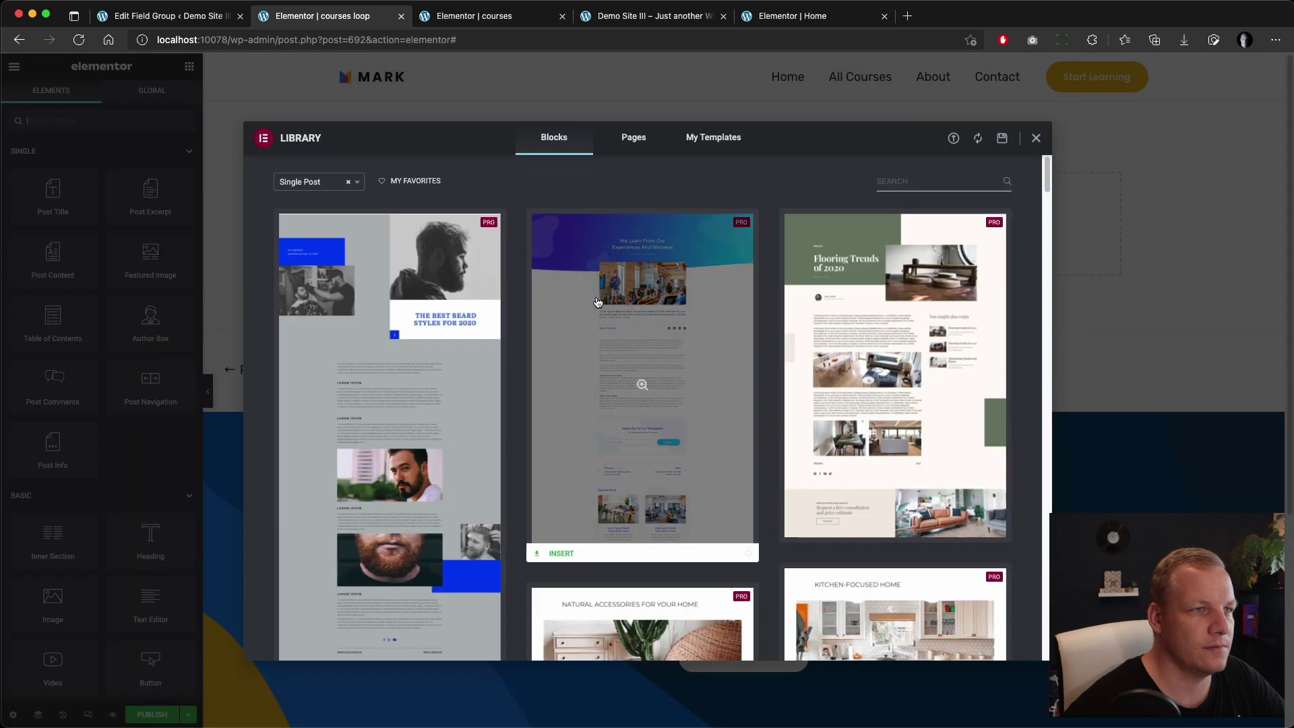
left_click(1036, 140)
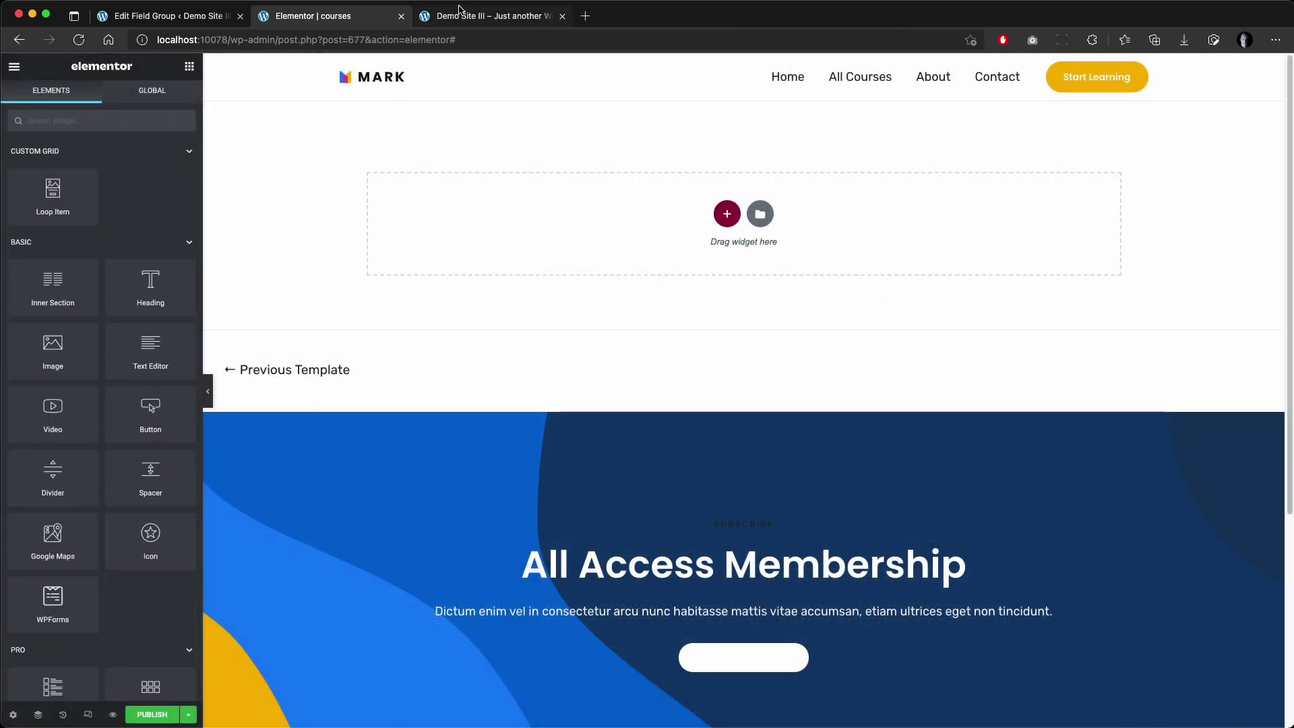
Open the home page in the Elementor editor in a new tab and bring its three course cards into view
left_click(492, 15)
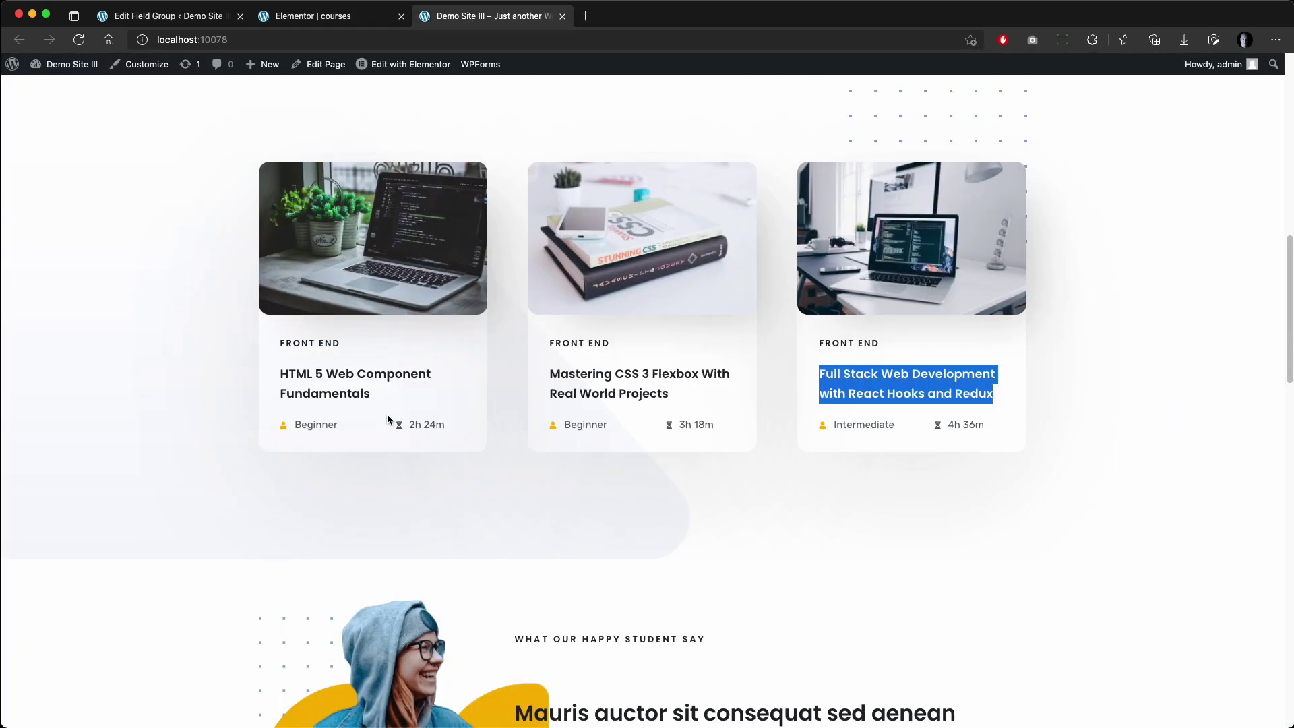
scroll(316, 215, "up", 12)
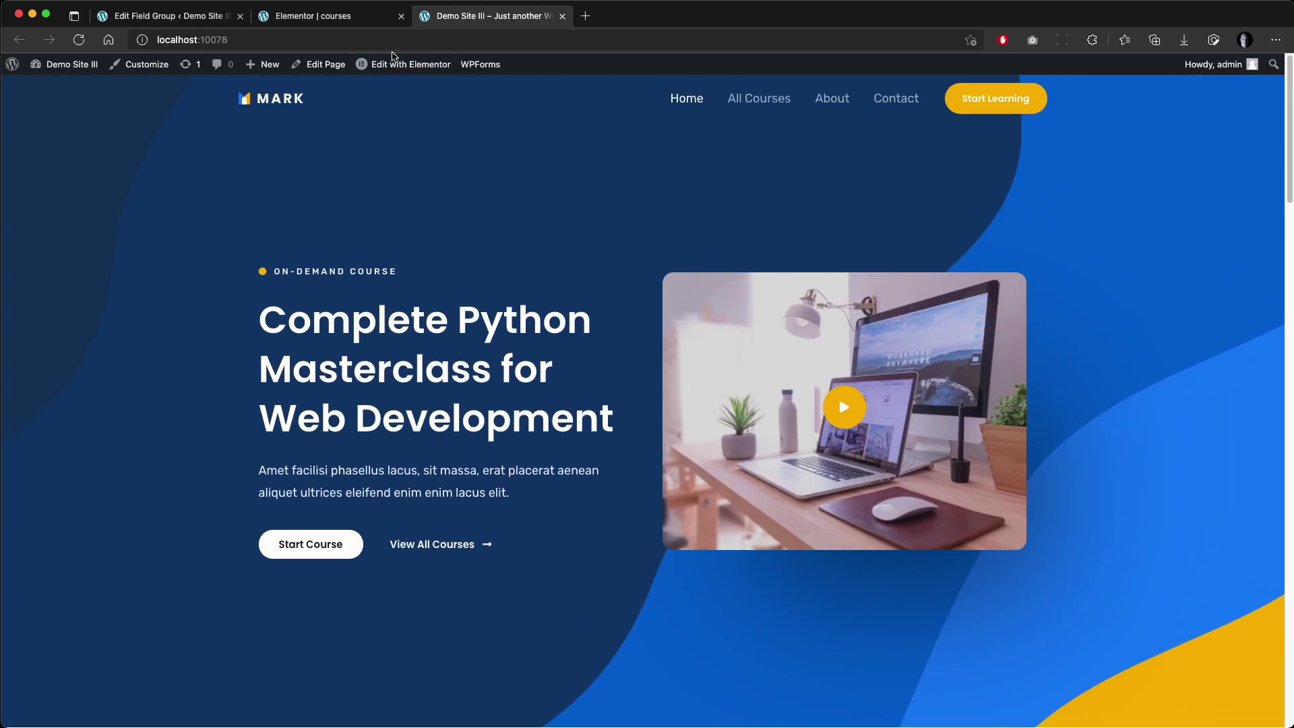
mouse_move(402, 70)
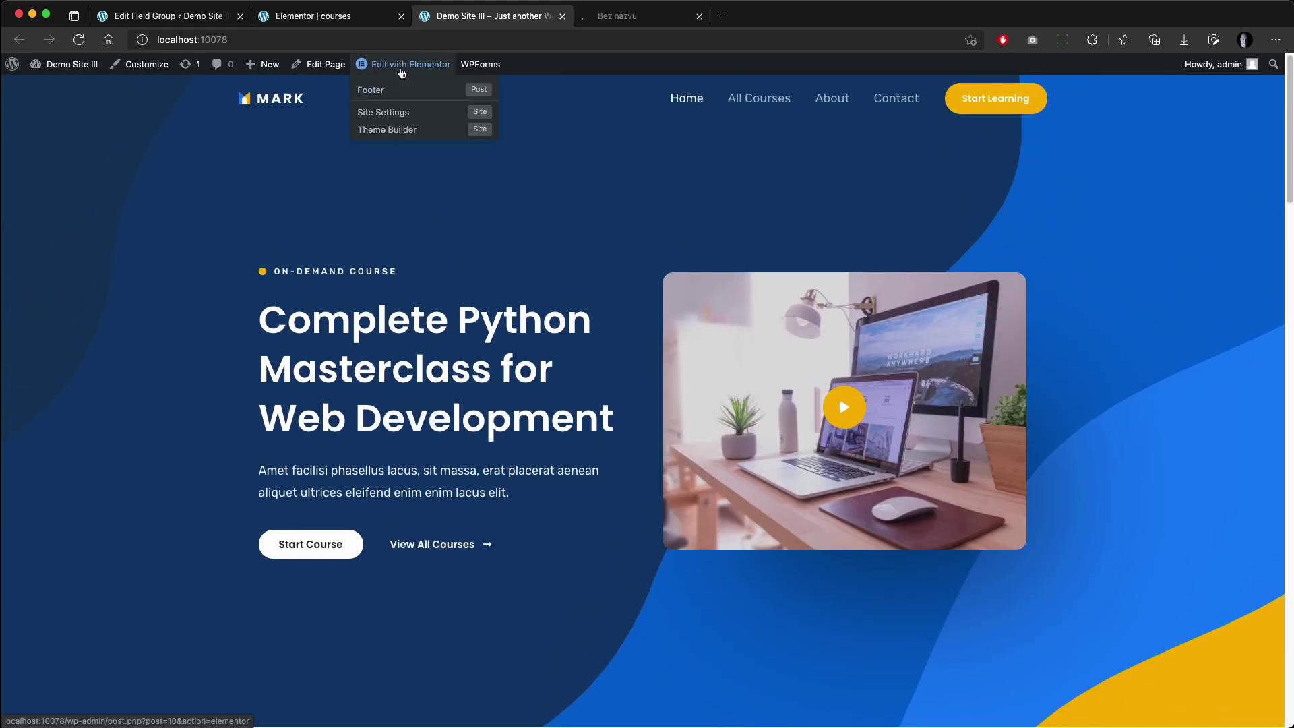
left_click(402, 70, "super")
left_click(635, 19)
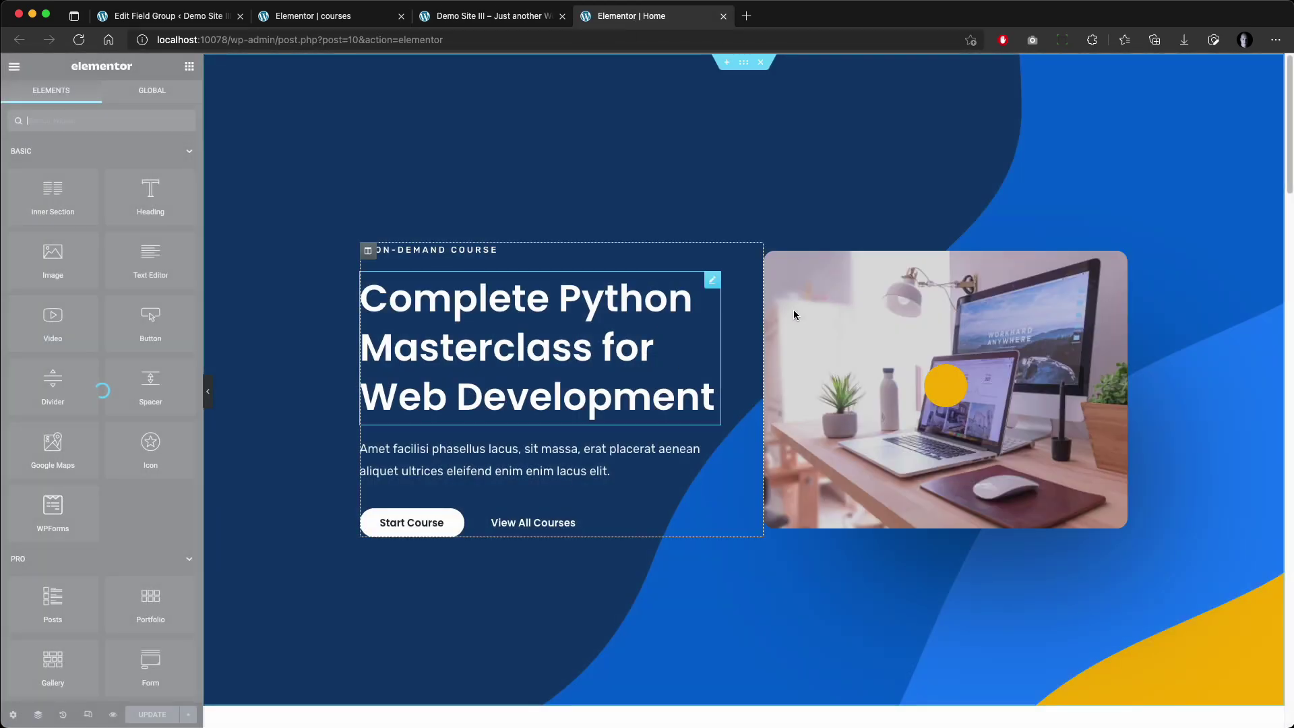
scroll(649, 580, "down", 15)
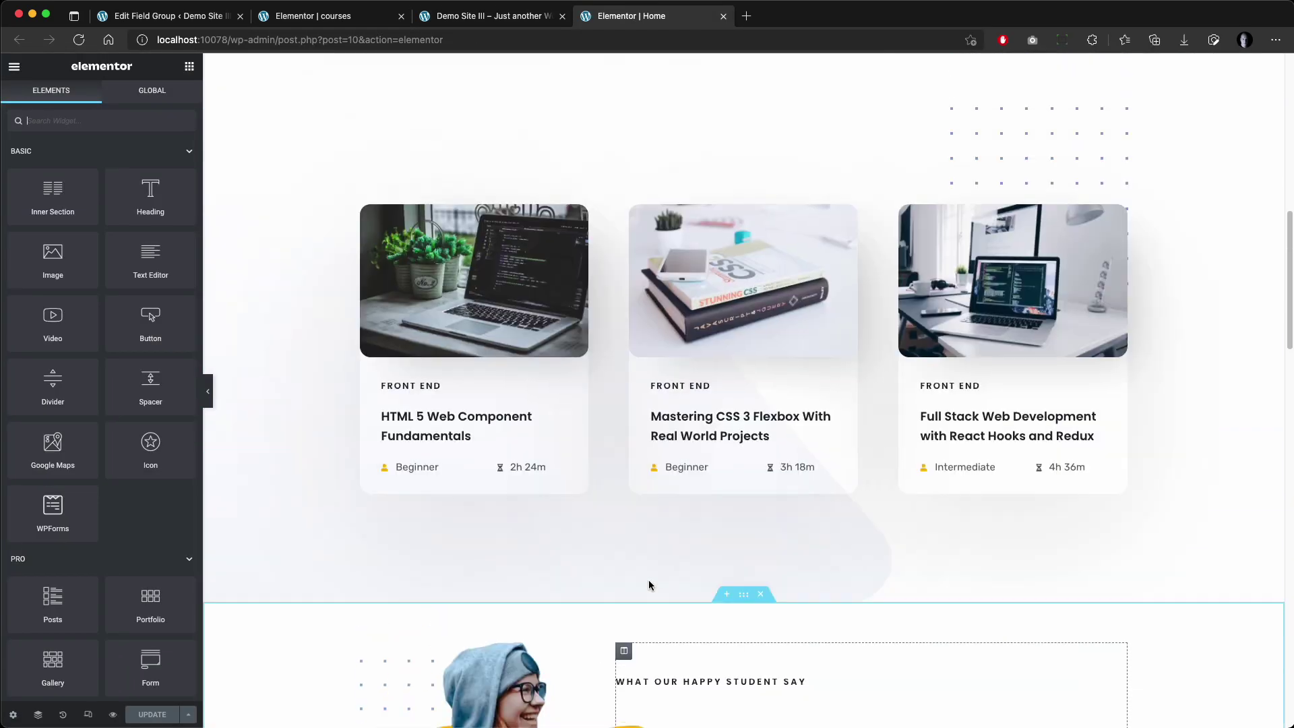
Copy the "HTML 5 Web Component Fundamentals" card column from the home page and paste it into the empty courses loop template
scroll(649, 580, "up", 2)
right_click(556, 305)
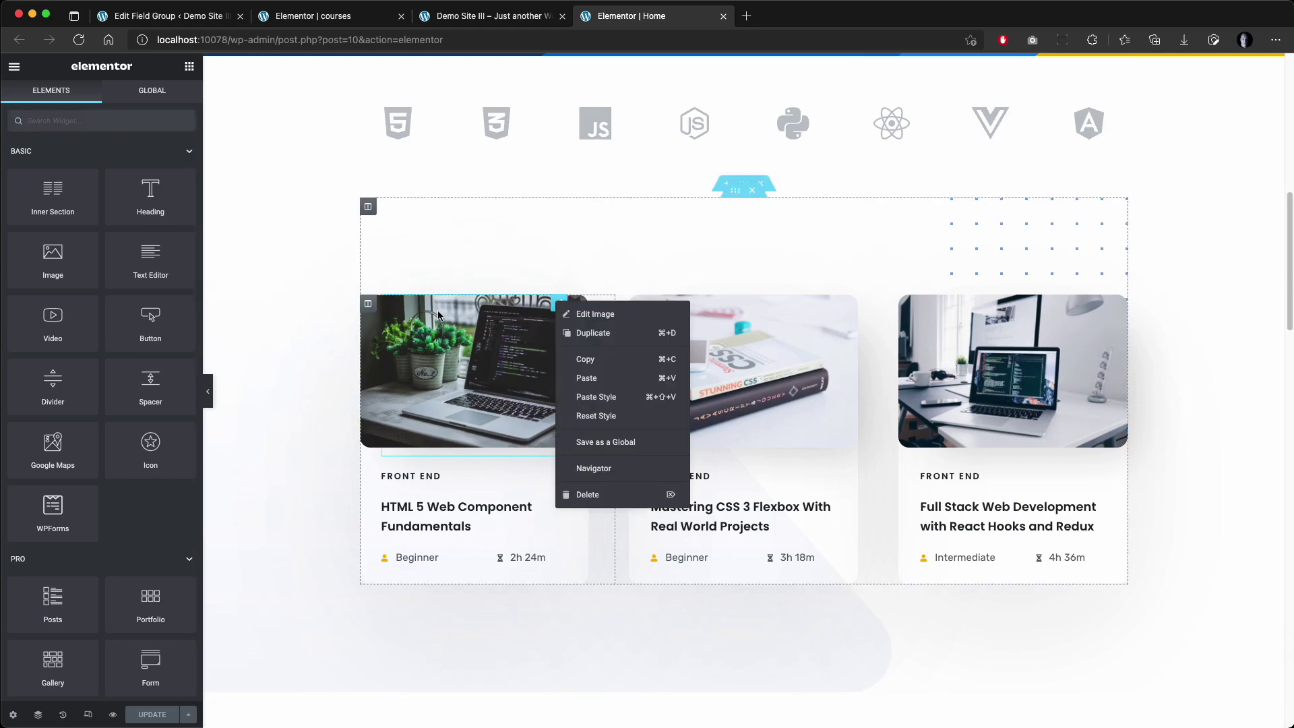
left_click(578, 314)
right_click(368, 304)
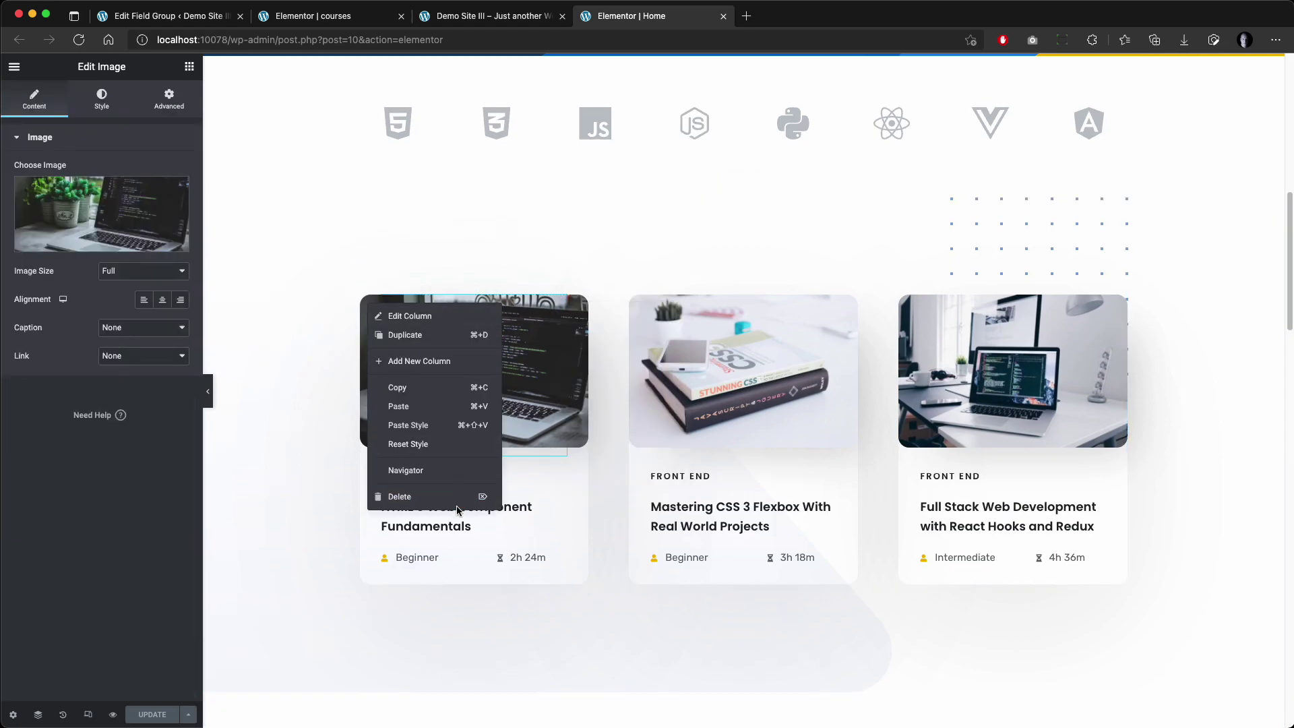
left_click(434, 388)
left_click(484, 19)
left_click(352, 21)
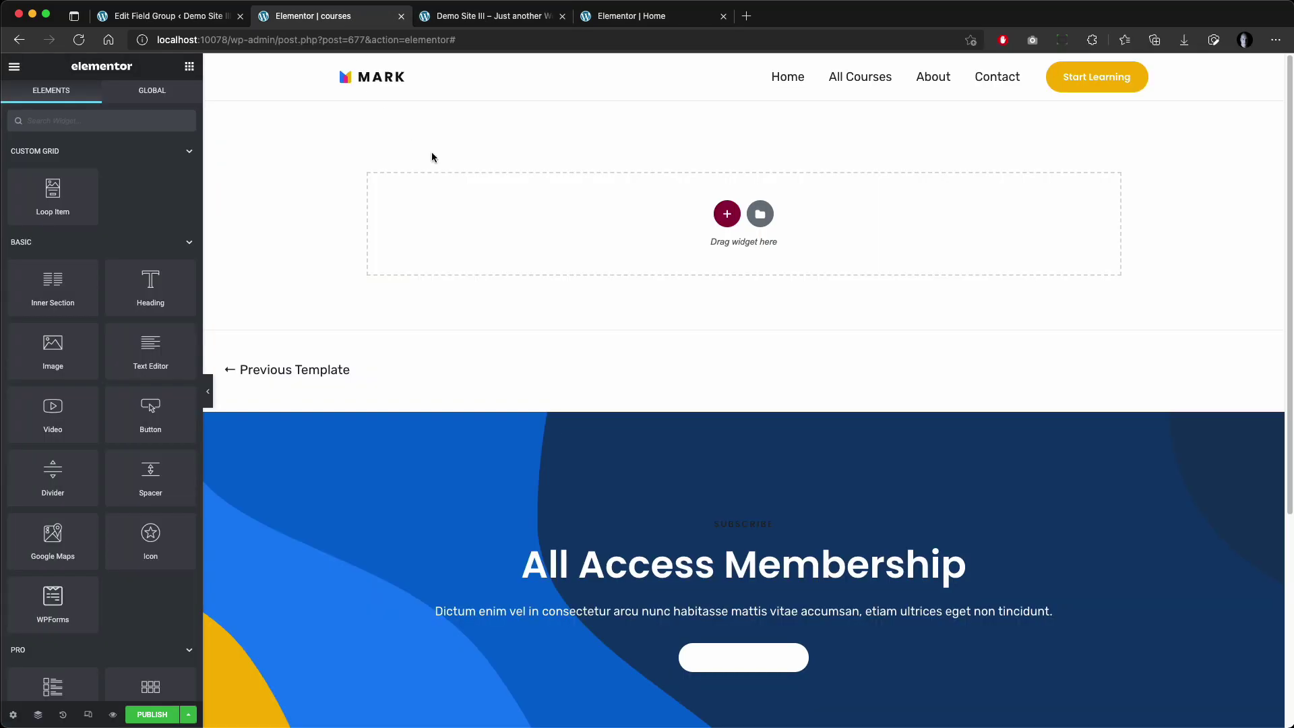
right_click(738, 226)
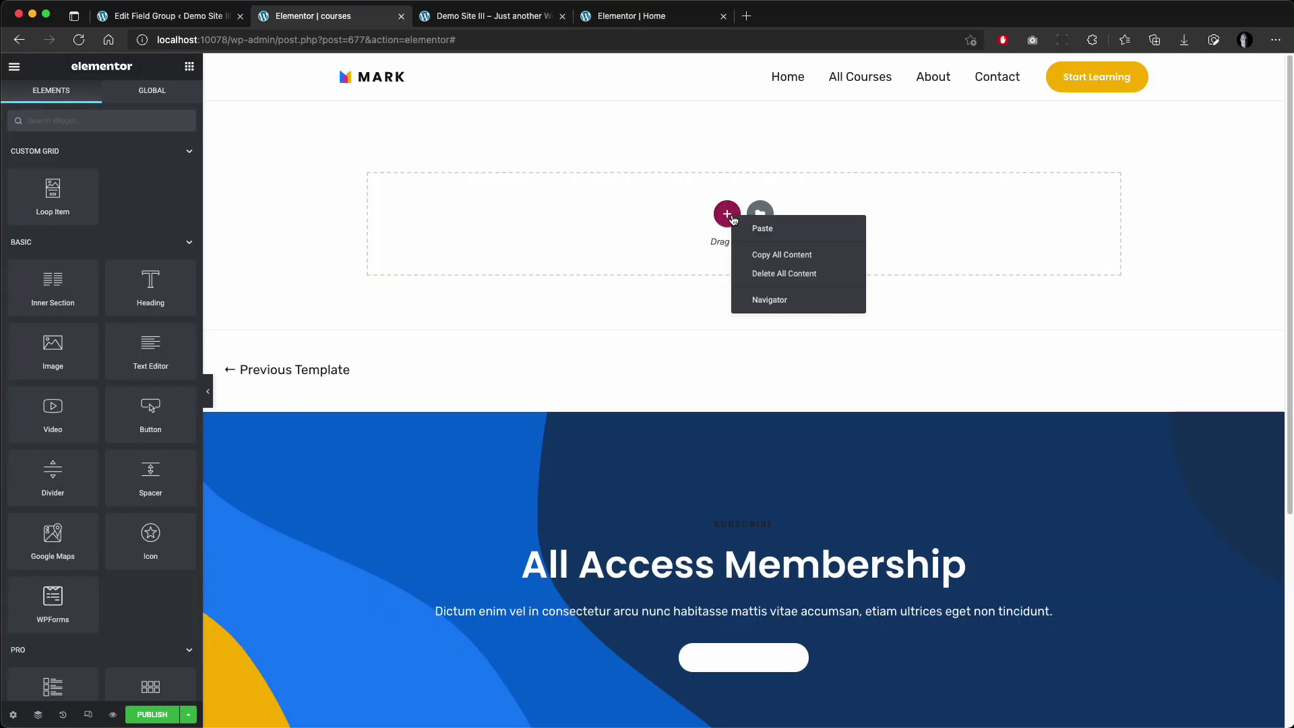
left_click(806, 233)
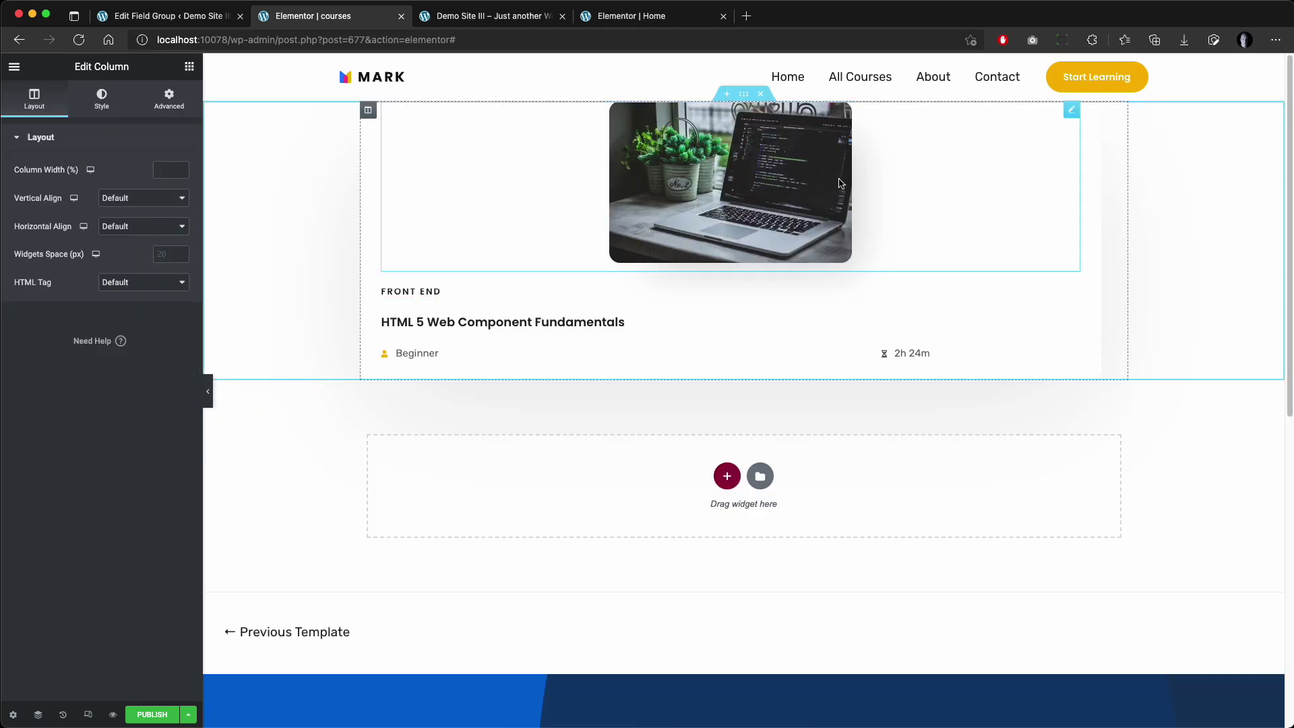
Make the card's image dynamic, using the post's Featured Image as its source
left_click(741, 141)
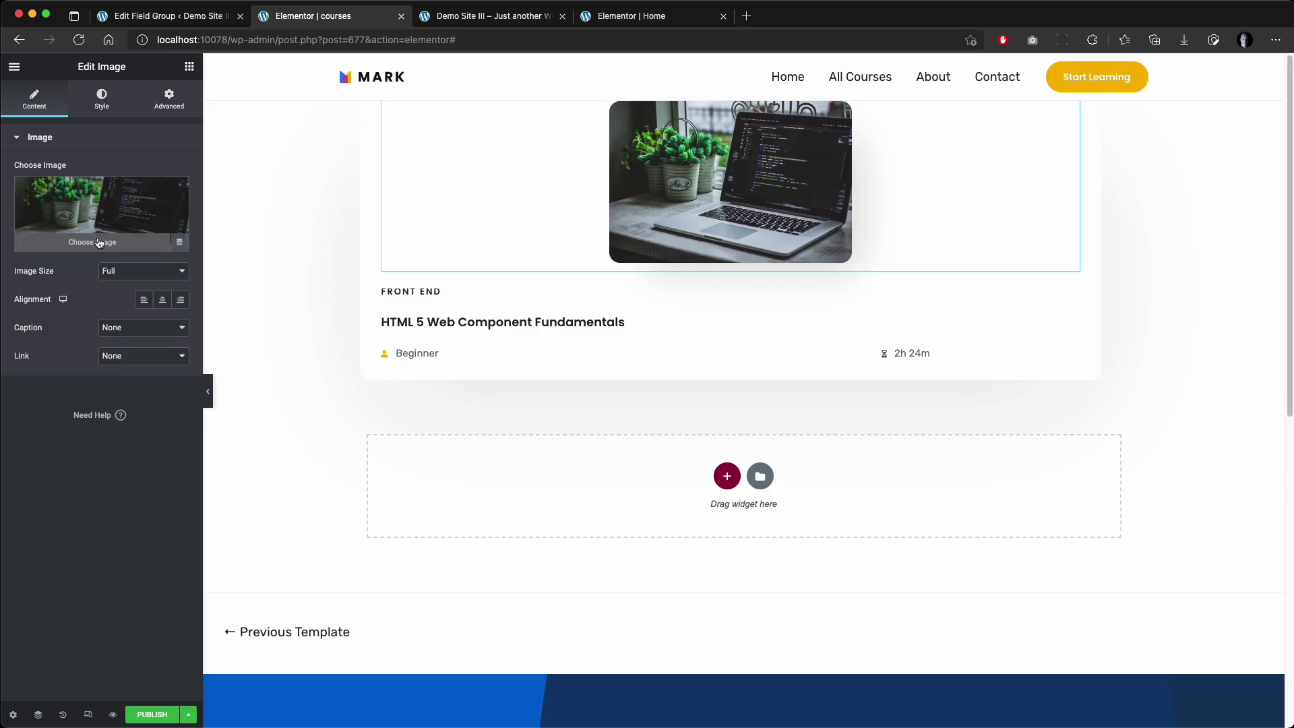
left_click(179, 241)
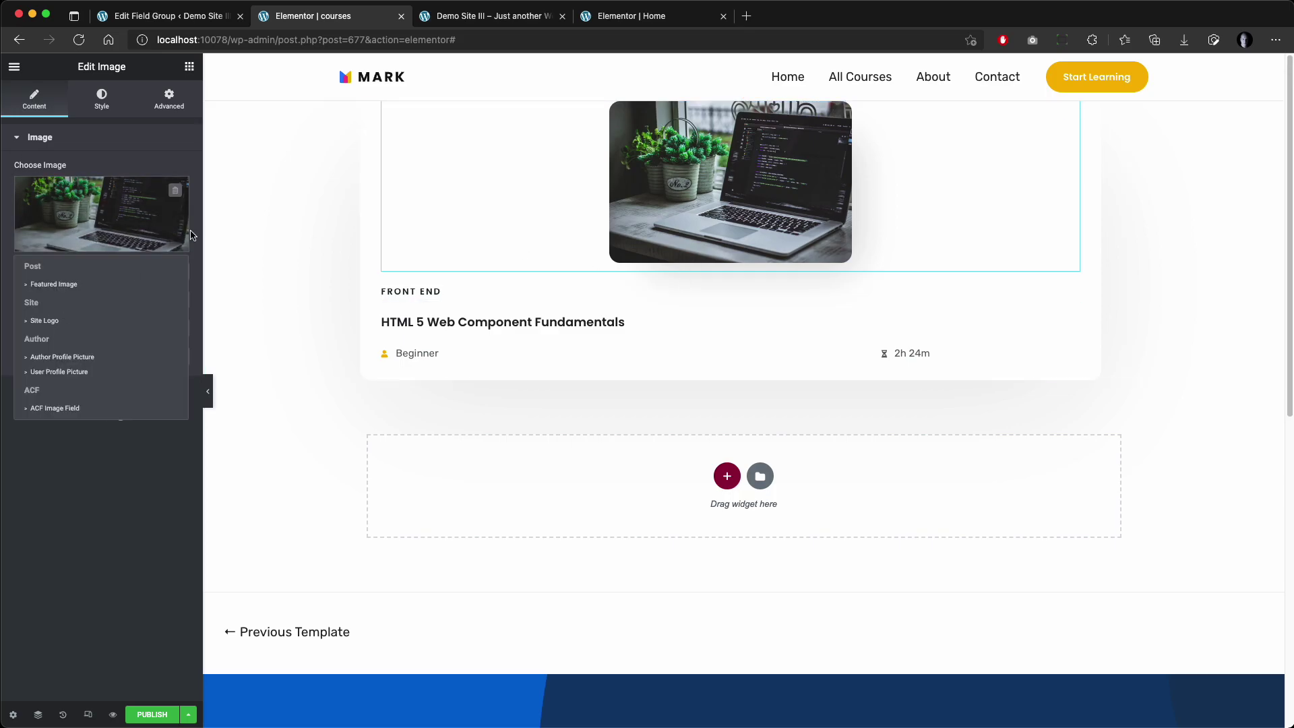
left_click(96, 289)
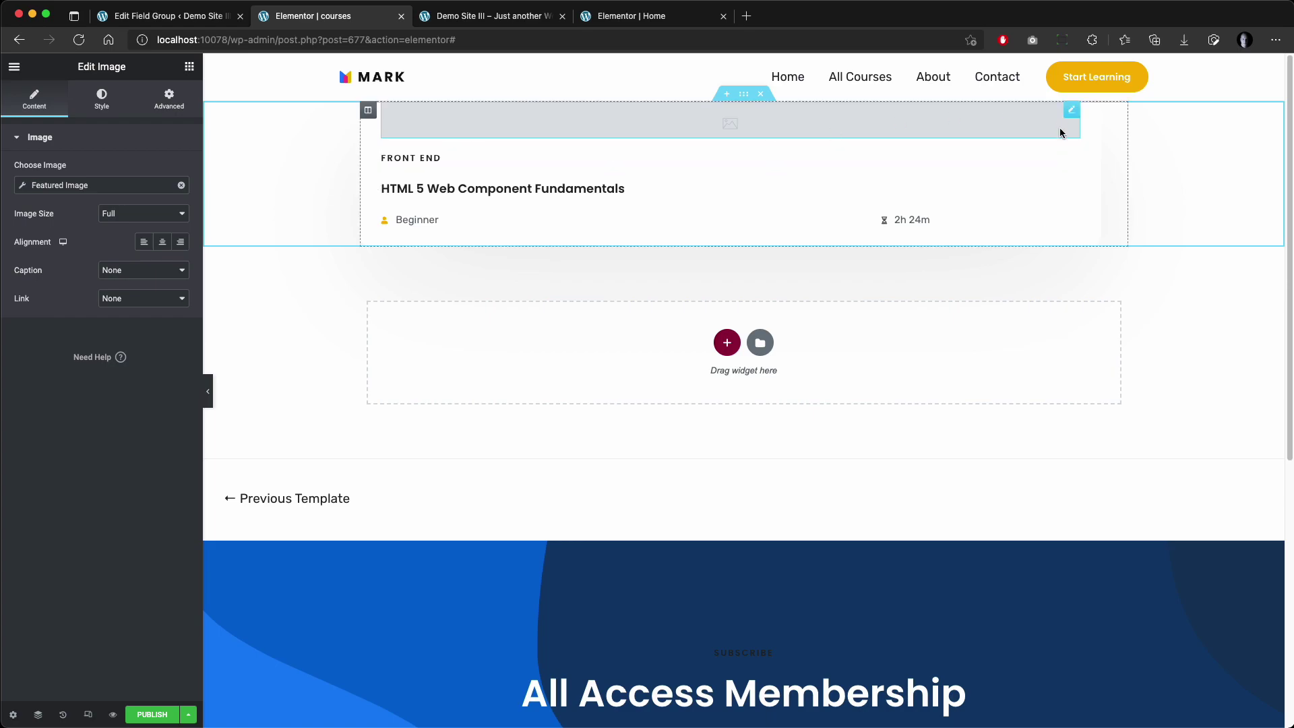
Replace the "Front End" heading text with a dynamic ACF Field that uses the category key
left_click(411, 158)
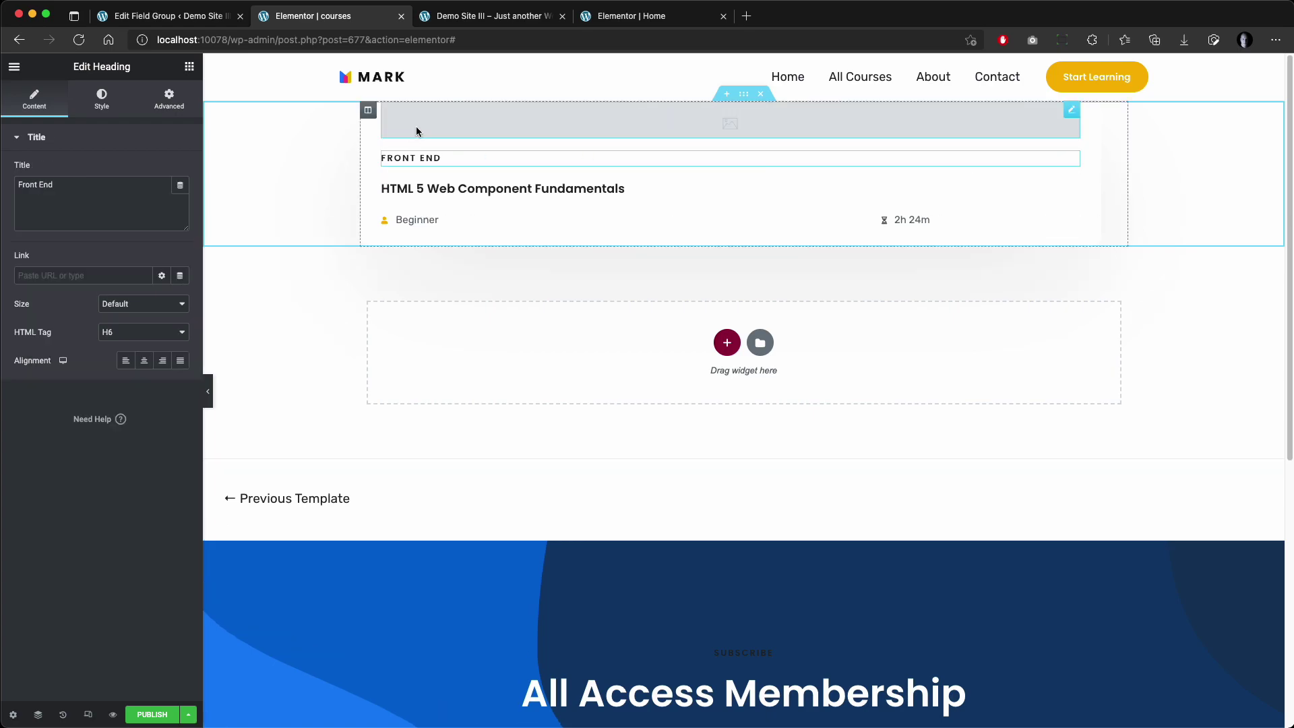
left_click(179, 186)
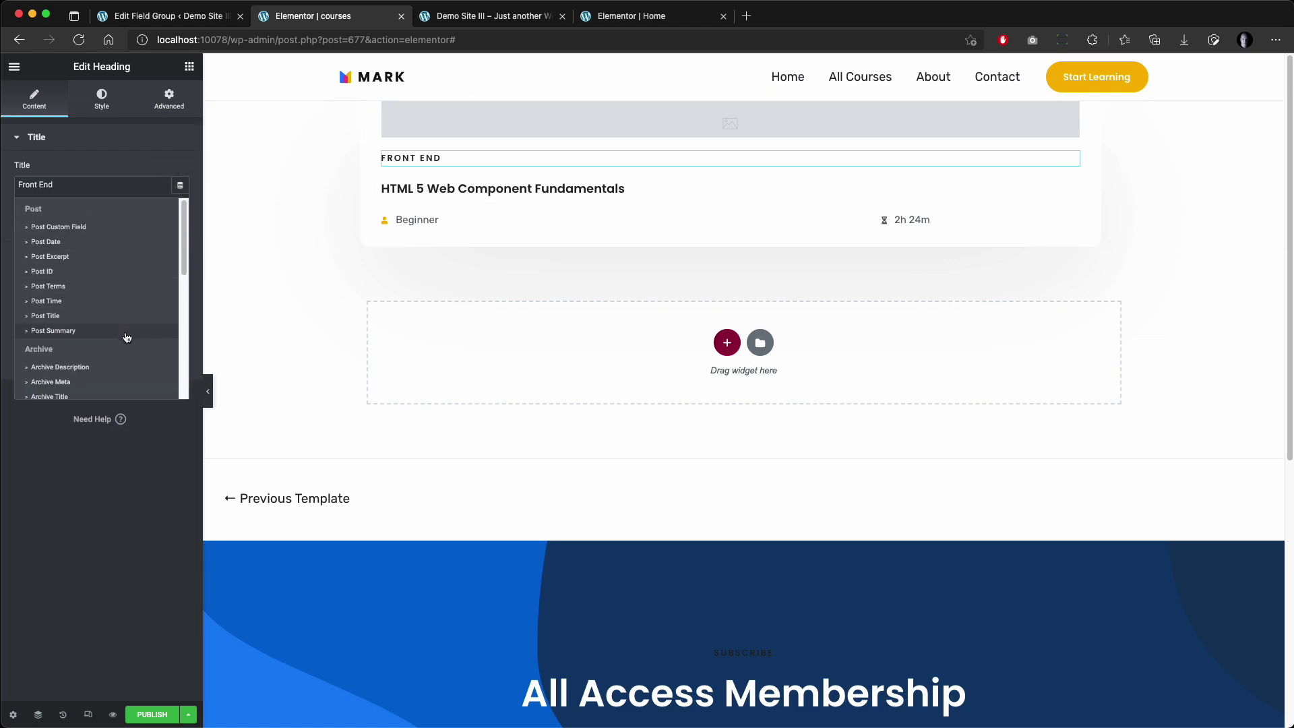
scroll(145, 303, "down", 5)
scroll(149, 294, "down", 5)
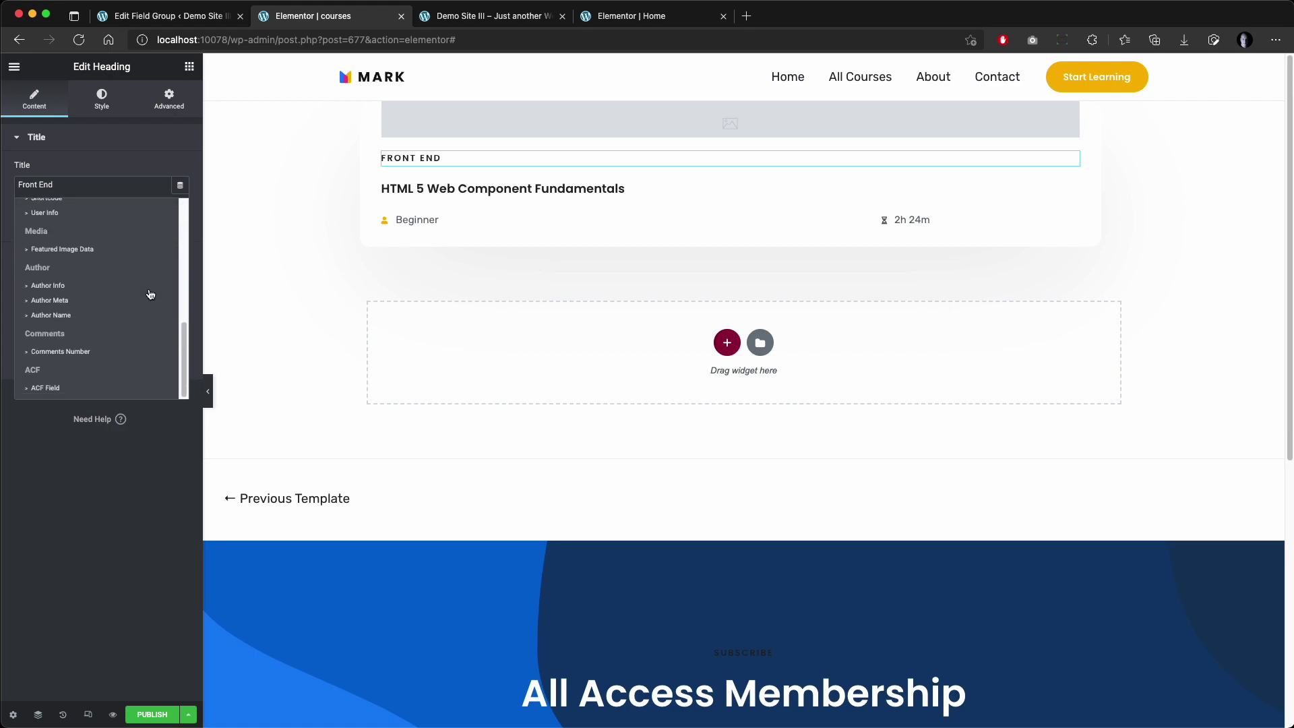
left_click(42, 388)
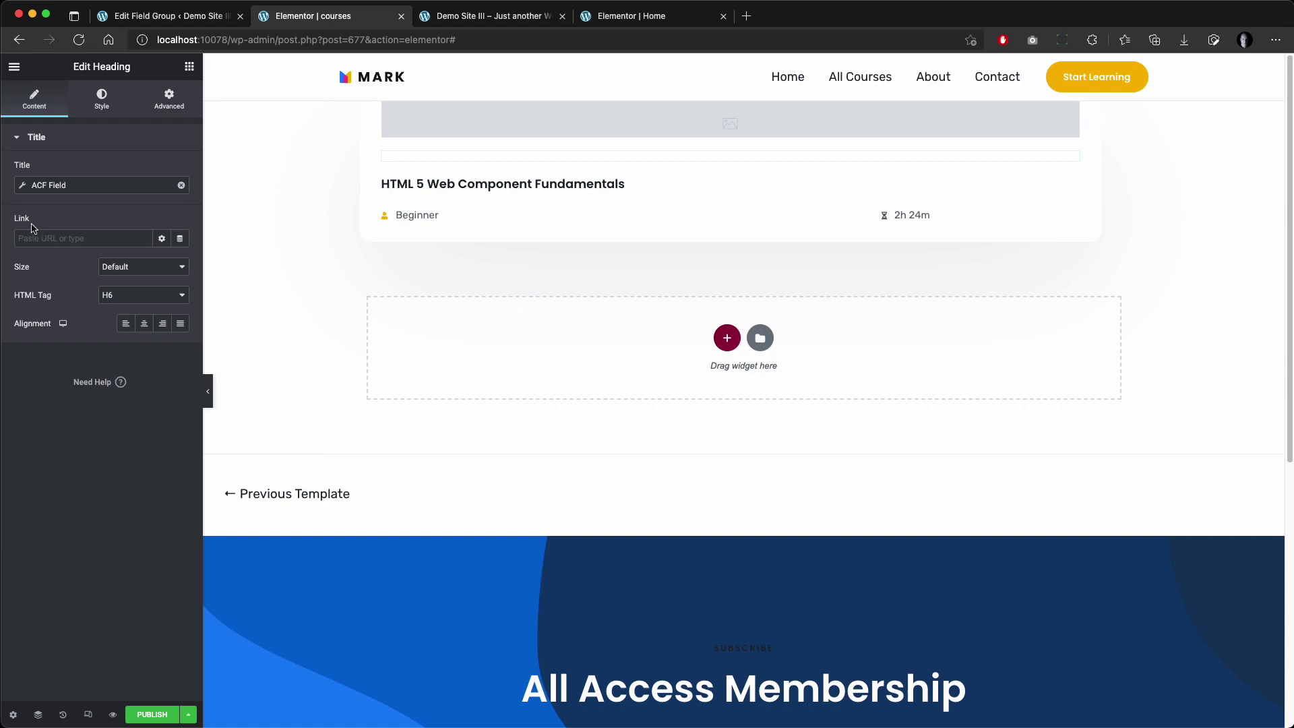
left_click(152, 246)
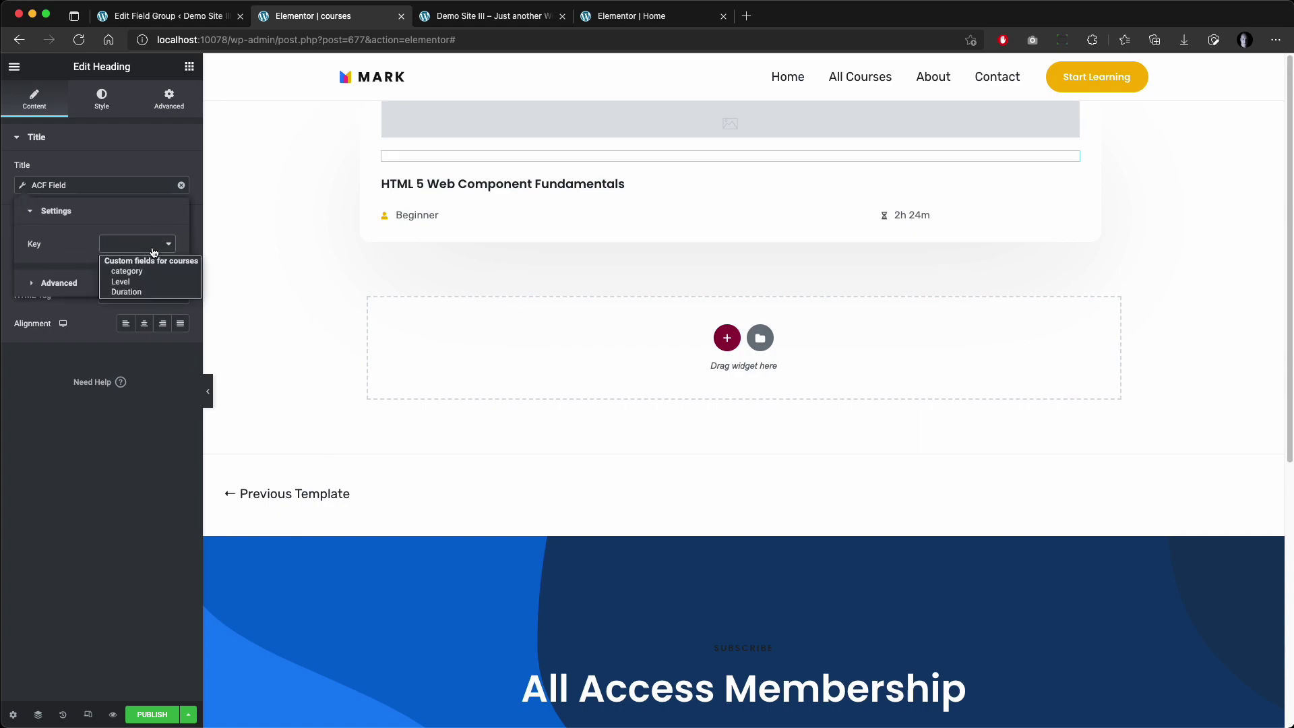
left_click(173, 271)
left_click(143, 186)
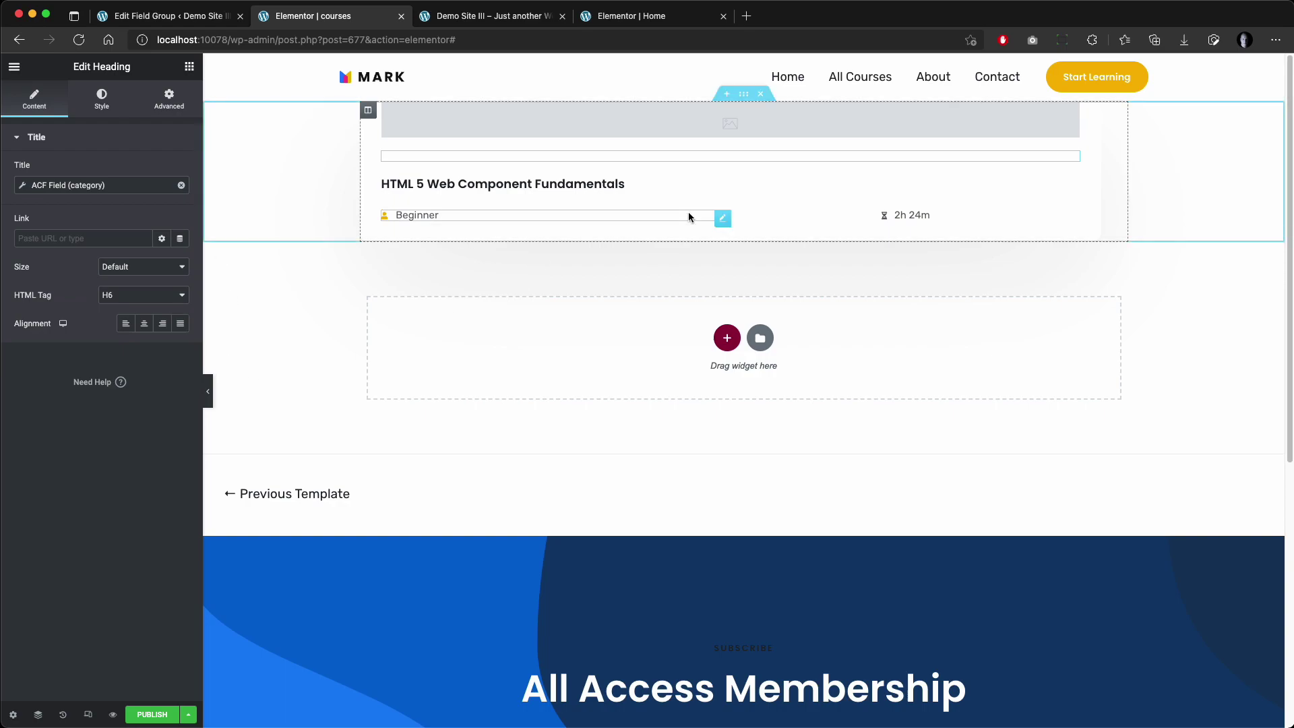
Replace the "Beginner" icon list item's text with a dynamic ACF Field that uses the Level key
left_click(722, 217)
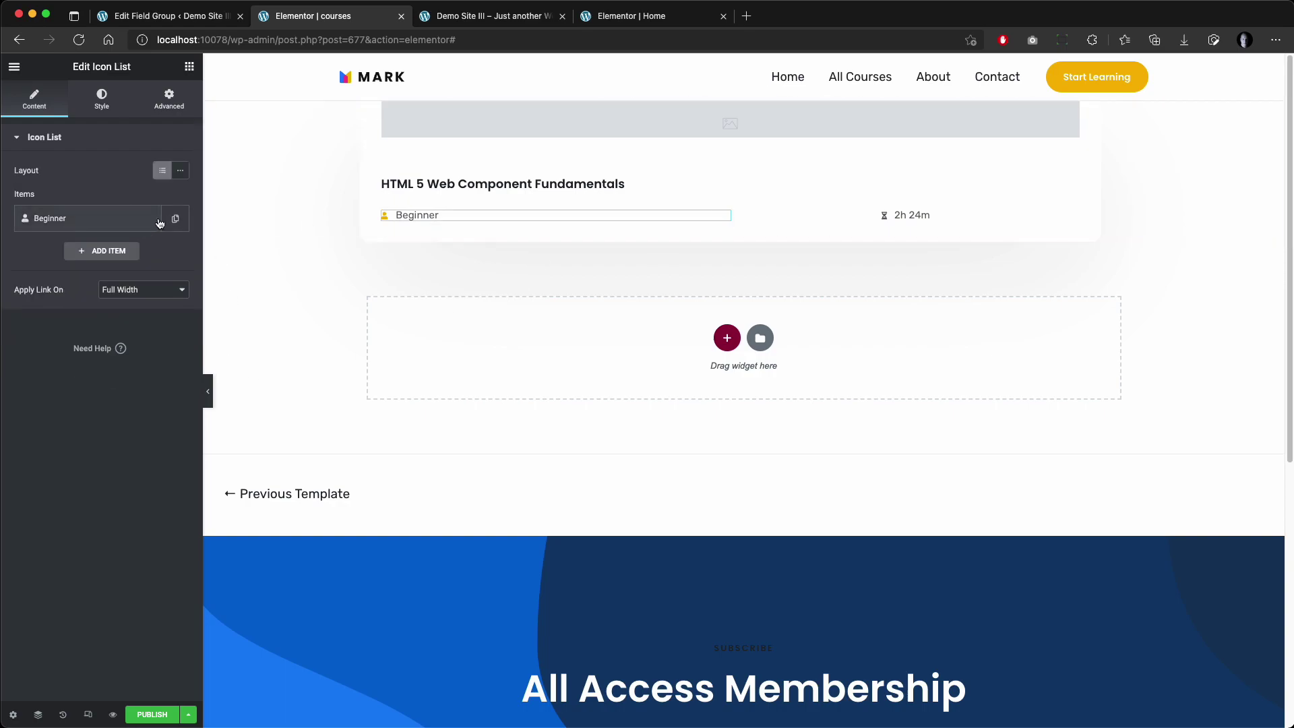
left_click(126, 224)
left_click(173, 266)
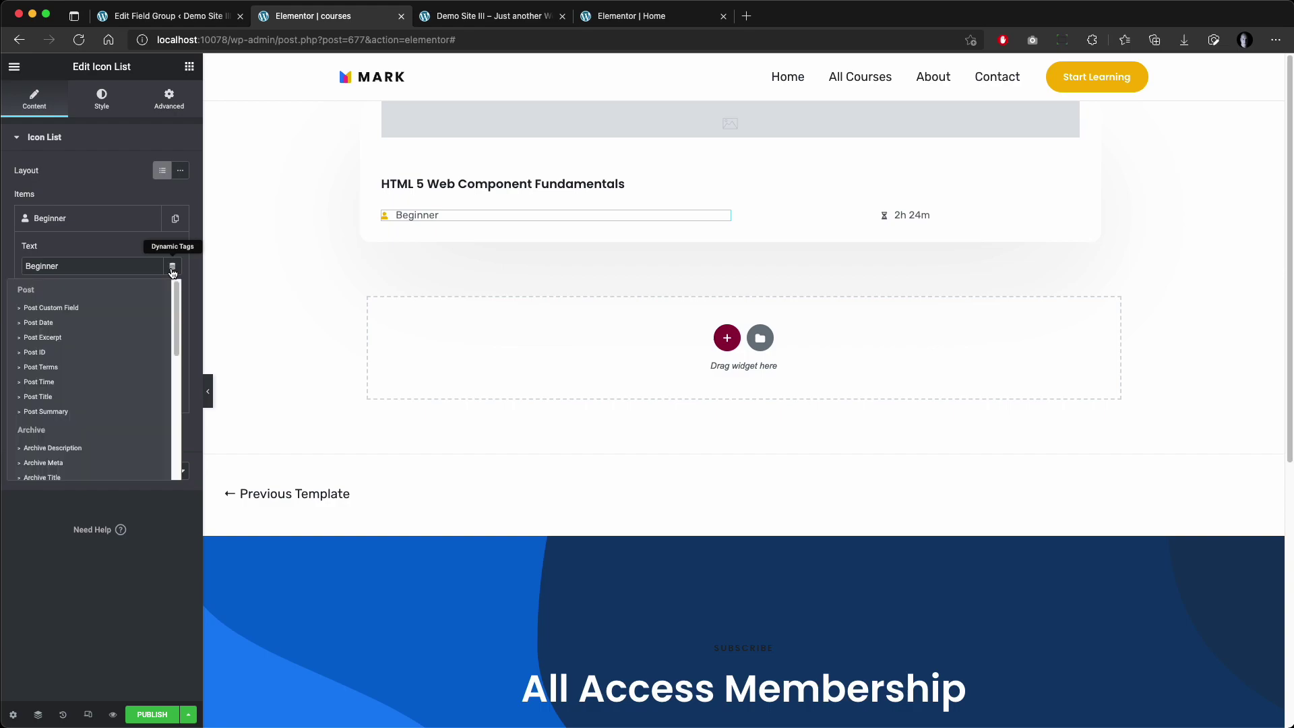
scroll(59, 399, "down", 5)
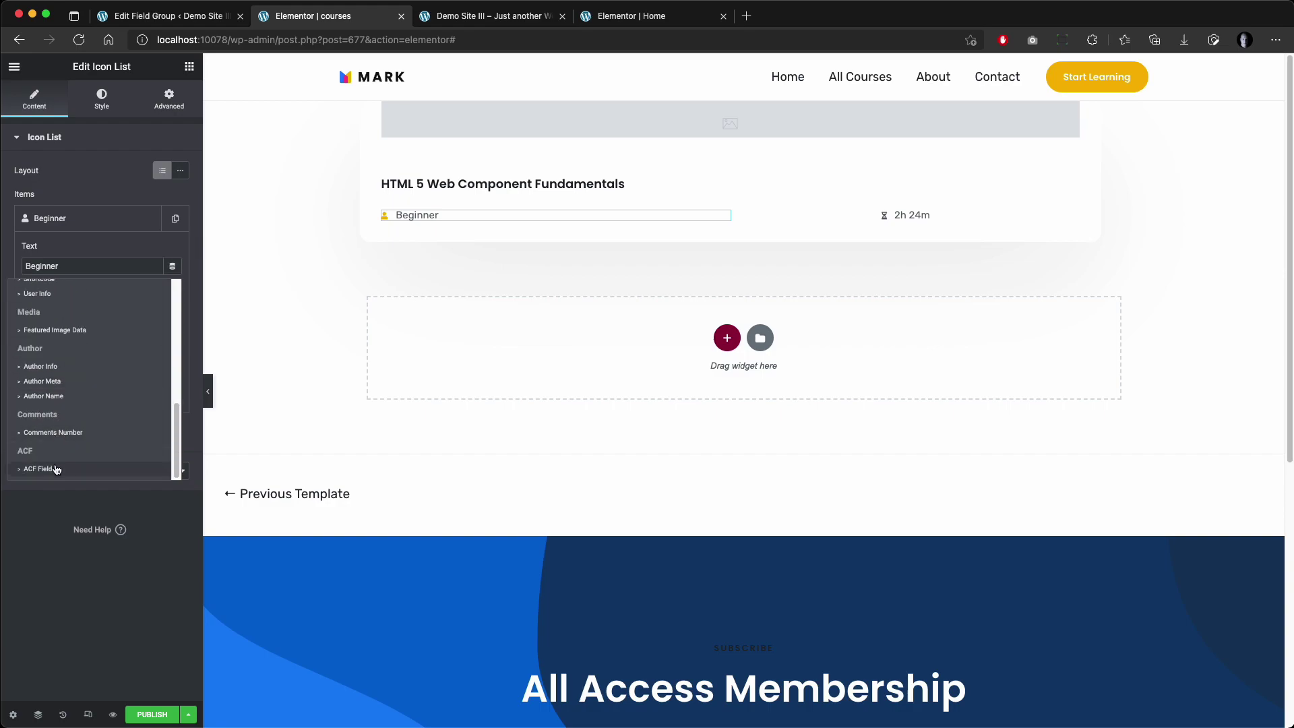
left_click(58, 466)
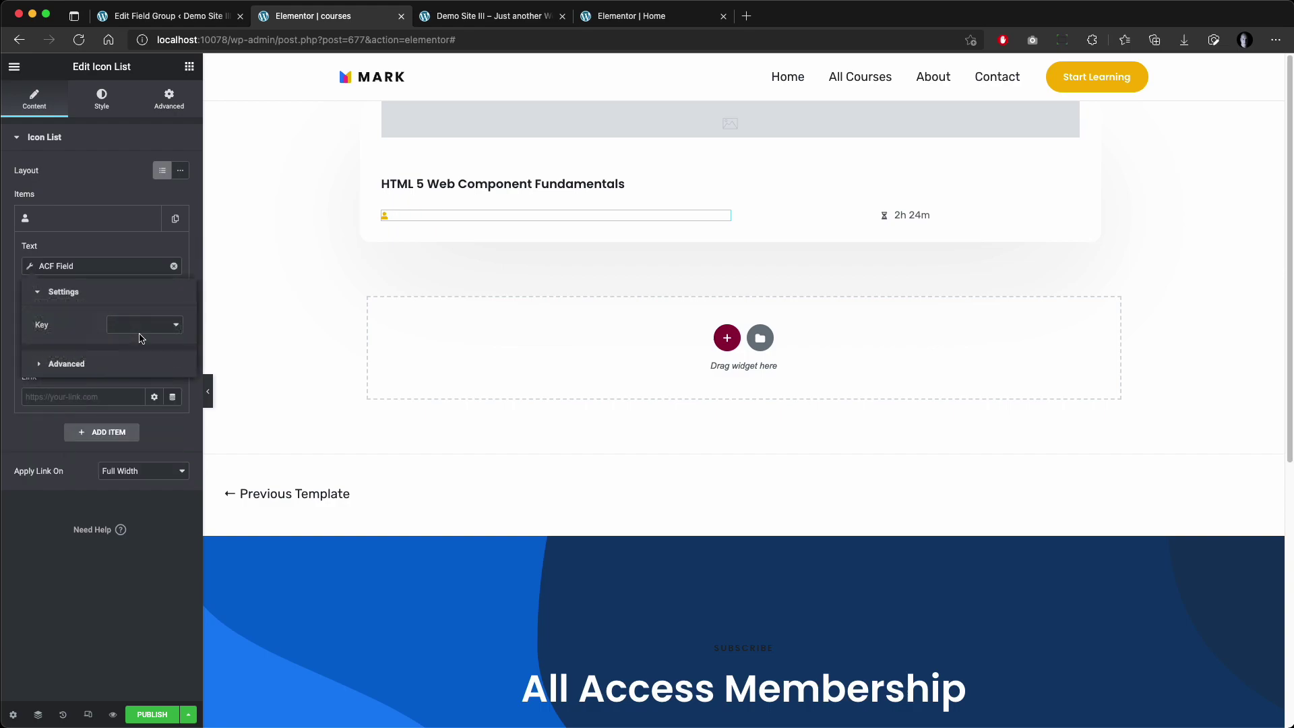
left_click(156, 333)
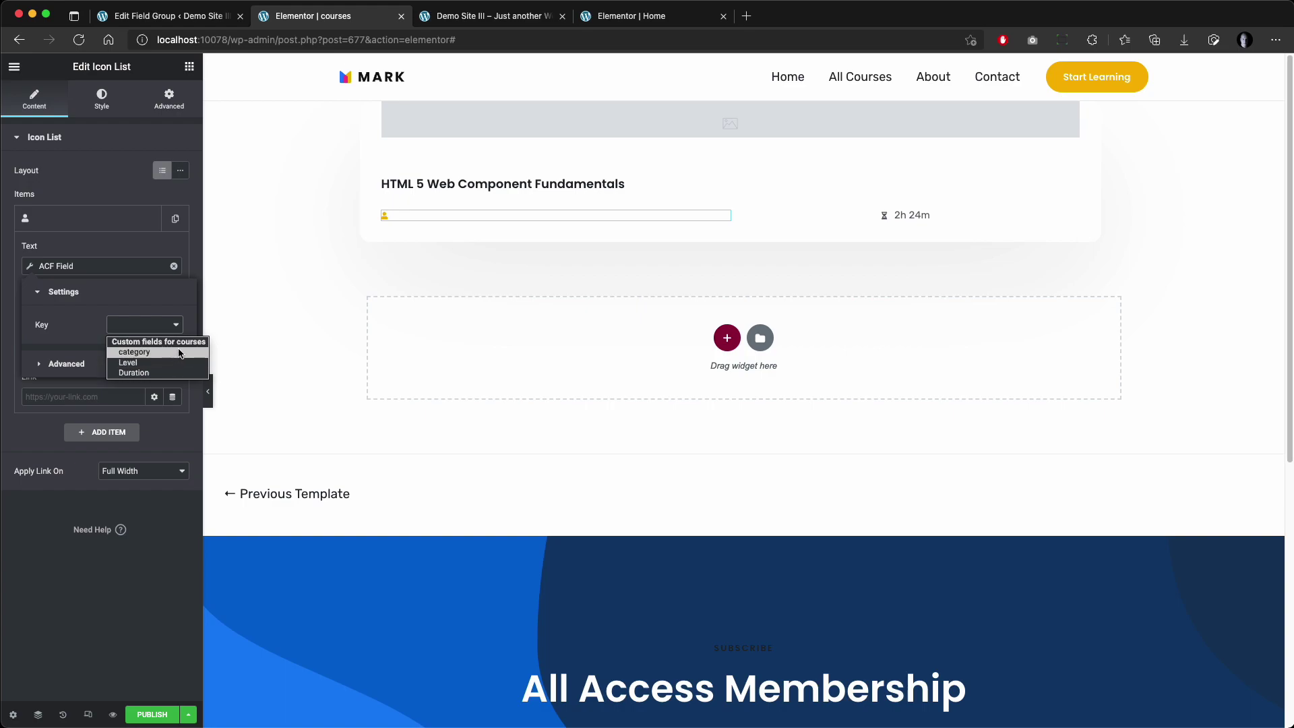
left_click(179, 363)
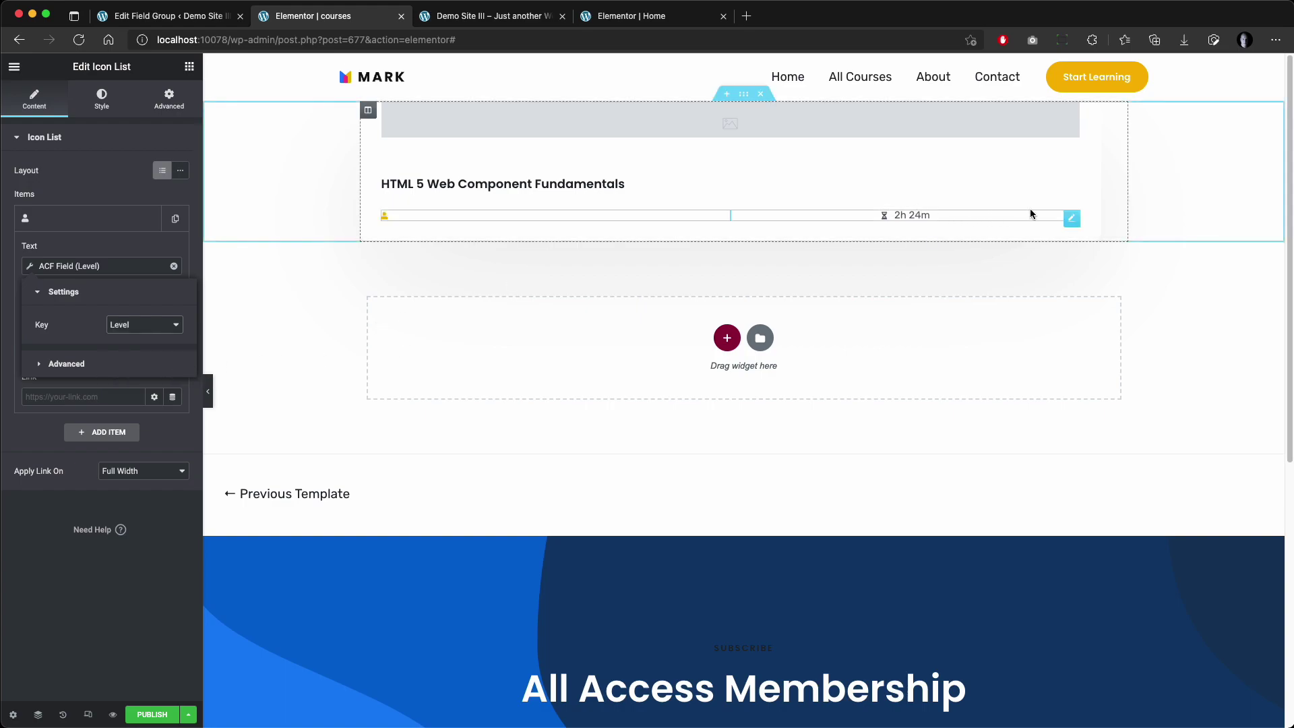
Replace the "2h 24m" icon list item's text with a dynamic ACF Field that uses the Duration key
left_click(1071, 222)
left_click(150, 229)
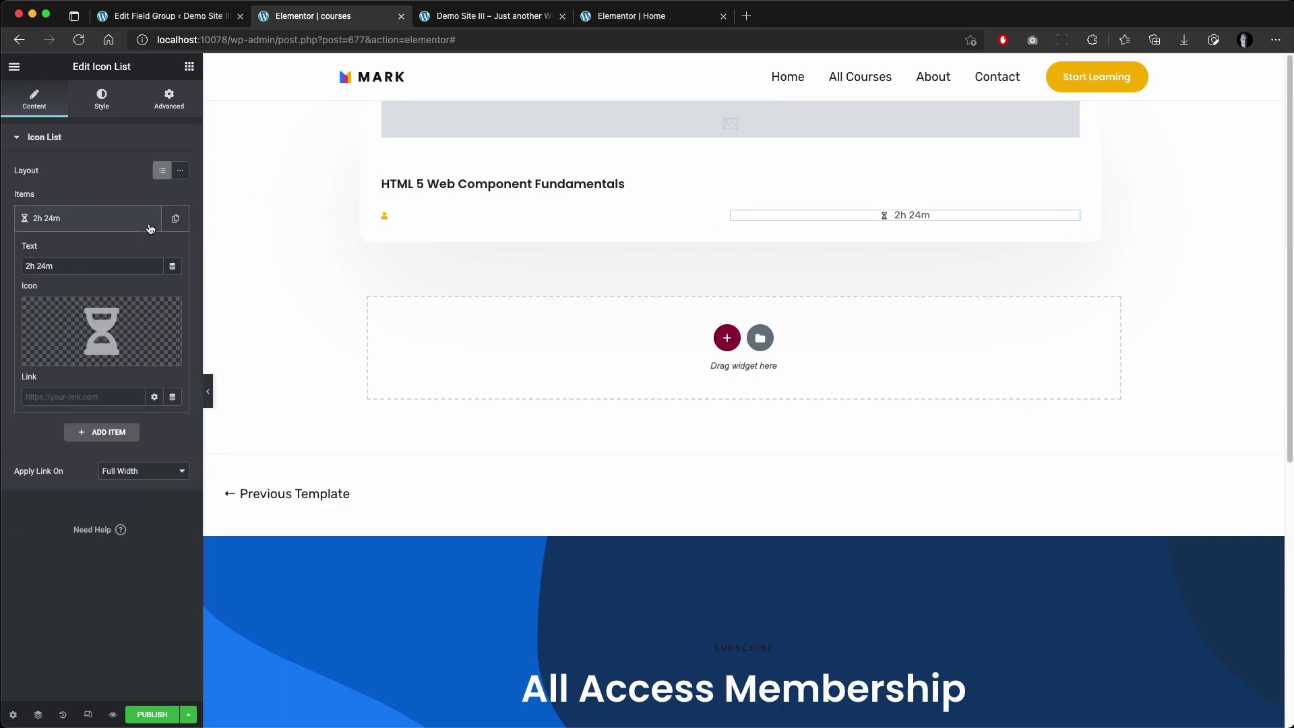
left_click(172, 267)
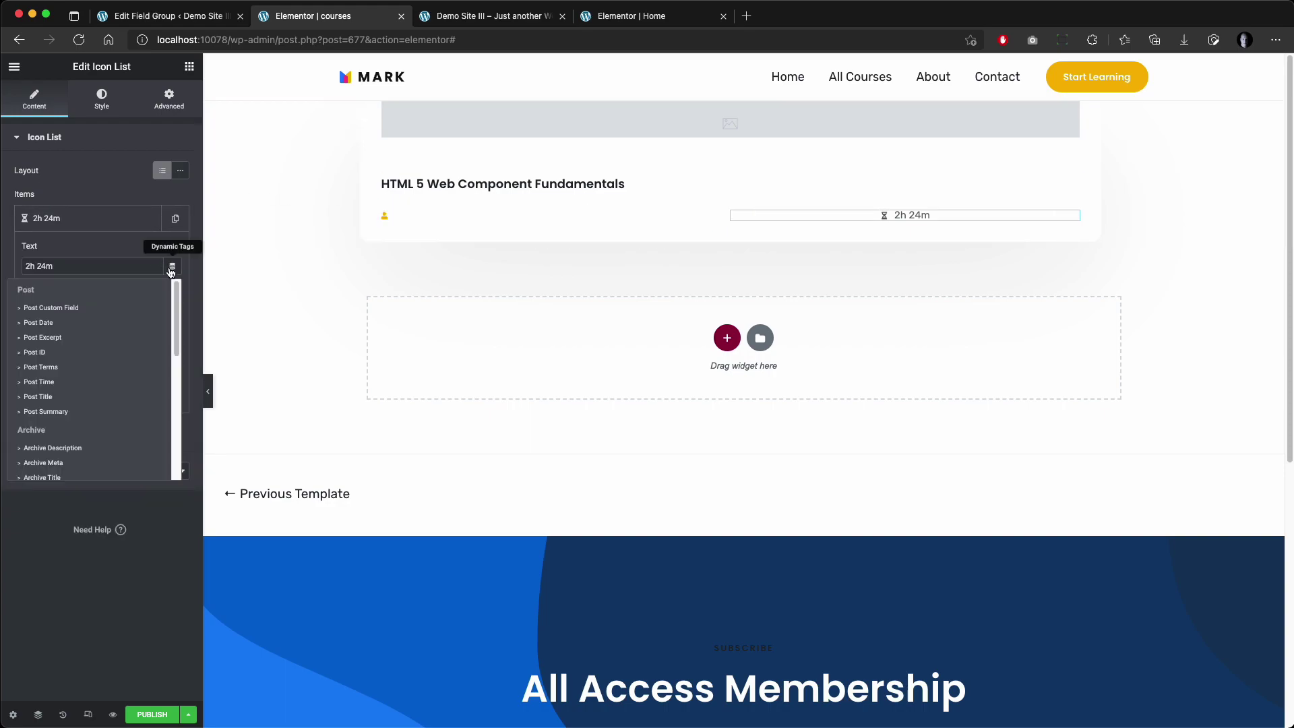
scroll(92, 364, "down", 5)
left_click(93, 468)
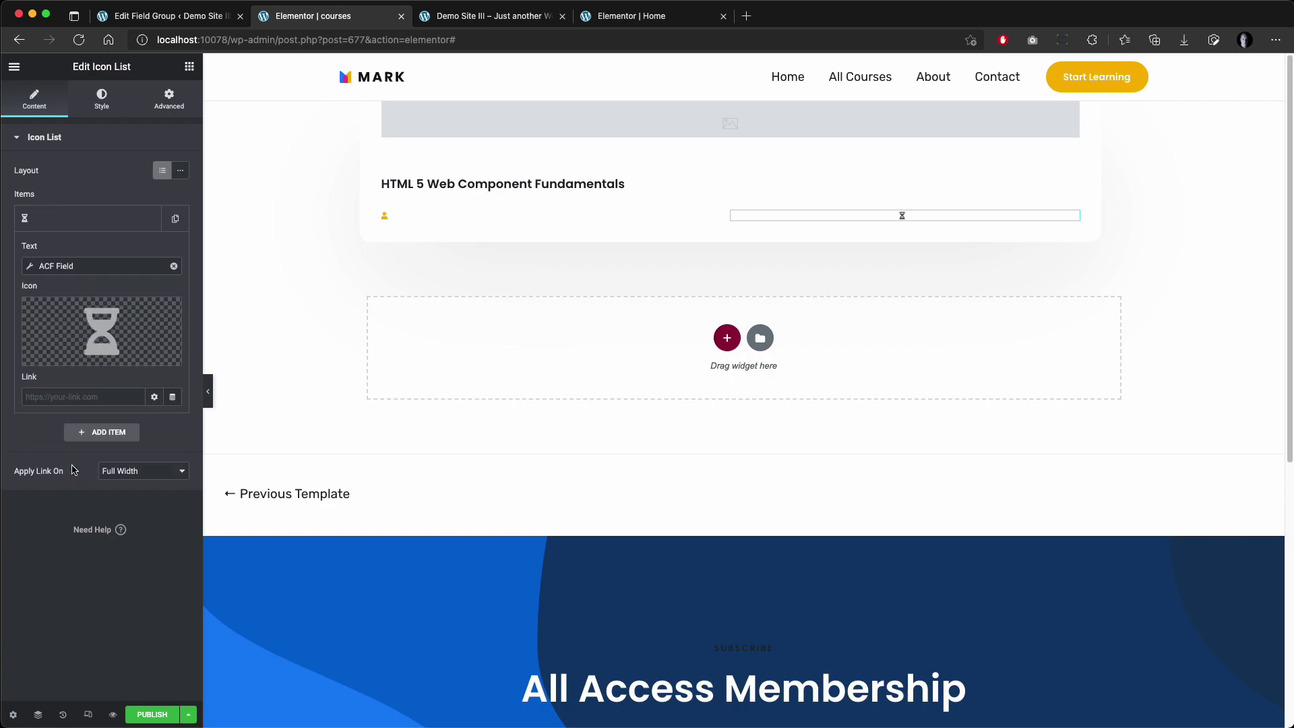
left_click(41, 266)
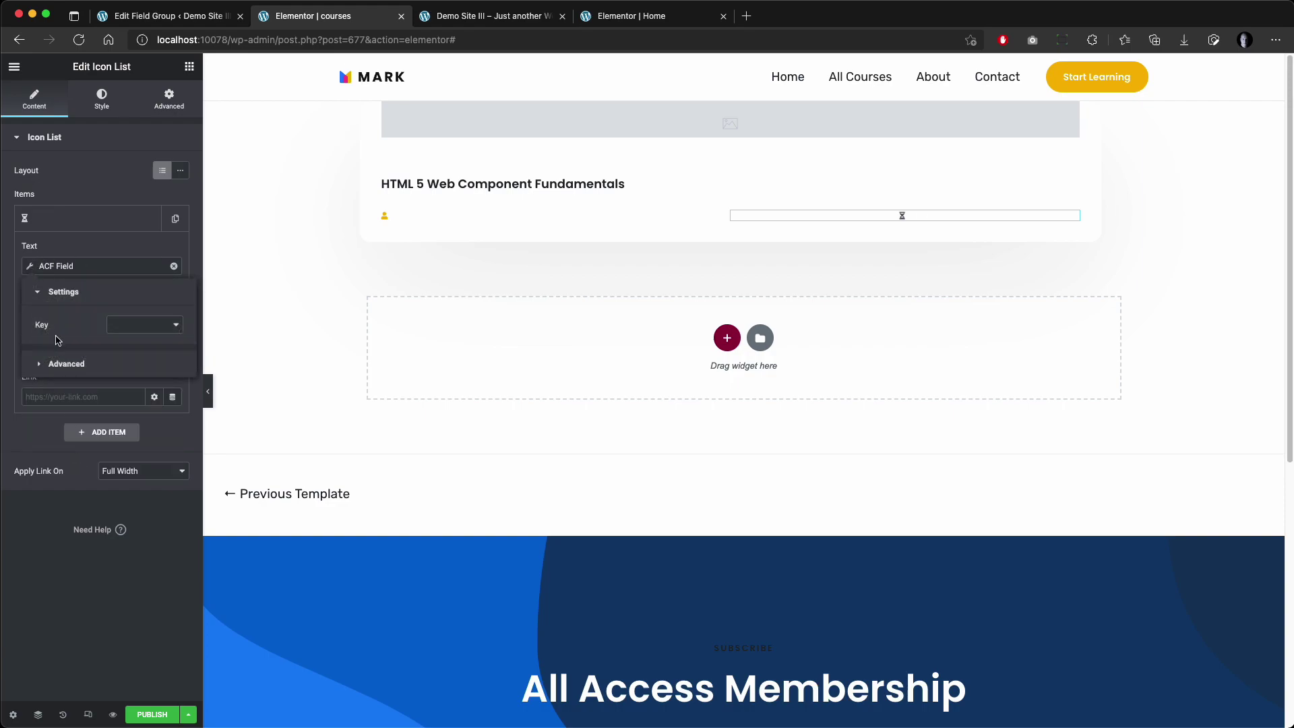
left_click(138, 325)
left_click(135, 372)
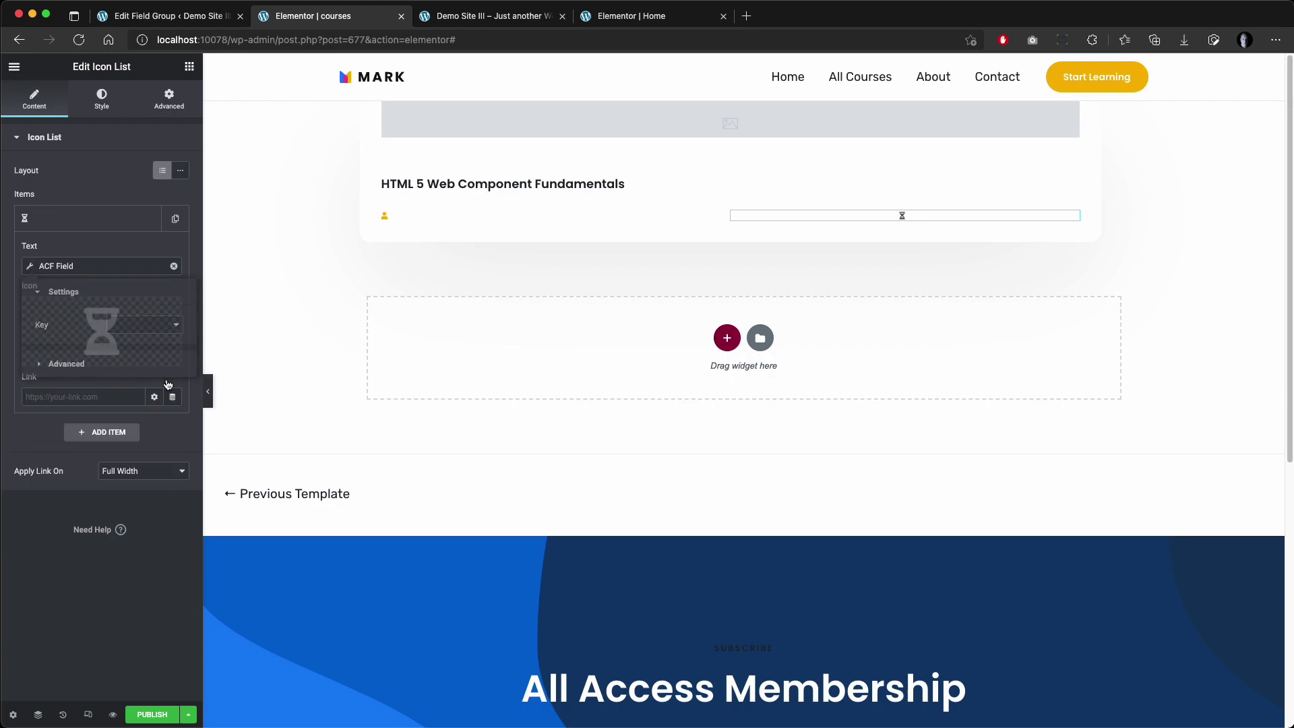
left_click(29, 267)
left_click(144, 327)
left_click(161, 374)
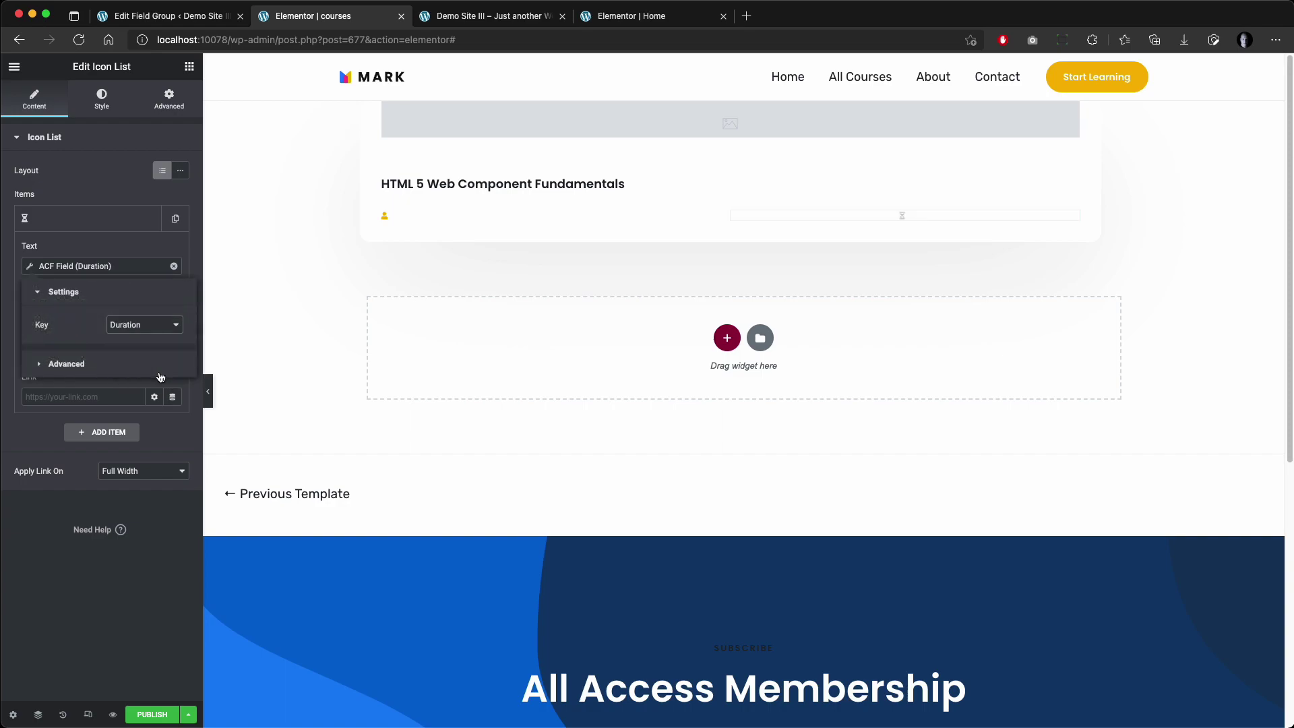
left_click(120, 268)
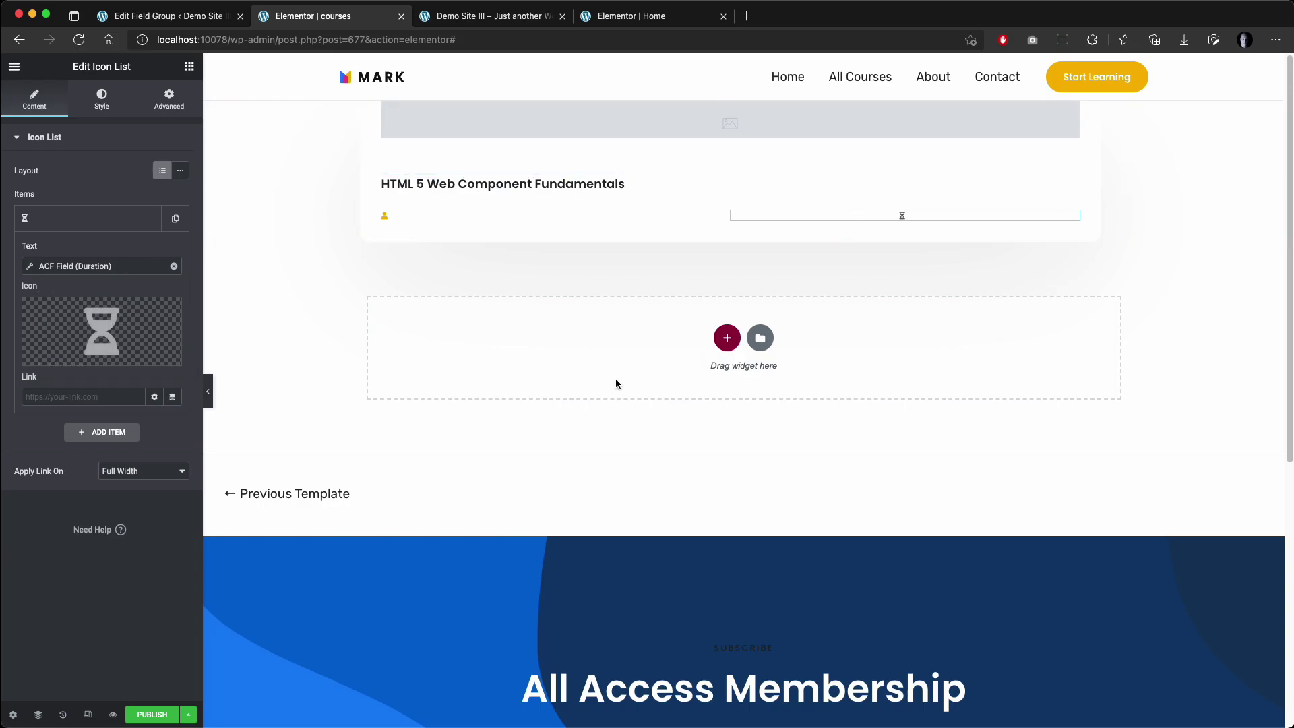
Publish the loop template without adding any display condition
left_click(151, 715)
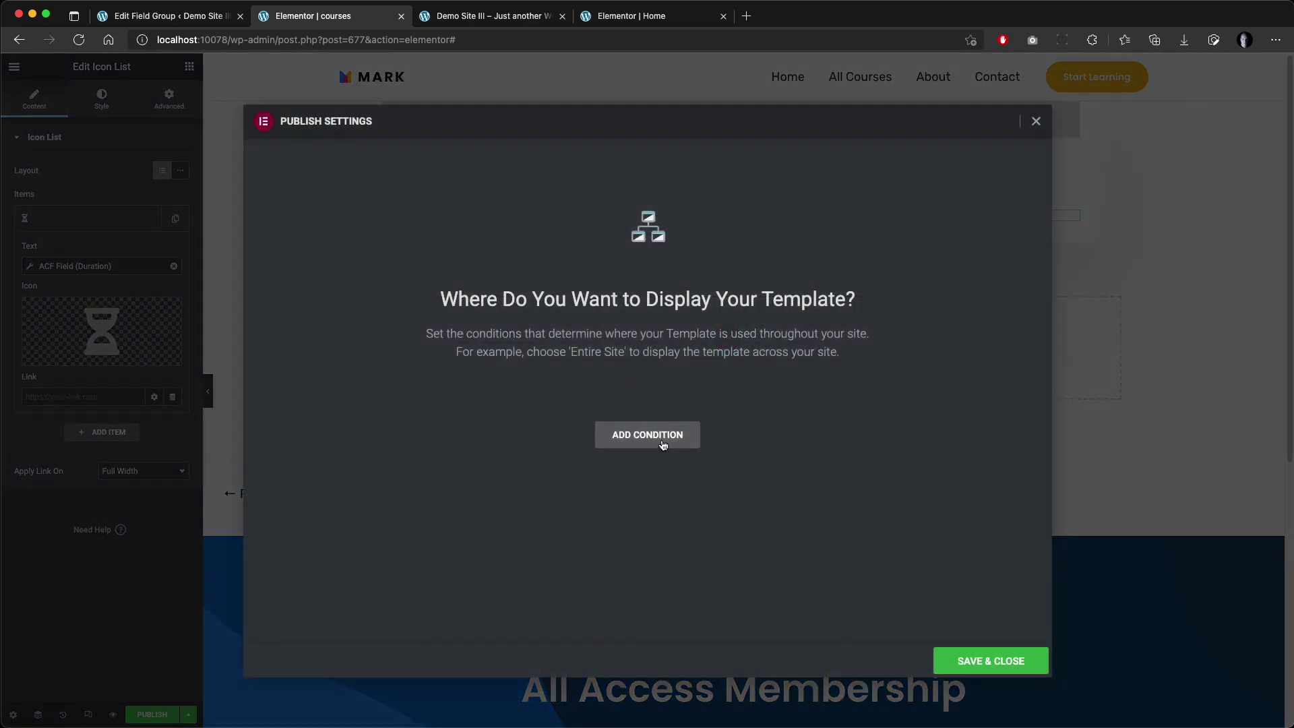
left_click(976, 660)
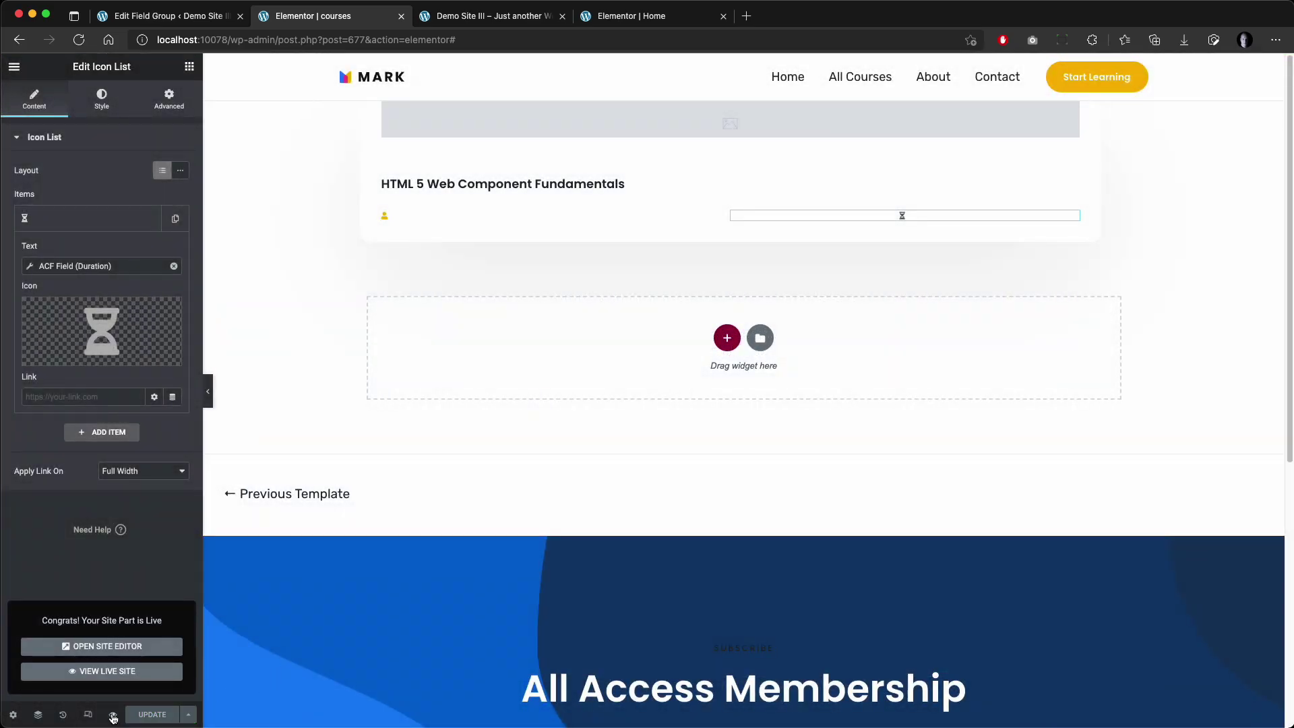
In the template's preview settings, set the dynamic content to course and choose "HTML 5 Web Component Fundamentals" as the previewed item
mouse_move(114, 717)
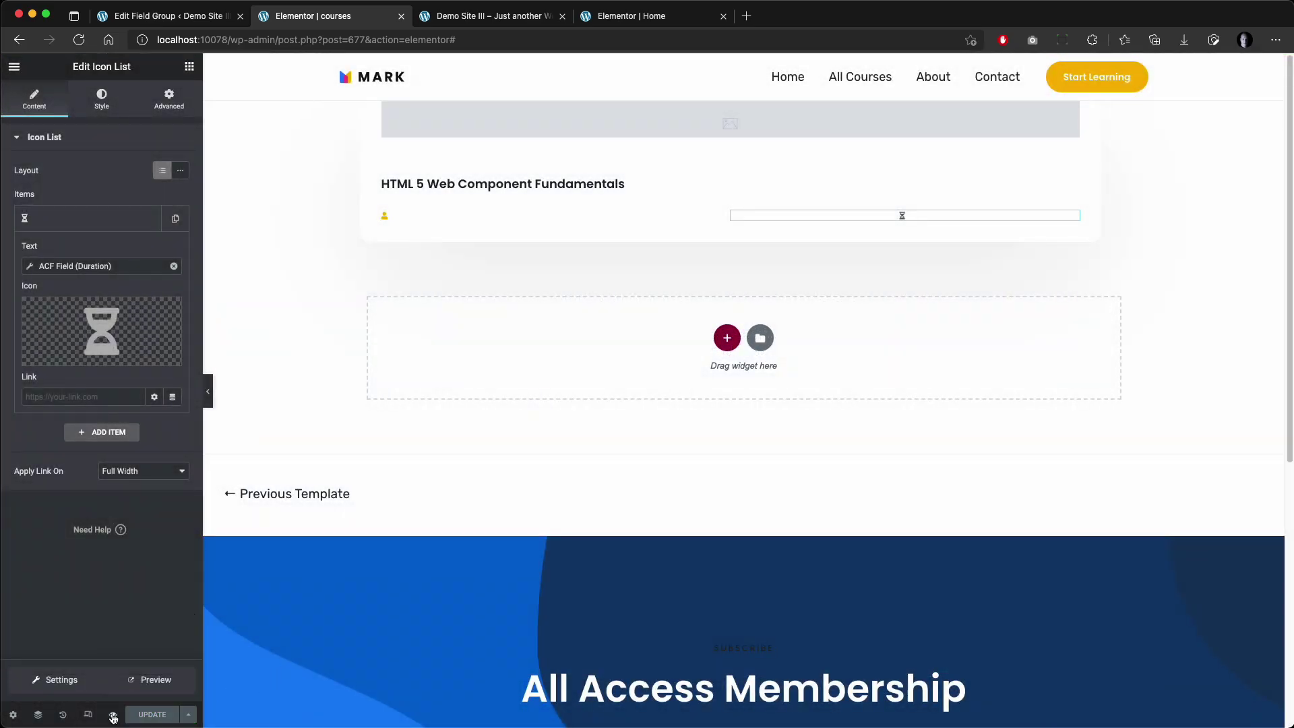
left_click(61, 679)
left_click(130, 181)
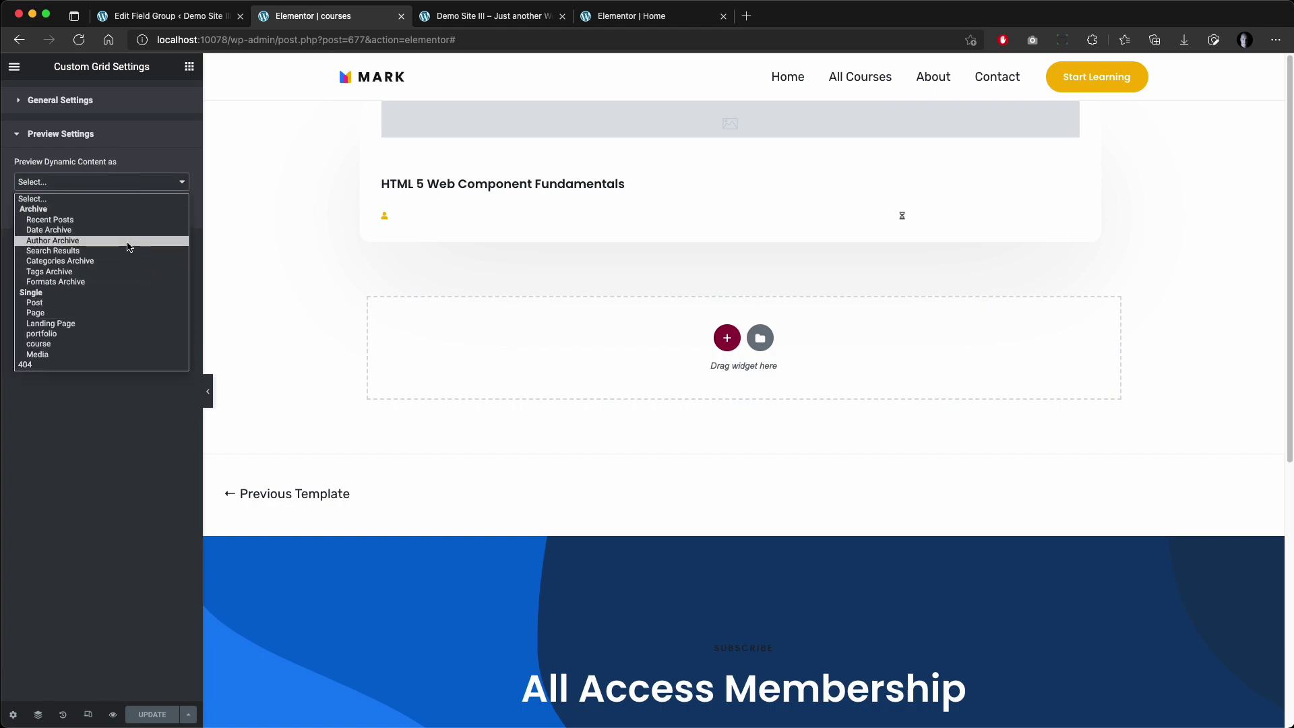
left_click(101, 344)
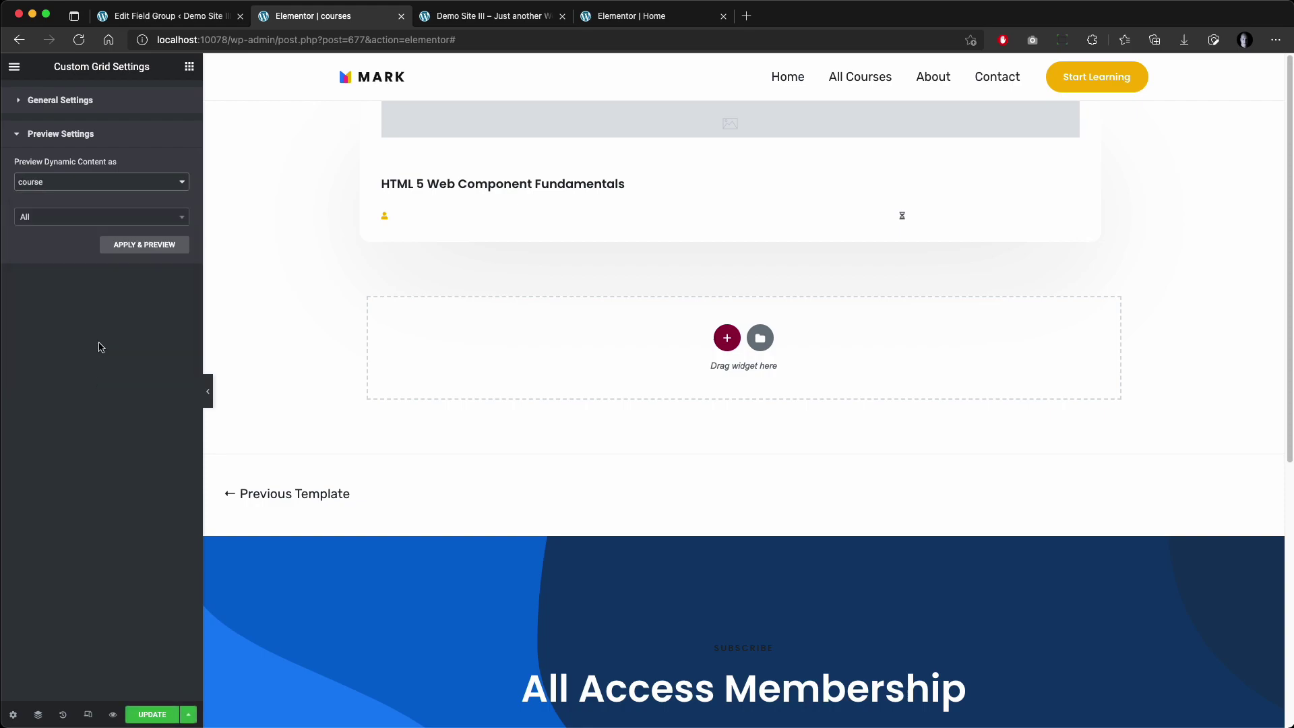
left_click(130, 214)
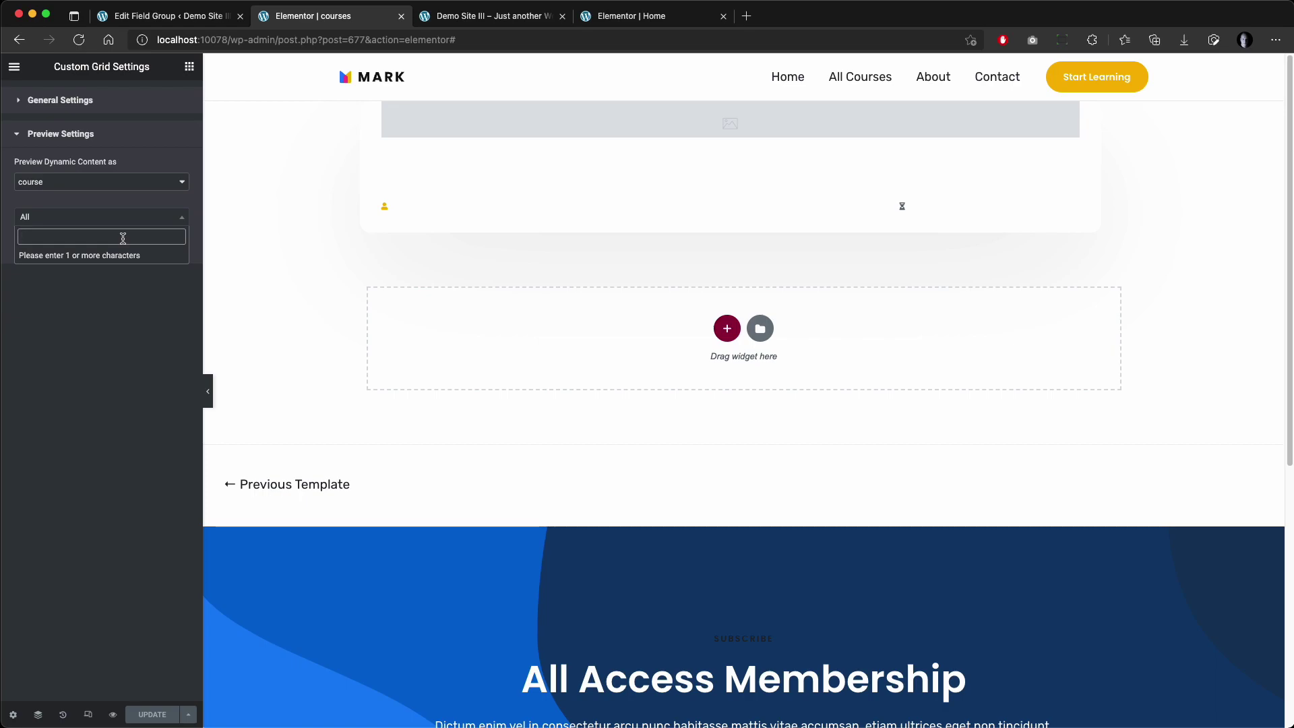
type("html")
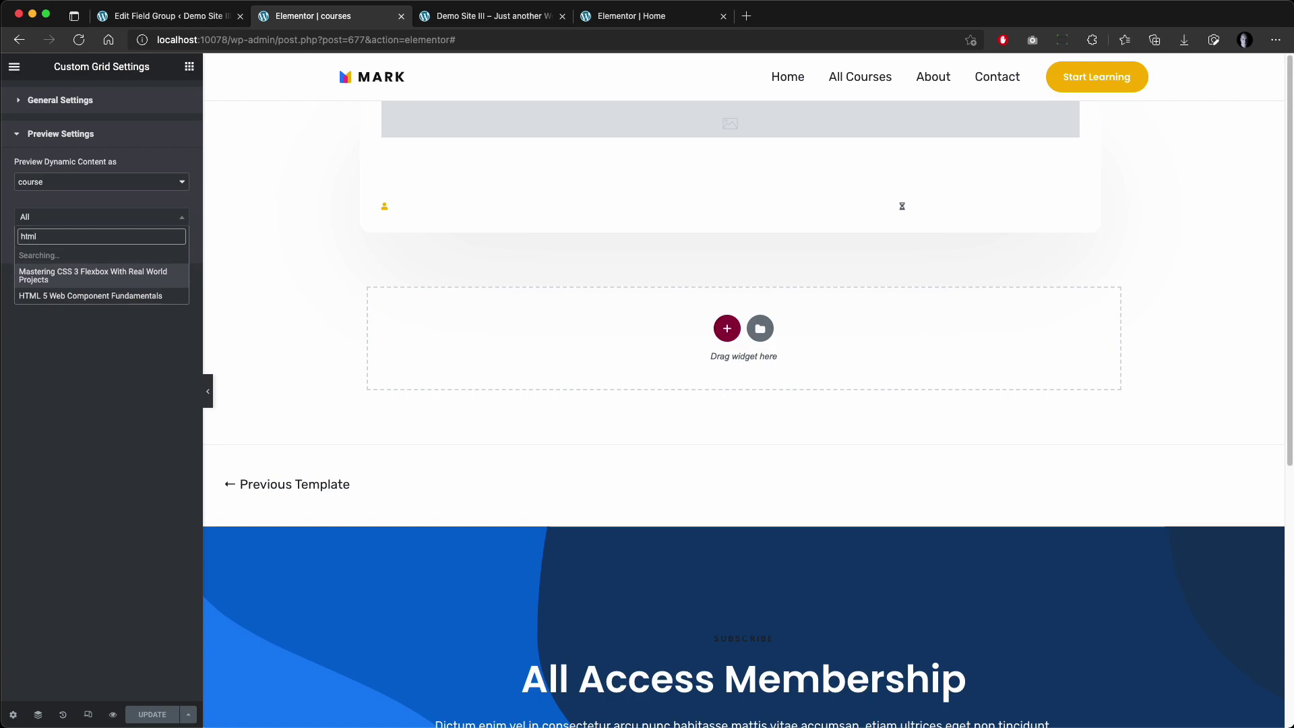
left_click(77, 261)
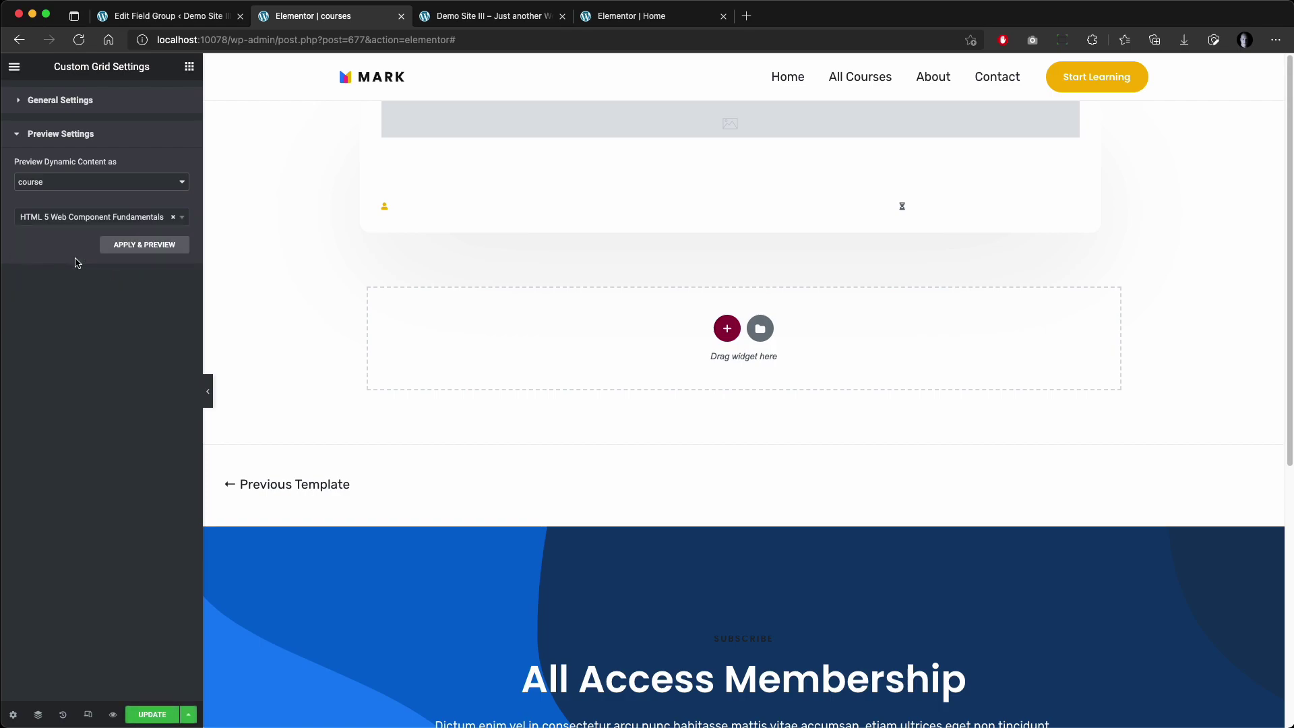
Apply the chosen preview, replace the title heading's dynamic source with Post Title, and save the template without adding a display condition
left_click(161, 253)
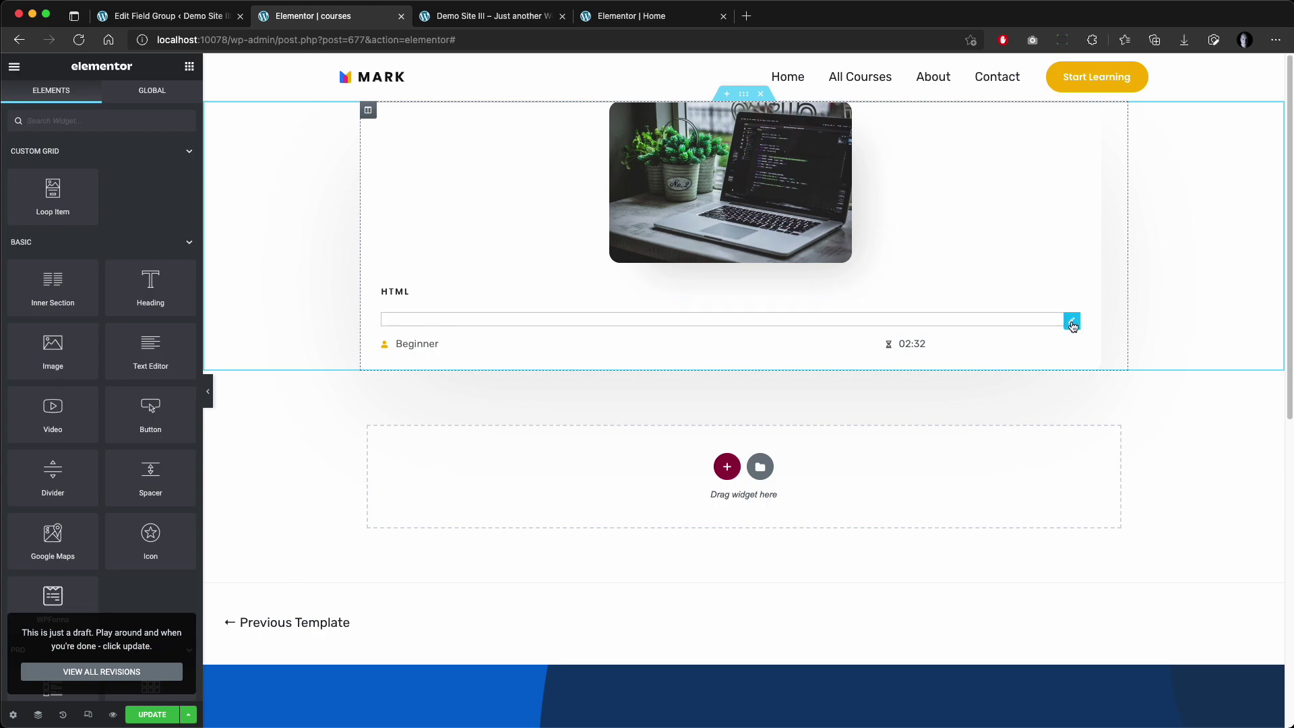
left_click(1071, 322)
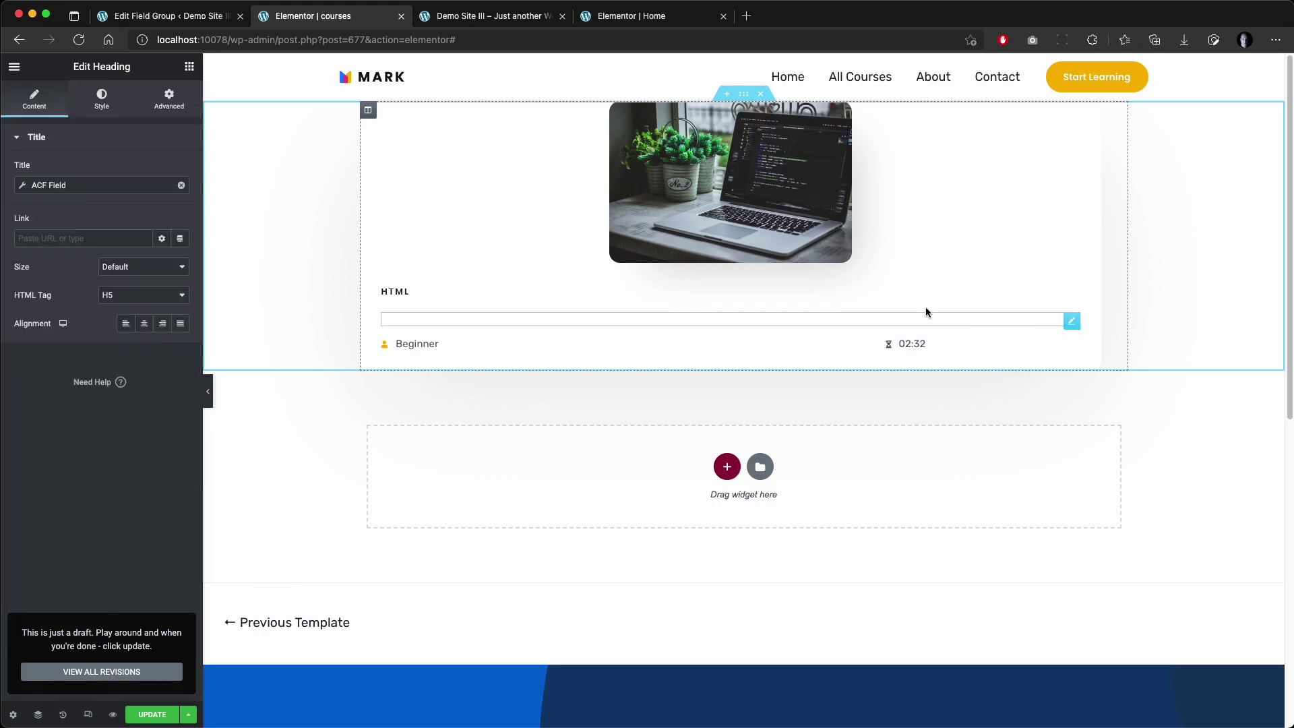
left_click(182, 186)
left_click(180, 185)
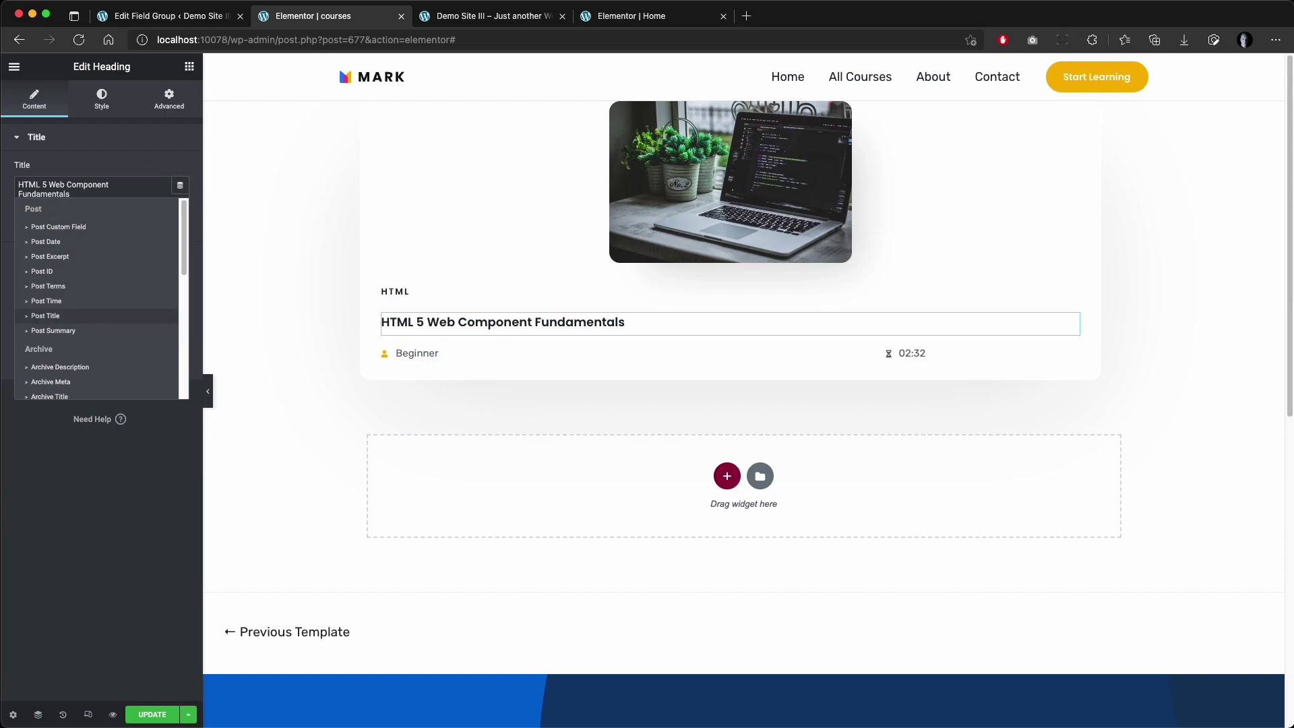
left_click(85, 317)
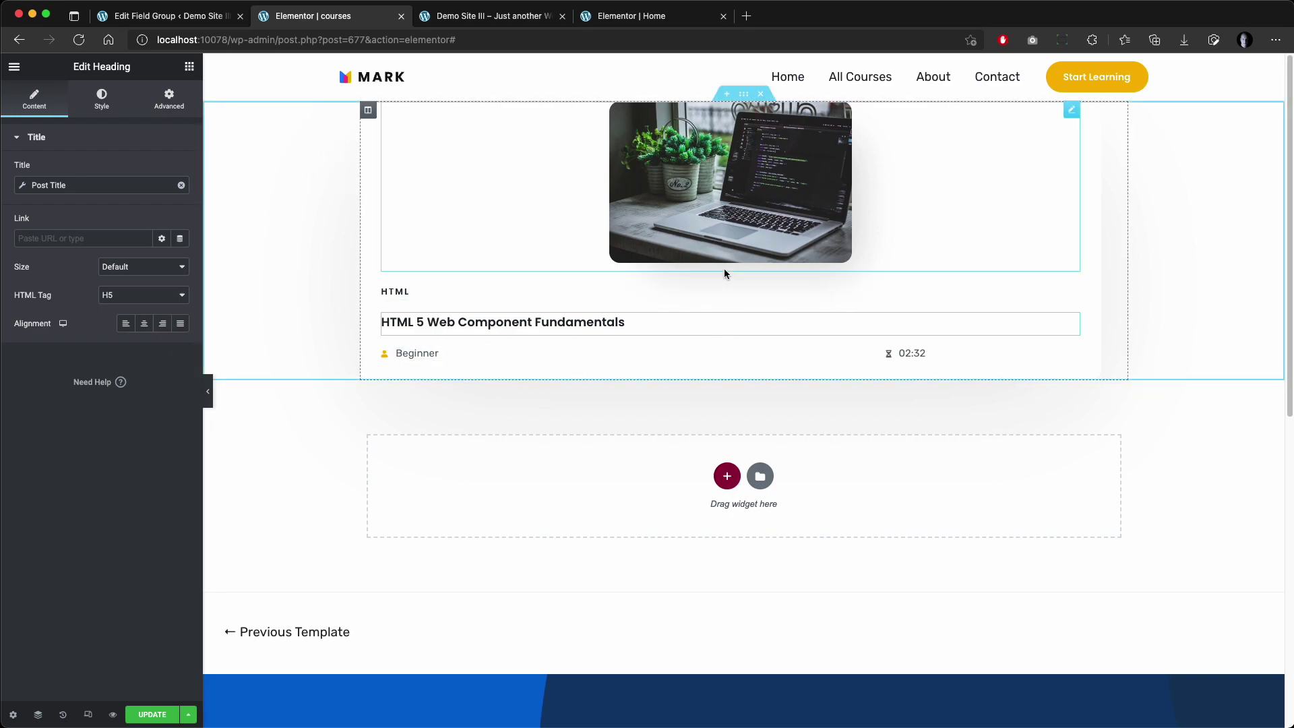
left_click(153, 714)
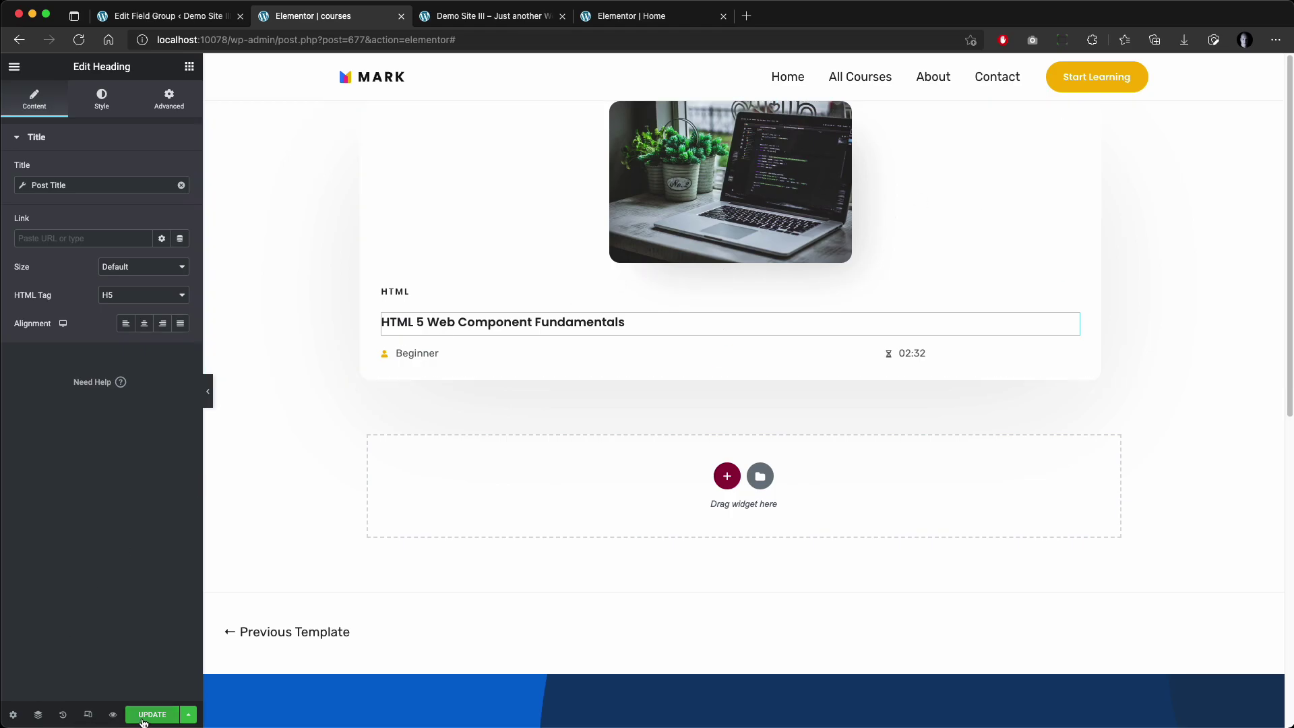
left_click(1003, 674)
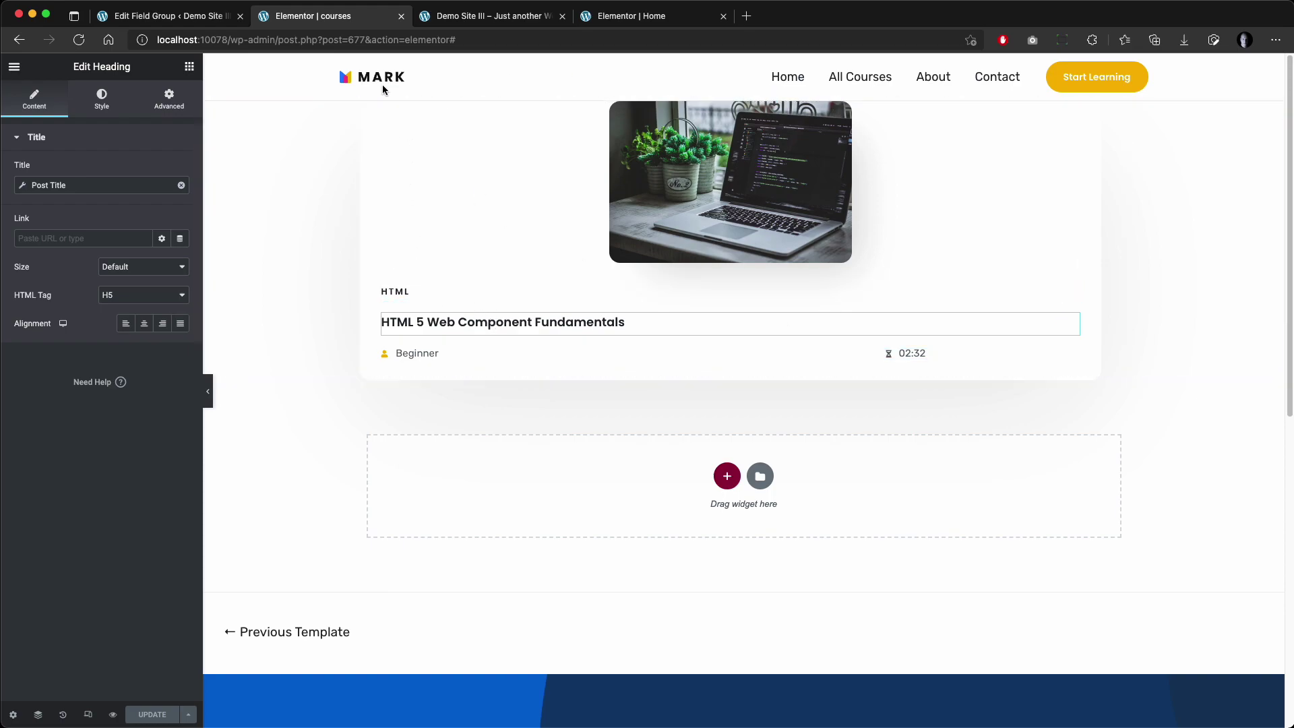
Set the card section's CSS Classes to a dynamic ACF Field with the category key and save the template without a display condition
left_click(368, 113)
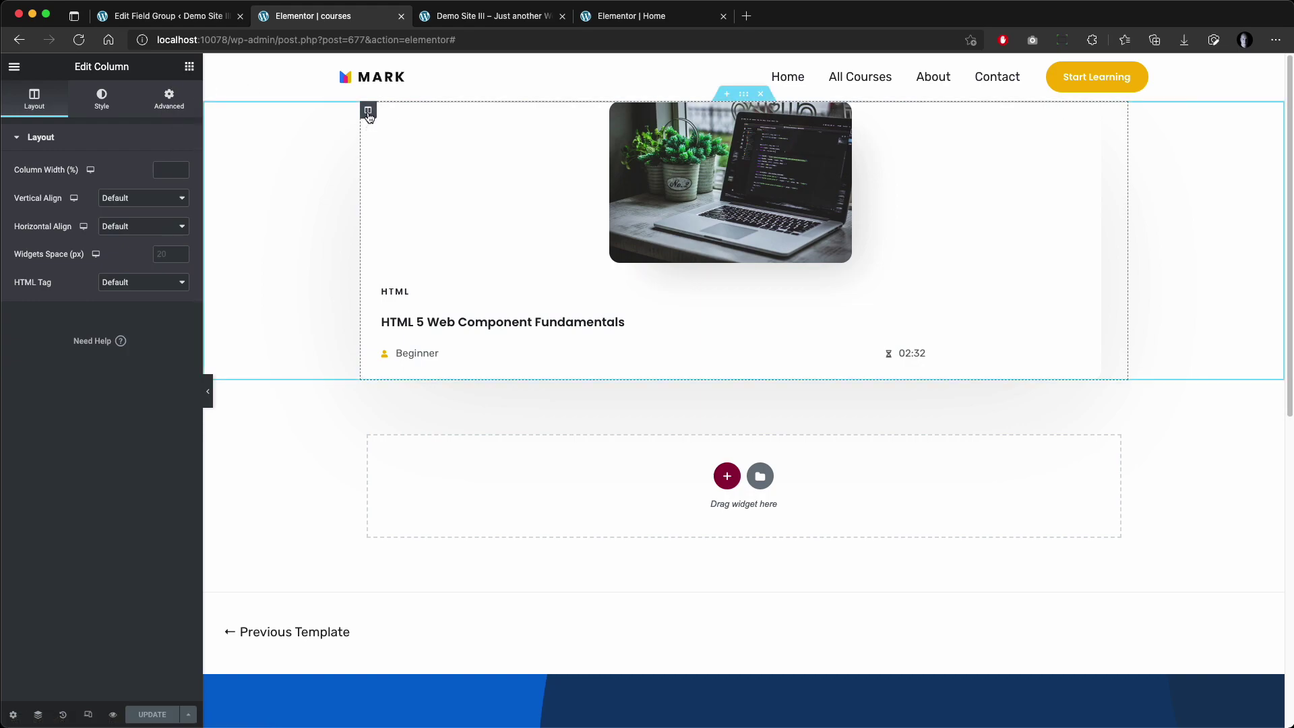
left_click(744, 94)
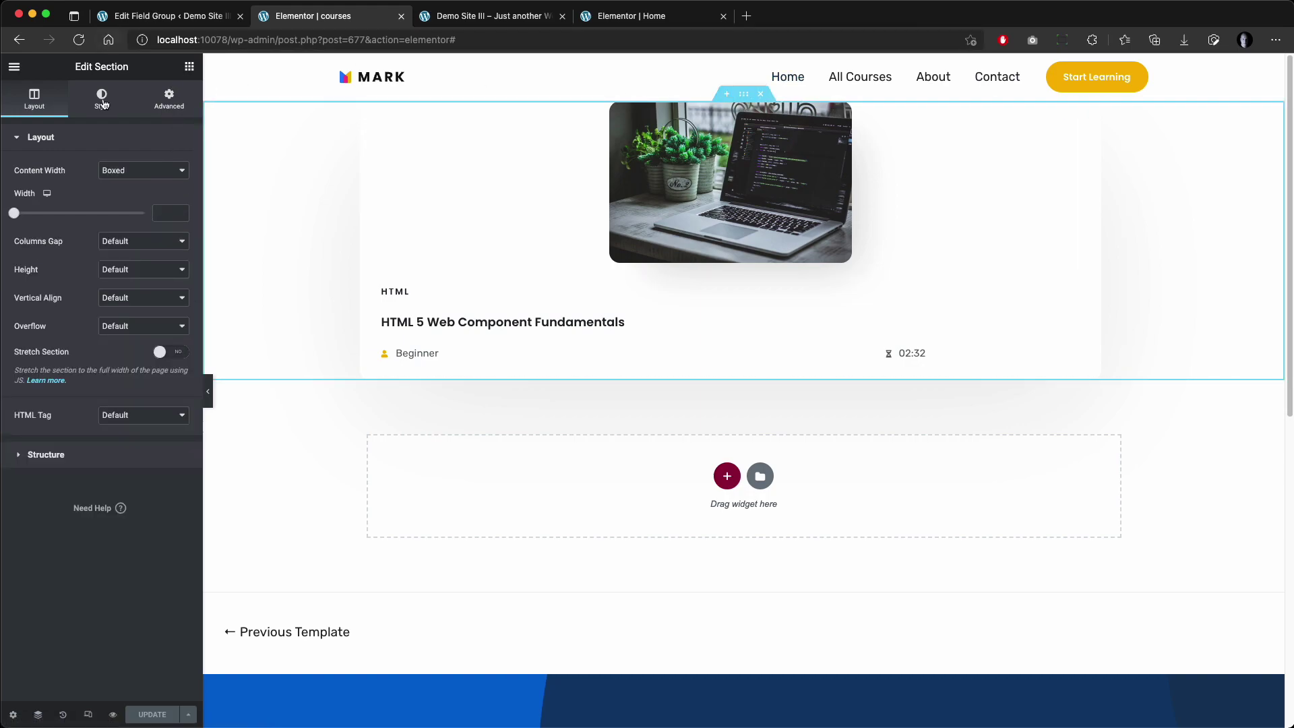
left_click(169, 99)
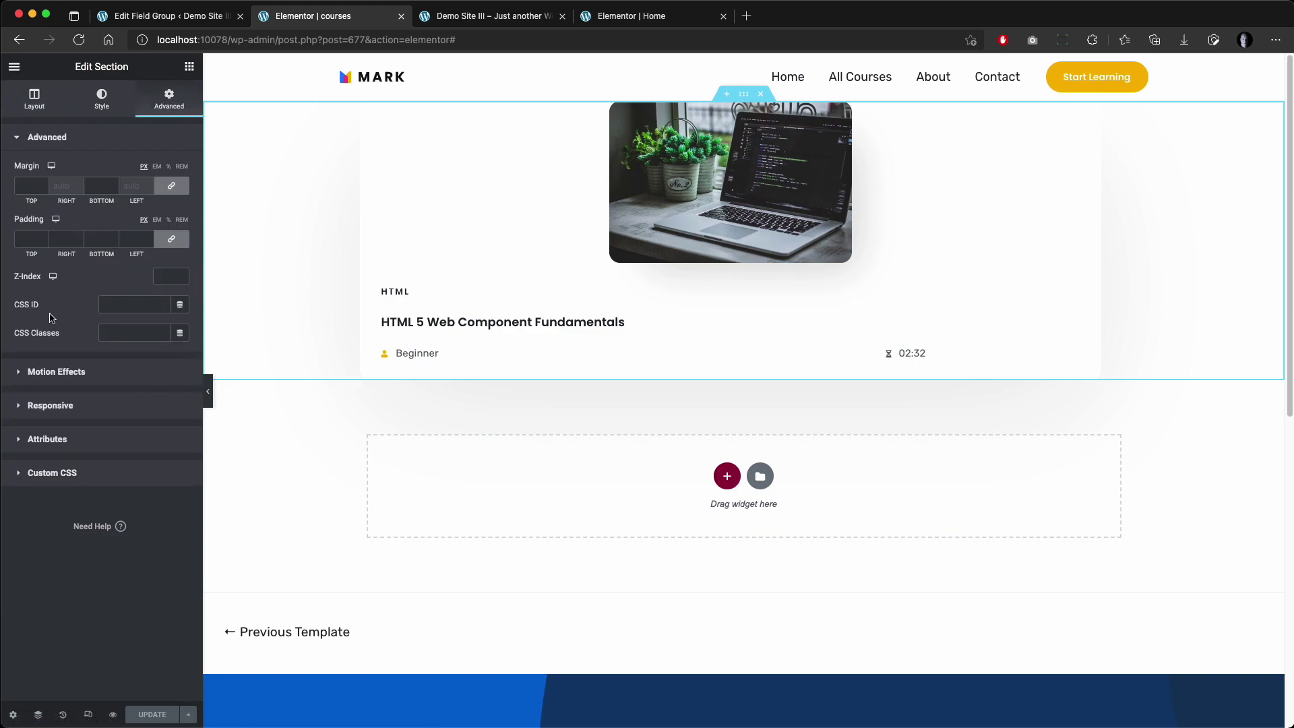
left_click(180, 333)
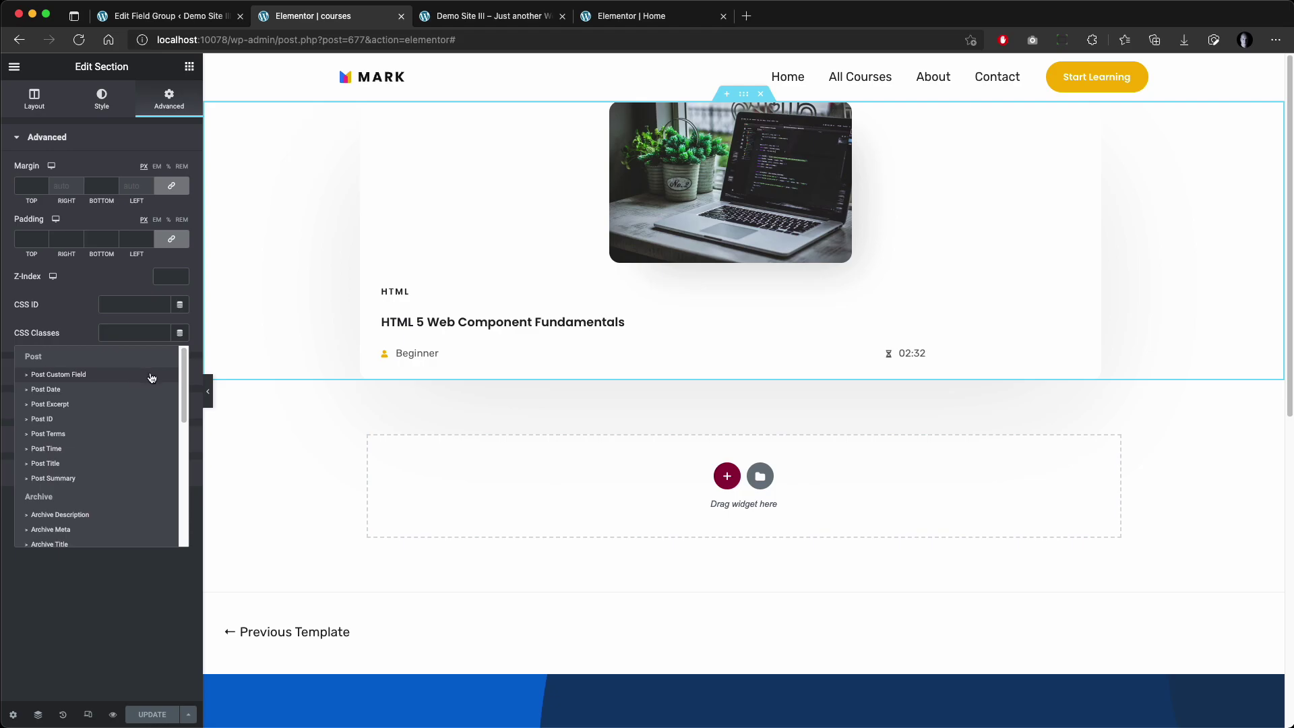
scroll(95, 526, "down", 5)
left_click(80, 537)
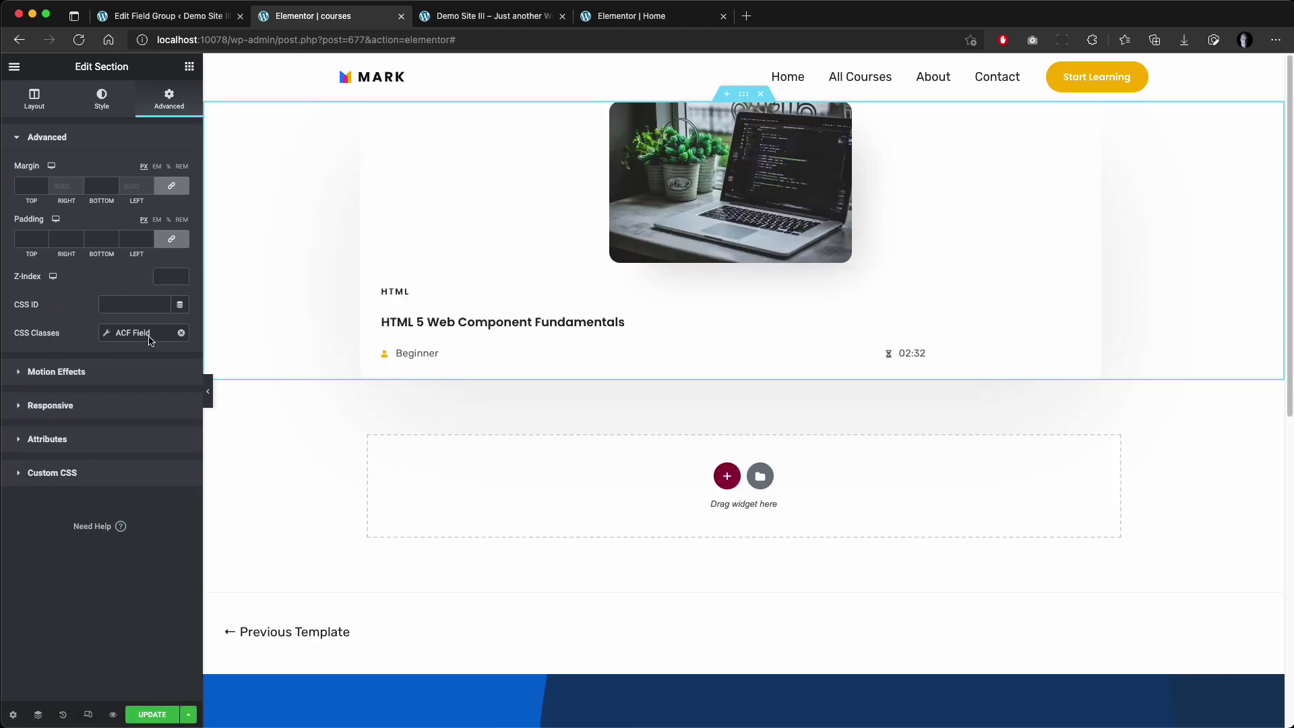
left_click(107, 334)
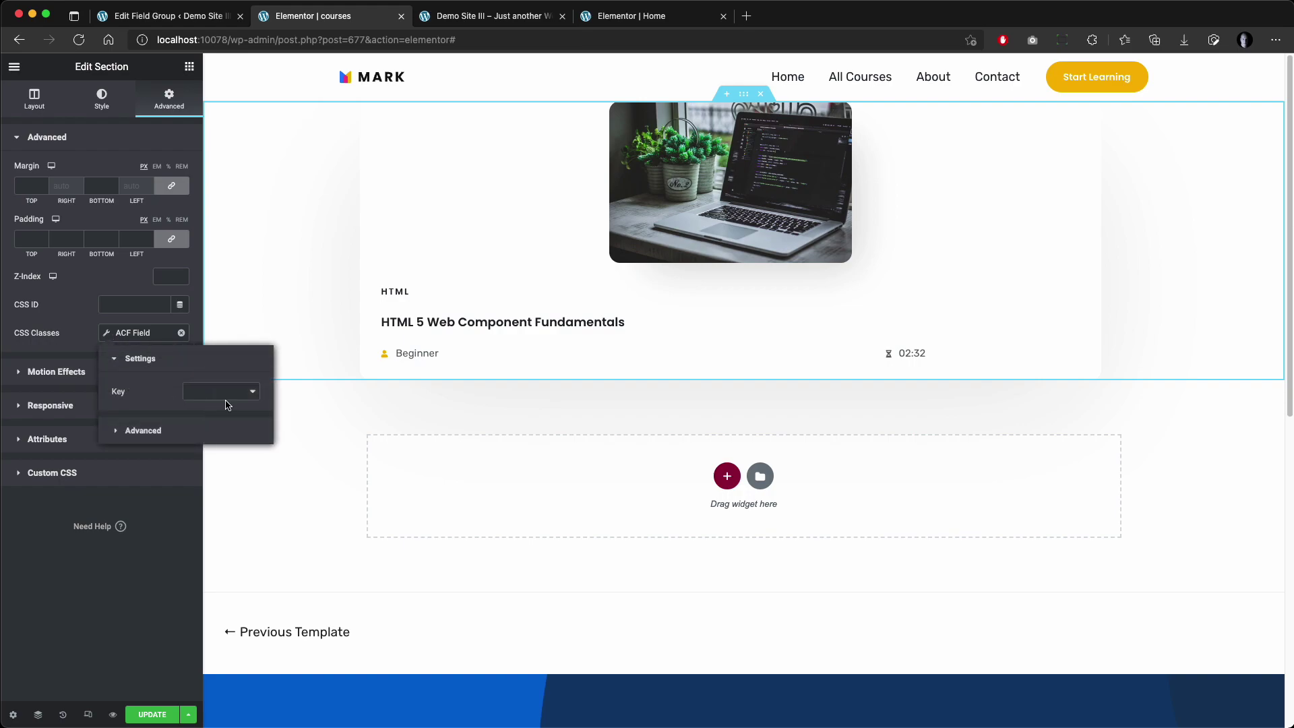
left_click(227, 393)
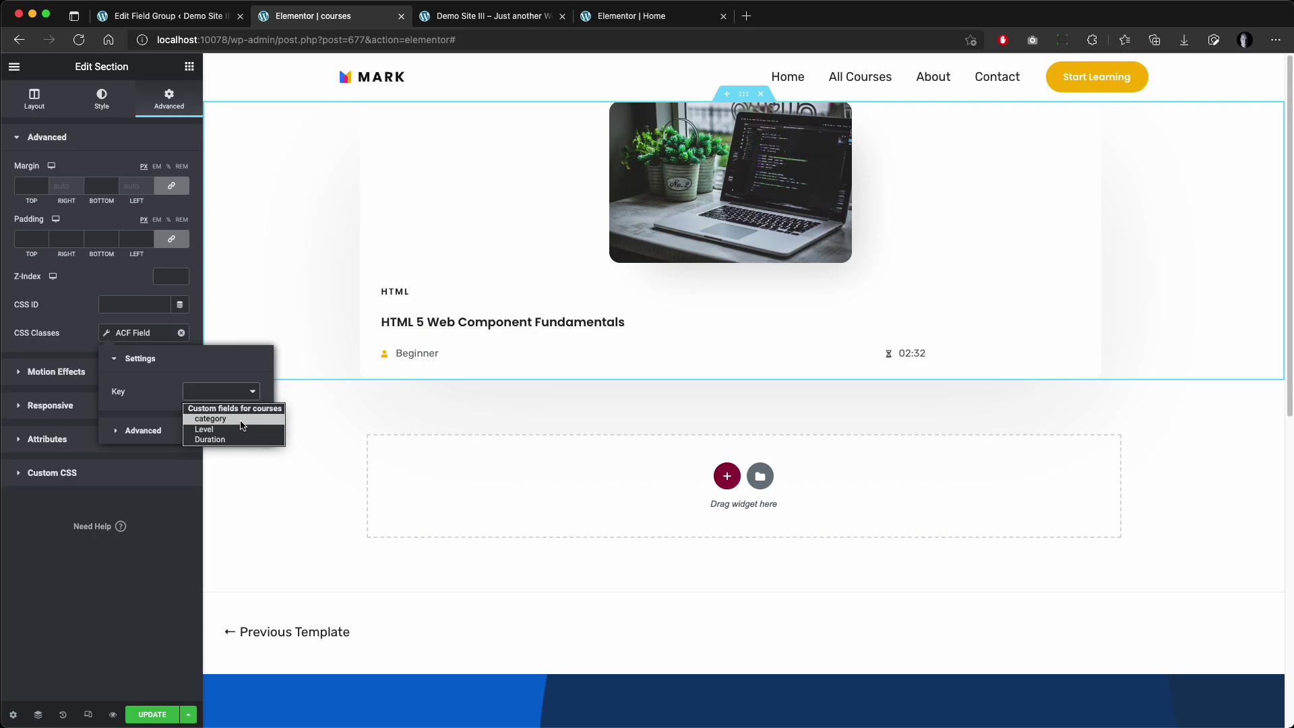
left_click(241, 421)
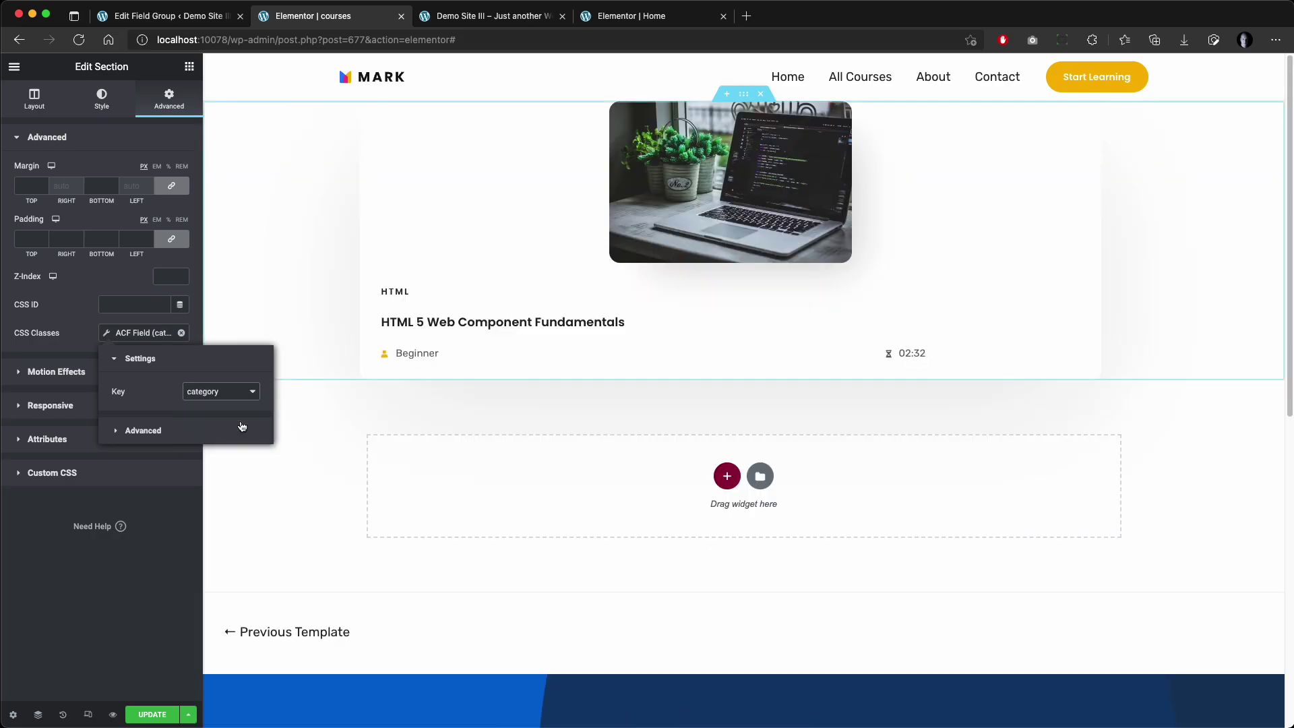
left_click(131, 326)
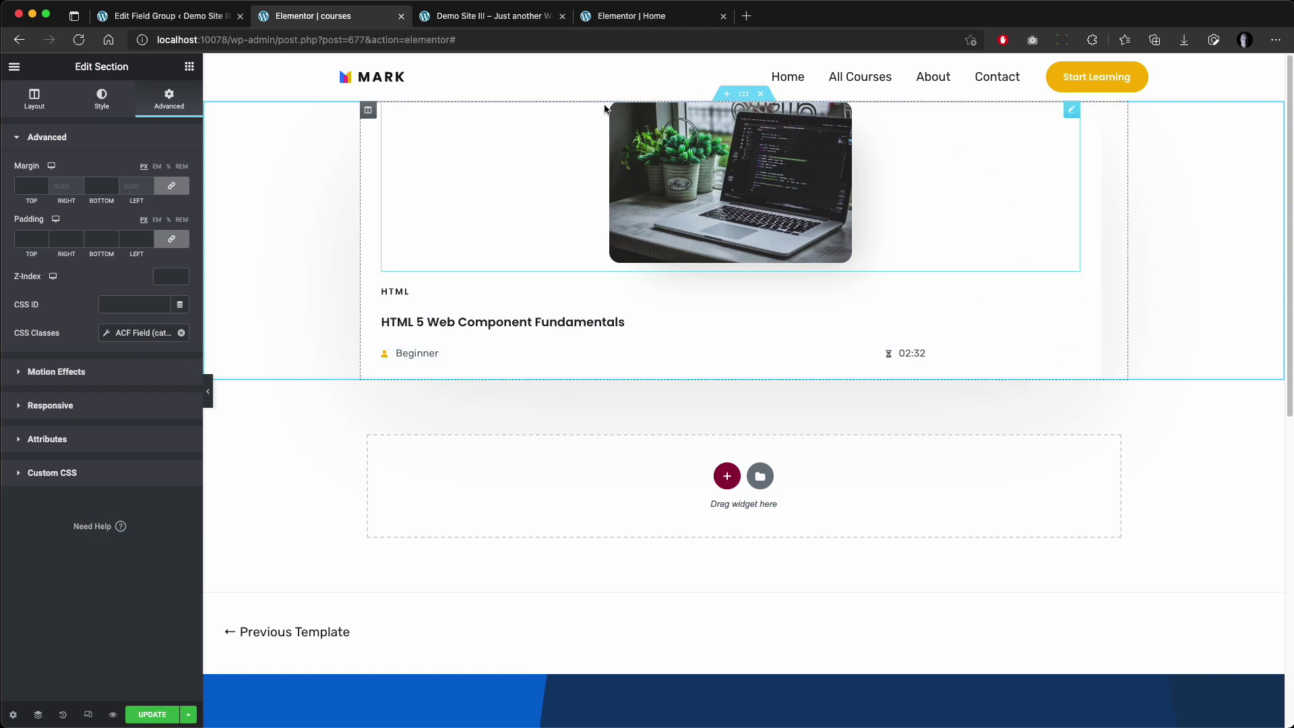
left_click(153, 714)
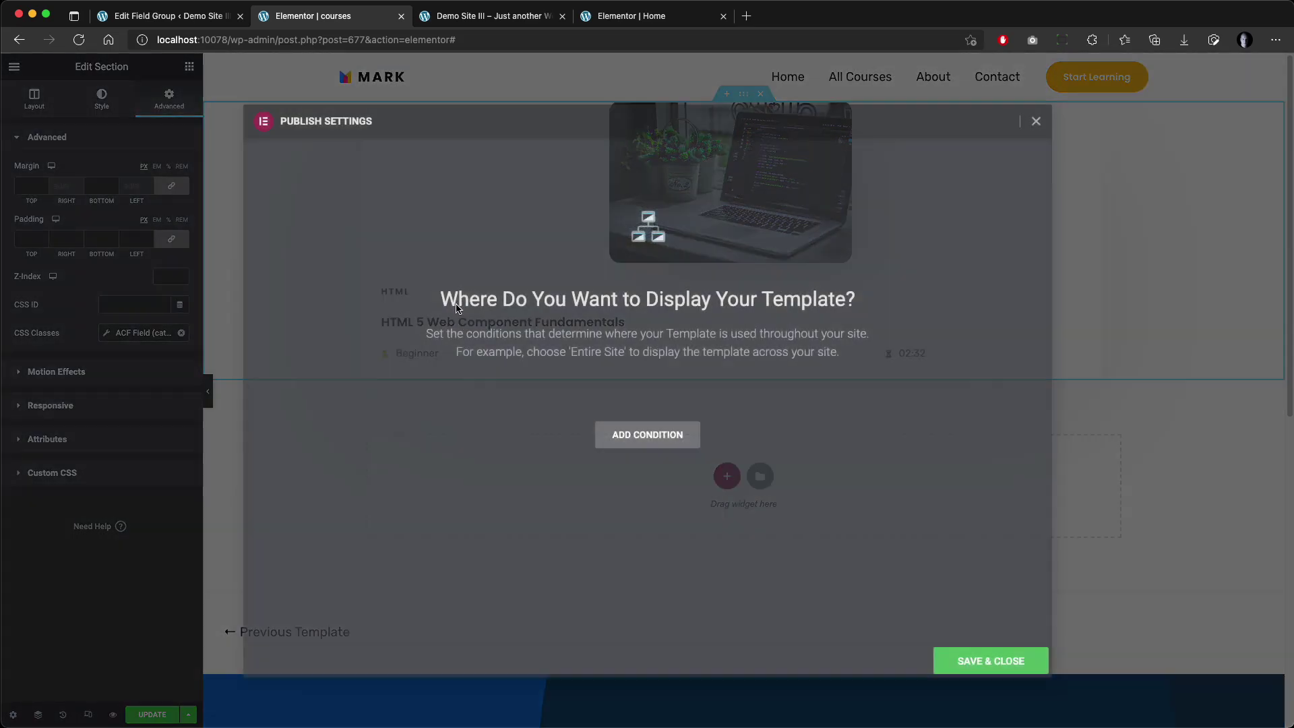
left_click(1007, 657)
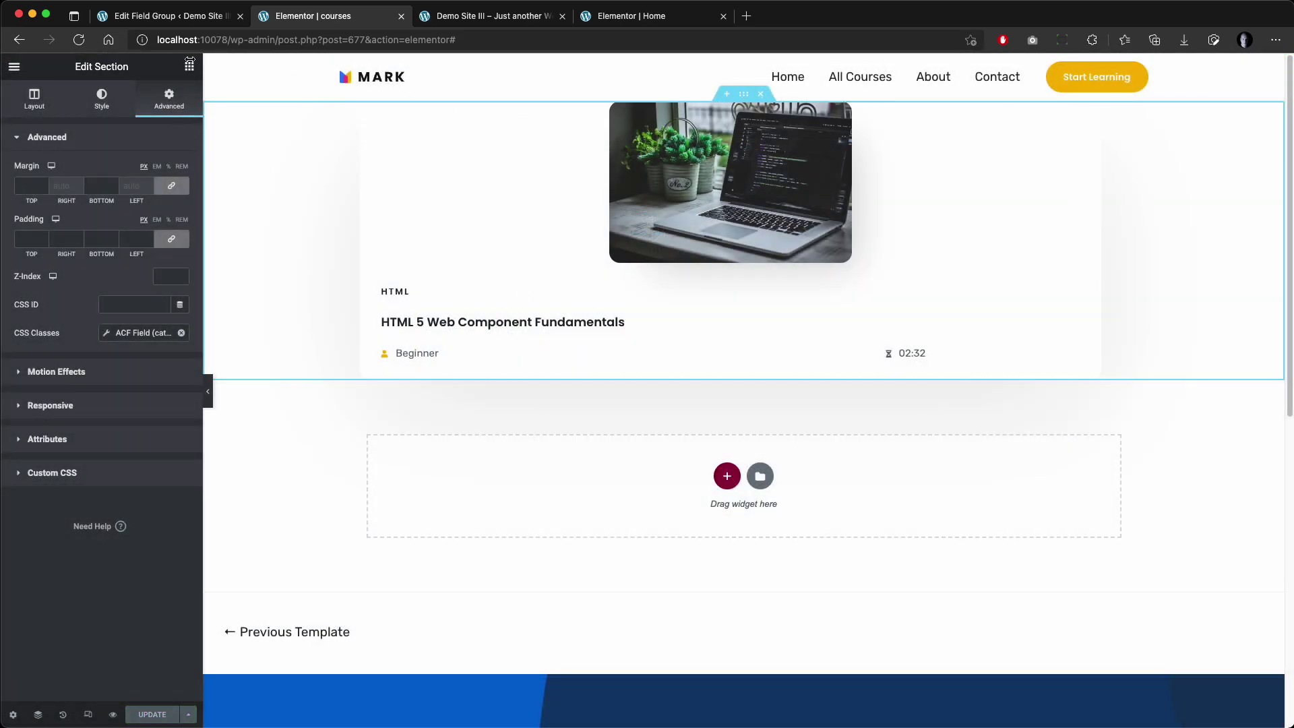
Switch to the Home page's editor and insert a Posts widget above the three static course cards
left_click(489, 16)
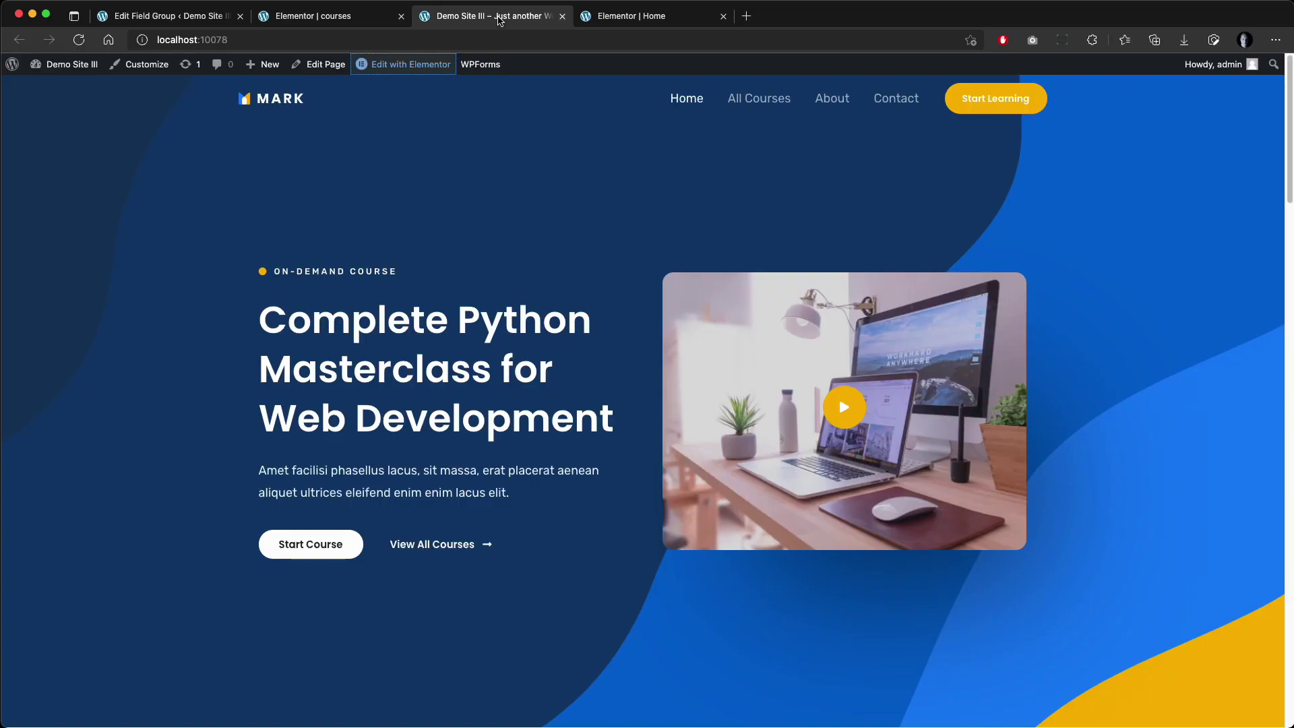
left_click(354, 14)
left_click(489, 16)
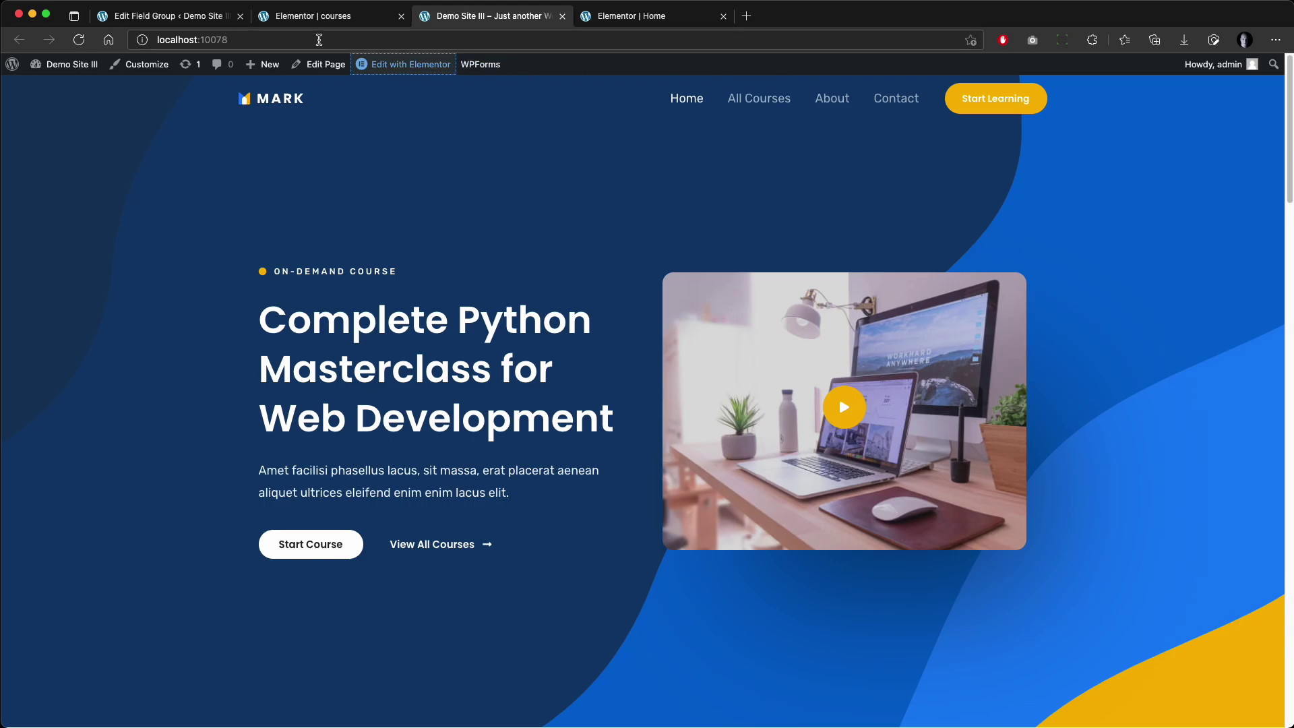
left_click(621, 15)
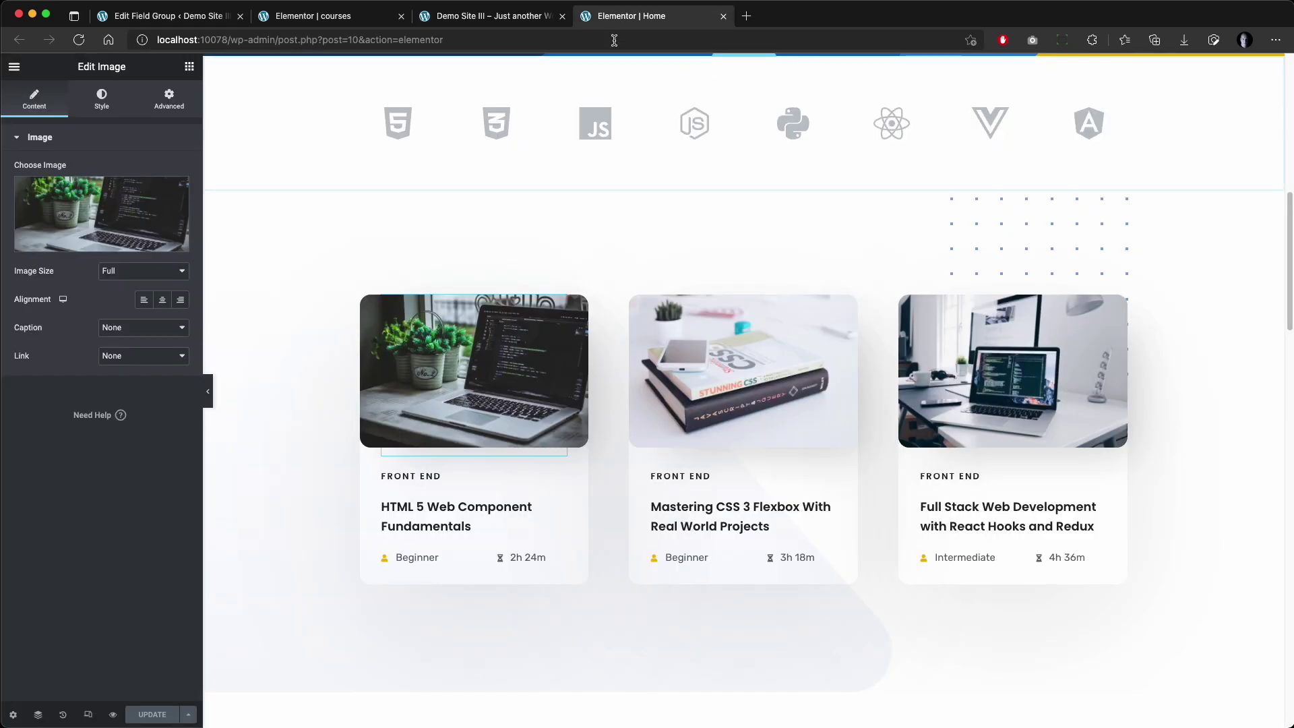
scroll(595, 165, "up", 5)
scroll(697, 354, "down", 5)
scroll(697, 358, "up", 4)
scroll(696, 361, "down", 2)
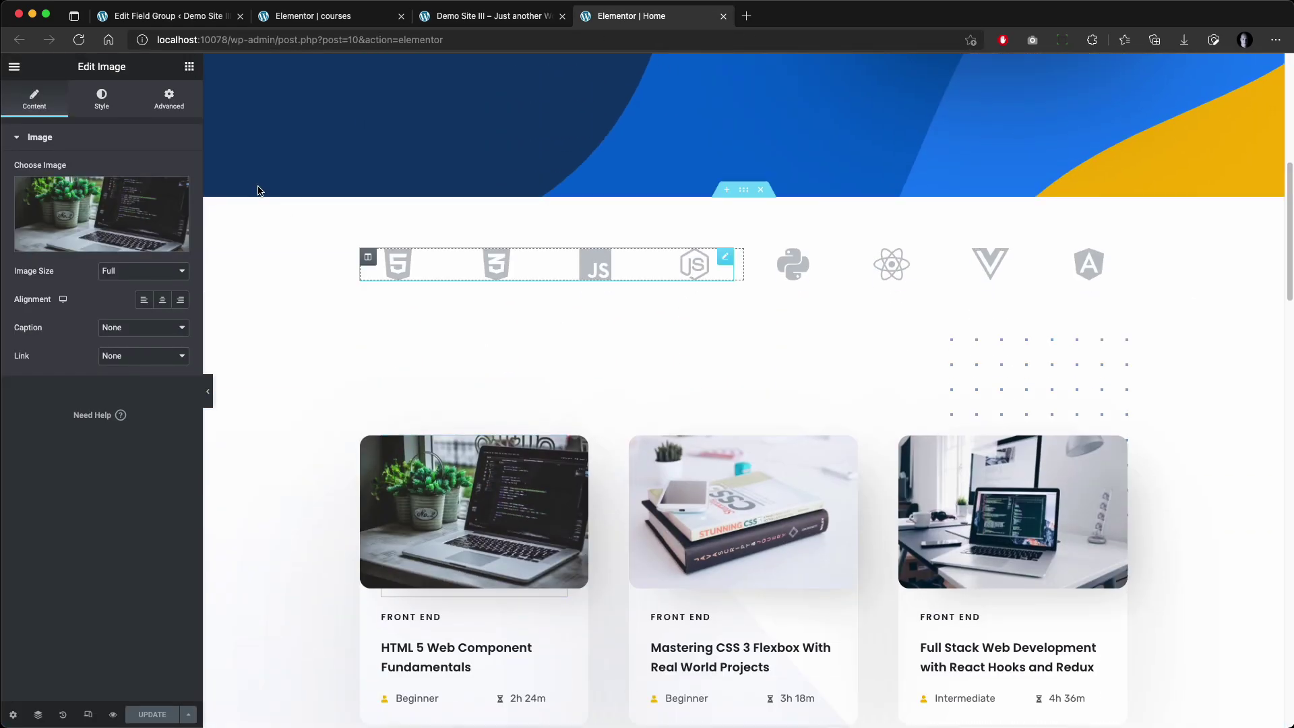
scroll(580, 448, "up", 4)
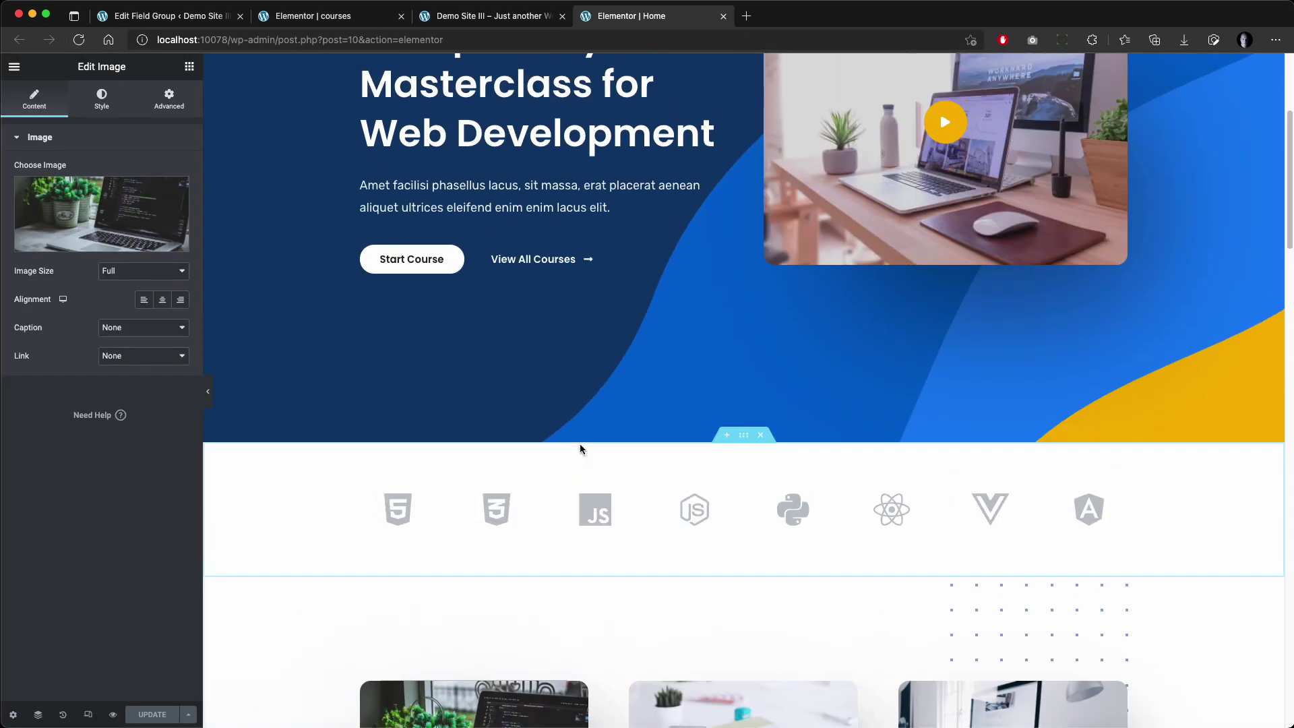
scroll(581, 449, "down", 3)
scroll(579, 448, "down", 1)
scroll(902, 464, "down", 3)
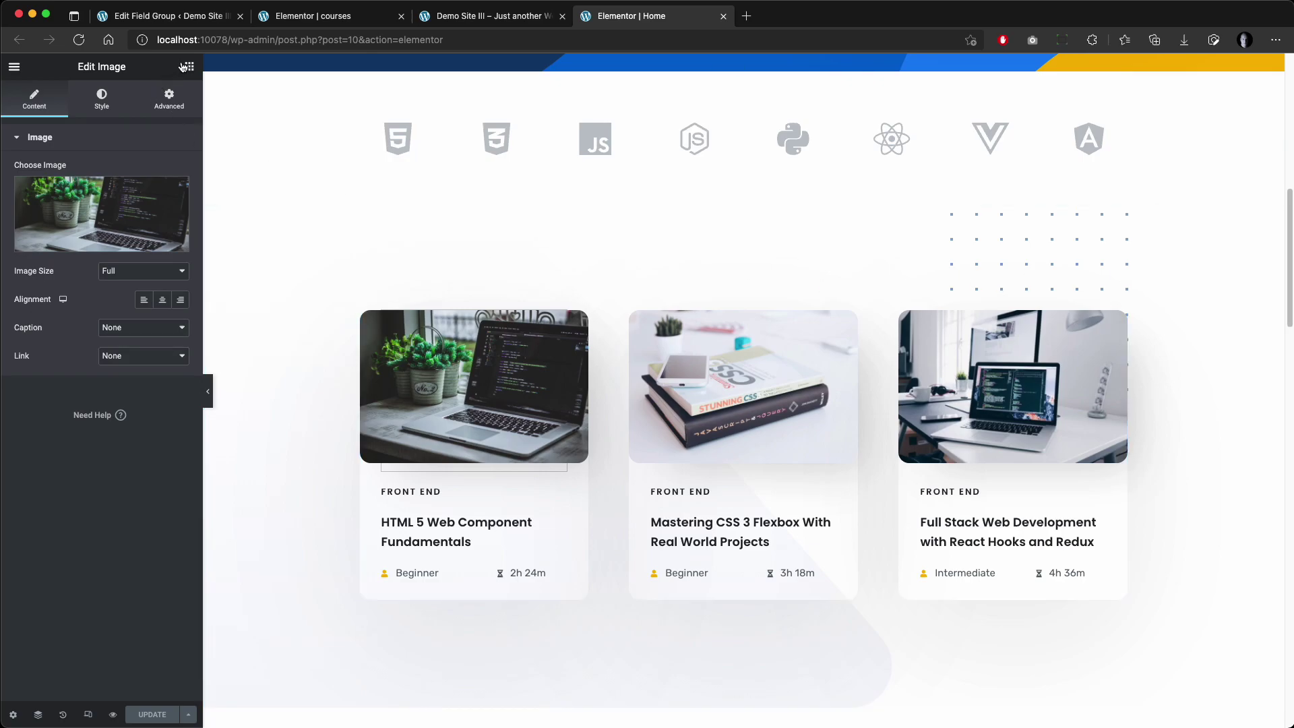
left_click(188, 66)
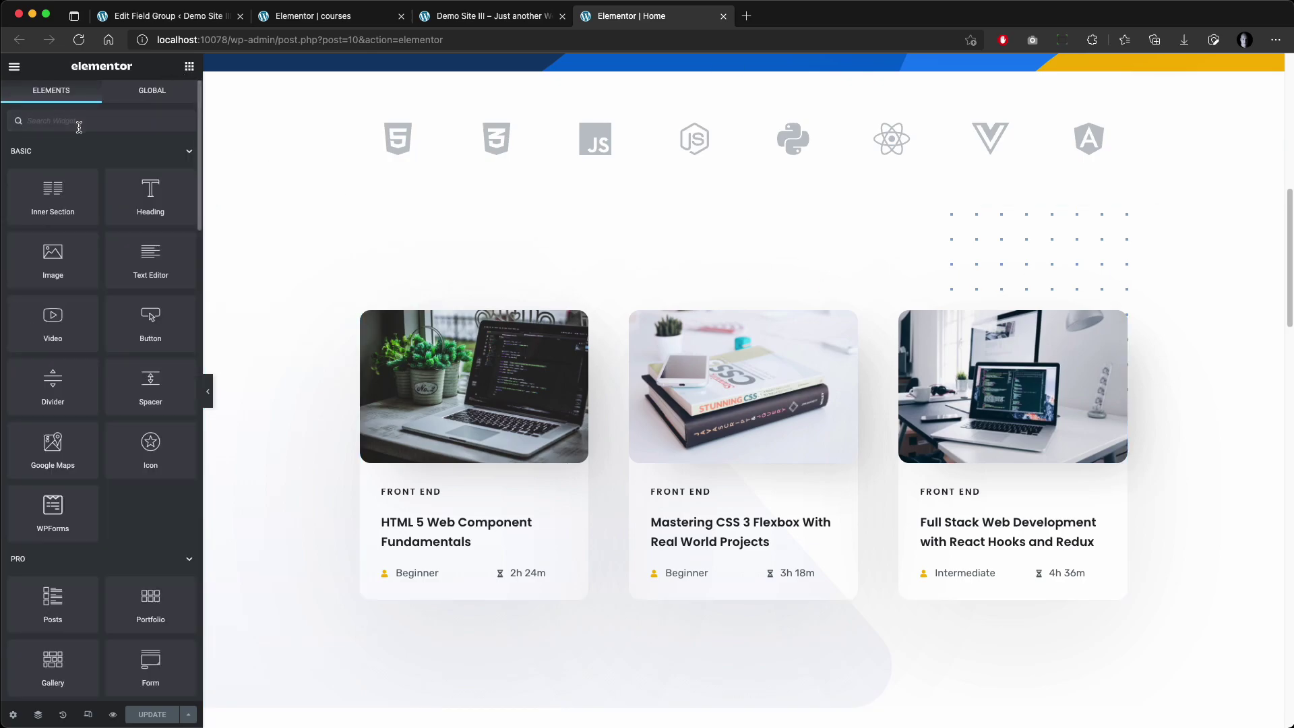
type("loo")
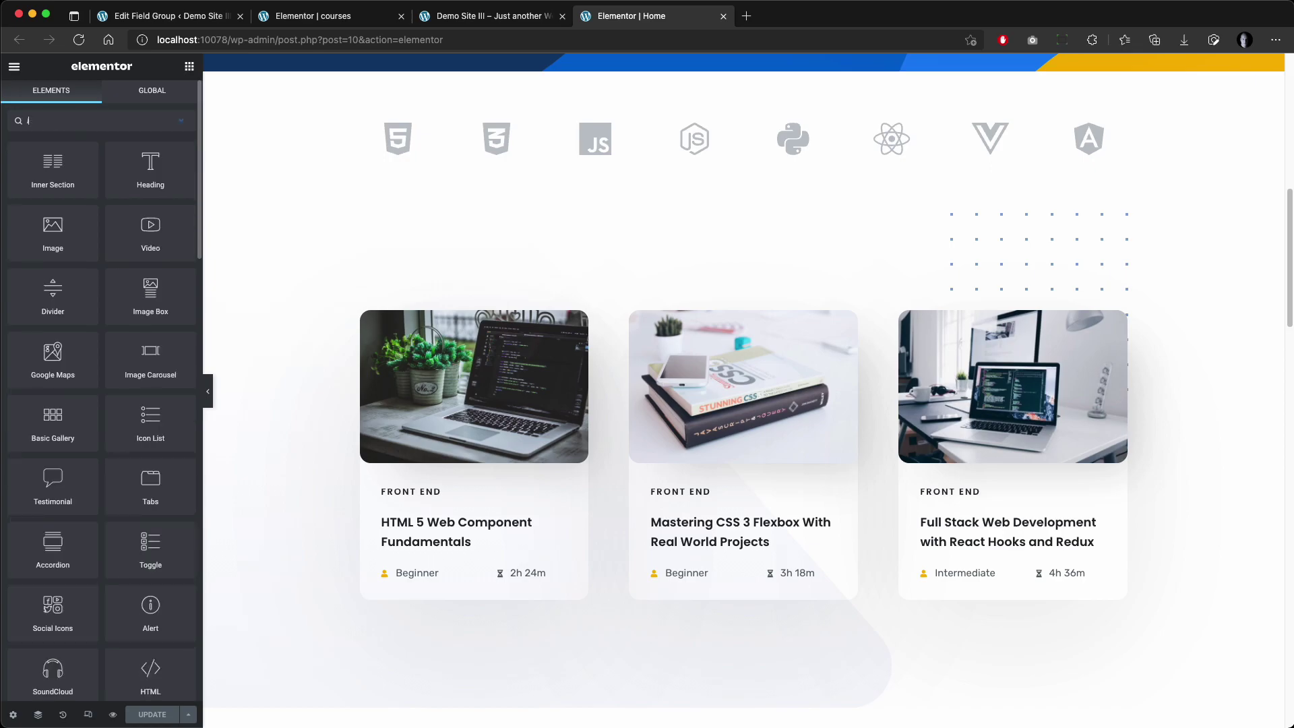
left_click_drag(132, 170, 557, 226)
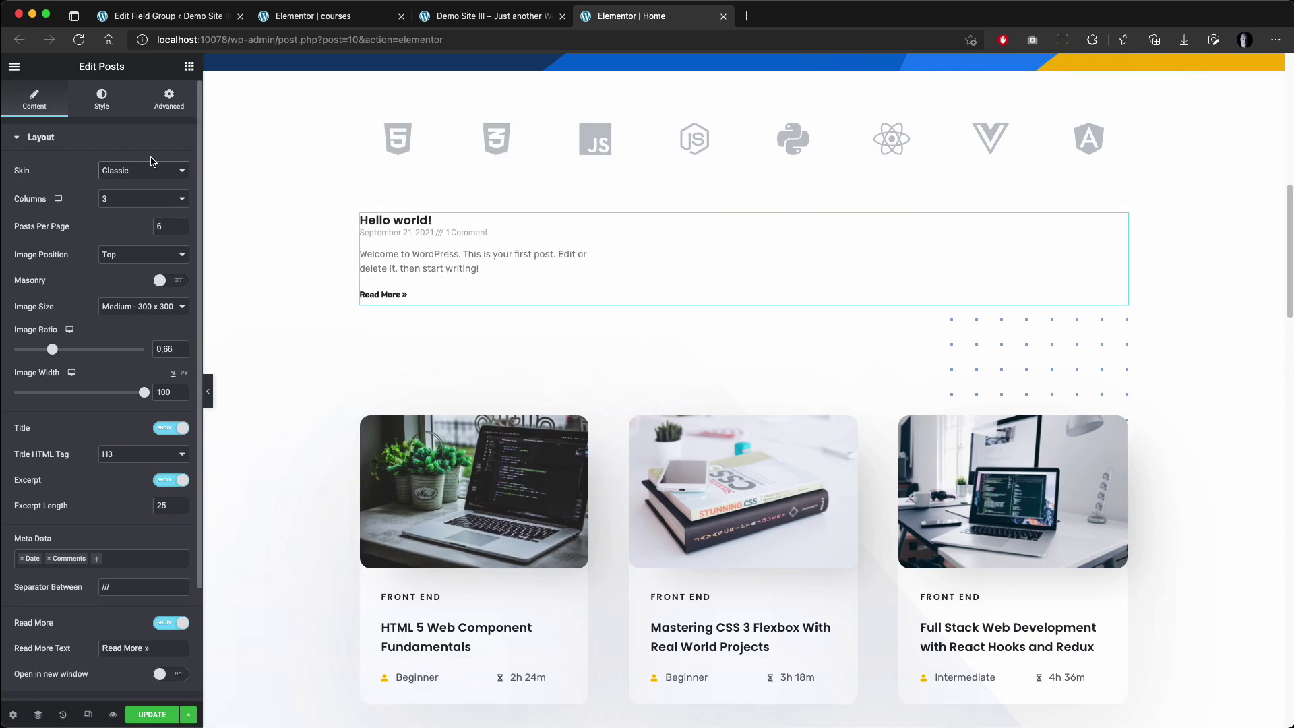
Set the Posts widget's skin to Custom with "courses loop" as the default template, and leave the custom grid option off
left_click(150, 151)
left_click(143, 138)
left_click(144, 170)
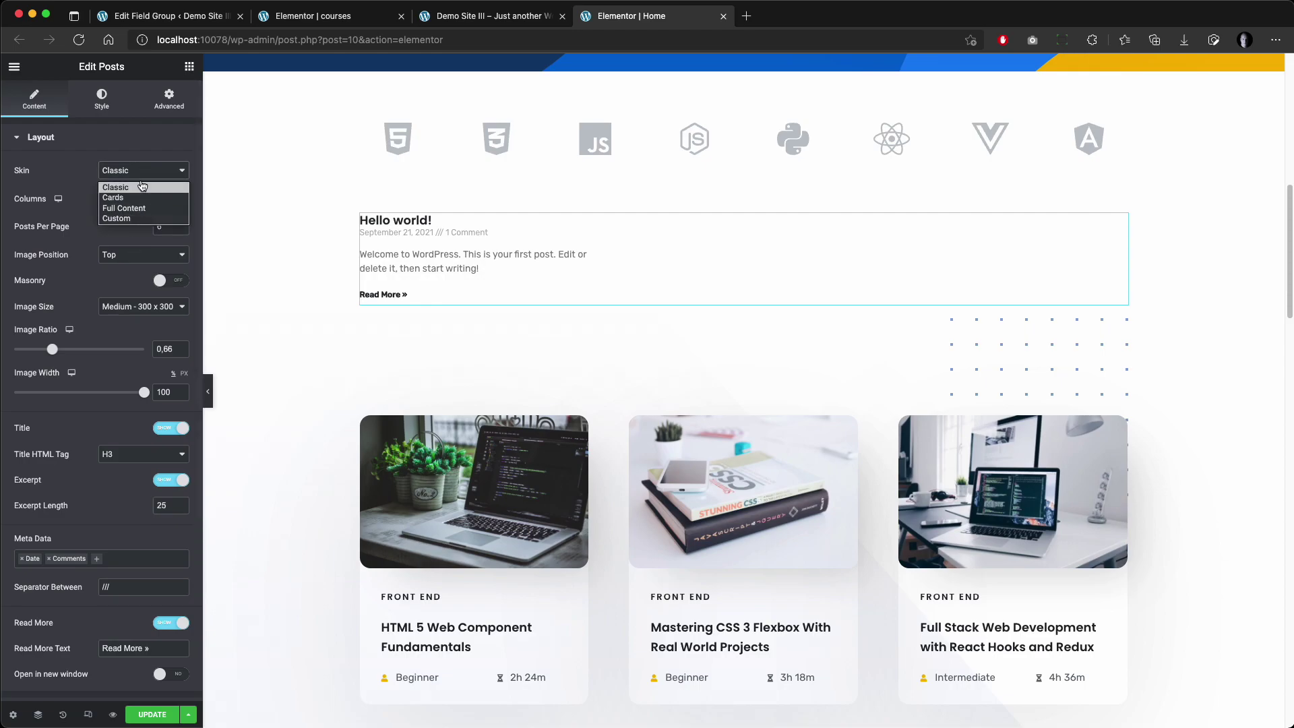
left_click(129, 218)
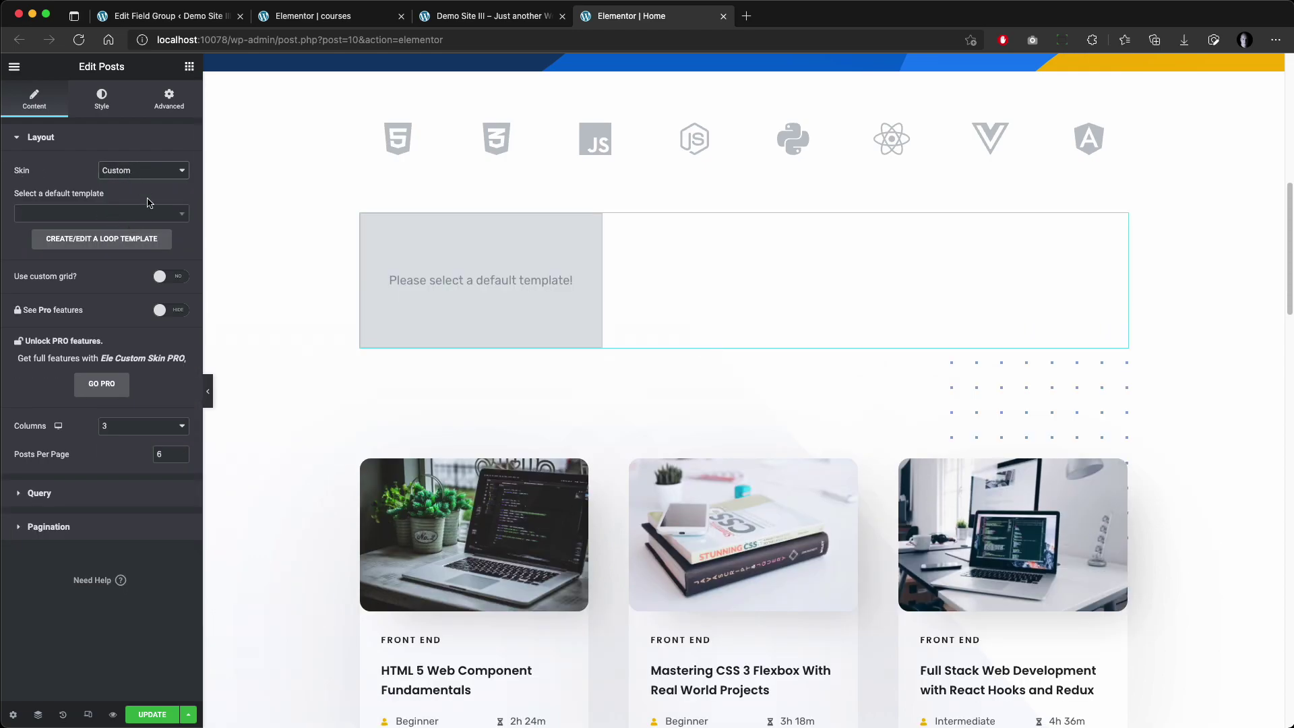
left_click(167, 220)
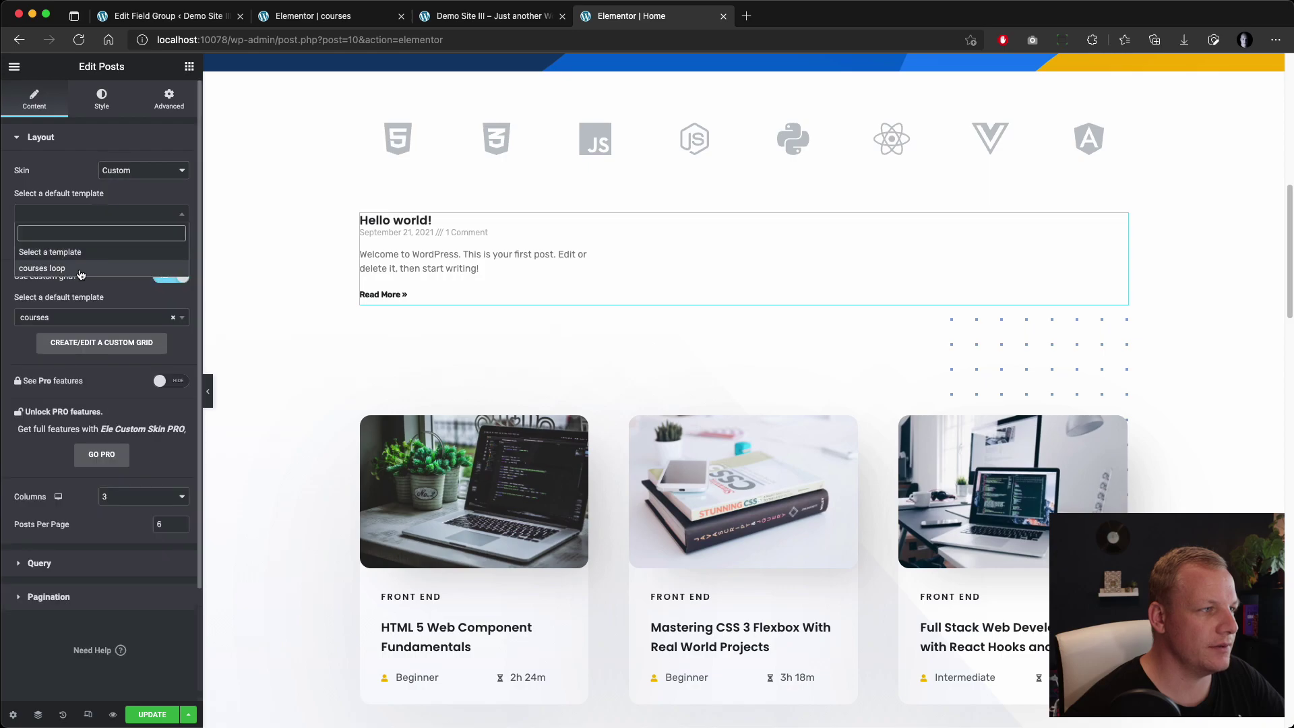
left_click(47, 268)
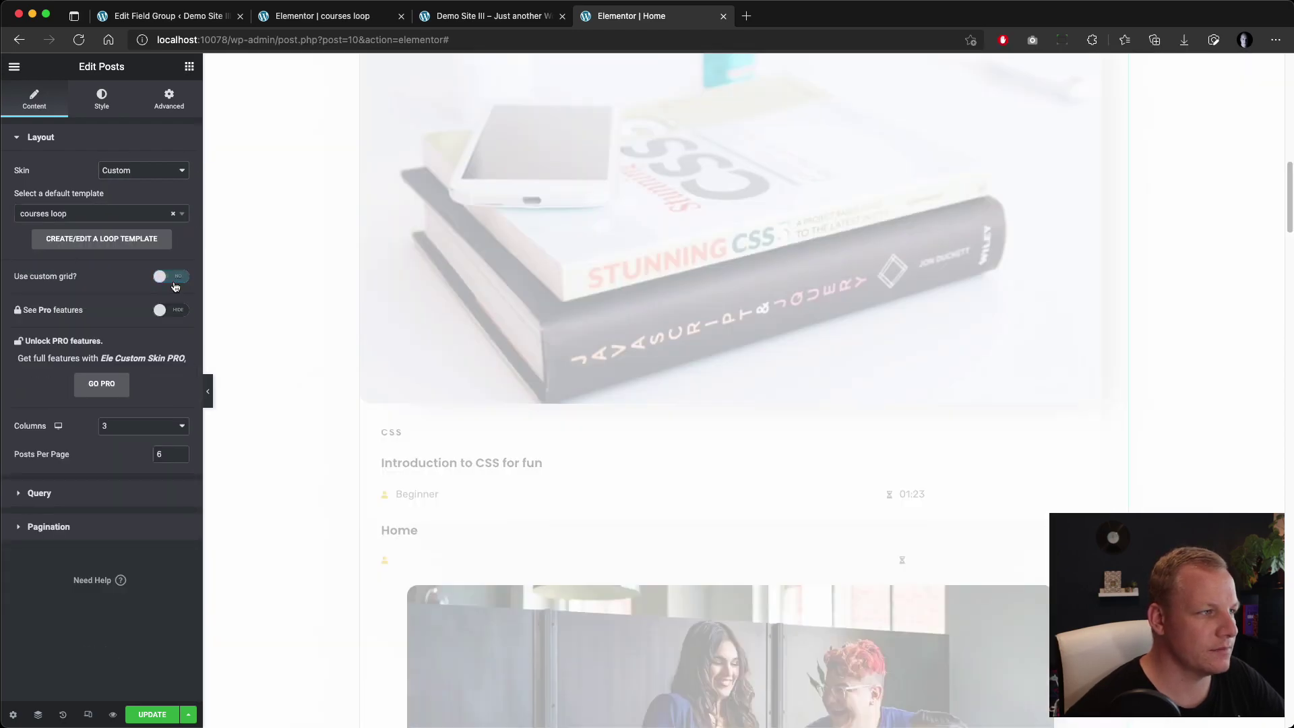
left_click(173, 278)
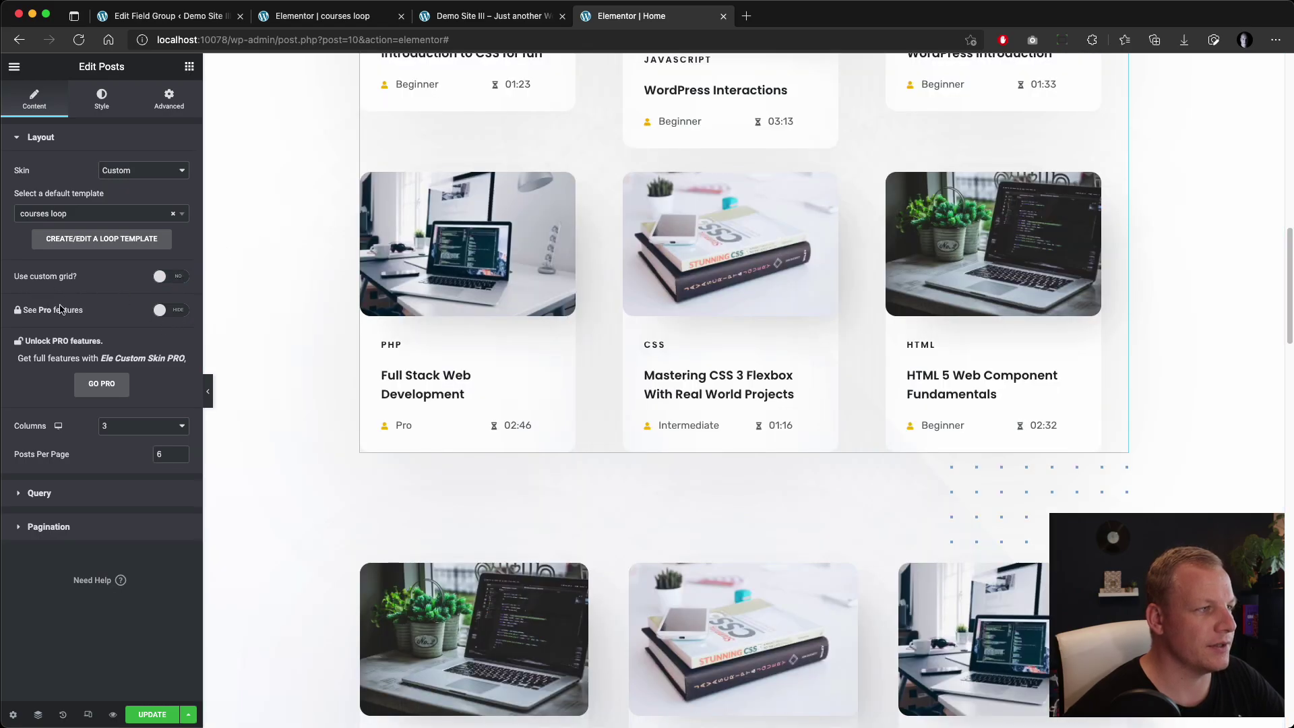
Open the "Introduction to CSS for fun" course from the courses list to review its custom fields and featured image
scroll(534, 455, "up", 5)
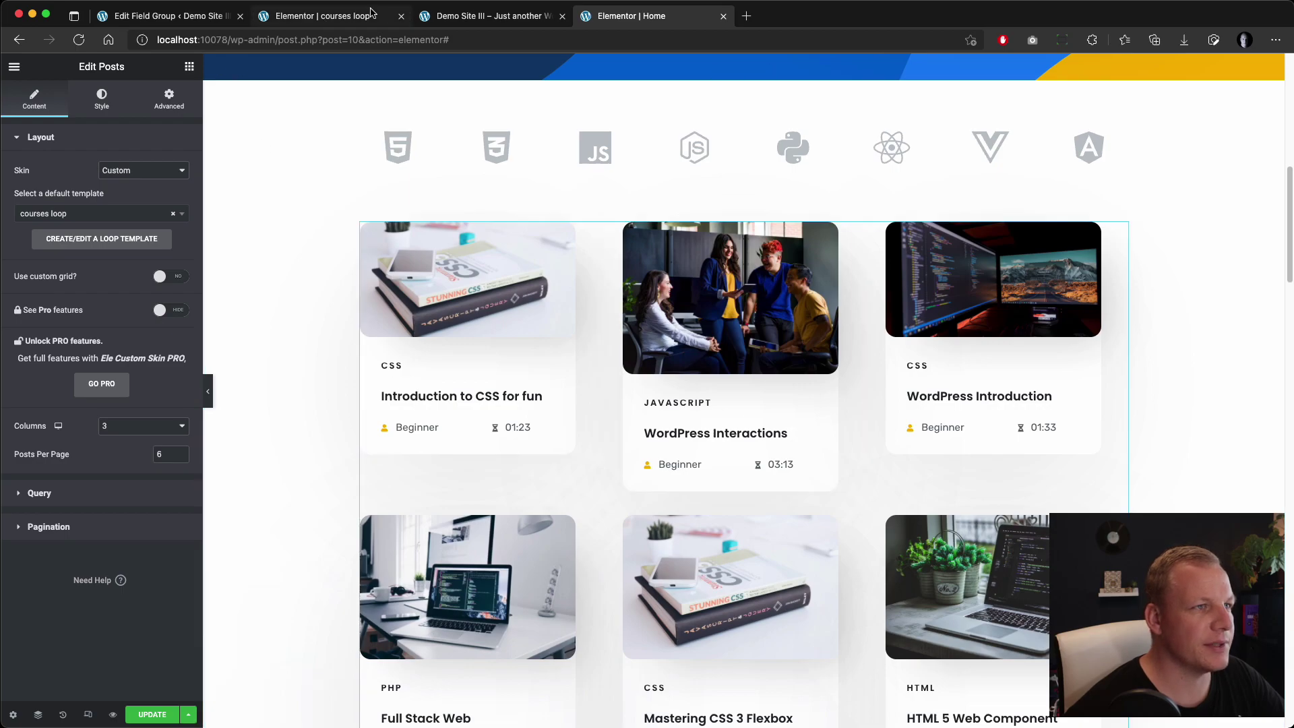
left_click(452, 18)
left_click(324, 15)
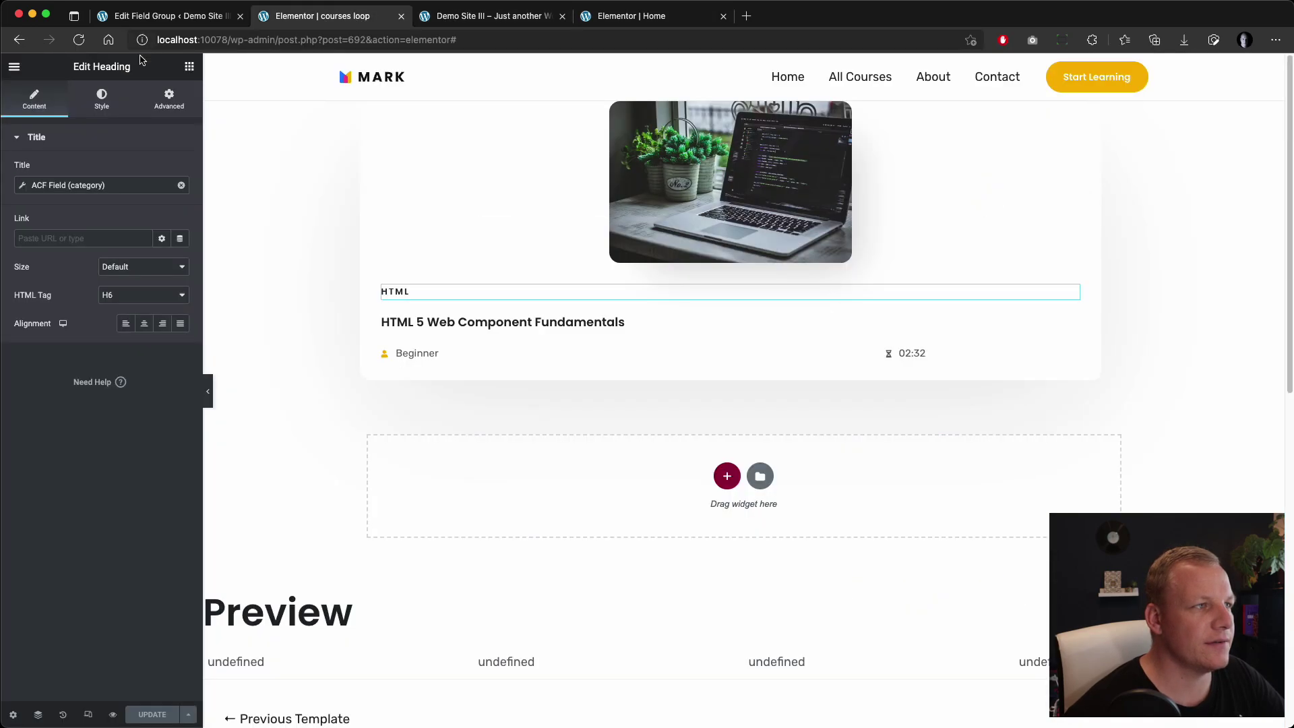
left_click(144, 18)
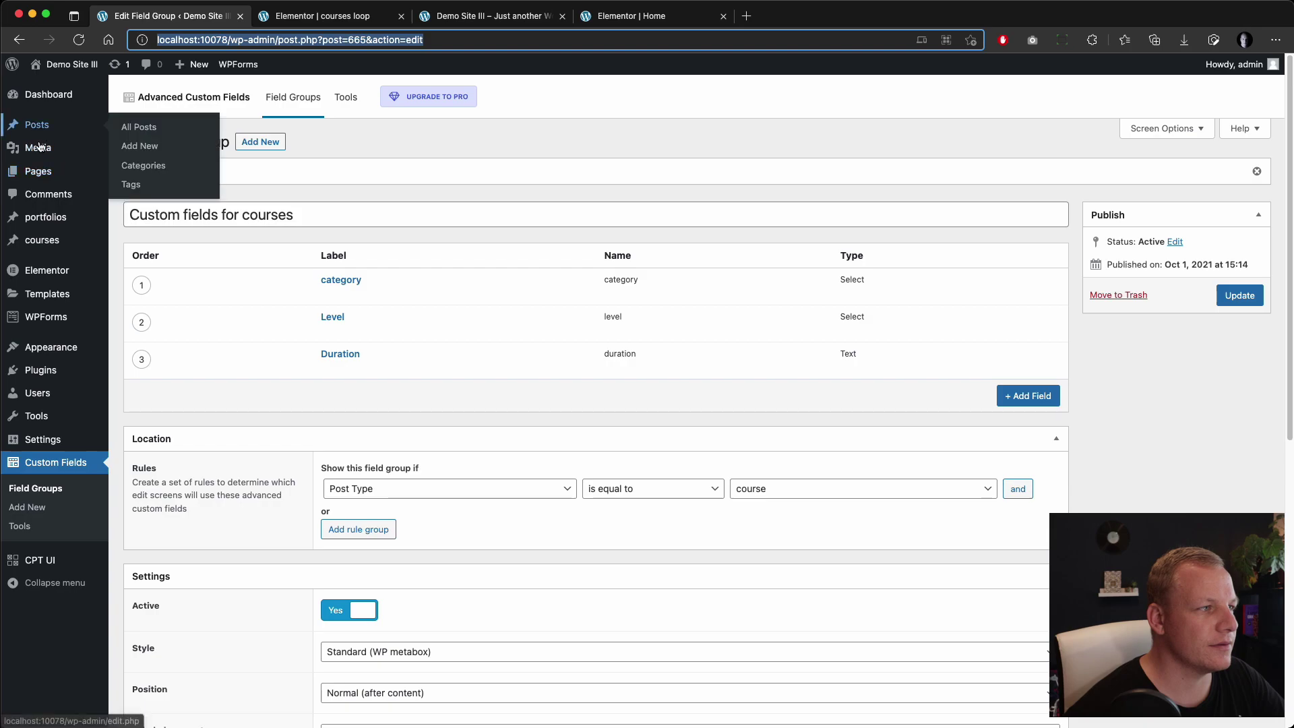
left_click(48, 242)
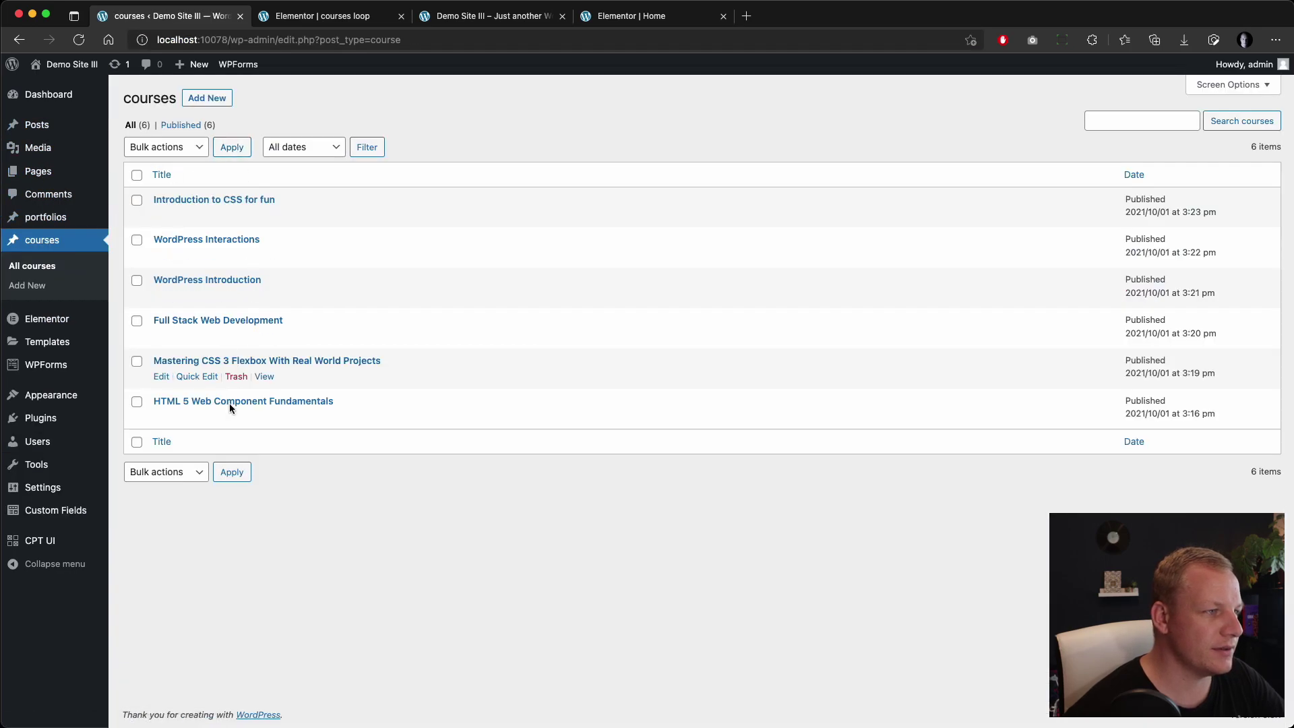
left_click(212, 199)
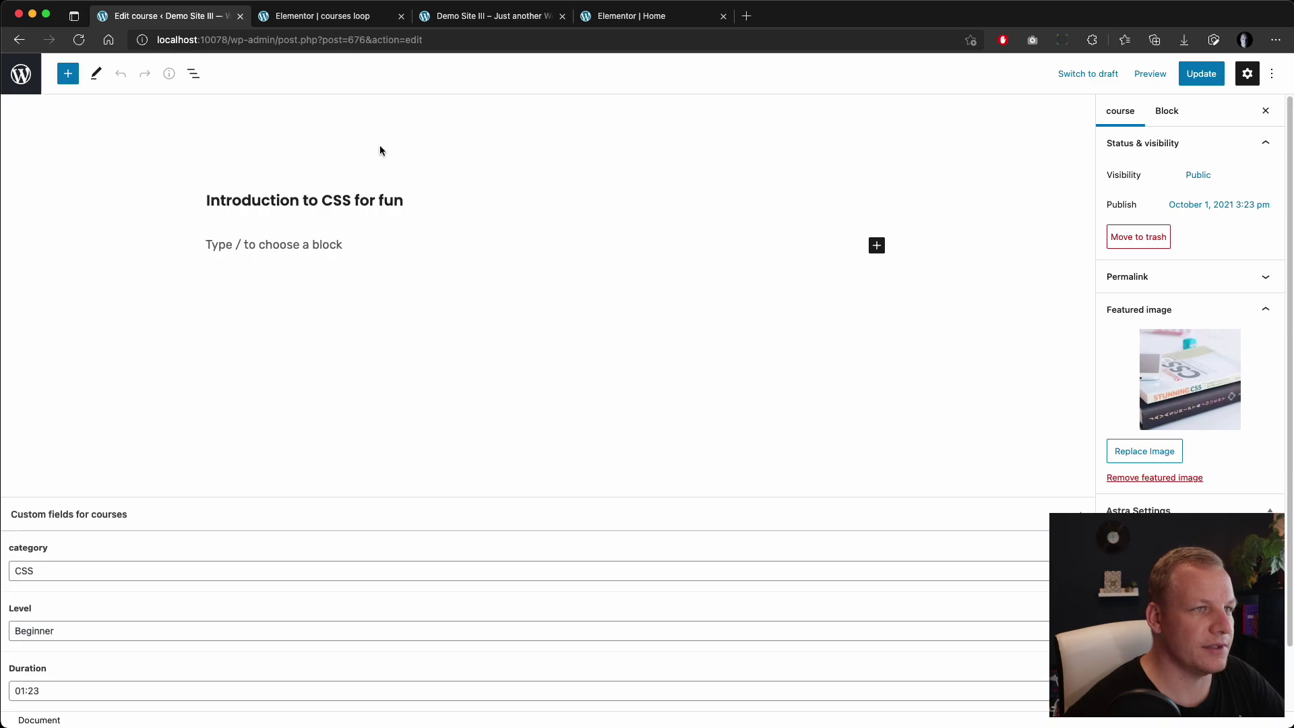
Return to the Home page's editor and examine how the image heights compare across the dynamic course cards
left_click(627, 19)
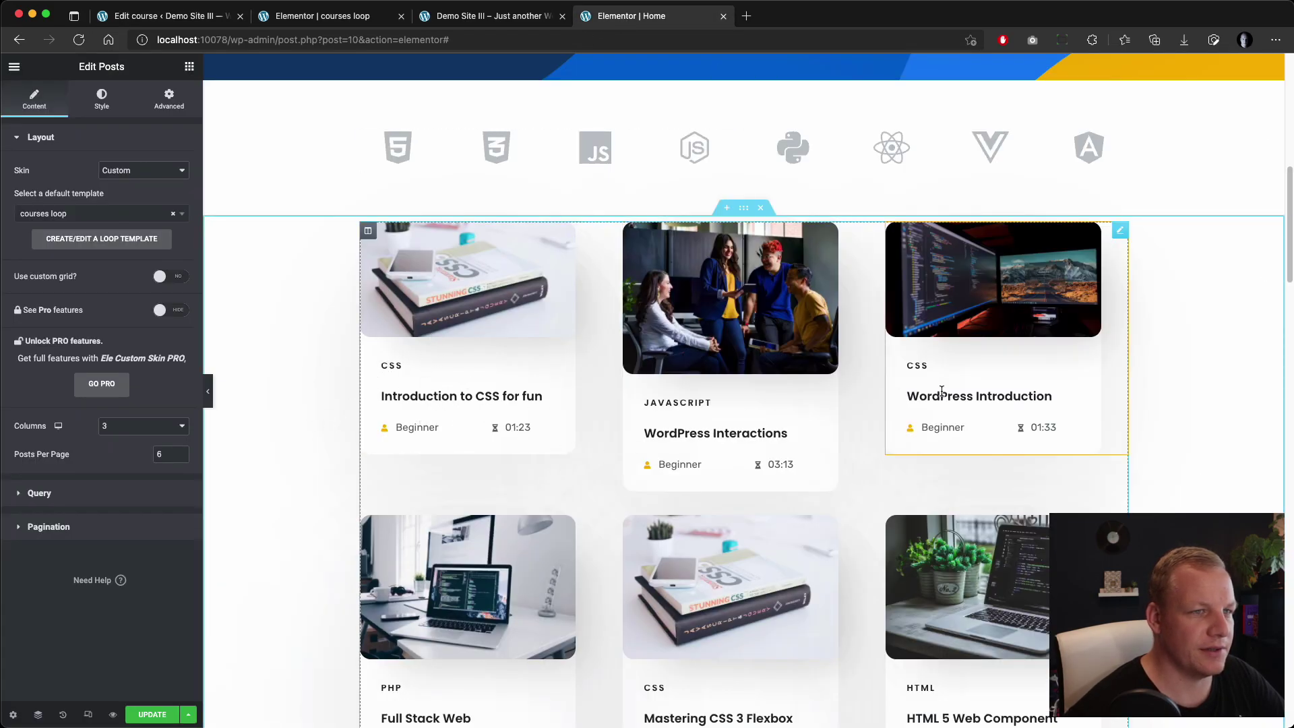
scroll(953, 422, "down", 4)
scroll(953, 422, "down", 2)
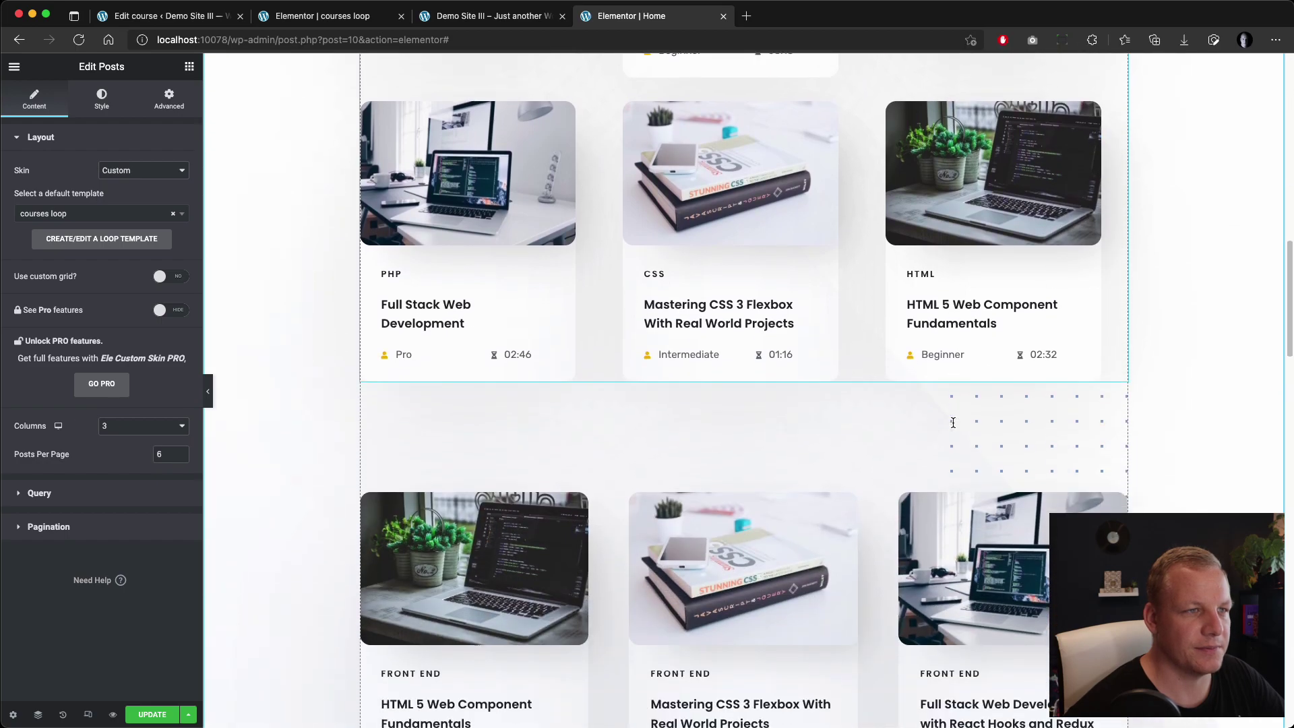
scroll(953, 423, "up", 7)
scroll(953, 422, "down", 3)
scroll(953, 423, "down", 1)
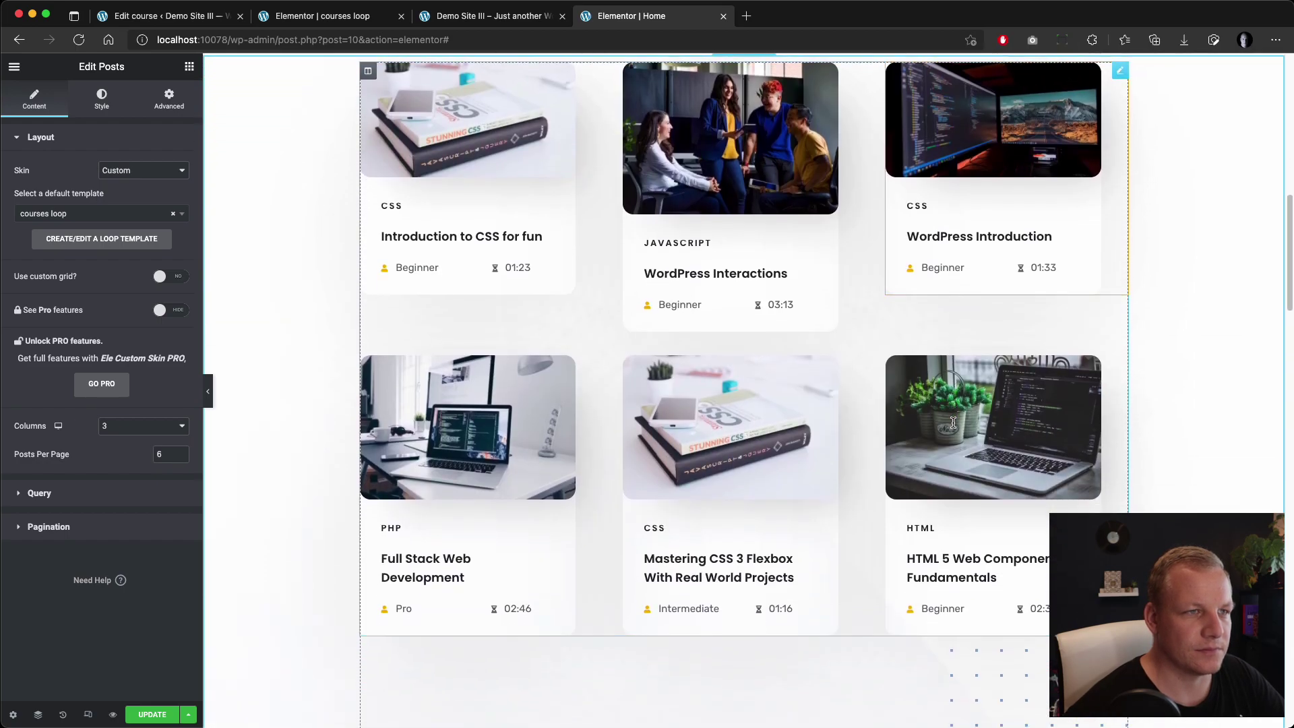
scroll(953, 422, "up", 1)
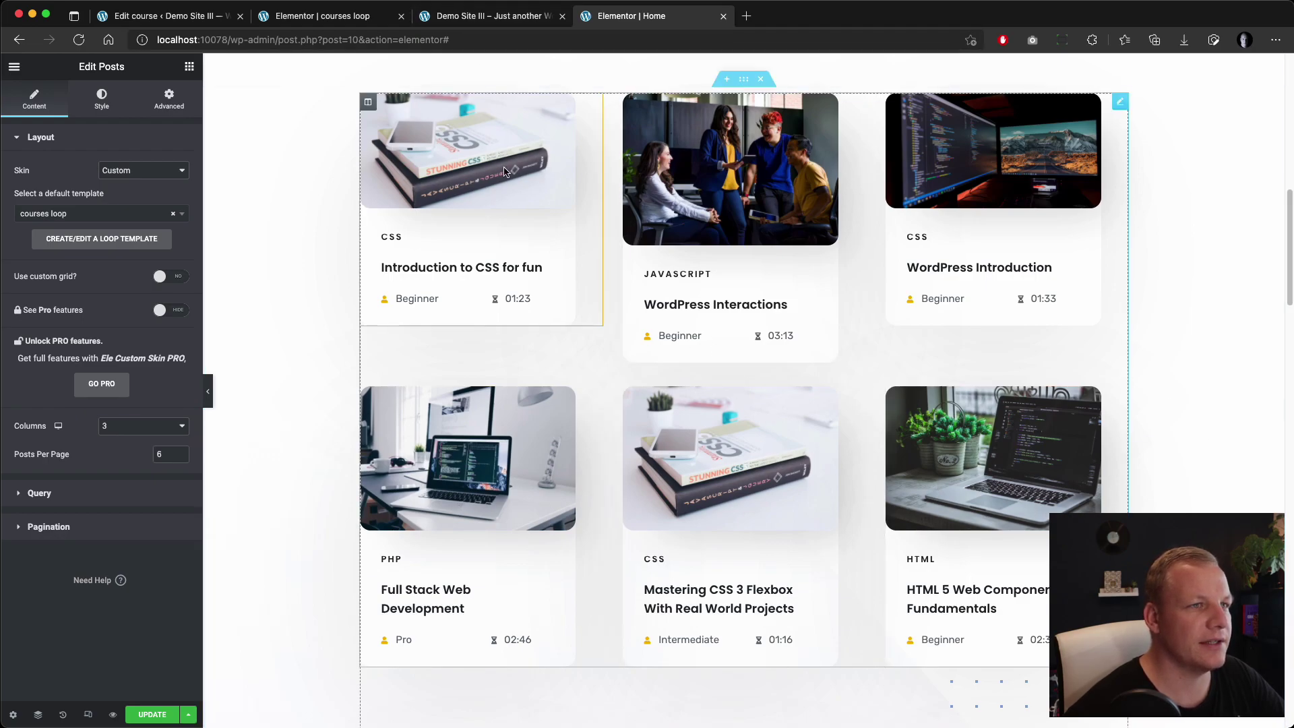
scroll(507, 178, "up", 3)
In the courses loop template, set the card image's height to about 223 px
left_click(492, 15)
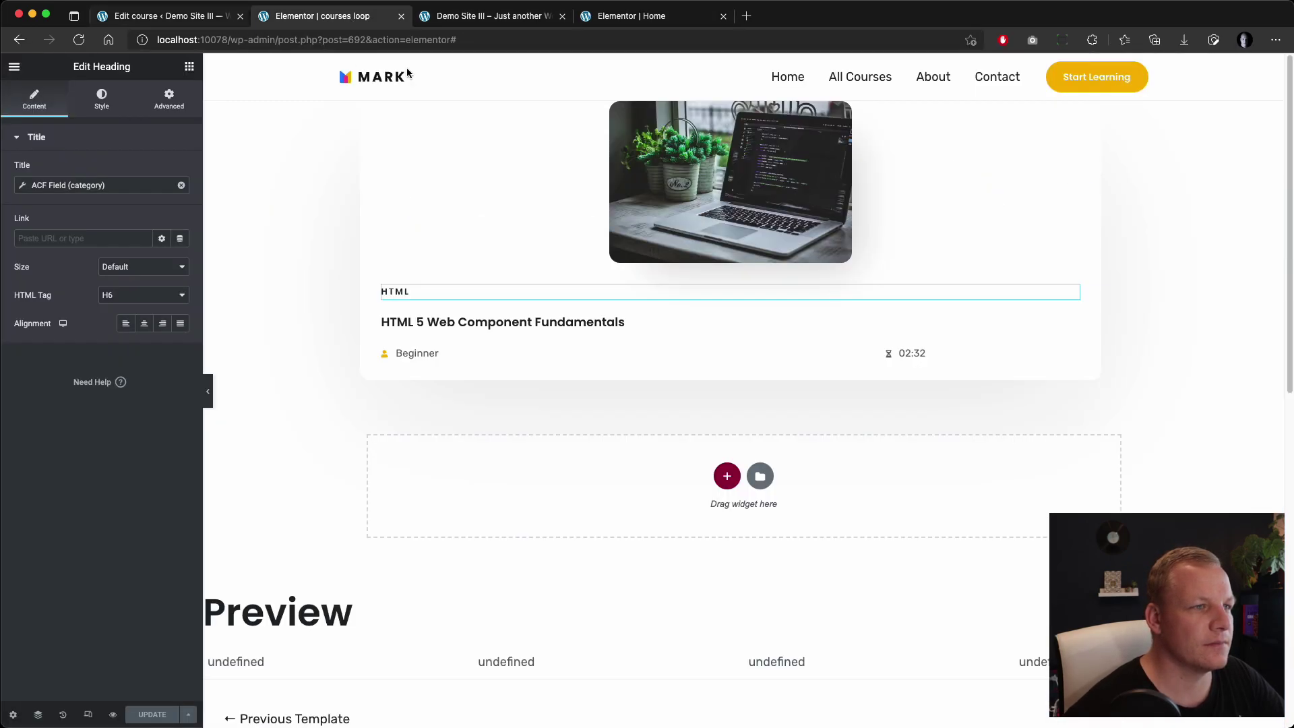
left_click(1070, 109)
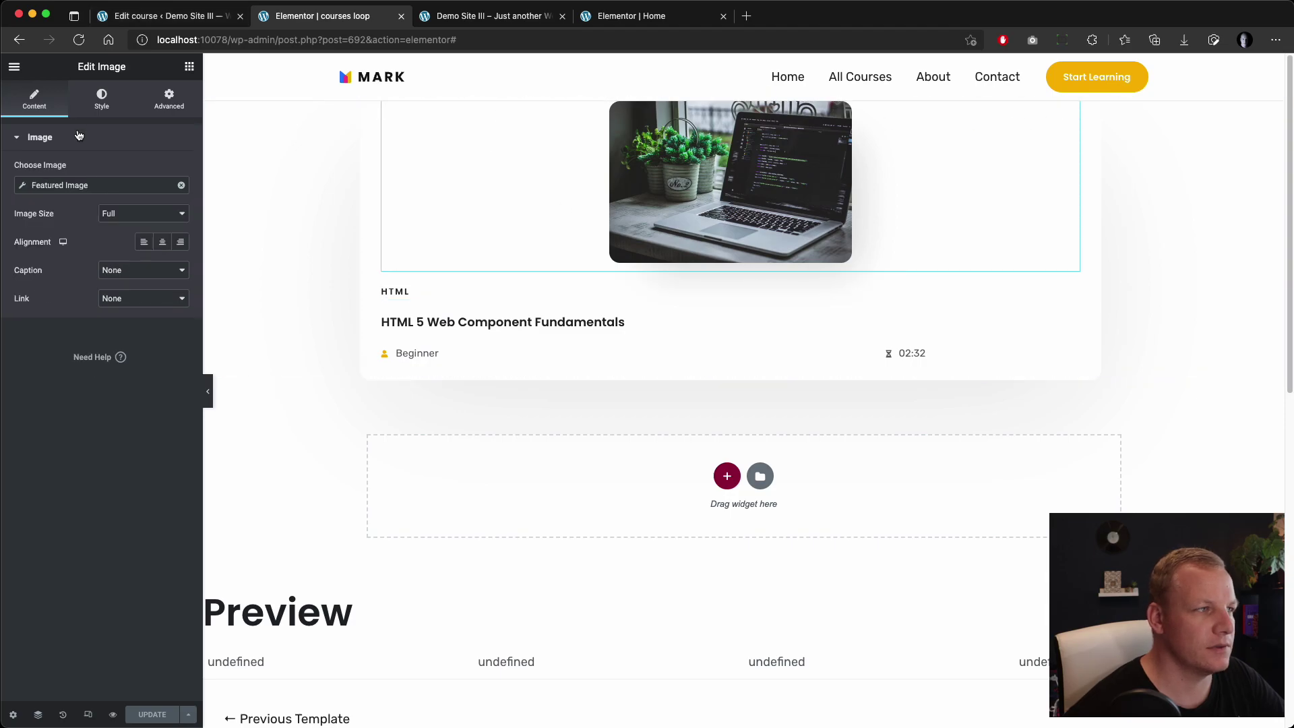
left_click(102, 98)
mouse_move(95, 271)
left_mouse_down()
mouse_move(61, 274)
mouse_move(71, 276)
left_mouse_up()
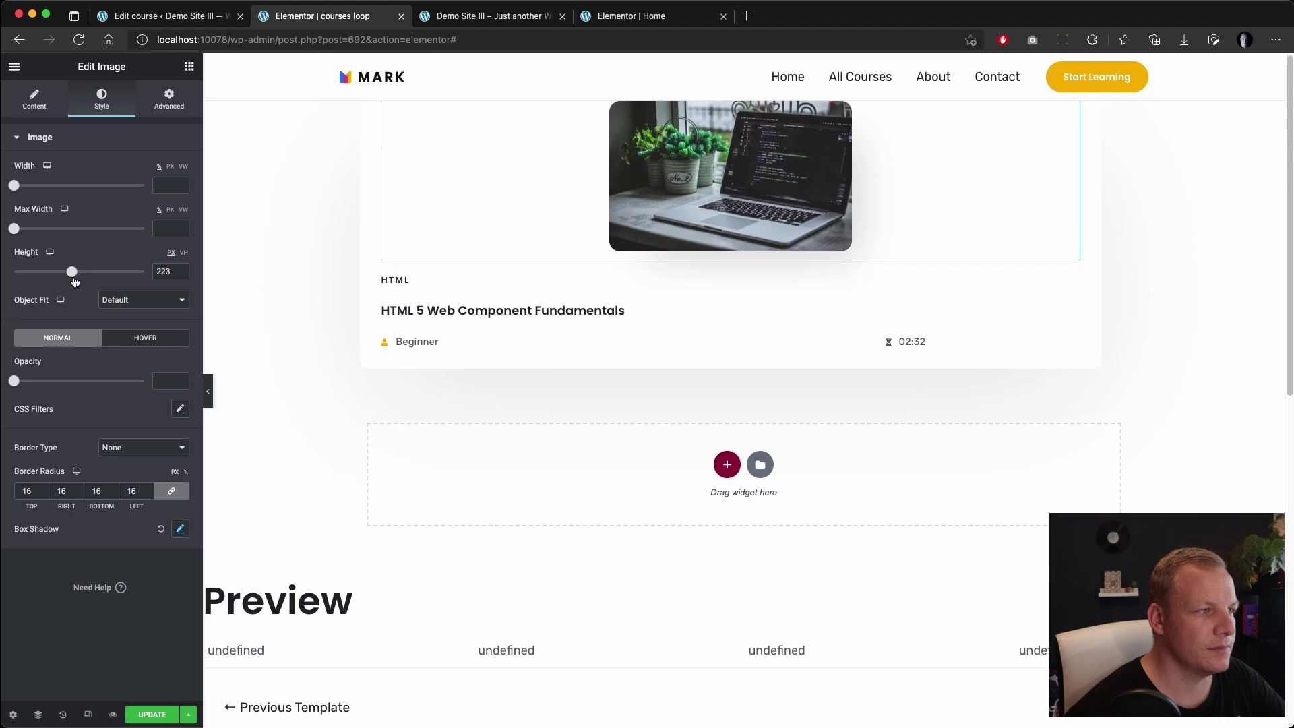
Try Fill as the card image's object fit with a height of about 241 px
left_click(136, 301)
left_click(139, 327)
left_click_drag(73, 276, 79, 278)
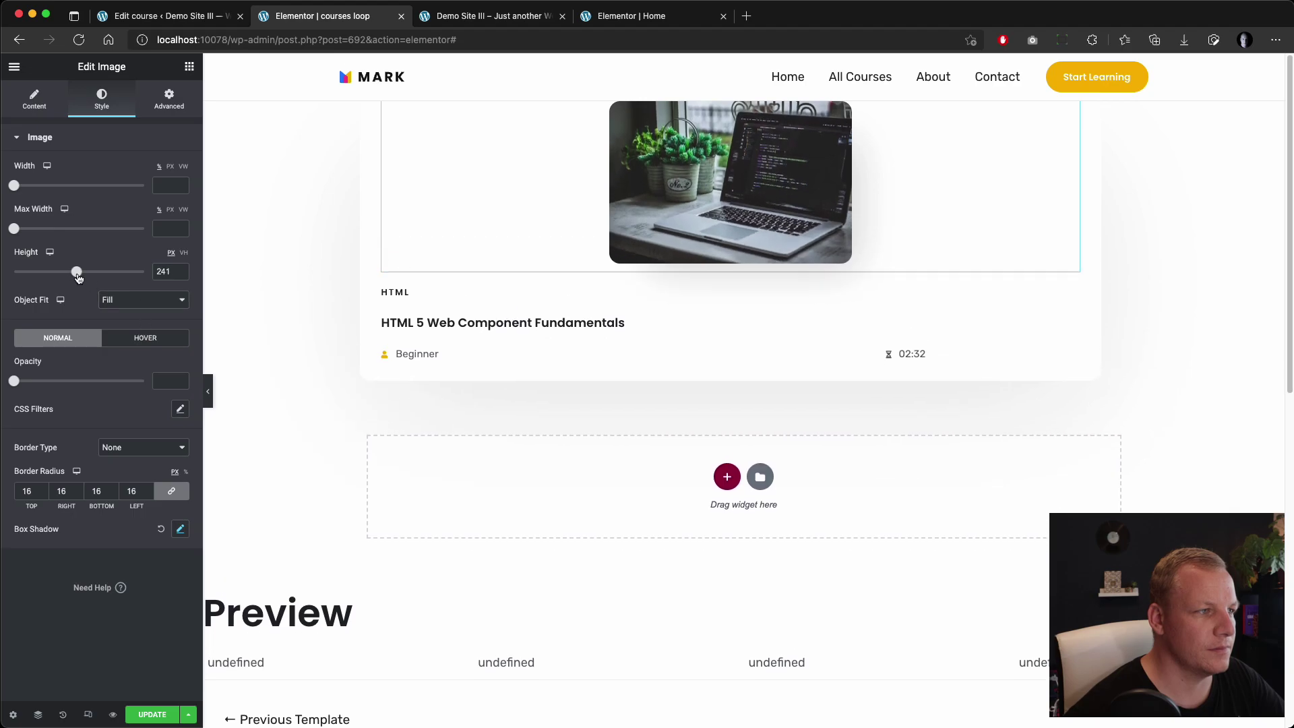
Set the card image's Object Fit to Cover and its height to 220 px
left_click(118, 301)
left_click(133, 337)
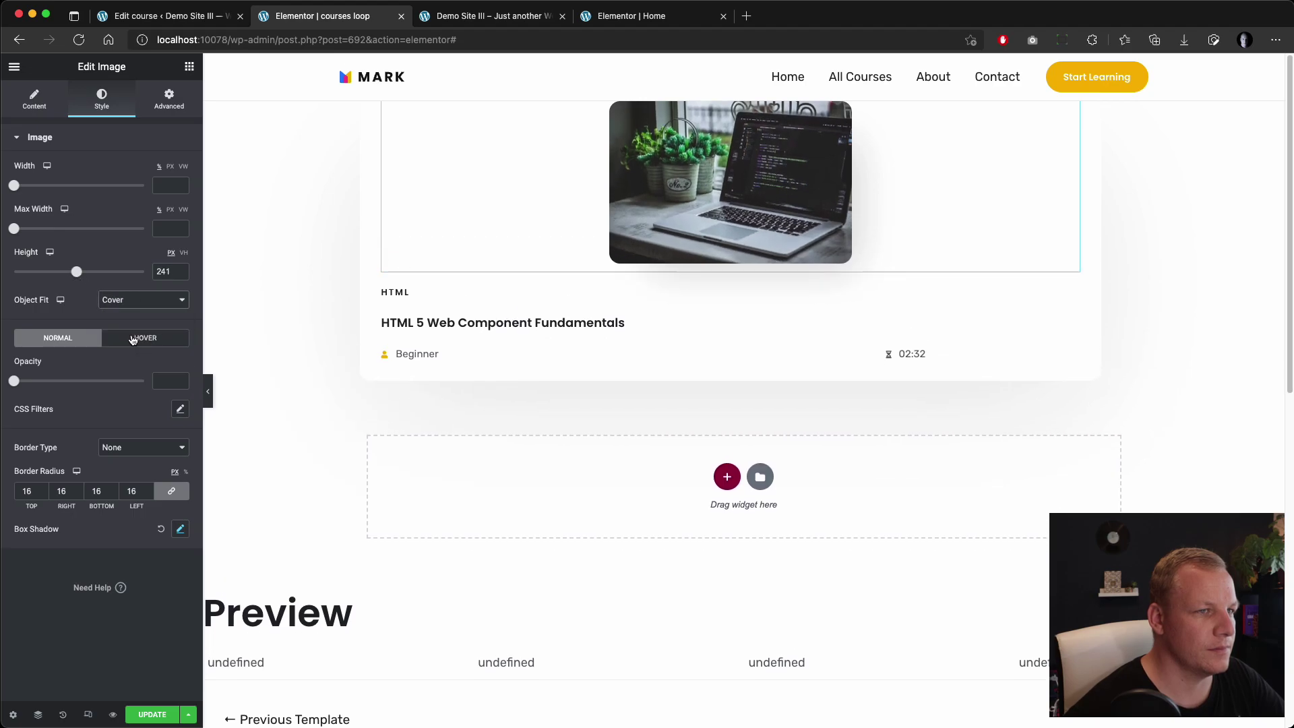
mouse_move(79, 276)
left_mouse_down()
mouse_move(67, 274)
mouse_move(89, 274)
mouse_move(65, 274)
left_mouse_up()
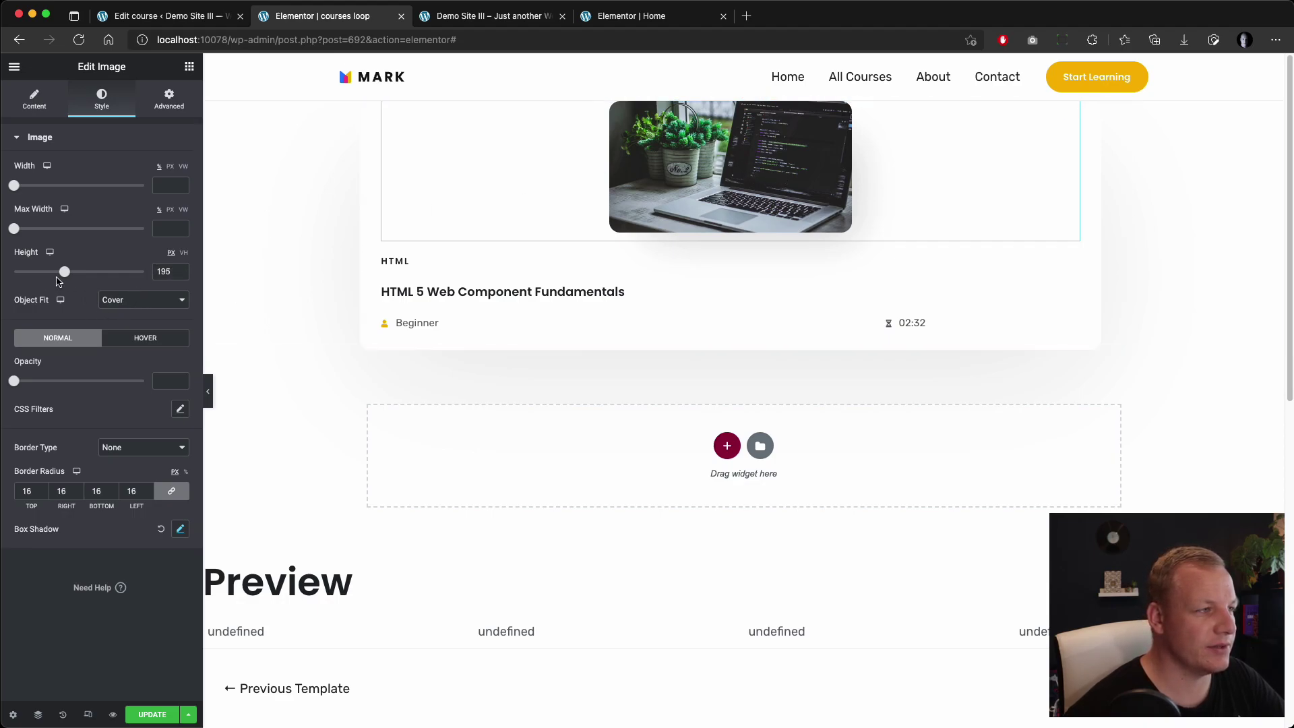
left_click_drag(64, 275, 71, 273)
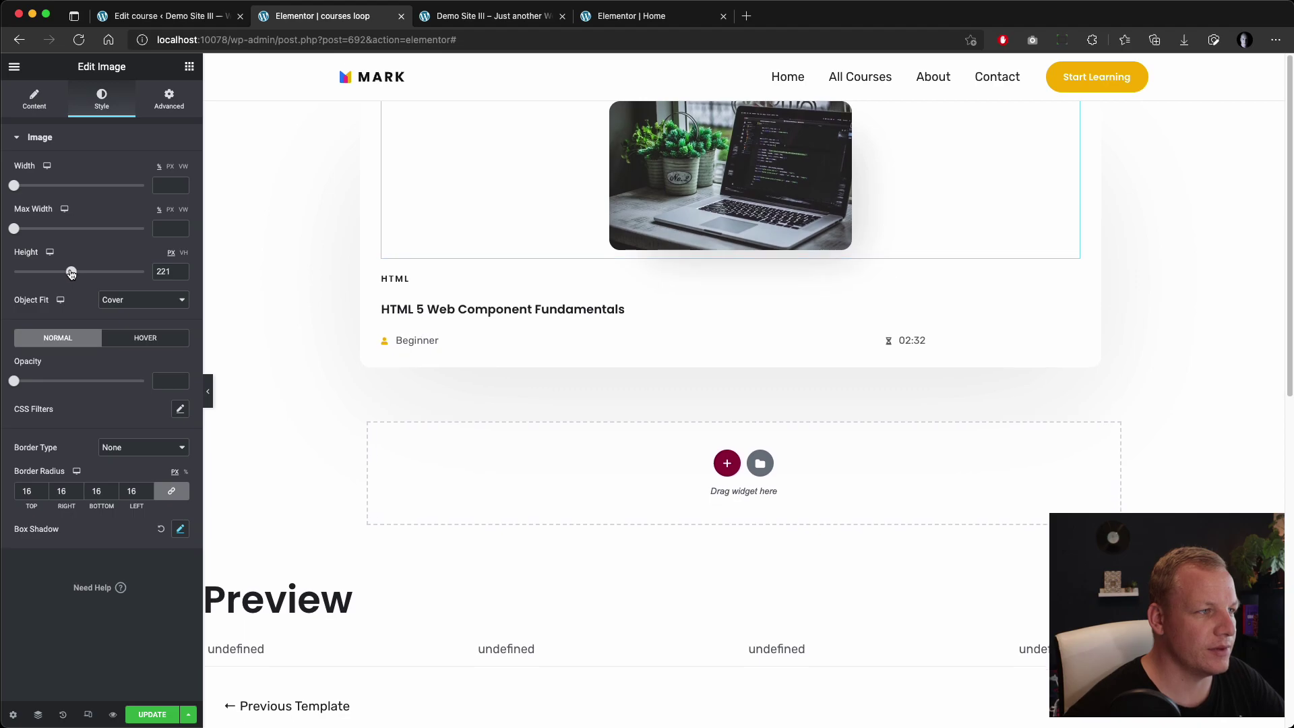
left_click(179, 276)
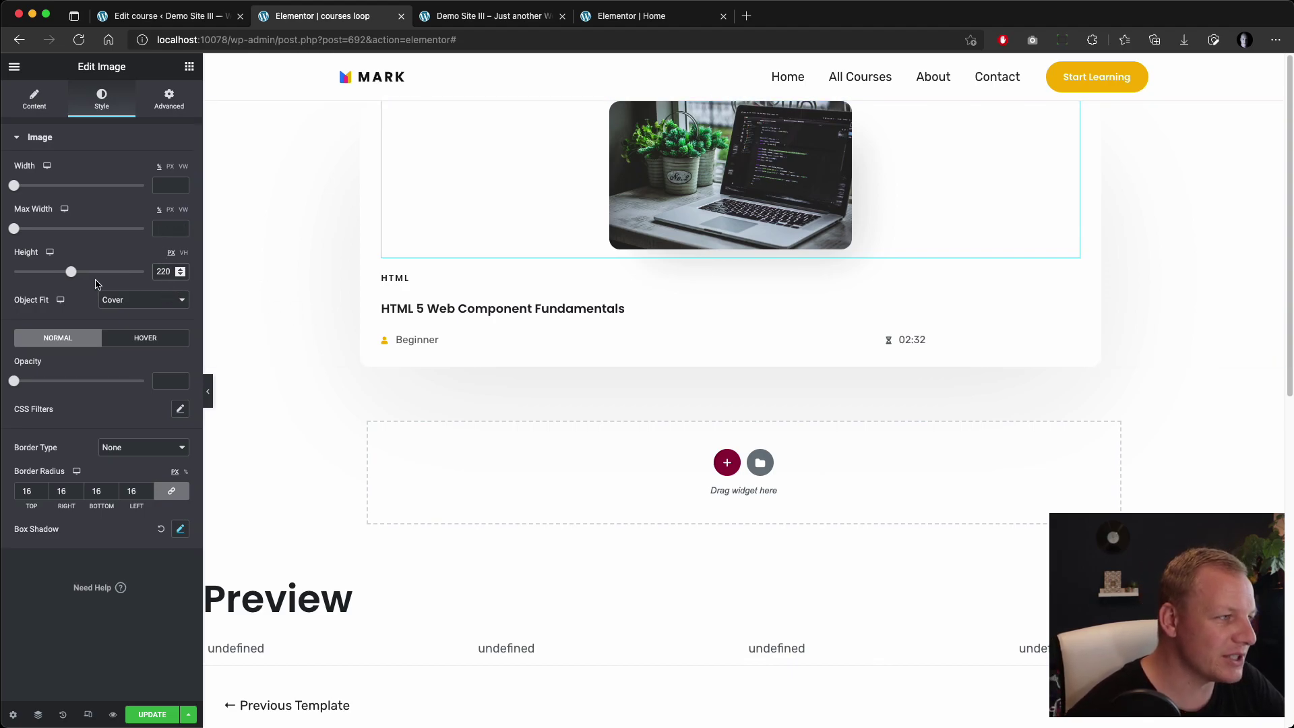
left_click(153, 305)
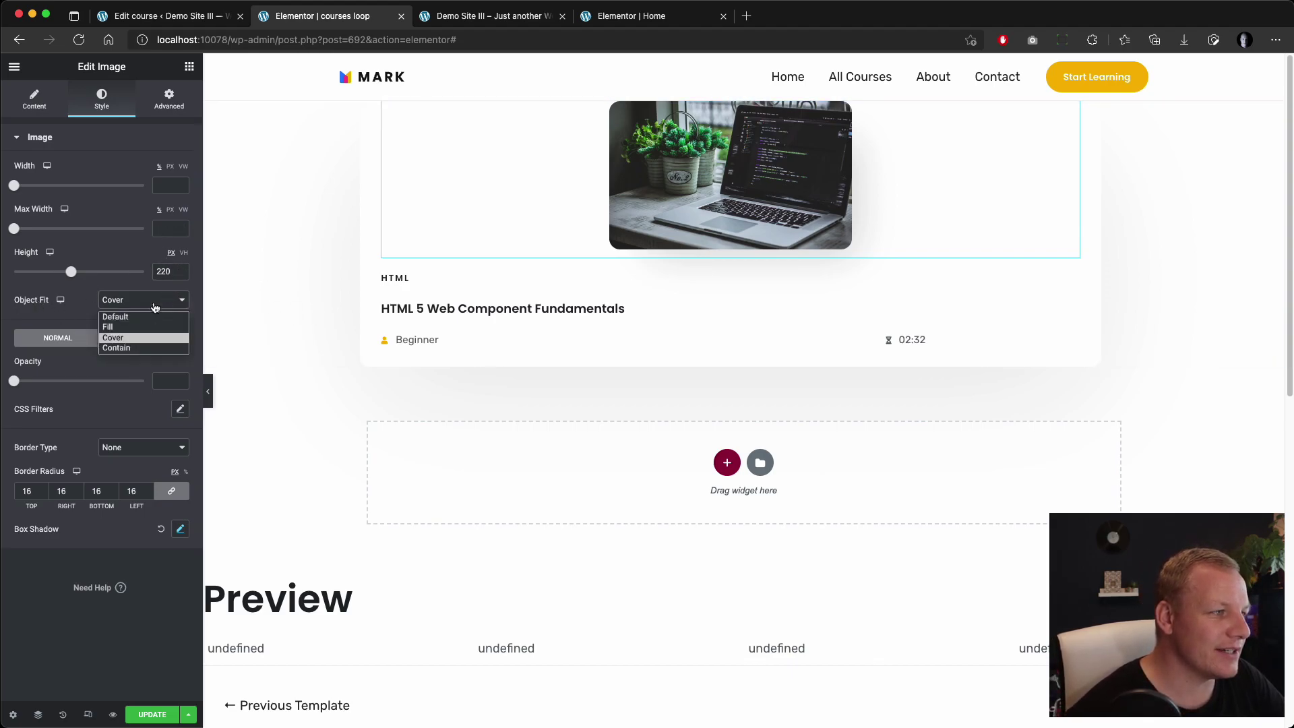
left_click(146, 338)
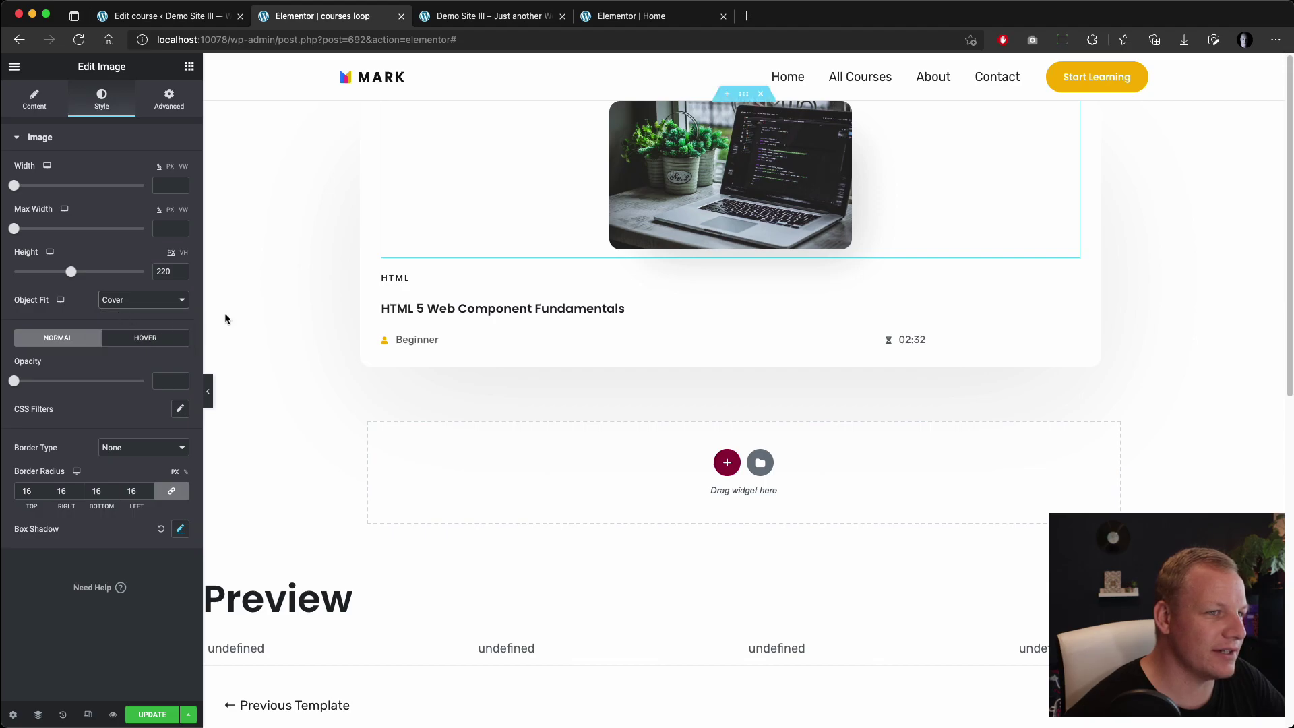
Try the Default object fit with a 310 px height on the card image, and return it to 220 px with Cover
left_click(136, 301)
left_click(128, 316)
mouse_move(71, 272)
left_mouse_down()
mouse_move(55, 273)
mouse_move(106, 275)
mouse_move(96, 278)
left_mouse_up()
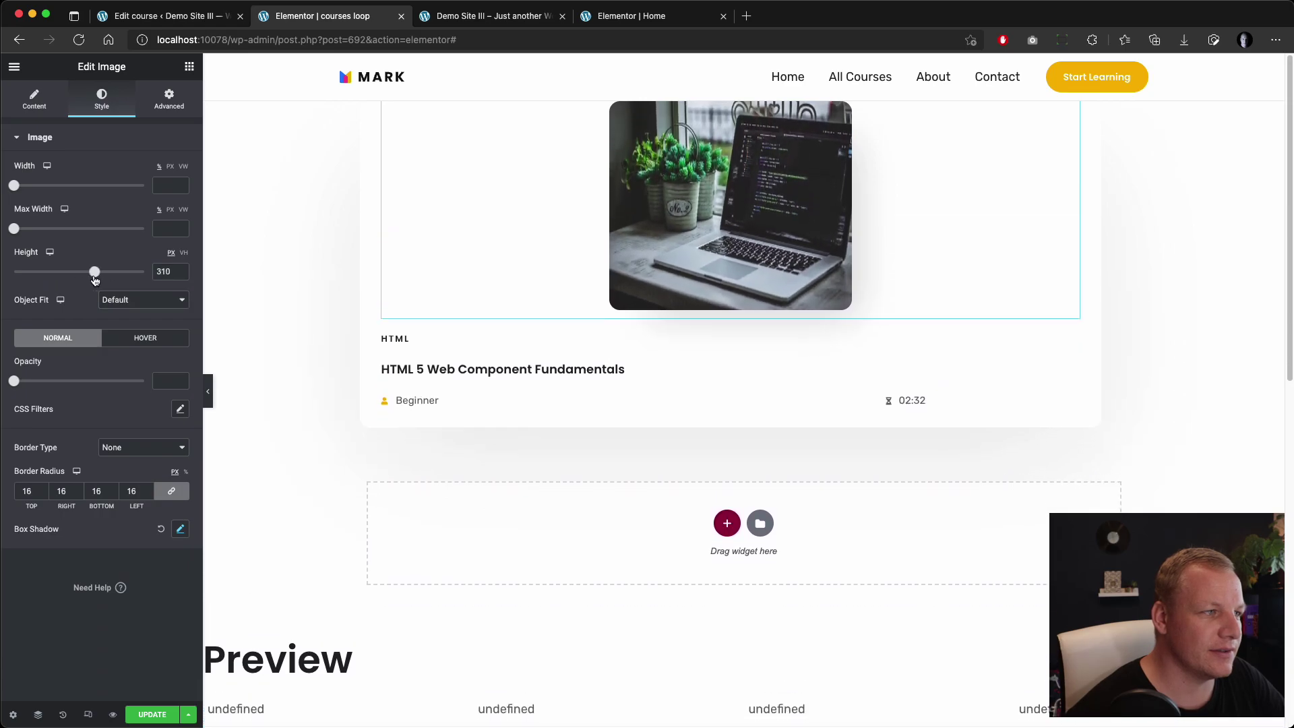
double_click(172, 276)
type("20")
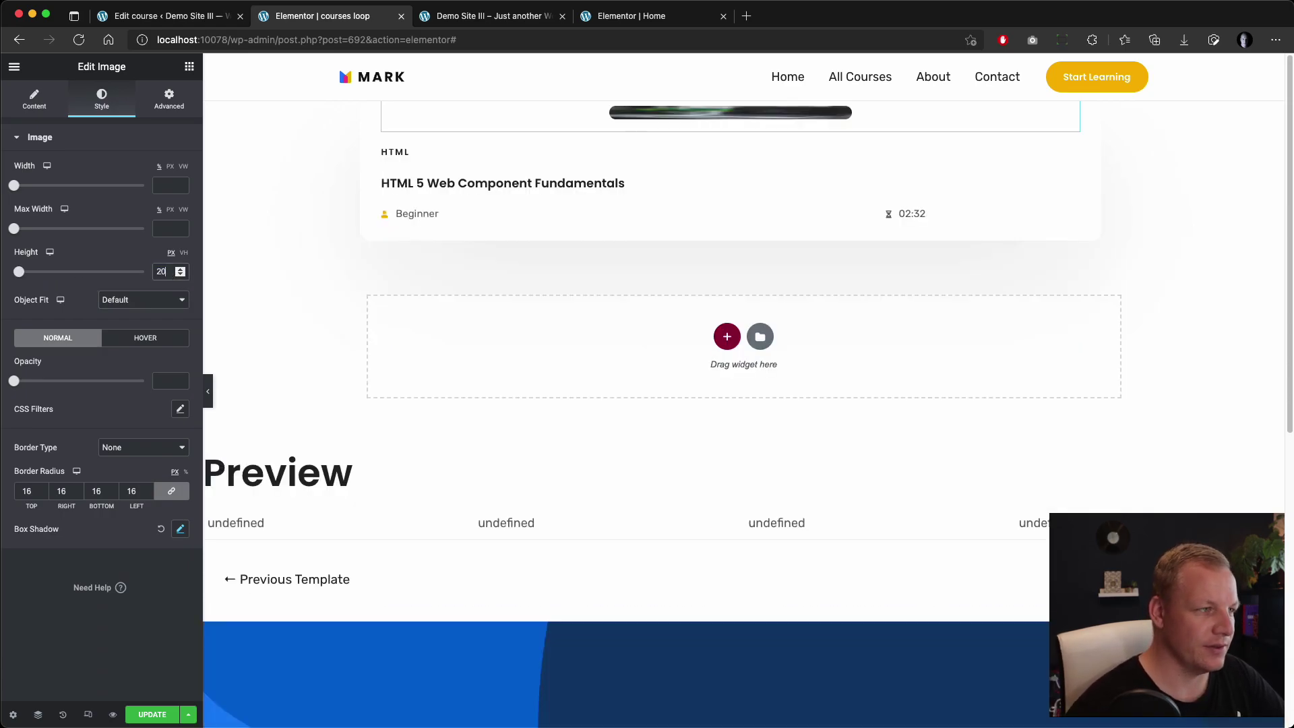
key("BackSpace")
type("20")
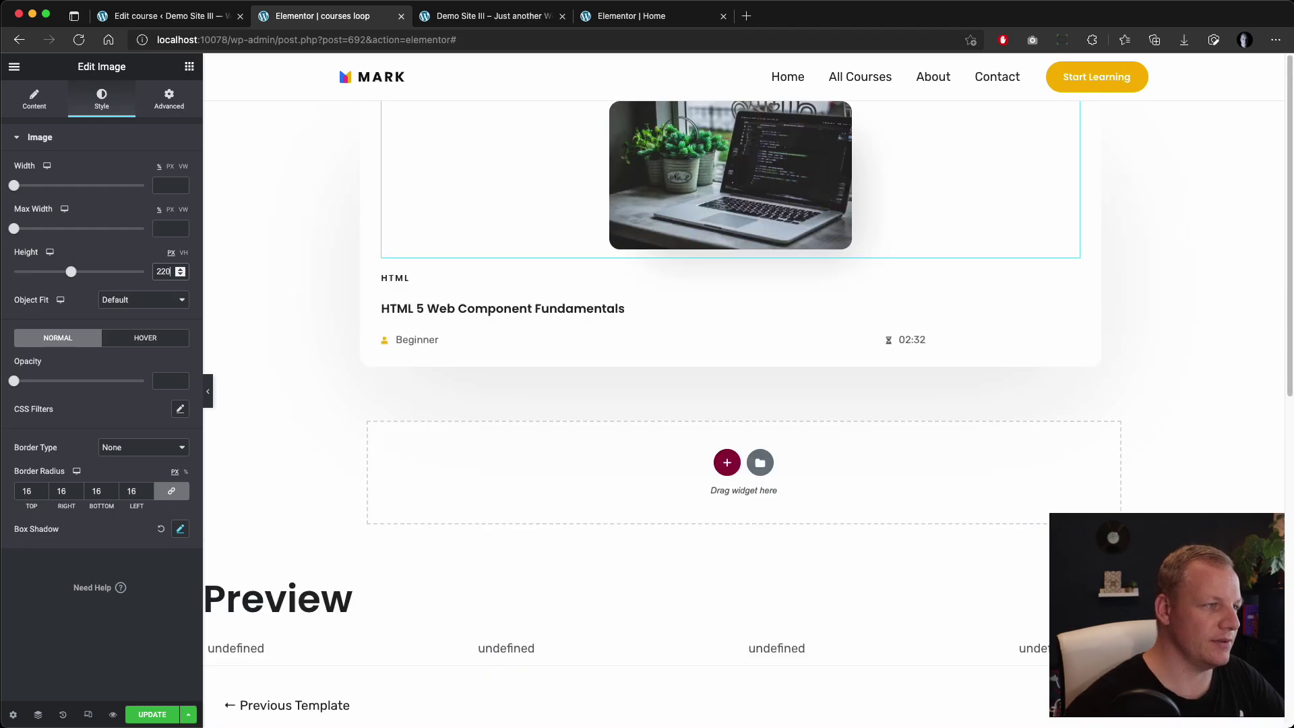
left_click(154, 301)
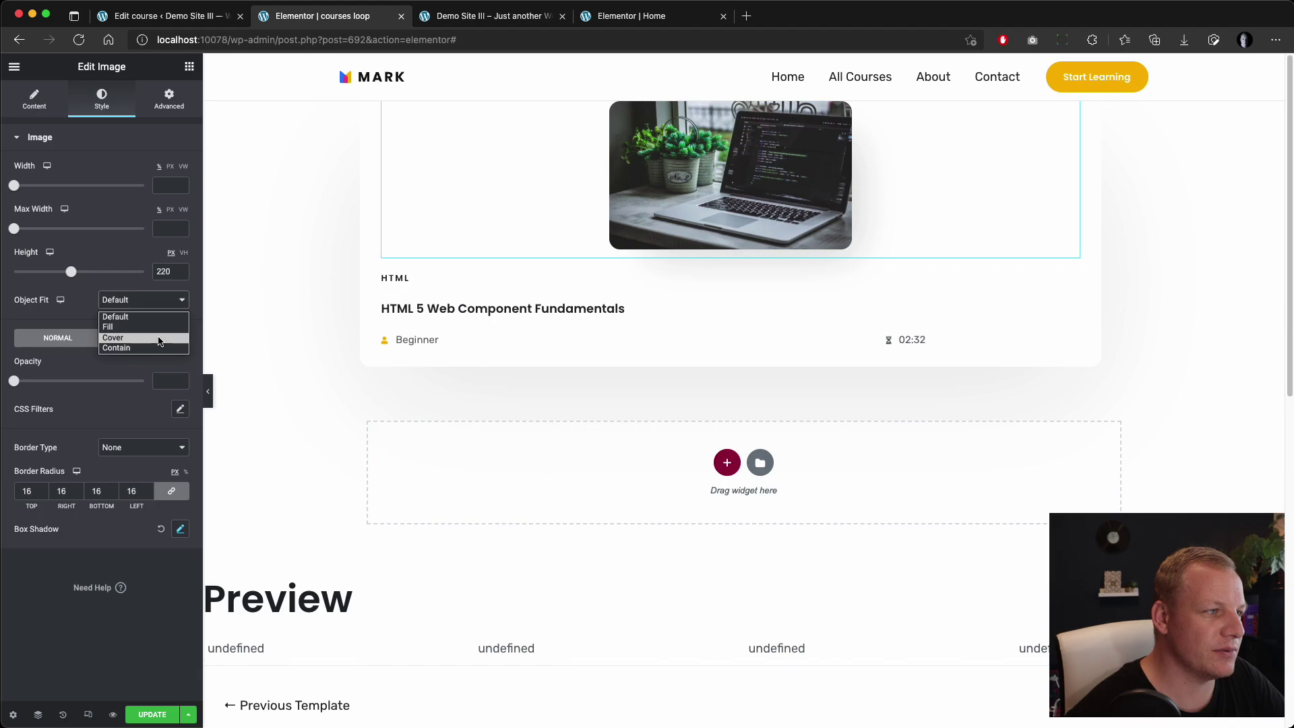
left_click(160, 338)
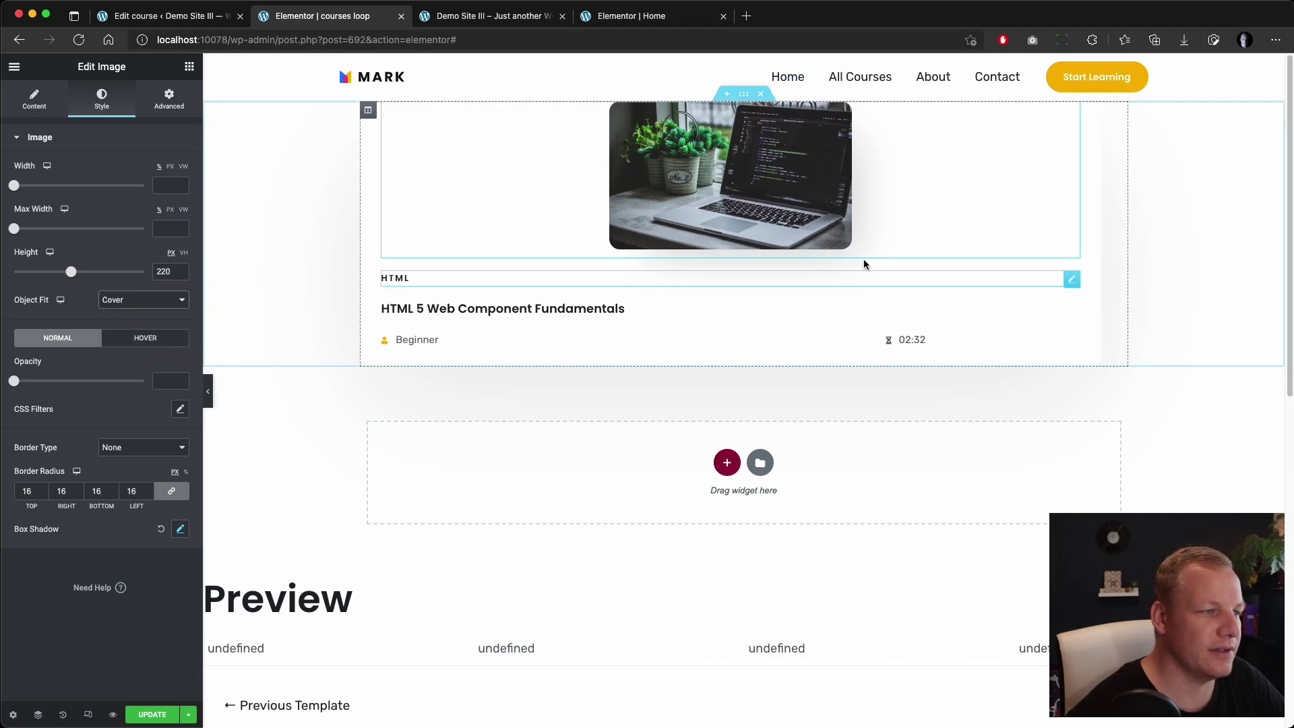
Save the courses loop template without a display condition and reload the published Home page
left_click(178, 716)
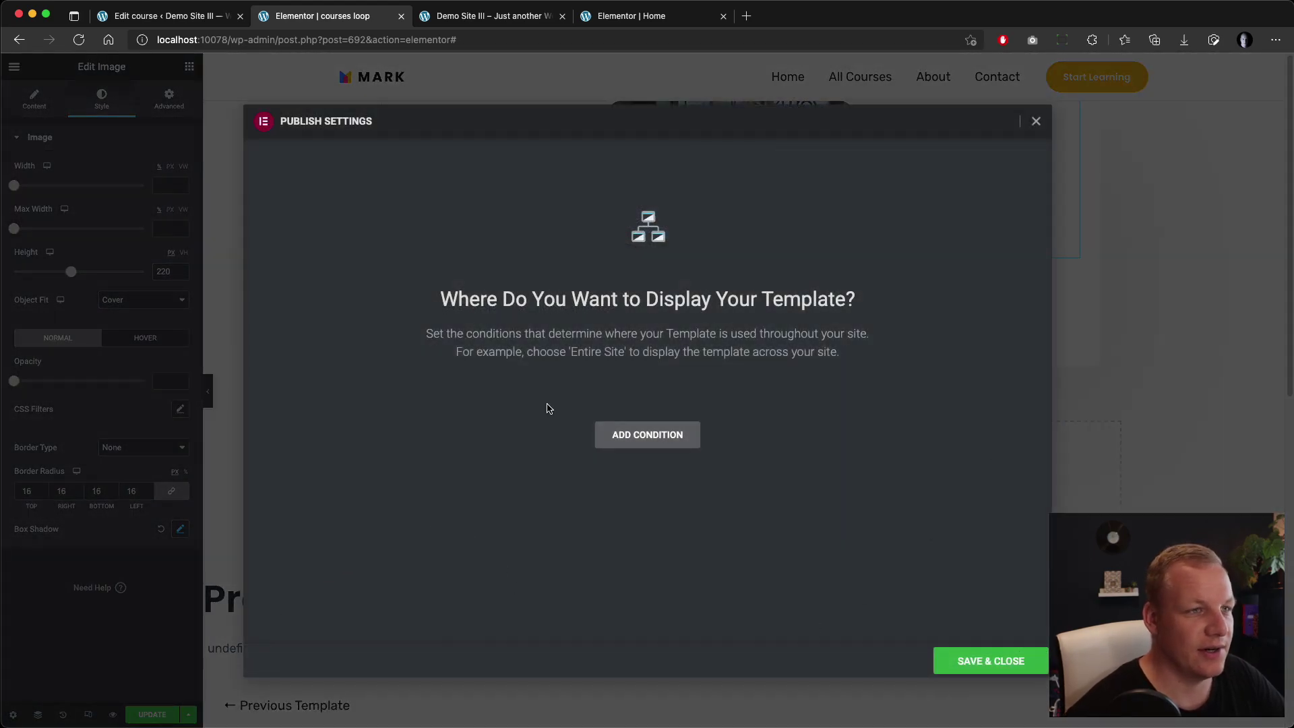
left_click(995, 666)
left_click(517, 18)
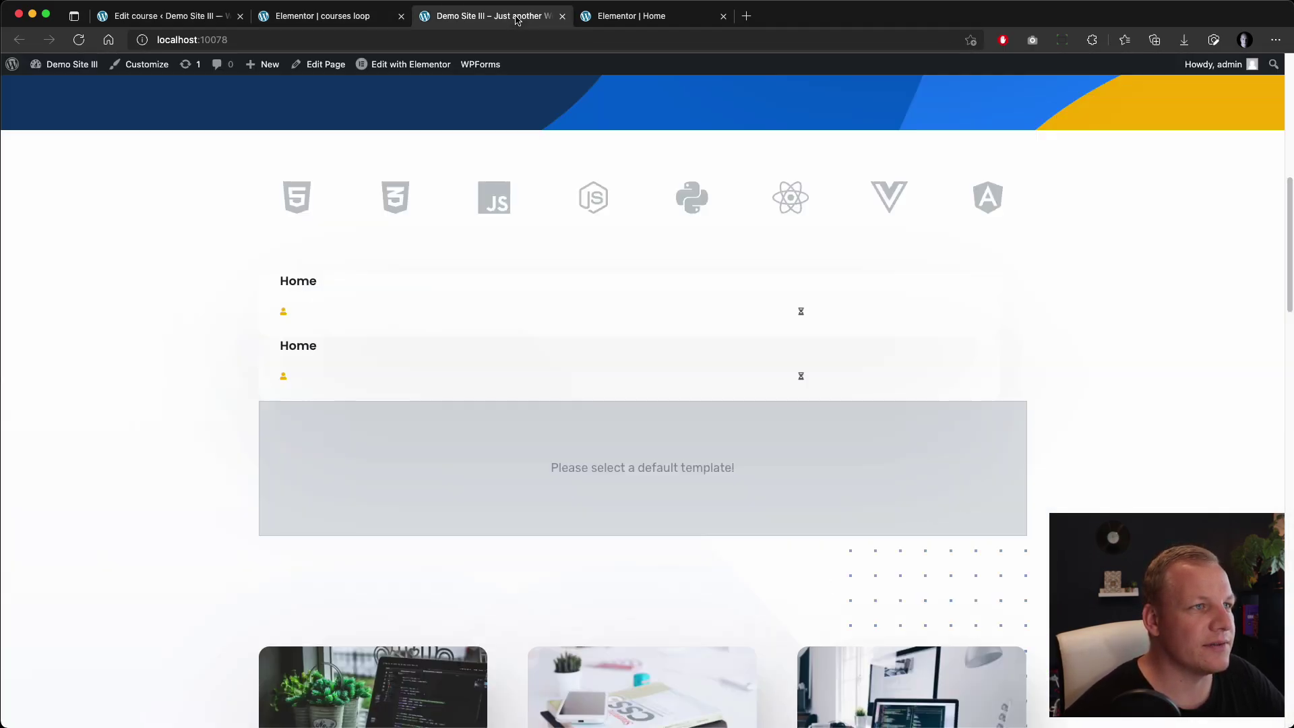
left_click(78, 41)
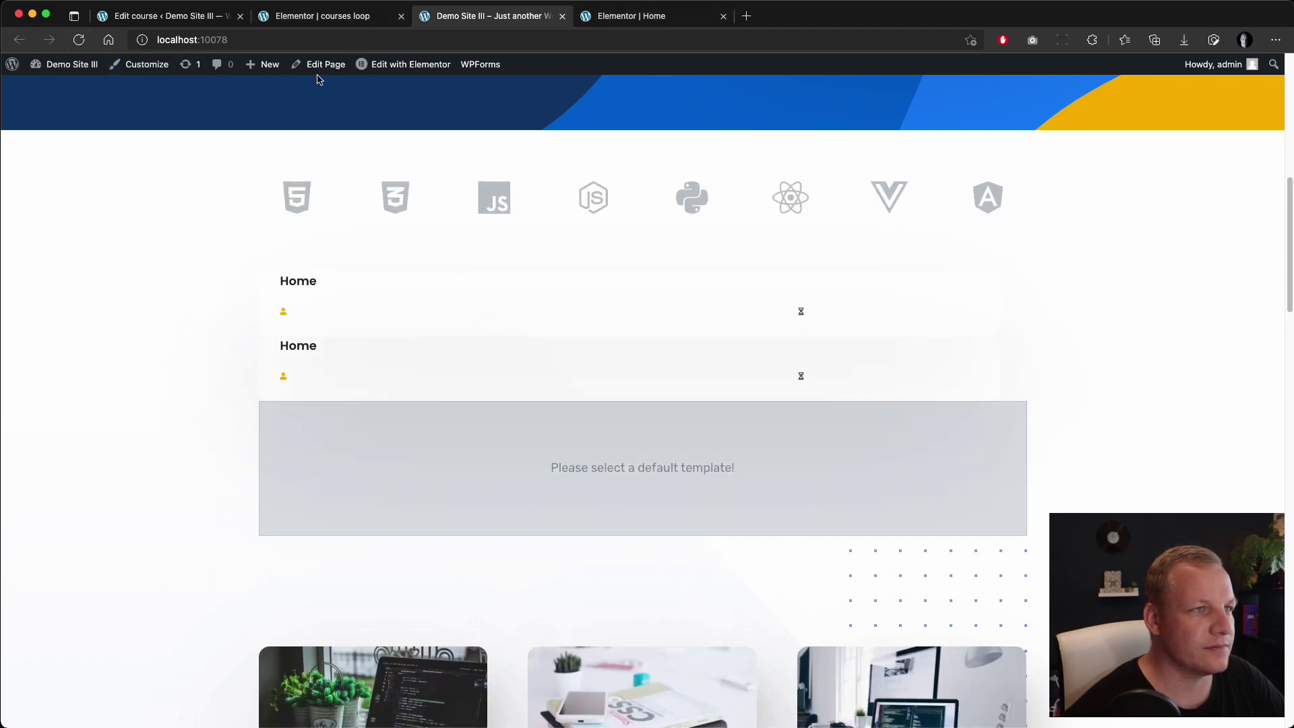
Update the Home page in its editor and reload the published page
left_click(664, 19)
left_click(162, 716)
left_click(491, 16)
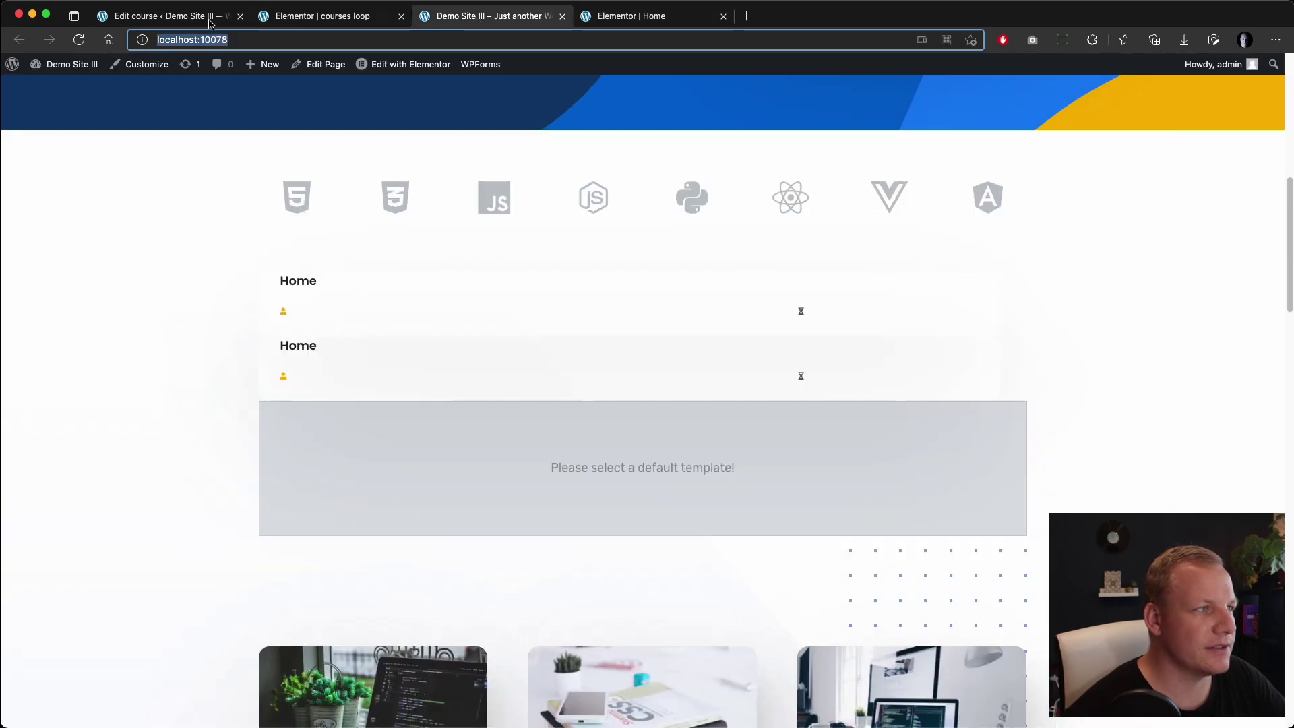
left_click(80, 40)
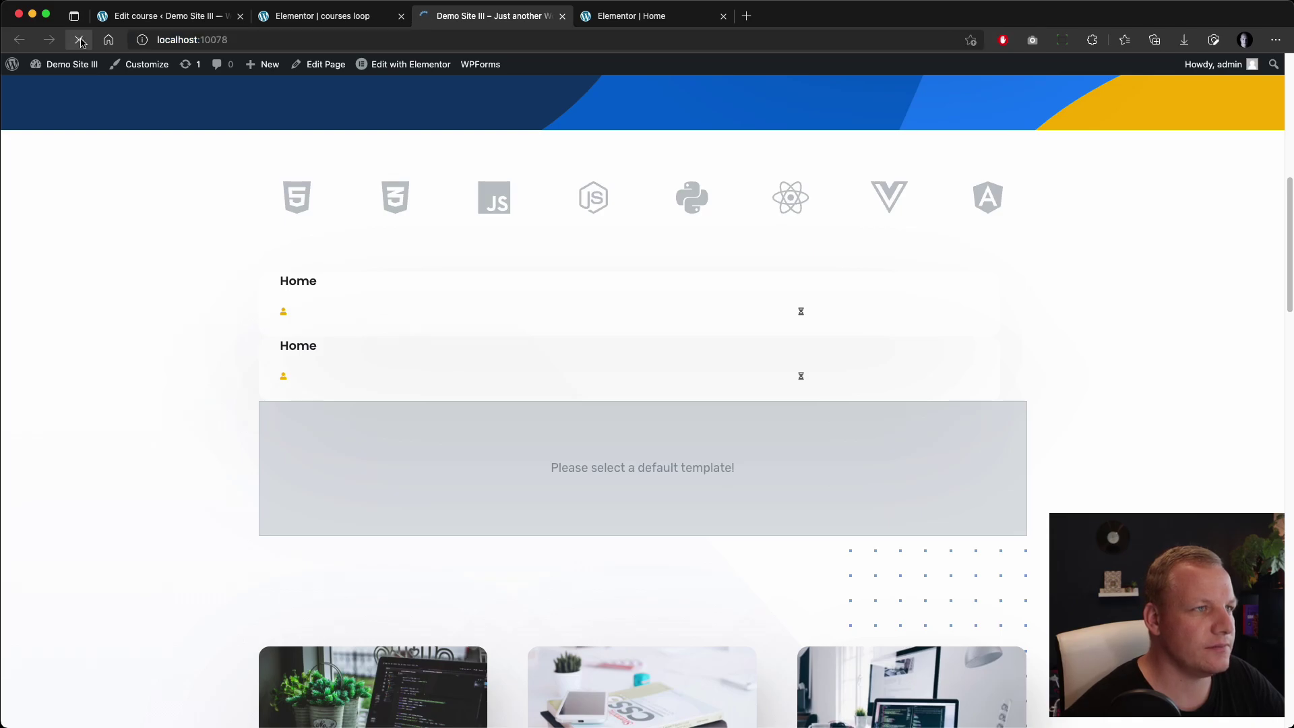
Examine the course cards on the published Home page for consistent image heights and correct course details
scroll(175, 486, "down", 4)
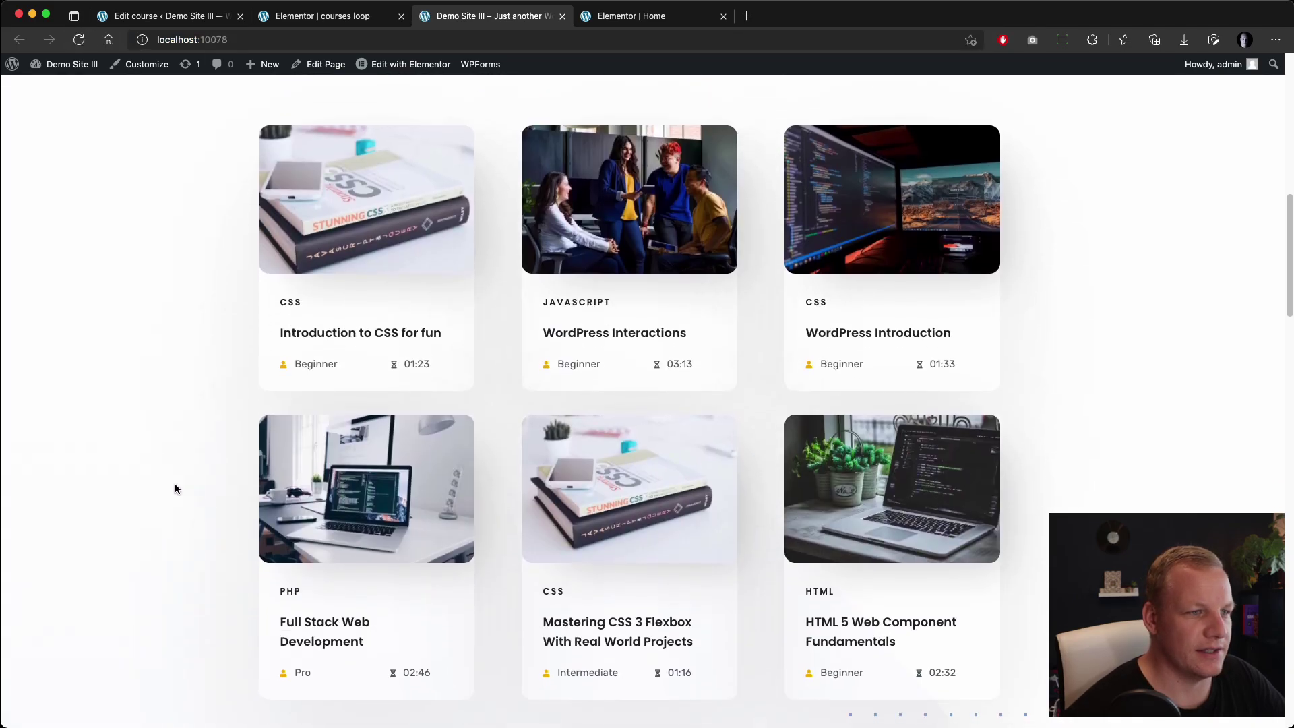
scroll(175, 489, "up", 2)
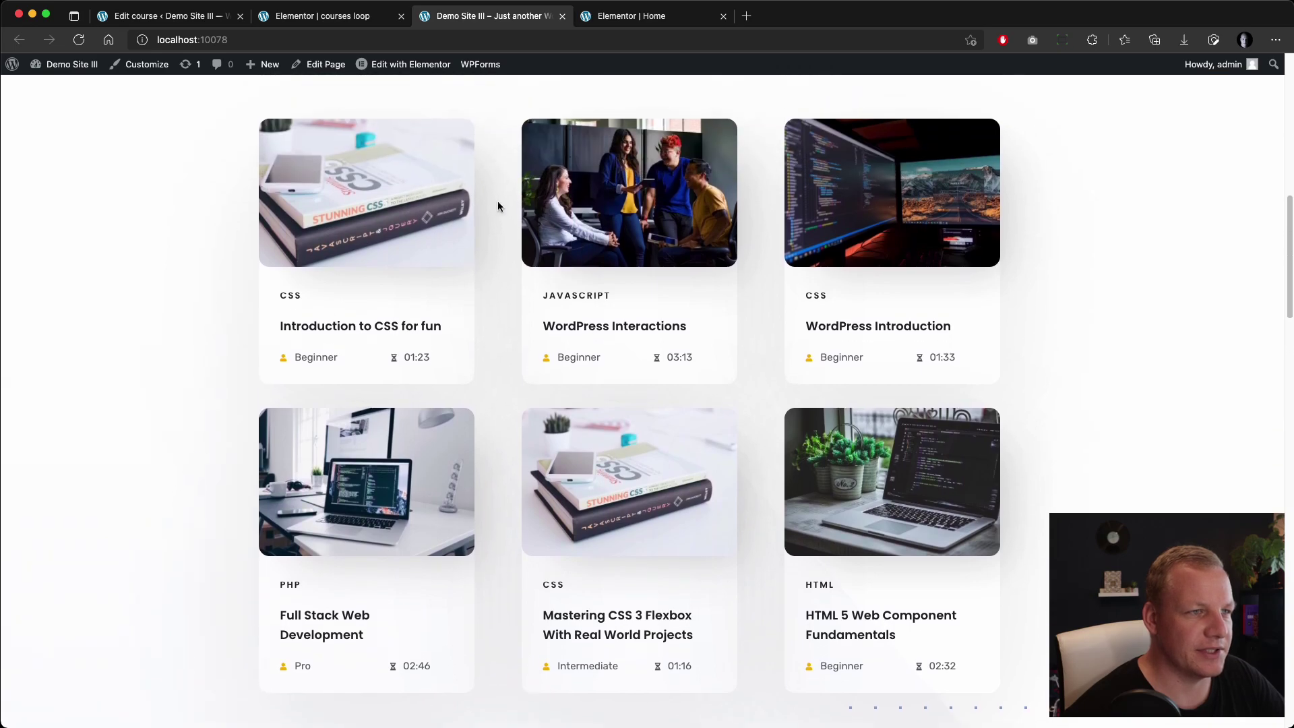
scroll(408, 534, "down", 1)
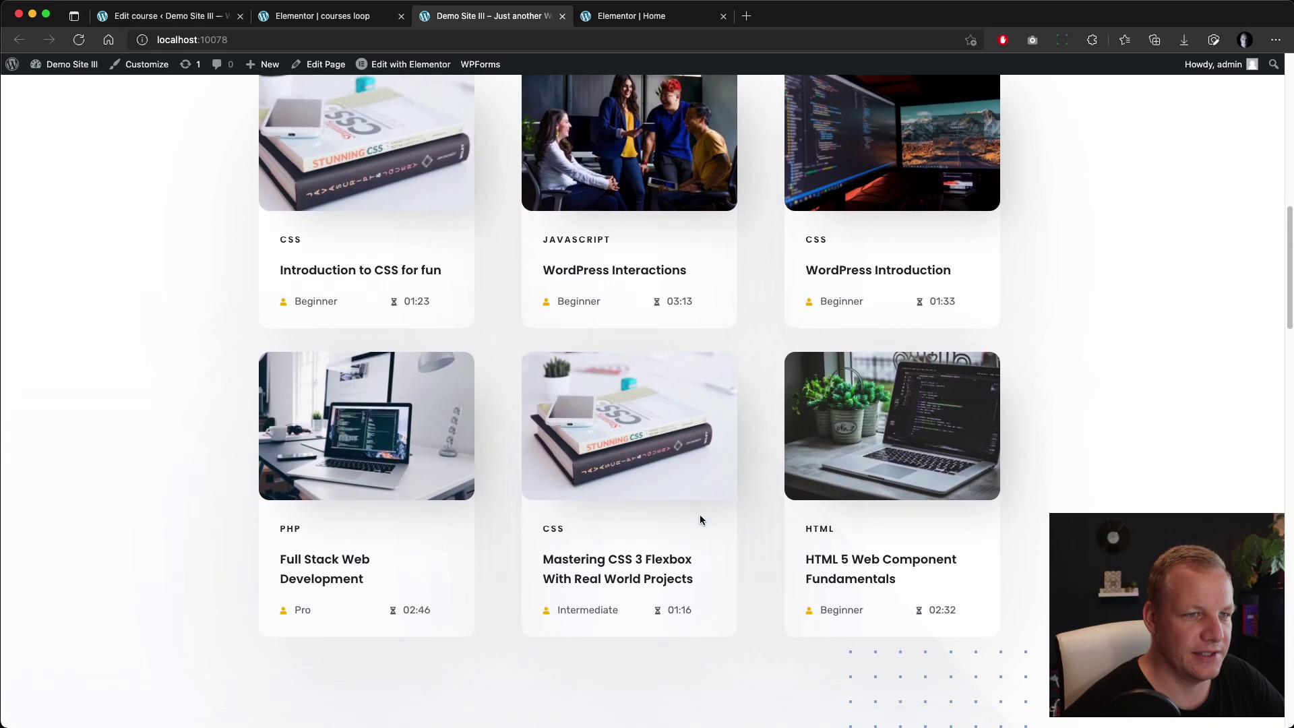
scroll(709, 192, "up", 4)
scroll(645, 355, "down", 3)
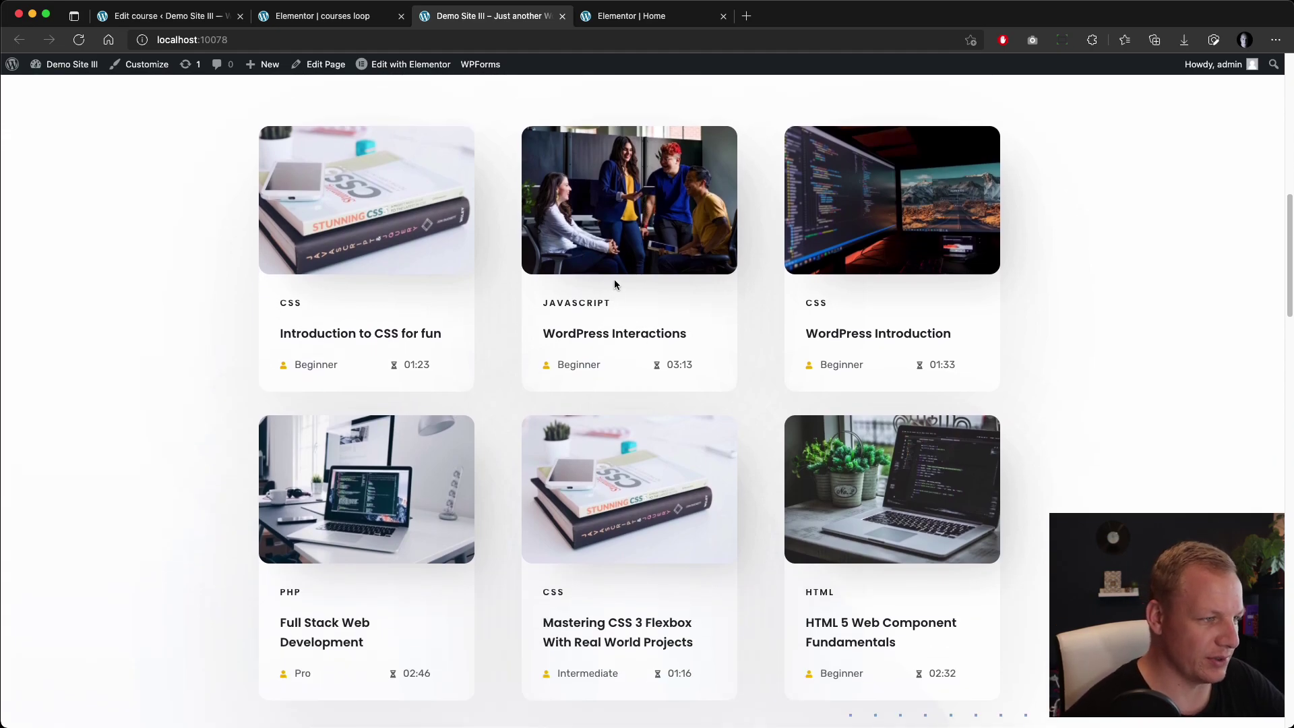
scroll(613, 286, "down", 2)
Add a Button widget directly above the course grid in the Home page editor
key("ctrl+Tab")
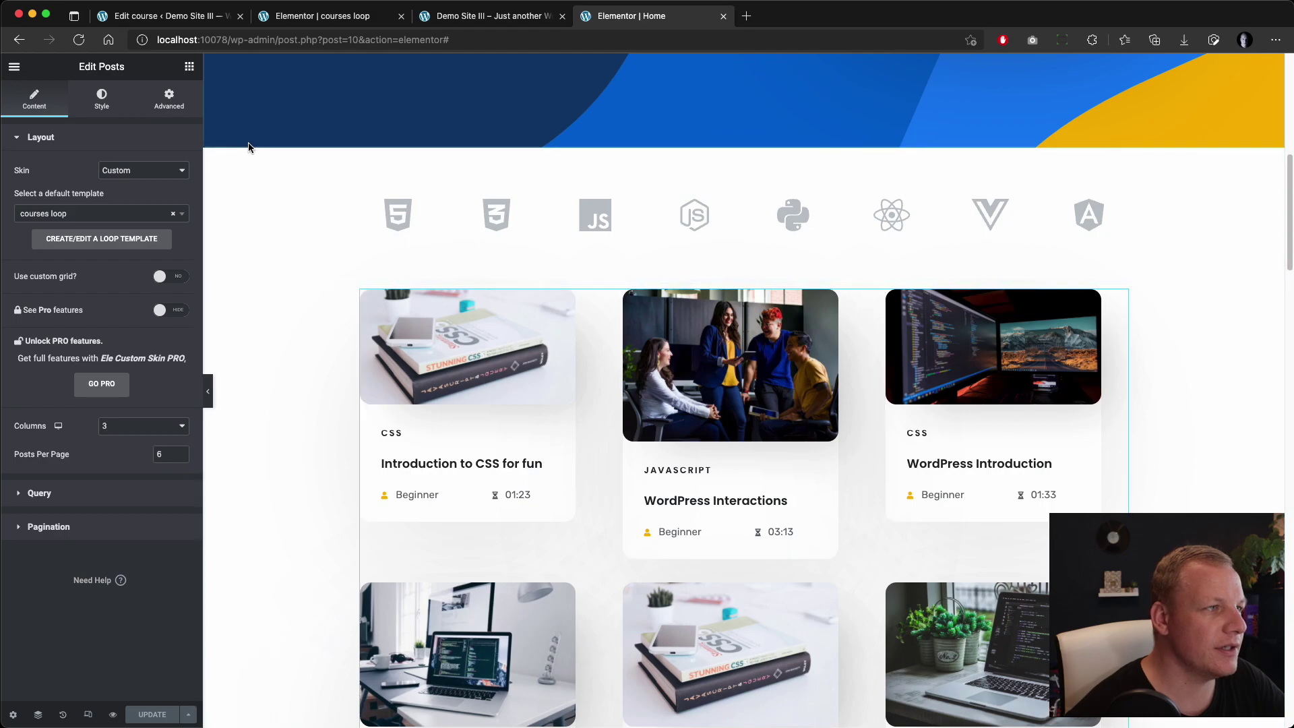
scroll(765, 323, "down", 4)
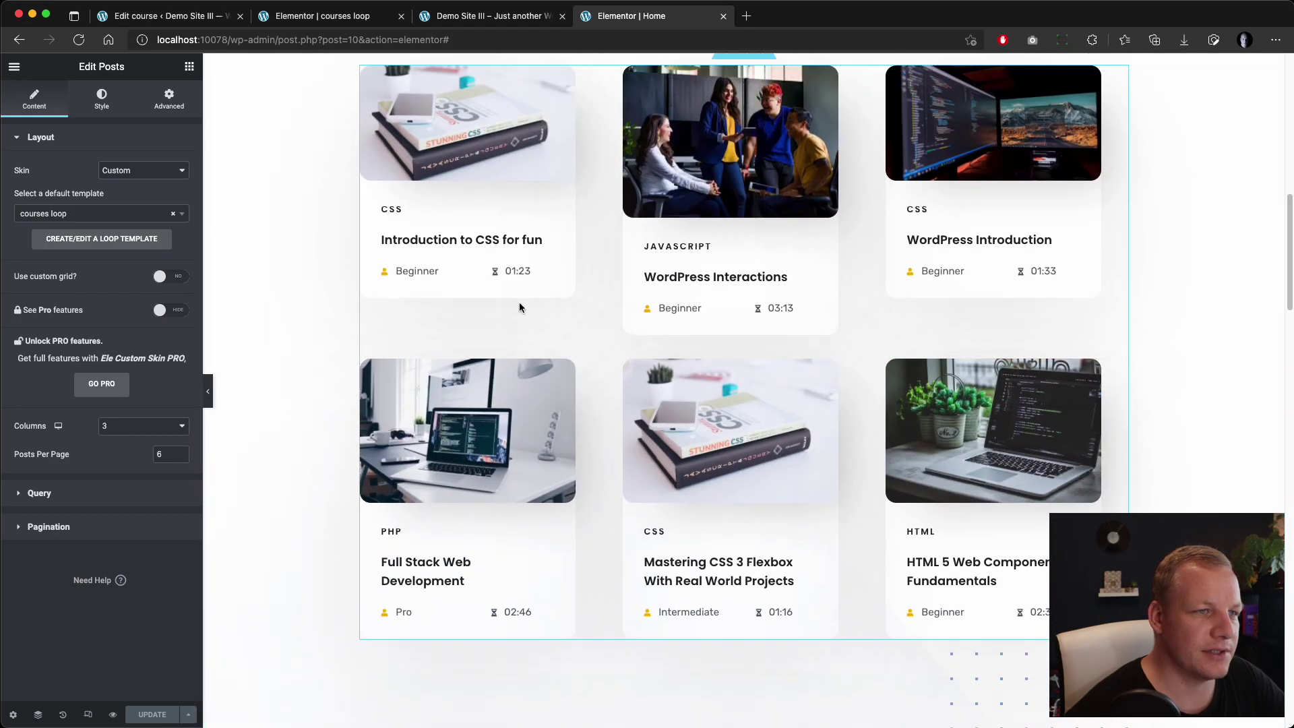
scroll(468, 283, "up", 4)
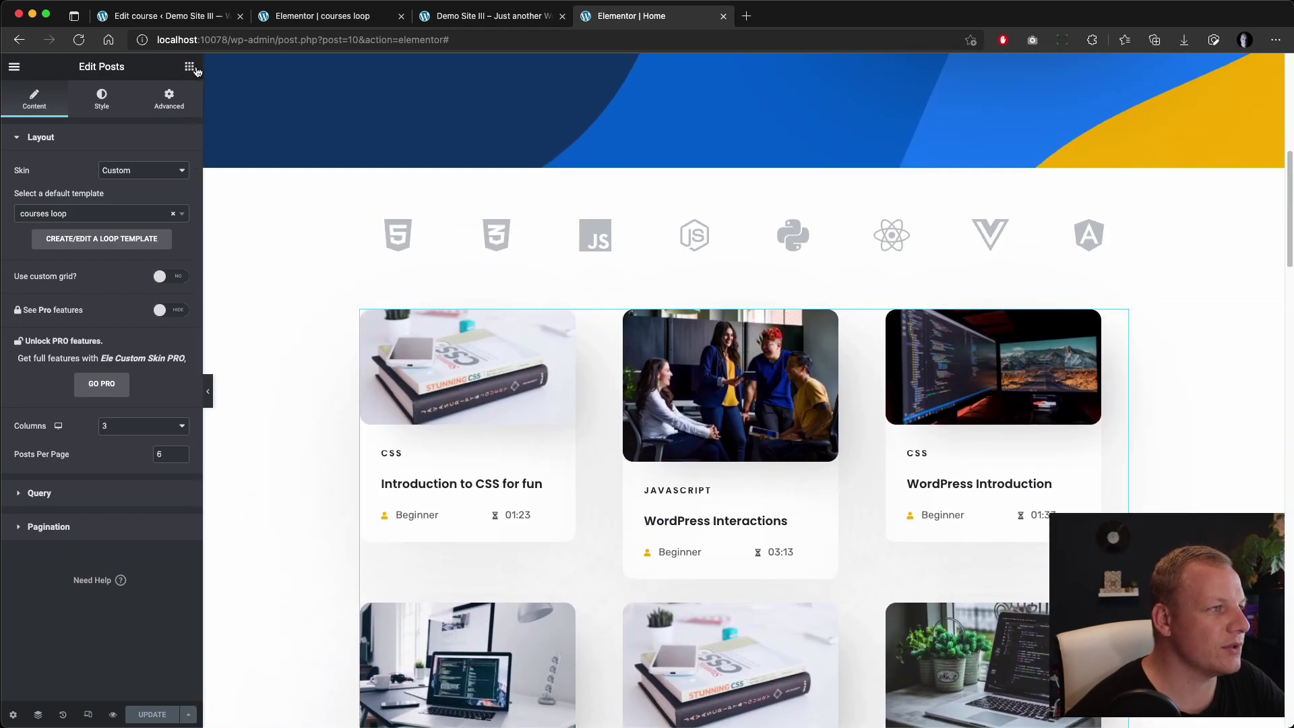
left_click(189, 68)
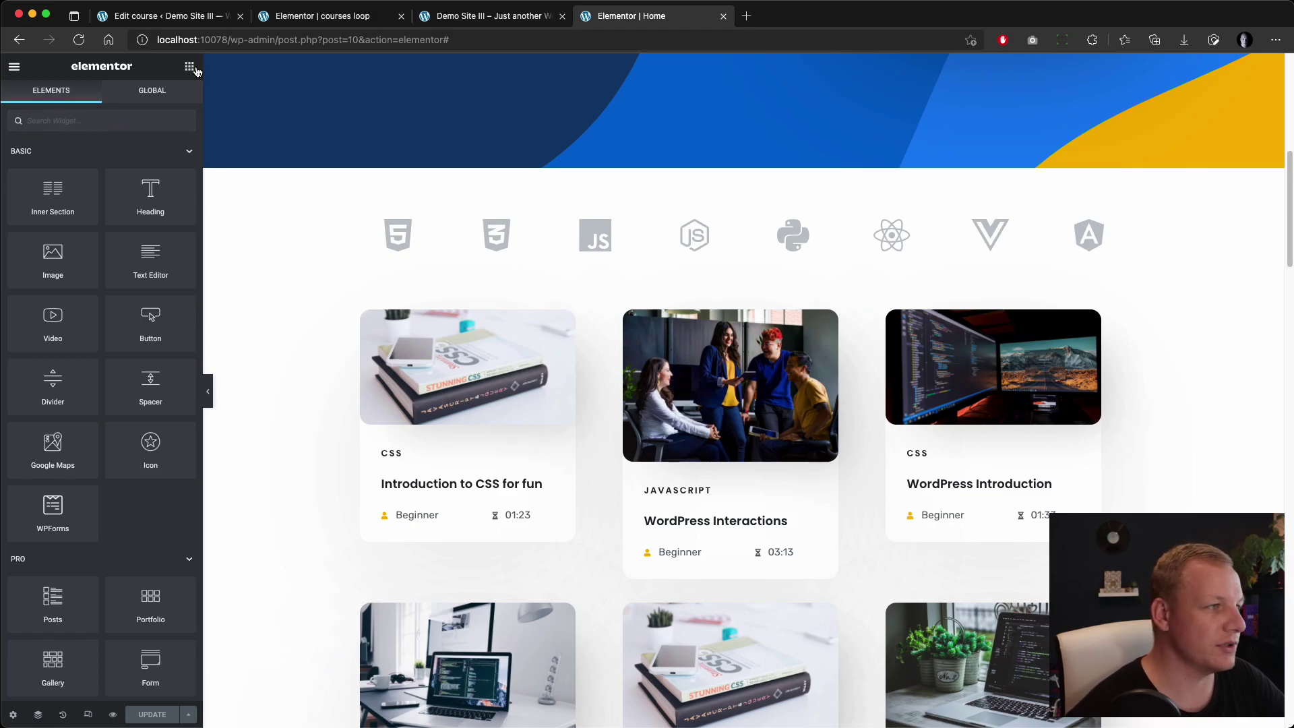
left_click(80, 122)
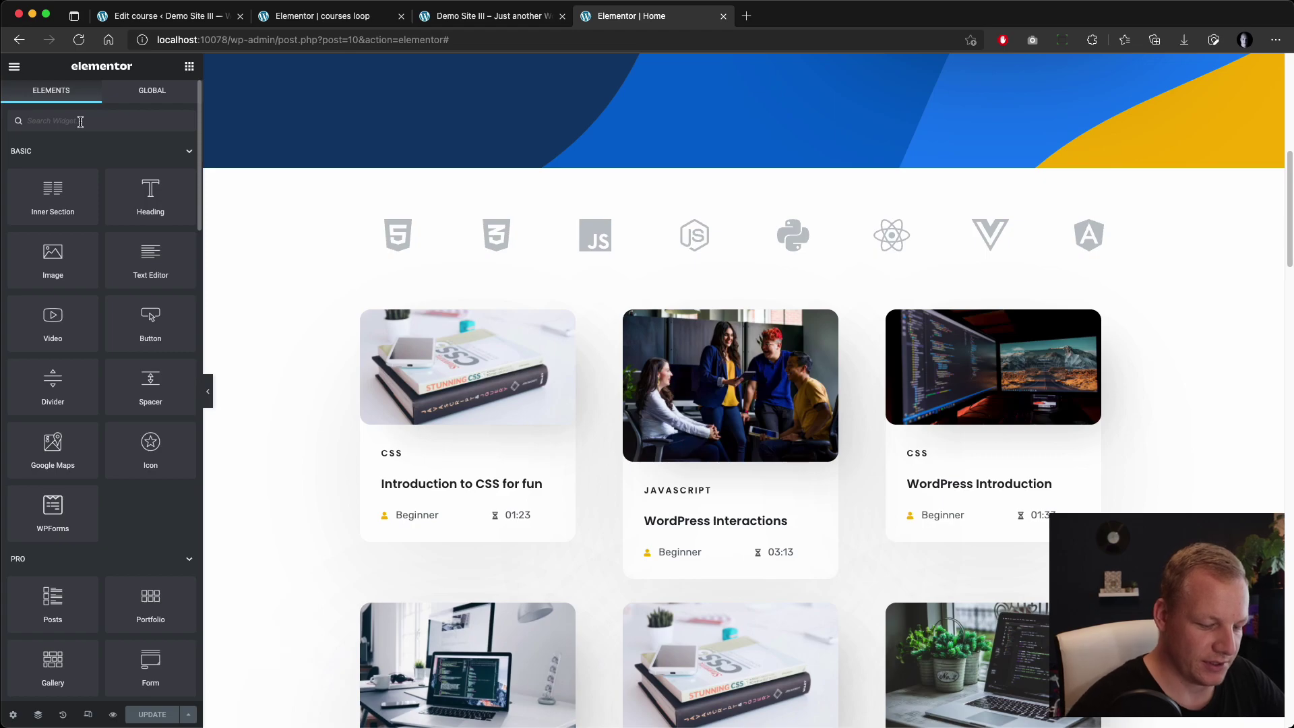
type("butt")
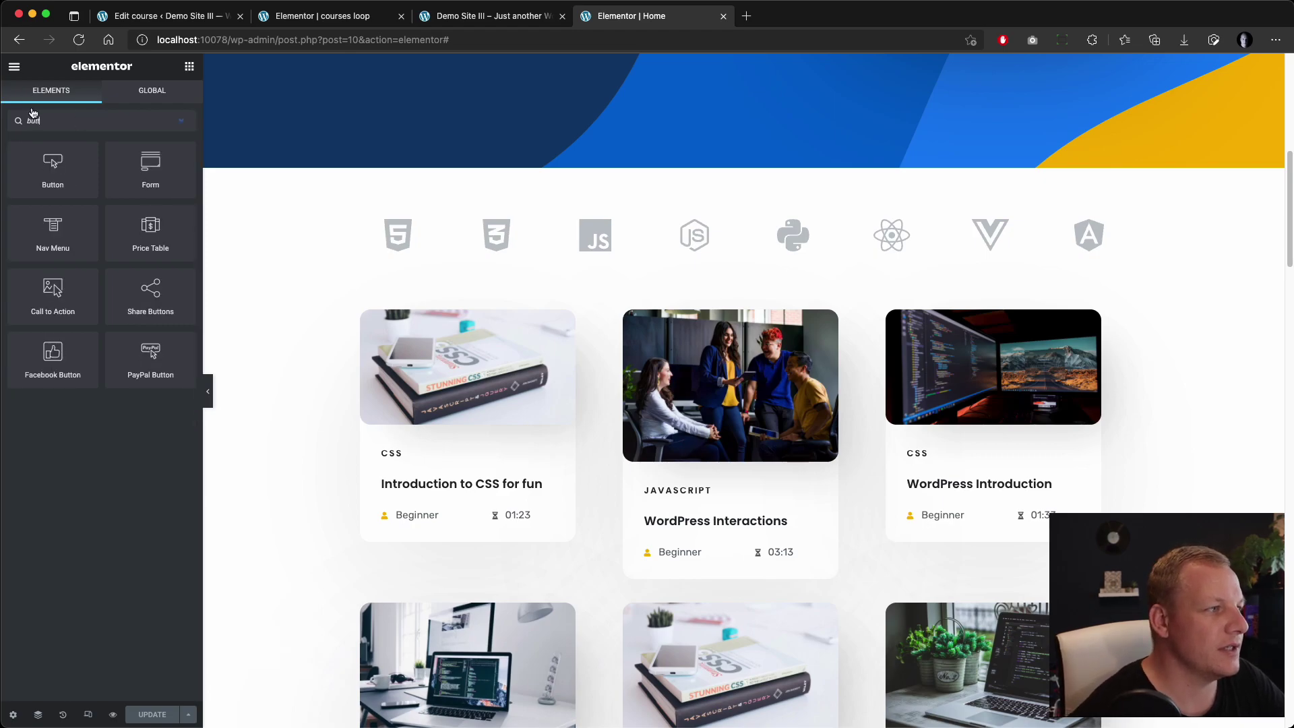
left_click_drag(72, 177, 520, 323)
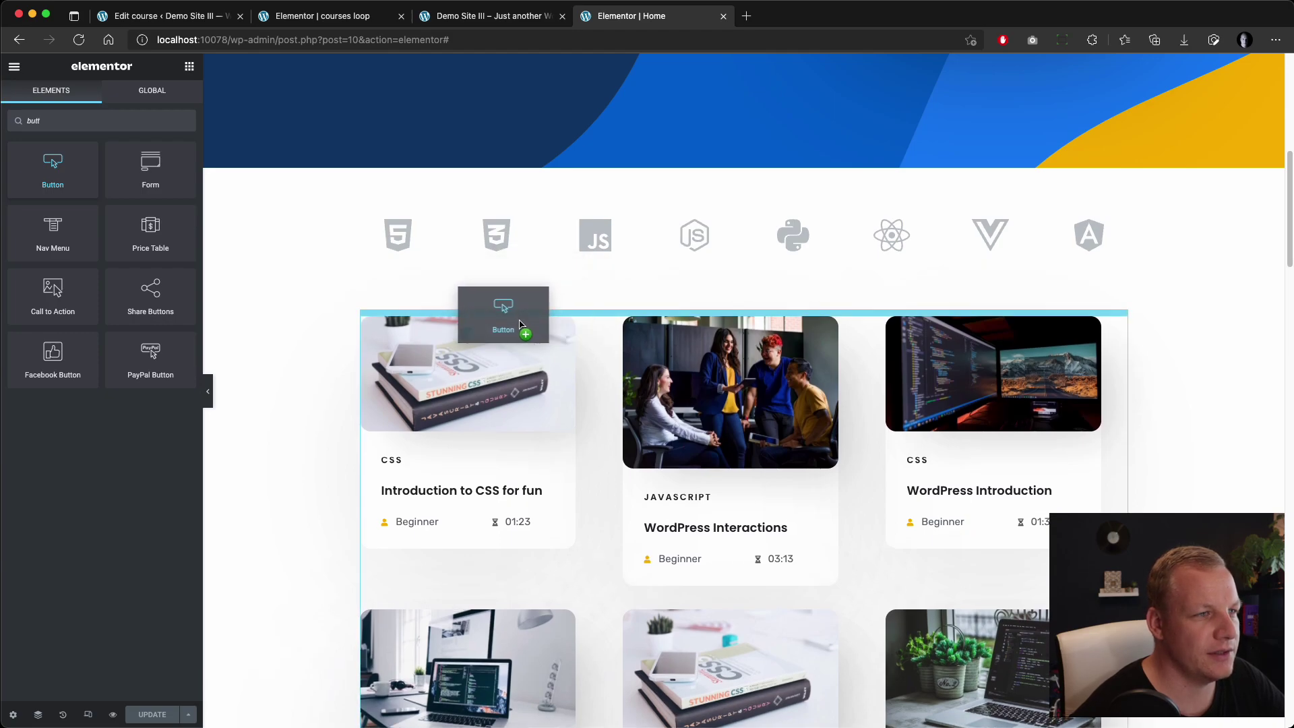
left_click_drag(520, 323, 520, 323)
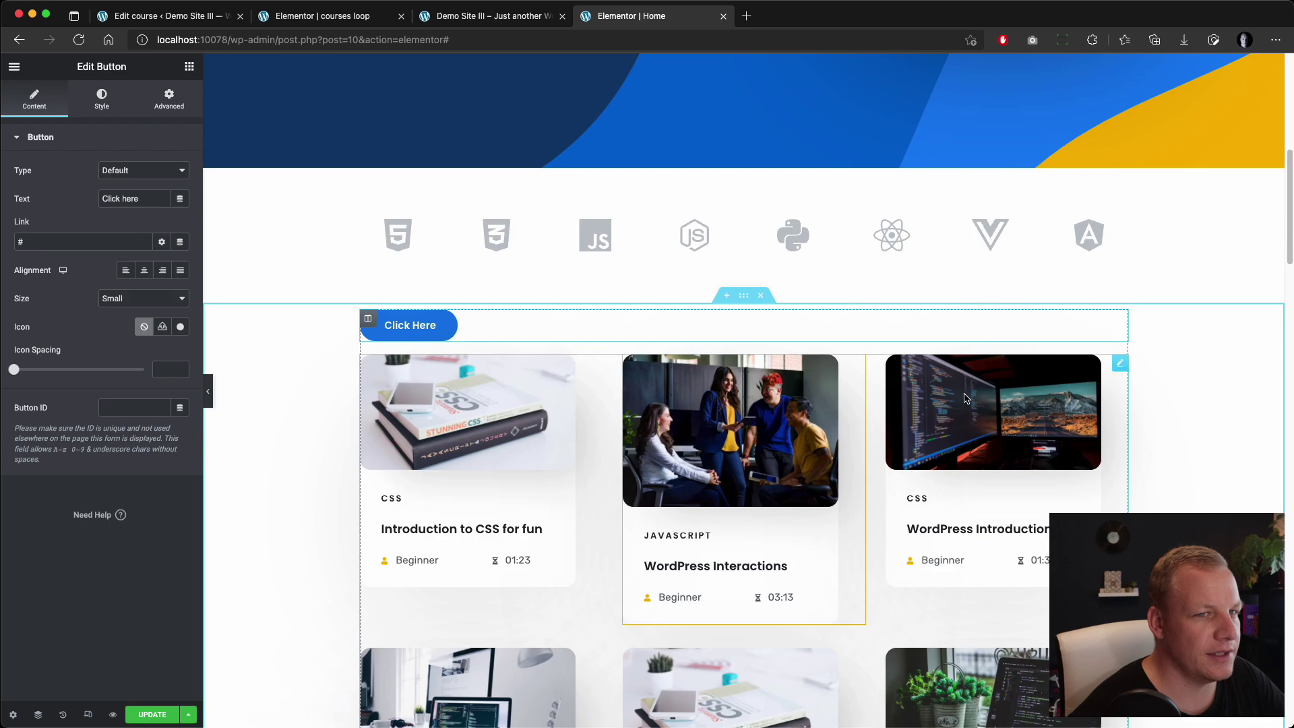
Set the new button's positioning width to Inline (auto)
right_click(1122, 316)
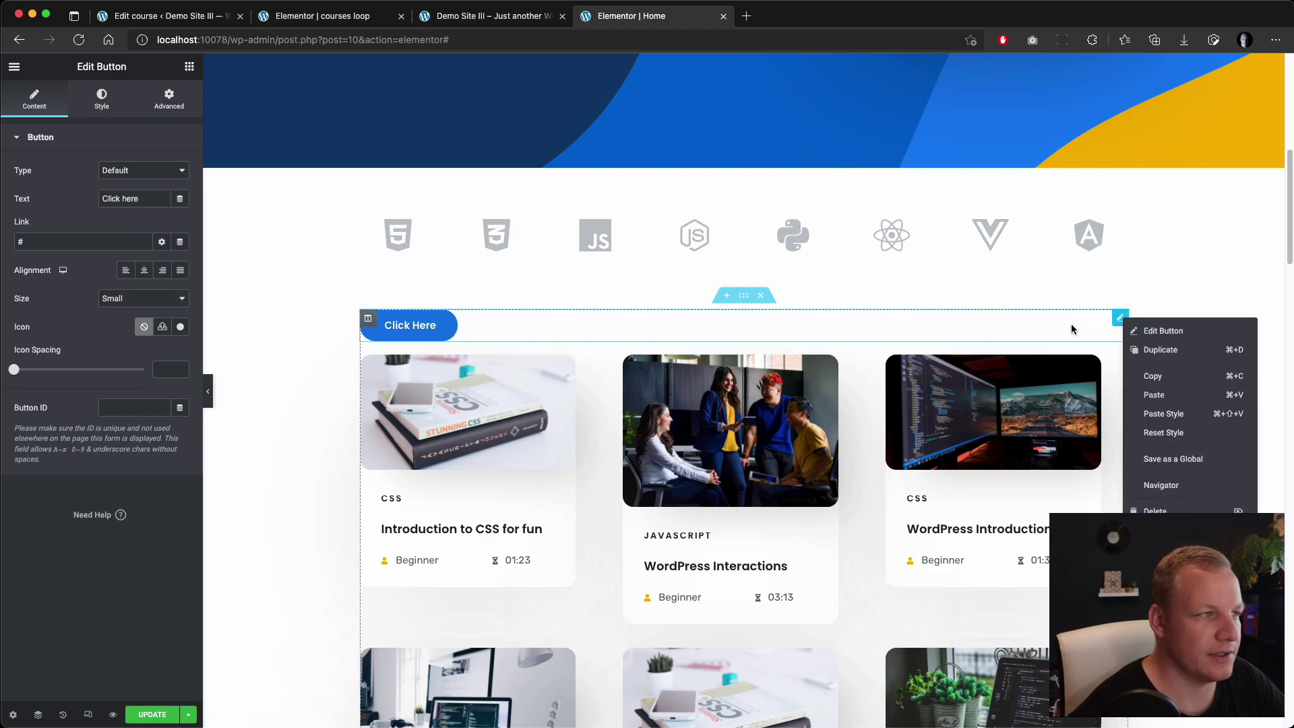
left_click(169, 99)
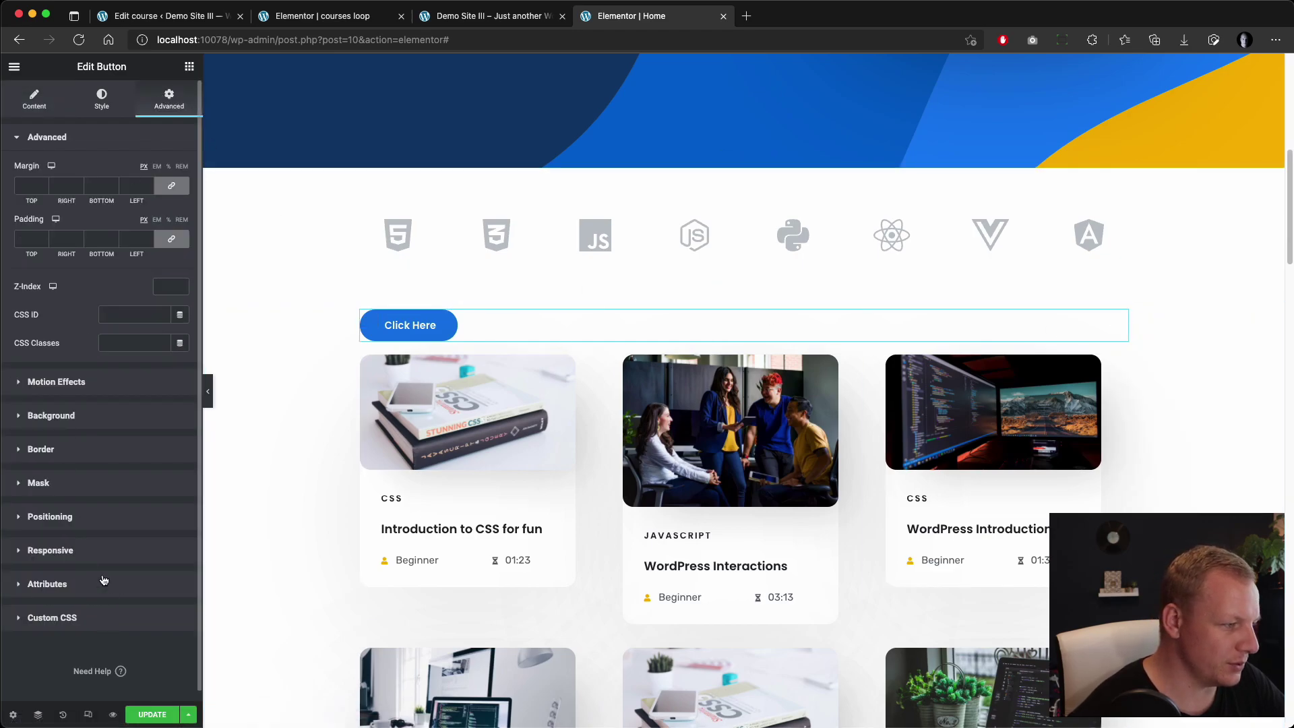
left_click(88, 517)
left_click(124, 341)
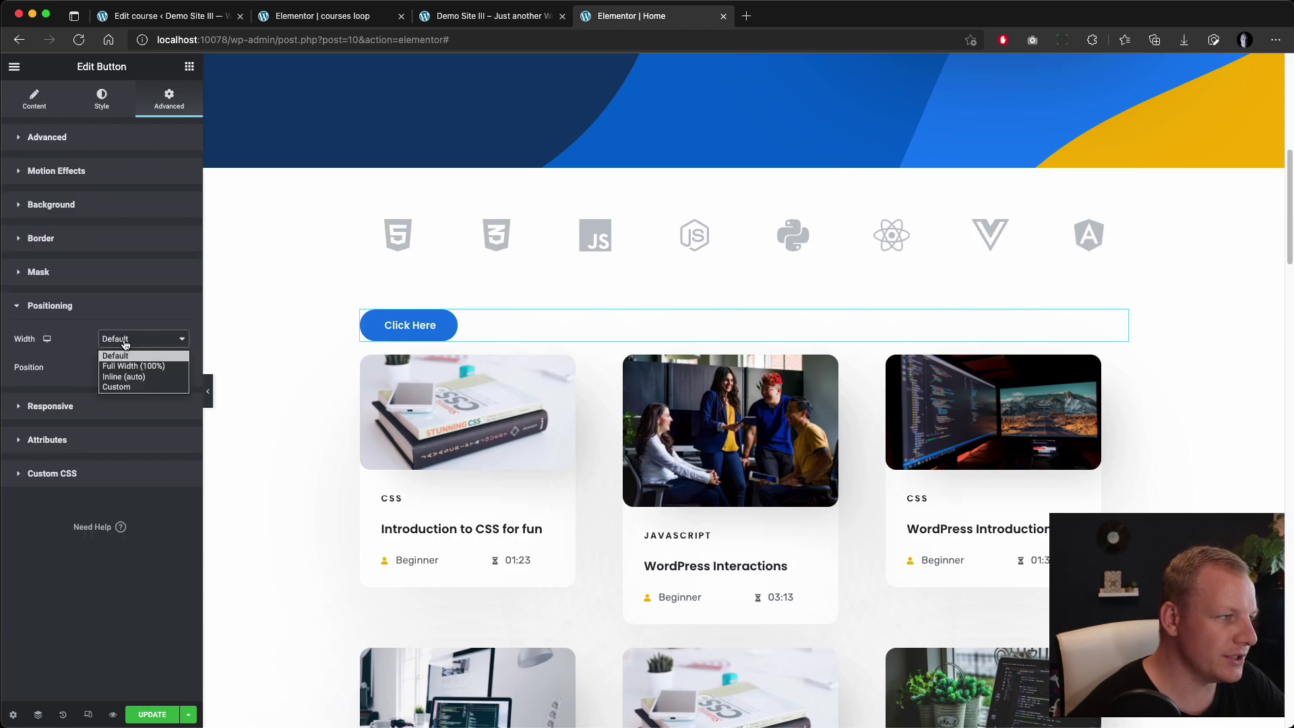
left_click(161, 379)
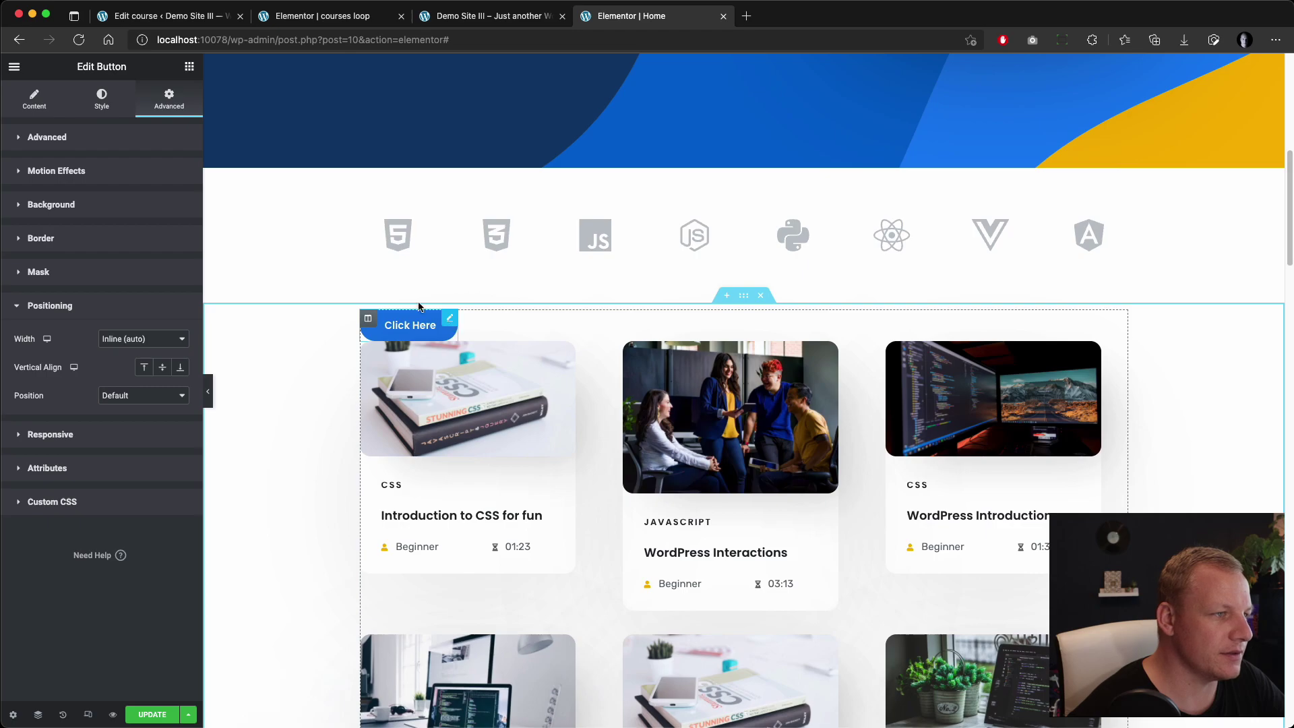
Give the button a border radius of 0 and a padding of 8 px on all sides
left_click(101, 97)
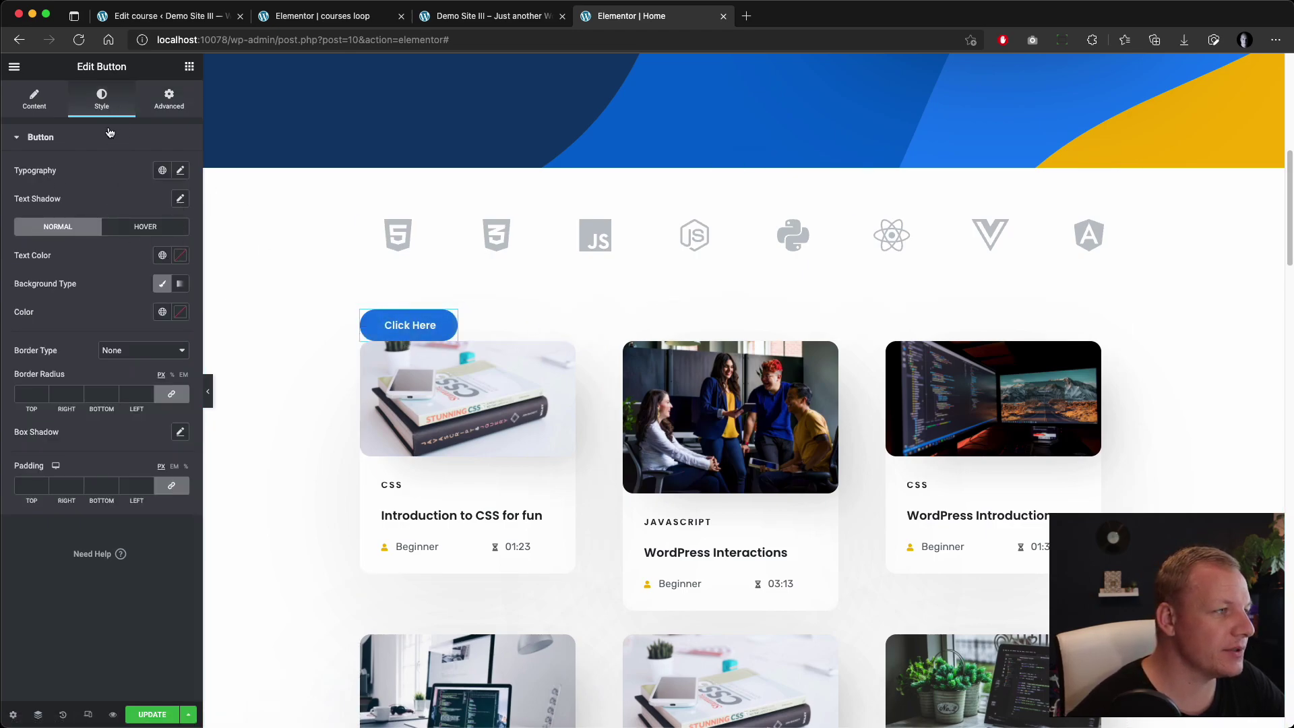
left_click(44, 395)
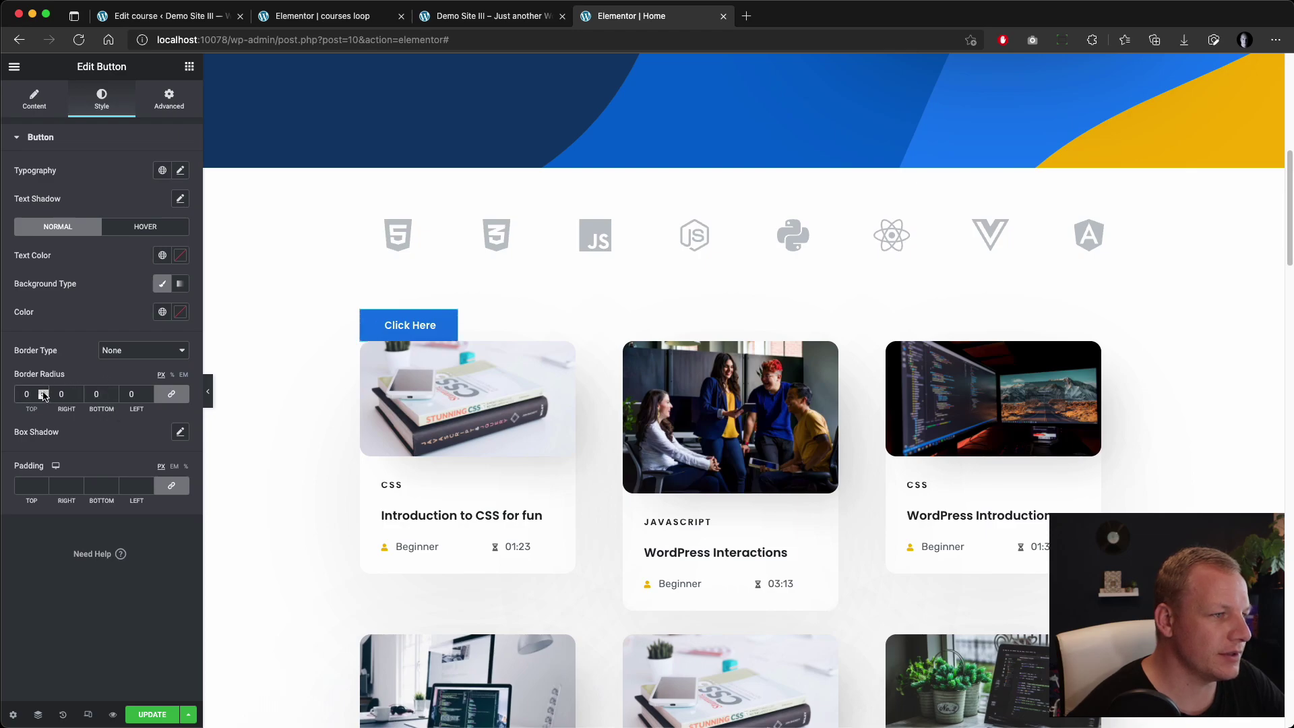
left_click(44, 484)
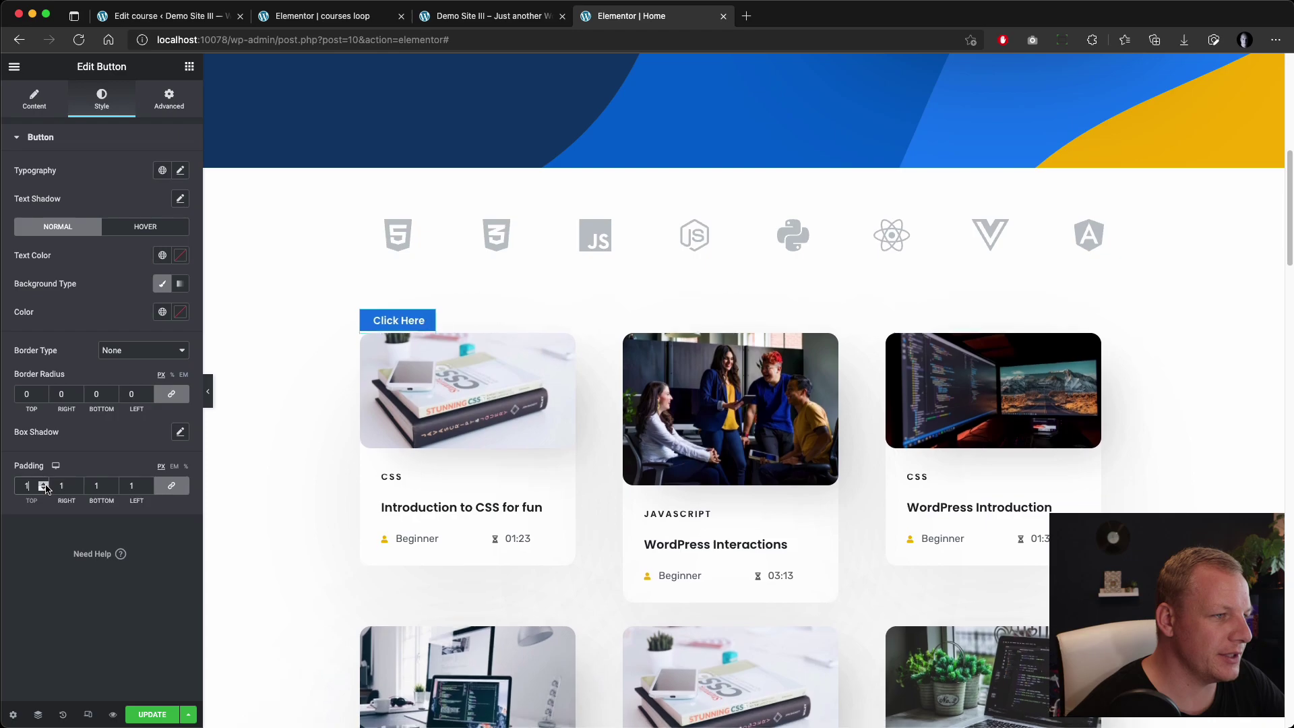
left_click(44, 484)
left_click(44, 484)
left_click(43, 484)
left_click(43, 484)
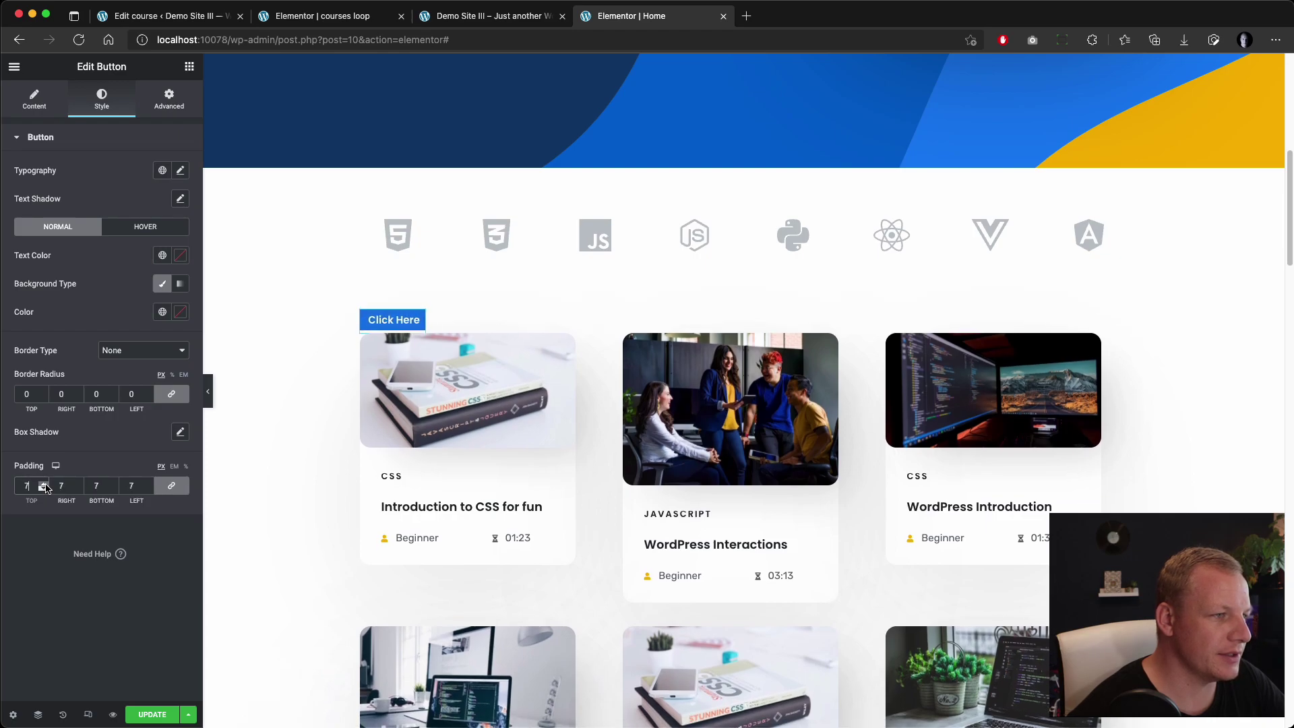
left_click(44, 484)
left_click(44, 484)
left_click(44, 484)
left_click(44, 484)
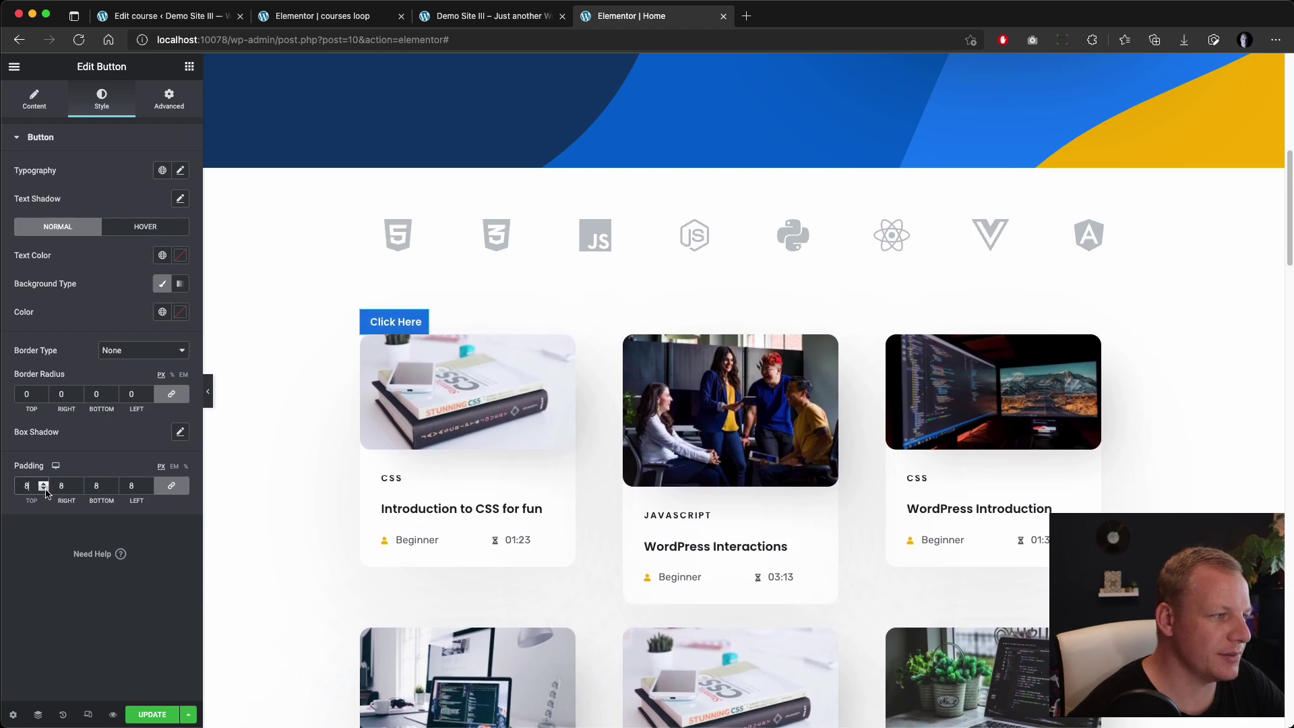
left_click(46, 492)
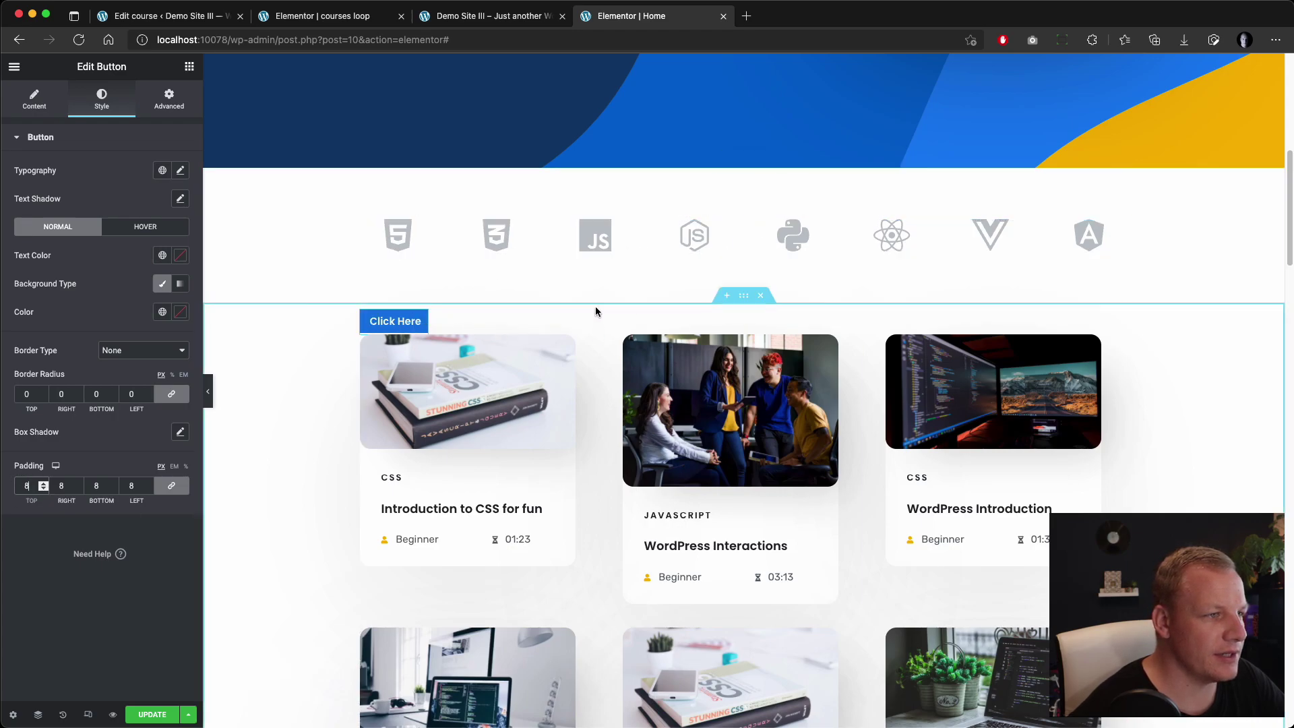
Change the button's text to HTML
left_click(34, 105)
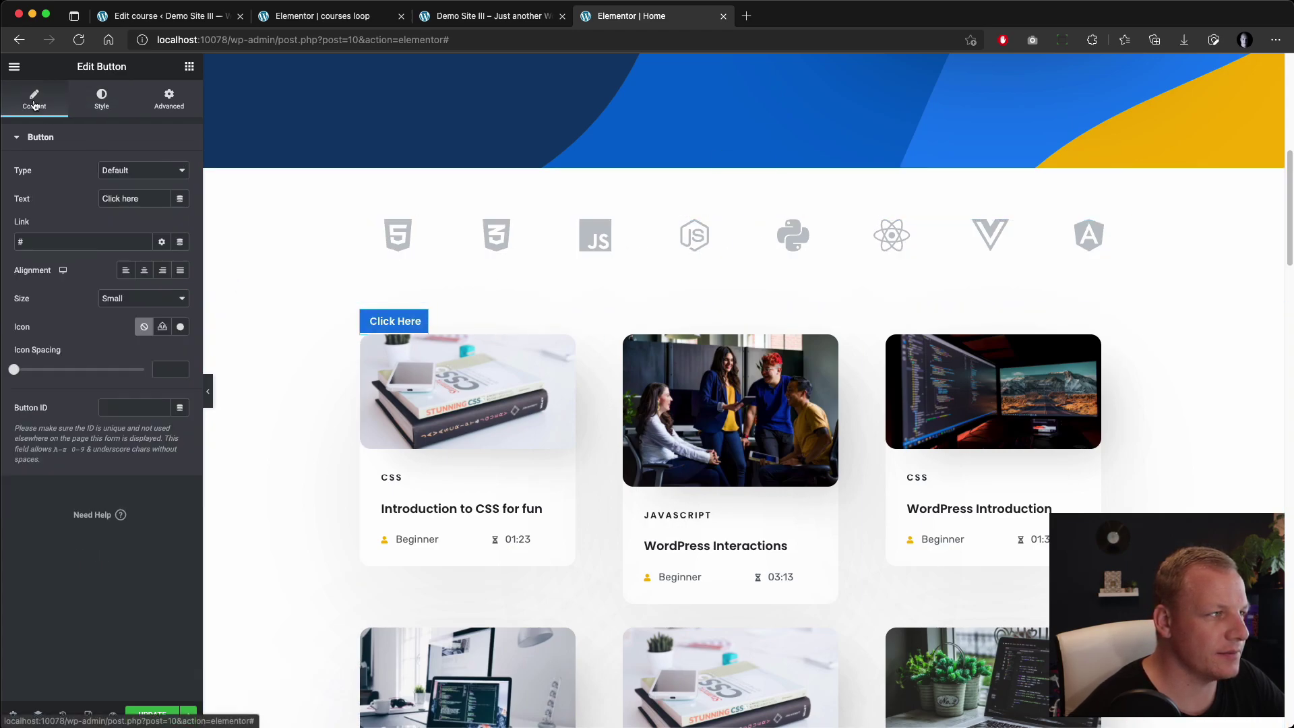
triple_click(124, 203)
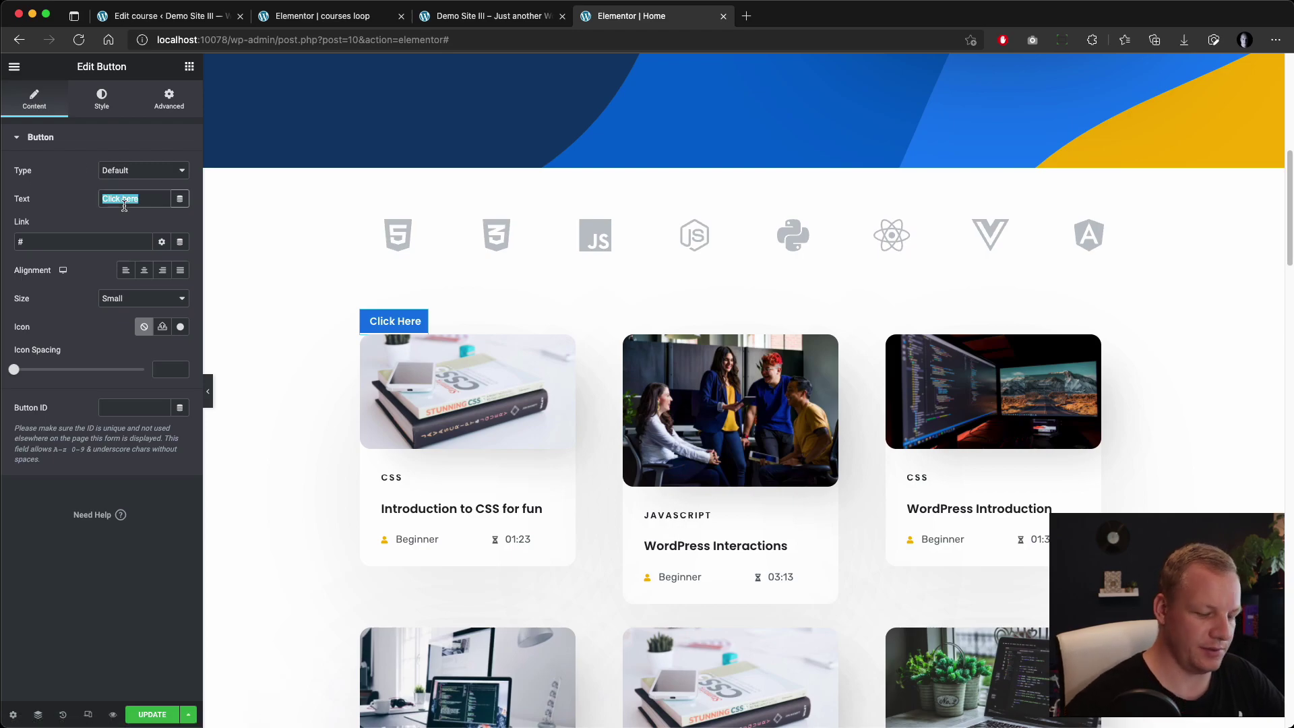
type("HTML")
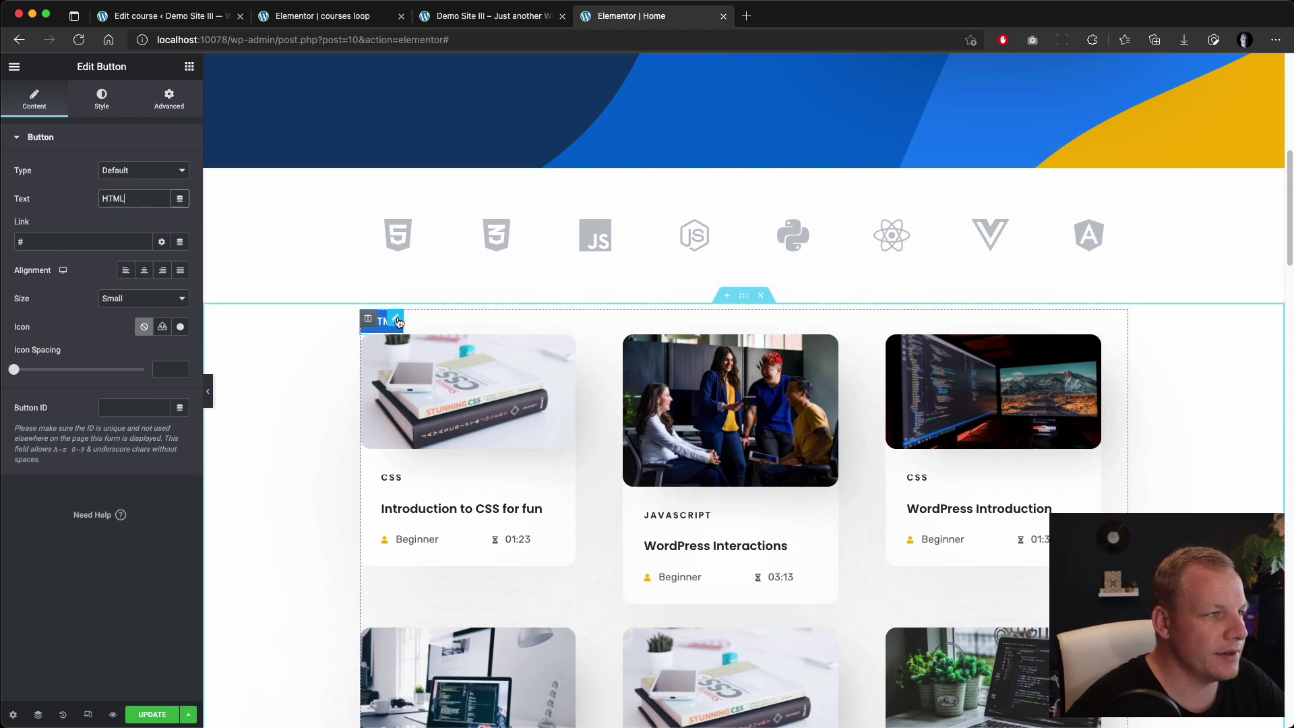
Unlink the HTML button's margin values and set its right margin to 10 px
left_click(173, 111)
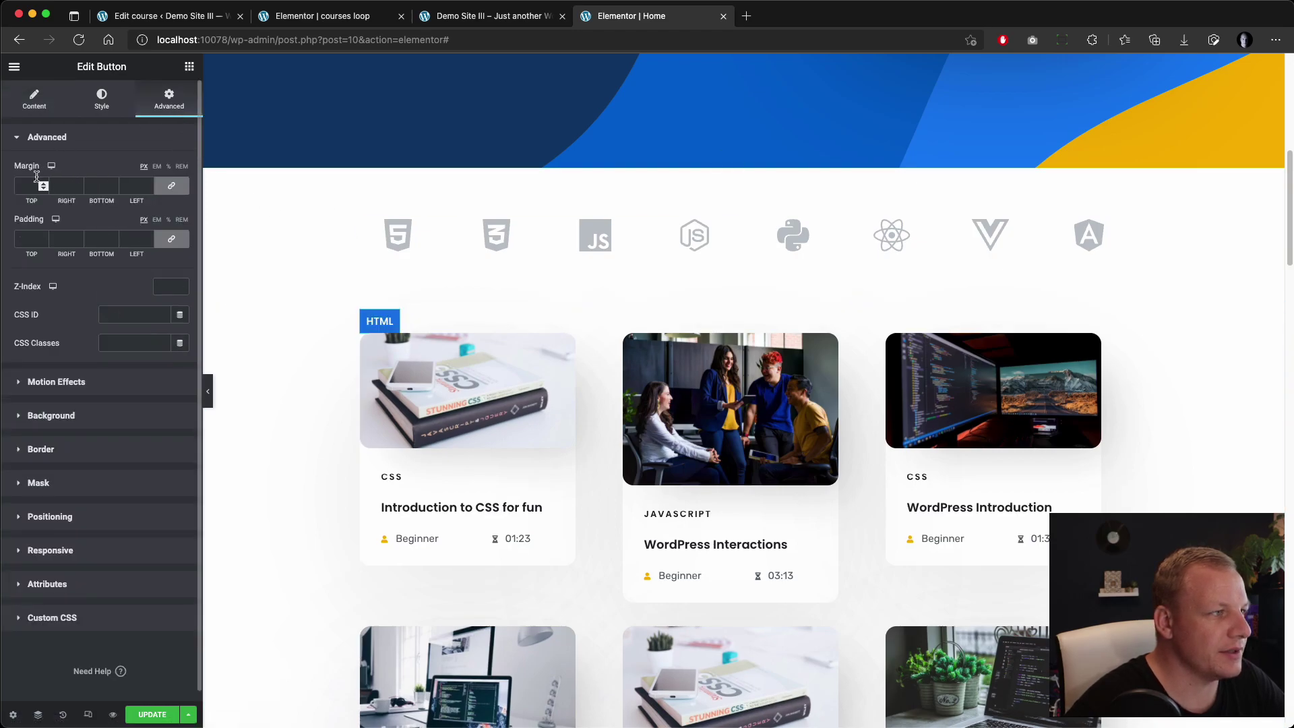
left_click(171, 185)
left_click(58, 186)
type("10")
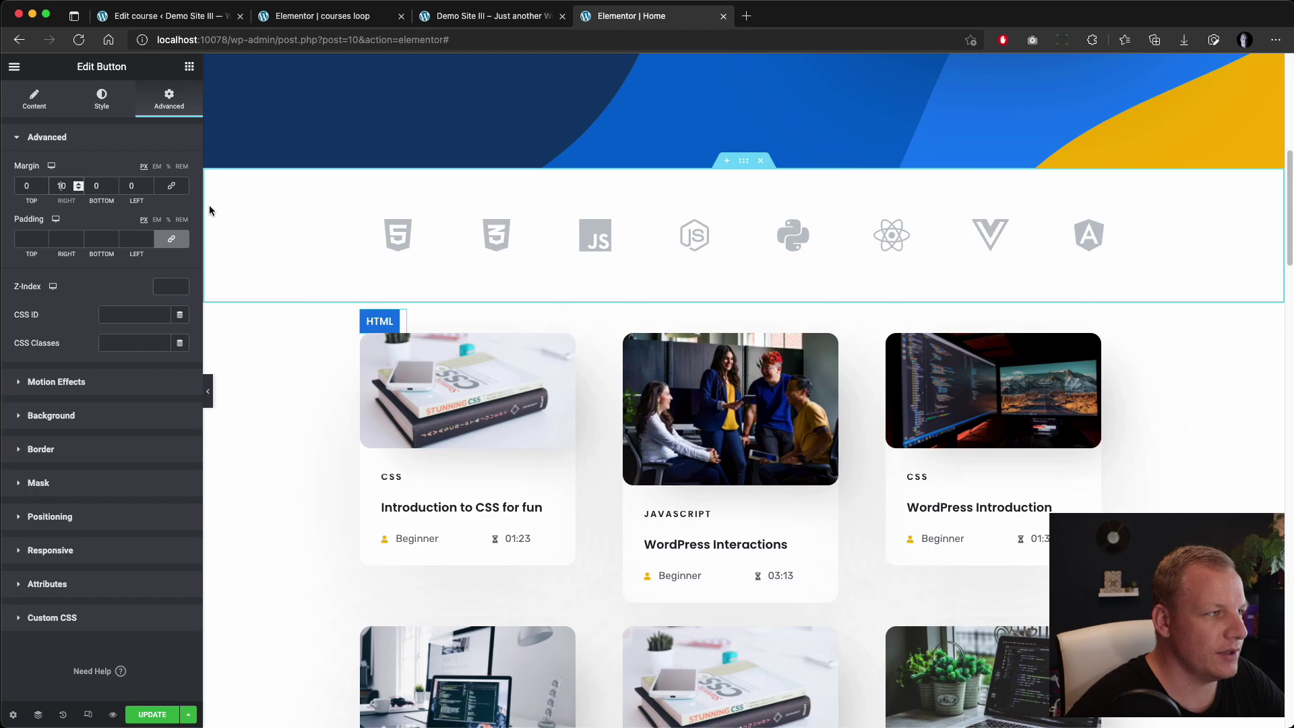
left_click(27, 186)
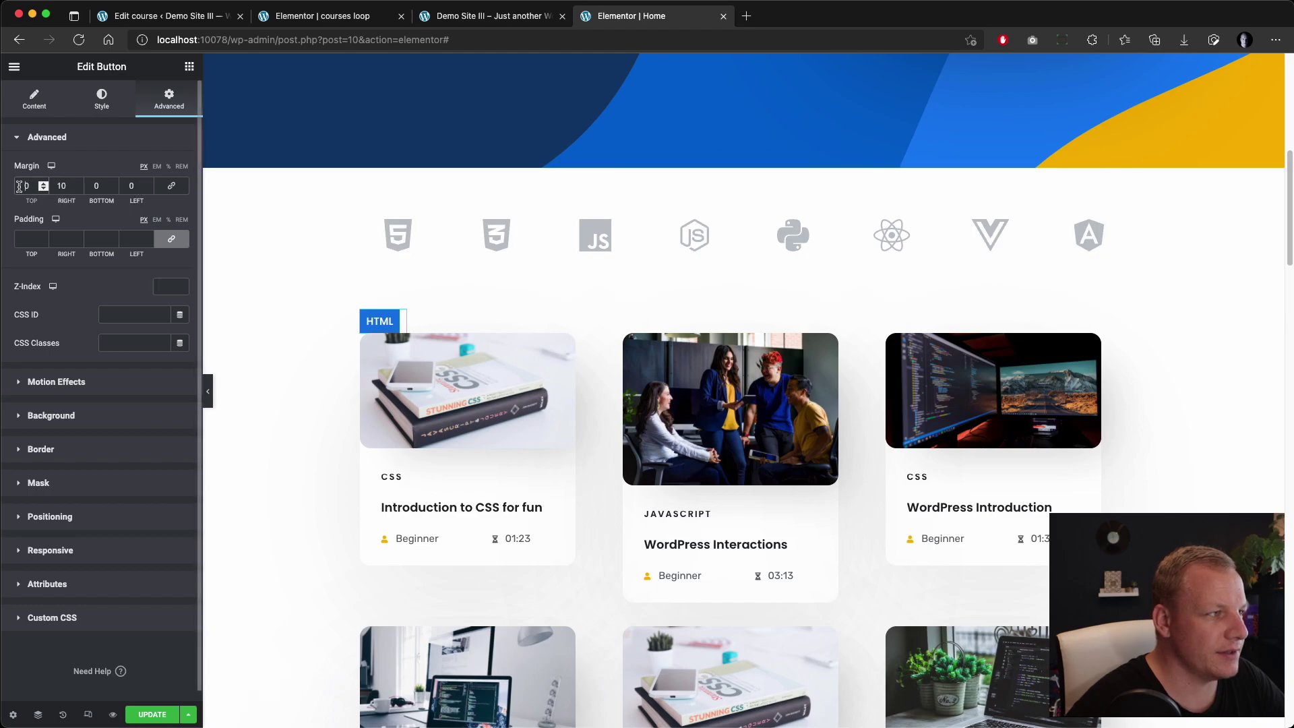
Set the HTML button's left margin to 10 px, keeping its top margin at 0
type("1")
key("BackSpace")
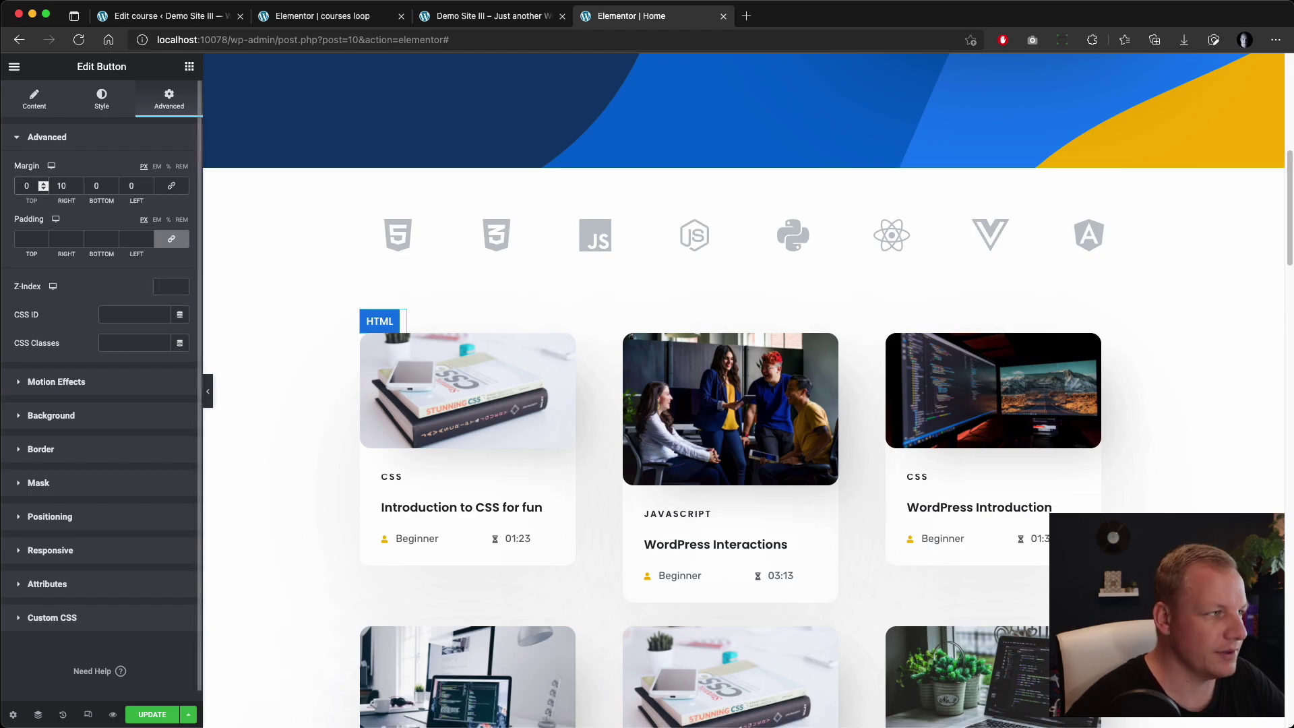
left_click(128, 186)
type("1")
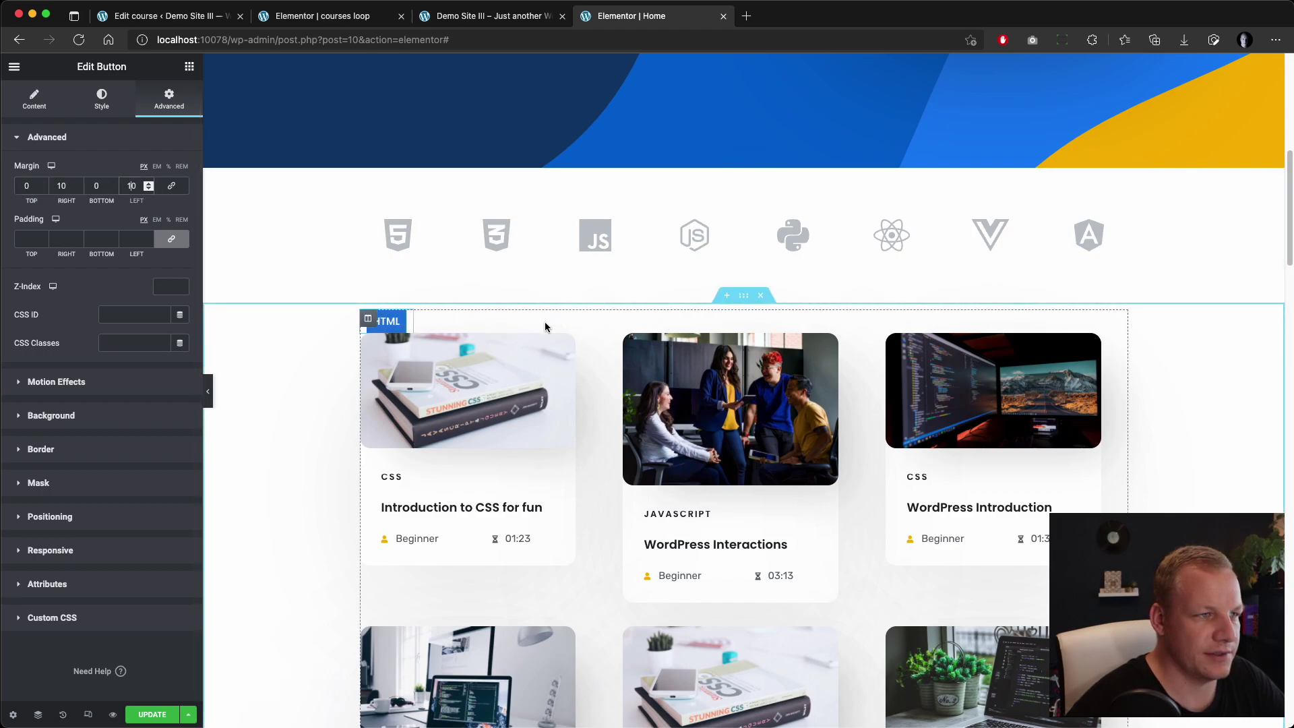
Duplicate the HTML button three times to make a row of four buttons above the course cards
right_click(406, 322)
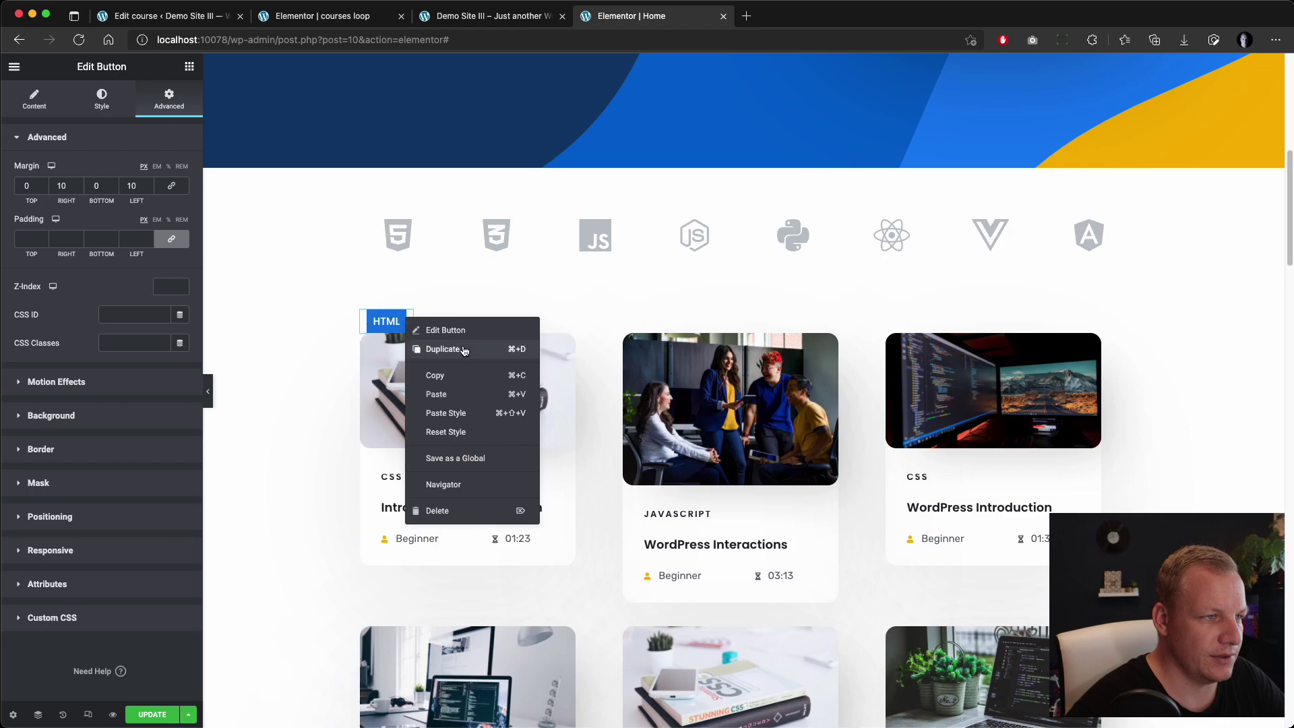
left_click(464, 349)
right_click(464, 322)
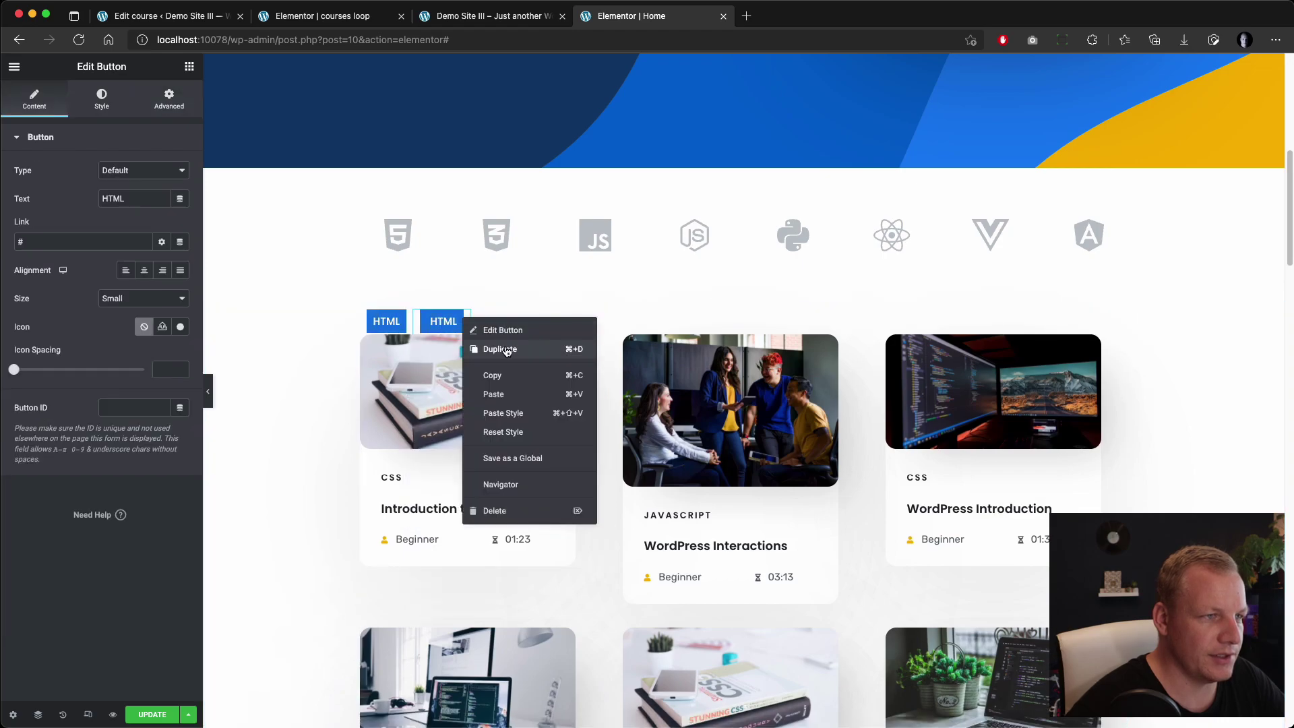
left_click(477, 349)
right_click(516, 322)
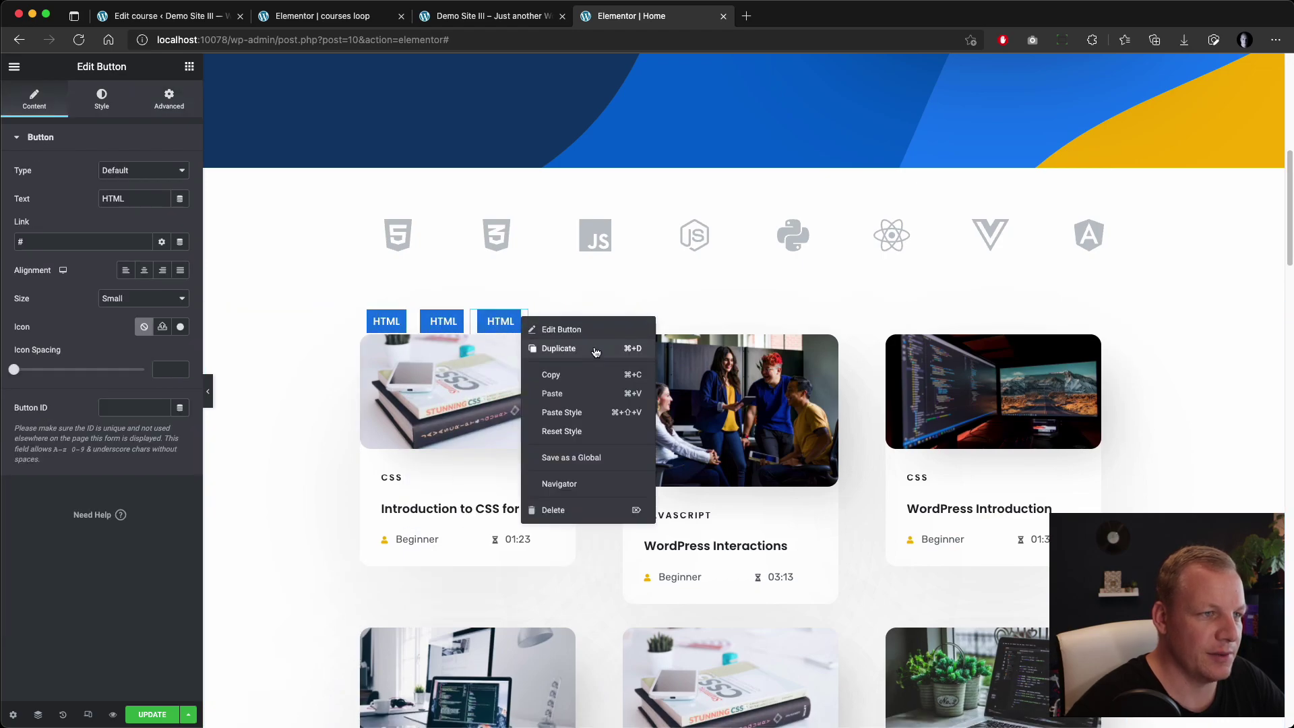
left_click(579, 349)
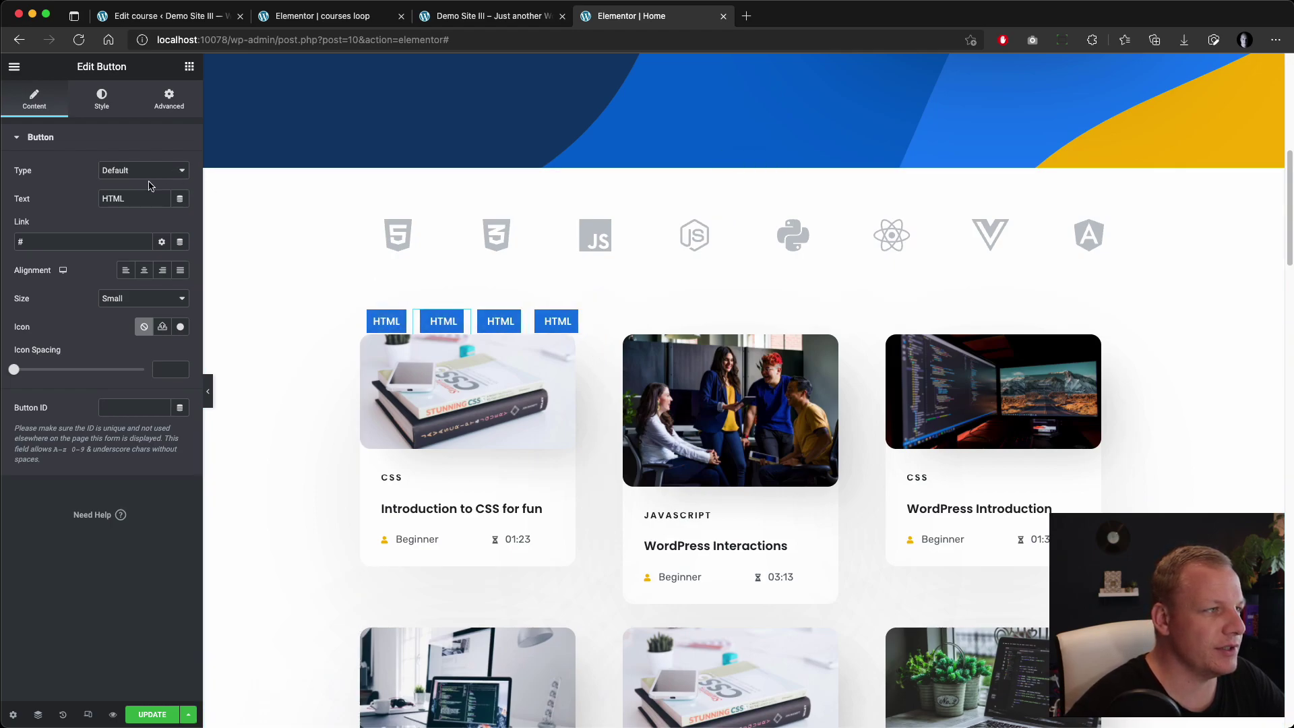
Change the text of the three duplicated buttons to CSS, JavaScript and PHP, in that order
double_click(145, 201)
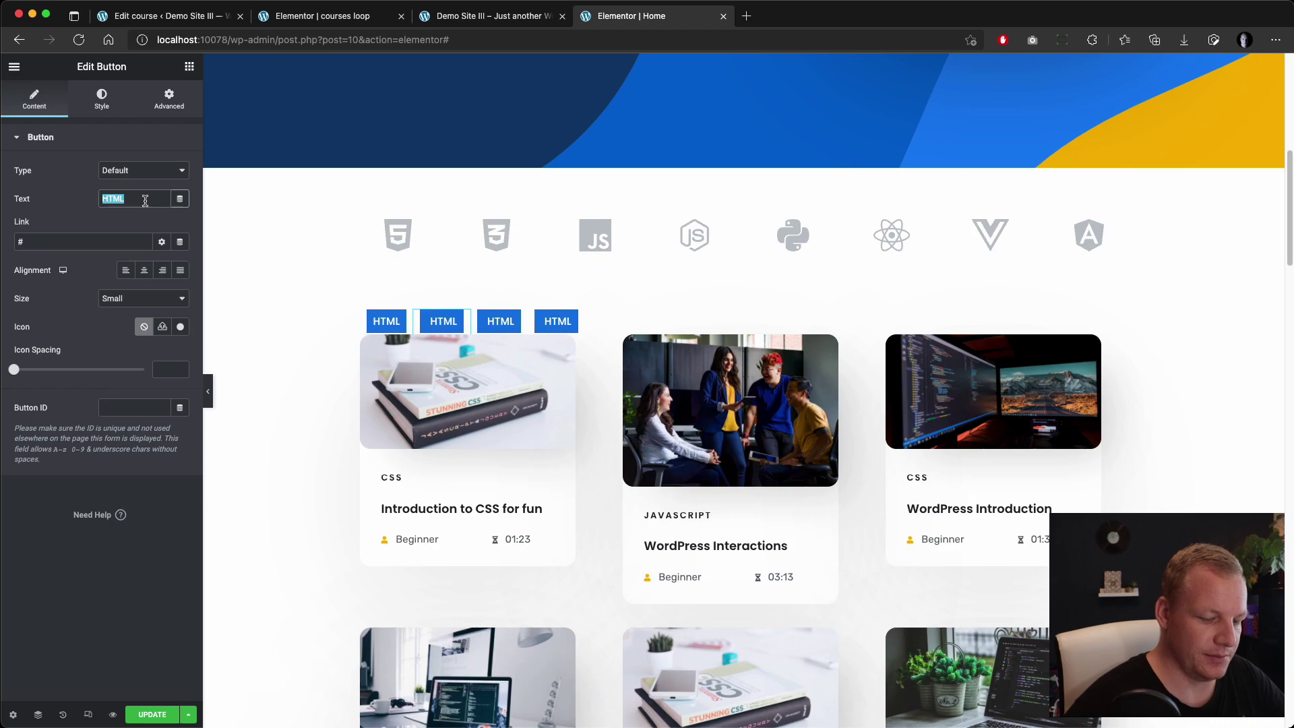
type("CSS")
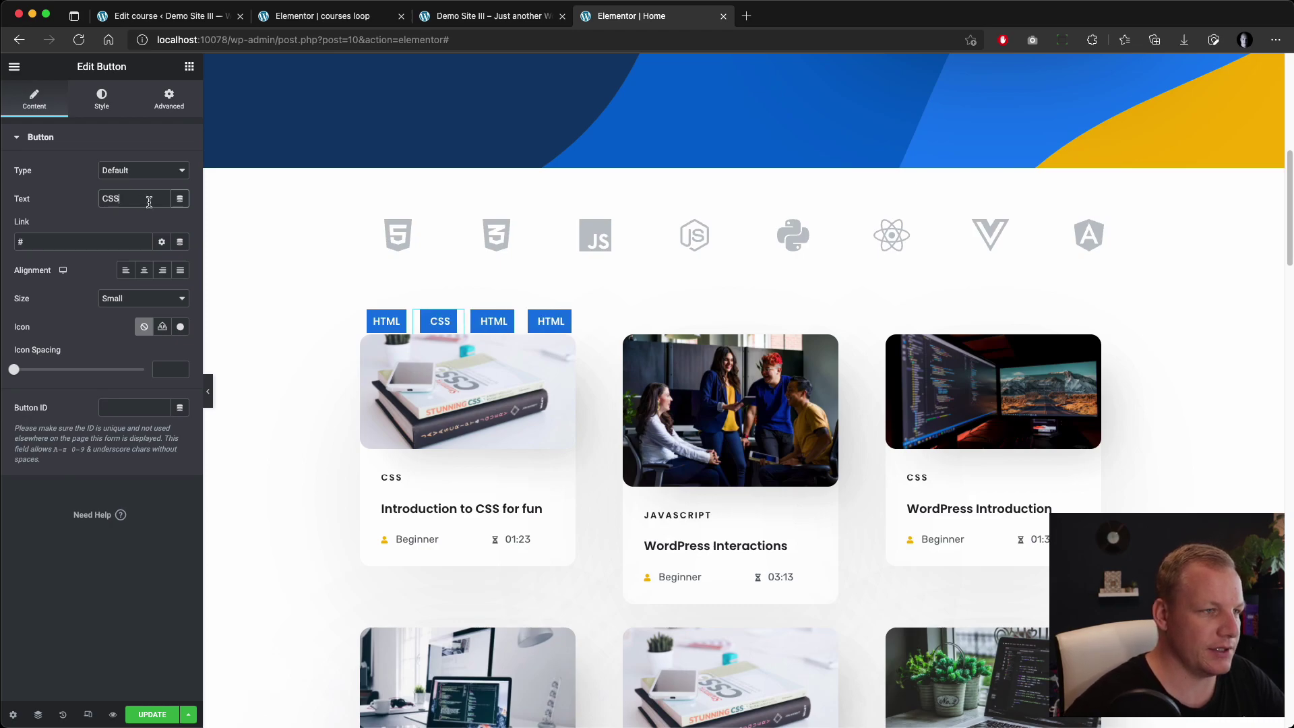
left_click(509, 319)
double_click(126, 197)
type("Ja")
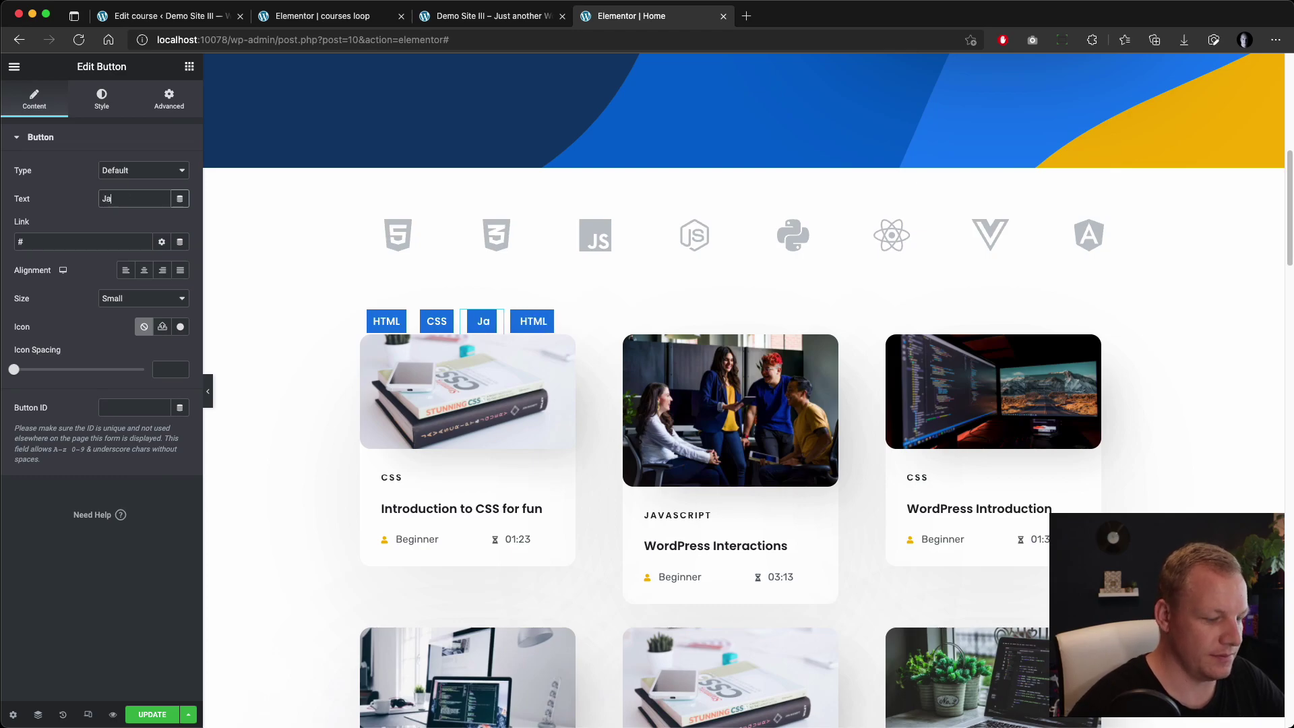
type("vaScript")
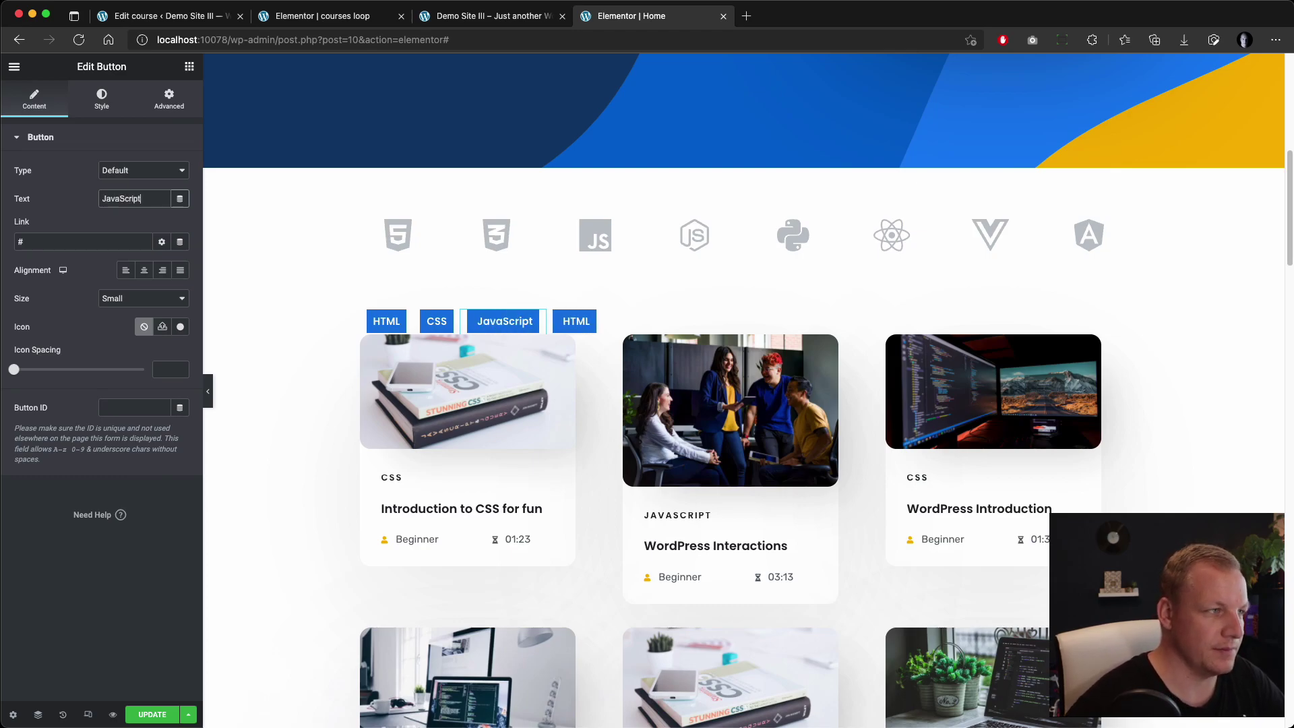
left_click(576, 321)
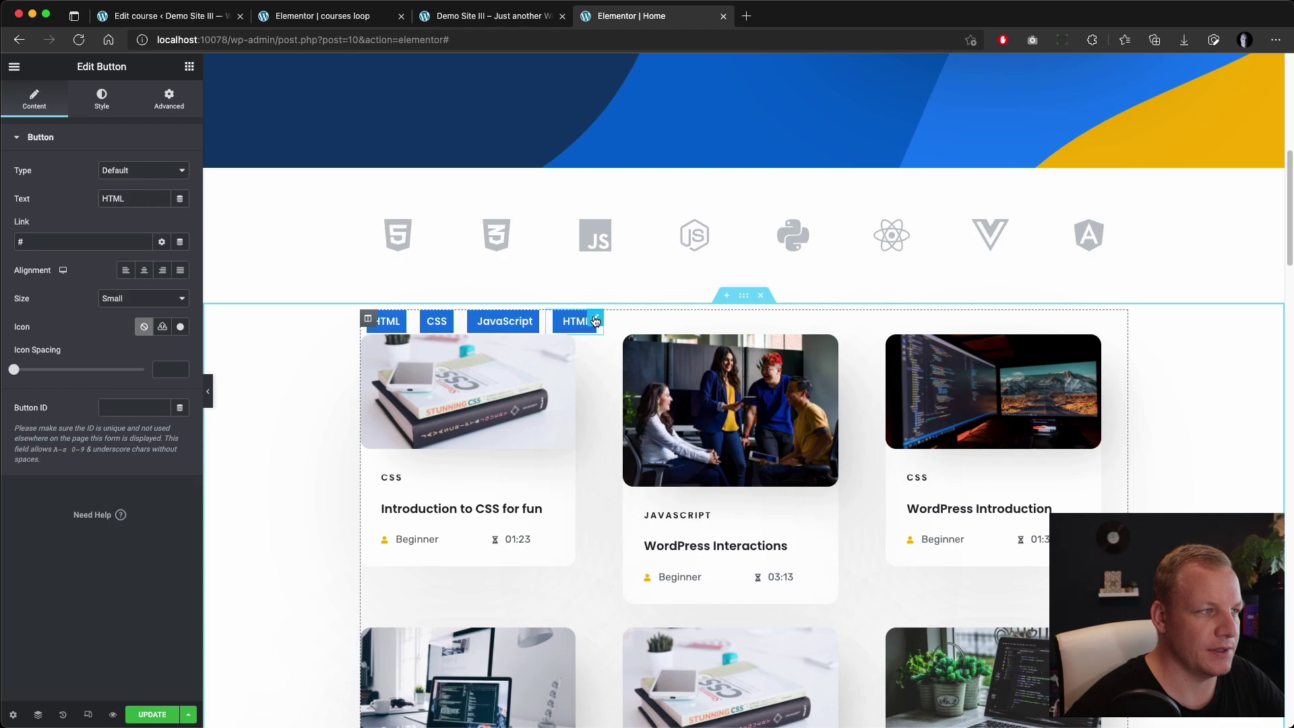
type("PHP")
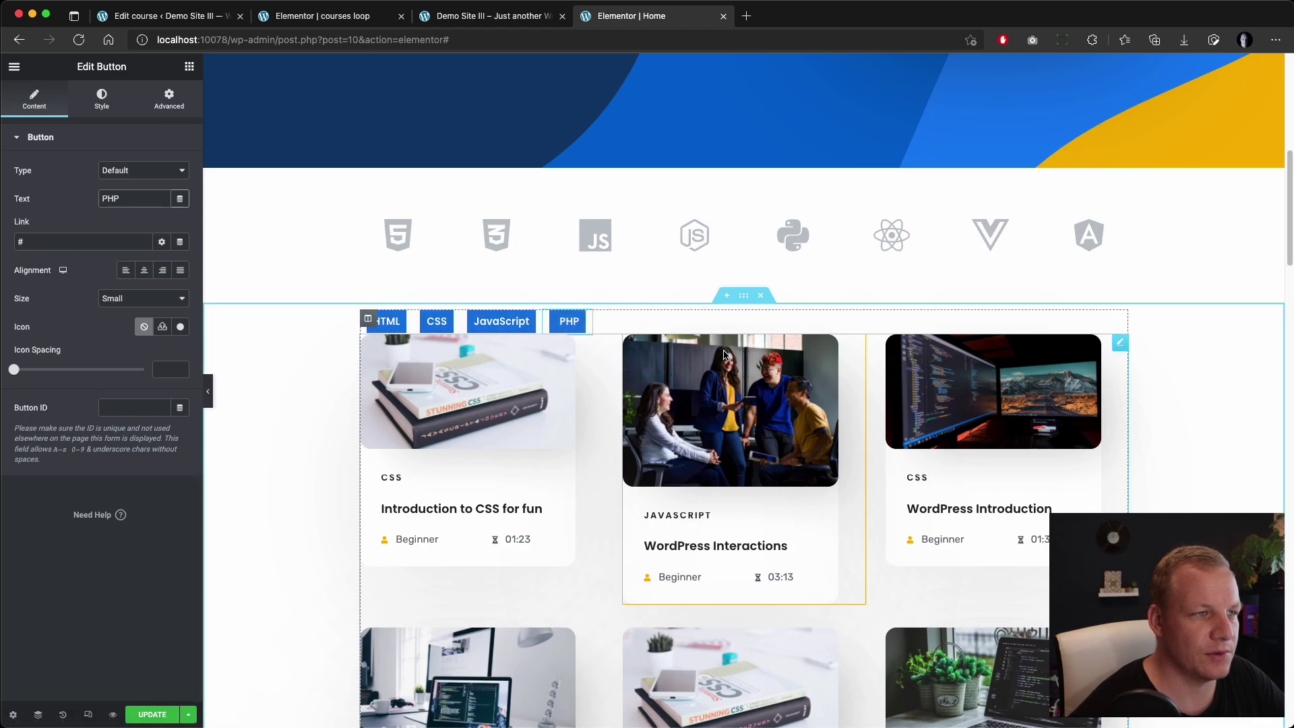
Set the horizontal alignment of the column holding the category buttons to Center
left_click(368, 319)
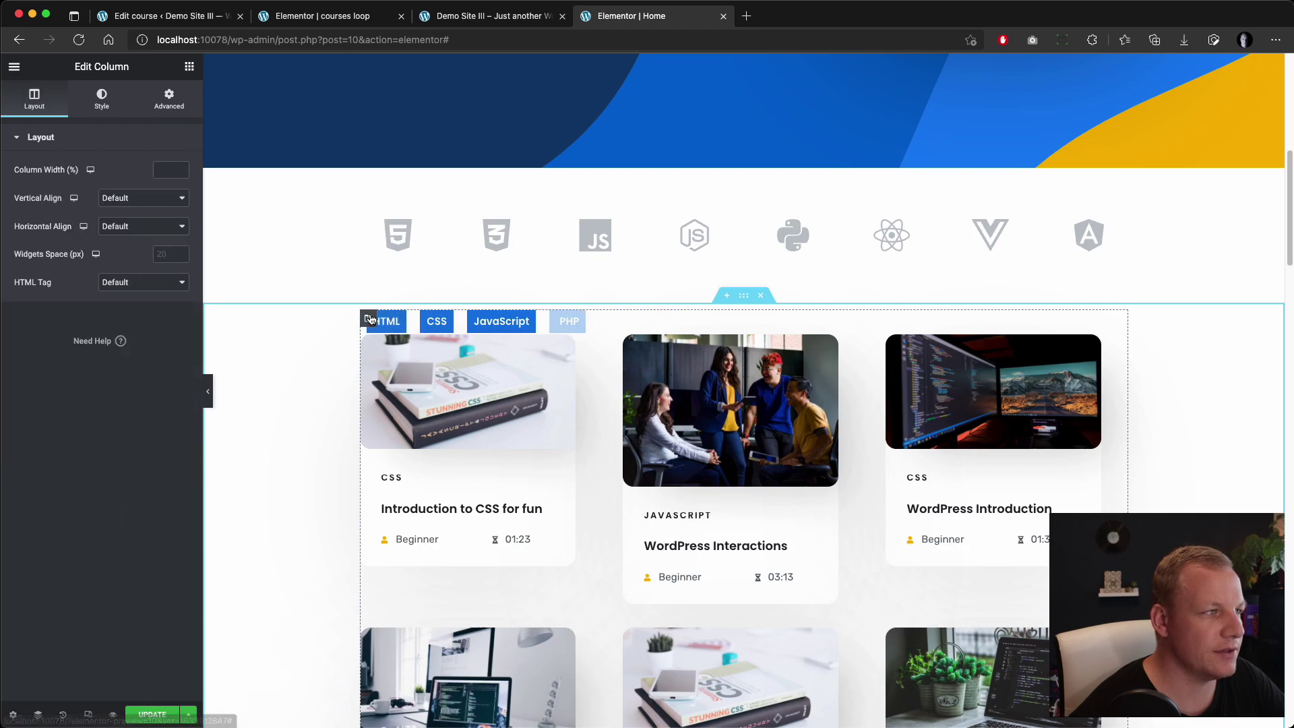
left_click(142, 201)
left_click(142, 200)
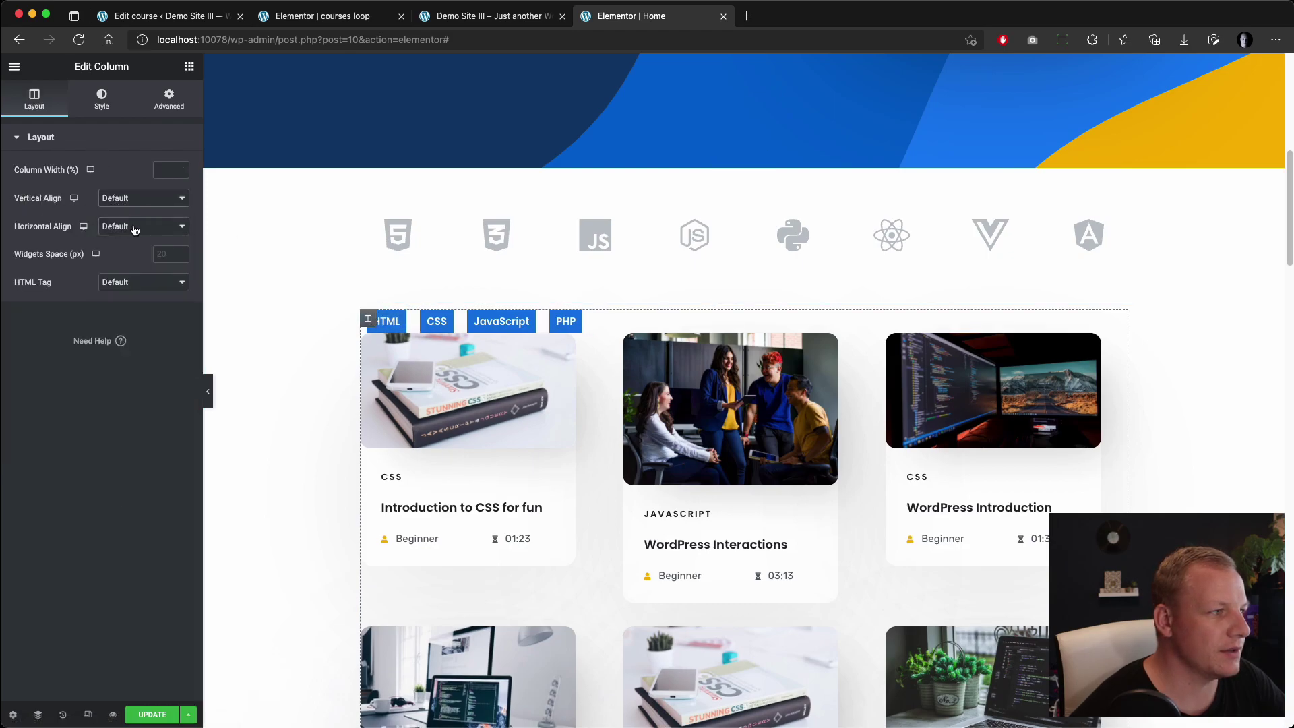
left_click(135, 227)
left_click(137, 263)
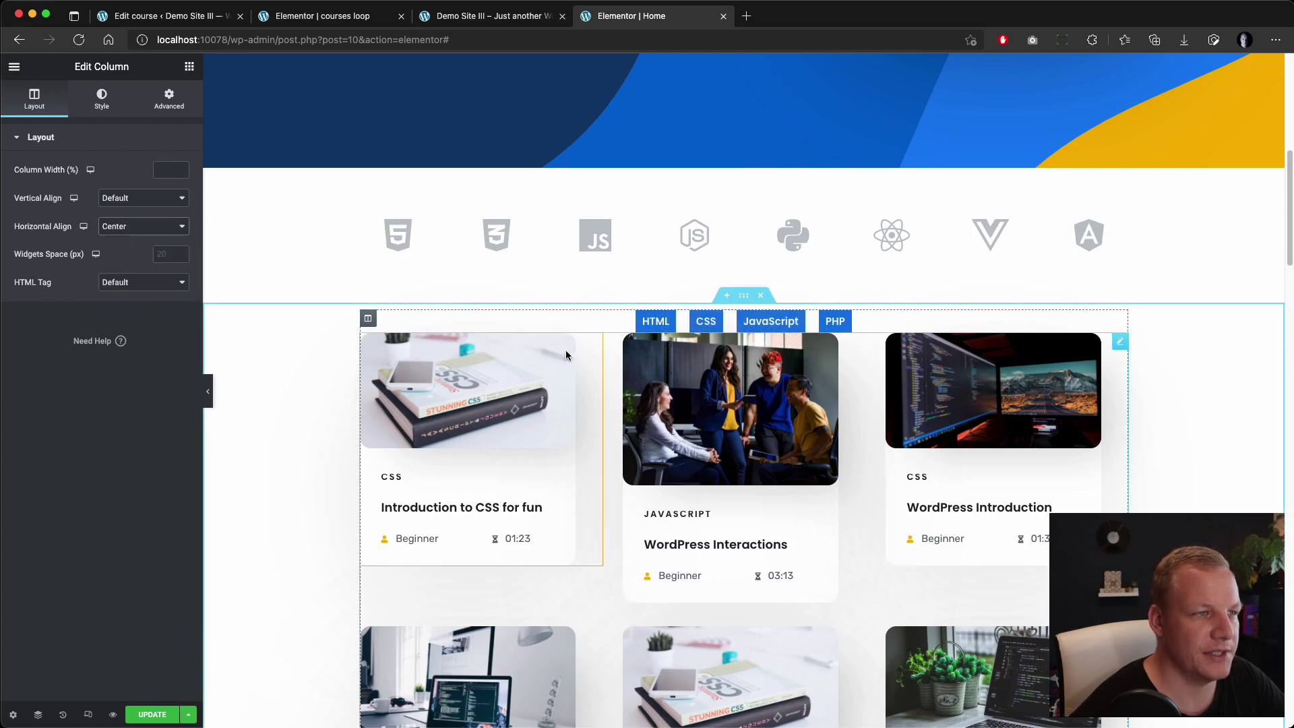
Set the top margin of the Posts widget below the buttons to 30 px
left_click(1120, 341)
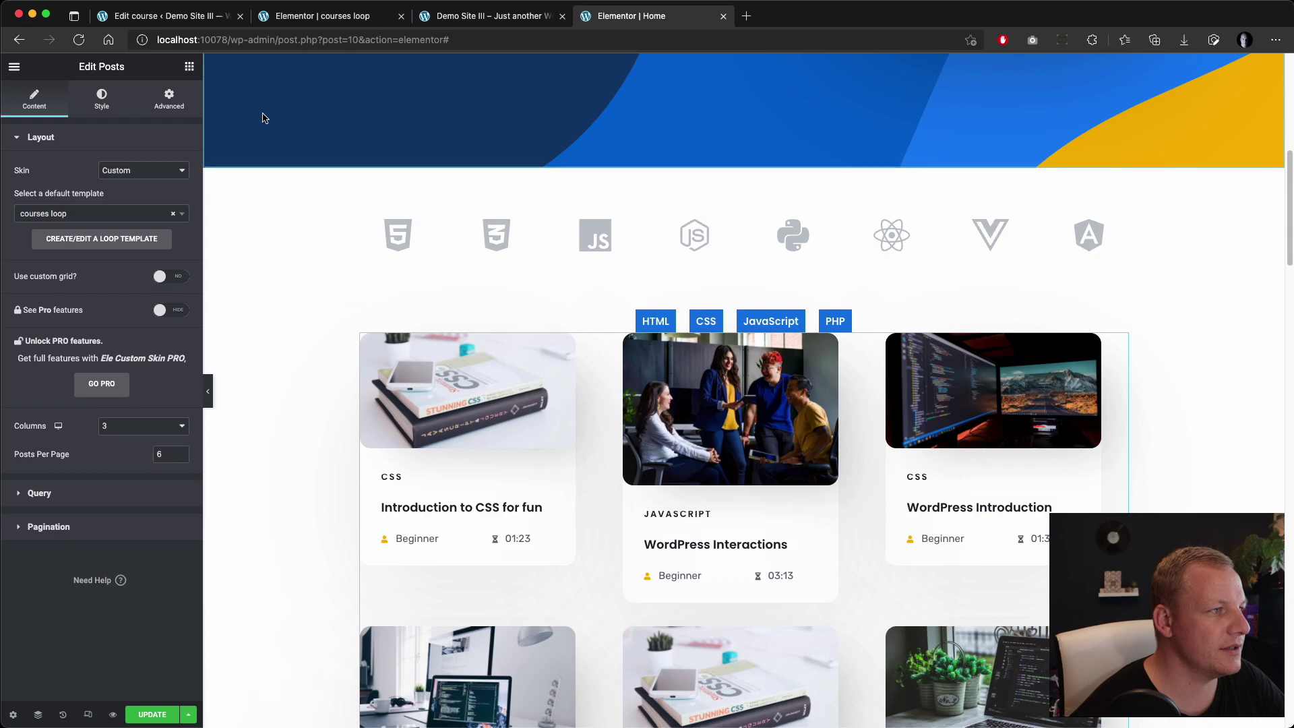
left_click(175, 111)
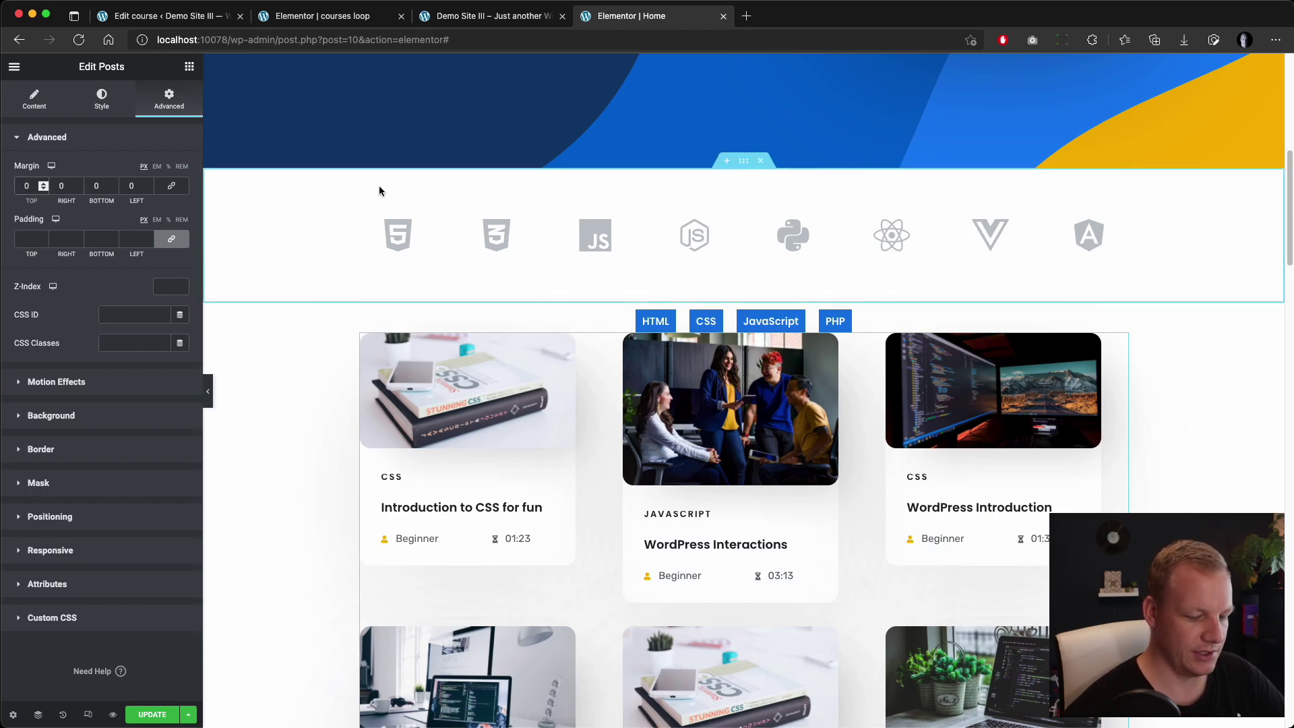
type("300")
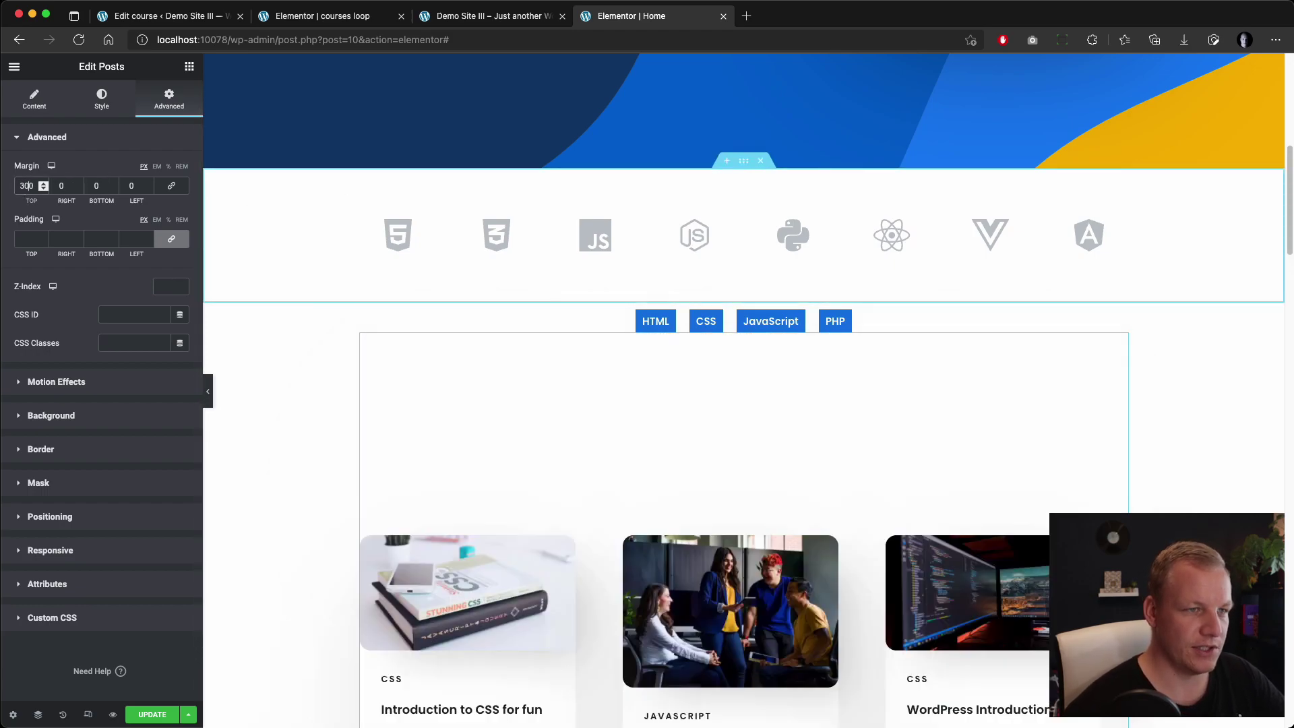
key("BackSpace")
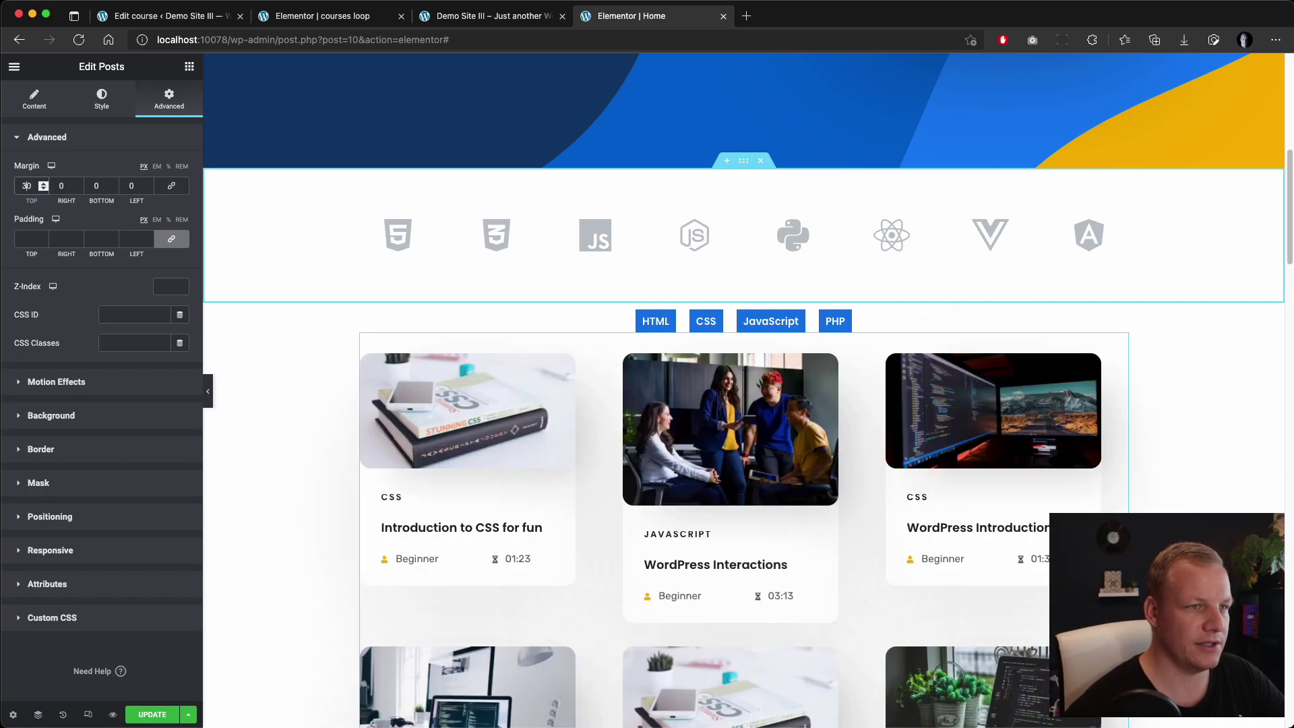
Preview the page without the editor panel to examine the category buttons and course sections, then restore the panel
left_click(208, 392)
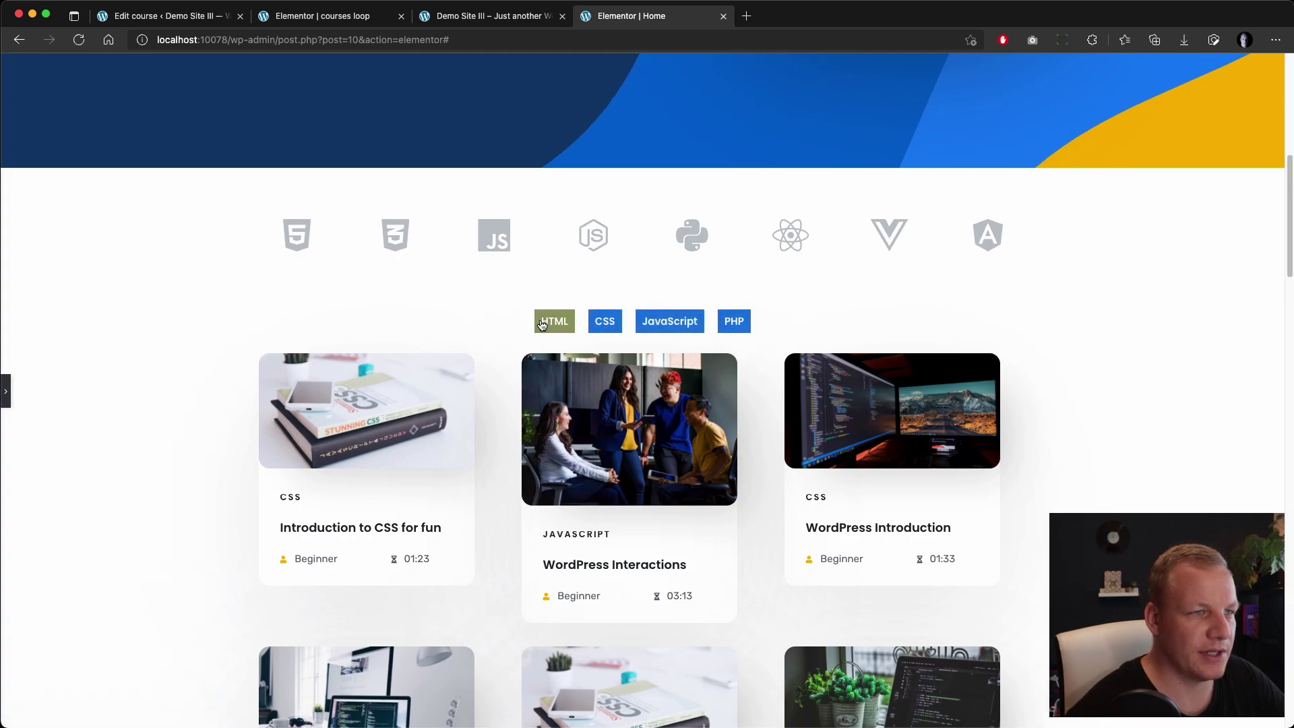
scroll(394, 330, "down", 7)
scroll(391, 335, "down", 3)
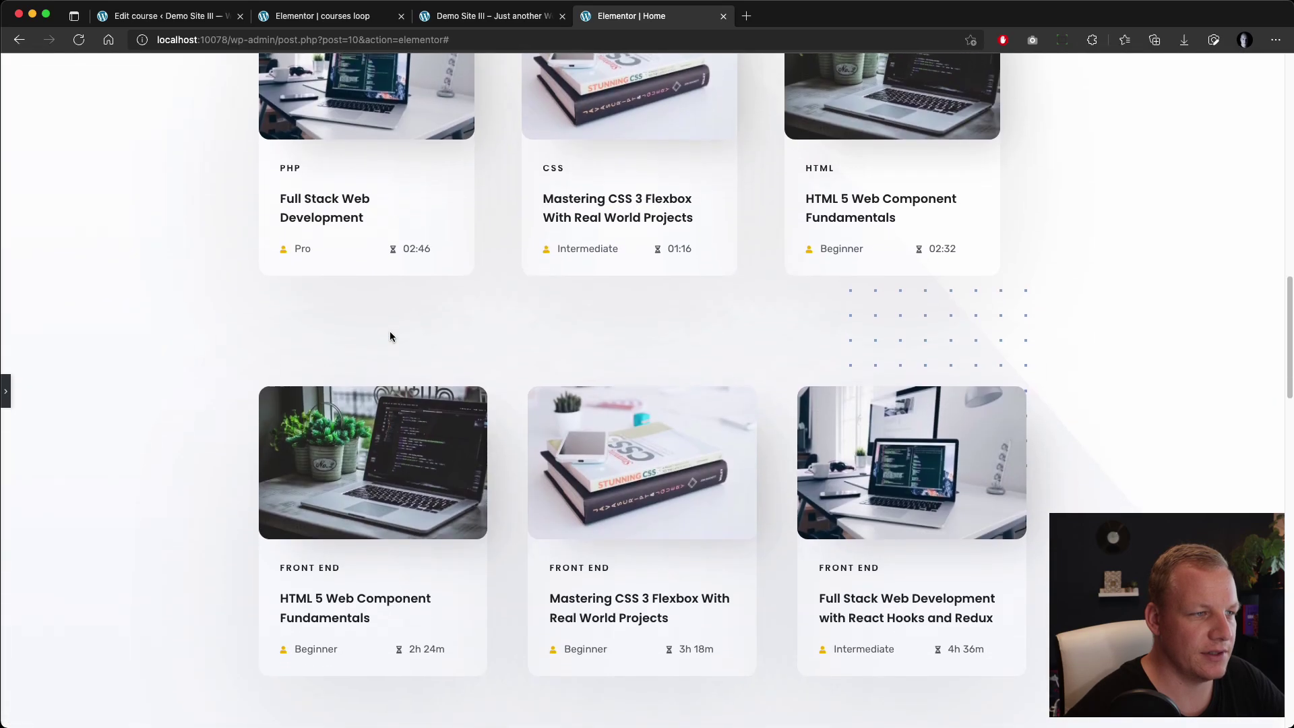
scroll(391, 336, "up", 10)
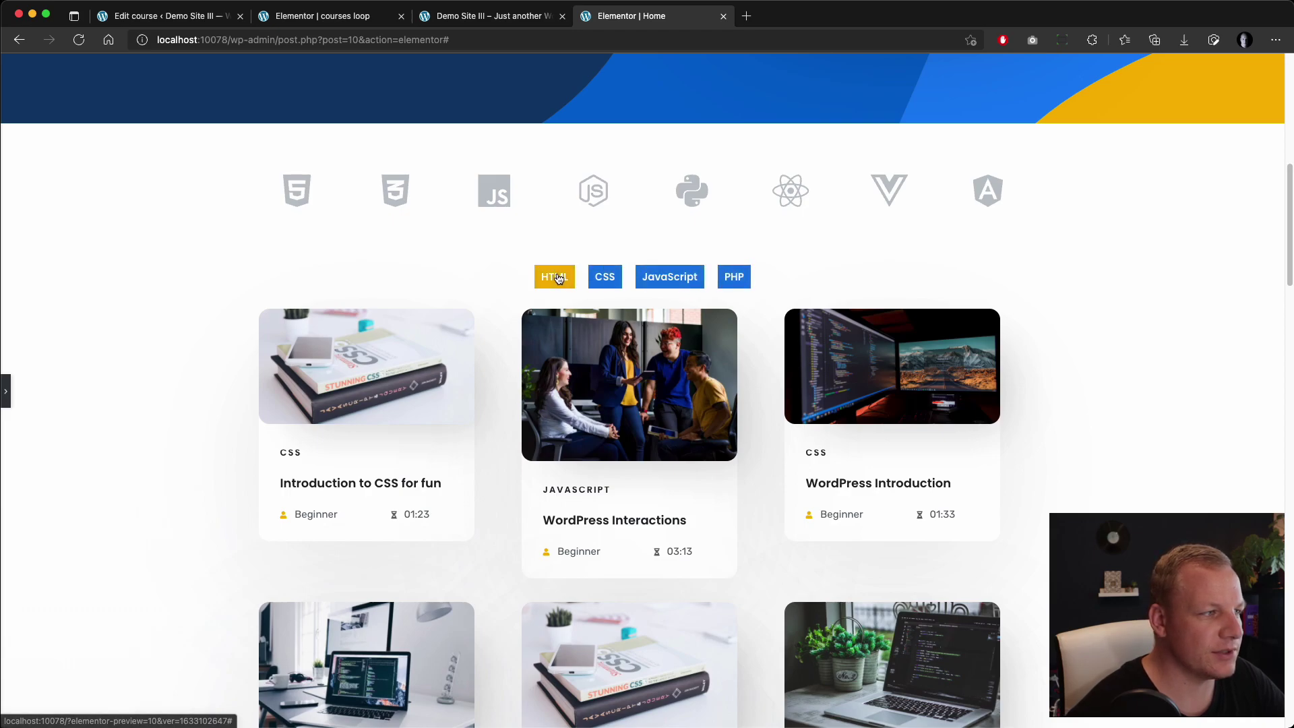
key("super+p")
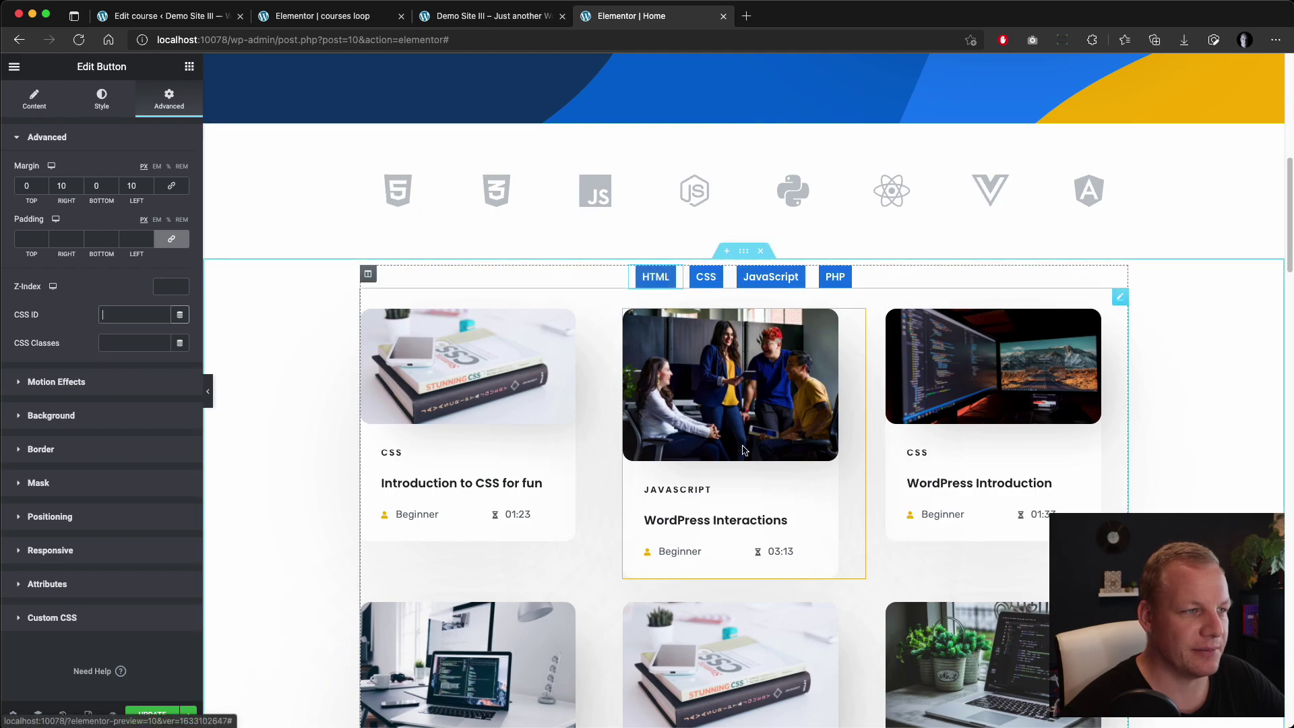
Examine the category labels on the course cards beneath the HTML, CSS, JavaScript and PHP buttons
scroll(780, 534, "down", 4)
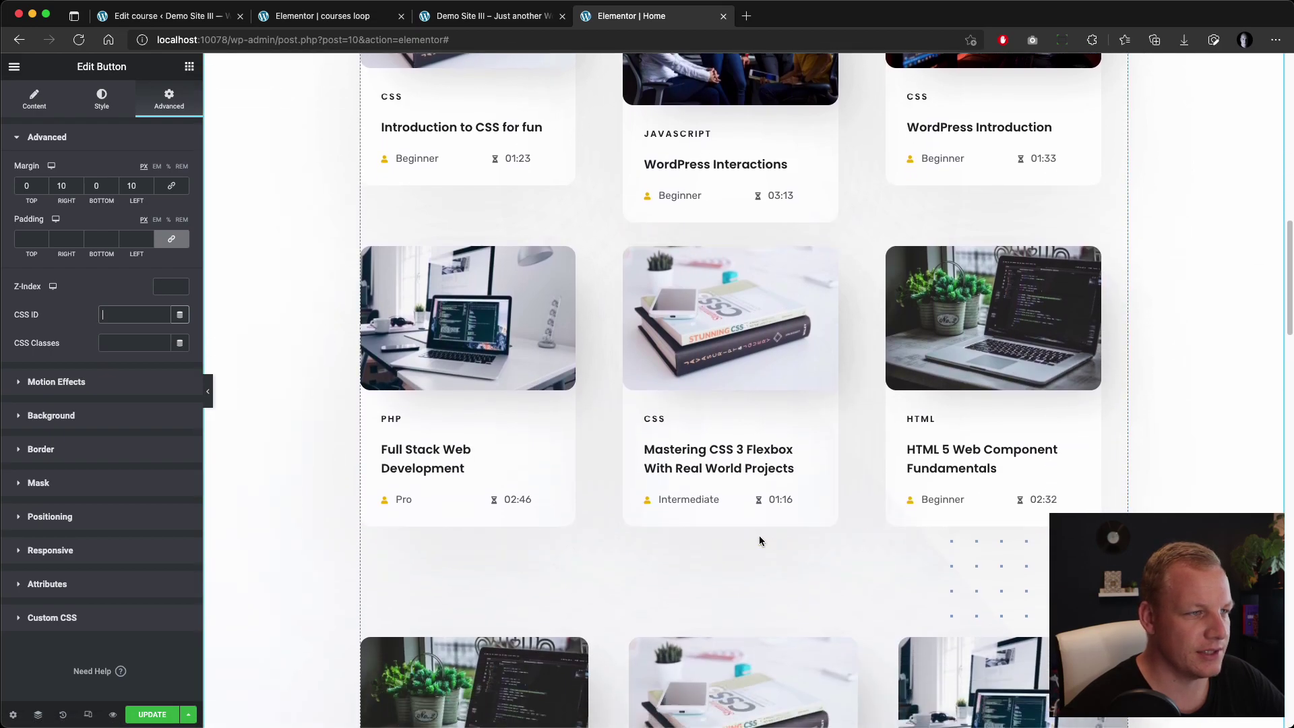
scroll(997, 435, "up", 4)
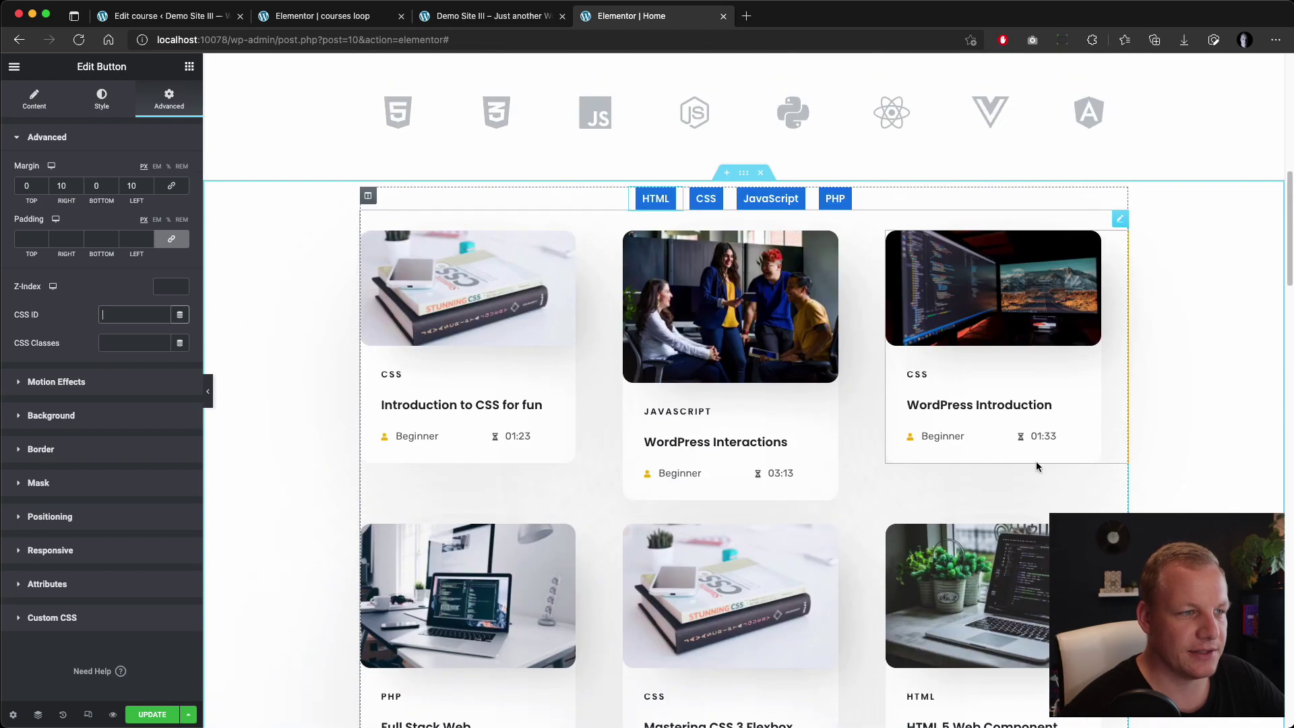
scroll(984, 435, "down", 4)
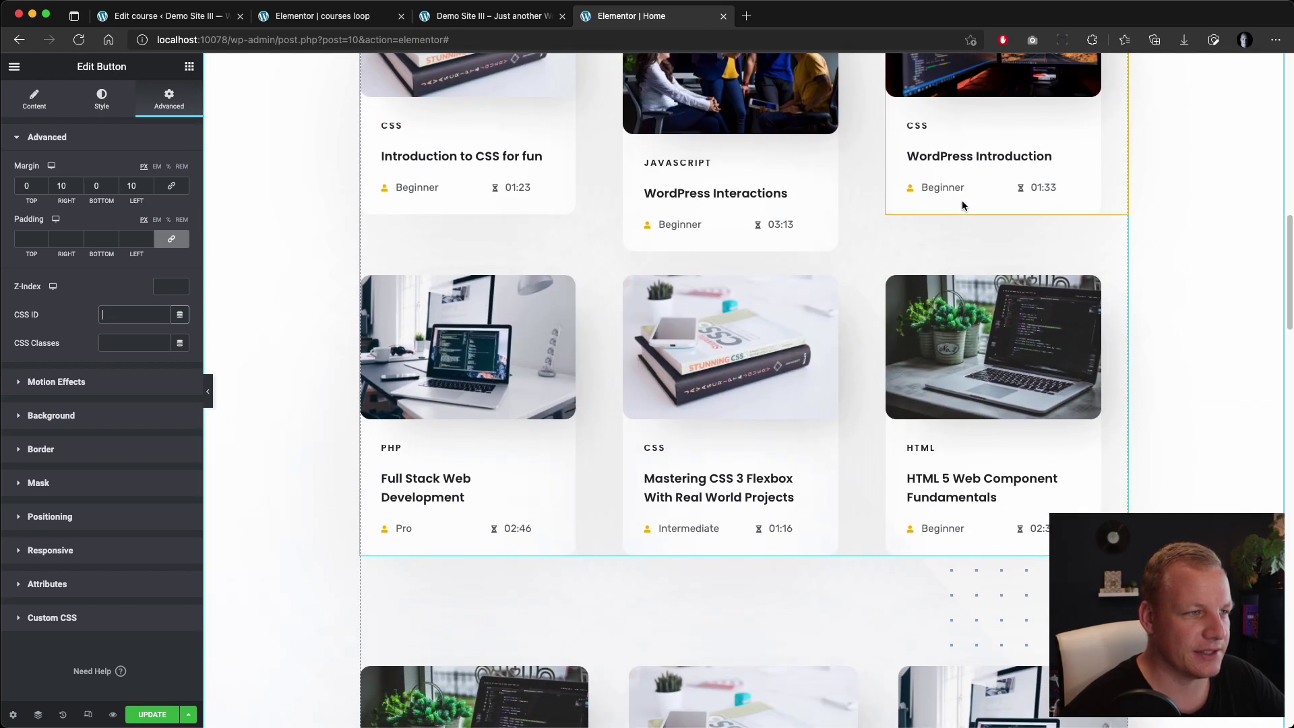
scroll(710, 452, "up", 2)
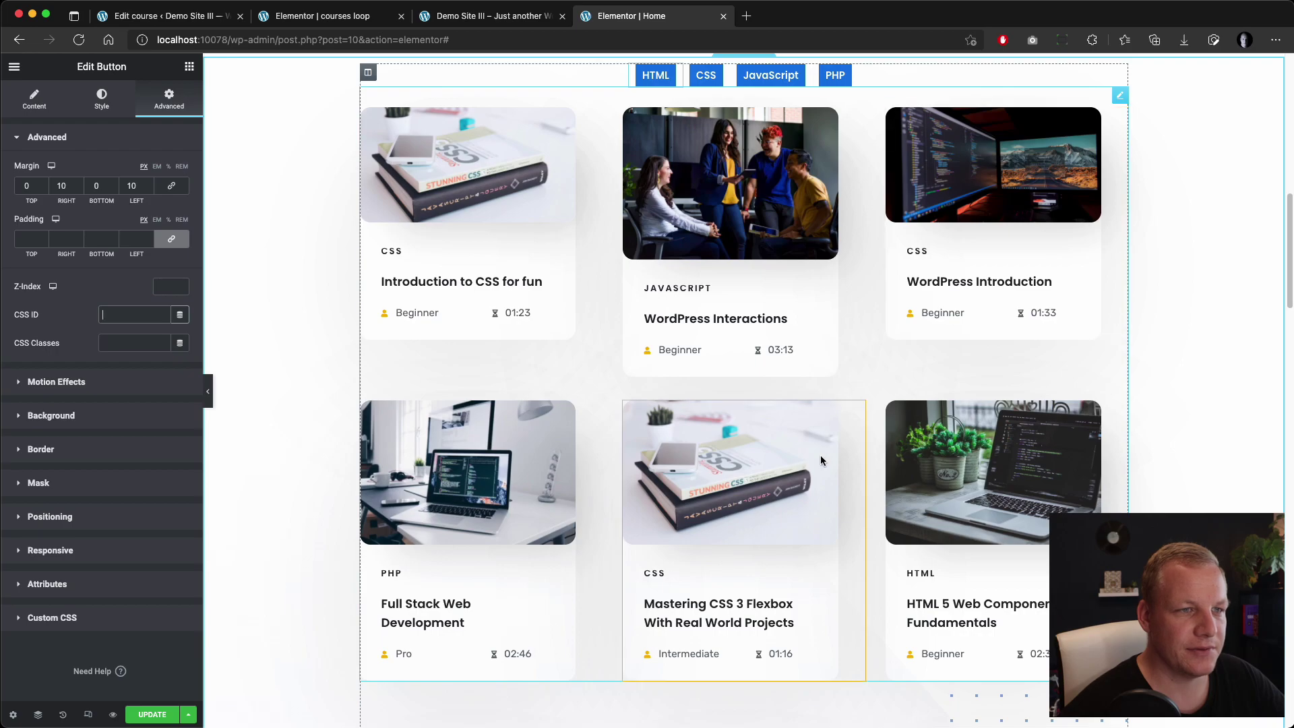
scroll(856, 516, "down", 1)
scroll(856, 517, "down", 2)
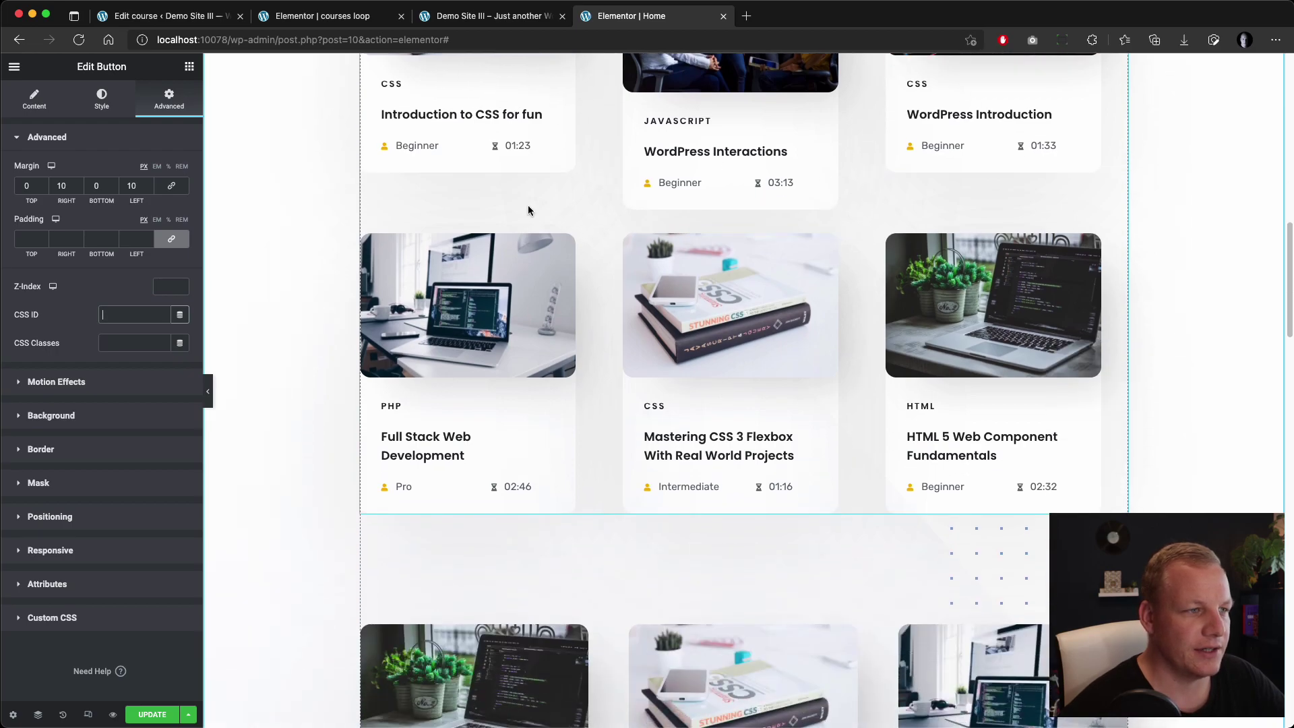
scroll(691, 394, "up", 4)
scroll(691, 394, "down", 4)
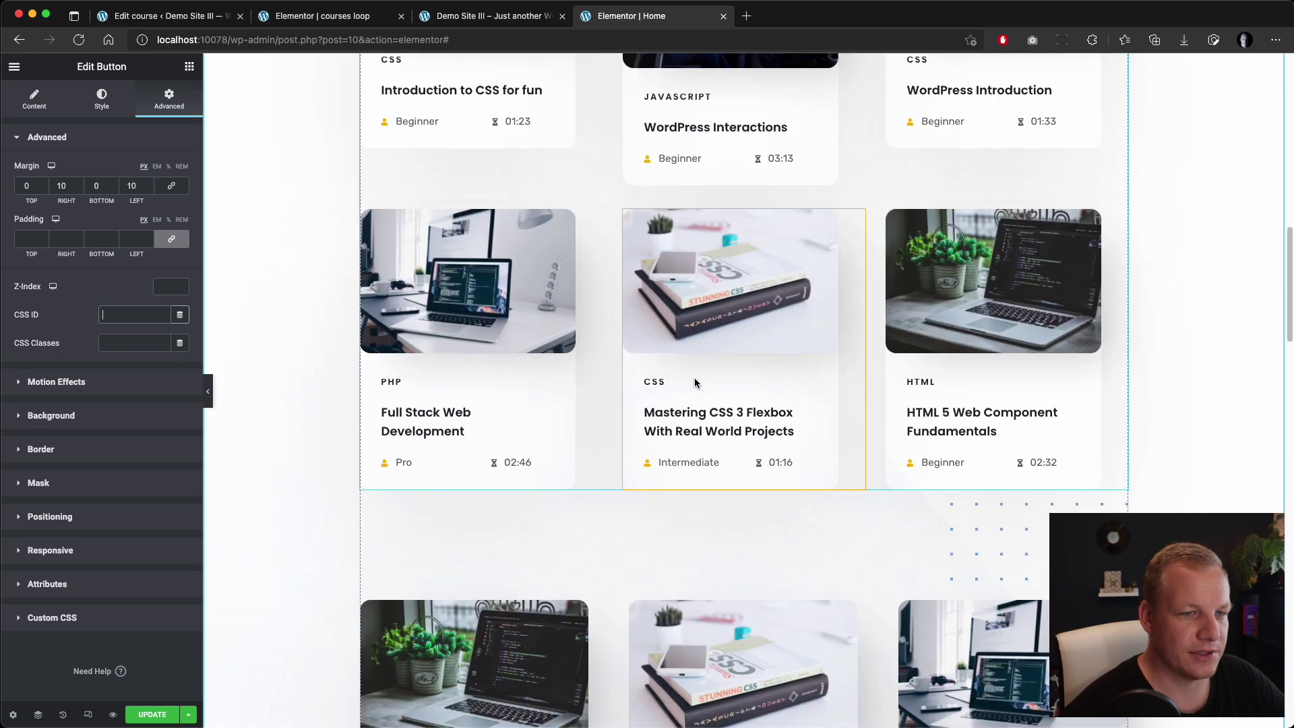
scroll(632, 442, "up", 8)
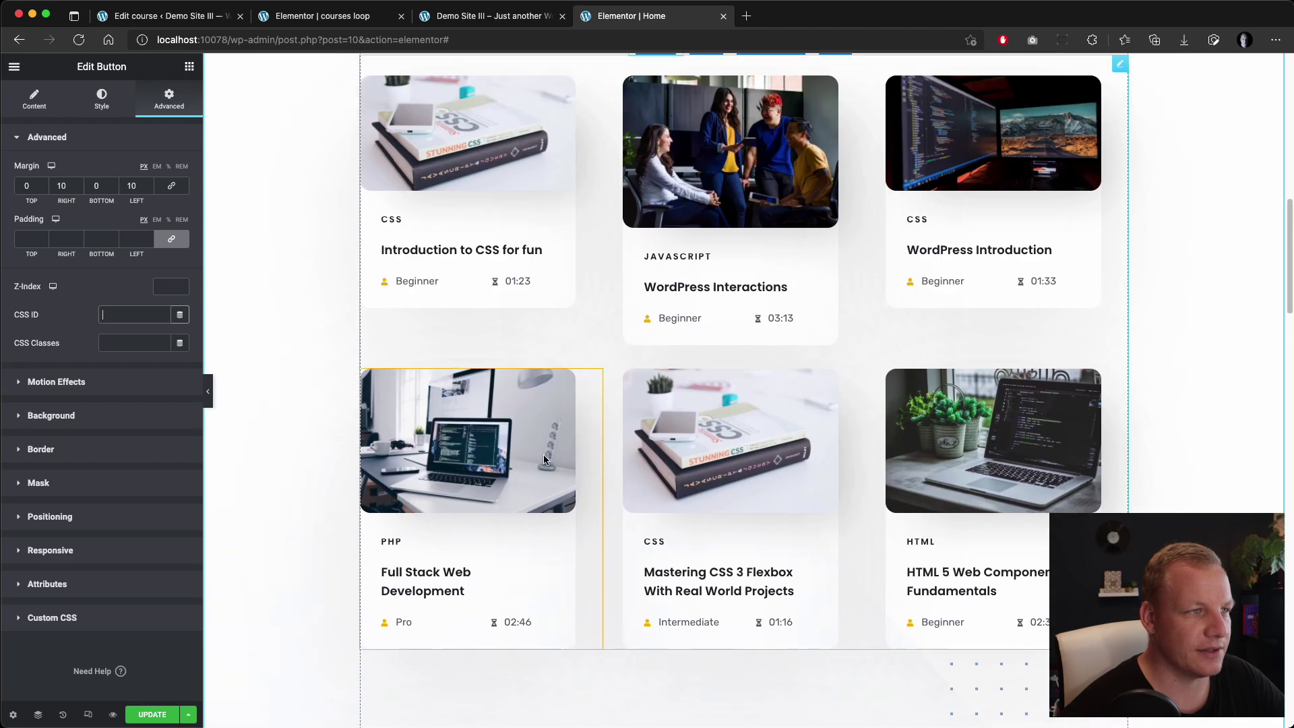
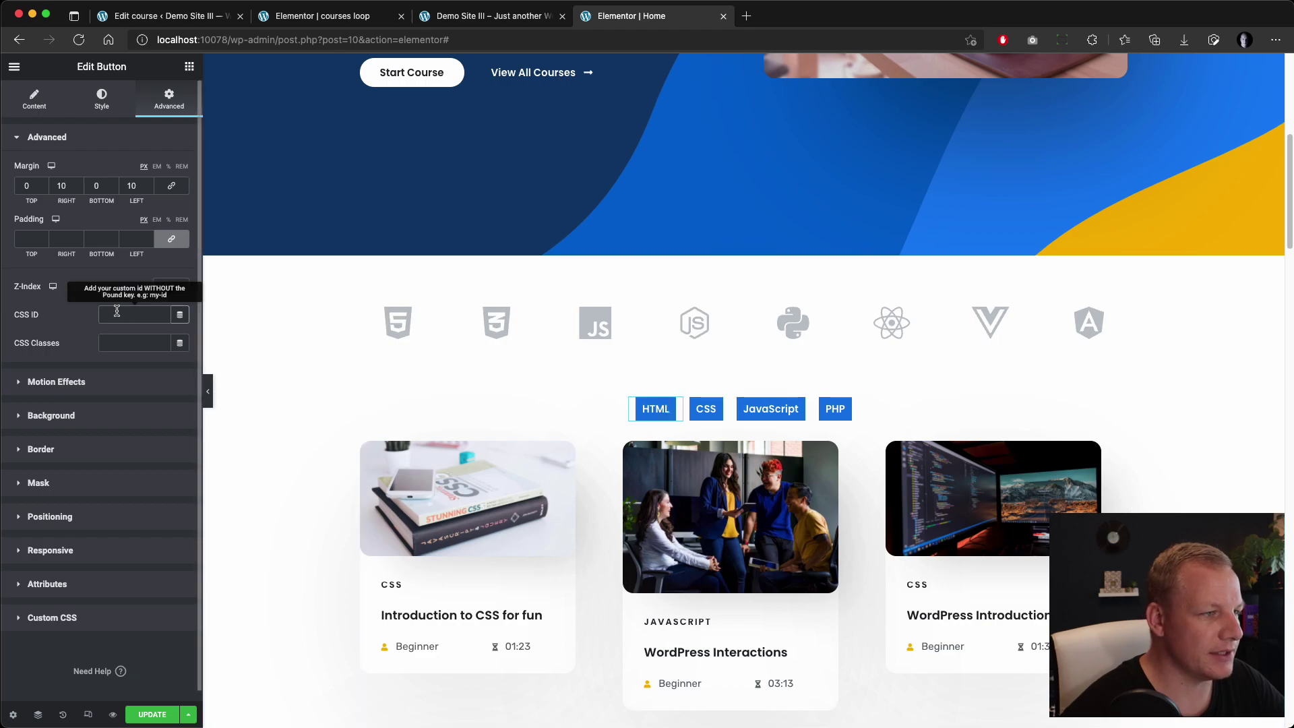
Give the HTML button the CSS class my_nav
left_click(119, 341)
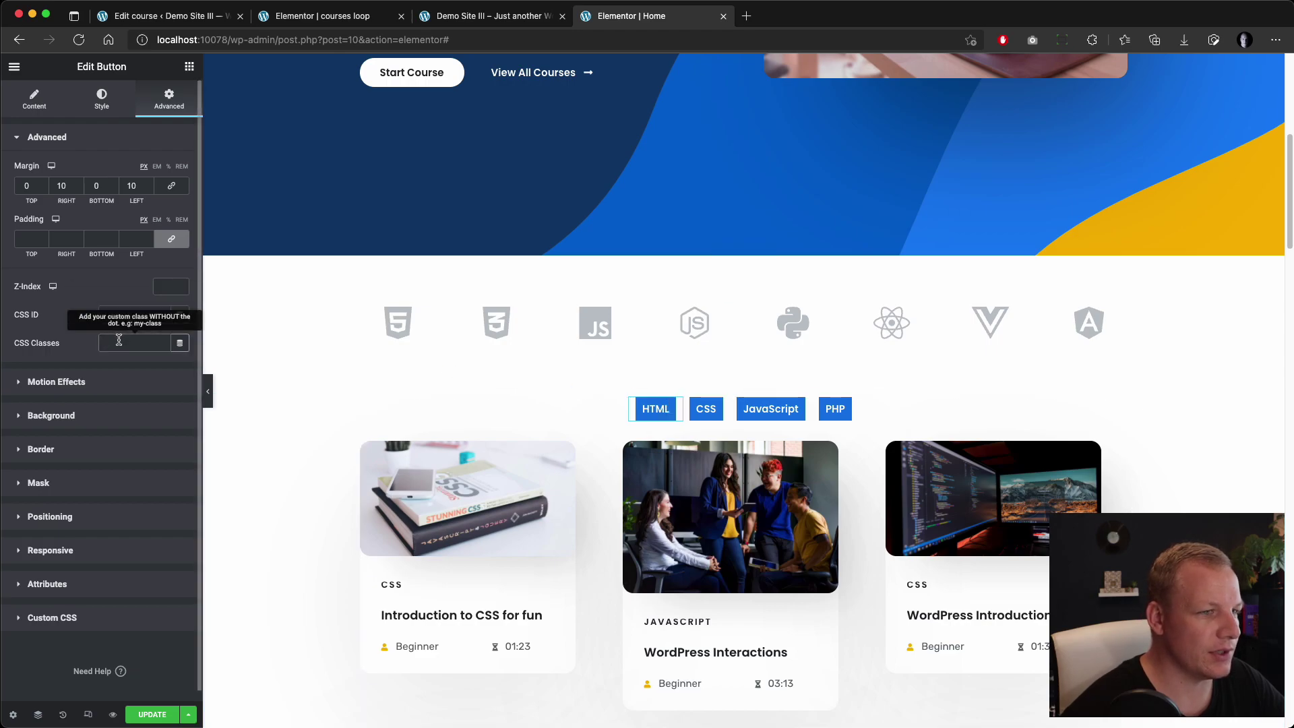
type("my_nav")
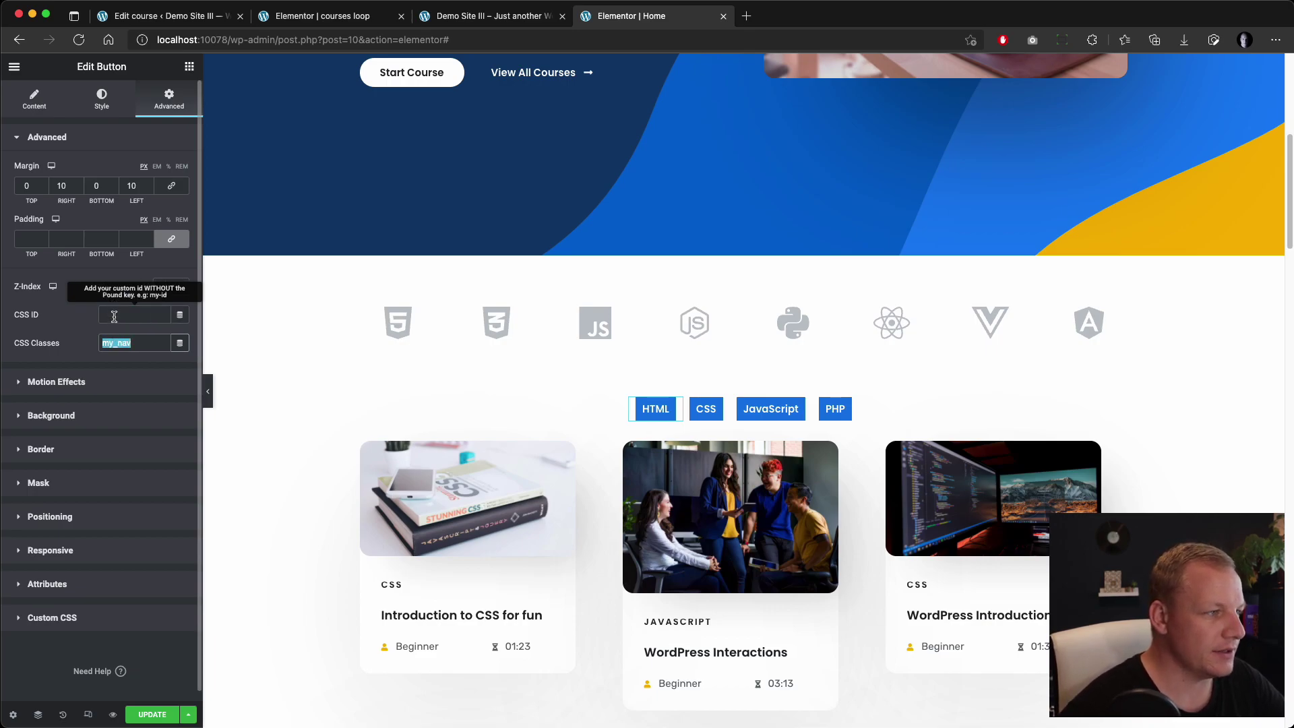
key("Left")
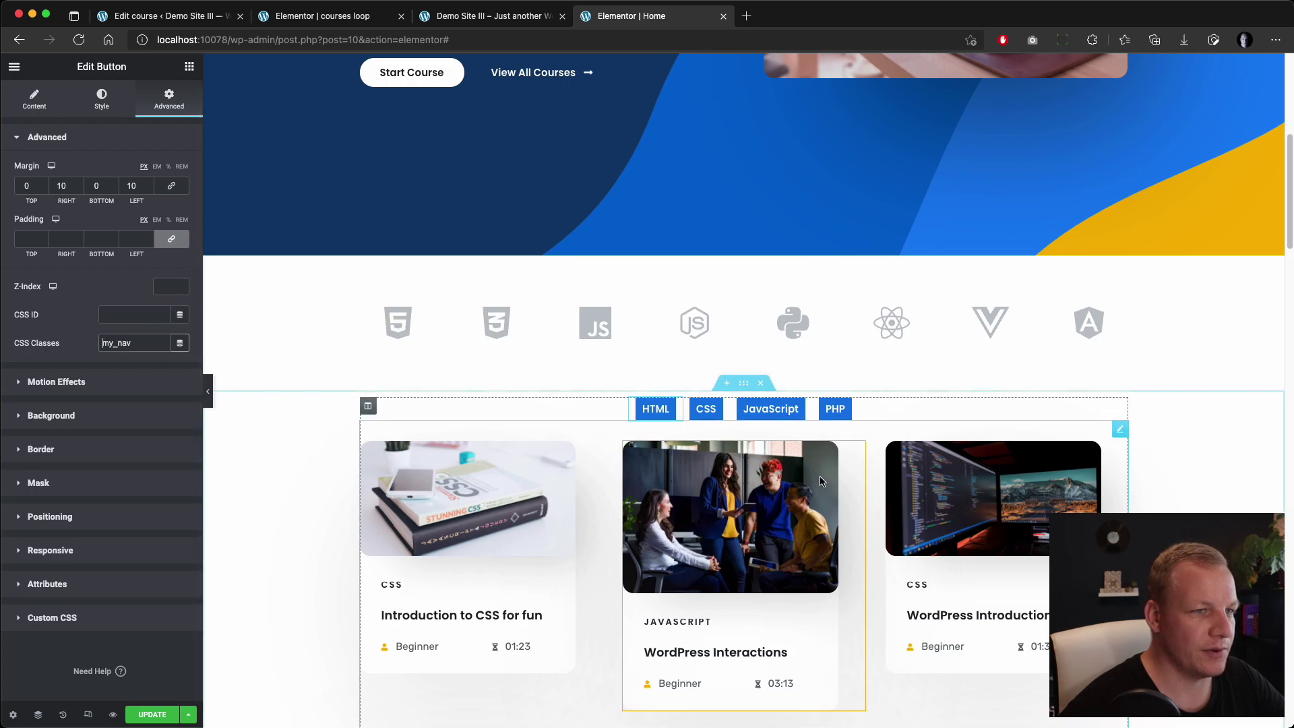
Give the CSS, JavaScript and PHP buttons the CSS class my_nav
left_click(704, 408)
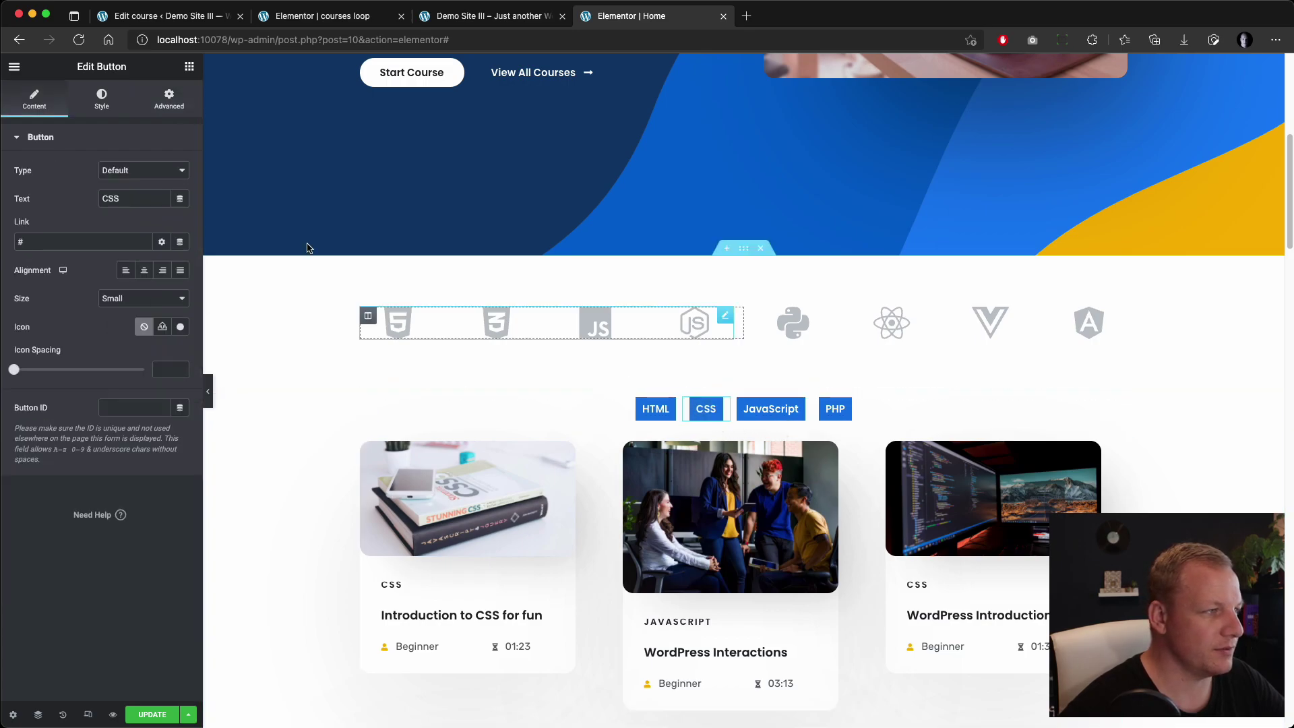
left_click(168, 99)
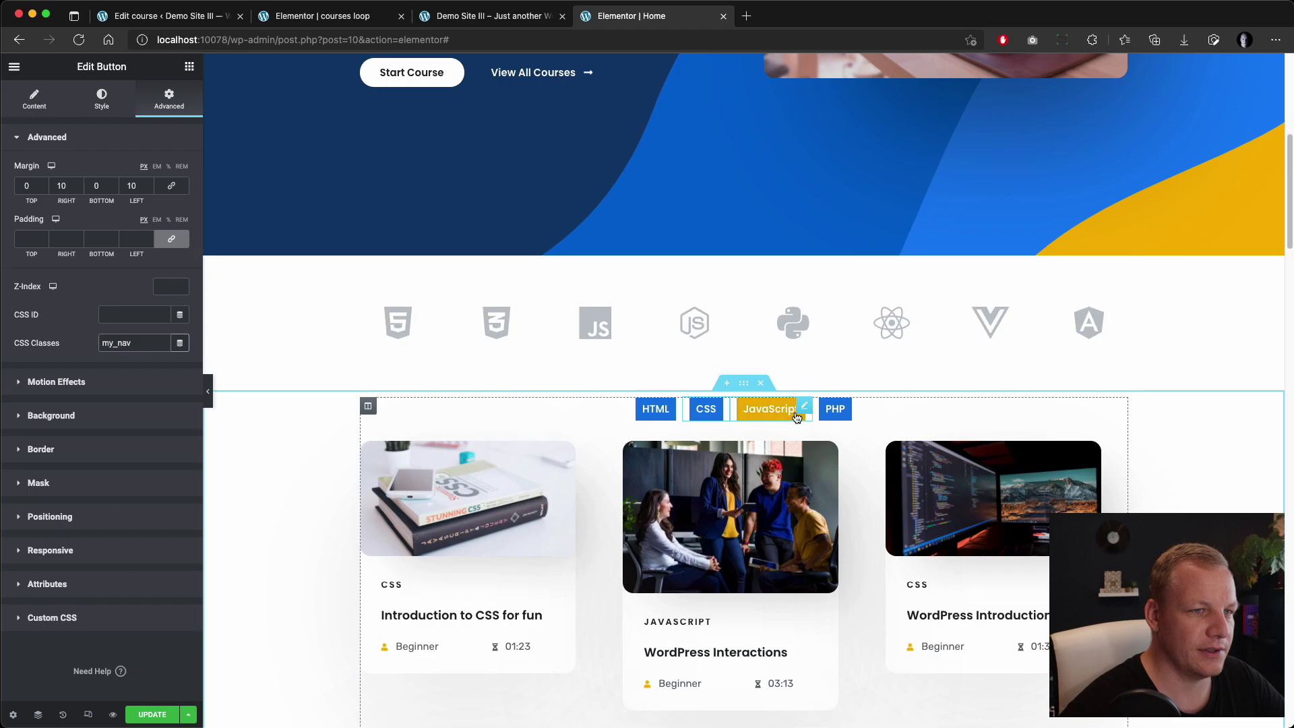
left_click(770, 409)
left_click(169, 99)
left_click(135, 342)
left_click(132, 322)
left_click(851, 414)
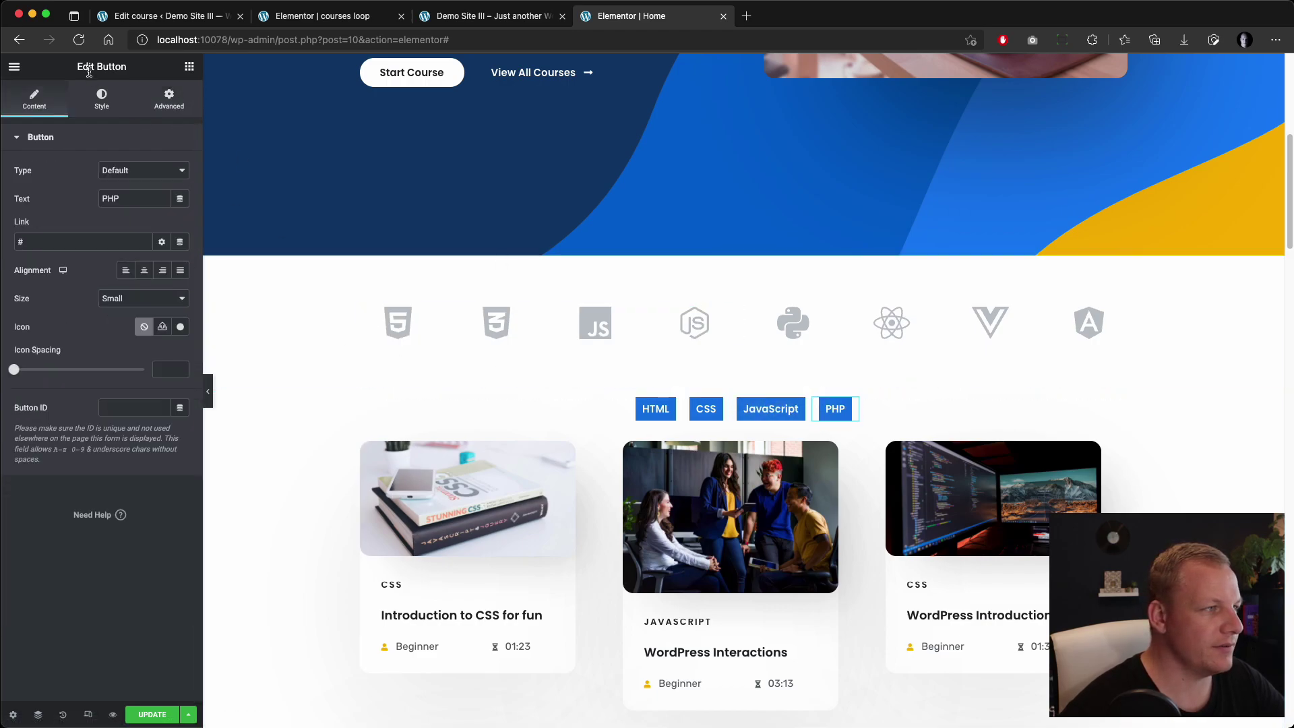
left_click(168, 99)
left_click(118, 343)
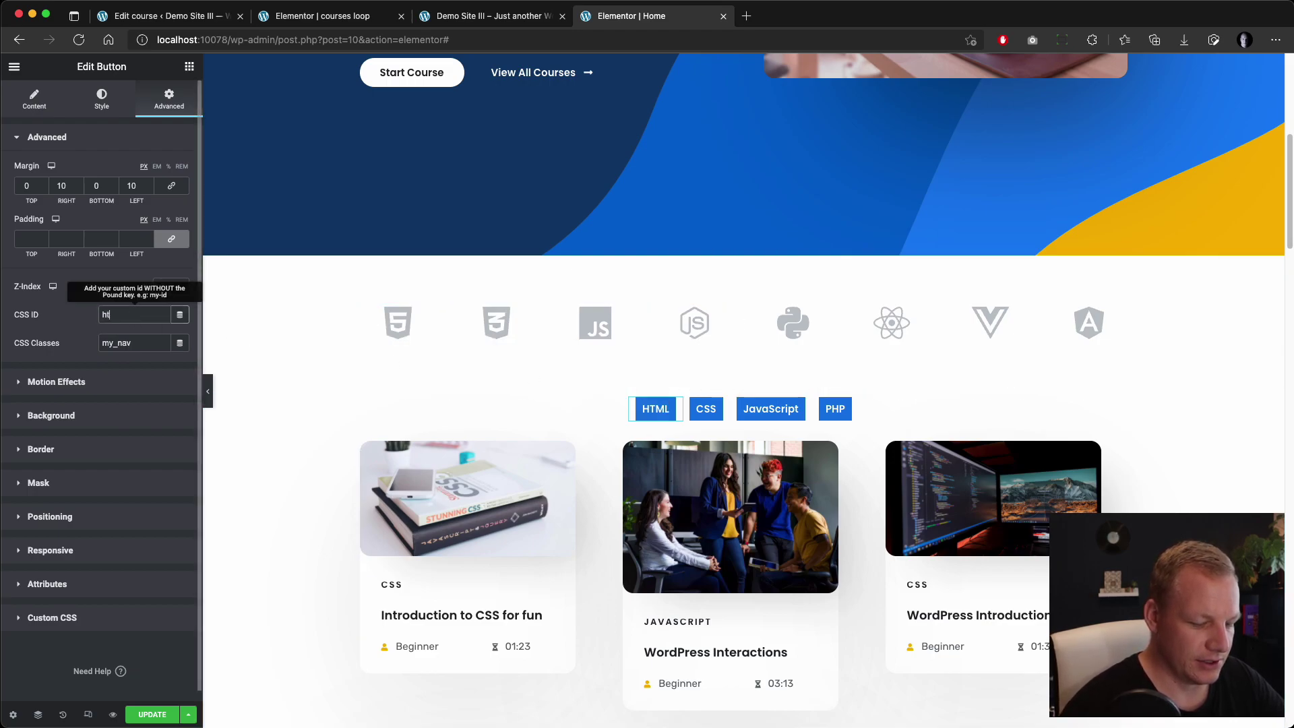
Set the CSS IDs of the HTML, CSS, JavaScript and PHP buttons to html, css, javascript and php
type("tml")
double_click(109, 314)
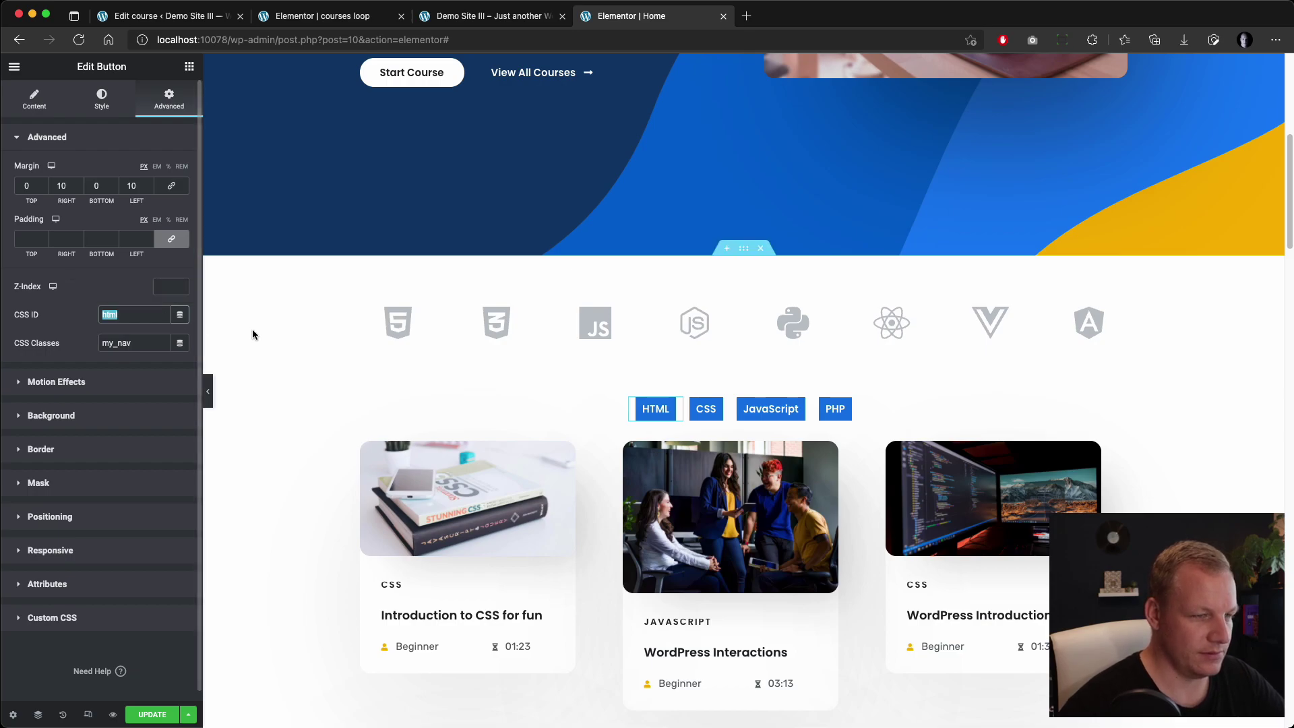
left_click(711, 409)
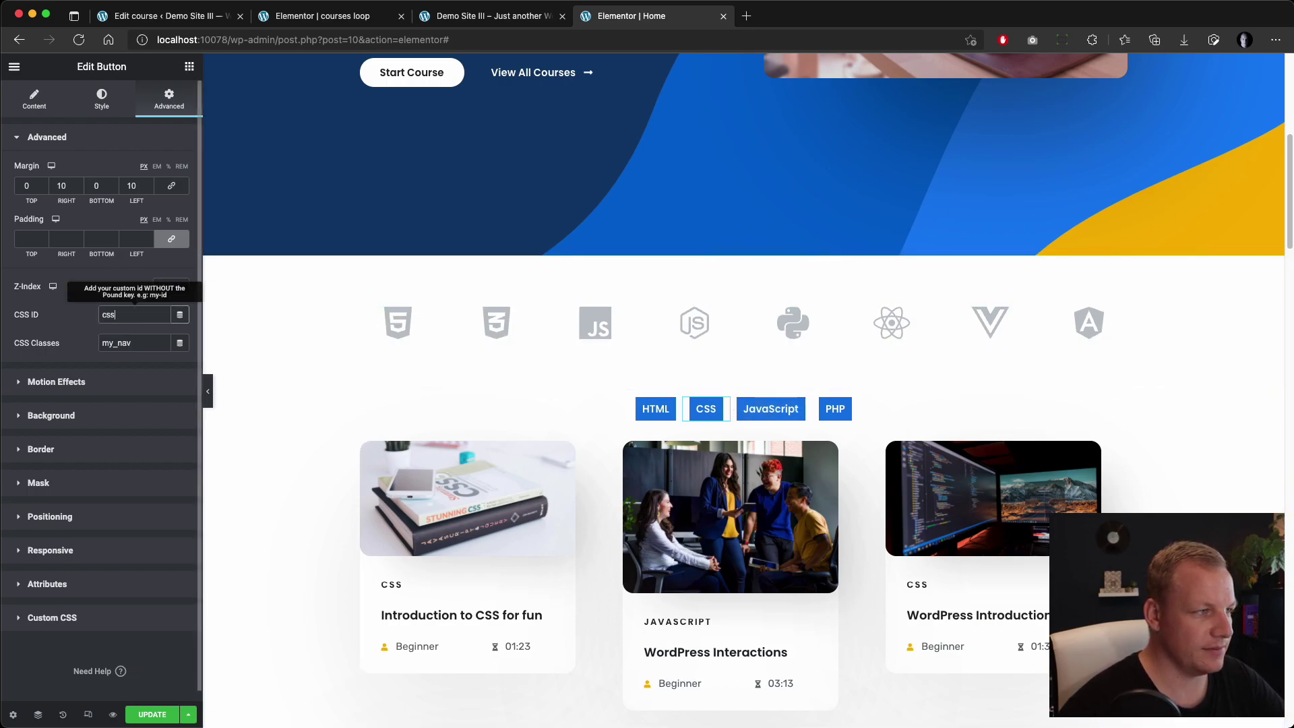
left_click(803, 408)
left_click(128, 315)
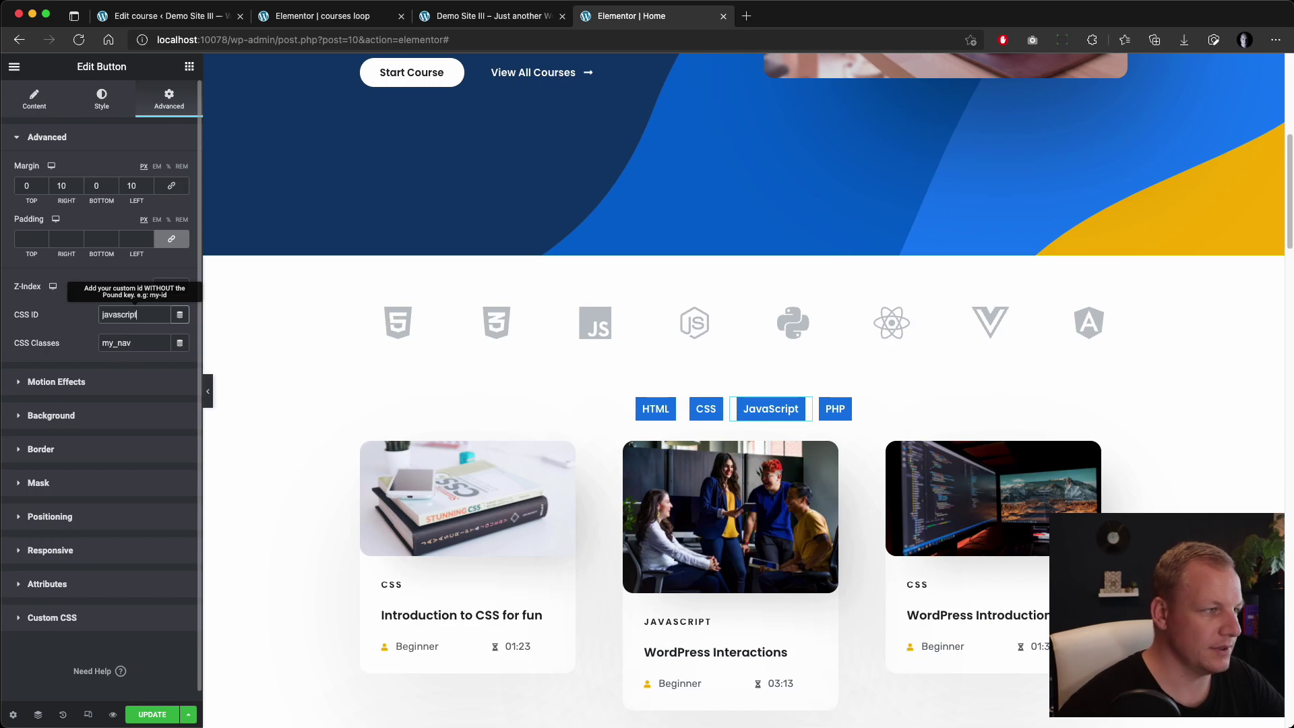
left_click(850, 408)
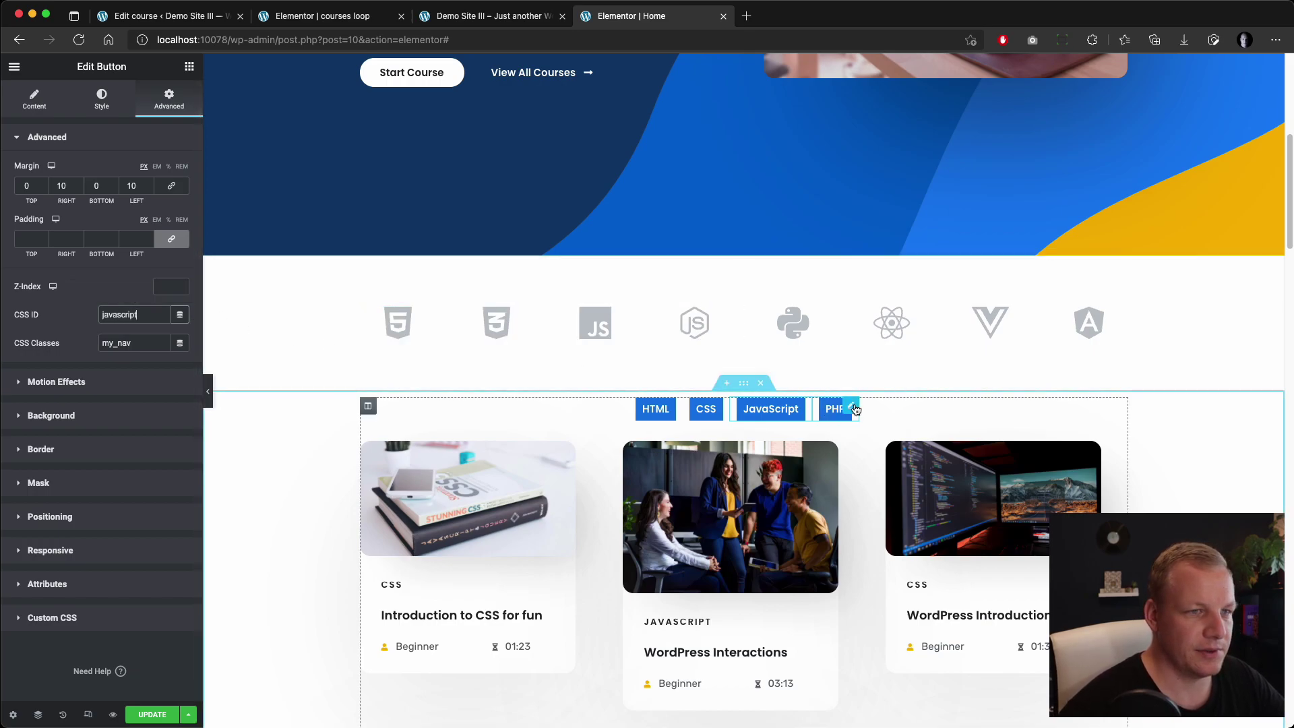
left_click(142, 314)
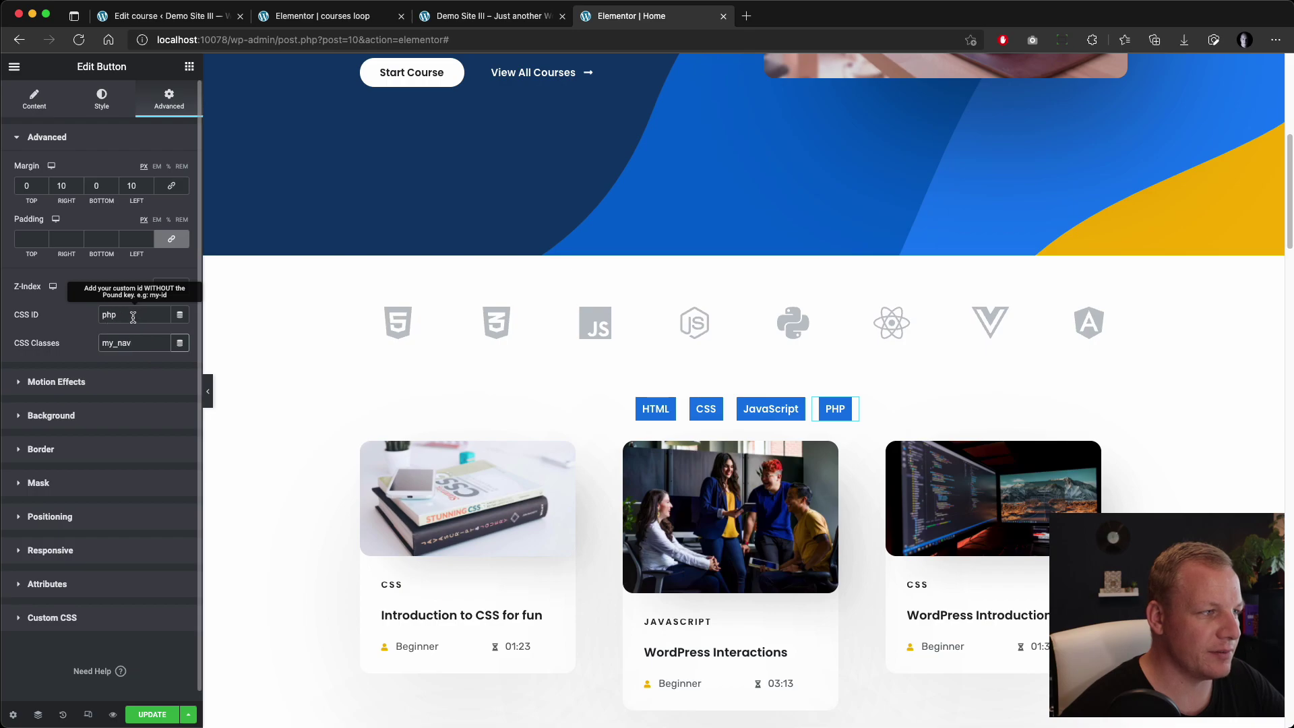
left_click(144, 346)
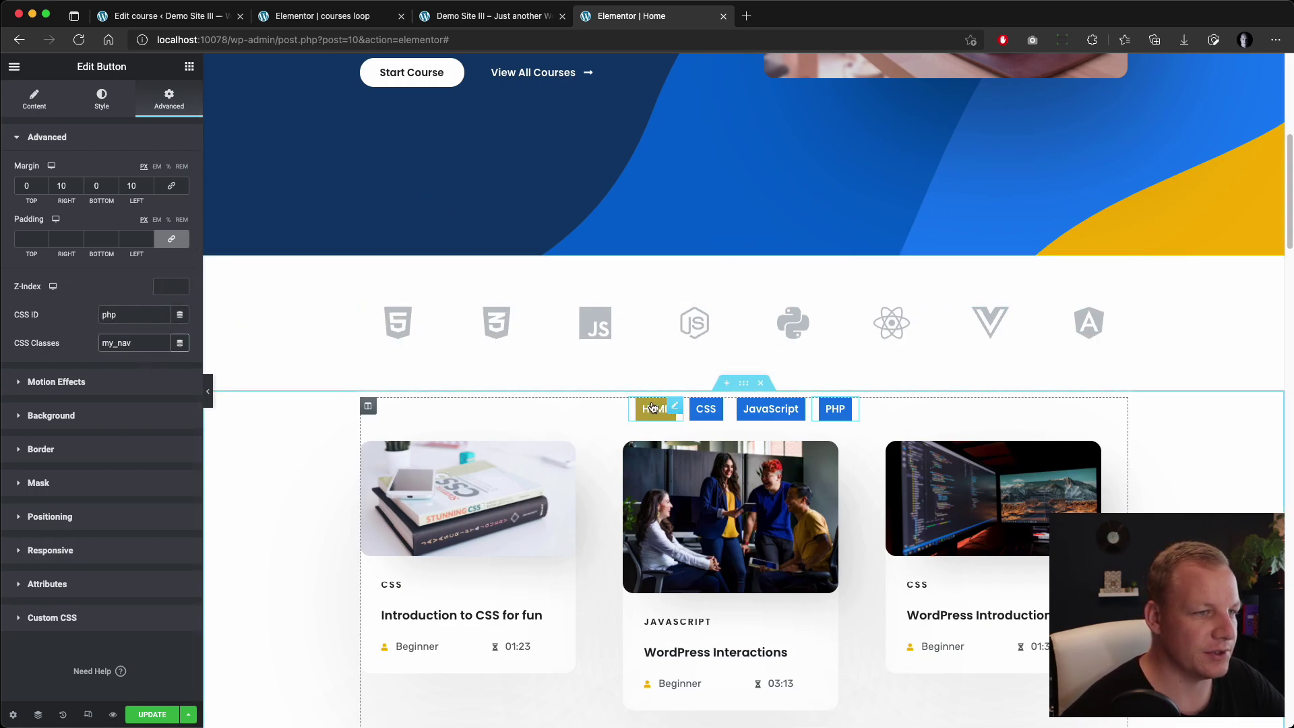
left_click(675, 409)
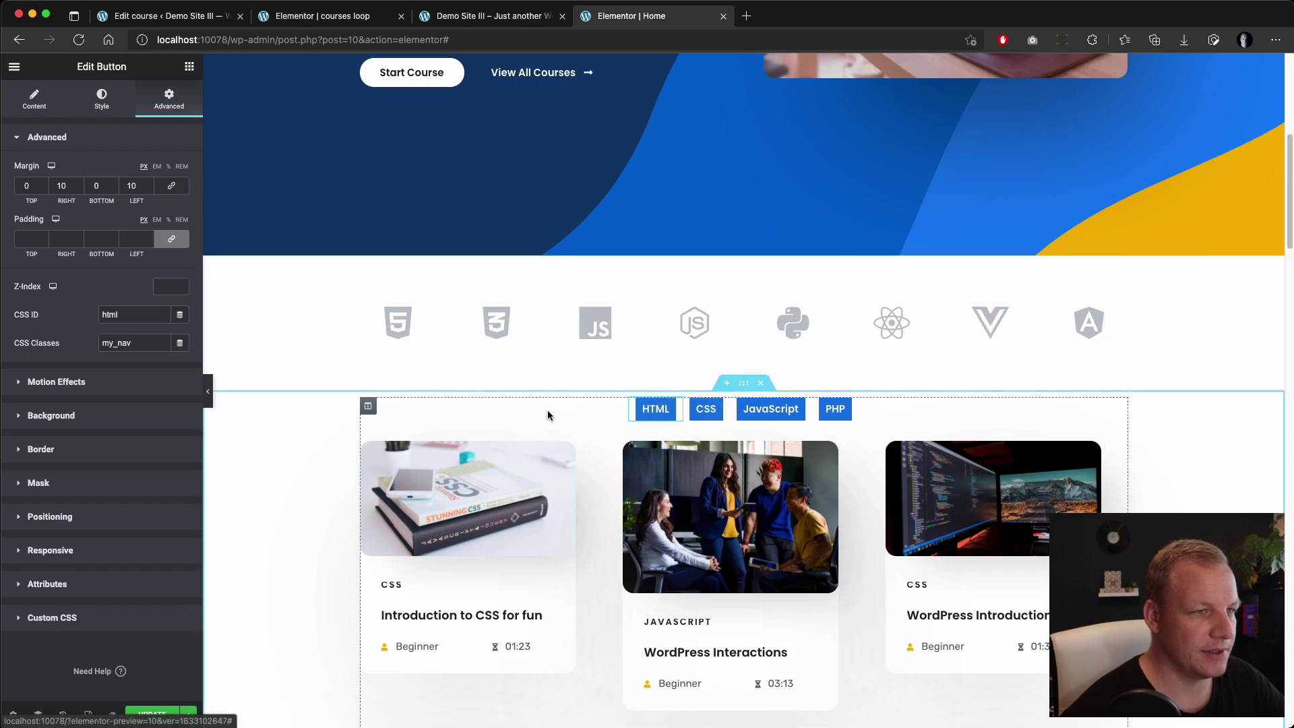
Start an empty .my_active rule in the site-wide custom CSS of the site settings
scroll(547, 414, "down", 3)
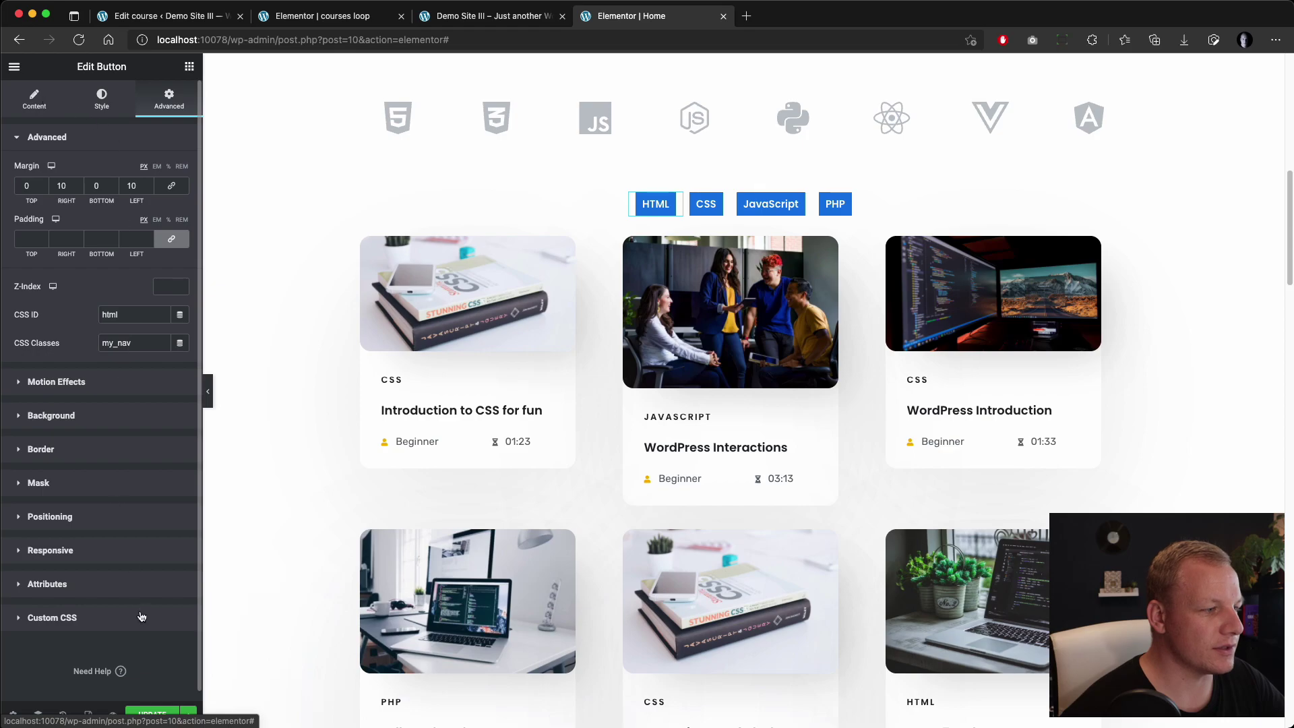
left_click(14, 66)
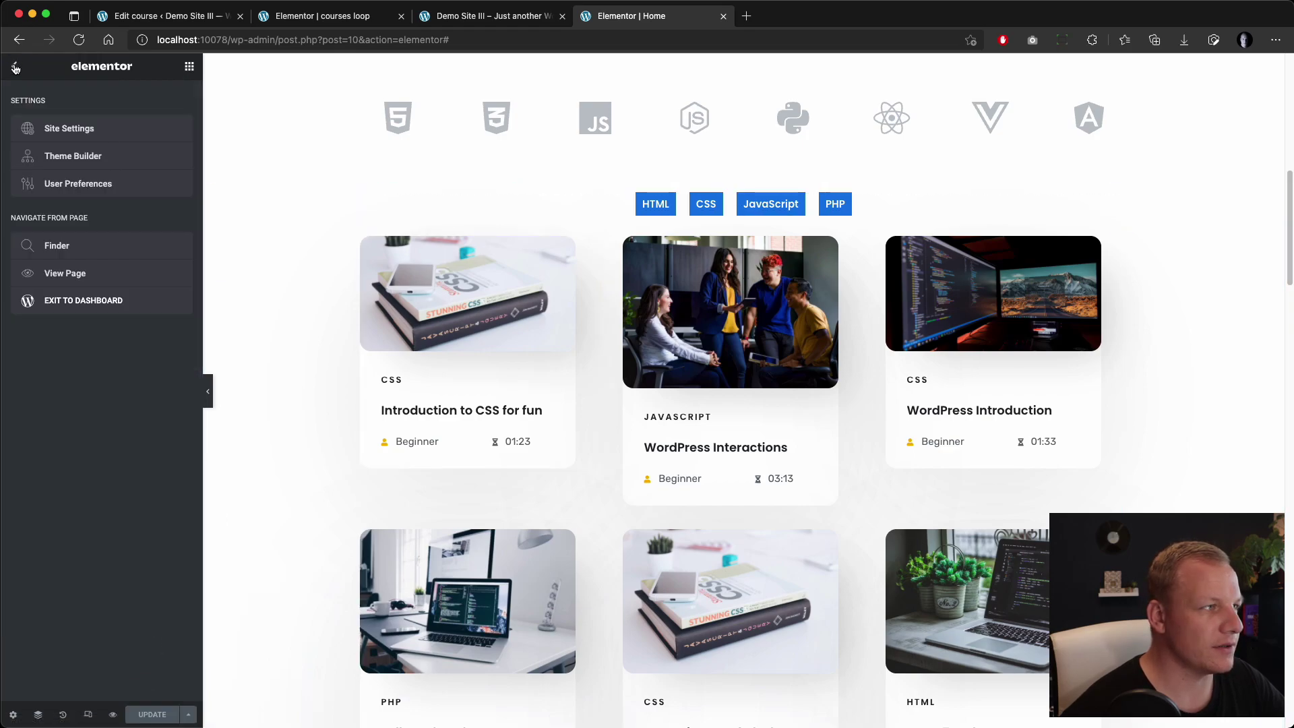
left_click(125, 137)
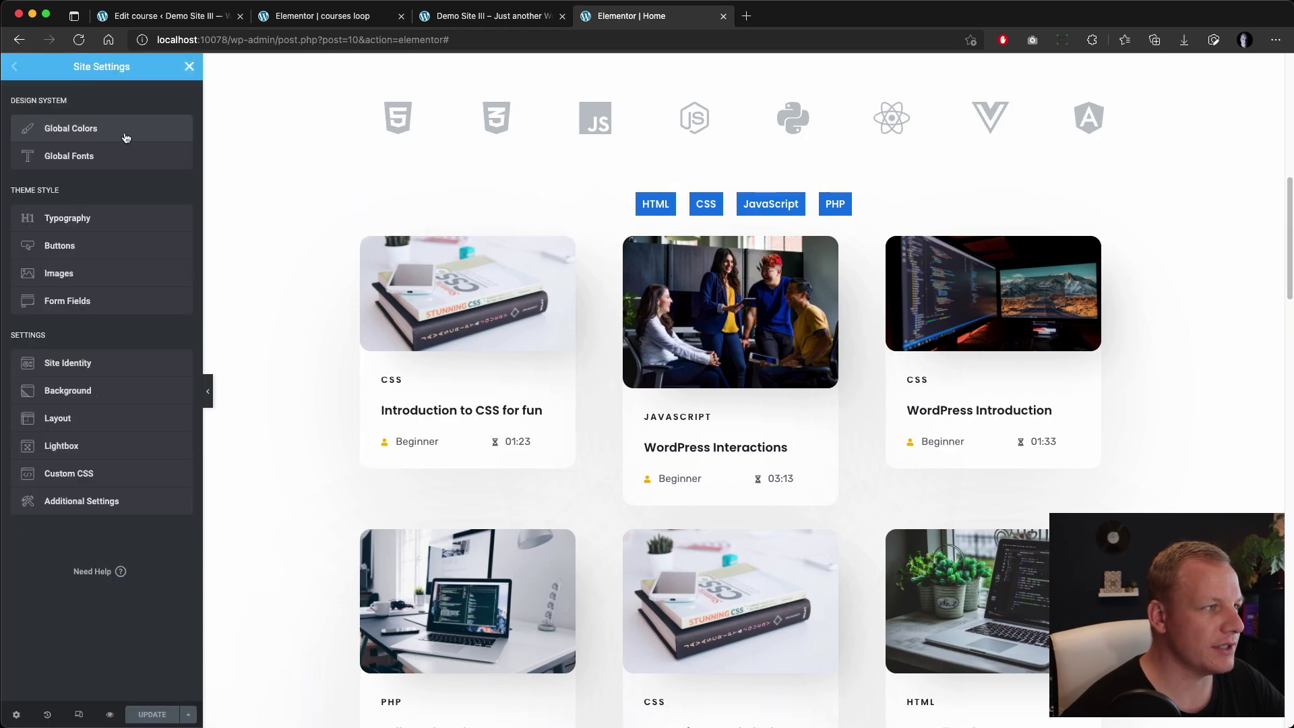
left_click(74, 473)
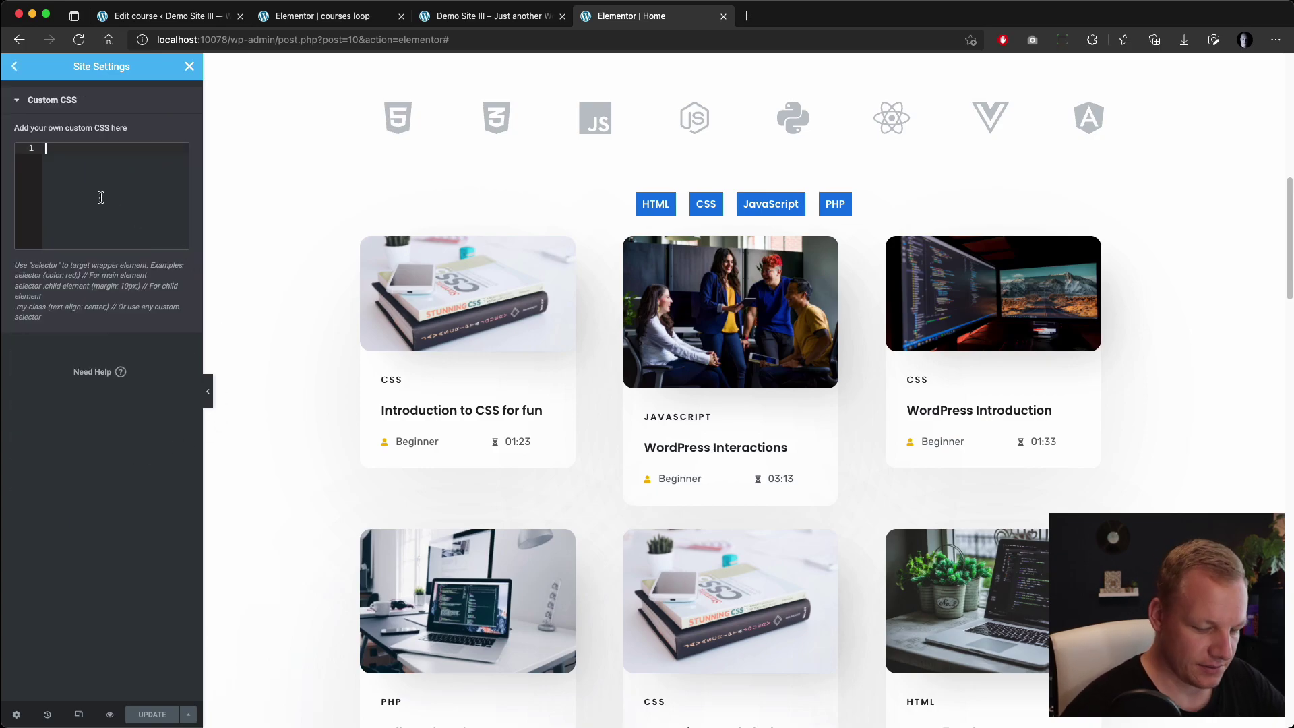
type(".my_active{")
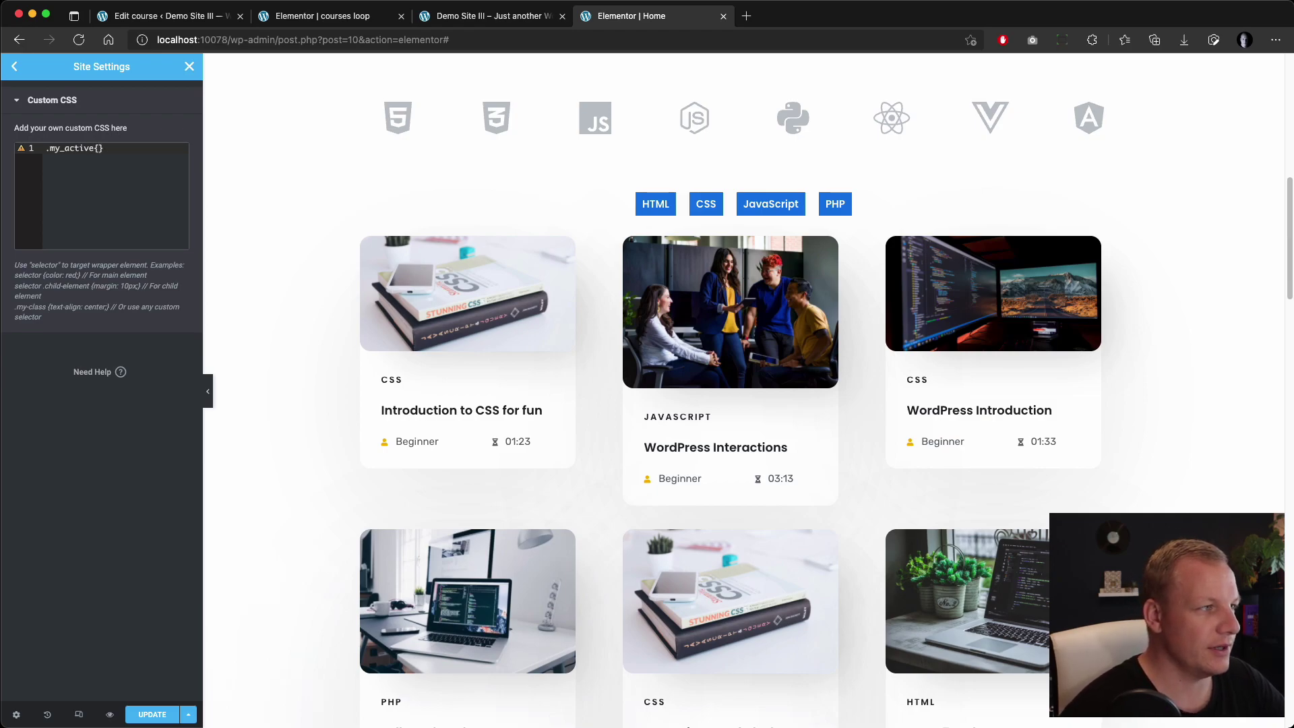
key("Return")
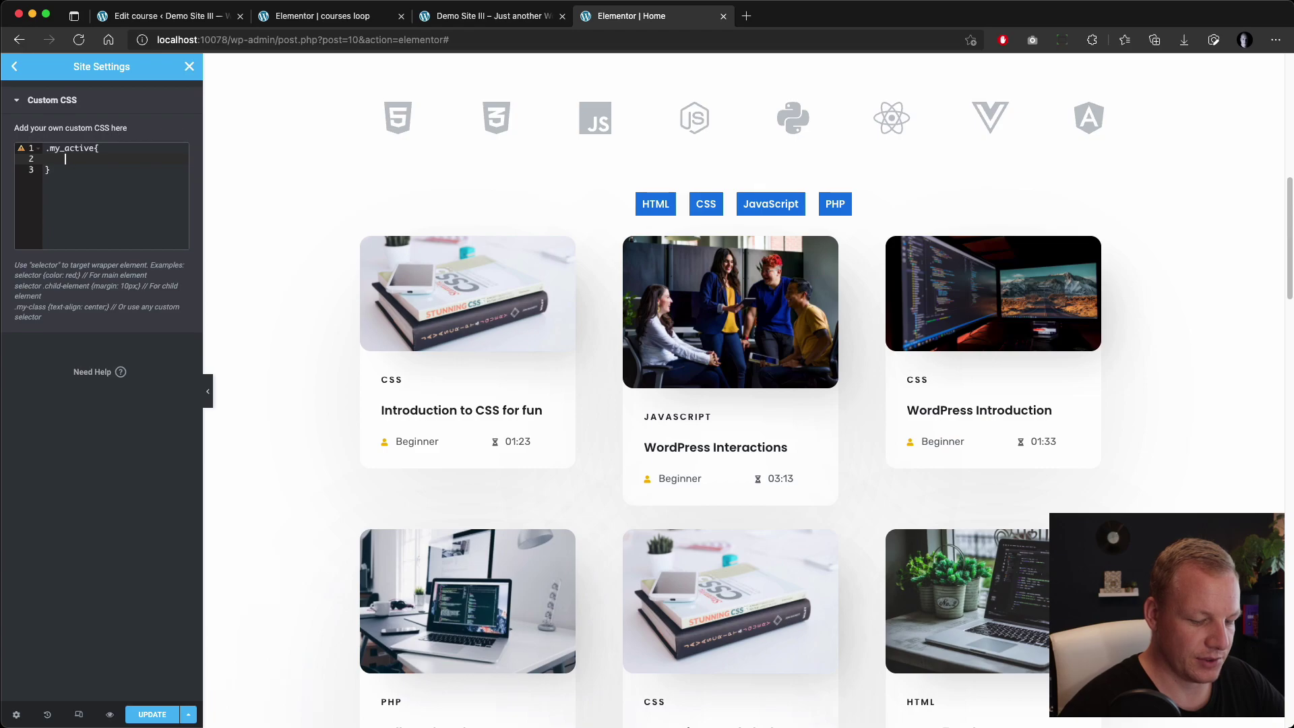
Add background-color: yellow !important; to the .my_active rule, save the site settings and close them
type("backgro")
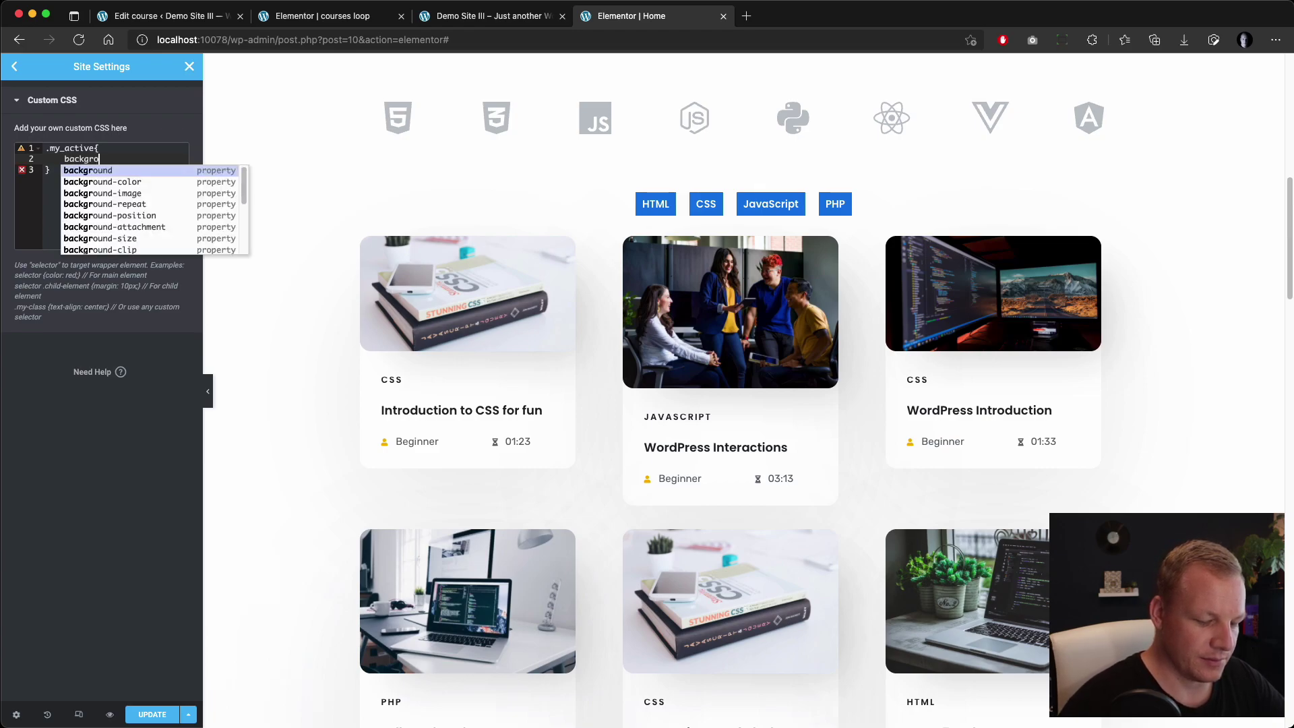
type("und")
key("Down")
key("Return")
type("yellow;")
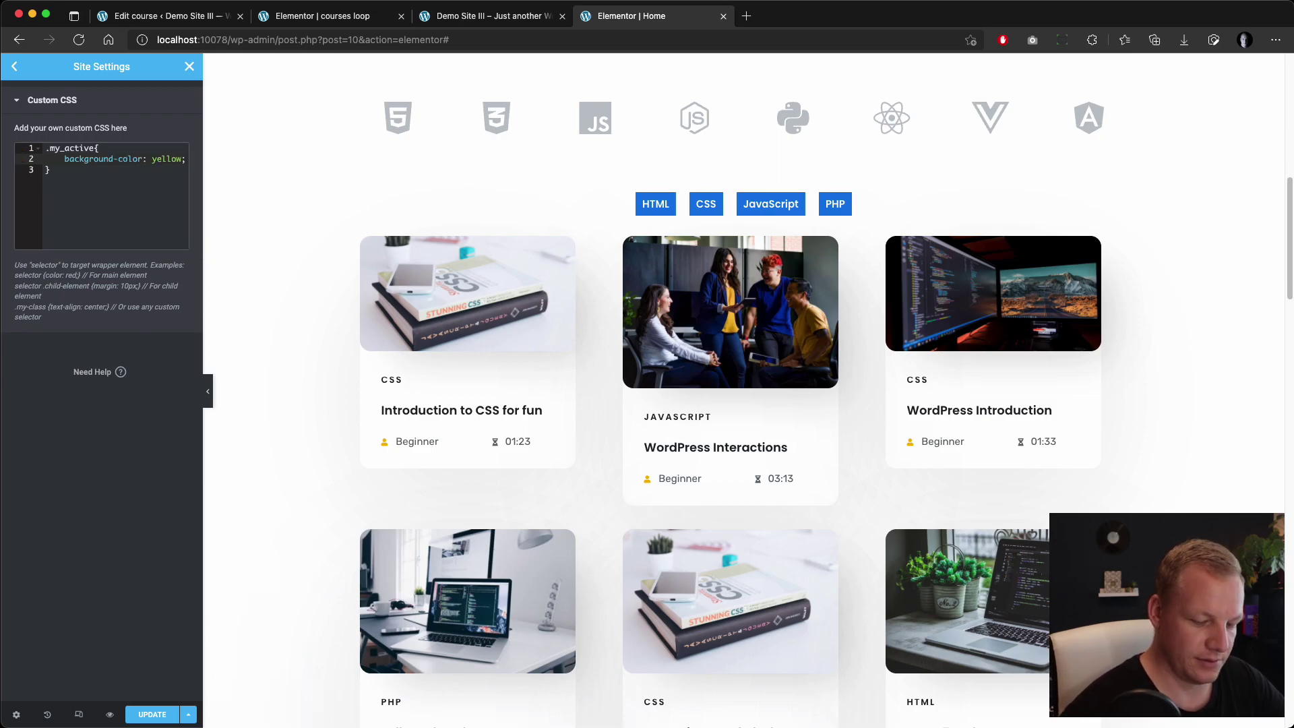
key("Return")
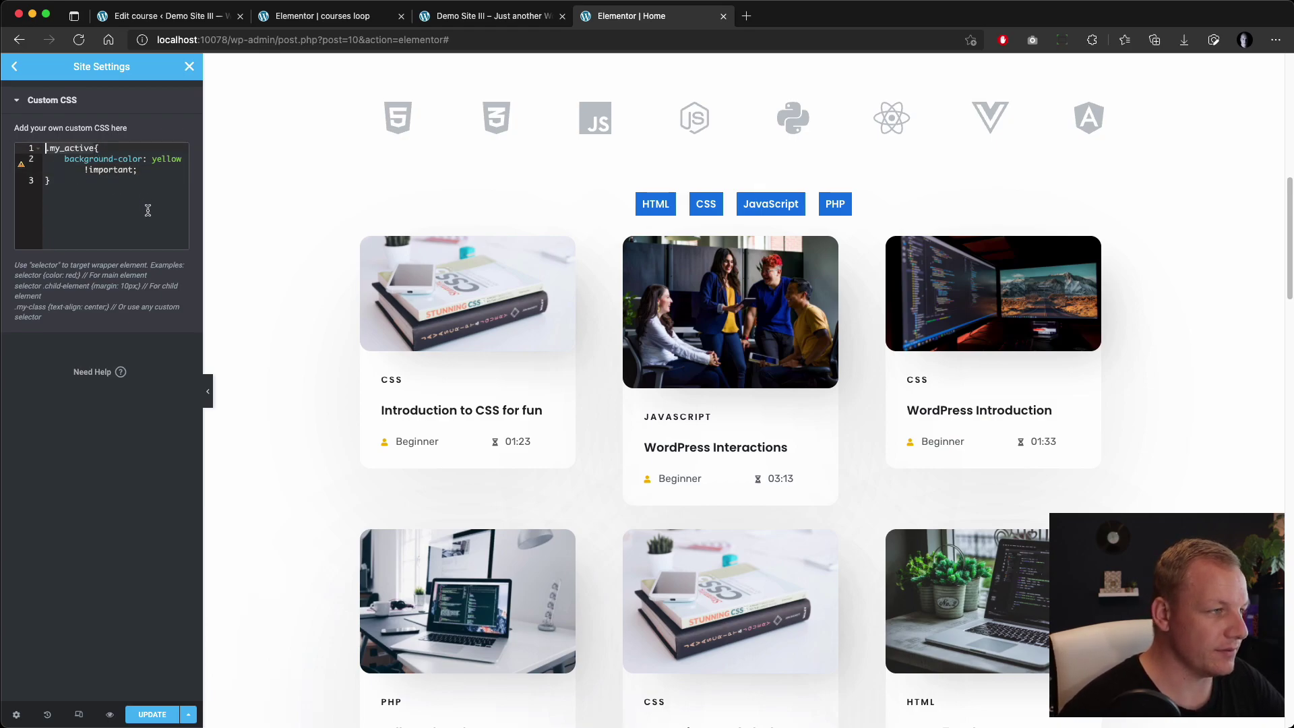
left_click(151, 714)
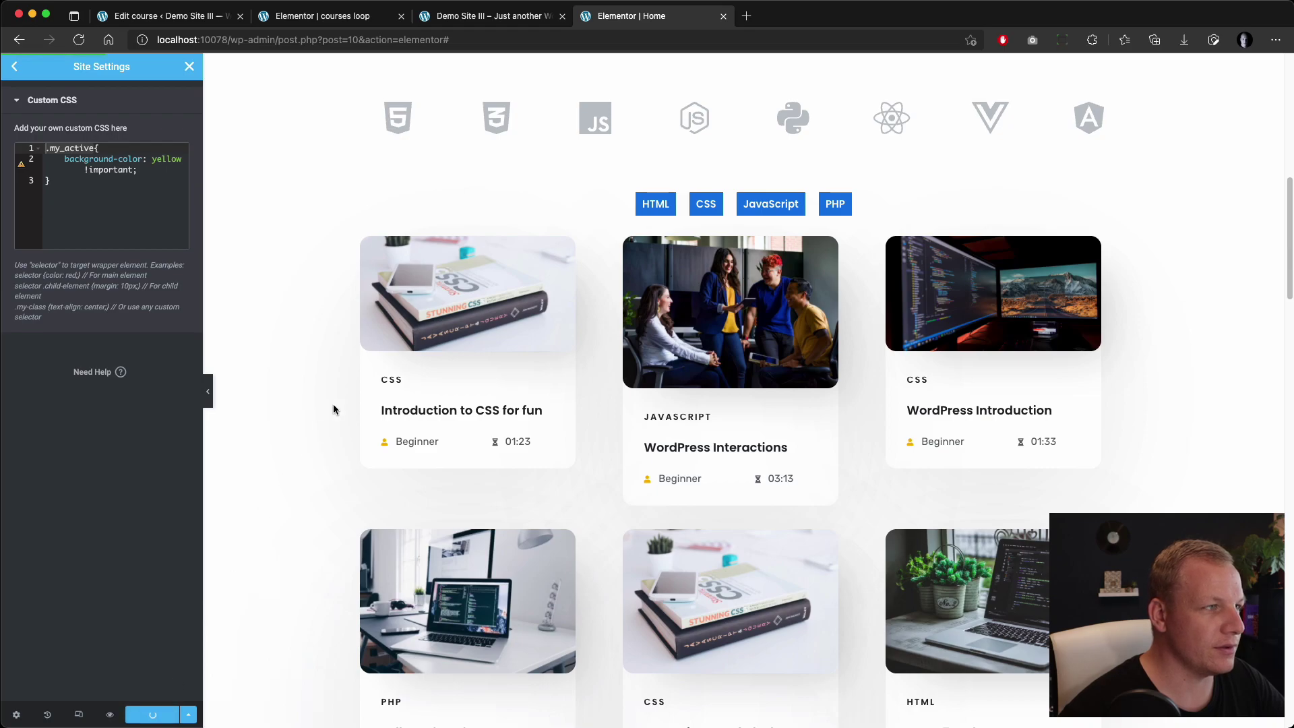
left_click(190, 66)
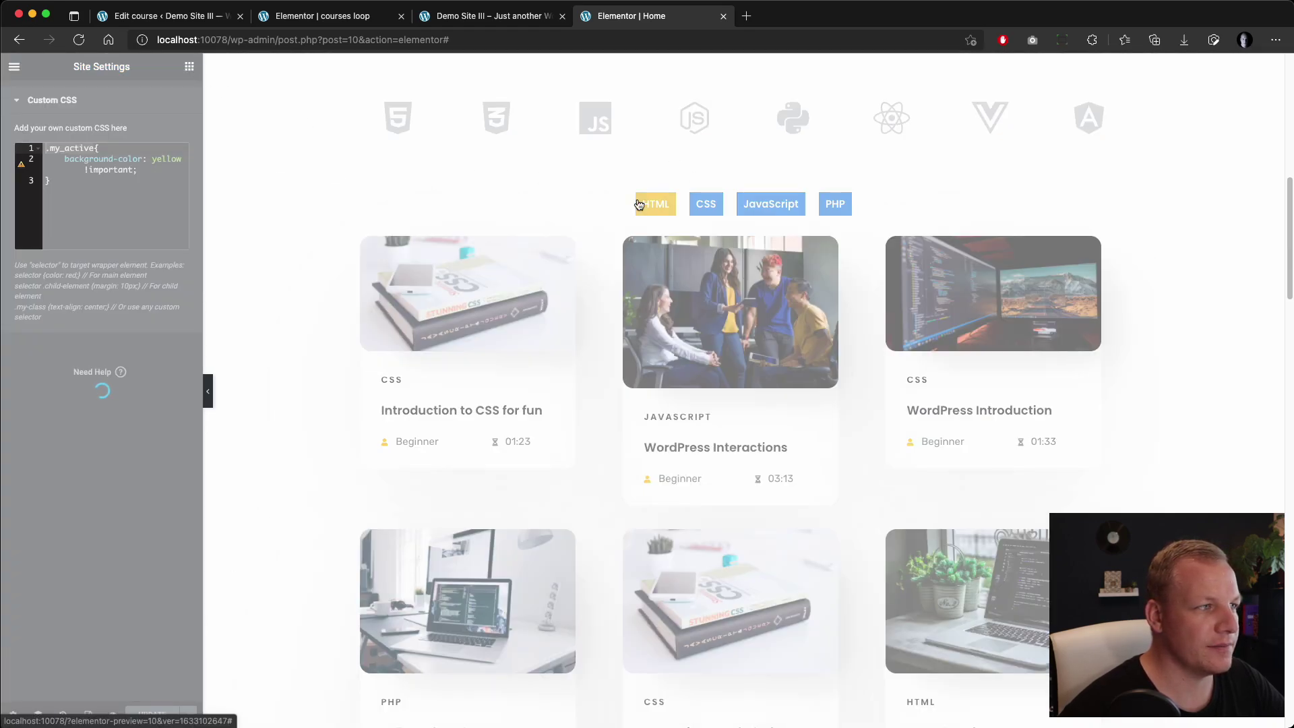
Add .my_active after my_nav in the HTML button's CSS classes and update the page
scroll(684, 269, "up", 10)
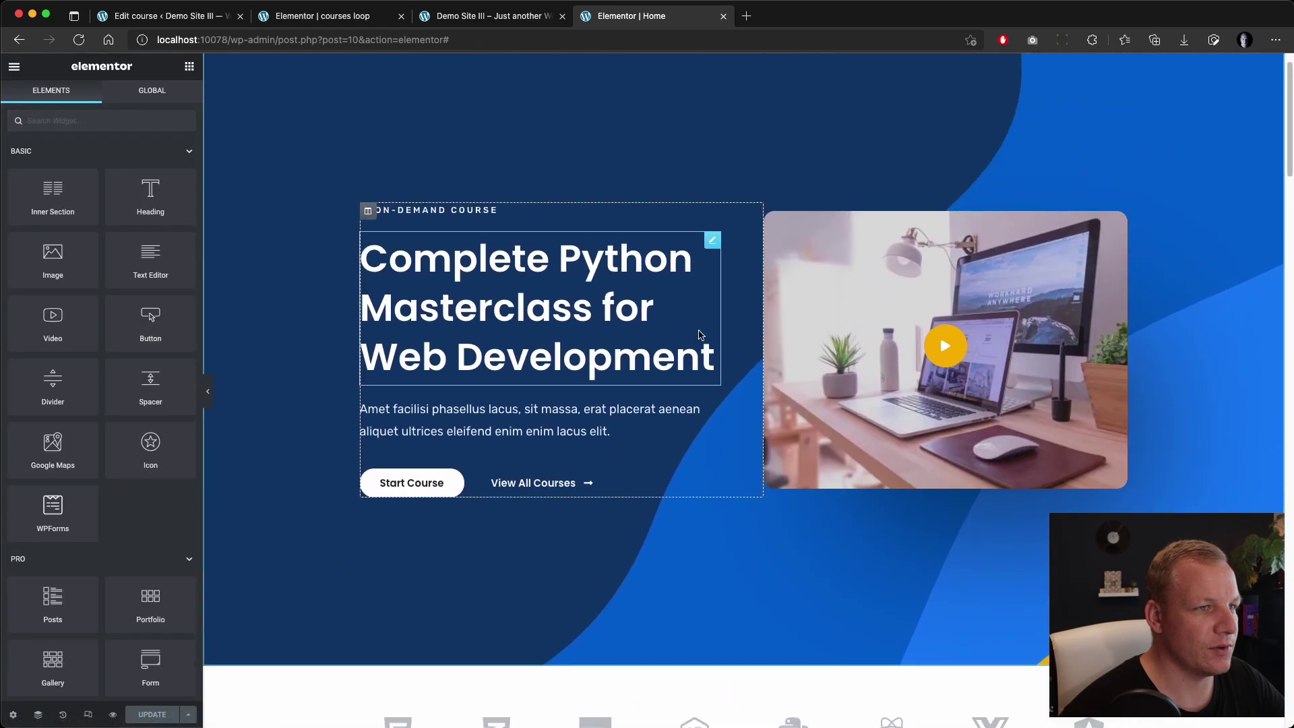
scroll(688, 383, "down", 10)
scroll(688, 383, "up", 4)
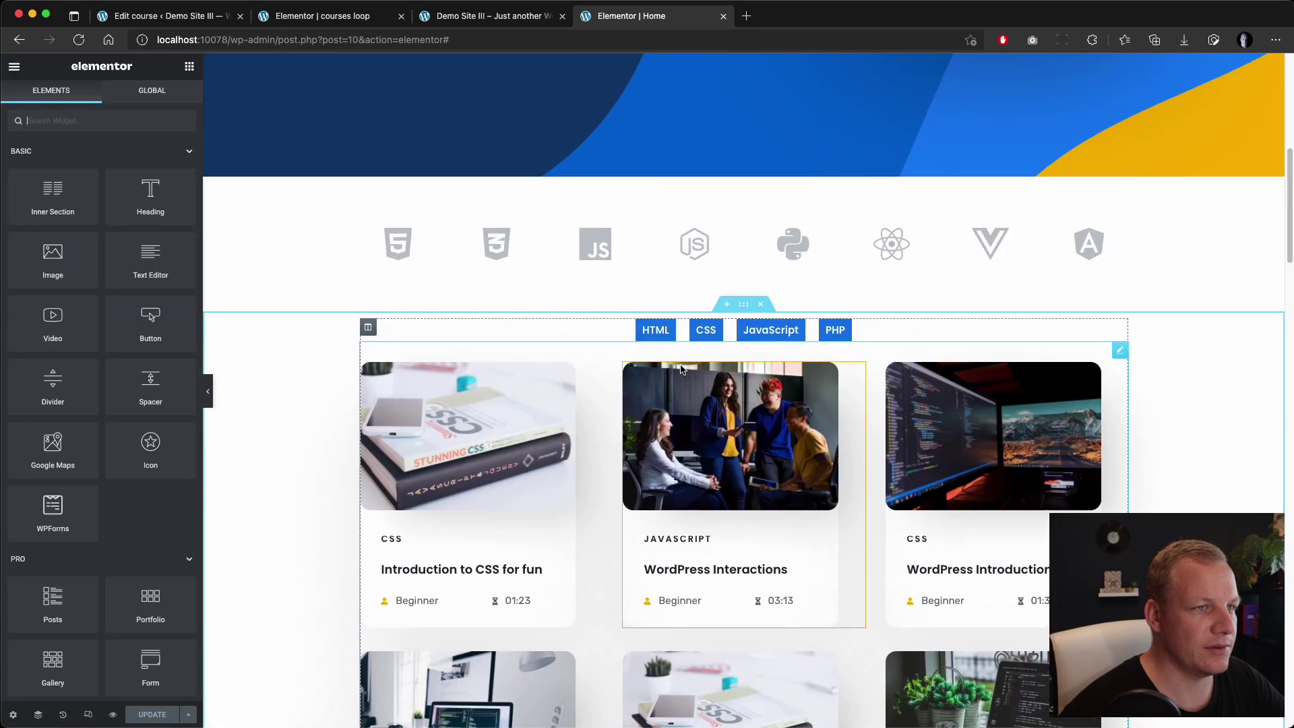
left_click(677, 326)
left_click(135, 343)
type(".my_active")
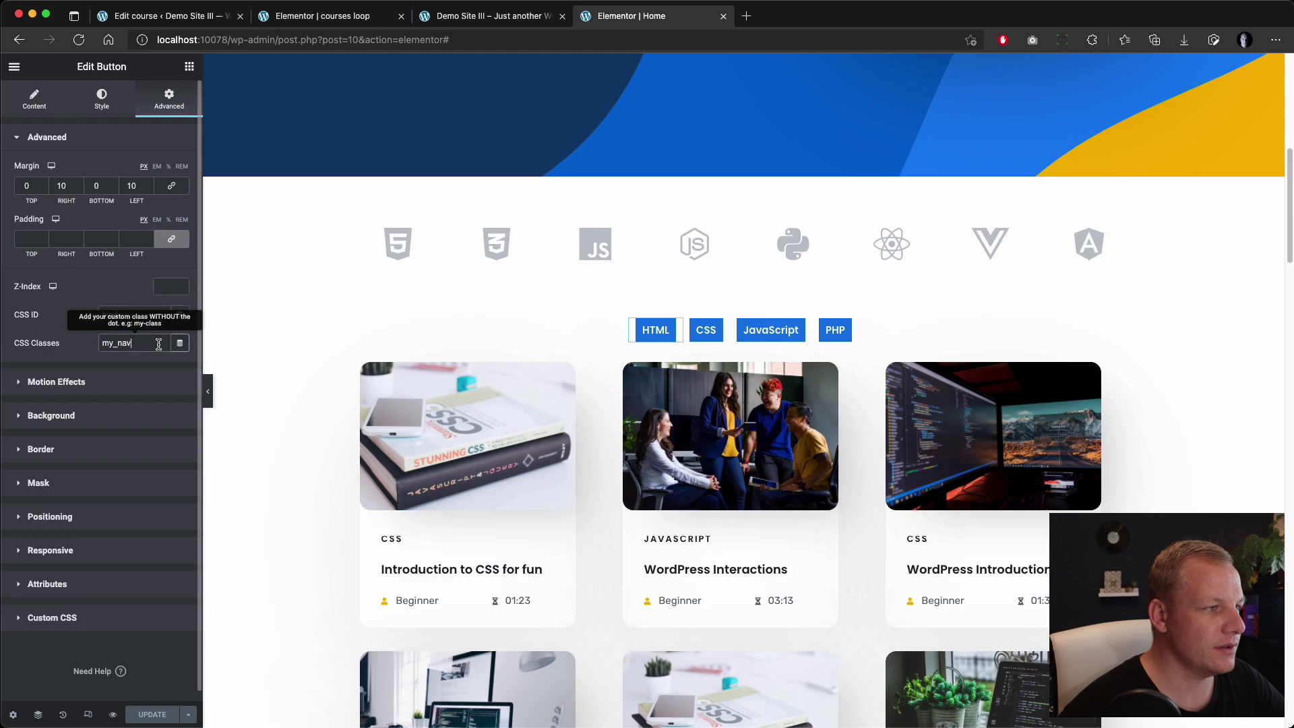
left_click(135, 314)
type("html")
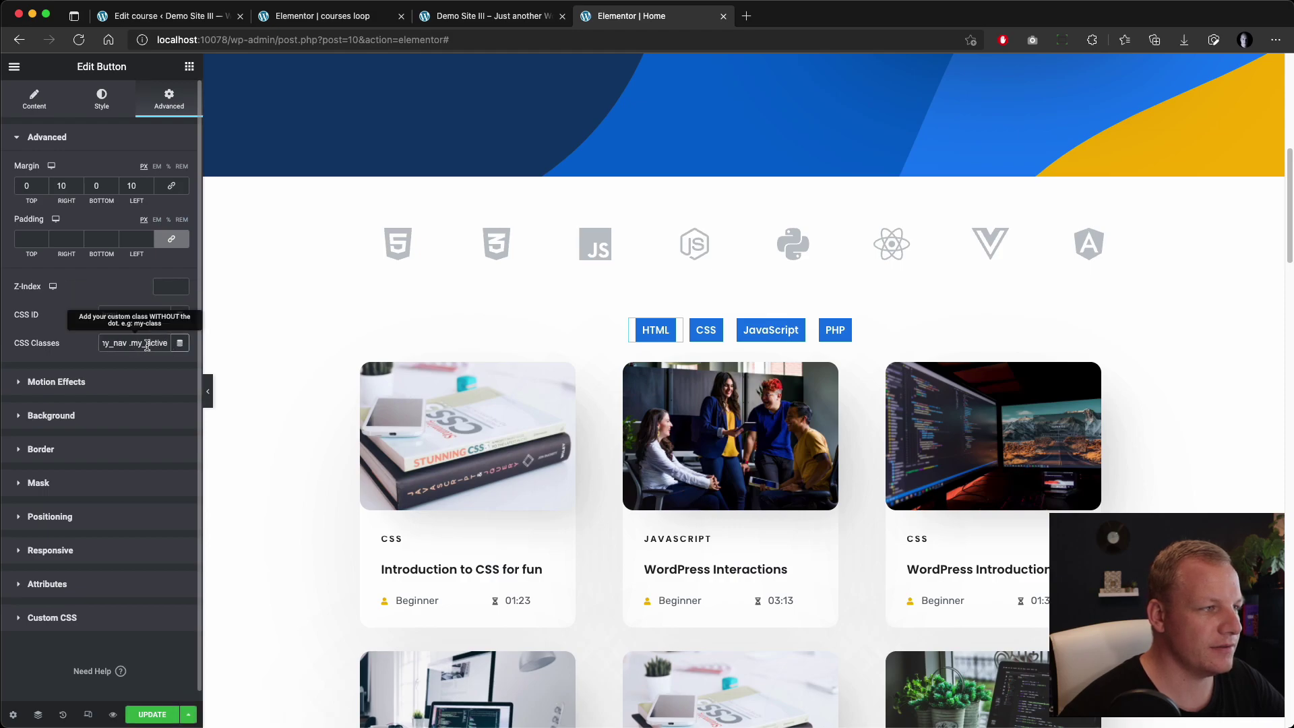
left_click(152, 715)
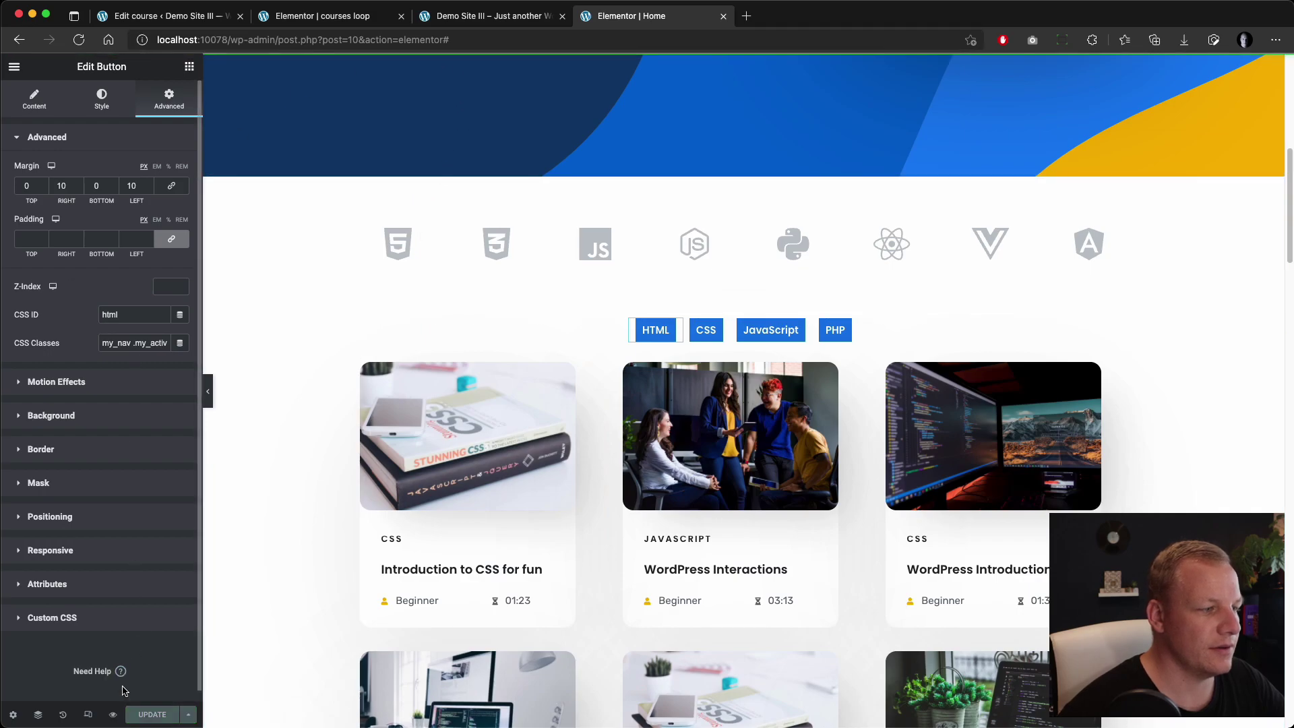
Preview the saved page in a new tab to examine the category button colours
left_click(114, 714)
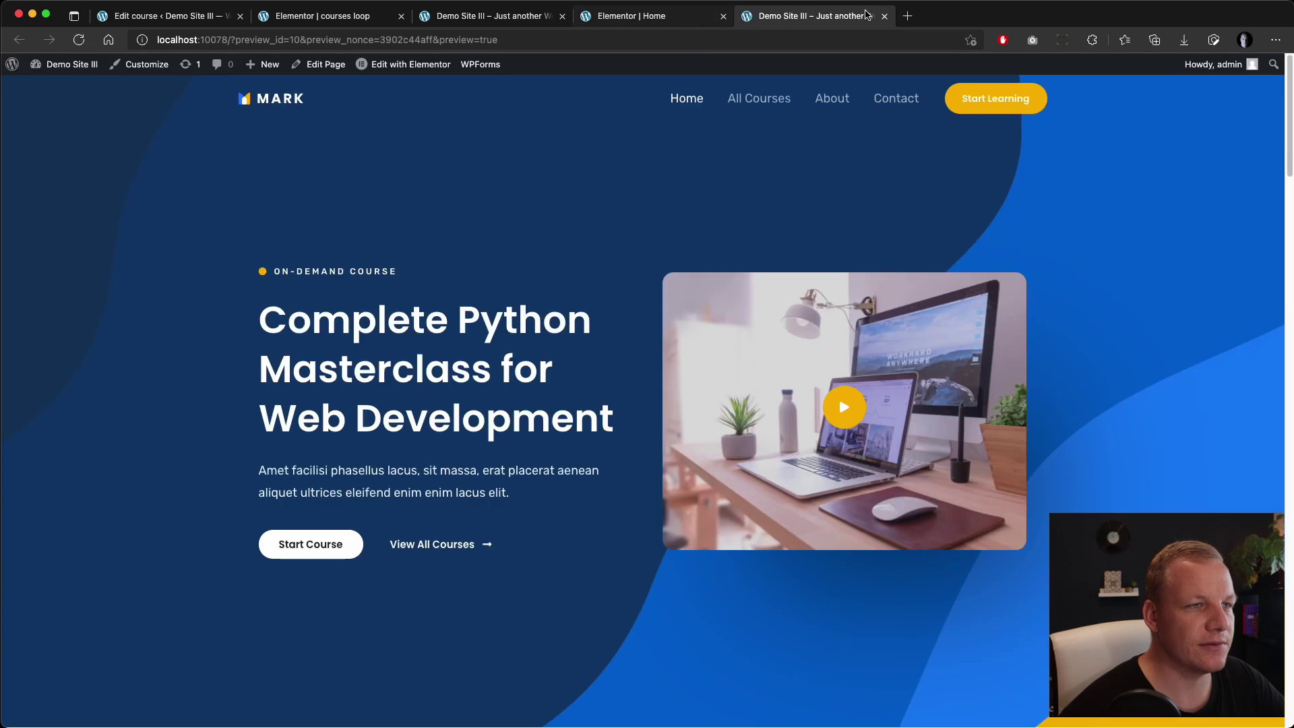
scroll(595, 364, "down", 10)
scroll(624, 422, "down", 2)
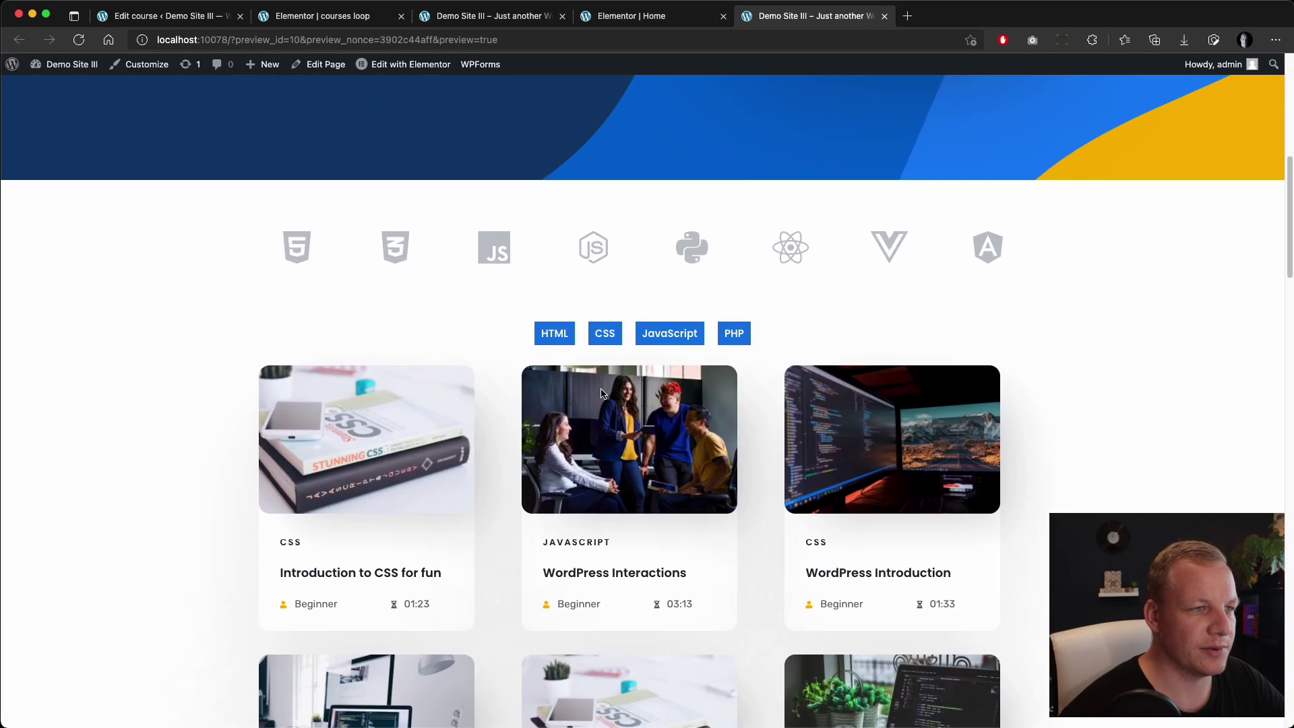
right_click(544, 337)
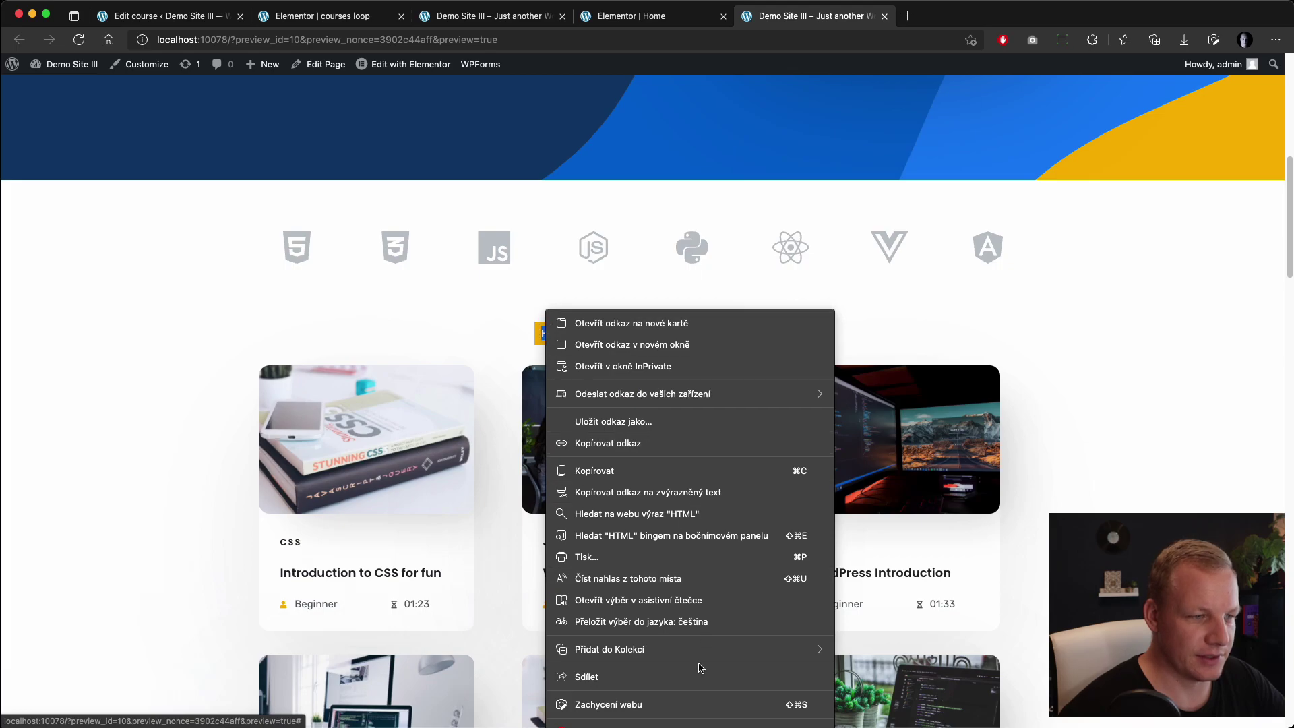
mouse_move(660, 658)
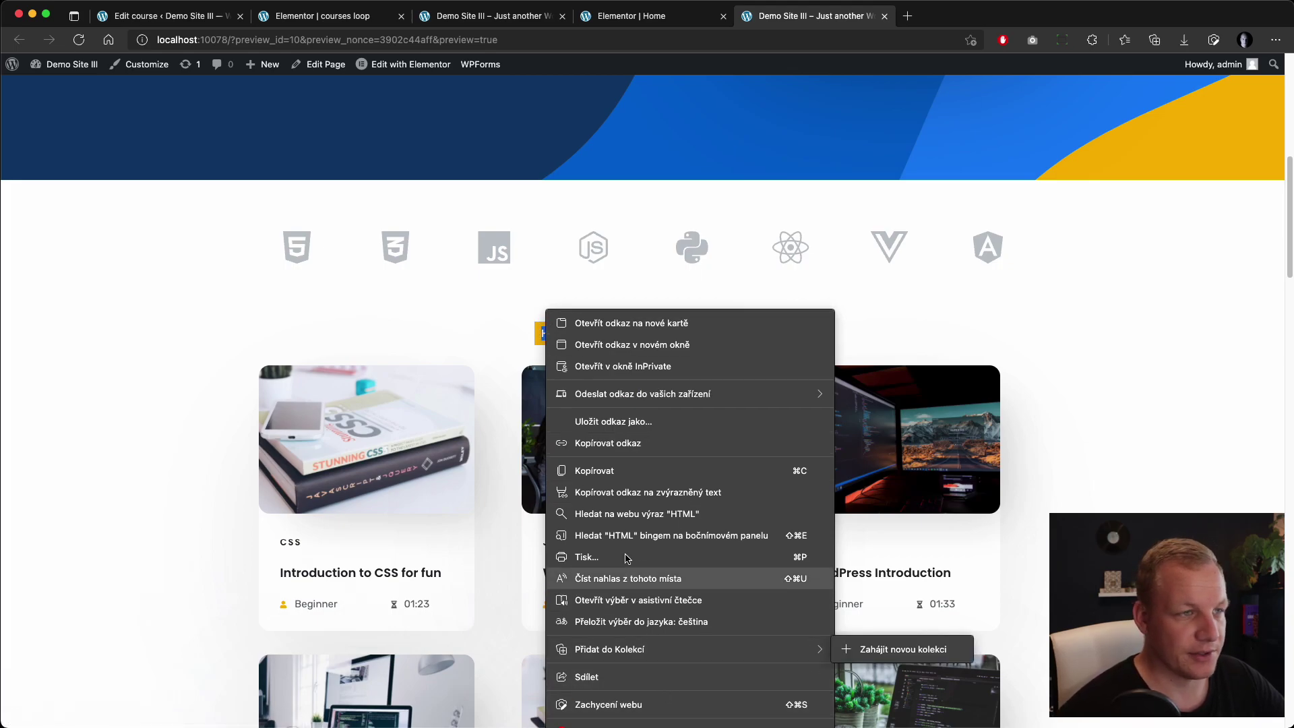
left_click(533, 322)
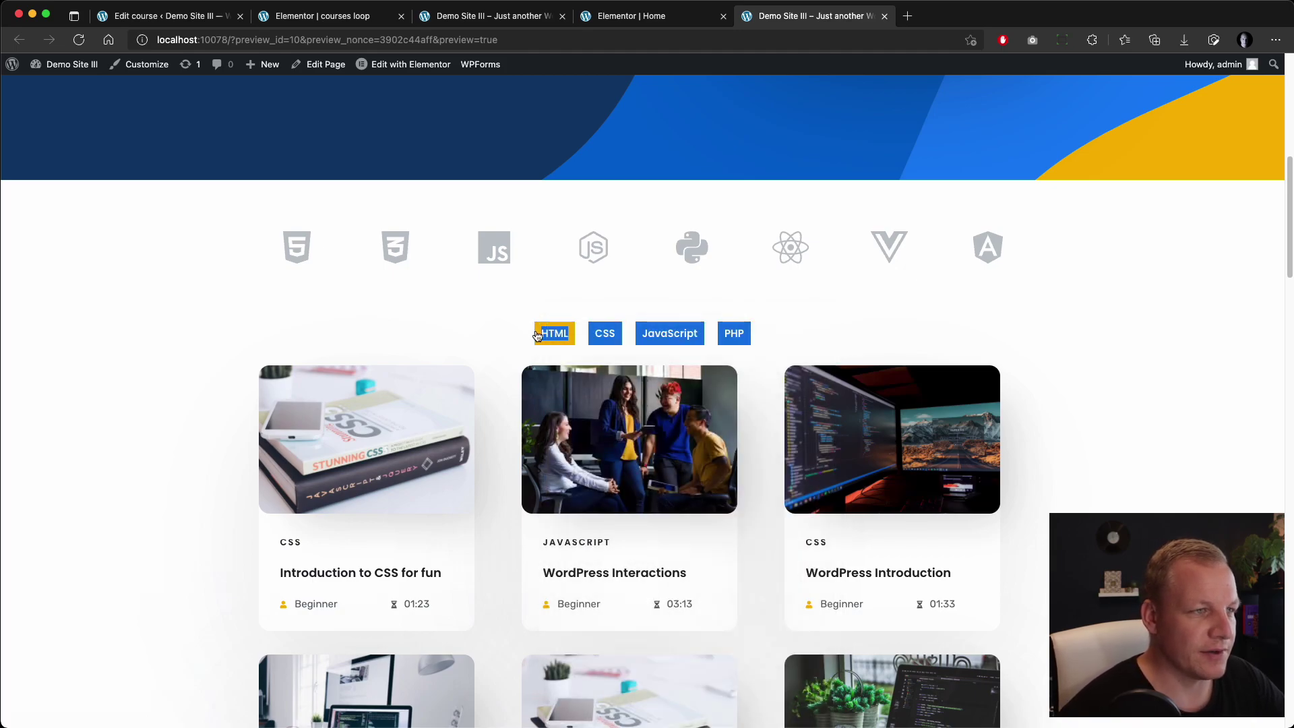
Inspect the HTML button in the browser's developer tools and widen the page area beside the markup
right_click(542, 338)
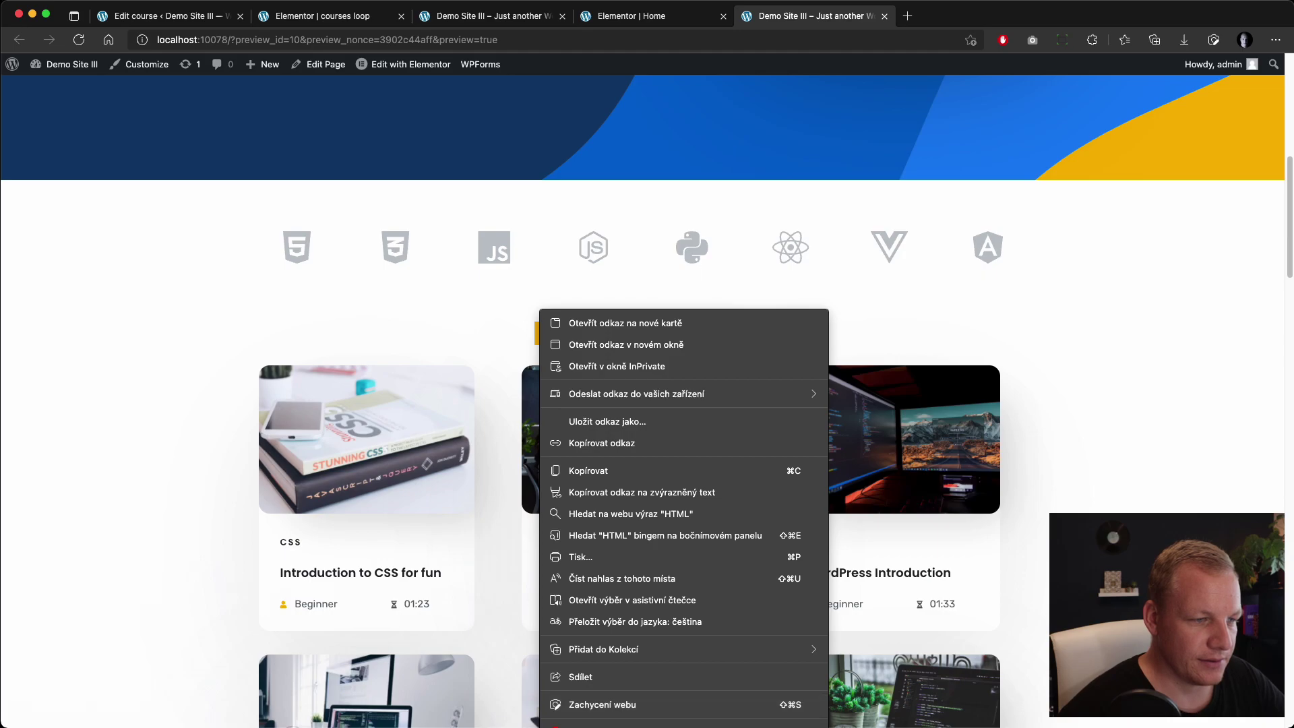
left_click(593, 726)
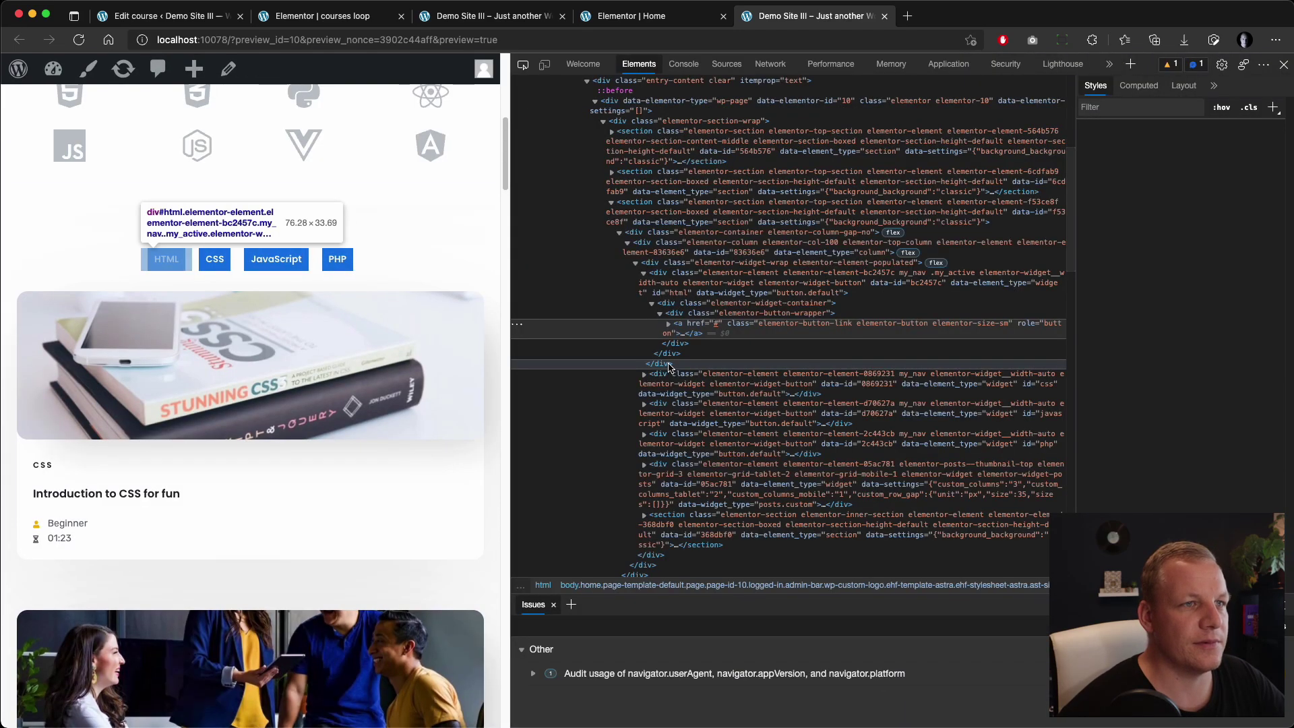
left_click_drag(510, 248, 659, 244)
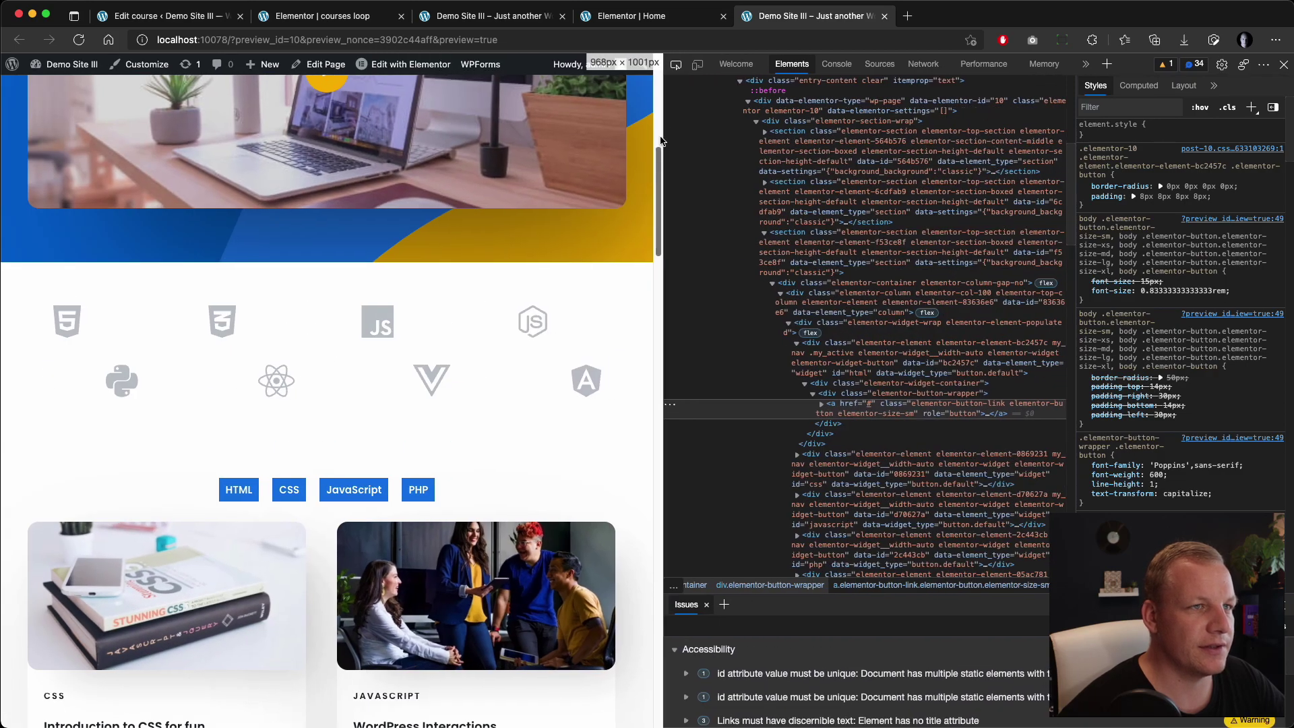
Examine the HTML button's widget container and wrapper elements in the markup, including the my_nav and .my_active classes
left_click(675, 66)
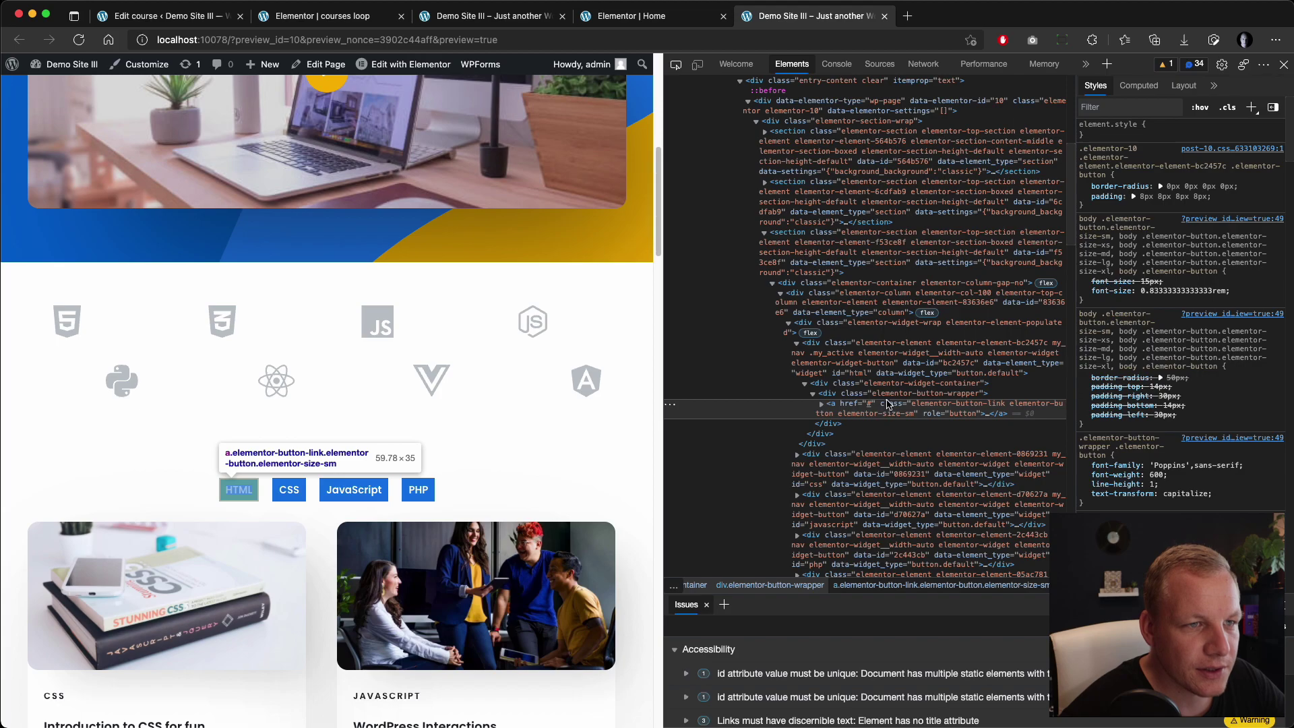
left_click(905, 363)
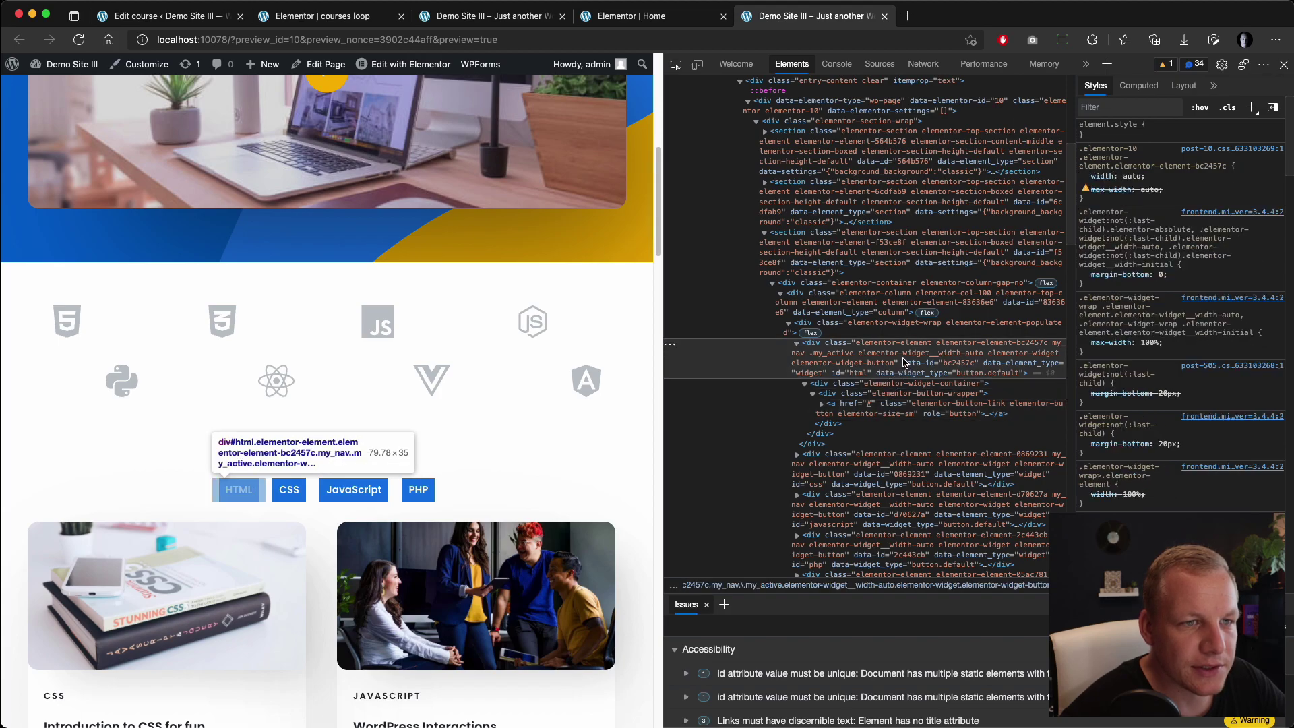
left_click(899, 396)
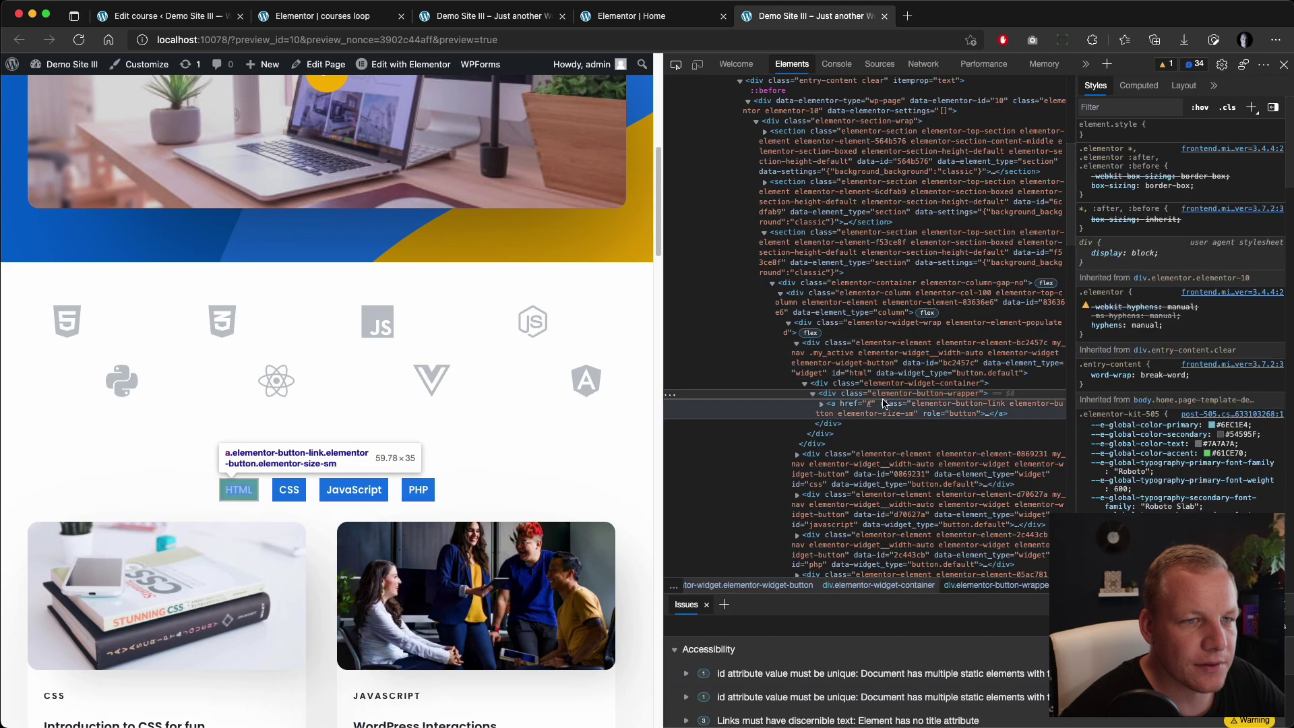
left_click(897, 370)
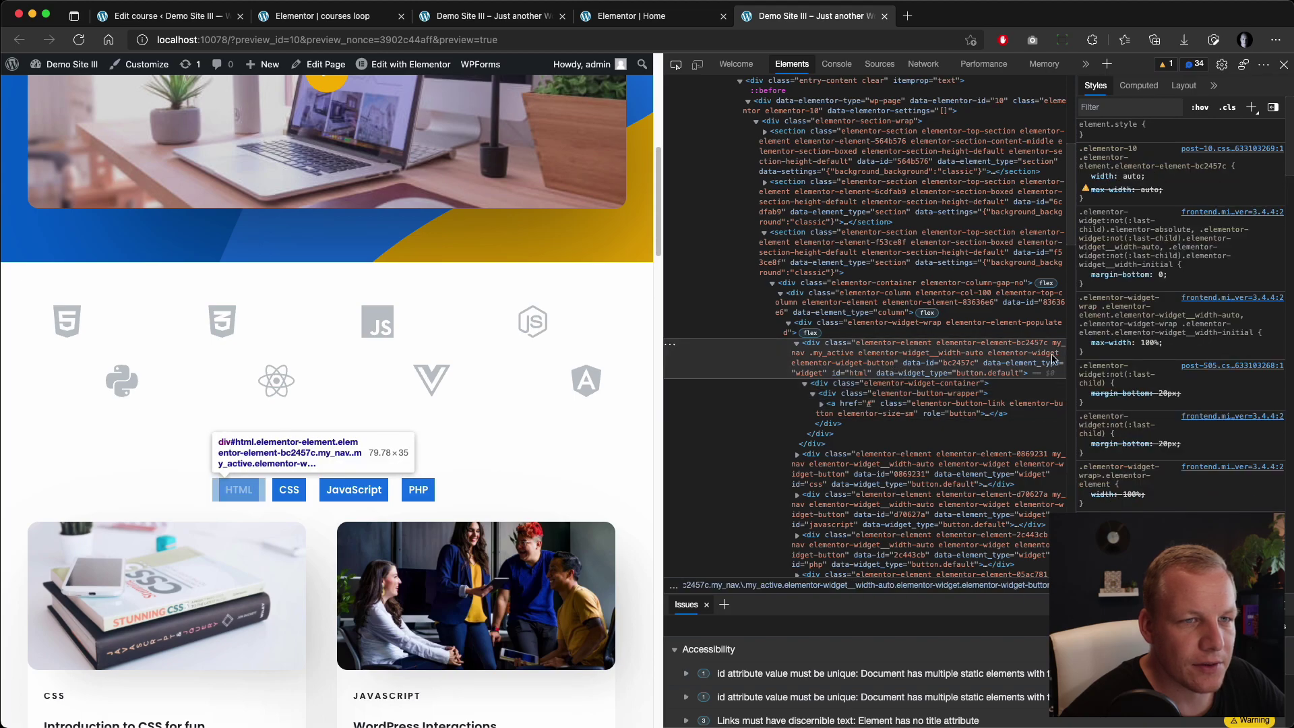
Remove the dot before my_active in the class attribute of the HTML button's widget element in the inspected markup
double_click(823, 362)
left_click(819, 359)
key("BackSpace")
key("Return")
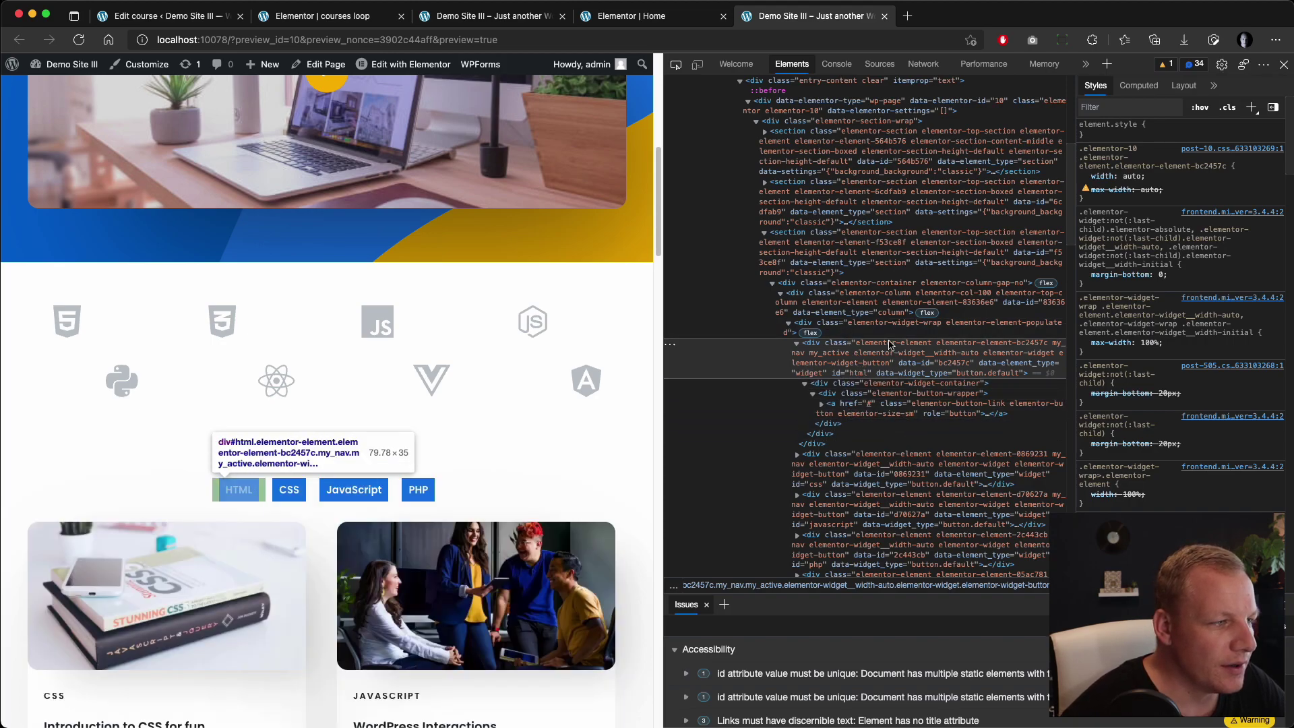
Copy the luminous-vivid-amber value fcb900 from the styles and the class name elementor-button-link from the HTML button's link element
left_click(864, 389)
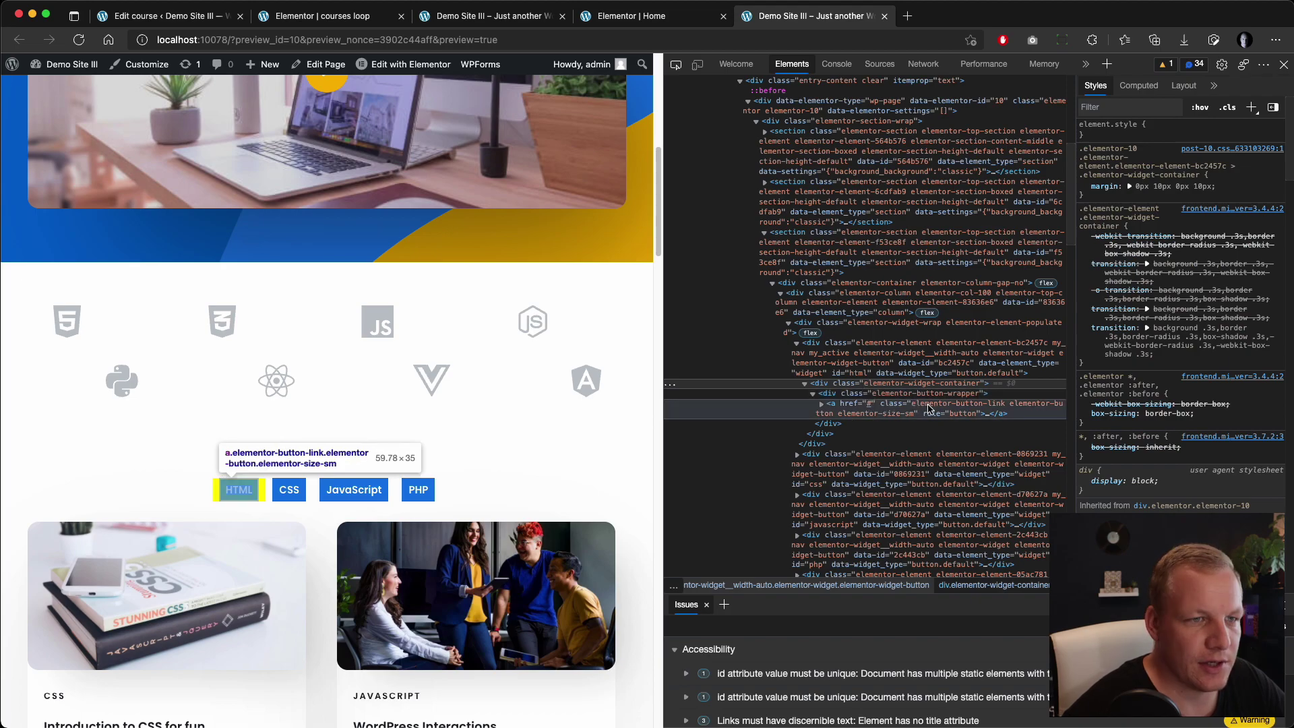
left_click(984, 410)
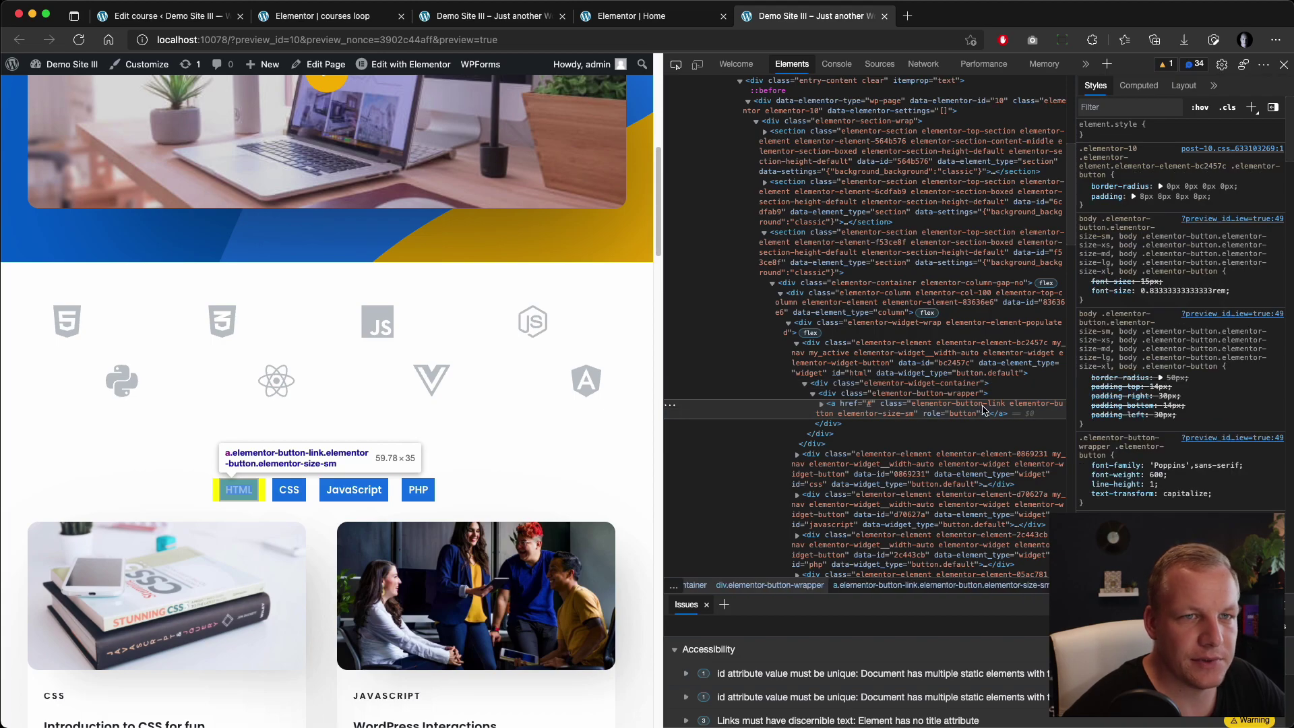
scroll(1147, 358, "down", 5)
scroll(1147, 357, "down", 10)
scroll(1149, 432, "down", 10)
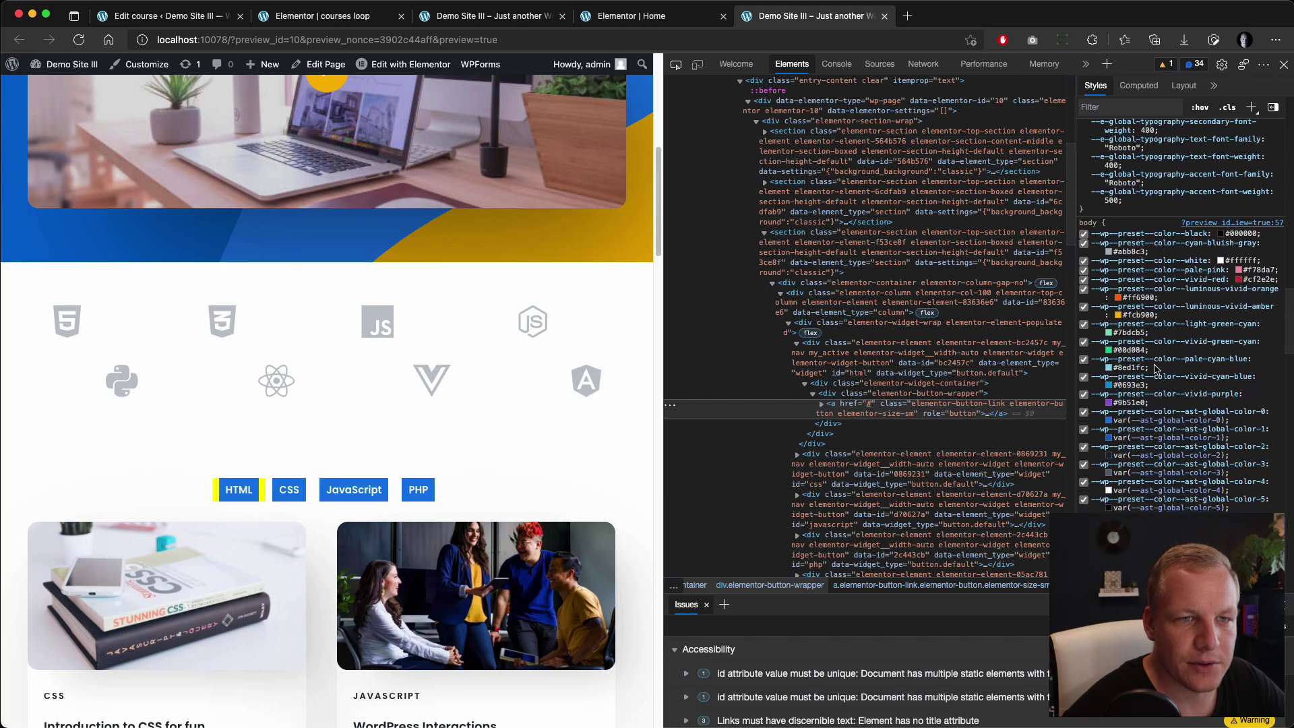
left_click(1144, 323)
left_click(1142, 315)
key("super+c")
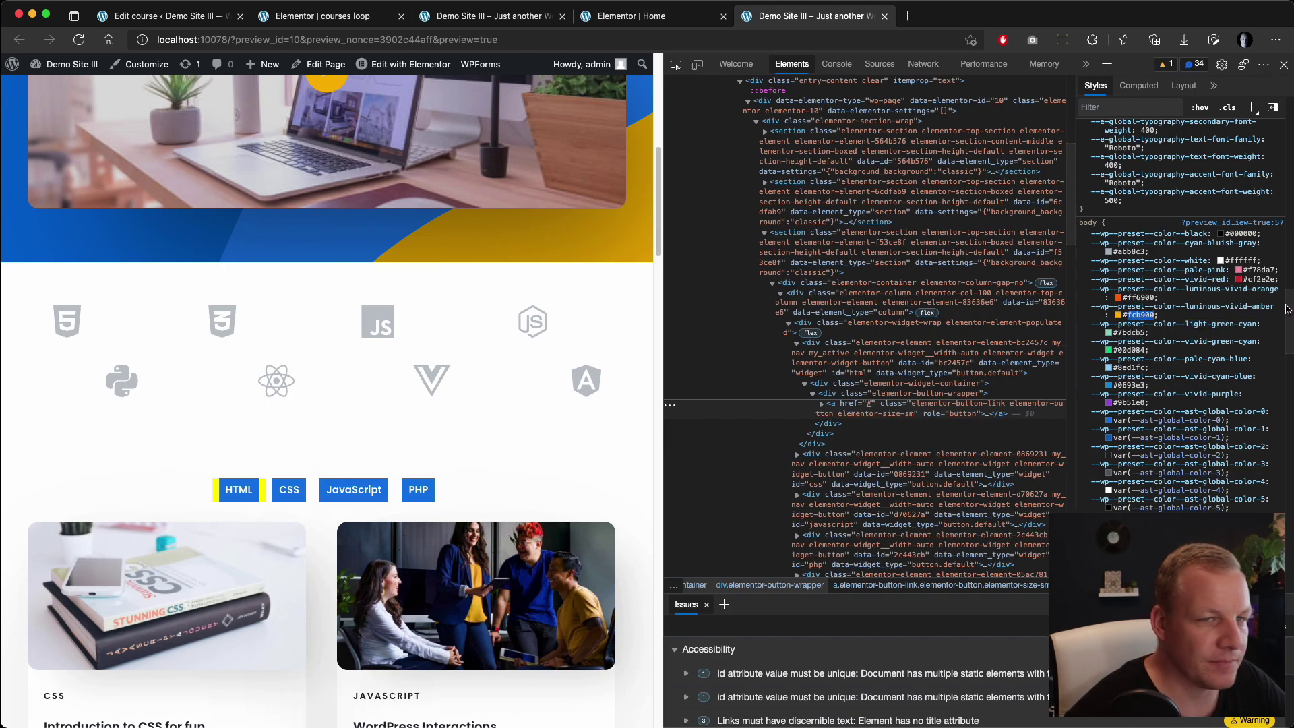
double_click(942, 405)
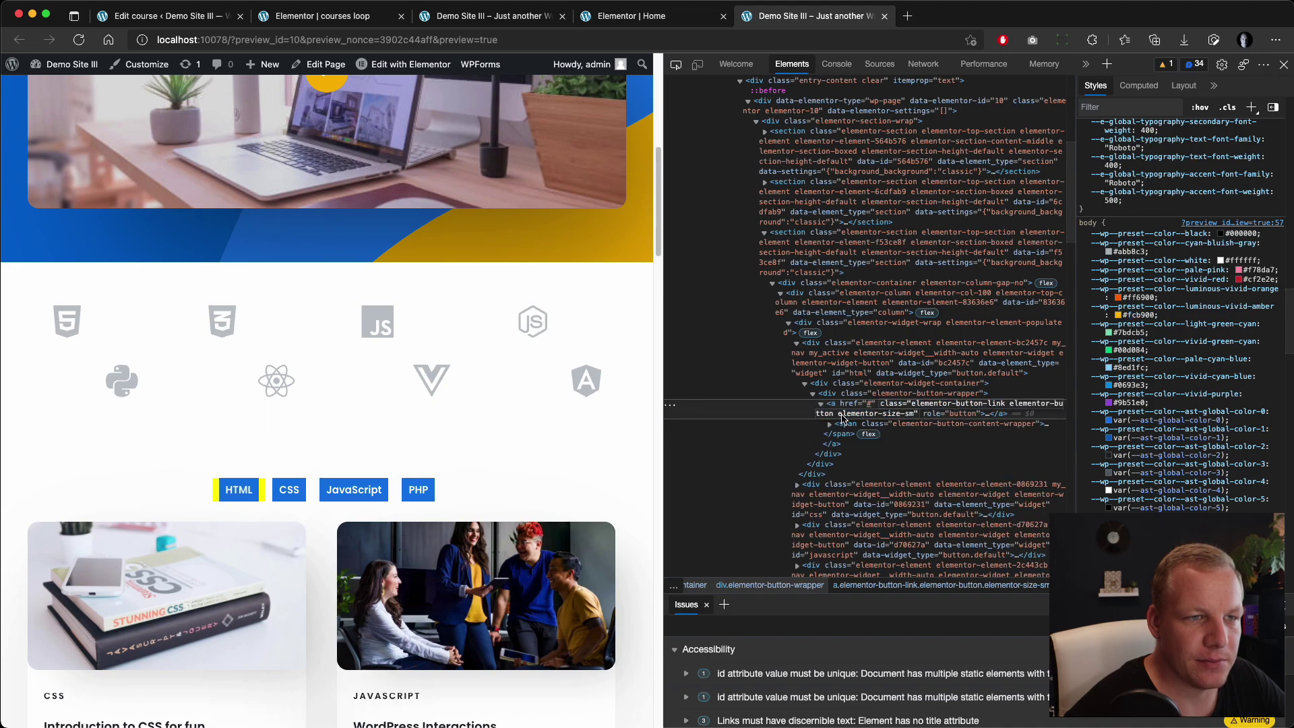
left_click_drag(1007, 407, 934, 403)
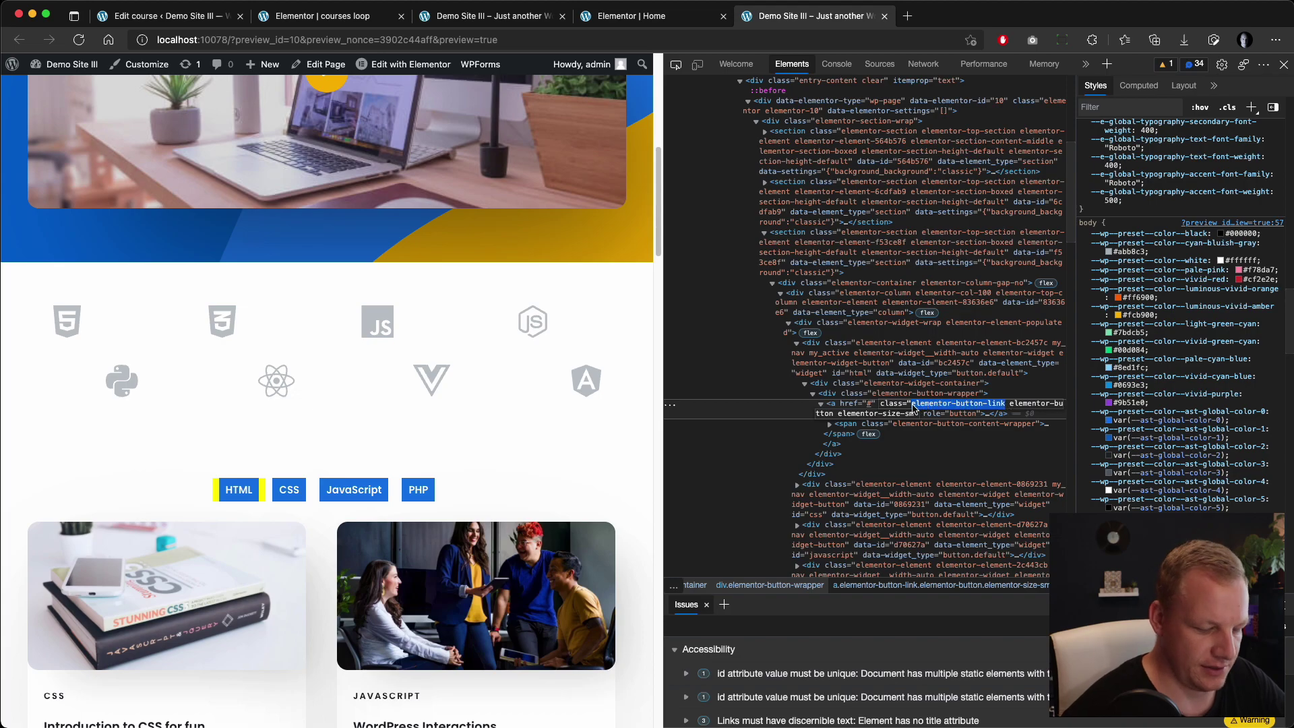
Return to the Elementor editor, correct the HTML button's CSS classes to my_nav my_active and update the page
left_click(657, 16)
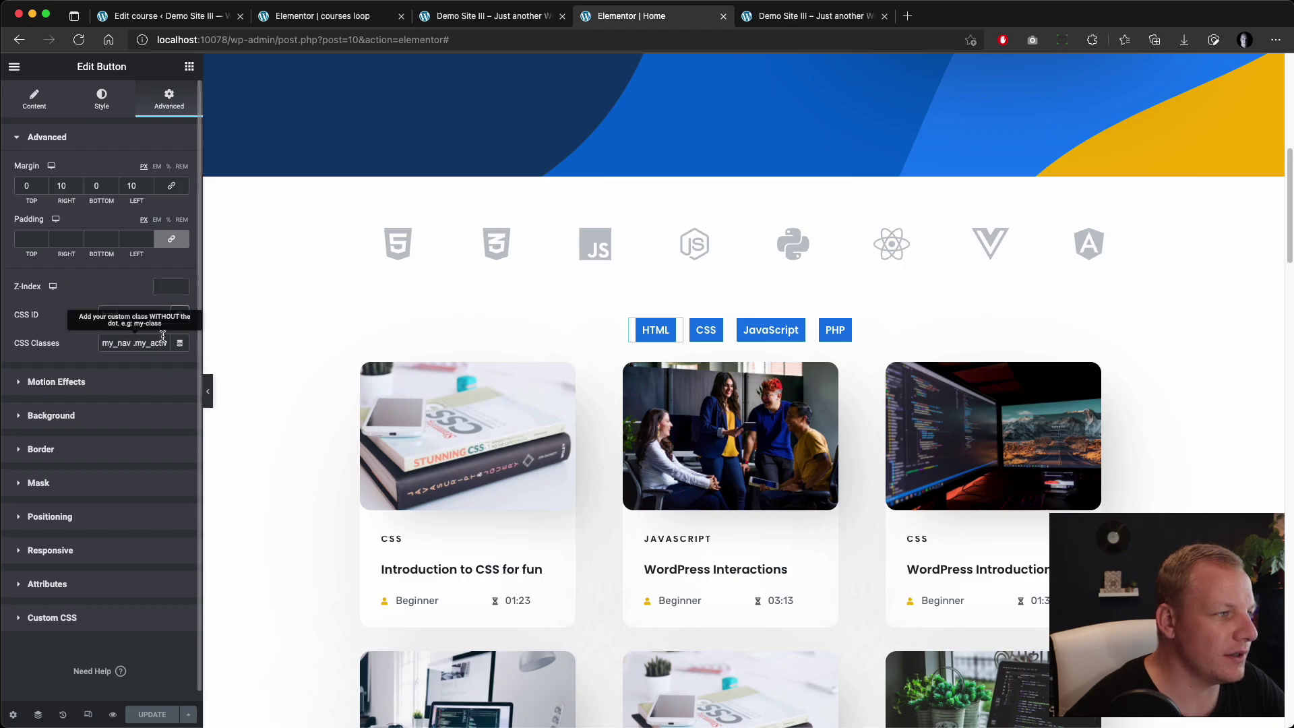
key("BackSpace")
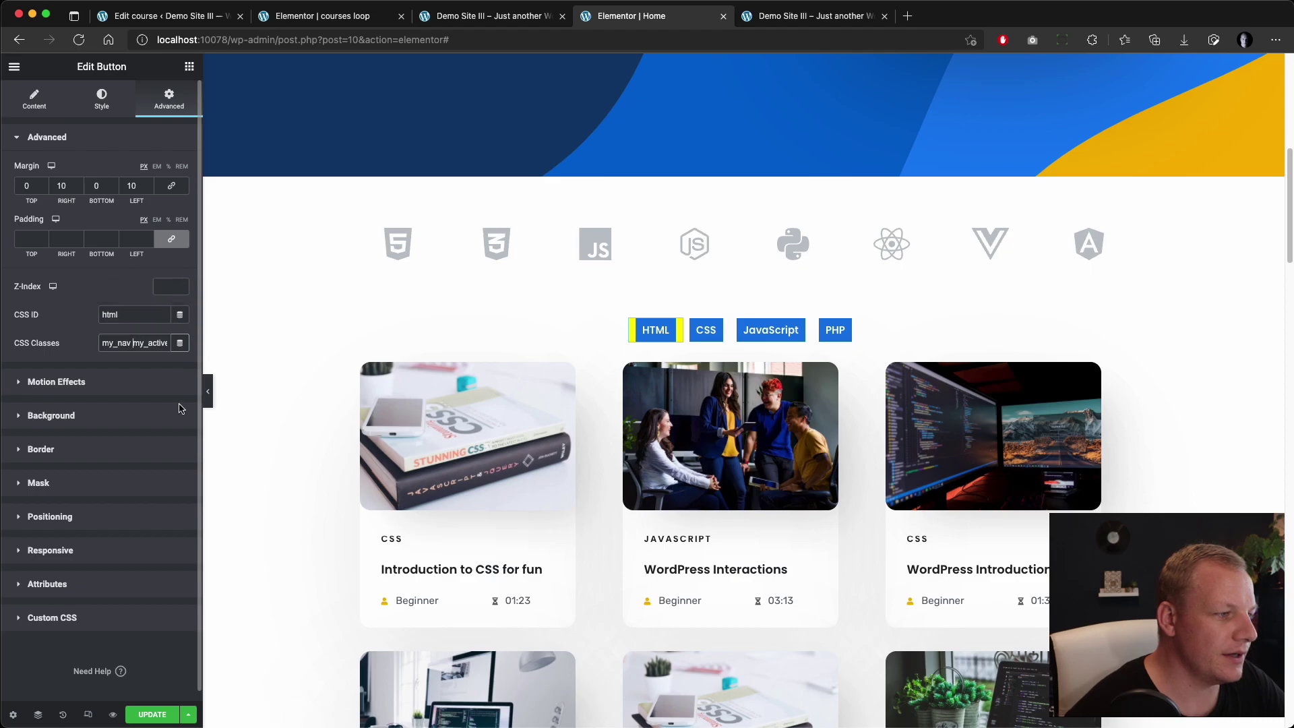
left_click(152, 714)
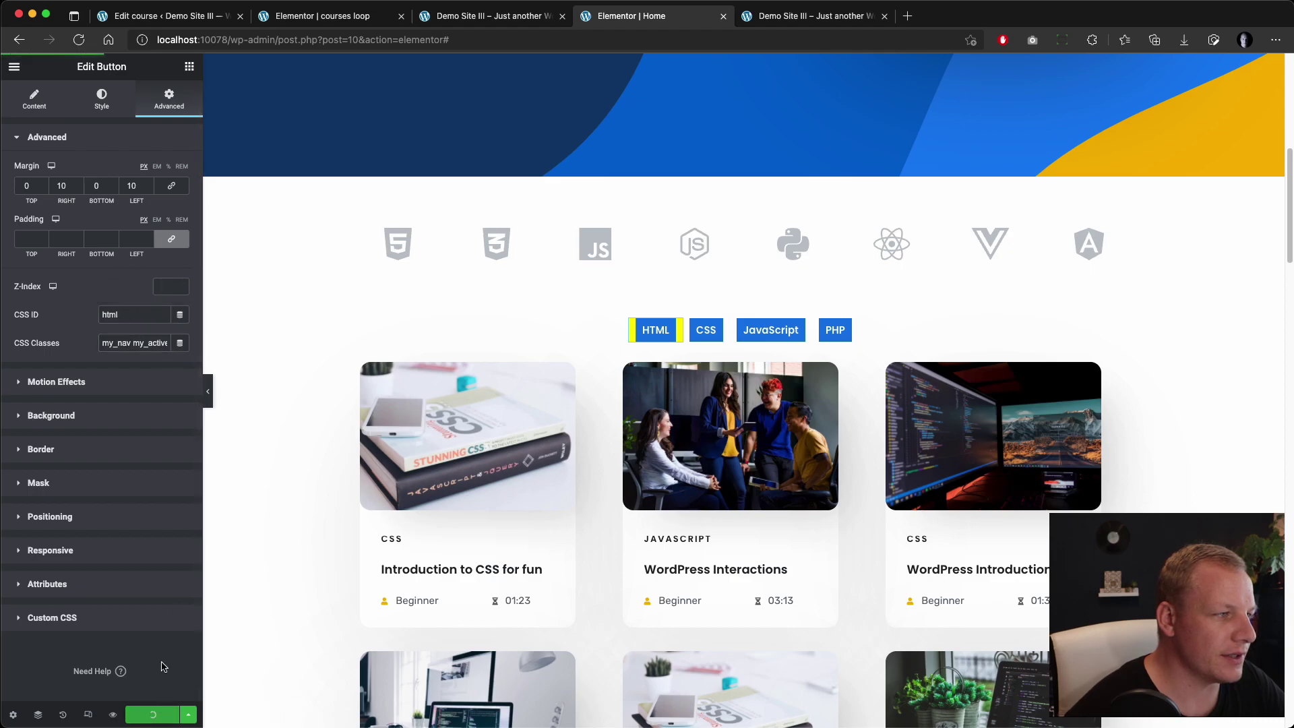
Set the background-color in the .my_active rule of the site-wide custom CSS to #fcb900
left_click(15, 67)
left_click(96, 133)
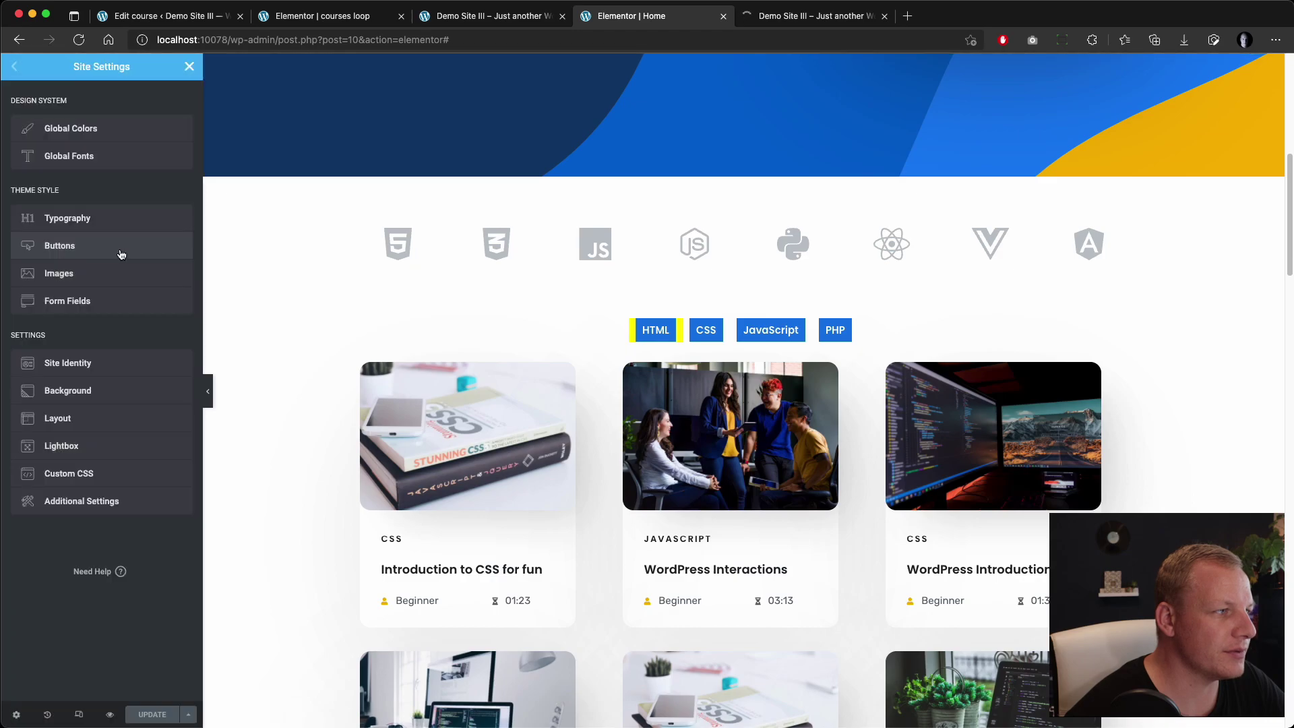
left_click(126, 478)
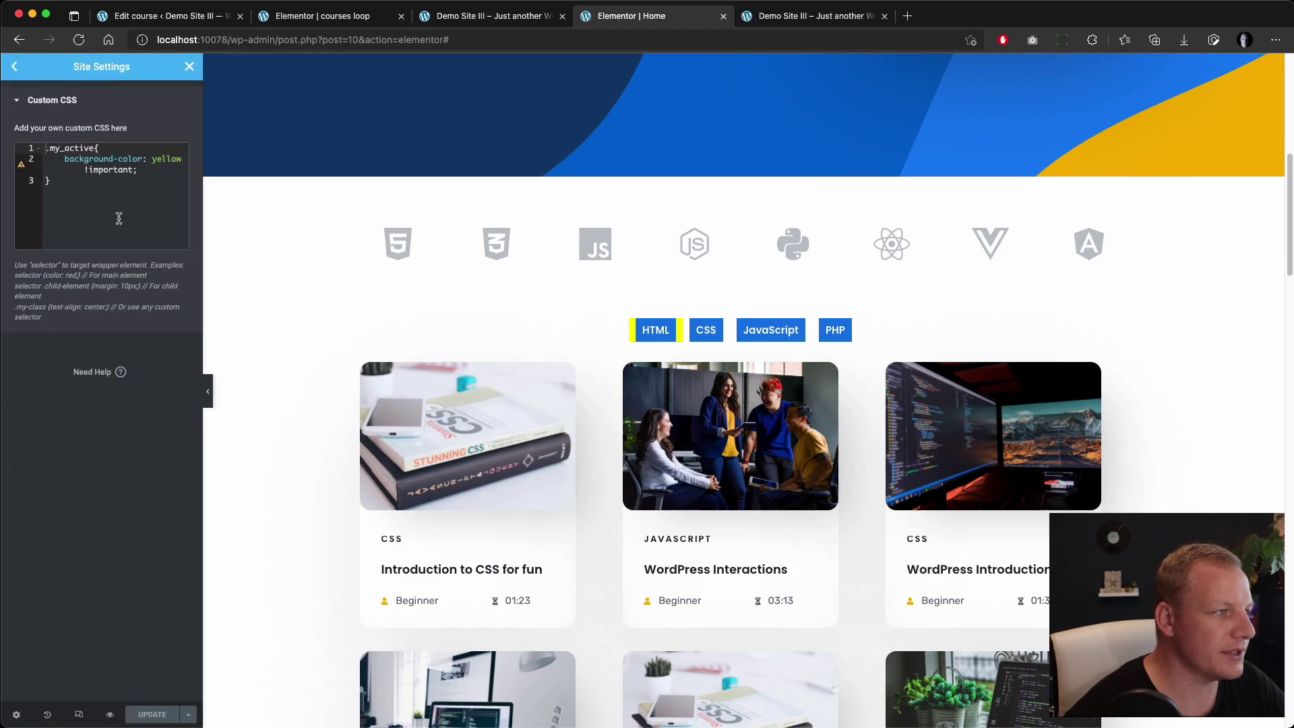
double_click(171, 160)
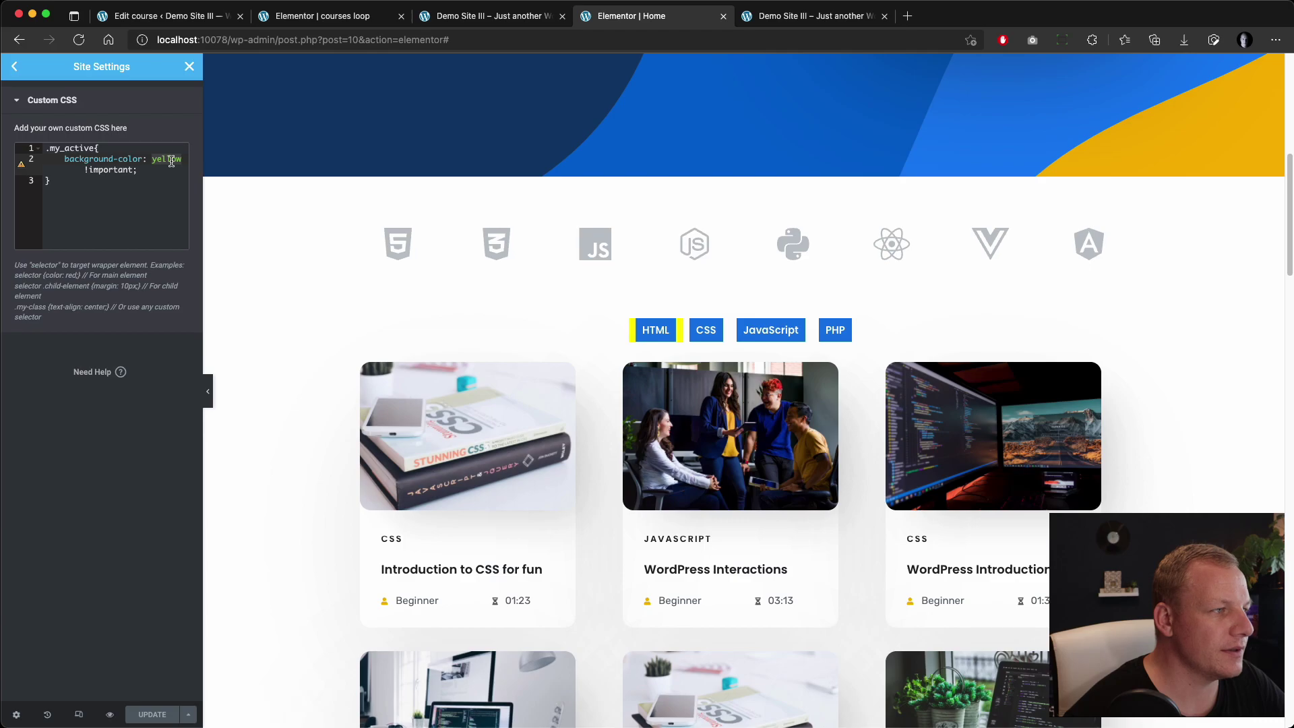
key("super+shift+v")
left_click(228, 200)
key("alt+Left")
type("#")
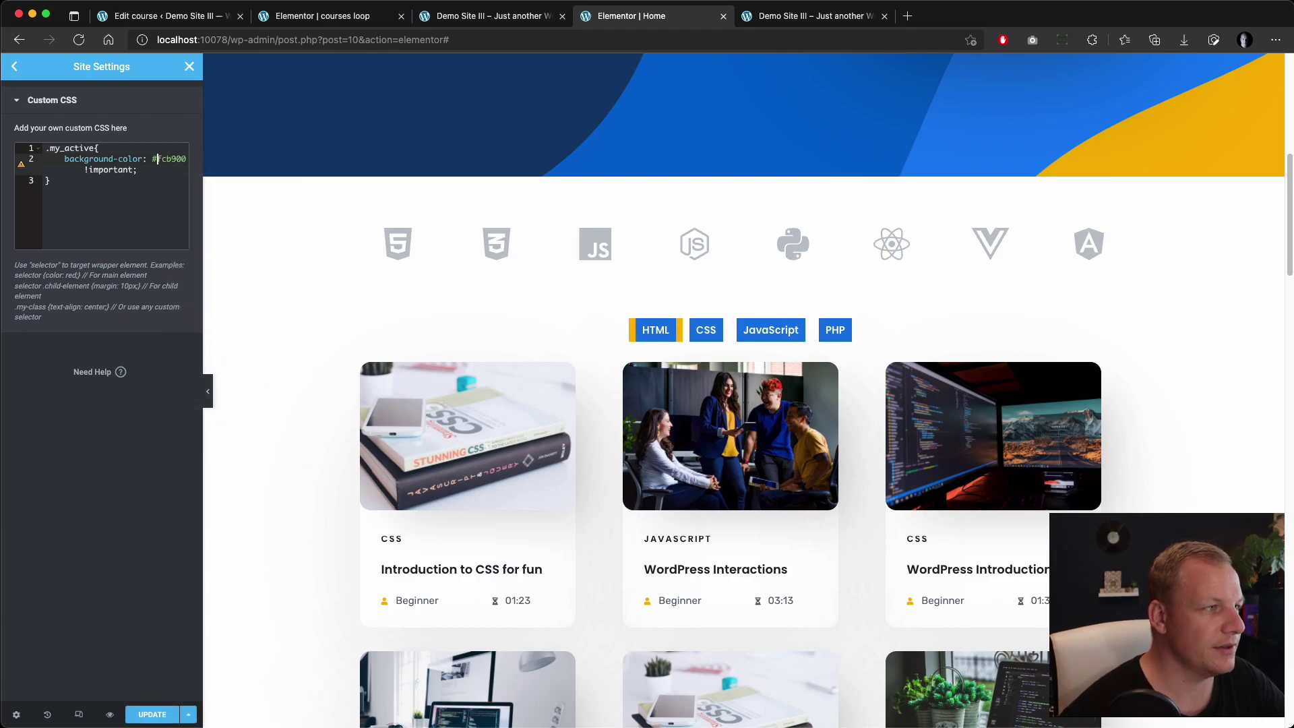
Extend the .my_active rule's selector to .my_active .elementor-button-link
left_click(95, 147)
type(".")
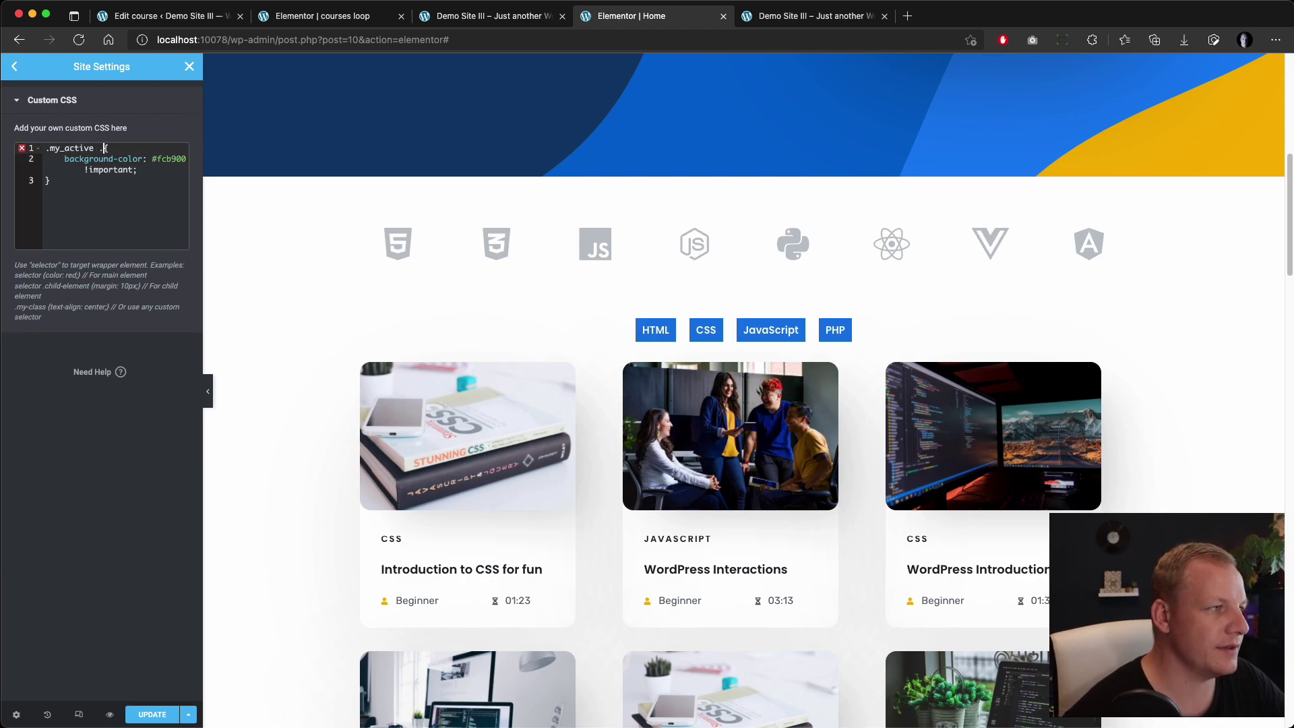
key("super+shift+v")
key("Down")
key("Return")
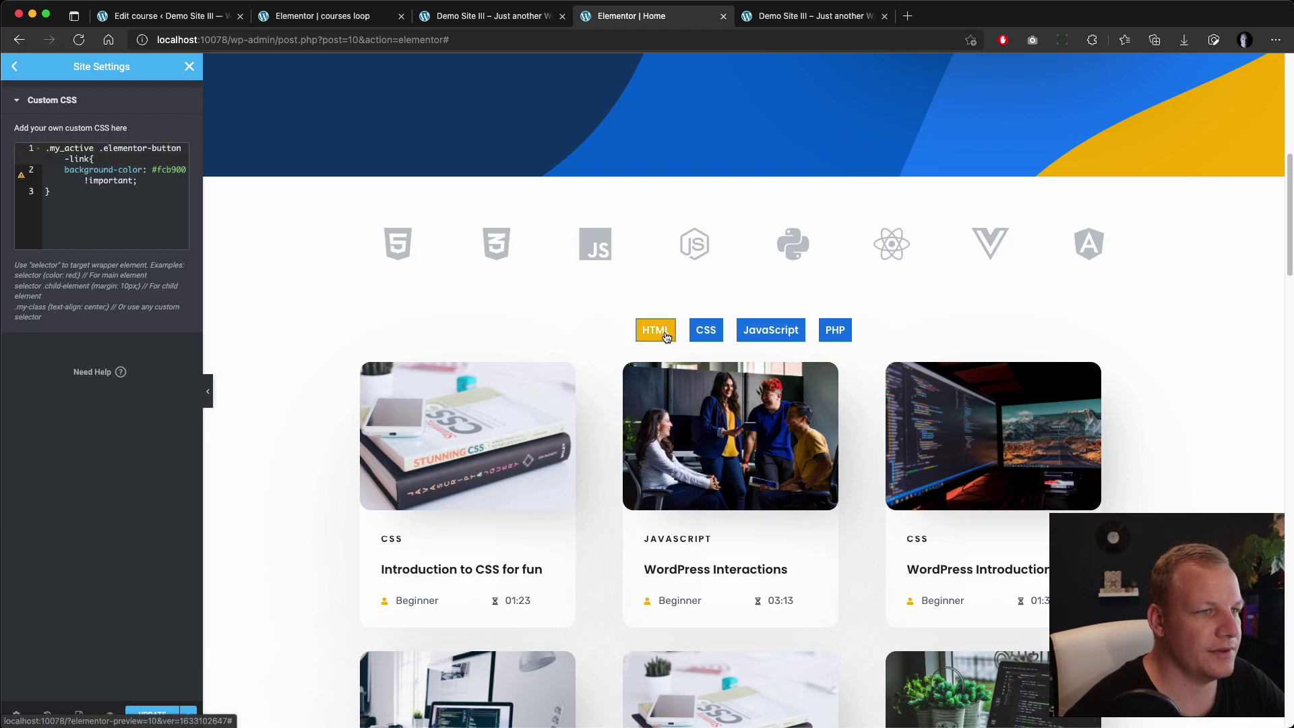
Add border-color: #fcb900; below the background-color line of the active button rule
left_click(135, 186)
left_click(154, 188)
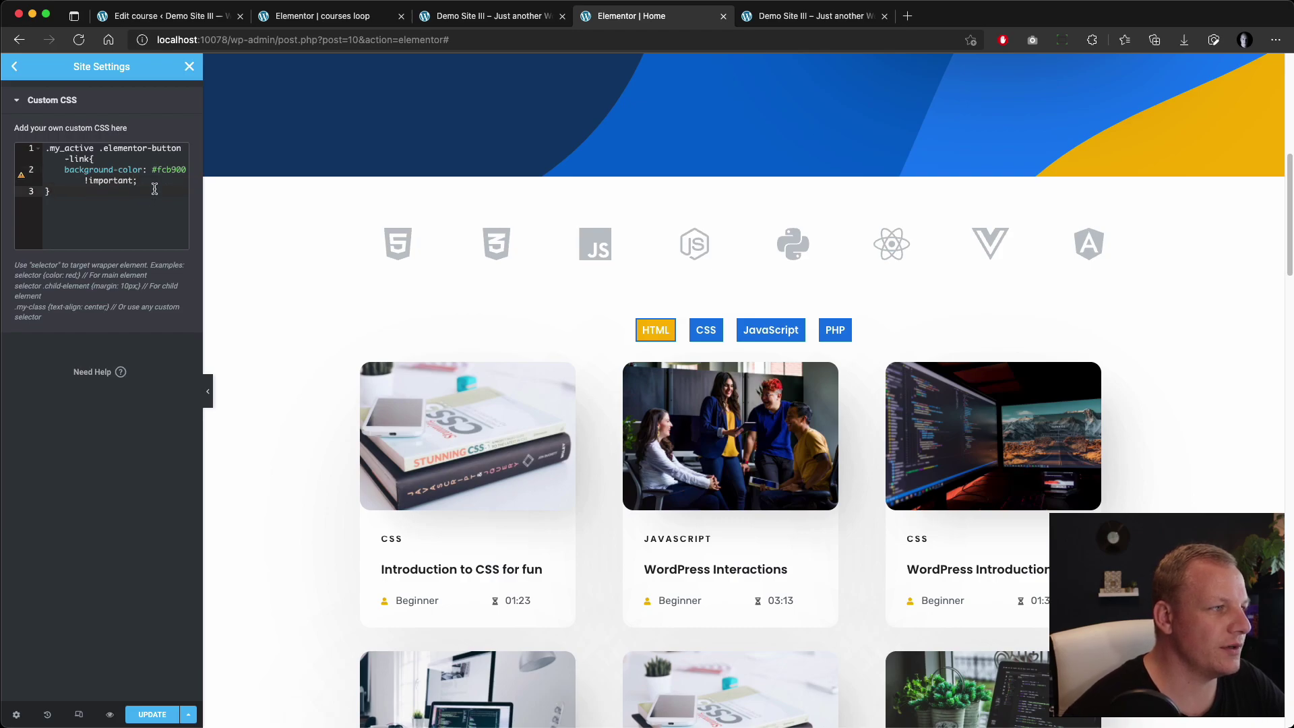
key("Left")
key("Return")
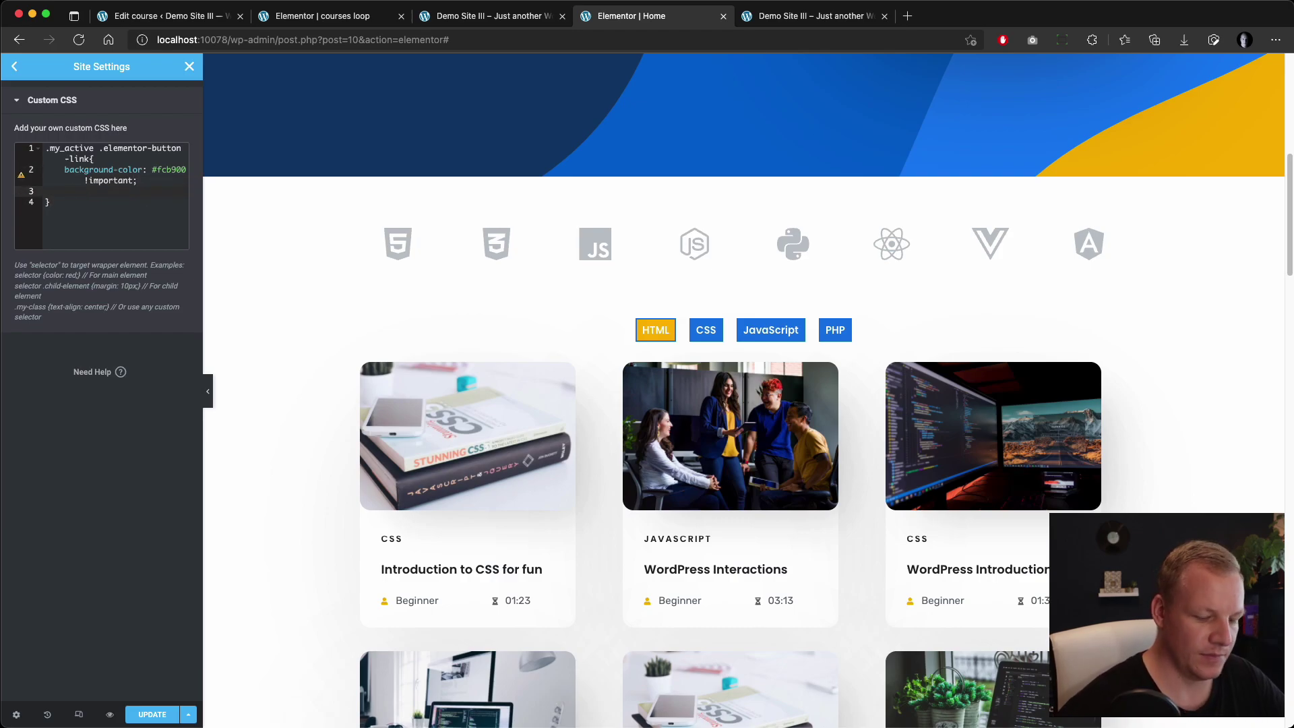
type("border")
key("Down")
key("Return")
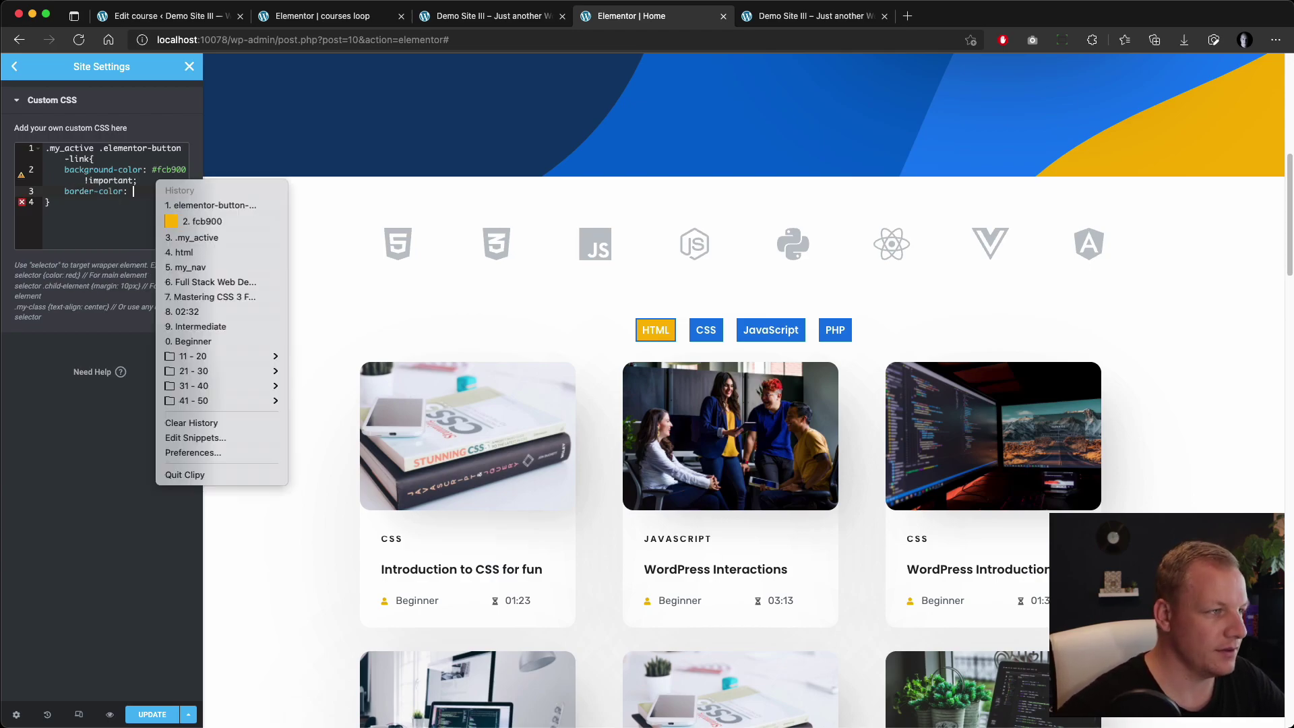
type("fcb900;")
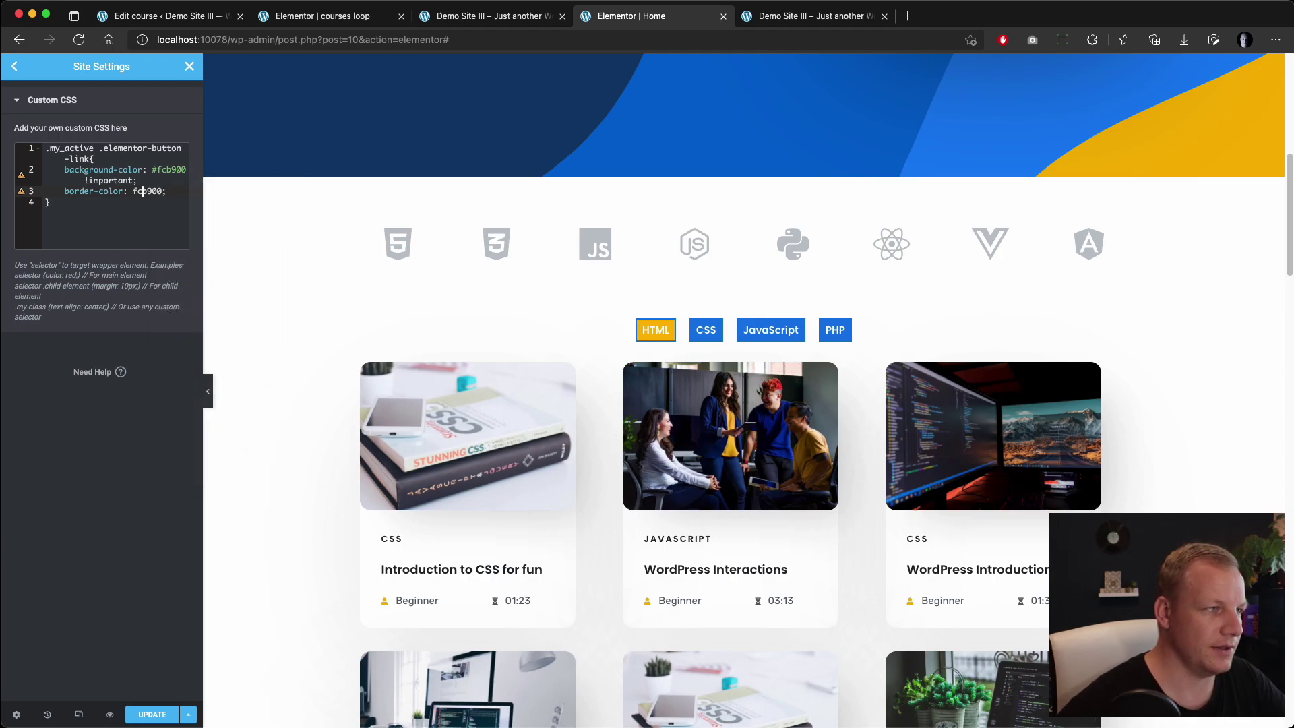
type("#")
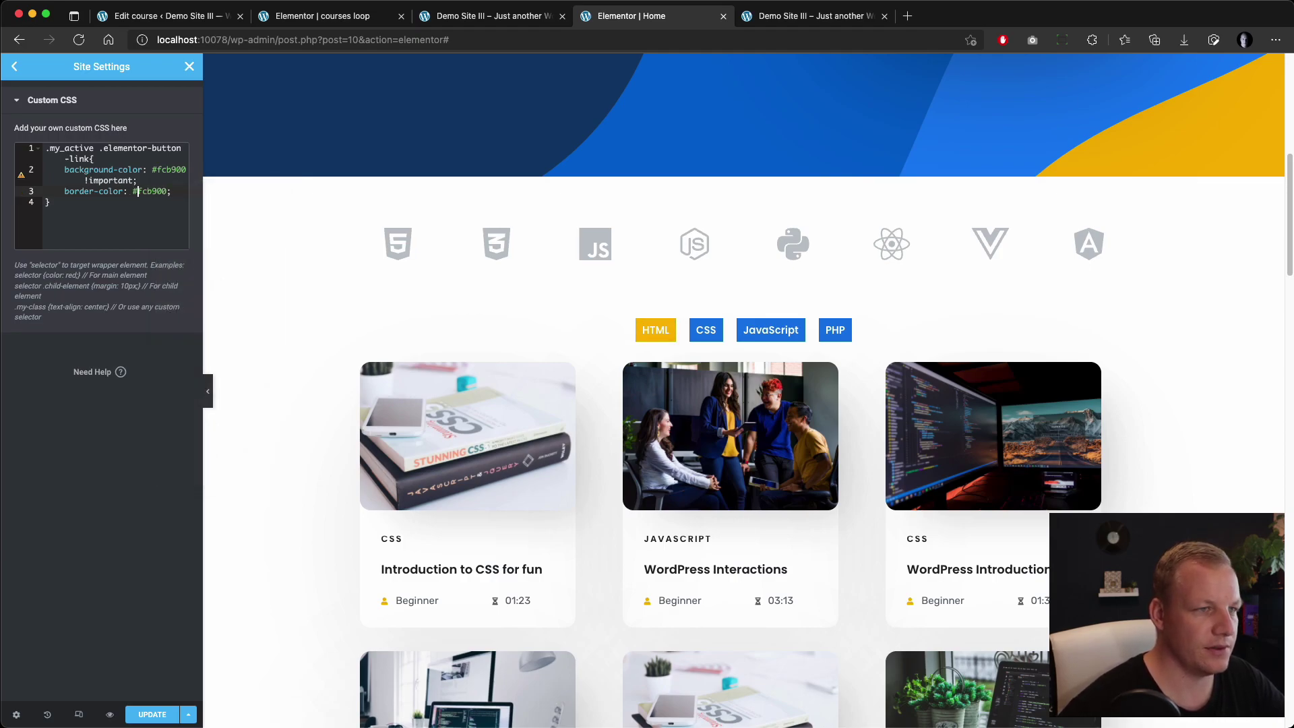
Copy !important from the background-color line and append it to the border-color declaration
key("Up")
key("Left")
key("Left")
key("Left")
key("Left")
key("Left")
key("Left")
key("Left")
key("Left")
key("Left")
key("Left")
key("Left")
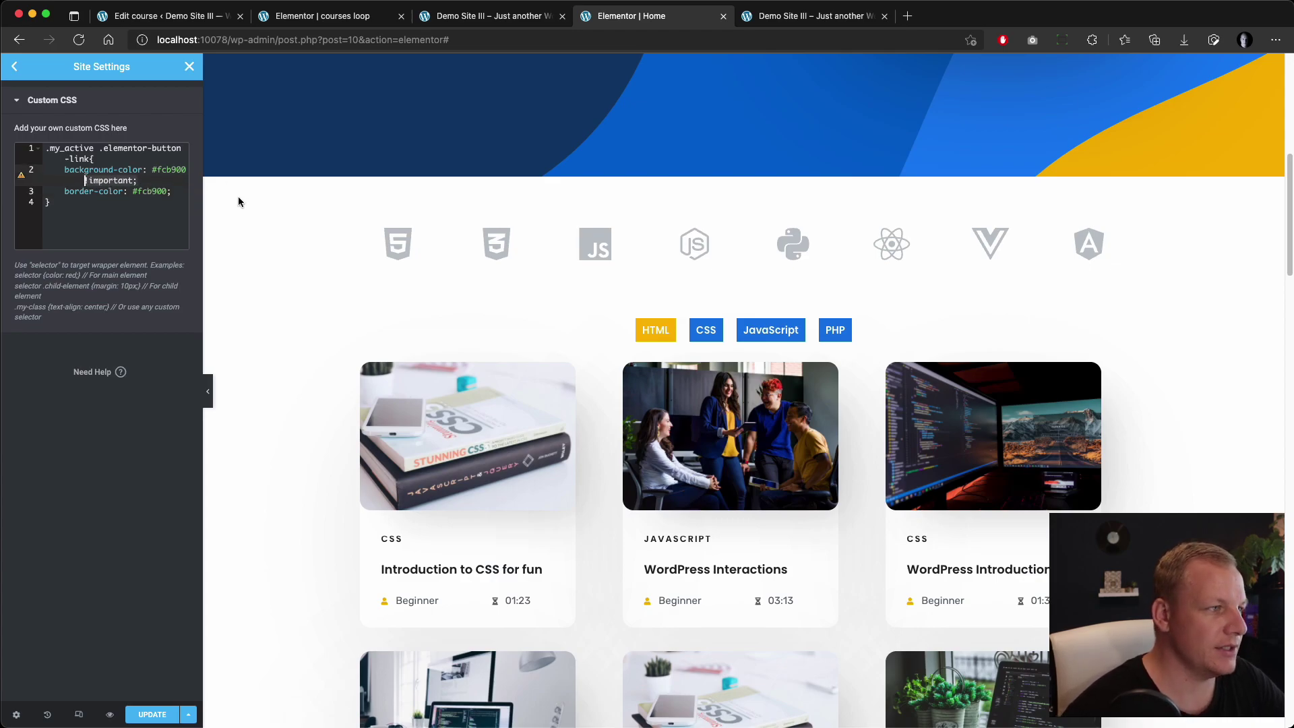
key("shift+End")
key("super+c")
left_click(170, 196)
key("BackSpace")
key("super+v")
type(";")
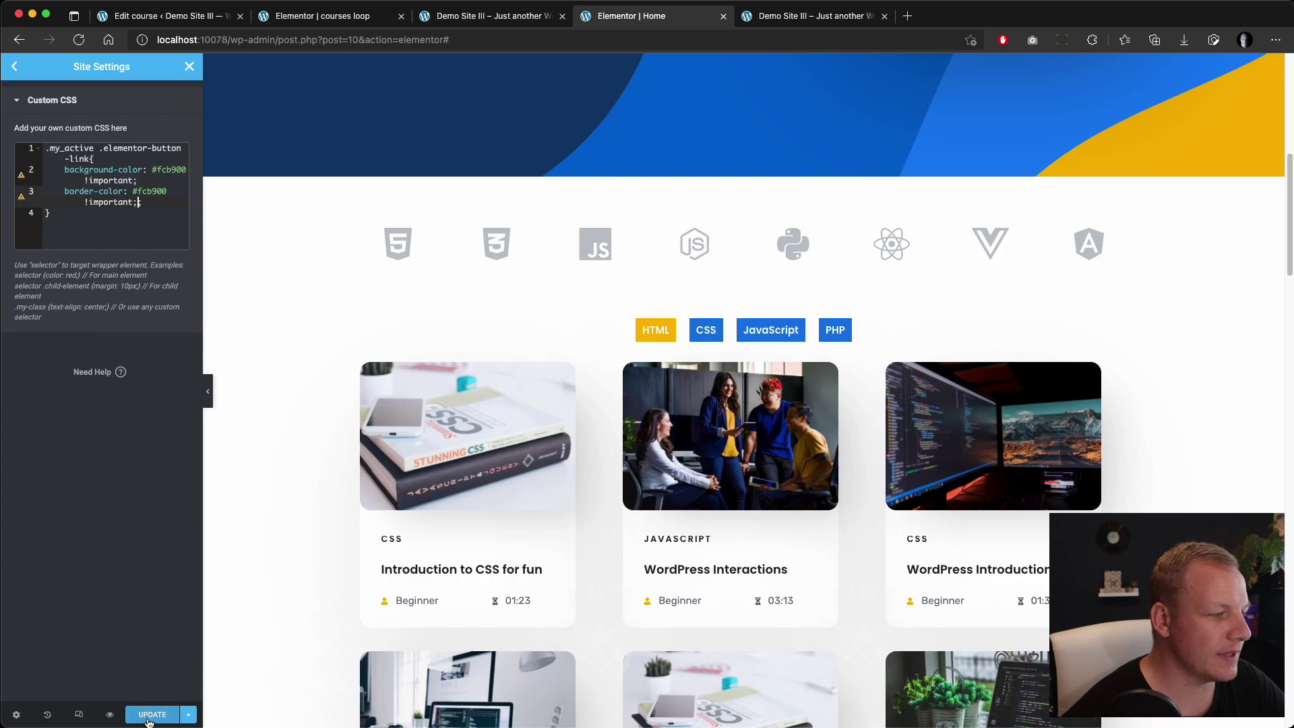
Save the site settings and close them to return to the page's elements
left_click(149, 716)
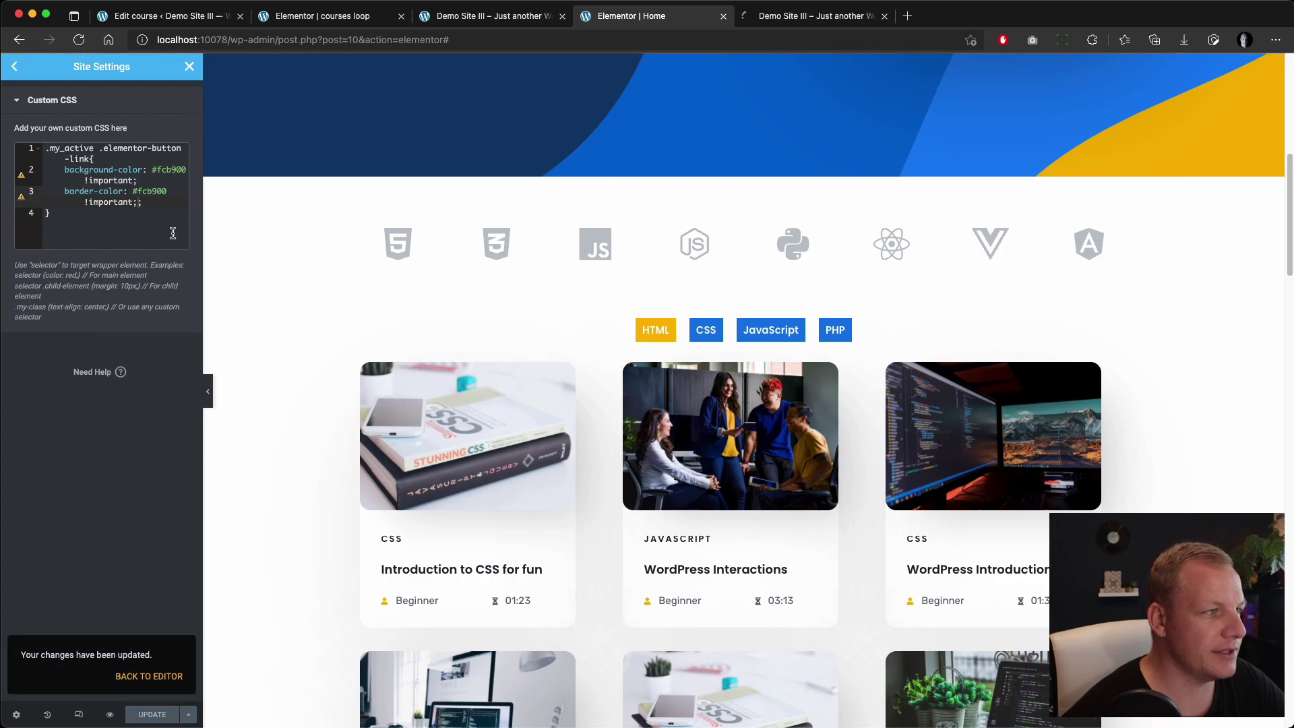
left_click(186, 69)
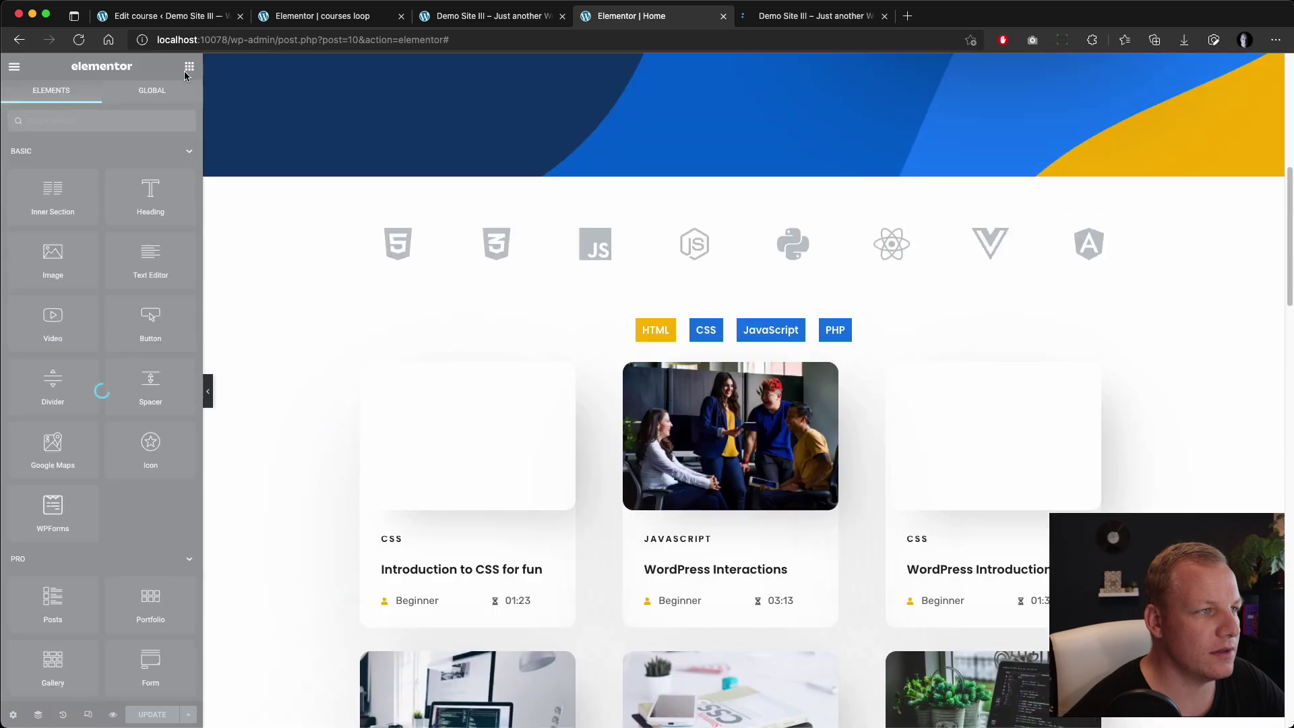
scroll(645, 501, "down", 10)
scroll(645, 501, "up", 5)
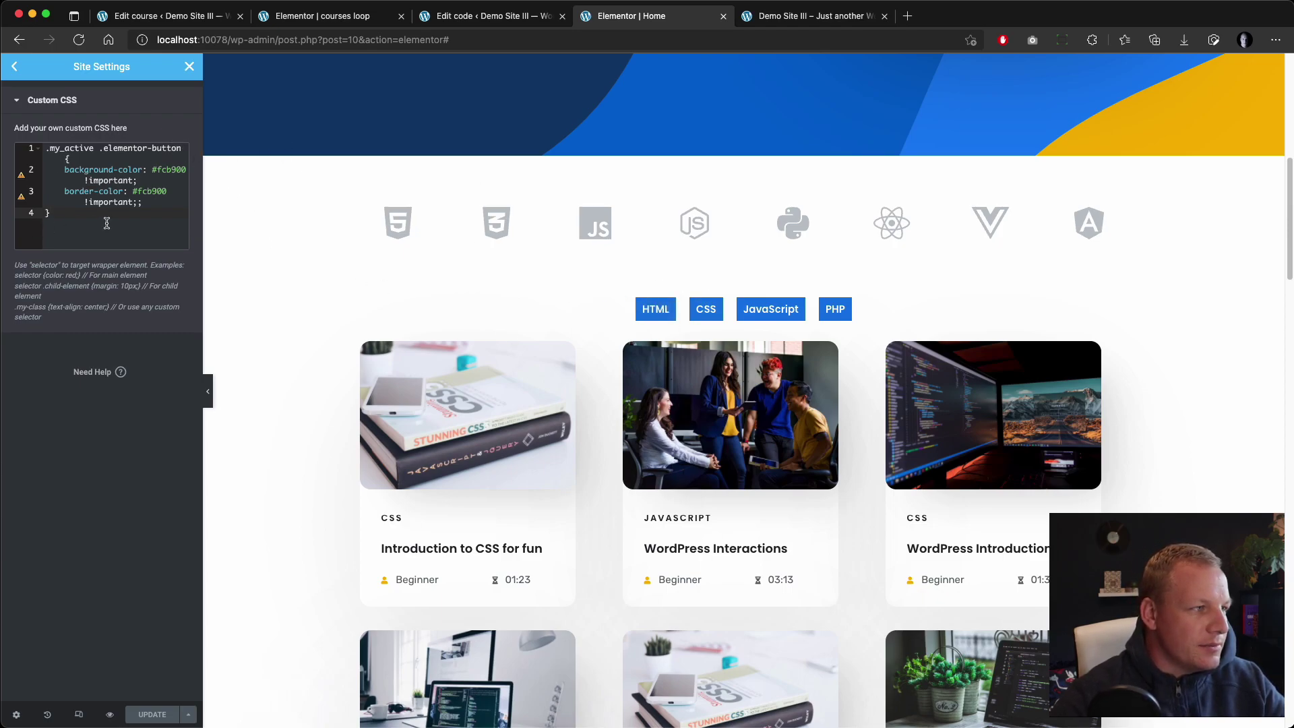
Start a new empty .my_nav rule below the .my_active .elementor-button rule in the site's custom CSS
key("Return")
key("Return")
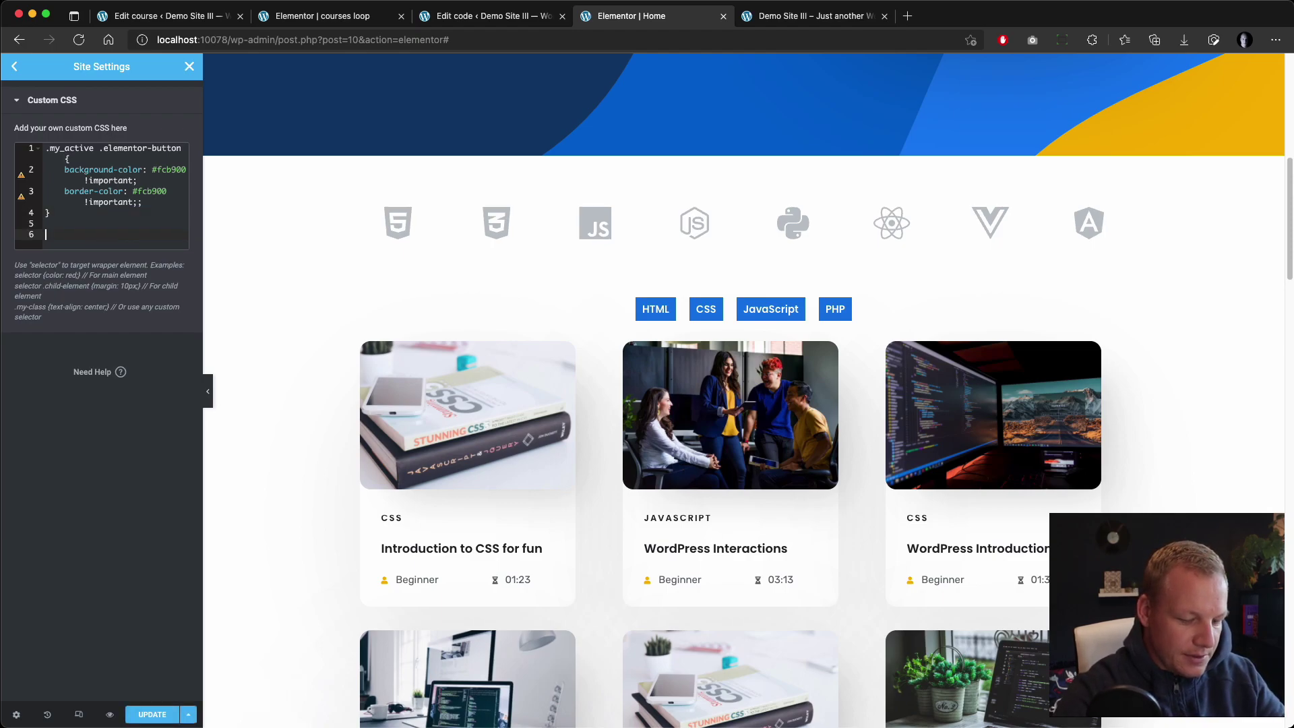
type(".my")
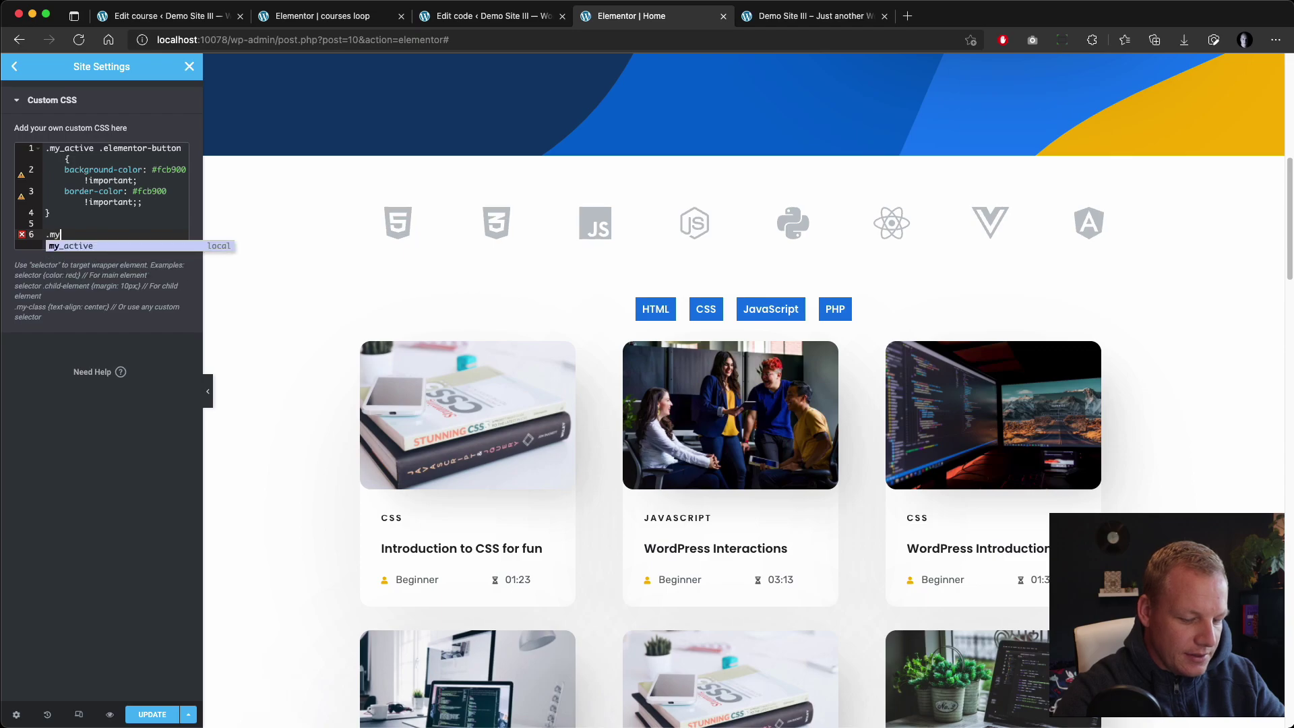
type("_")
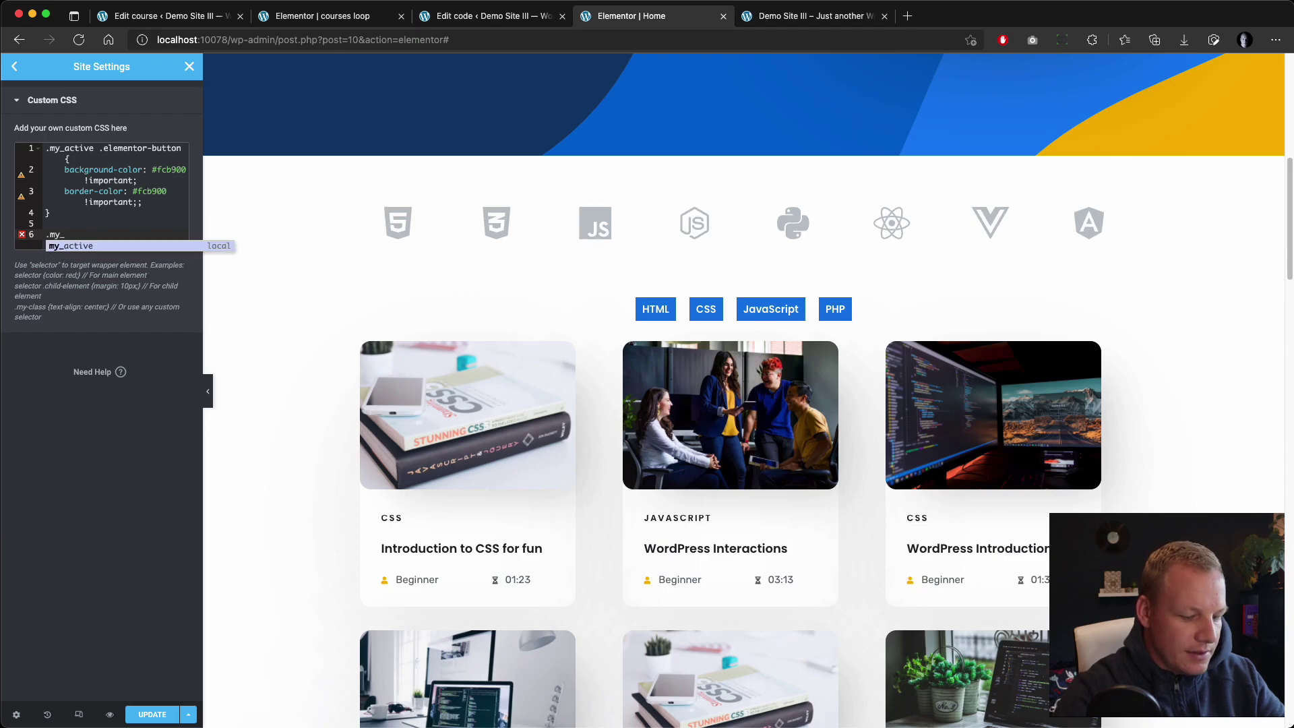
type("nav")
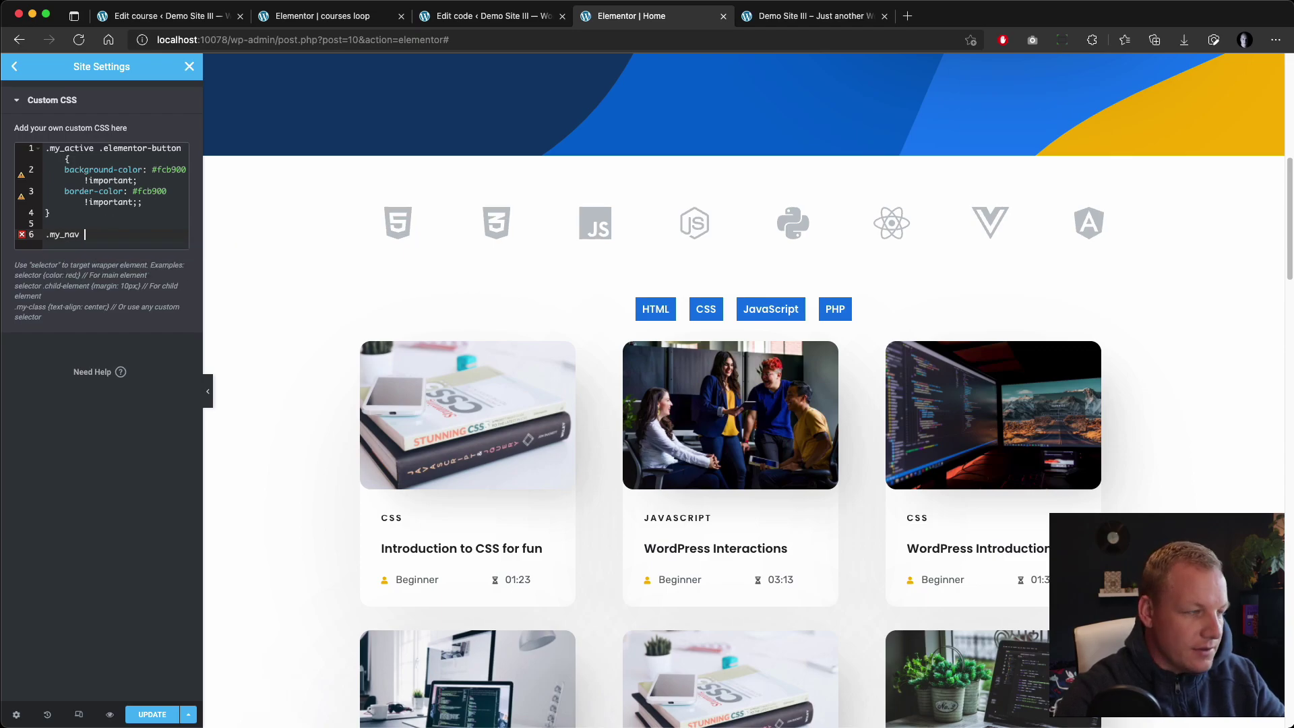
type(" {")
key("Return")
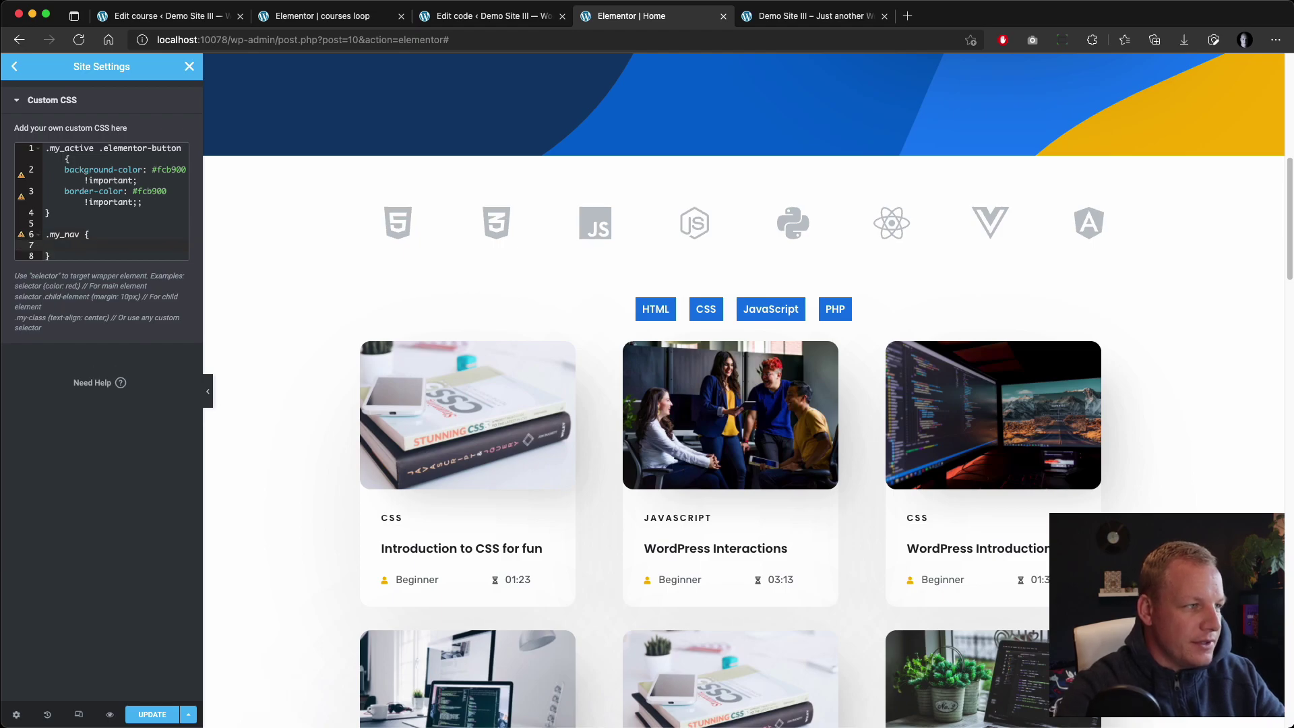
Add the declaration cursor: pointer; inside the .my_nav rule
type("cursor")
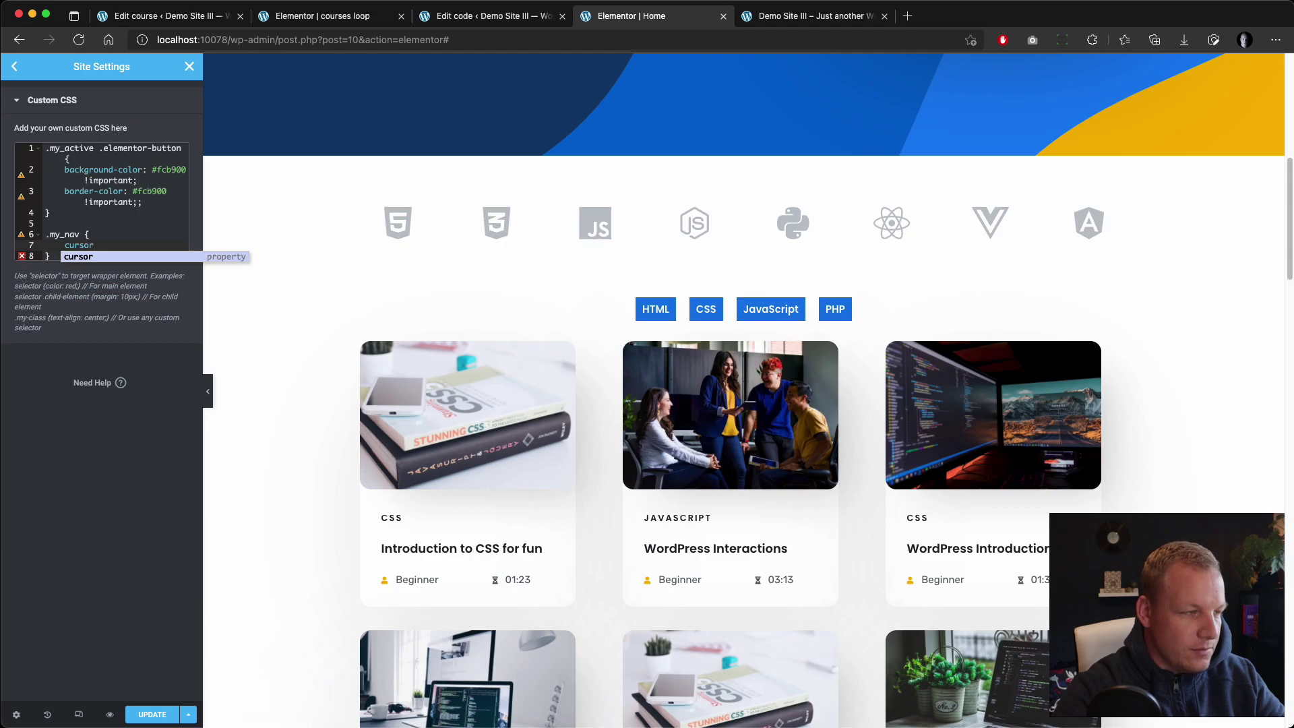
key("Escape")
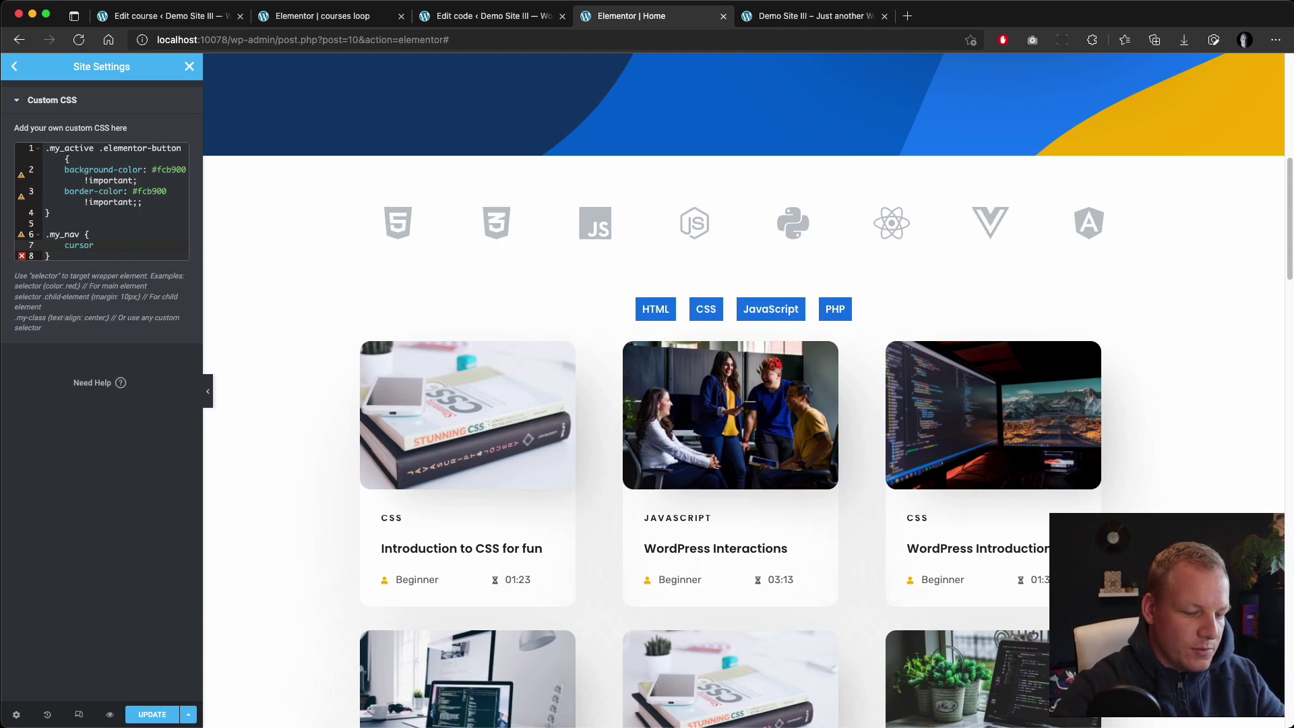
type(": ")
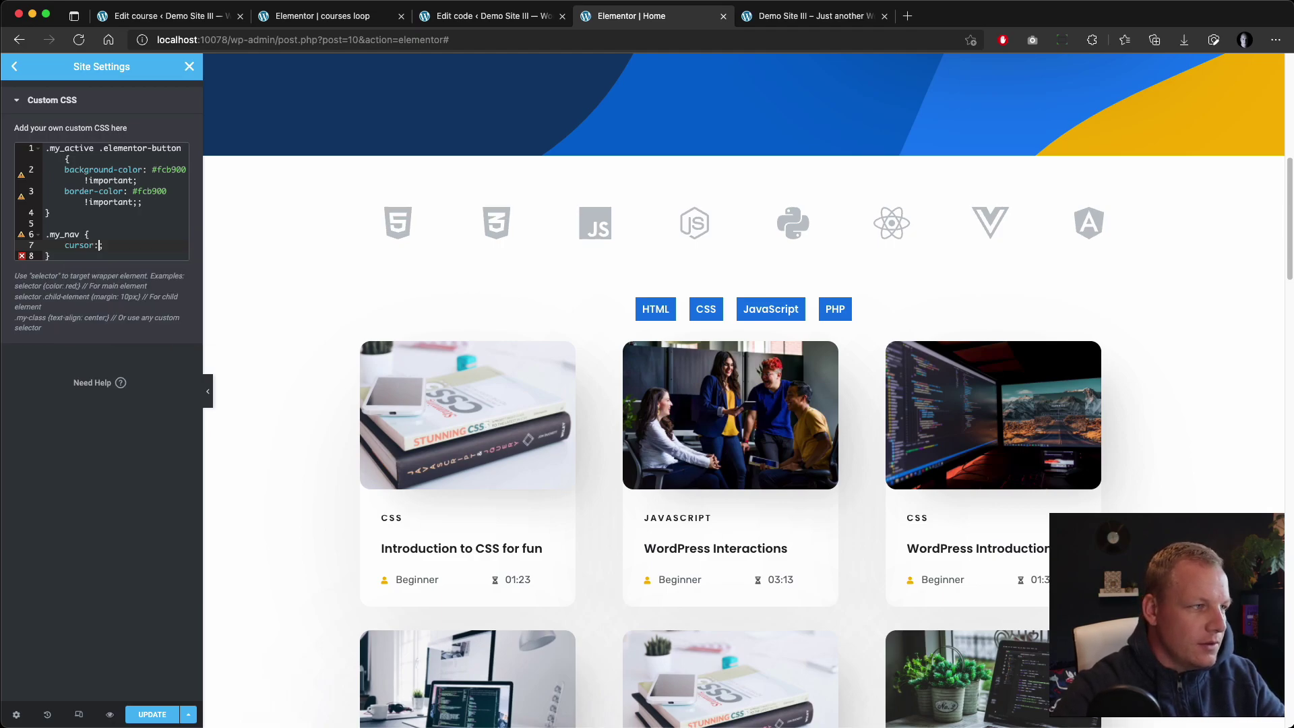
type("po")
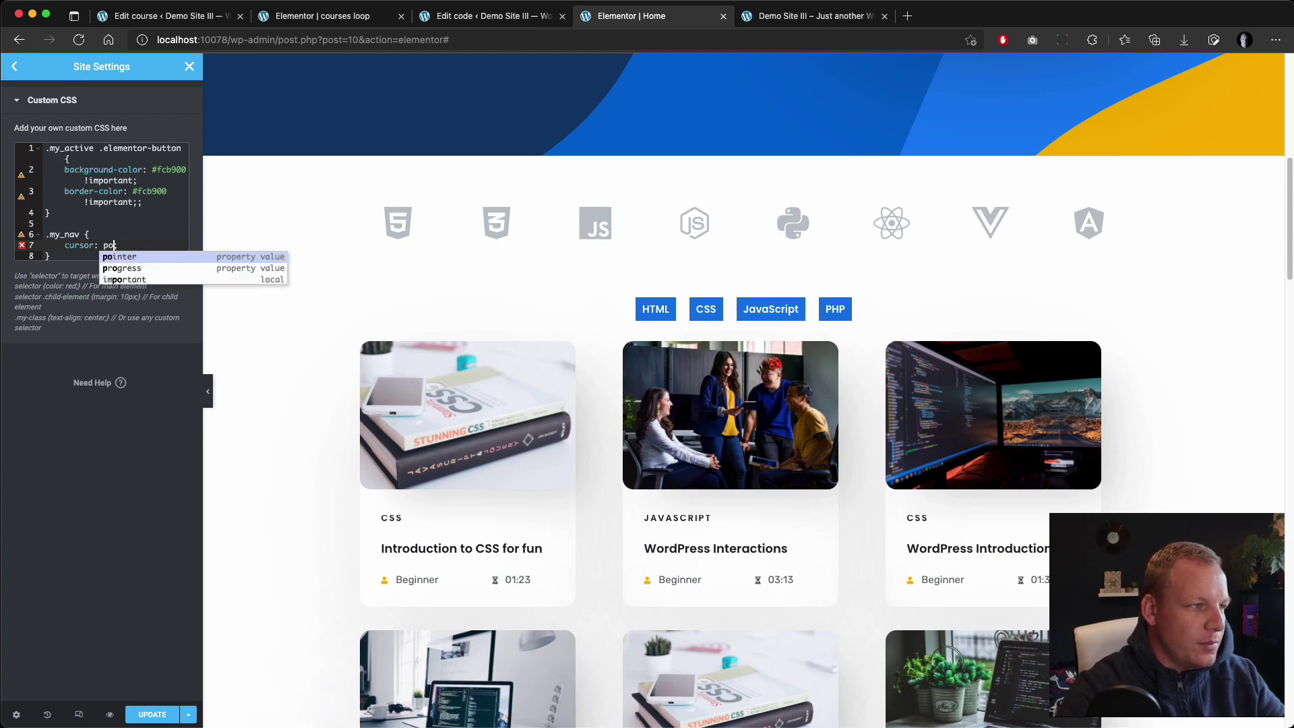
key("Return")
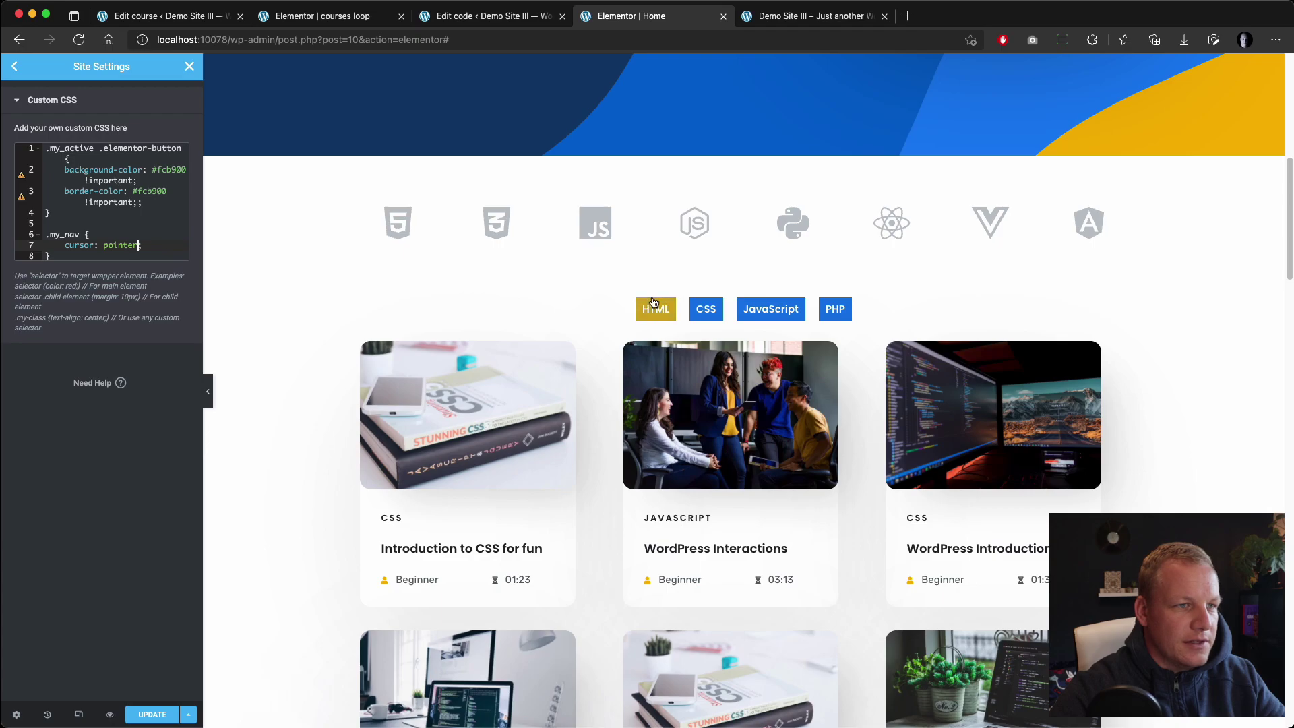
Update the site settings with the new navigation rule and close them to view the category buttons and course grid
left_click(153, 713)
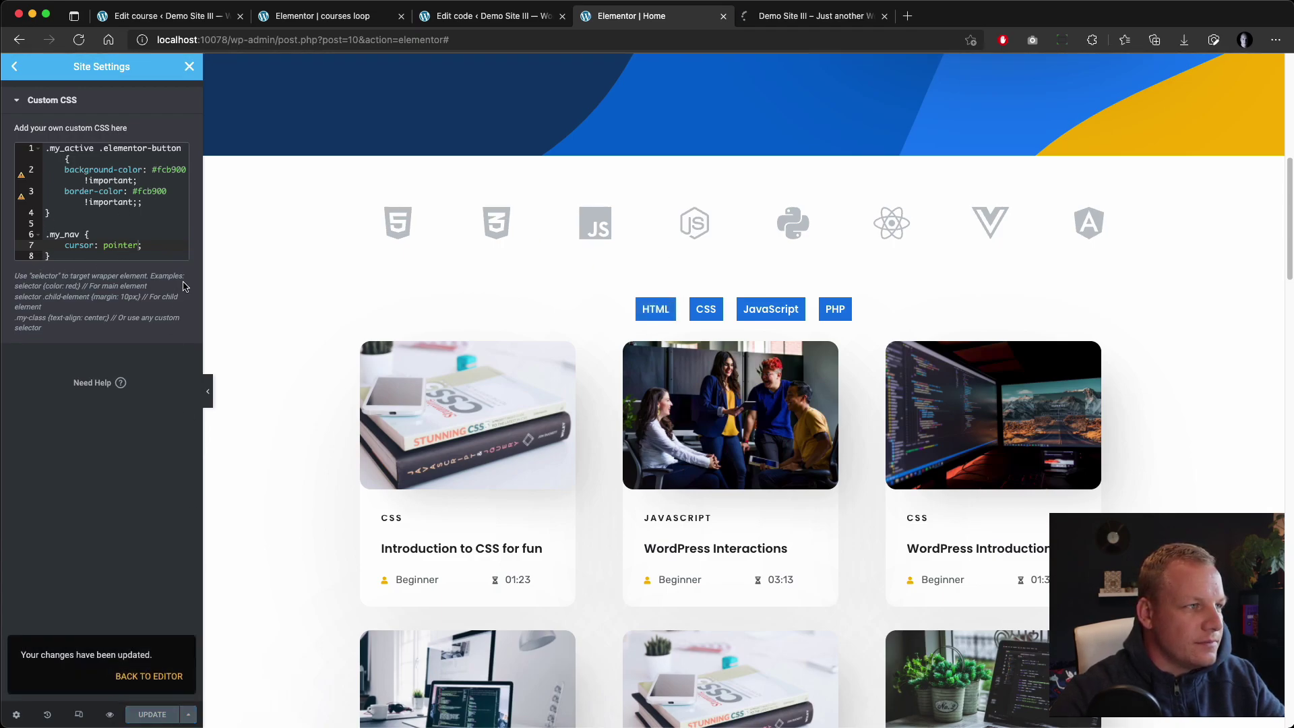
left_click(189, 66)
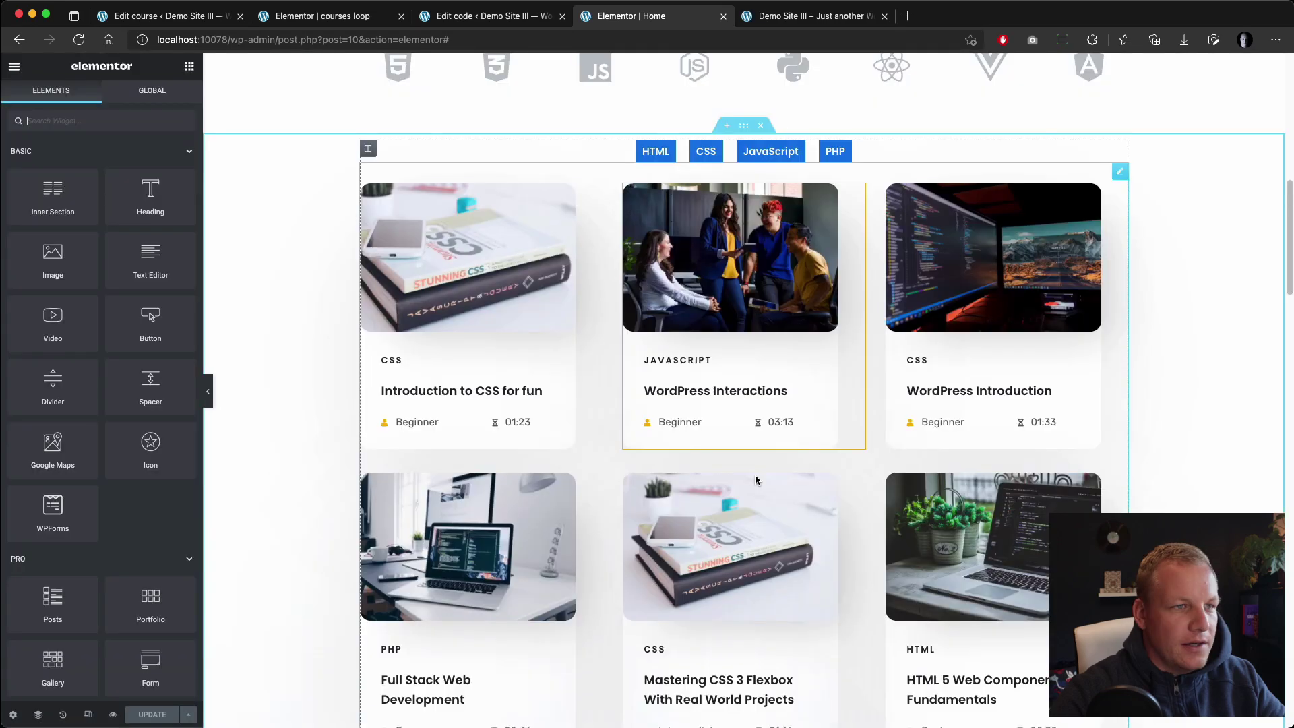
scroll(807, 219, "down", 2)
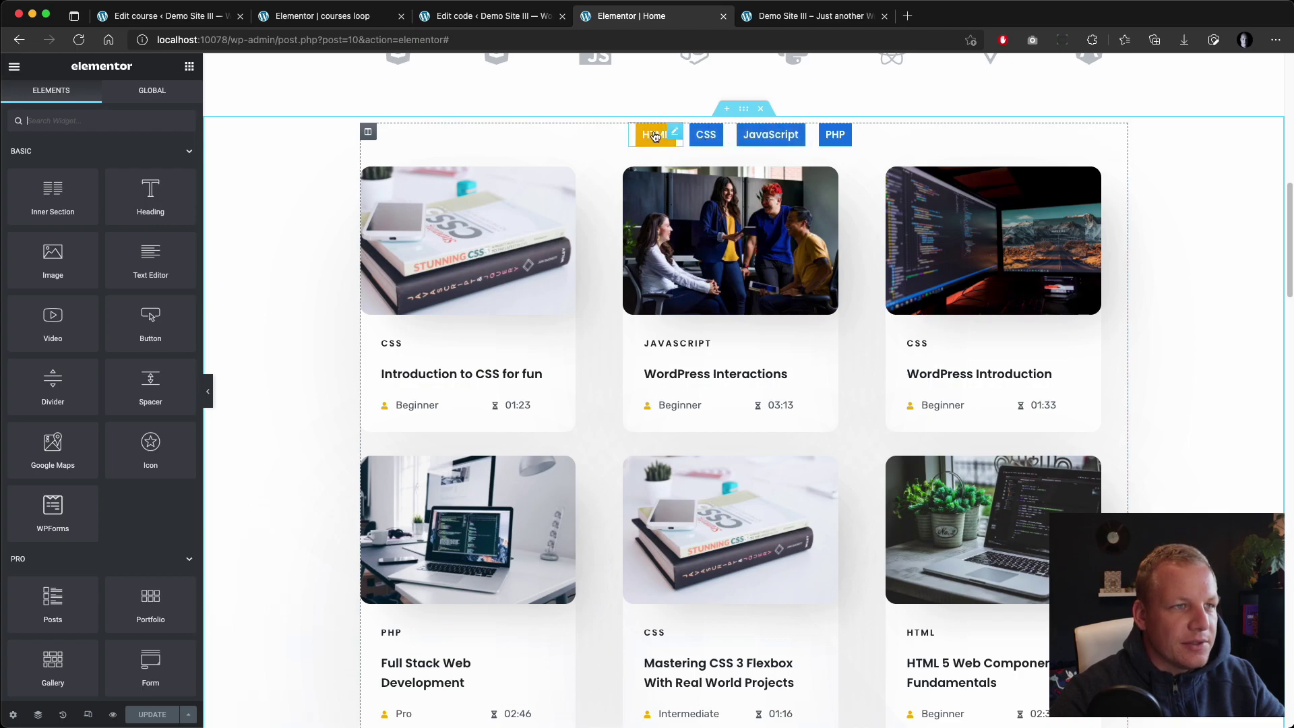
scroll(962, 432, "down", 3)
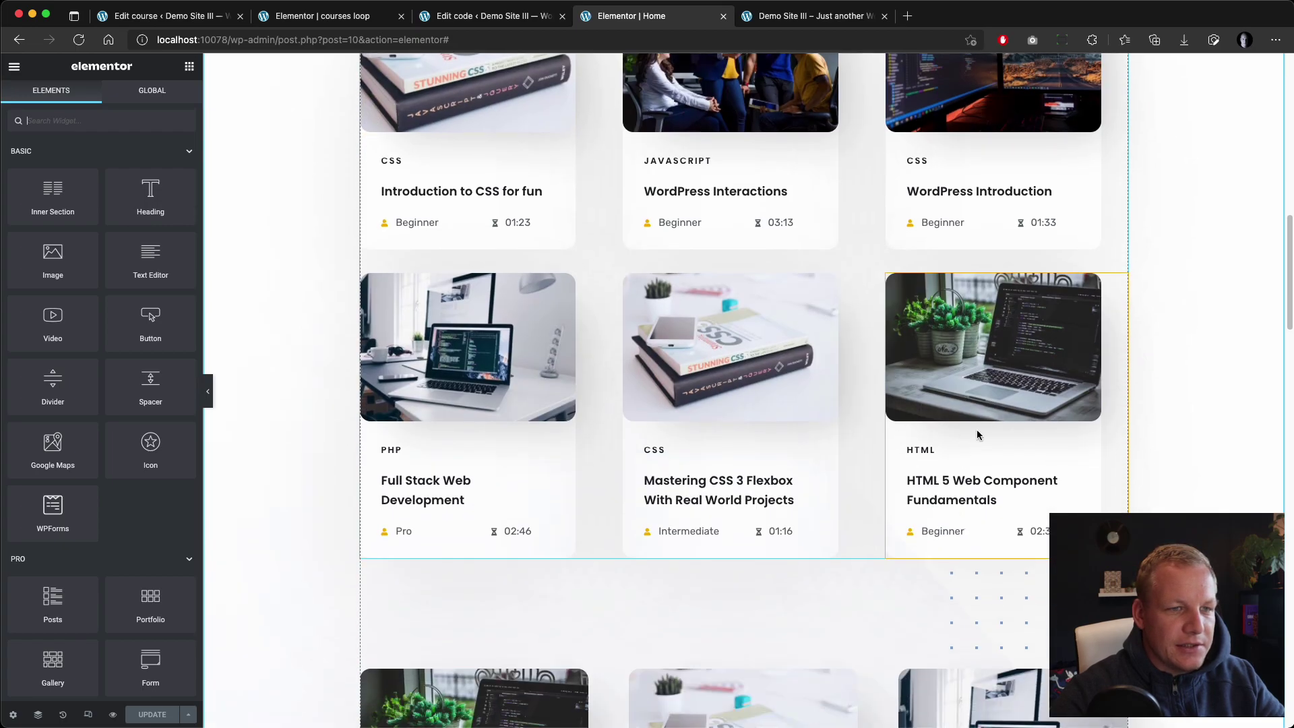
scroll(825, 429, "up", 5)
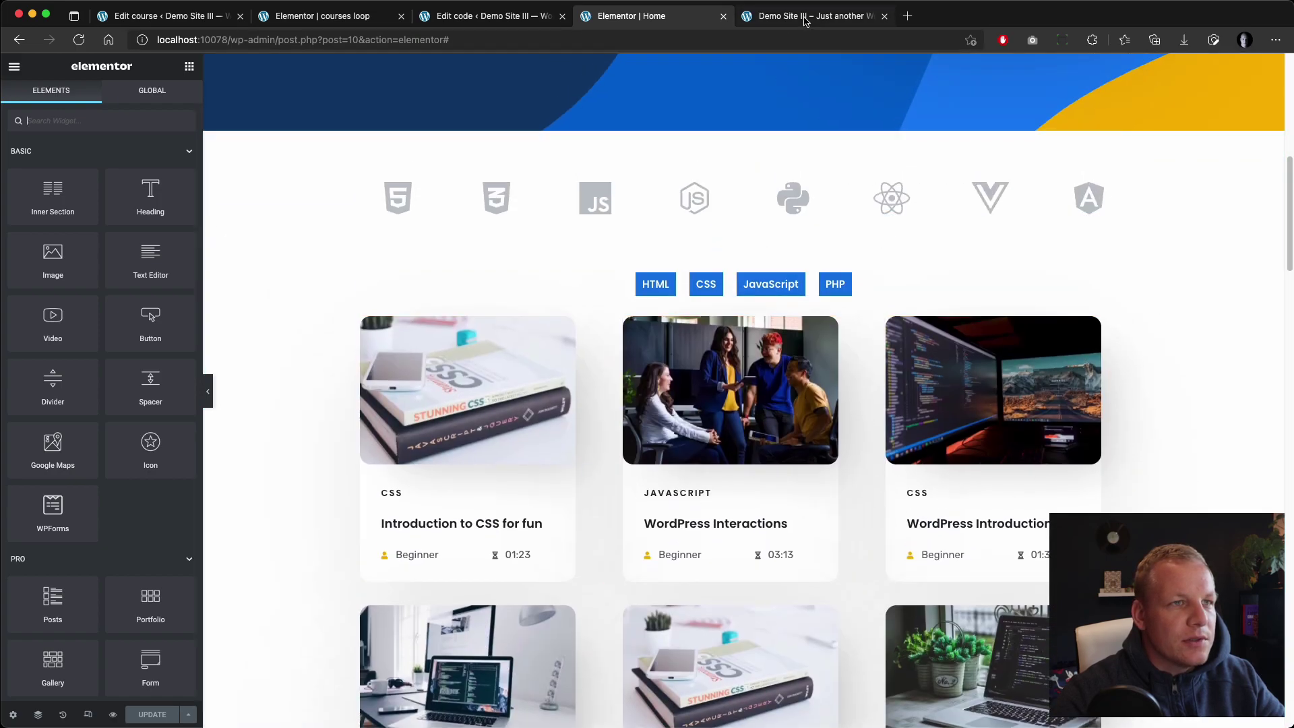
Switch to the portfolio custom code and review its document-ready line and the #html click handler
left_click(512, 18)
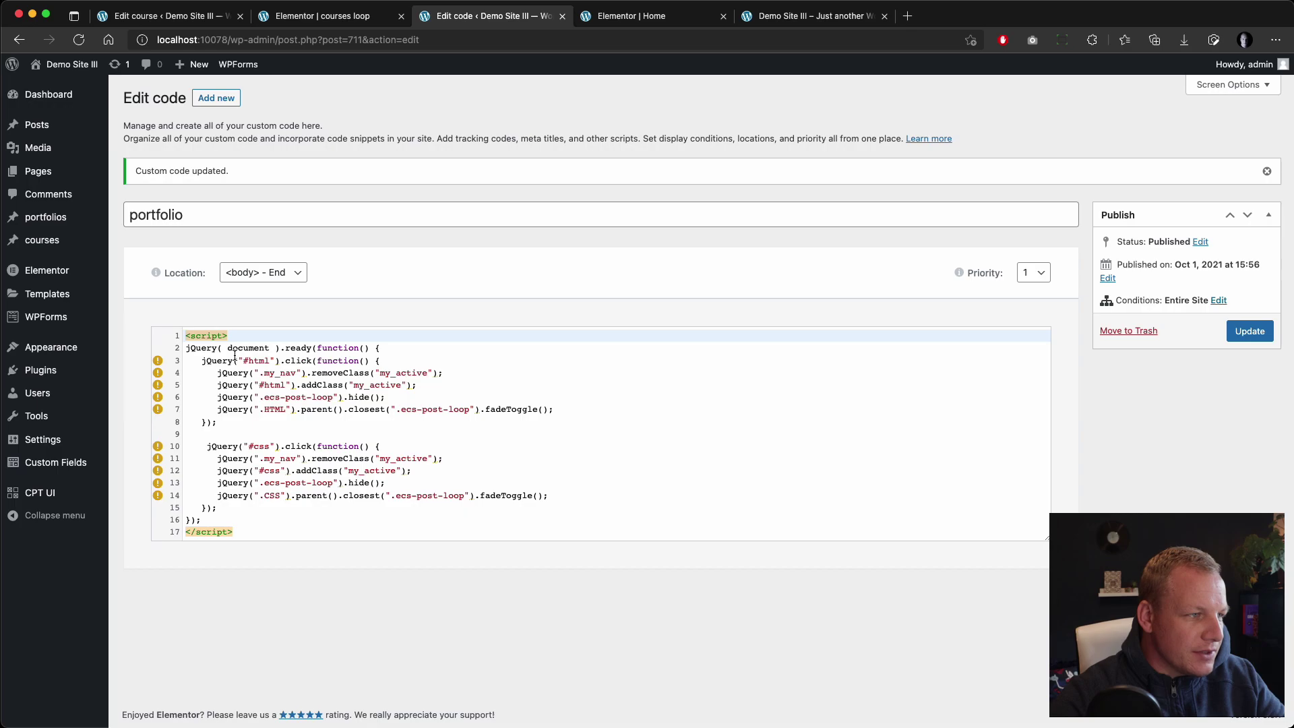
left_click_drag(438, 351, 184, 353)
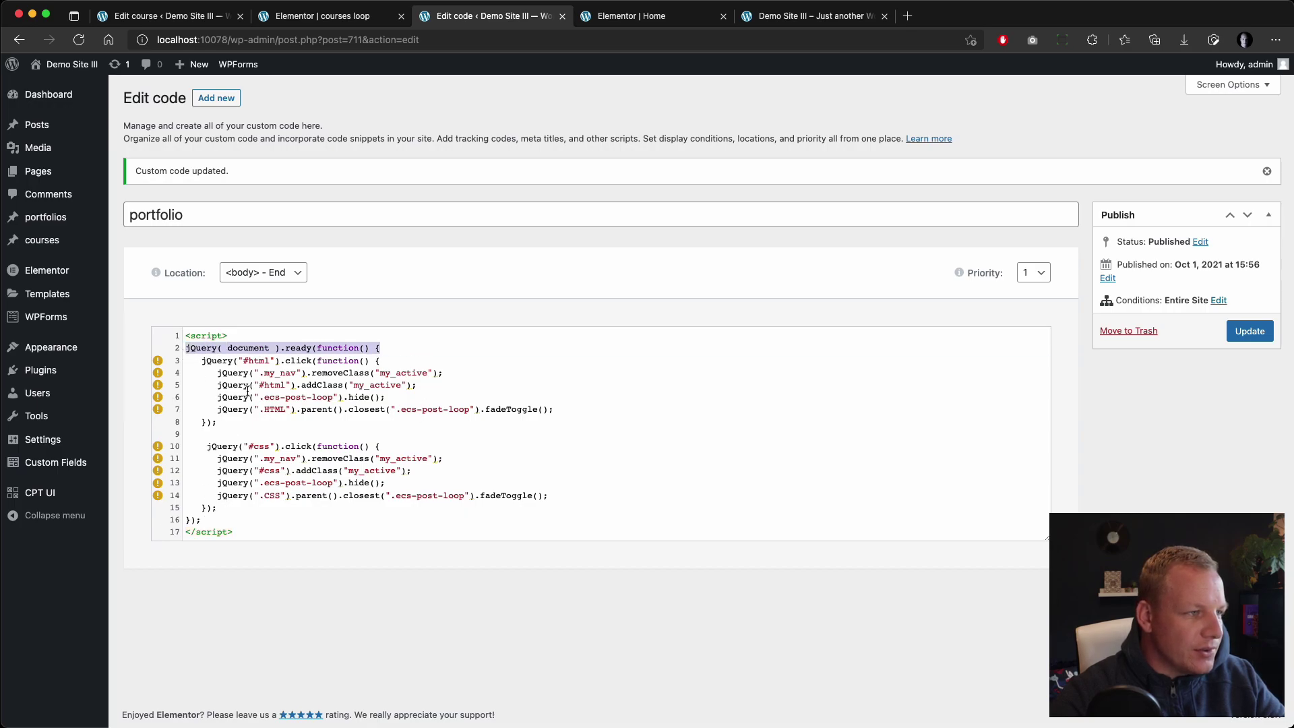
left_click(327, 360)
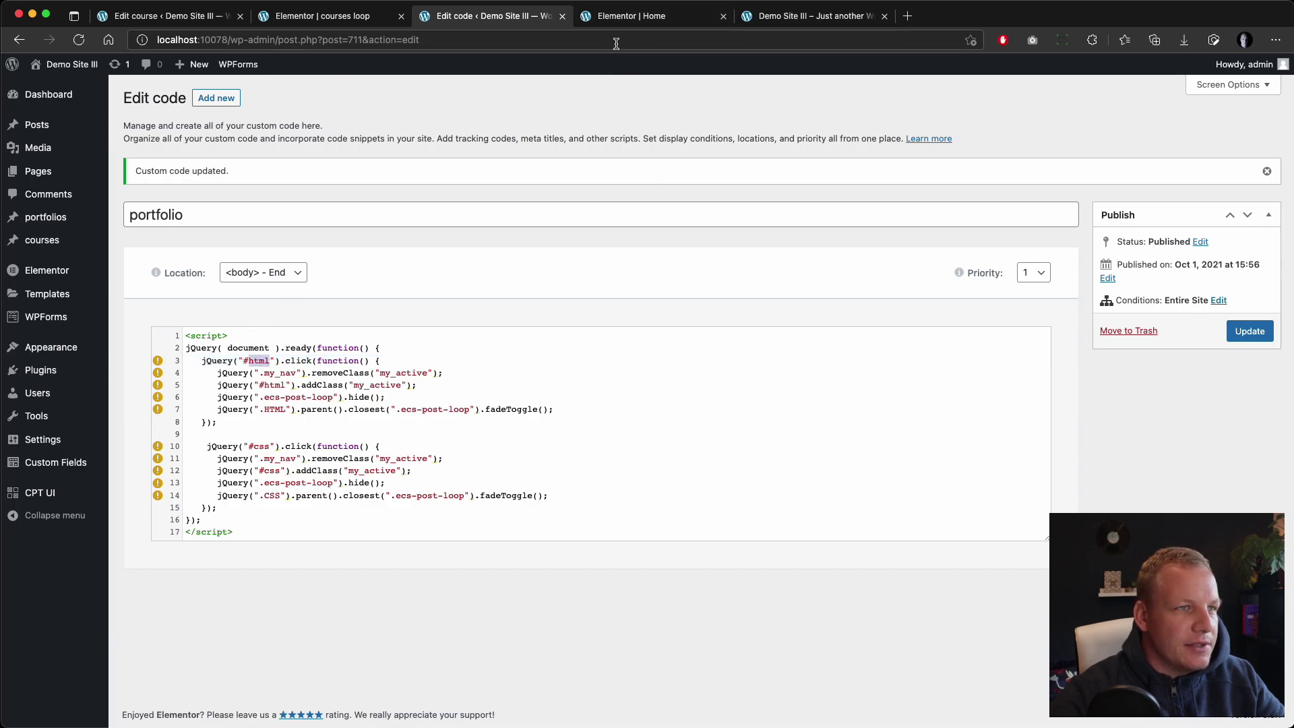
Compare the HTML button's CSS ID and class on the Home page with the selectors used in the portfolio script
left_click(697, 17)
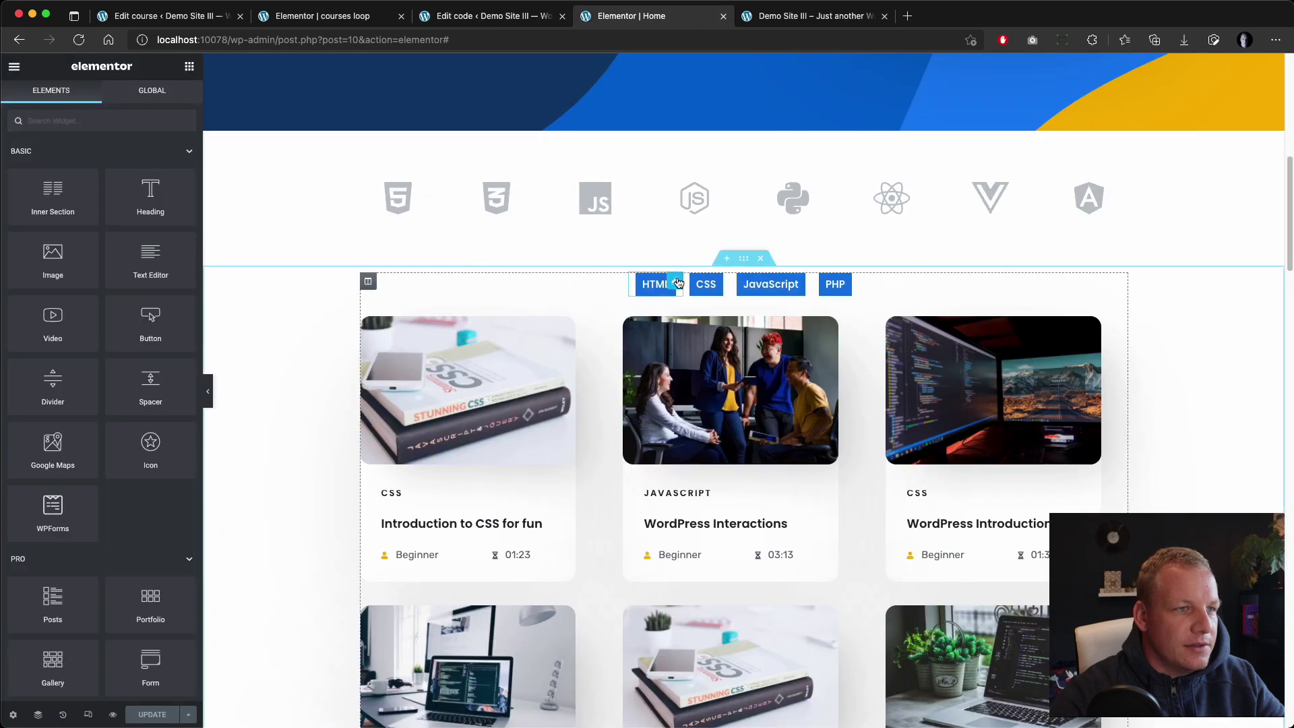
left_click(663, 284)
double_click(131, 322)
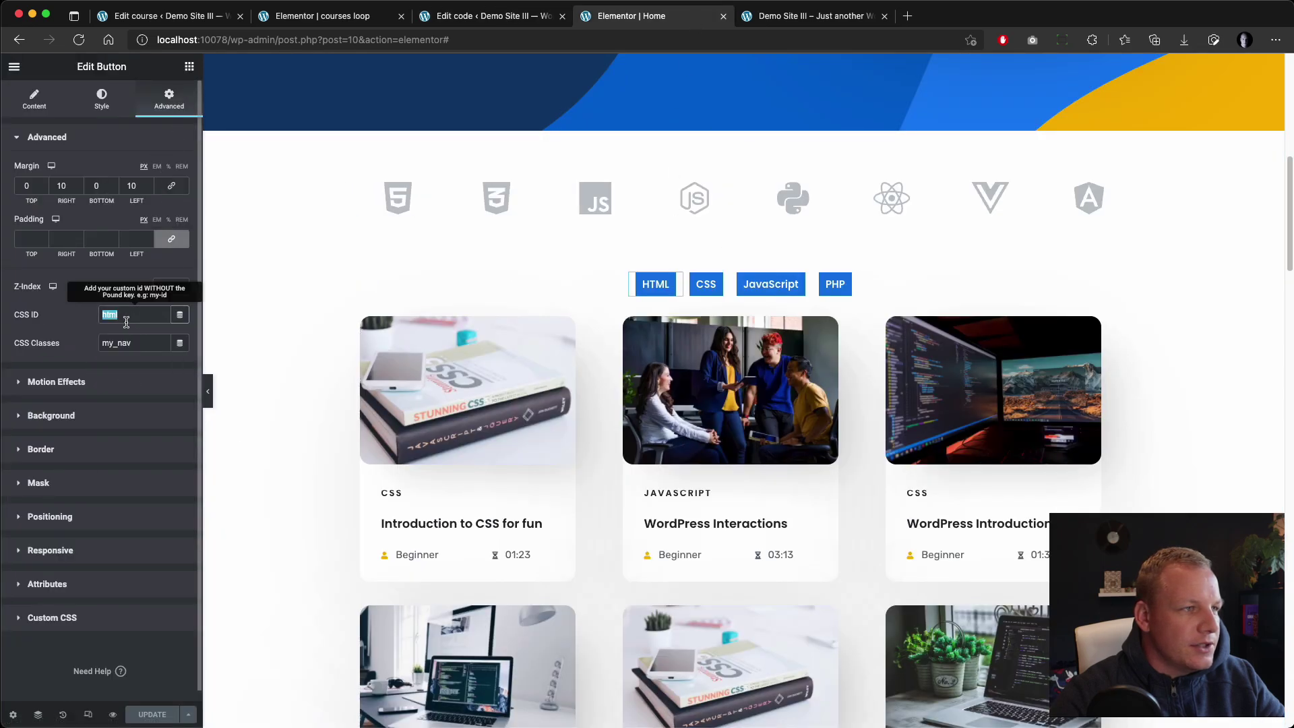
left_click(444, 21)
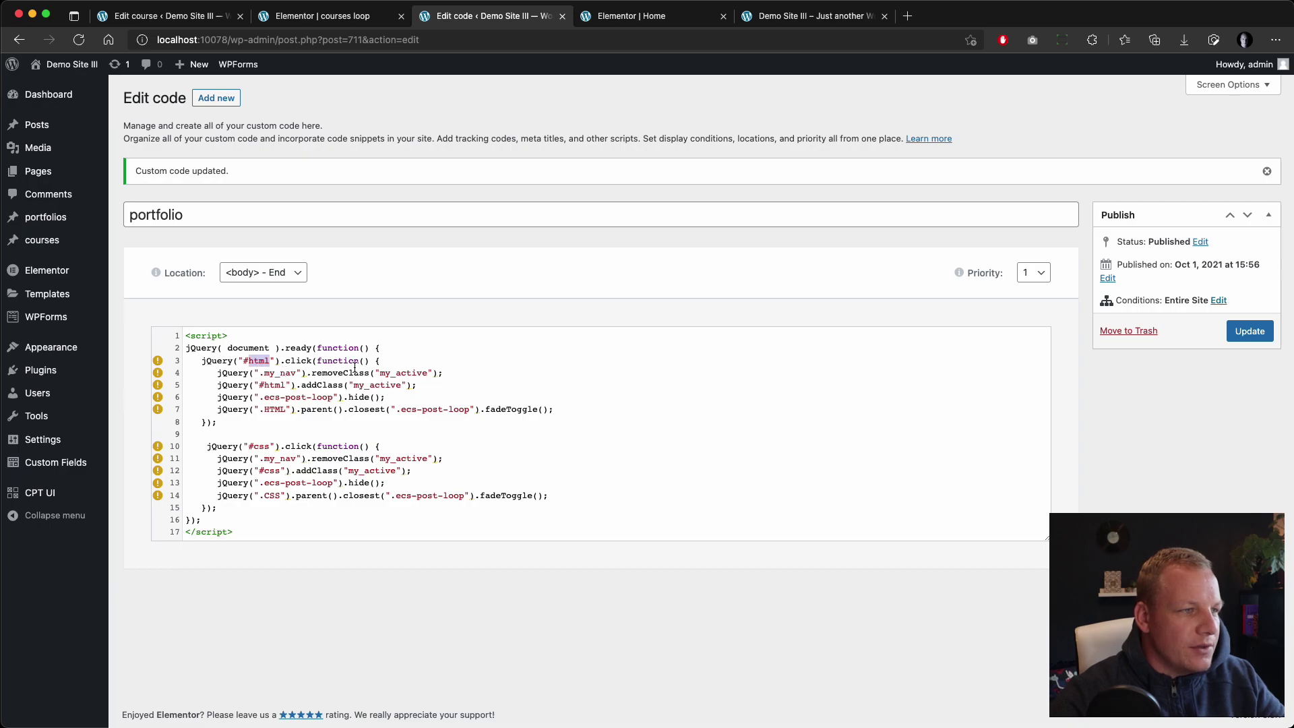
left_click(652, 19)
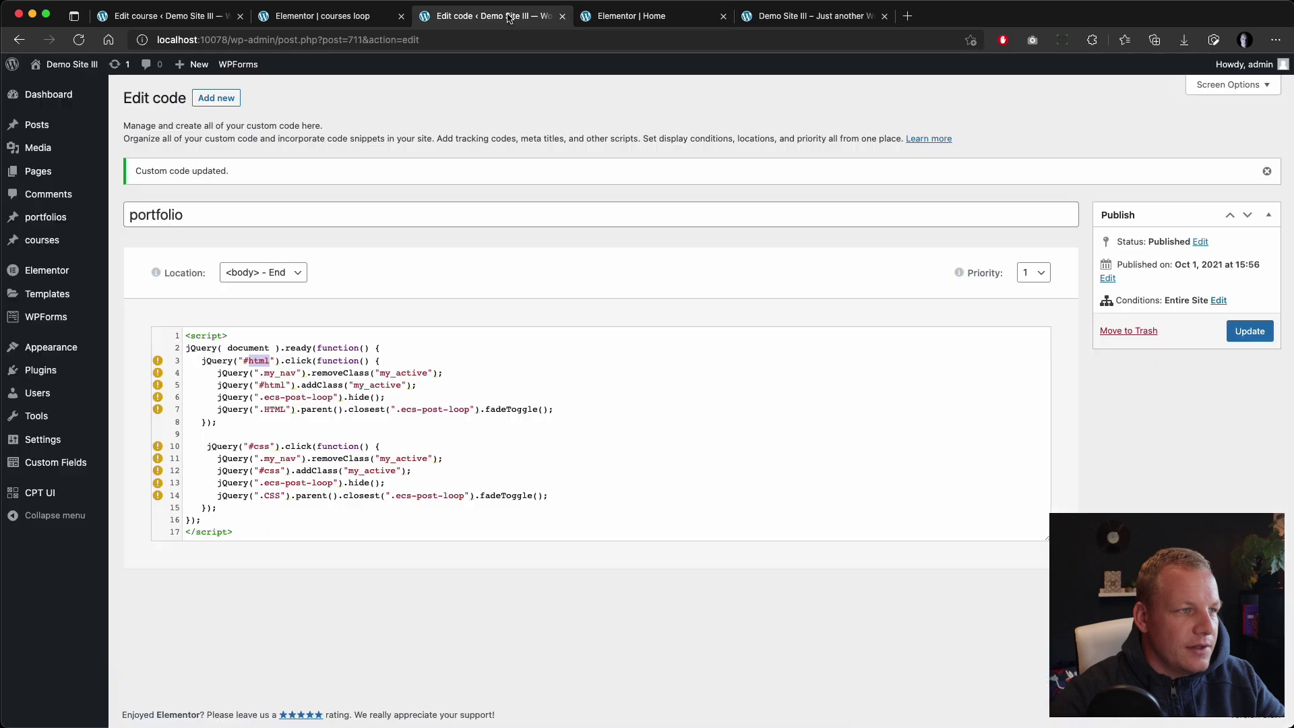
left_click(495, 15)
left_click(640, 17)
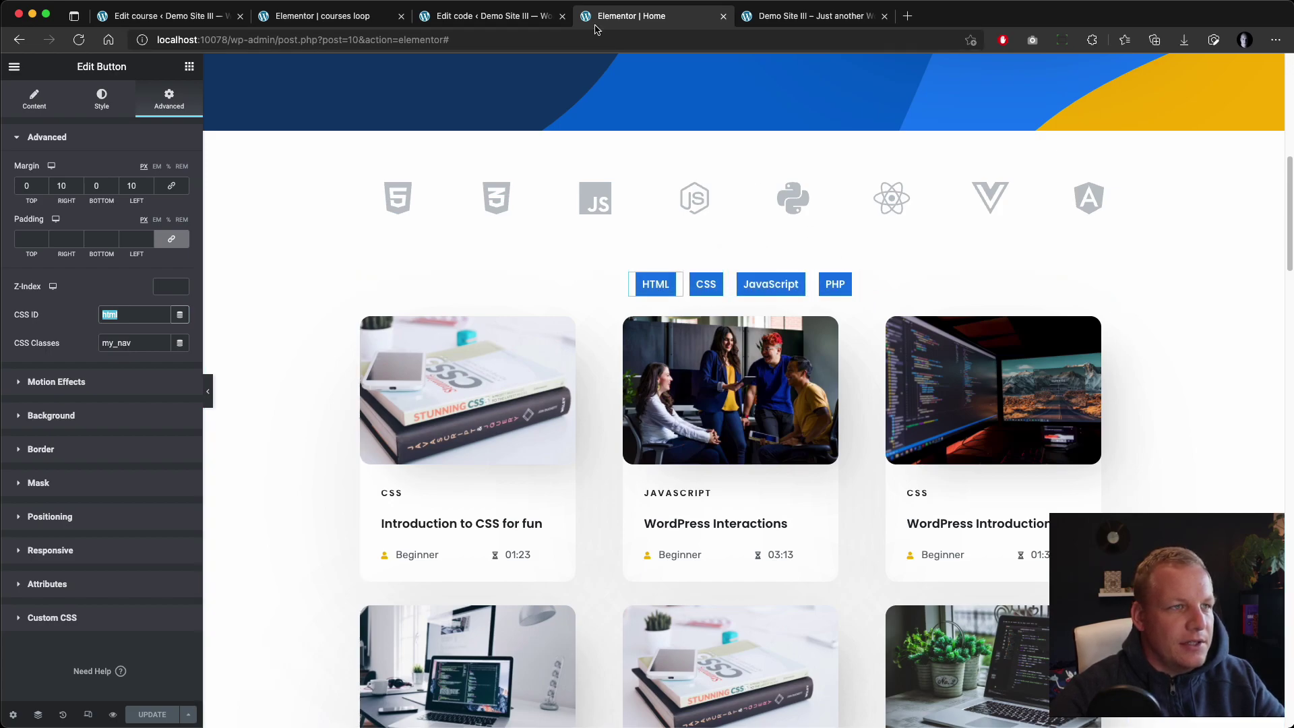
left_click(467, 16)
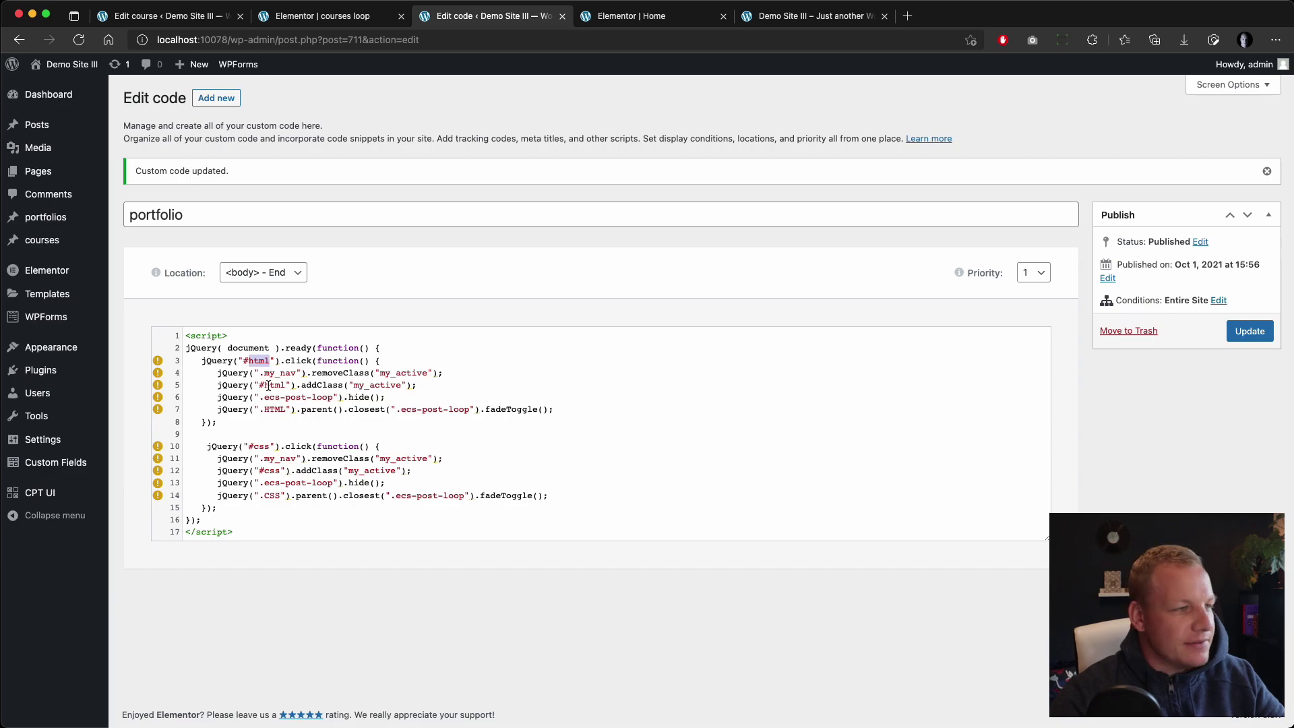
Open the site preview and test the category filter by showing only the CSS courses
left_click(640, 17)
left_click(841, 20)
scroll(597, 240, "down", 7)
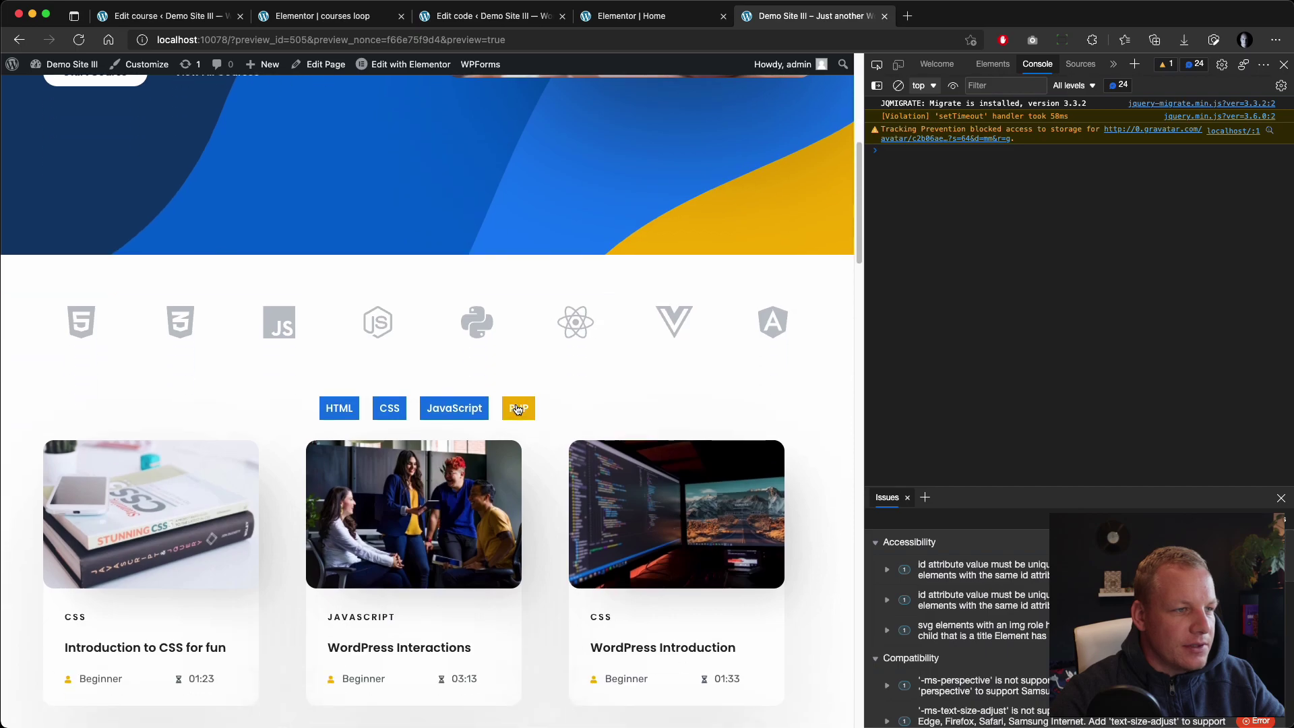
left_click(386, 414)
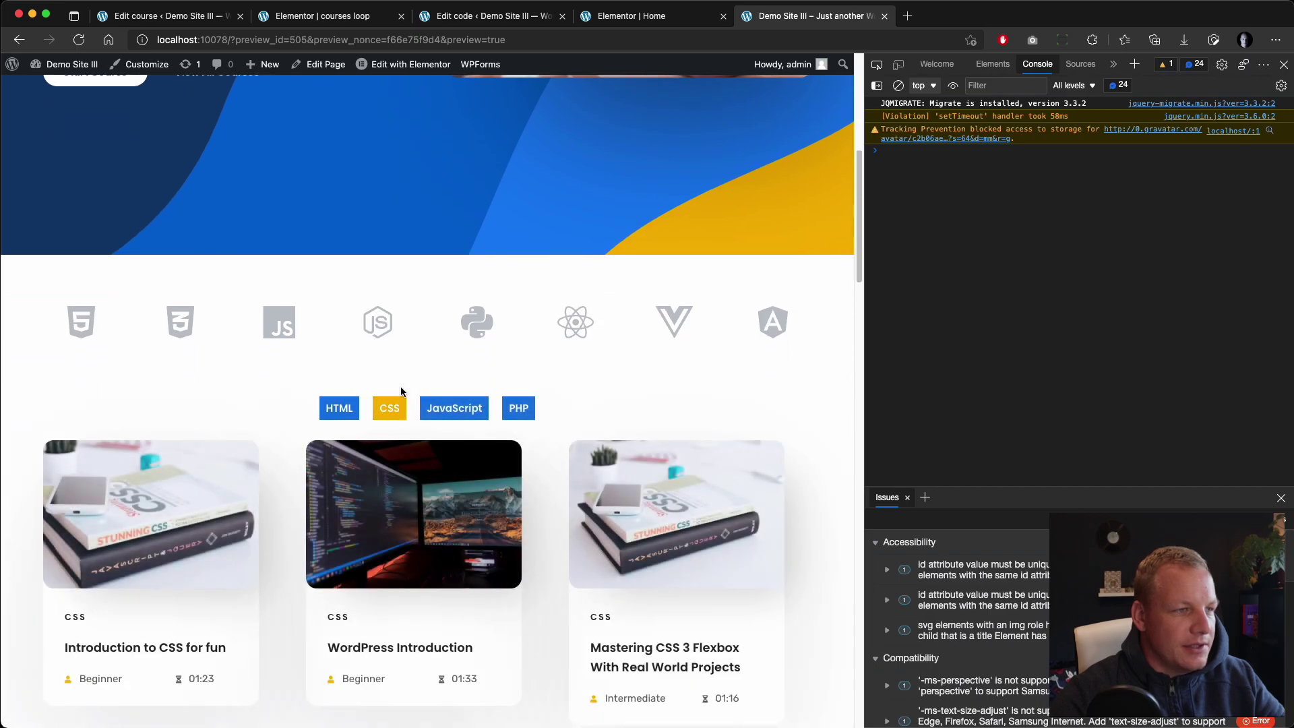
Return to the portfolio script and examine the line that hides .ecs-post-loop in the #html click handler
left_click(659, 18)
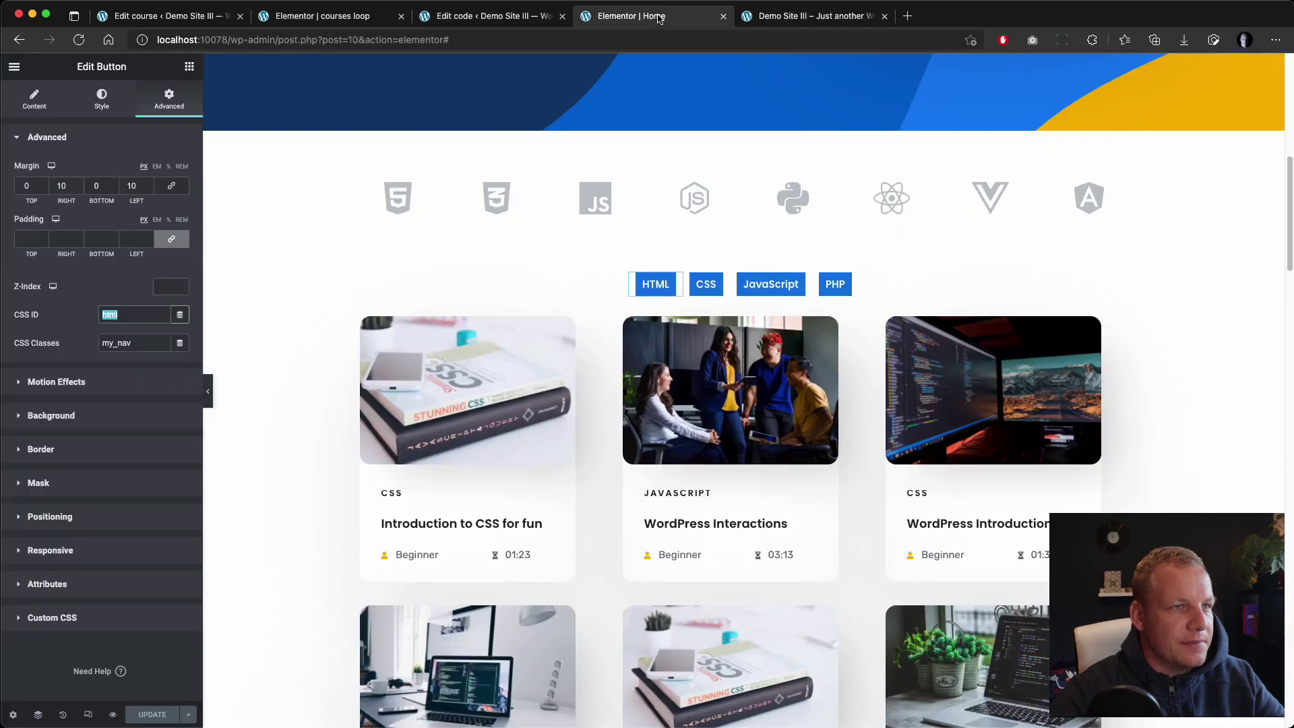
left_click(494, 15)
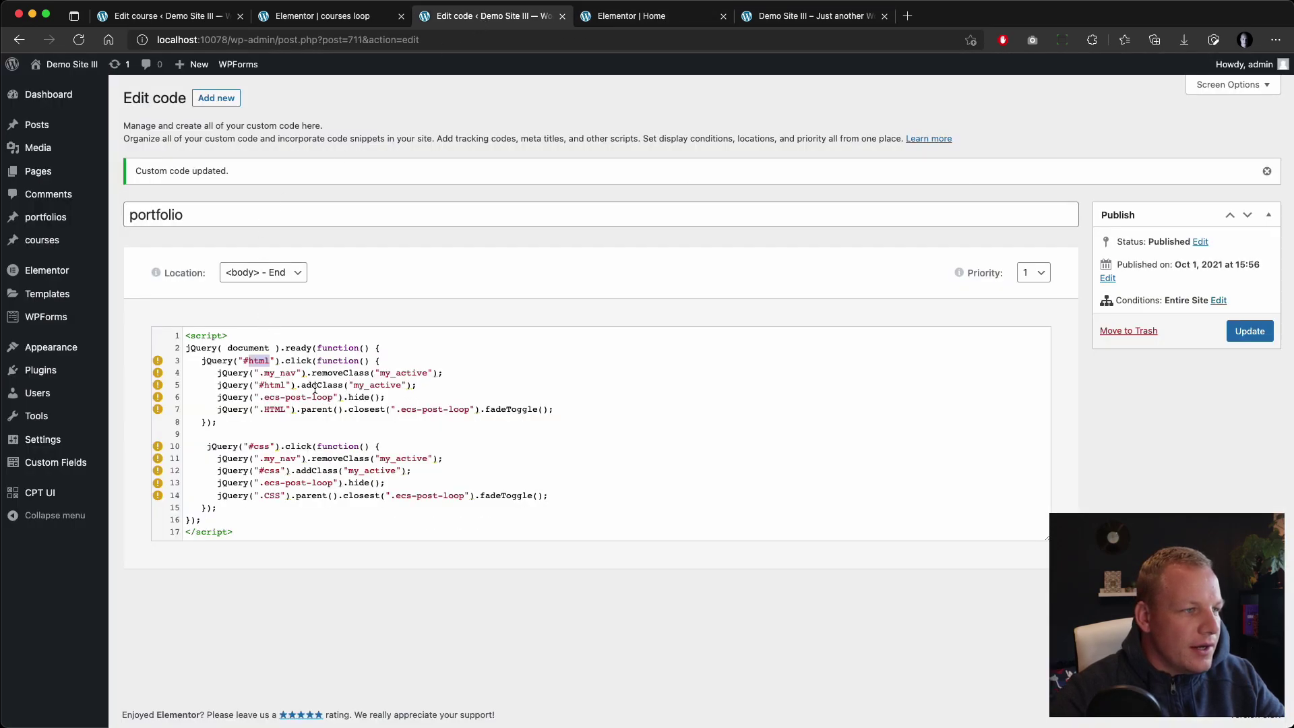
left_click_drag(219, 398, 376, 396)
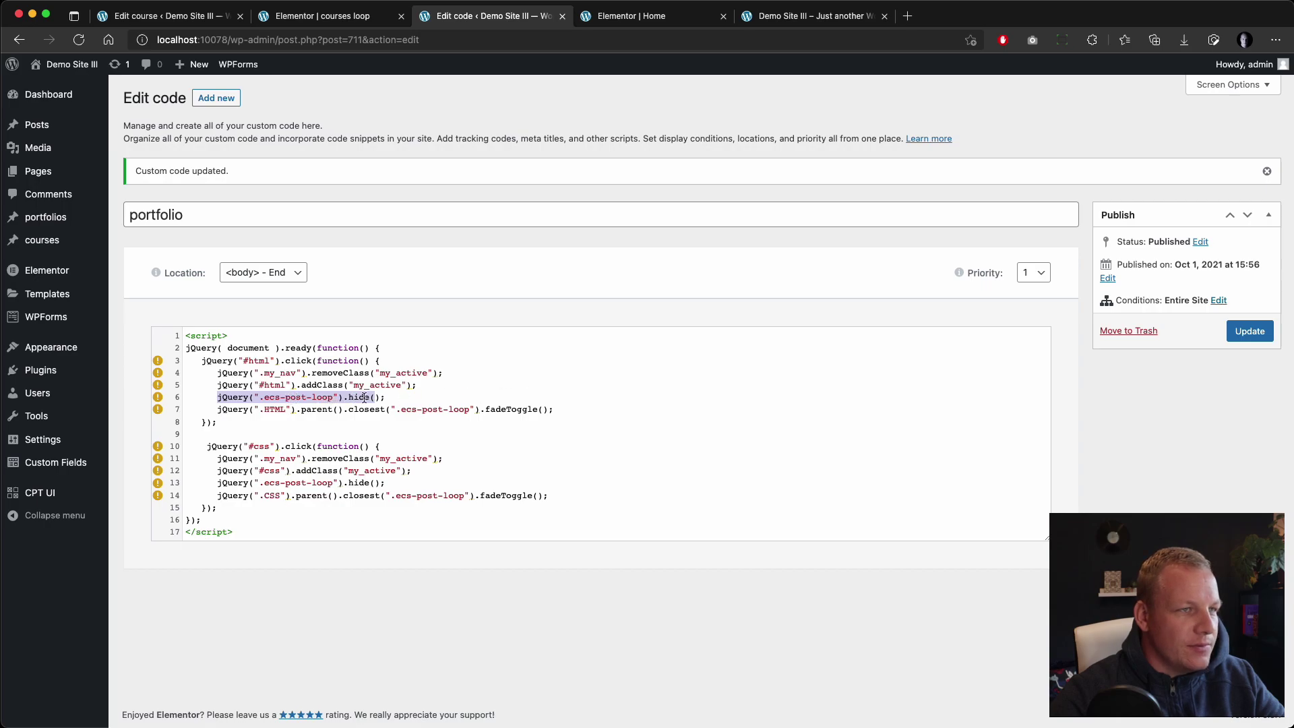
Inspect the first course card in the site preview to examine its wrapping elements and their classes
left_click(781, 16)
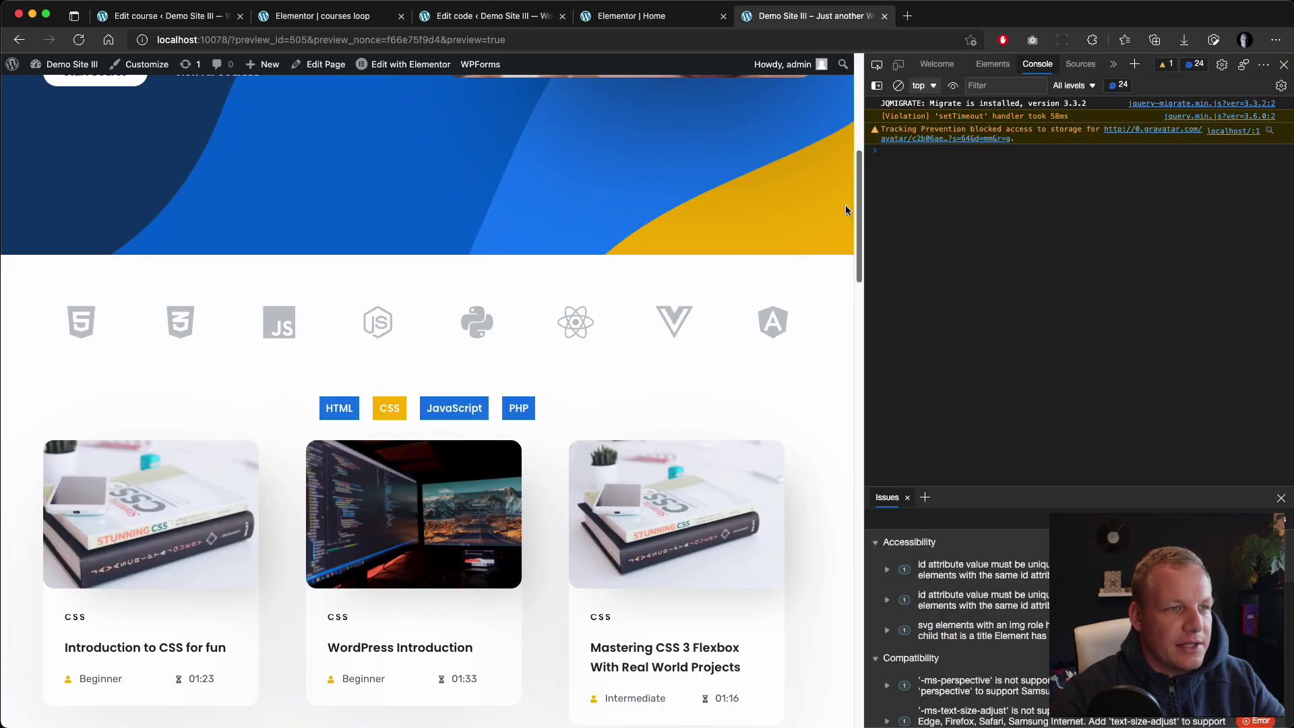
left_click(877, 64)
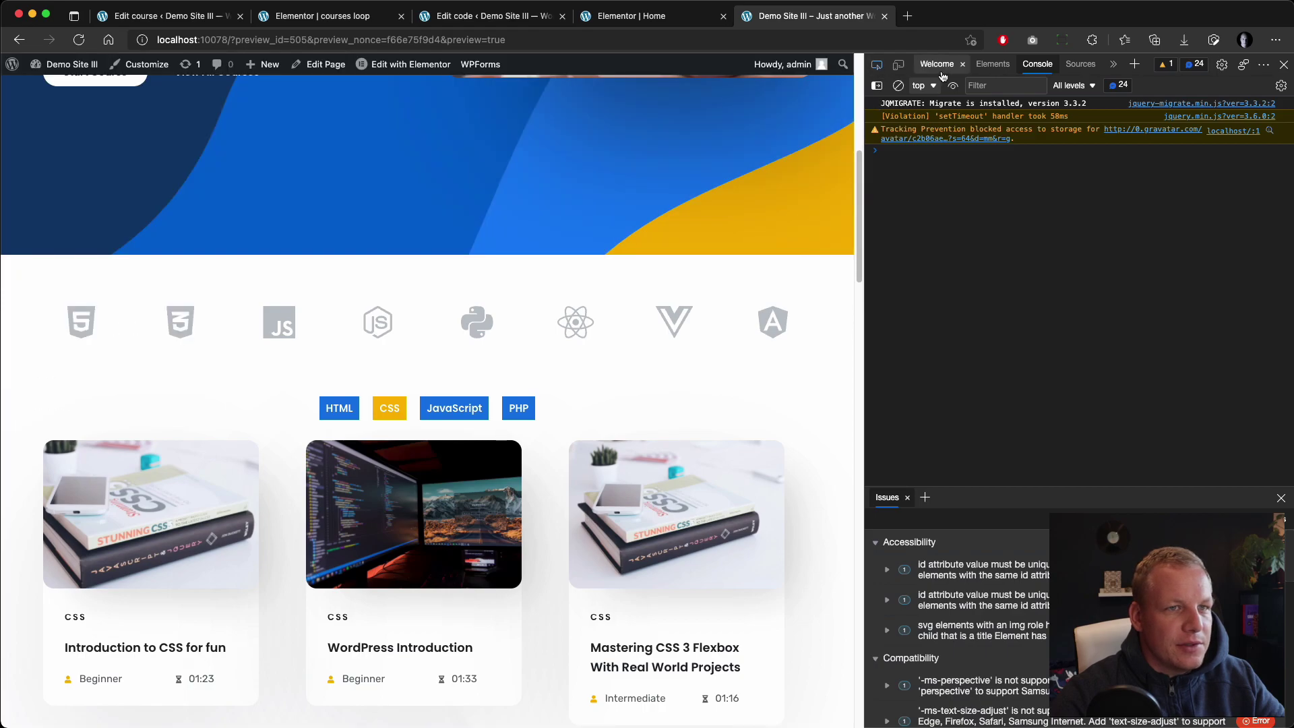
left_click(992, 65)
scroll(318, 448, "down", 2)
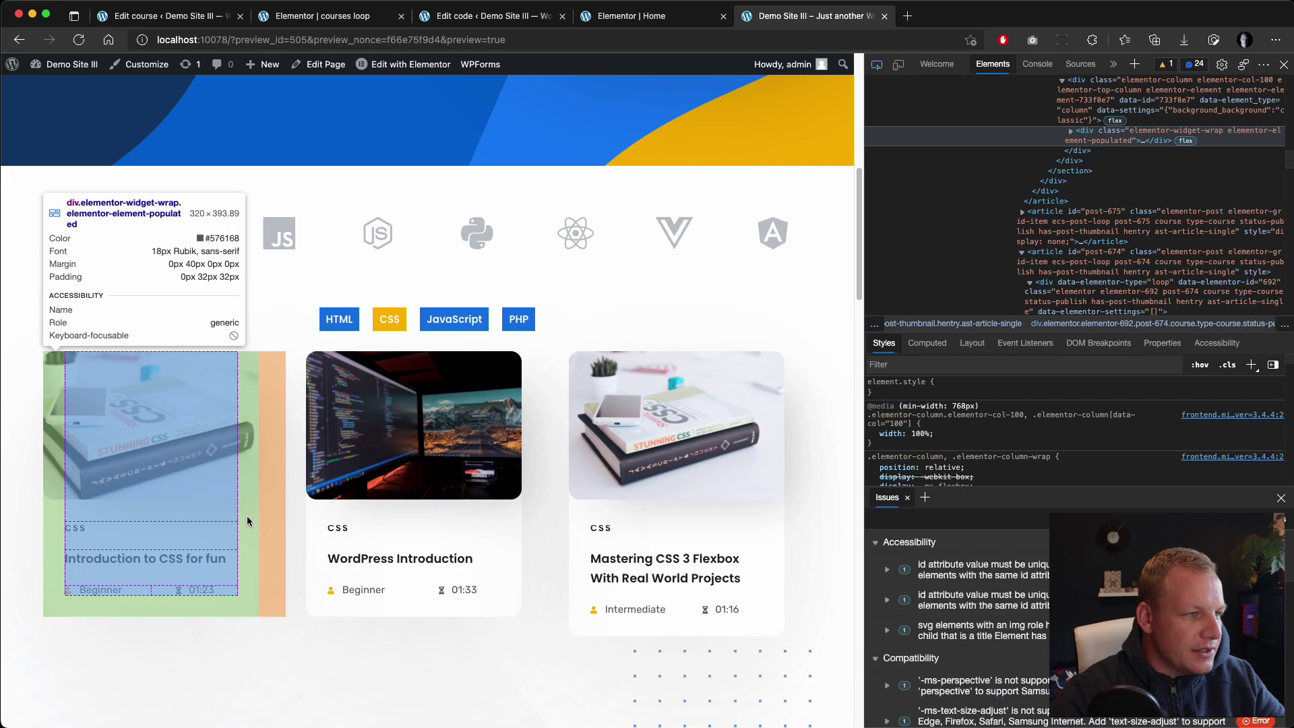
left_click(247, 515)
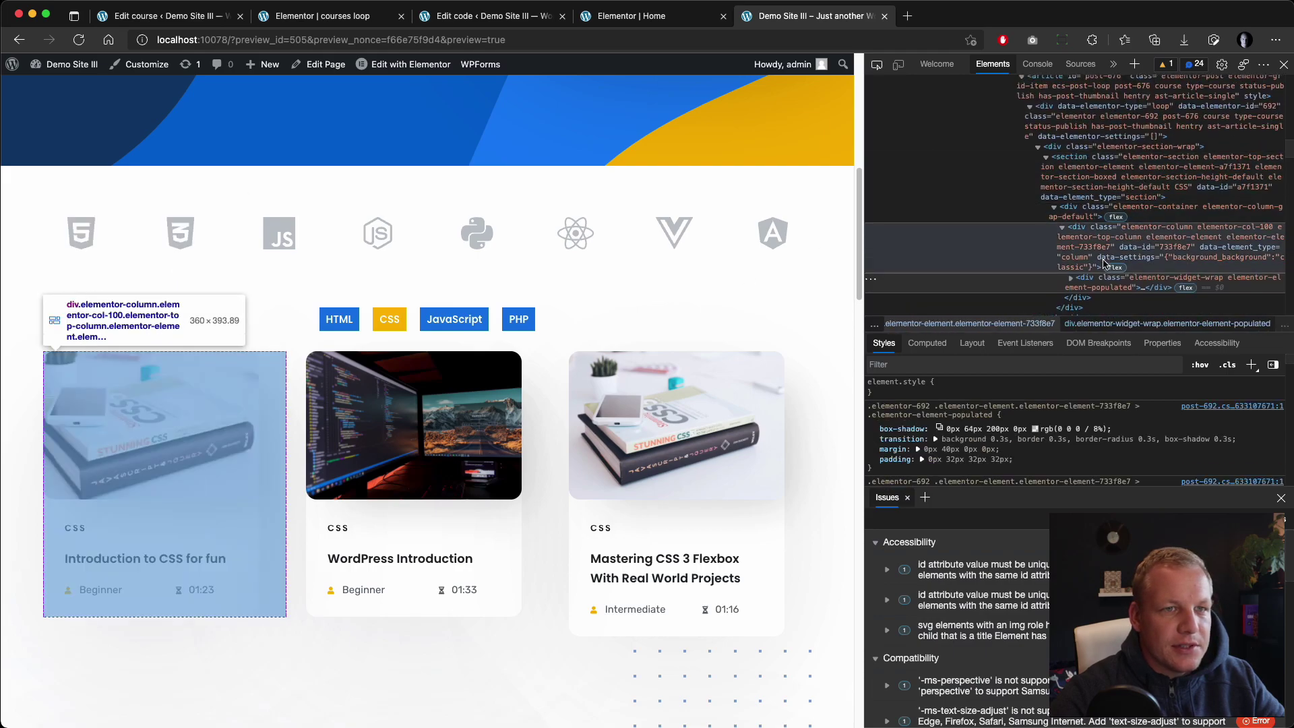
Check the CSS Classes setting of the course card section in the courses loop template
left_click(487, 19)
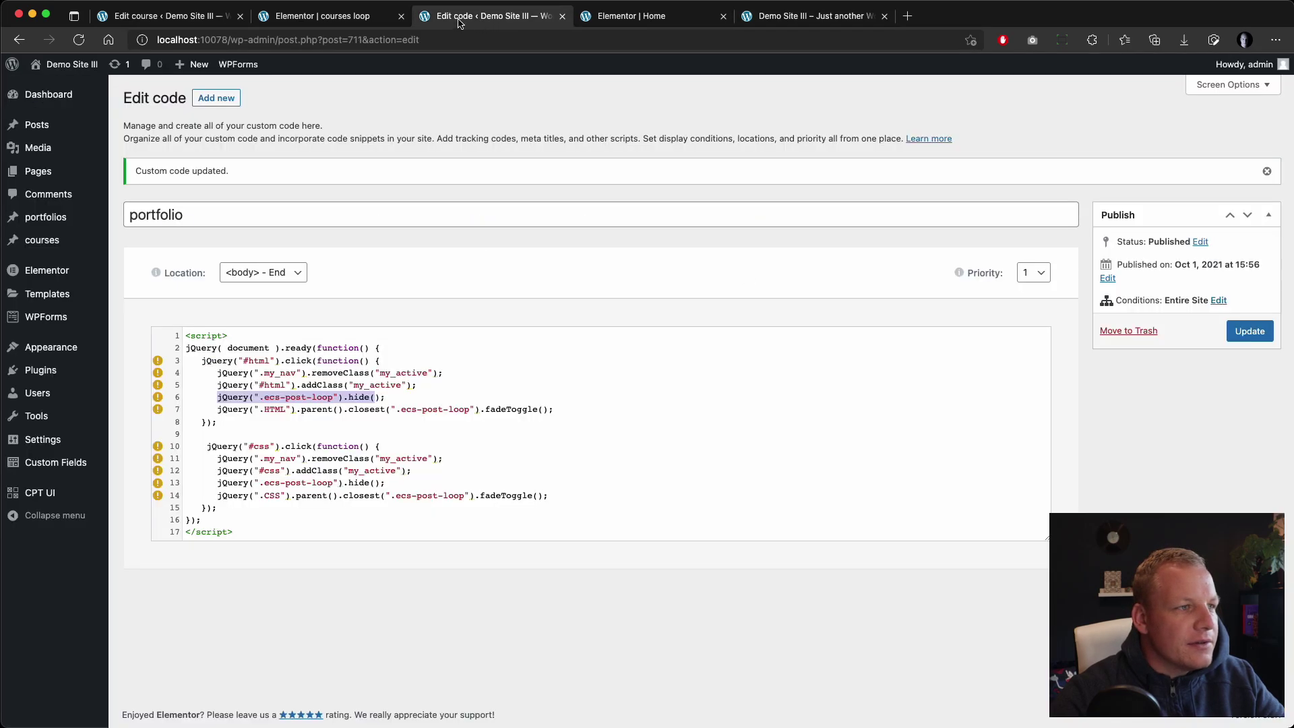
left_click(348, 19)
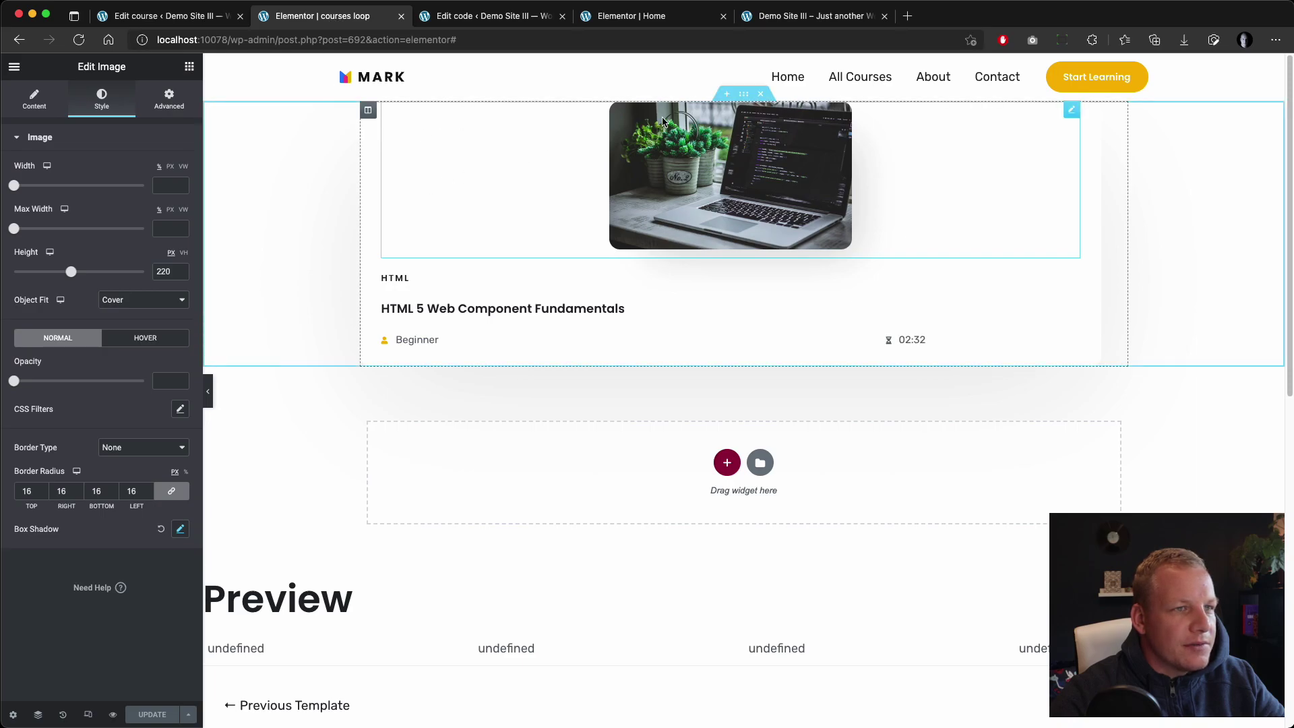
left_click(743, 98)
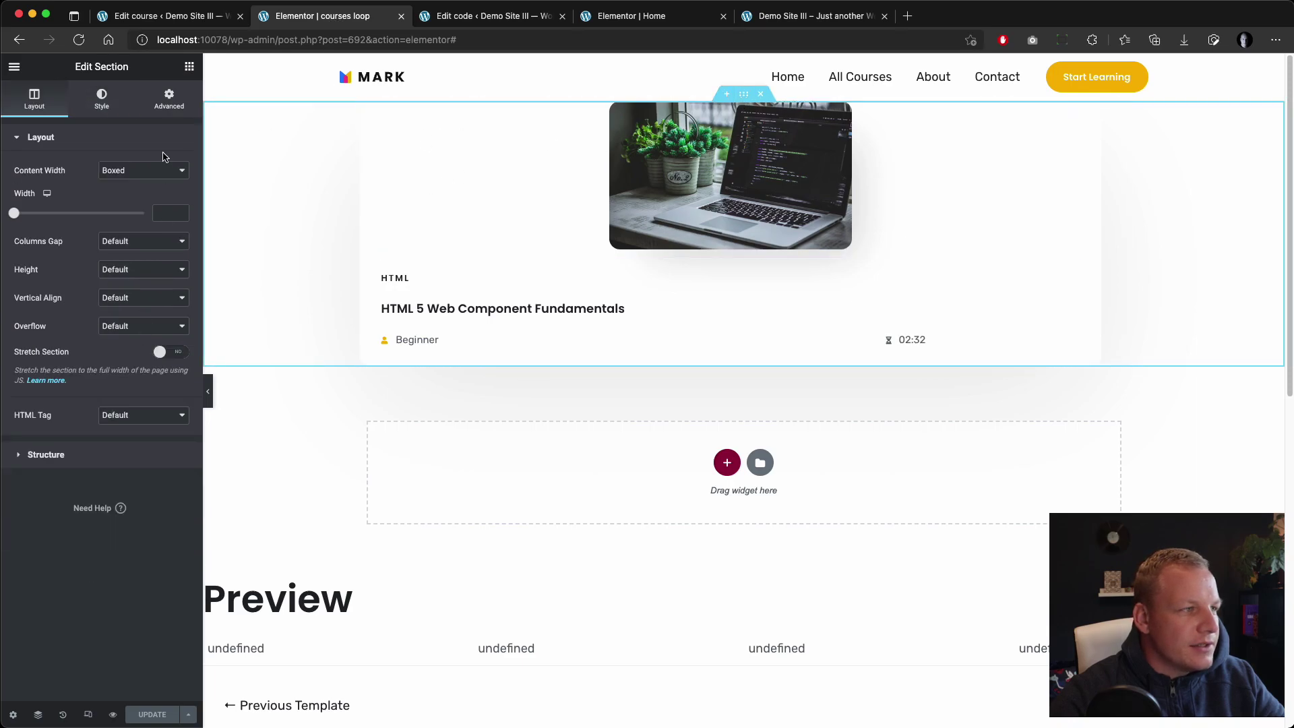
left_click(163, 113)
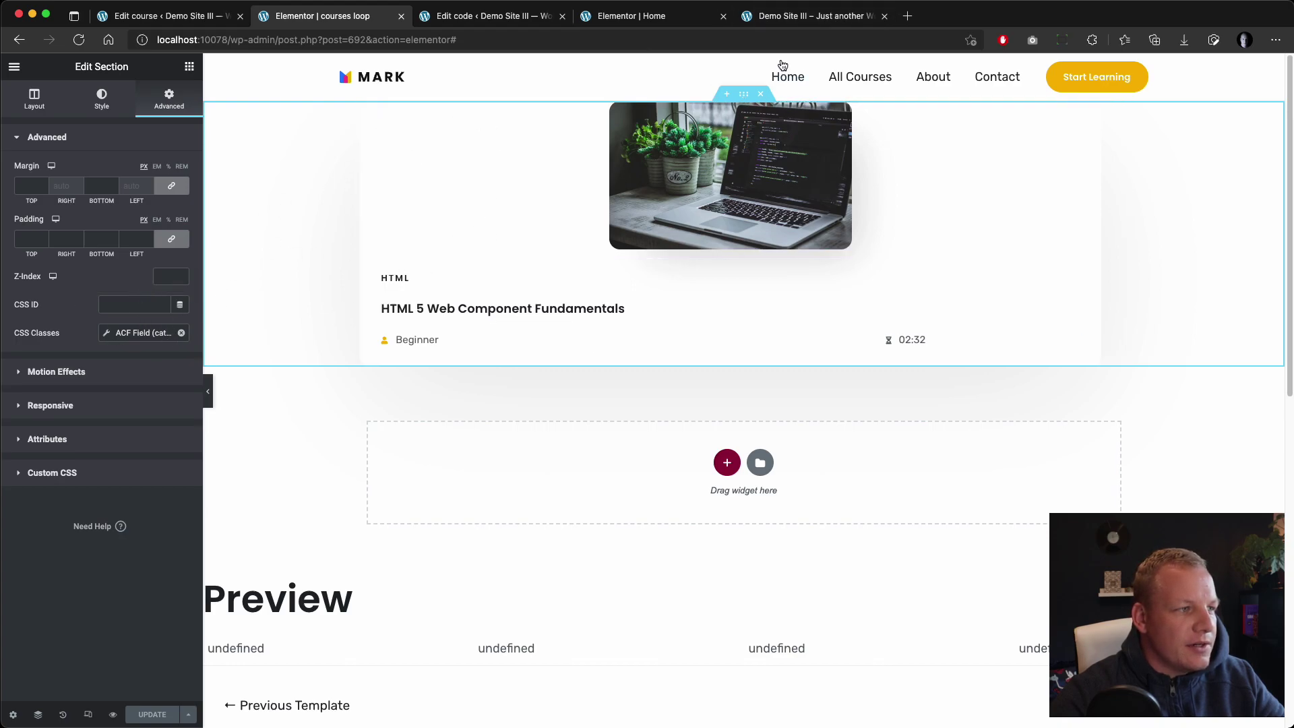
Inspect the first course card's section and its parent article in the site preview, examining the category class and ecs-post-loop
left_click(798, 18)
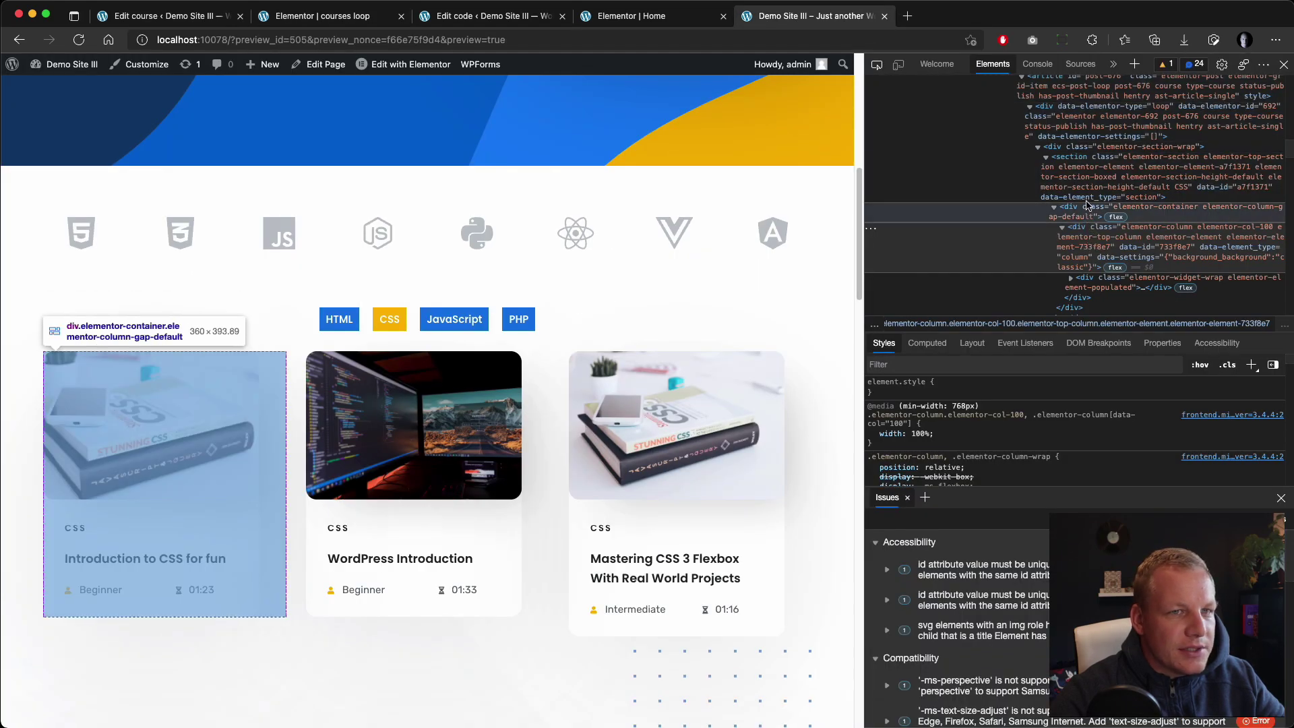
left_click(1176, 190)
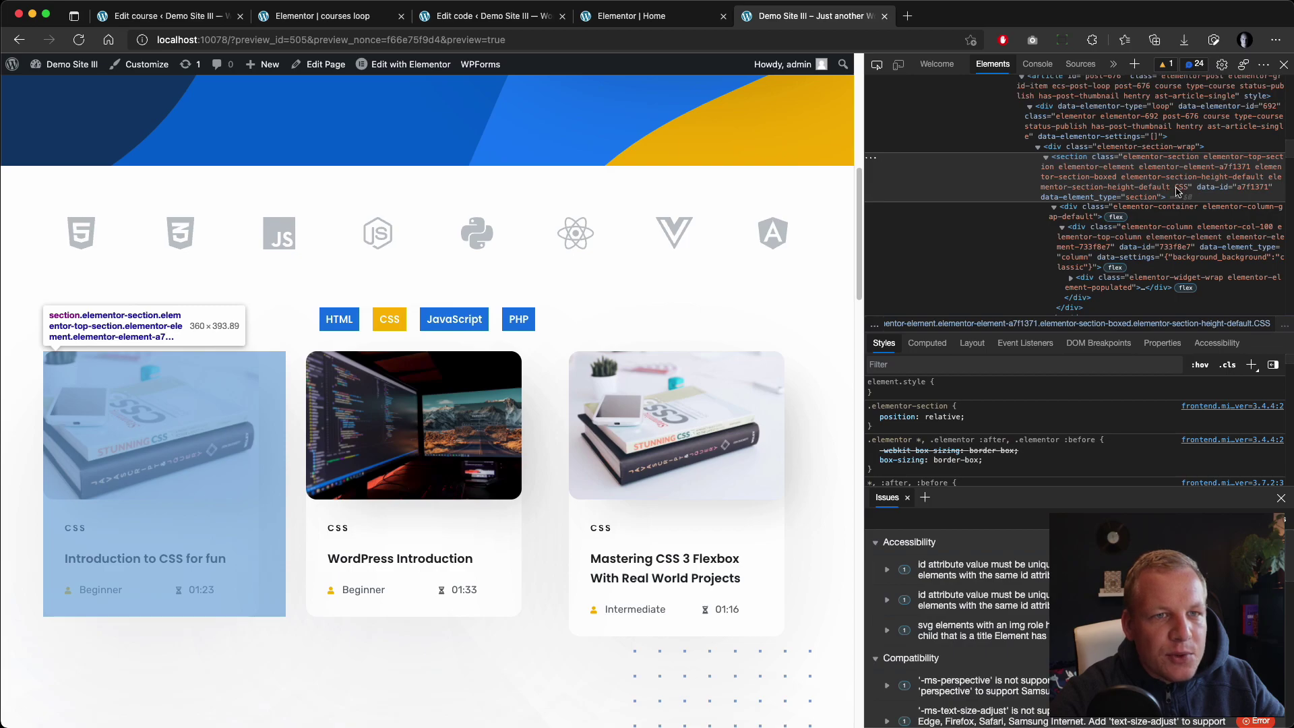
scroll(1176, 190, "up", 1)
left_click(1155, 176)
left_click(1124, 164)
scroll(1106, 189, "up", 2)
left_click(1076, 209)
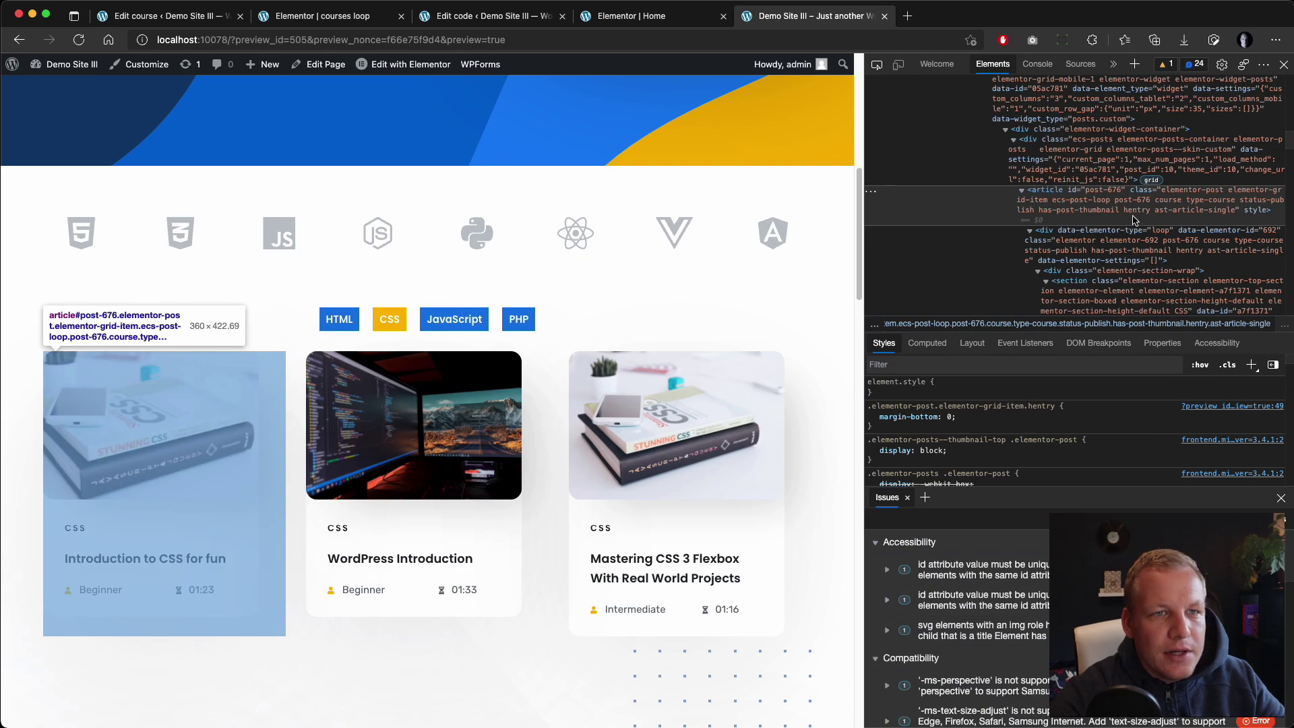
left_click(1076, 206)
double_click(1076, 205)
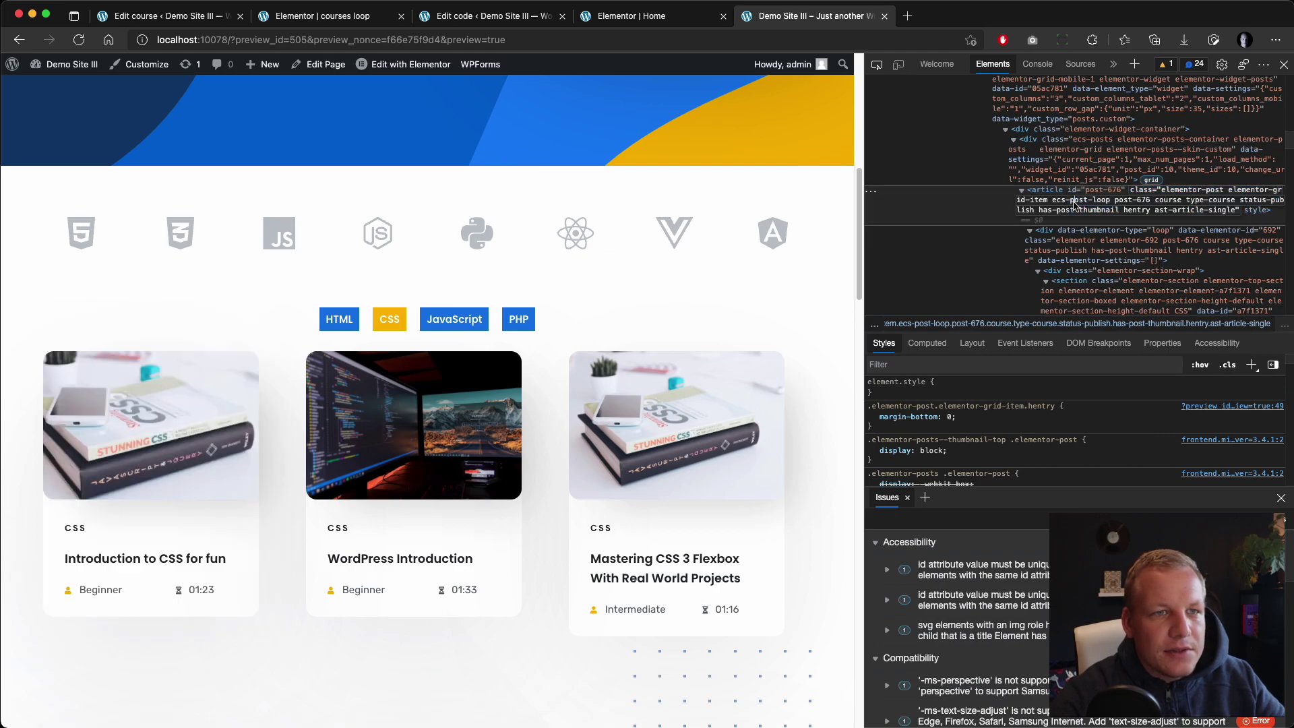
key("super+a")
left_click(1068, 205)
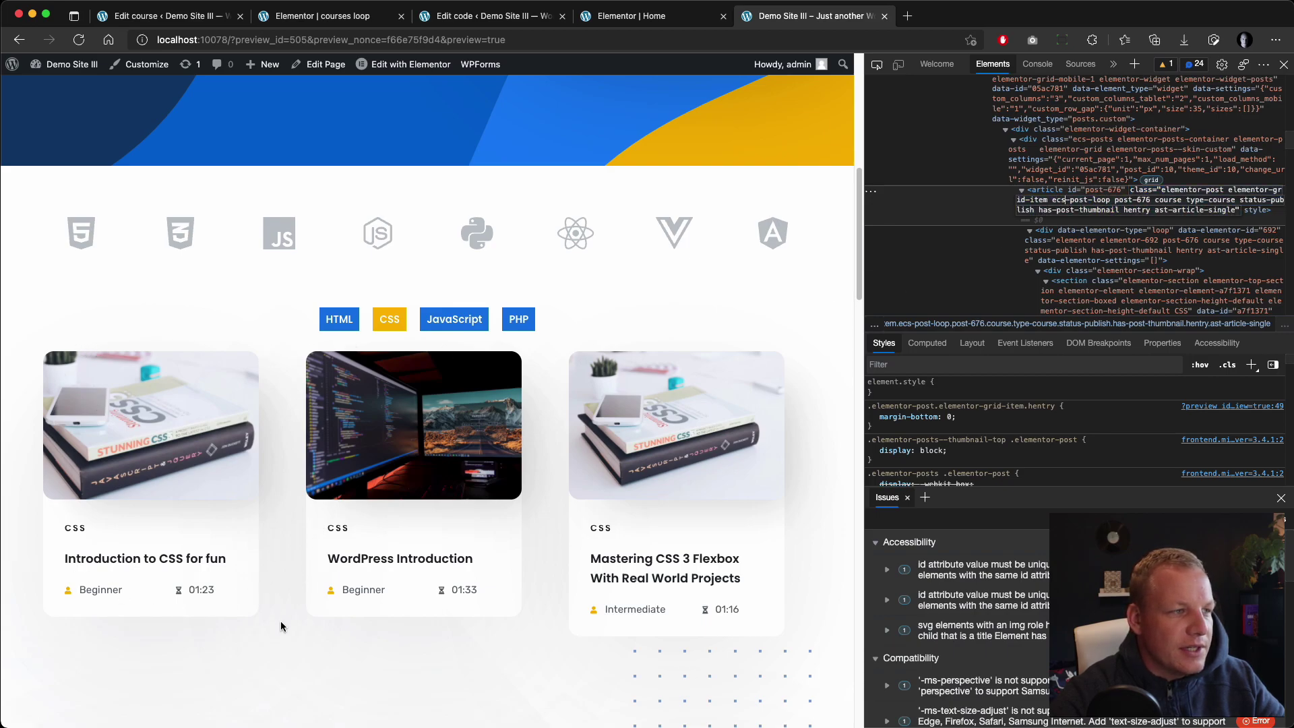
Compare the preview markup with the portfolio script and examine the .closest(".ecs-post-loop") call in the #html click handler
left_click(478, 16)
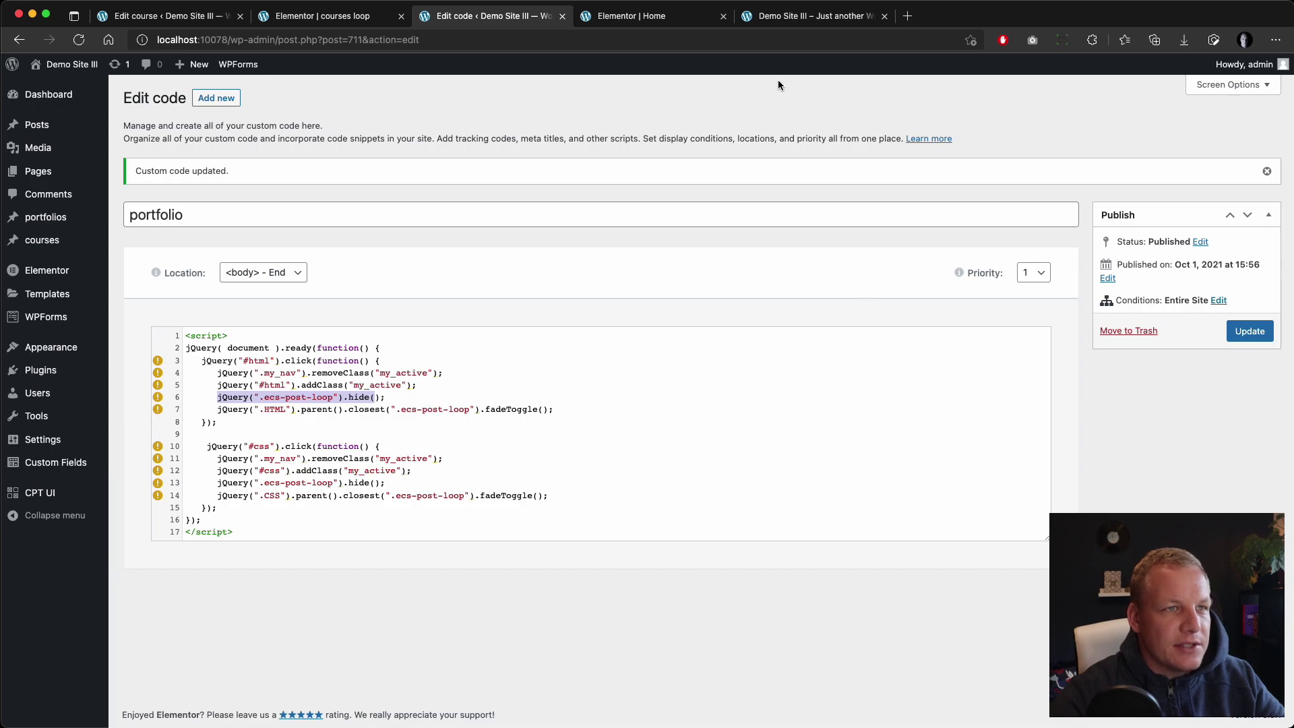
left_click(802, 15)
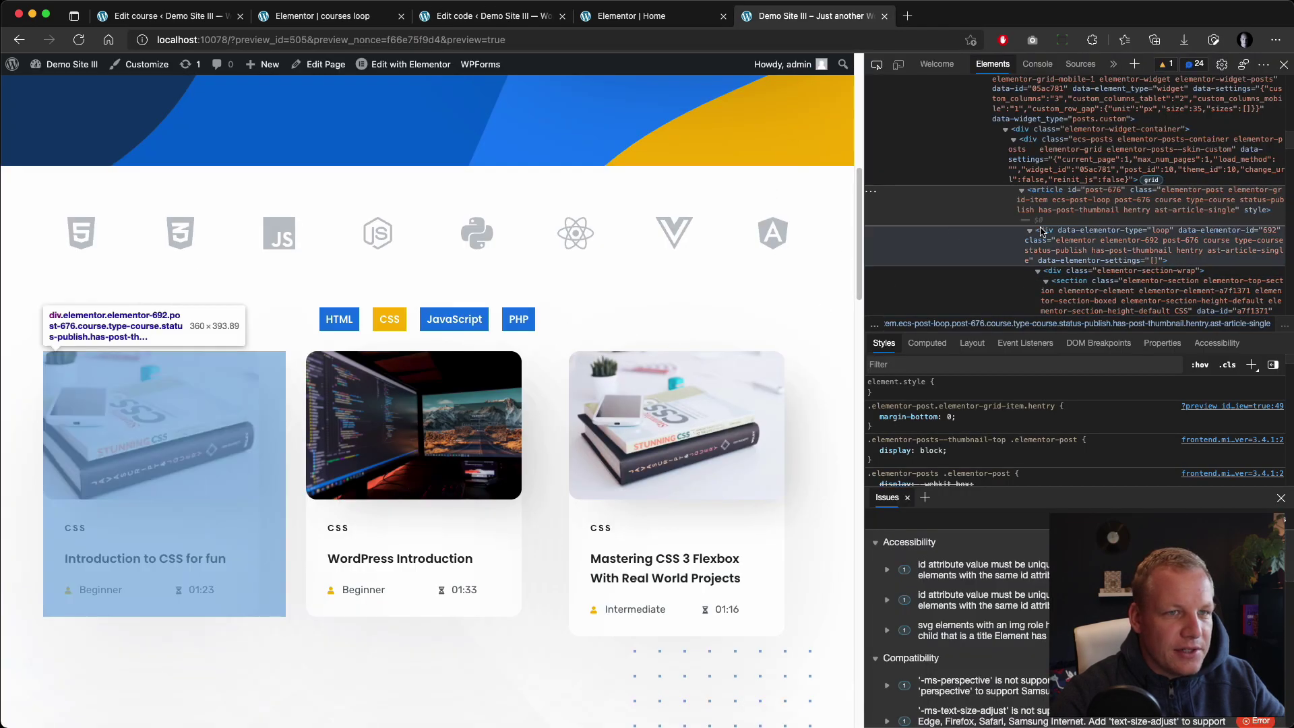
left_click(499, 21)
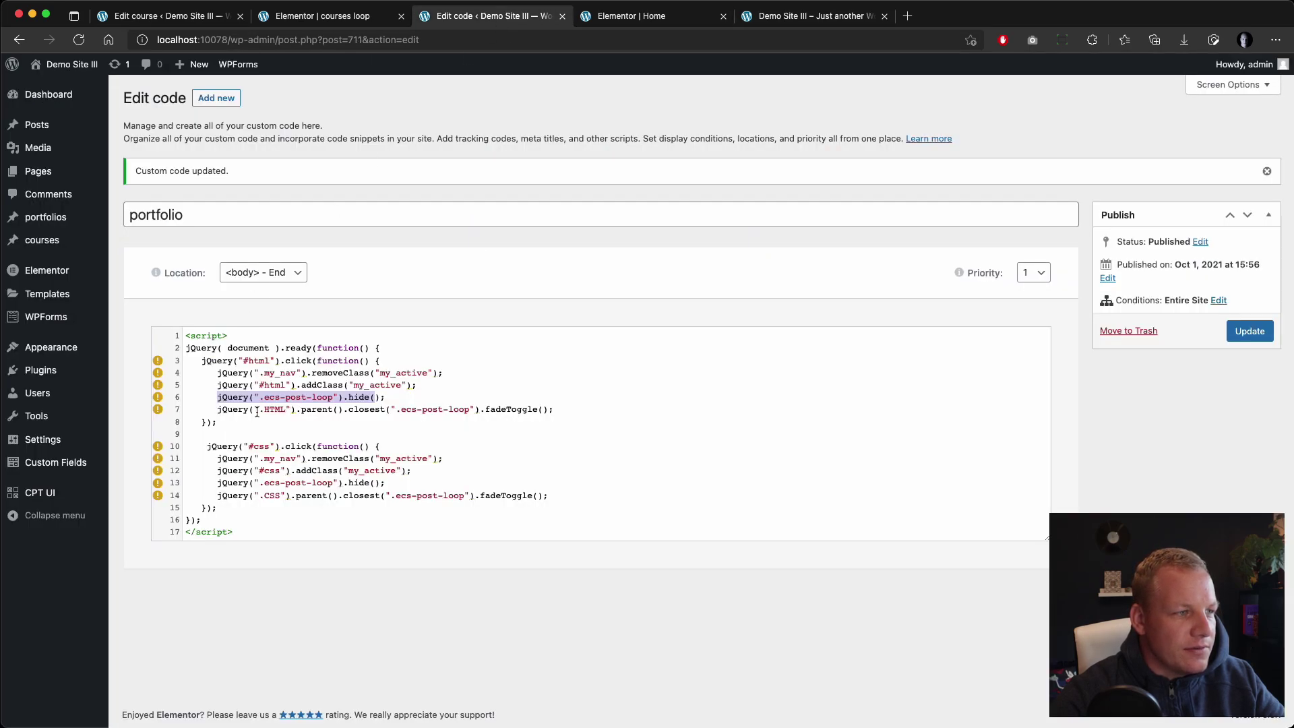
key("super+z")
key("super+shift+z")
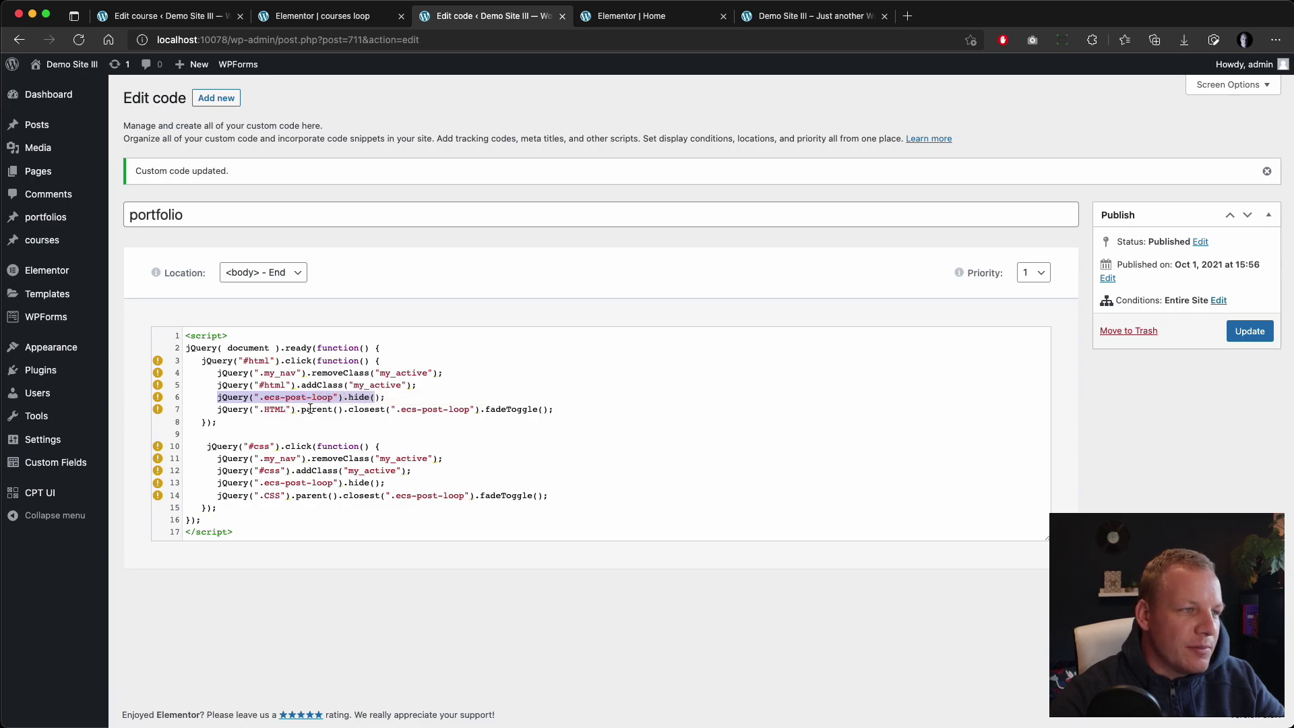
double_click(403, 410)
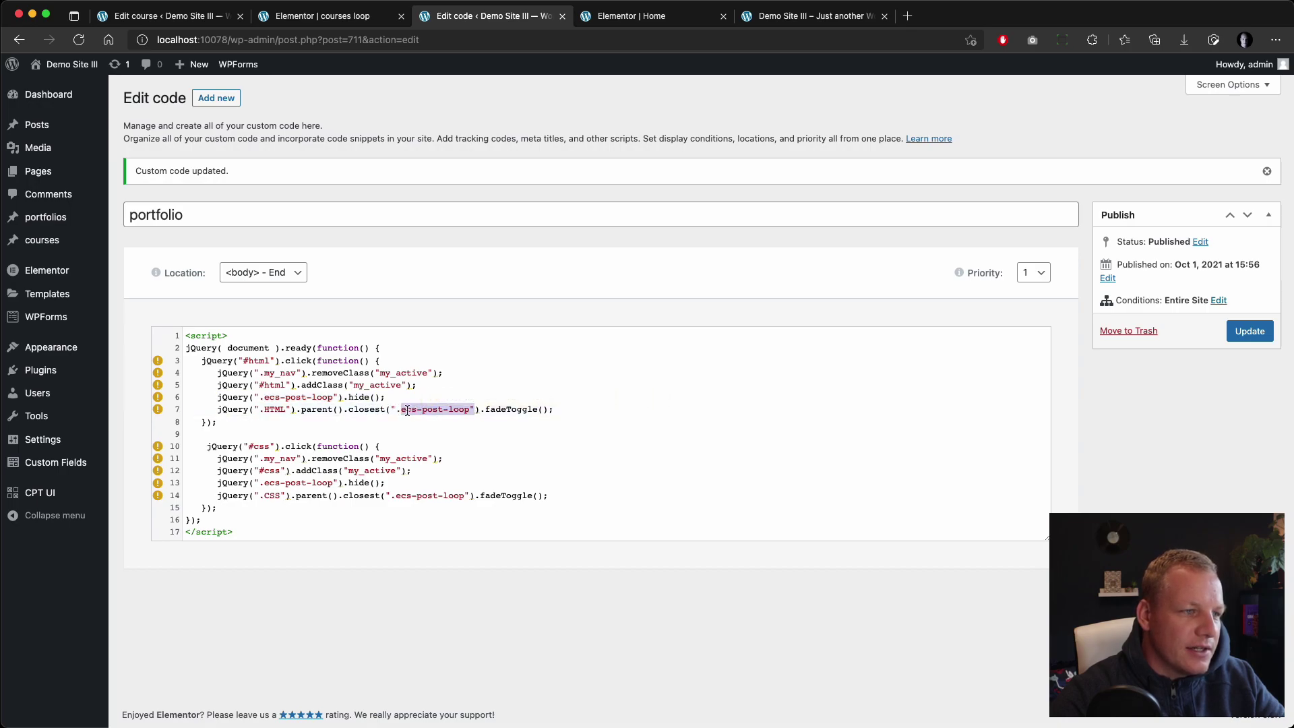
Trace the first course card's markup in the preview from the section element up to its enclosing article
left_click(802, 20)
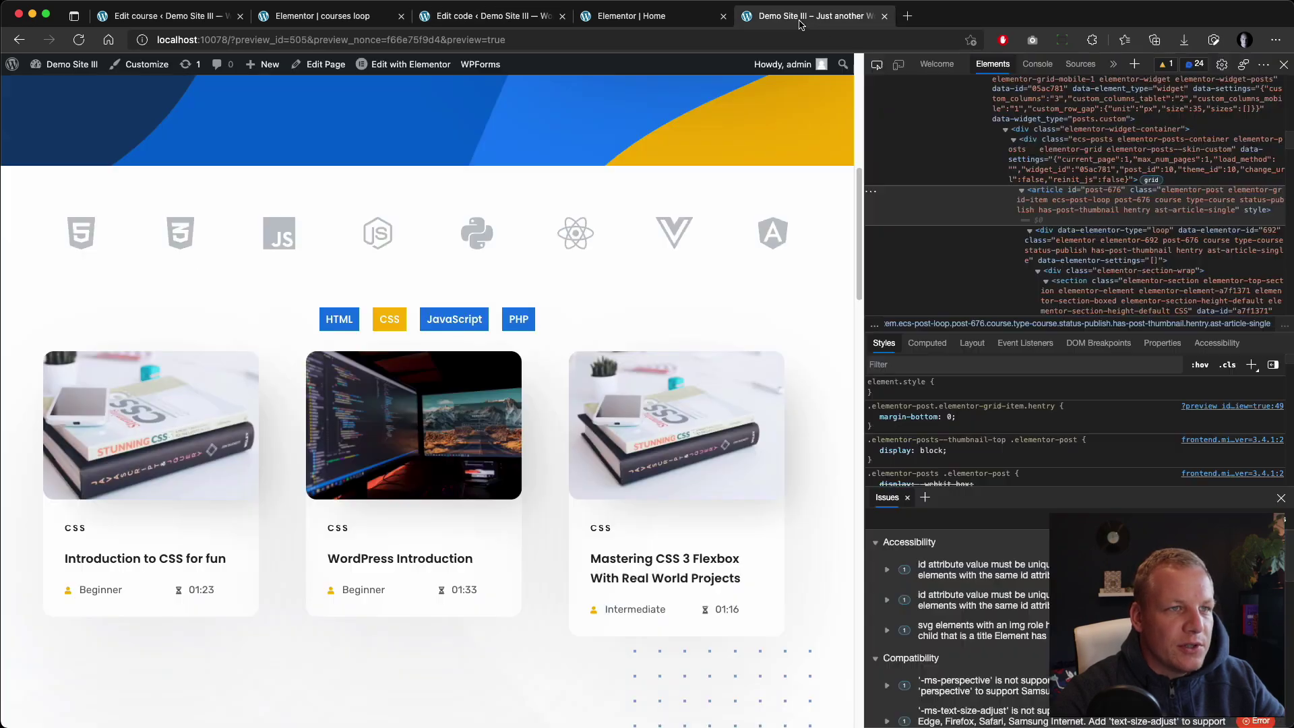
scroll(1160, 244, "down", 2)
left_click(1180, 260)
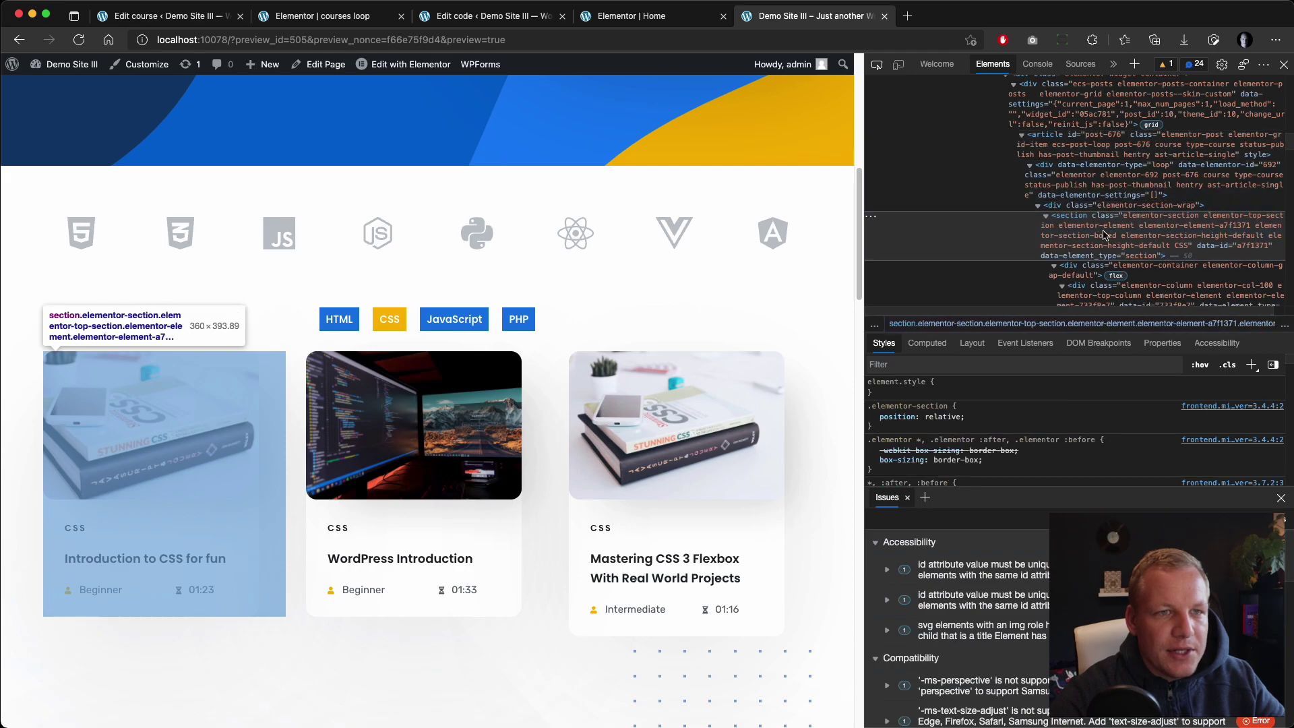
left_click(1086, 155)
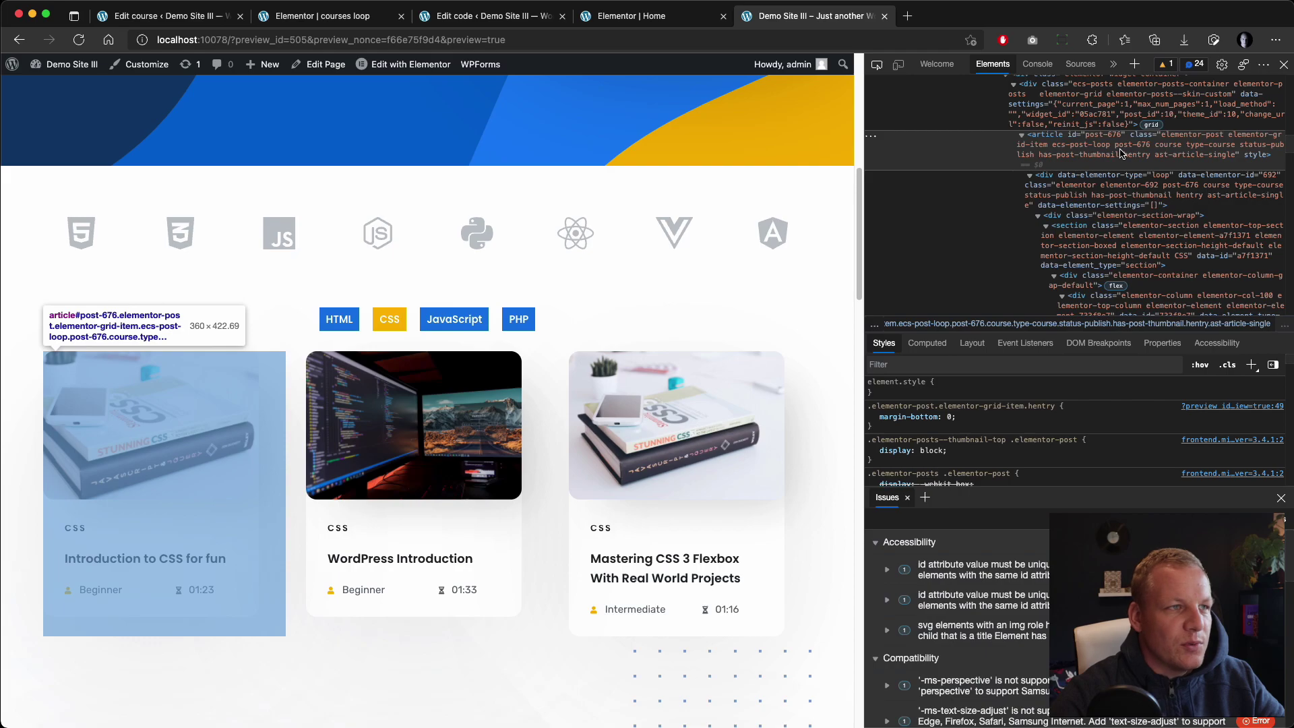
Return to the portfolio script and review the complete #html click handler block
left_click(345, 21)
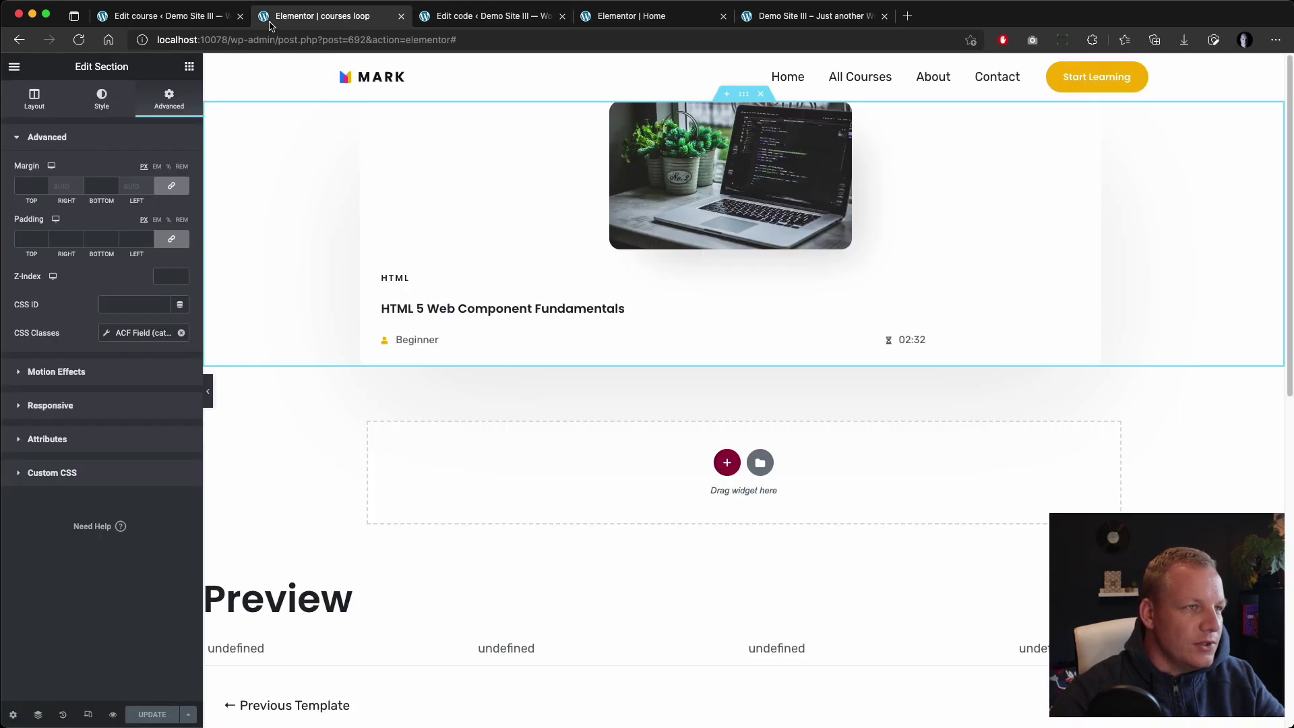
left_click(458, 19)
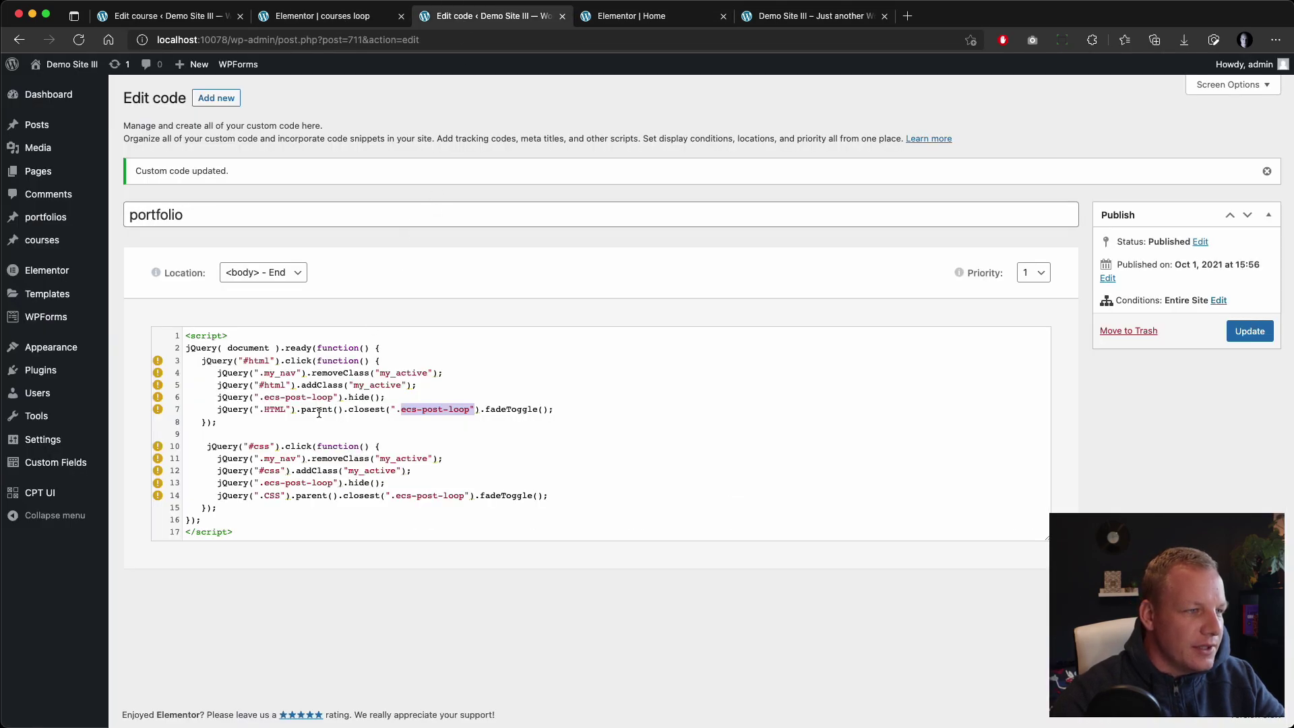
left_click(236, 422)
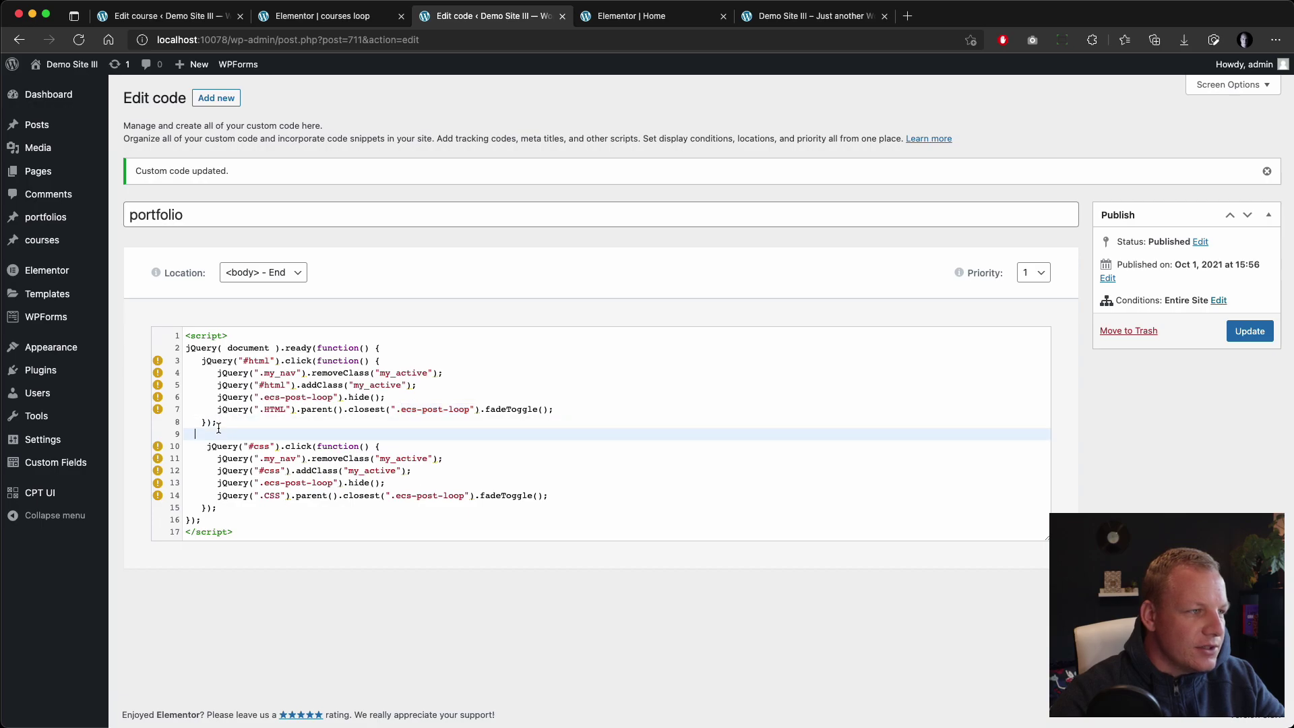
left_click_drag(221, 432, 172, 356)
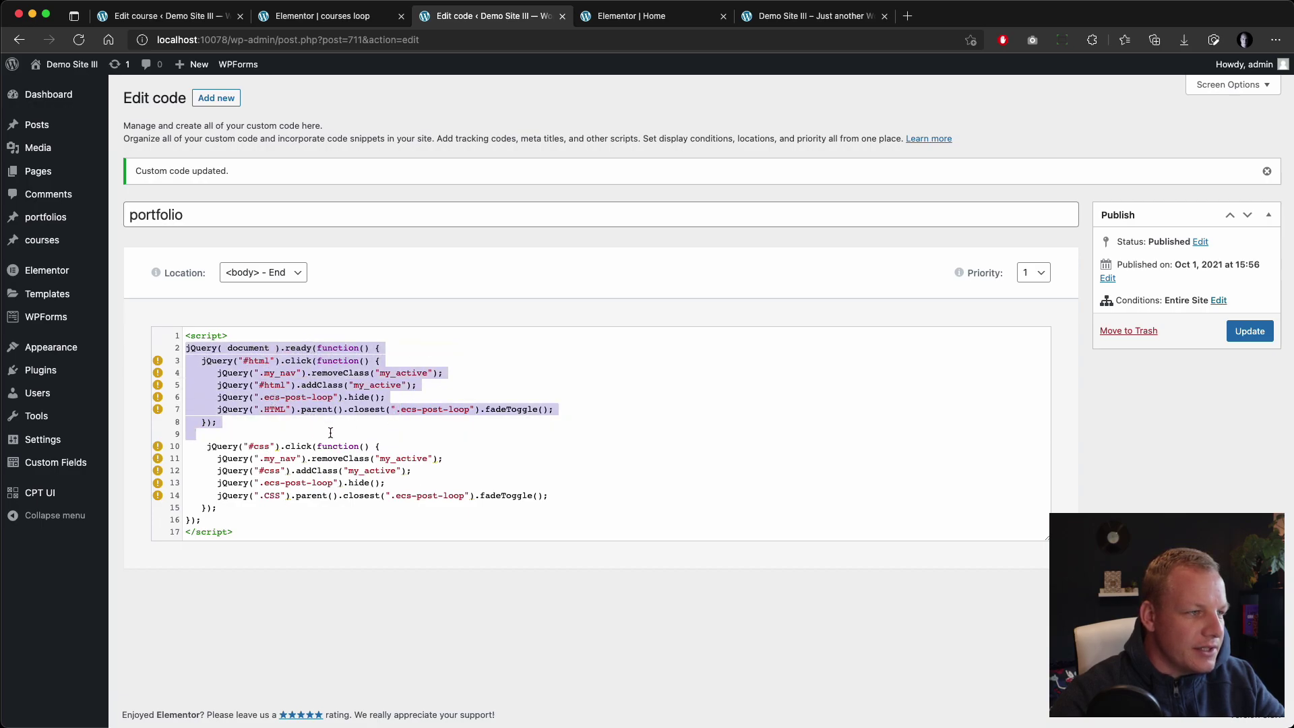
left_click(236, 426)
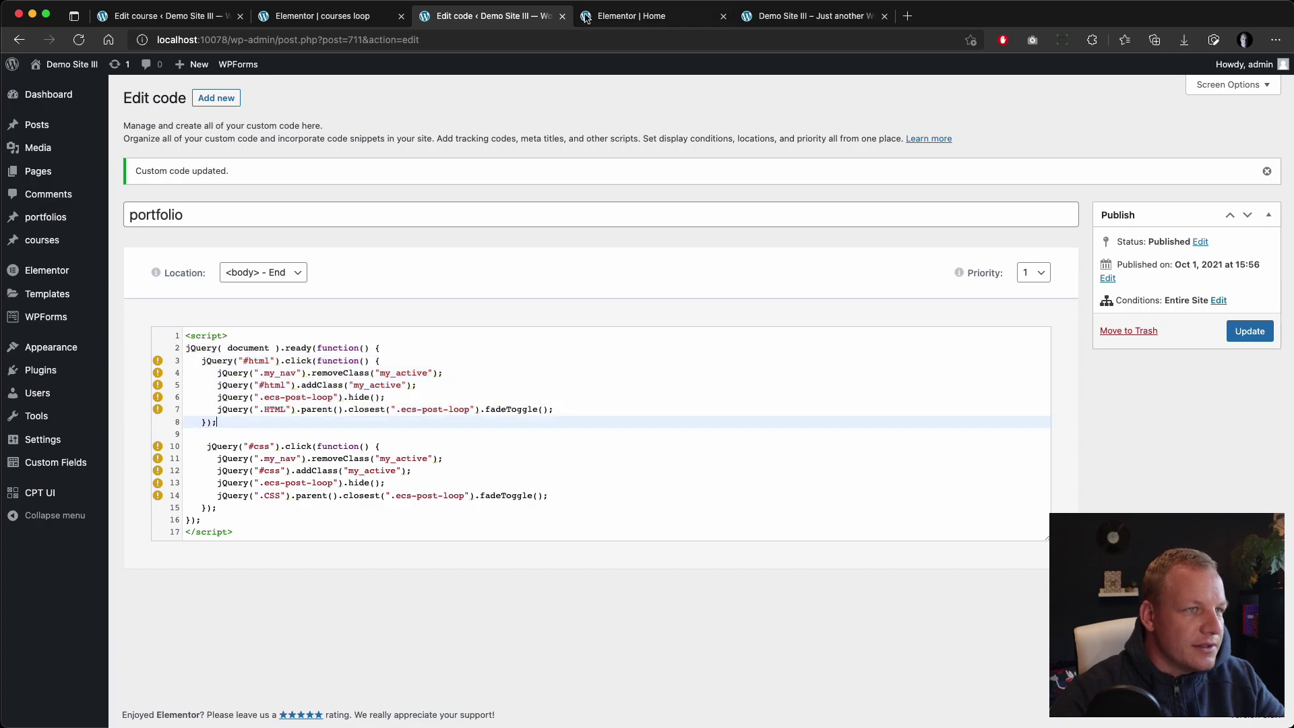
Reload the site preview and test the category filter by showing only the HTML courses
left_click(625, 17)
left_click(780, 16)
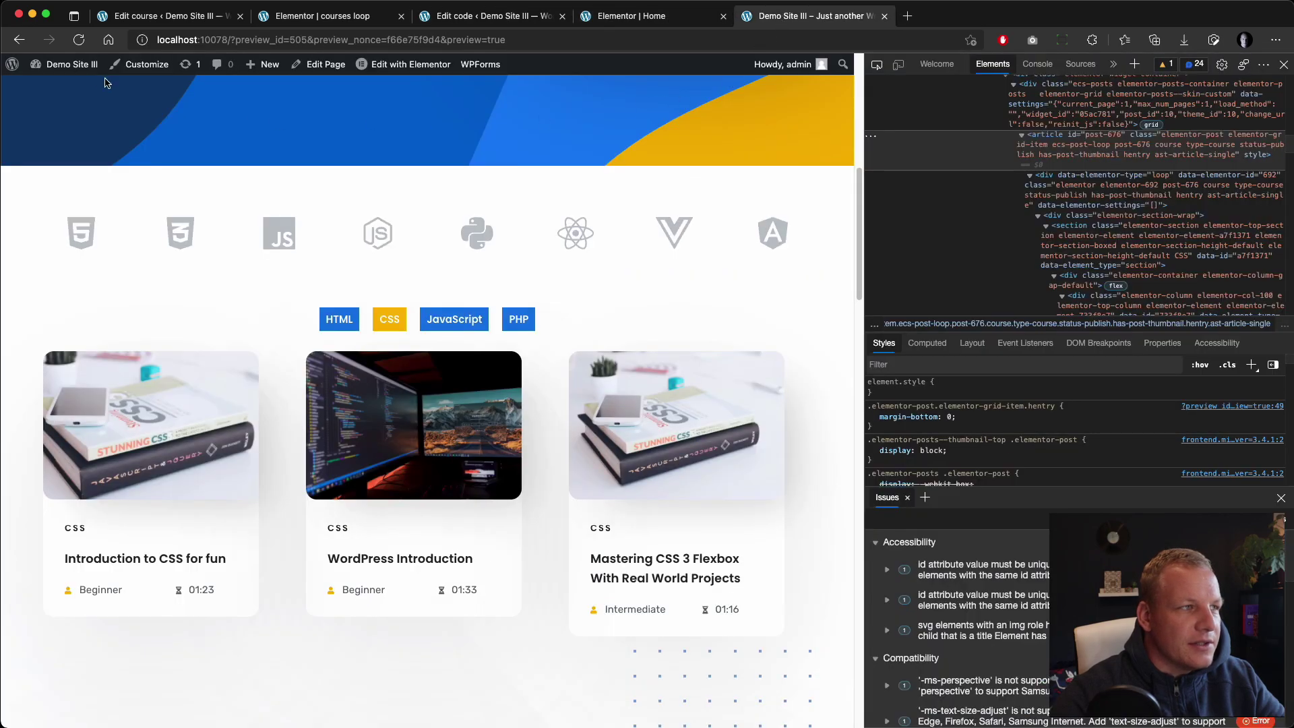
left_click(81, 42)
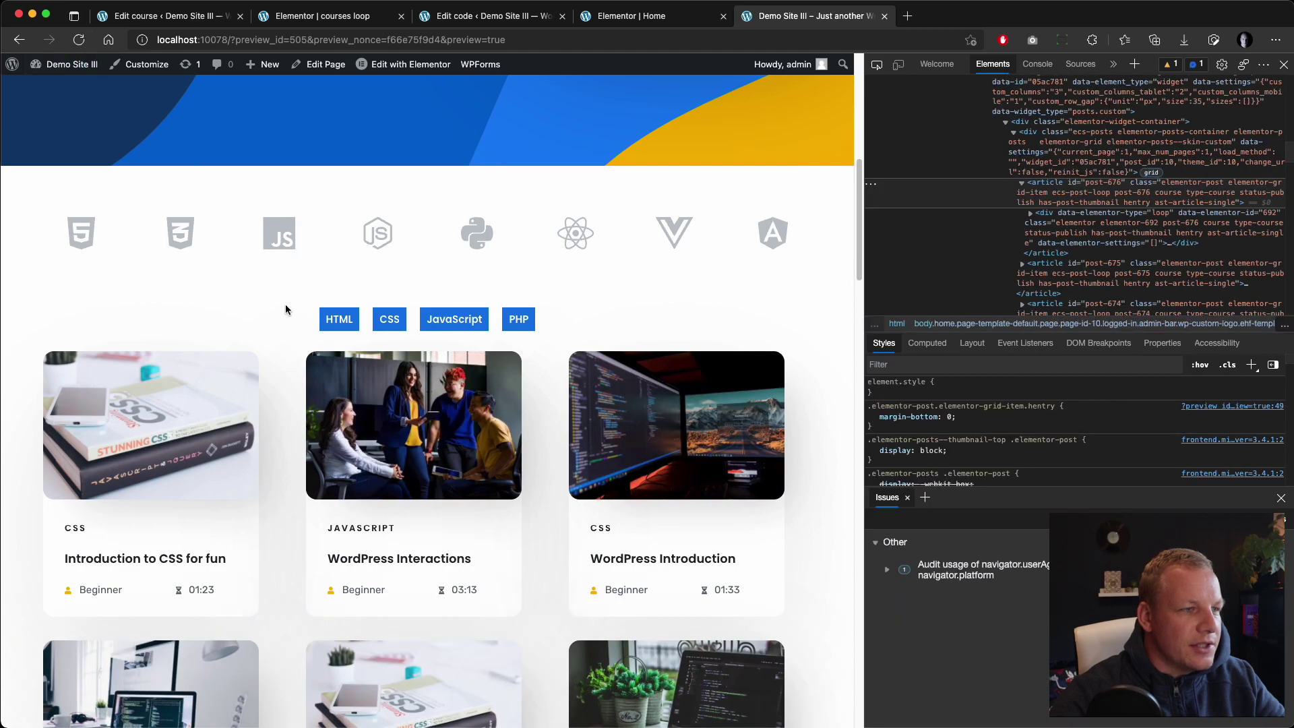
scroll(293, 300, "down", 3)
left_click(331, 177)
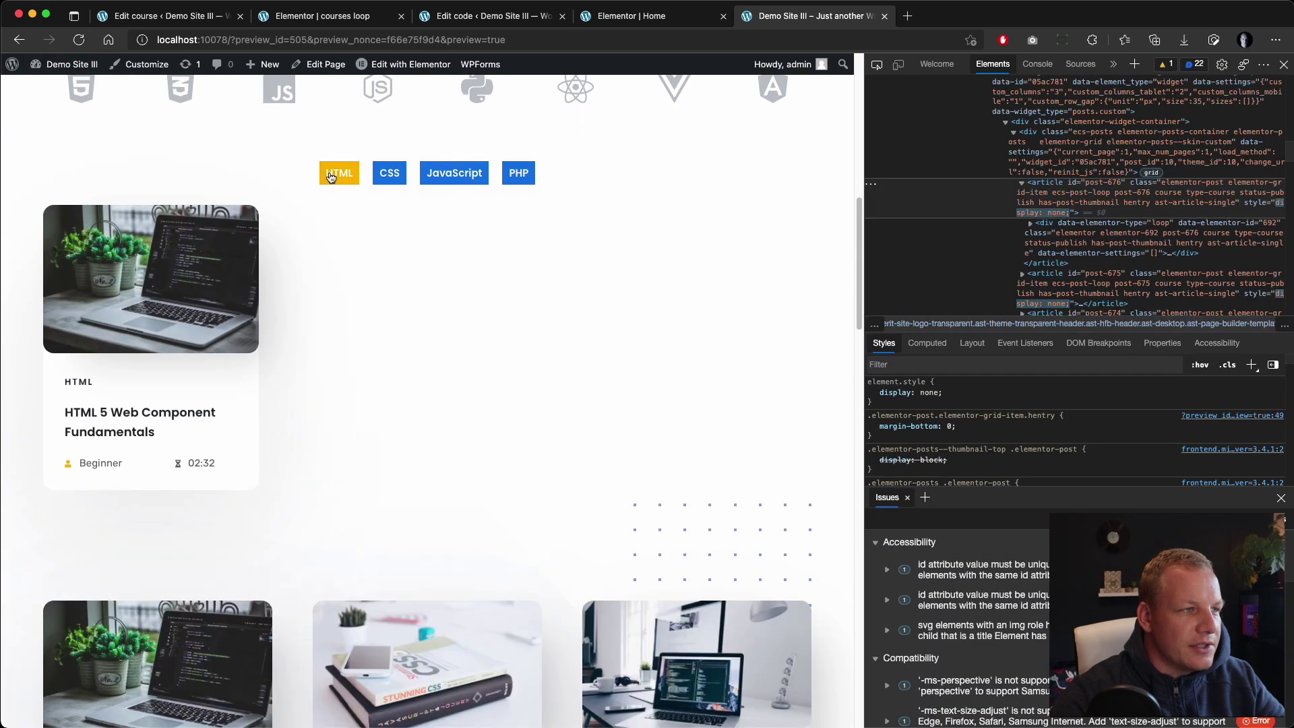
scroll(300, 270, "up", 3)
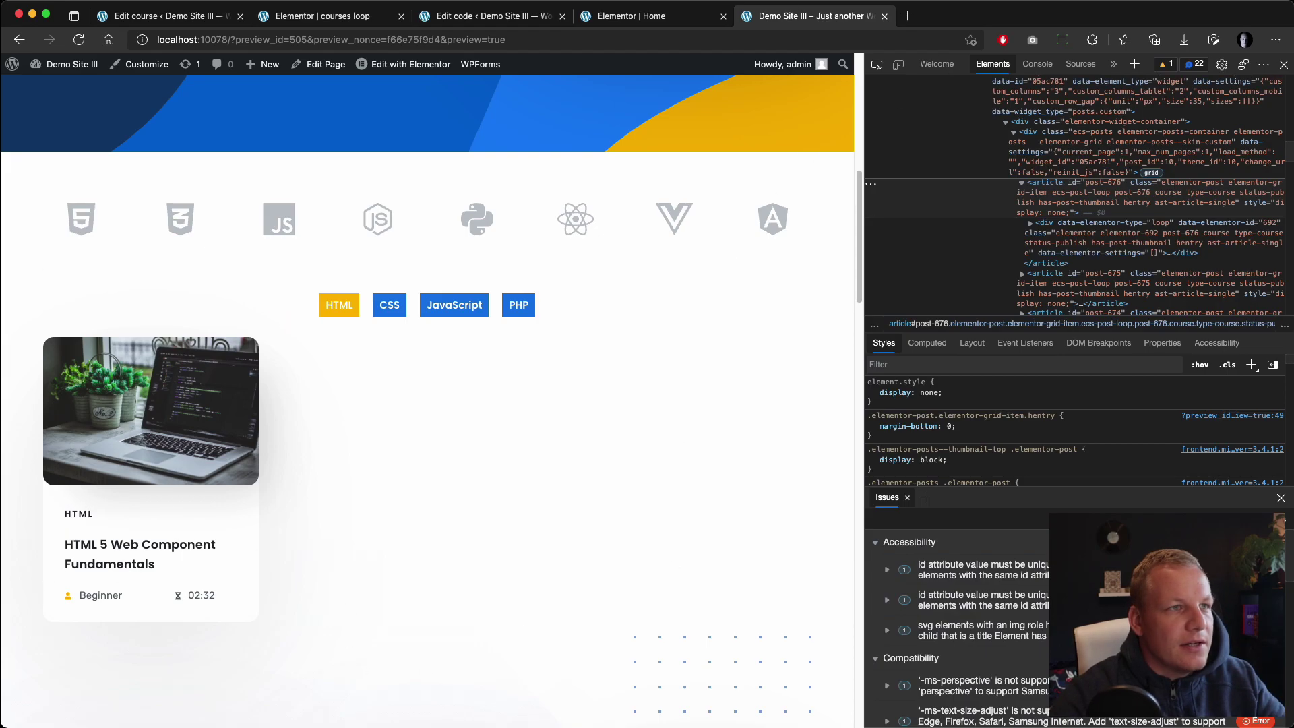
left_click(634, 19)
left_click(771, 21)
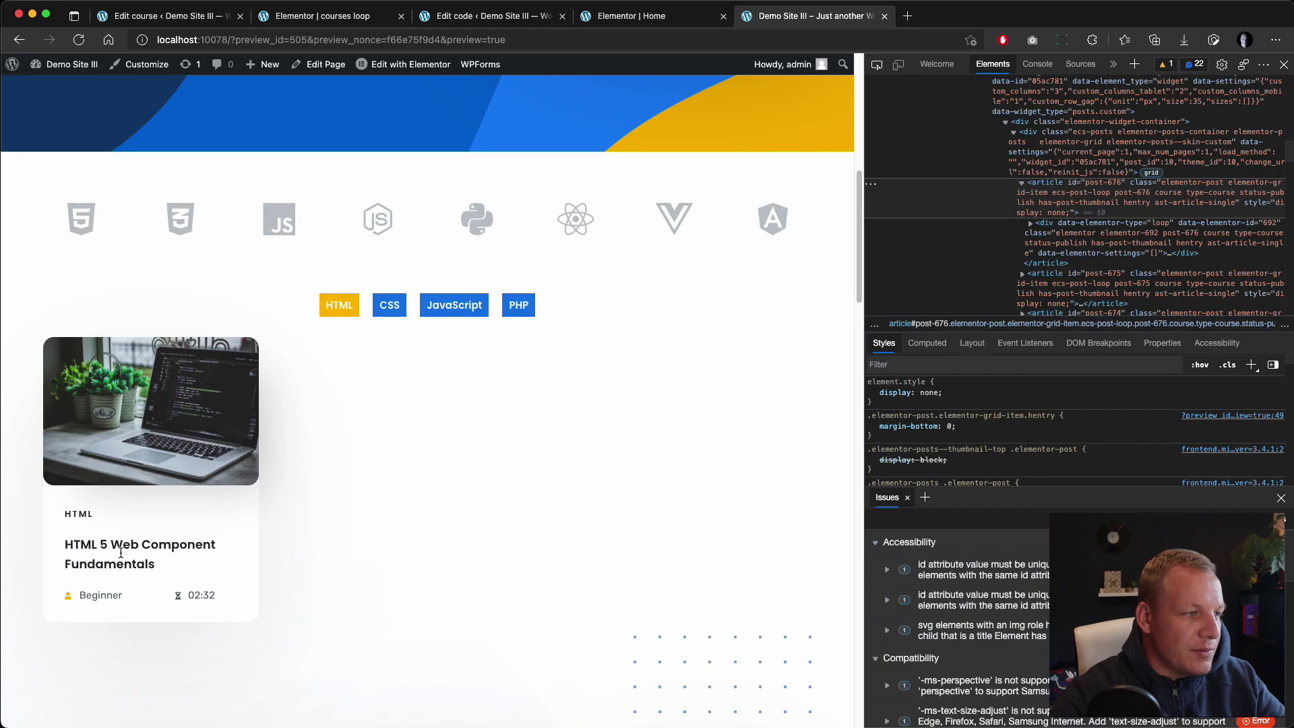
Duplicate the #css click handler in the portfolio script, placing the copy below the original after a blank line
left_click(659, 19)
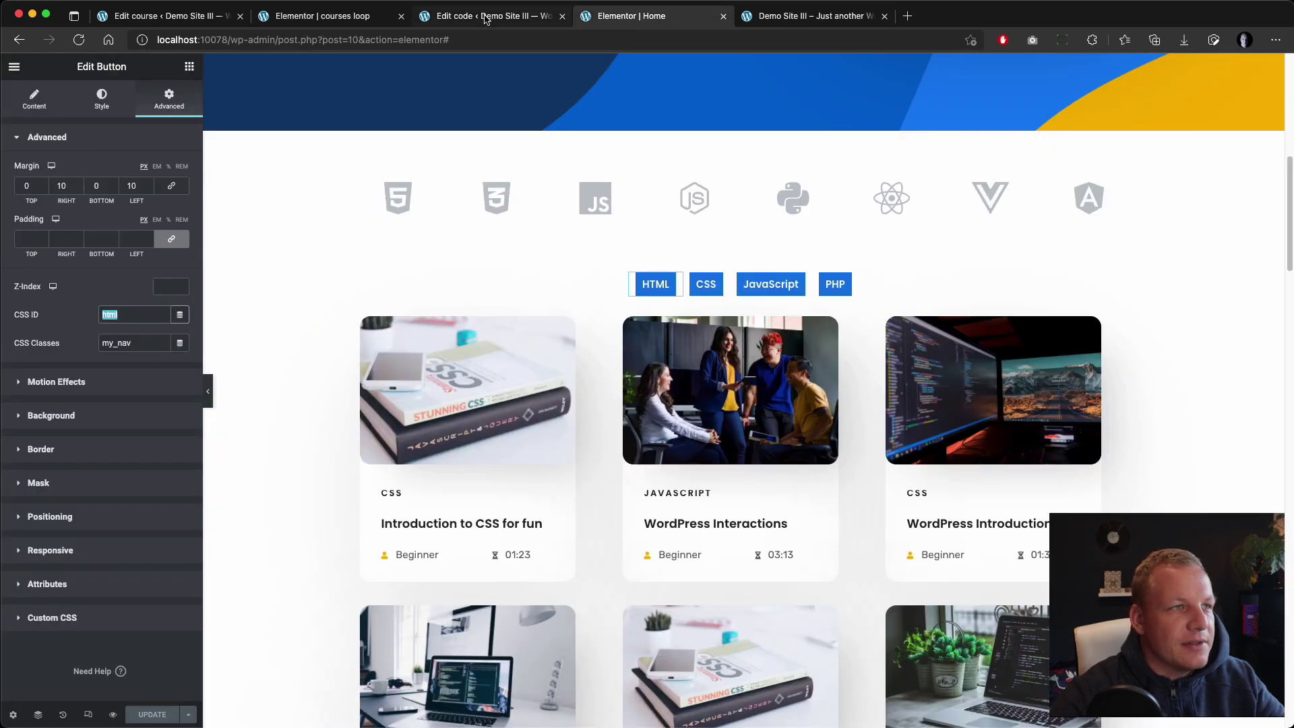
left_click(491, 16)
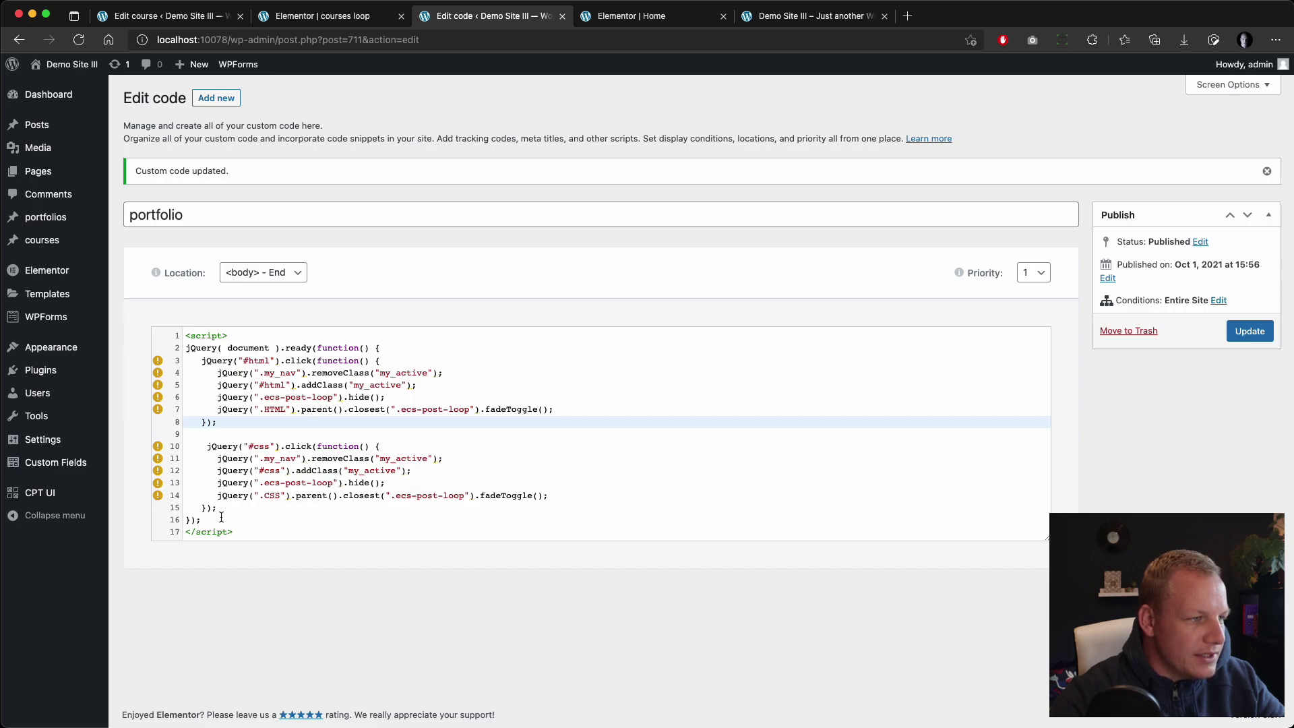
left_click_drag(232, 507, 186, 446)
key("super+c")
left_click_drag(283, 472, 398, 462)
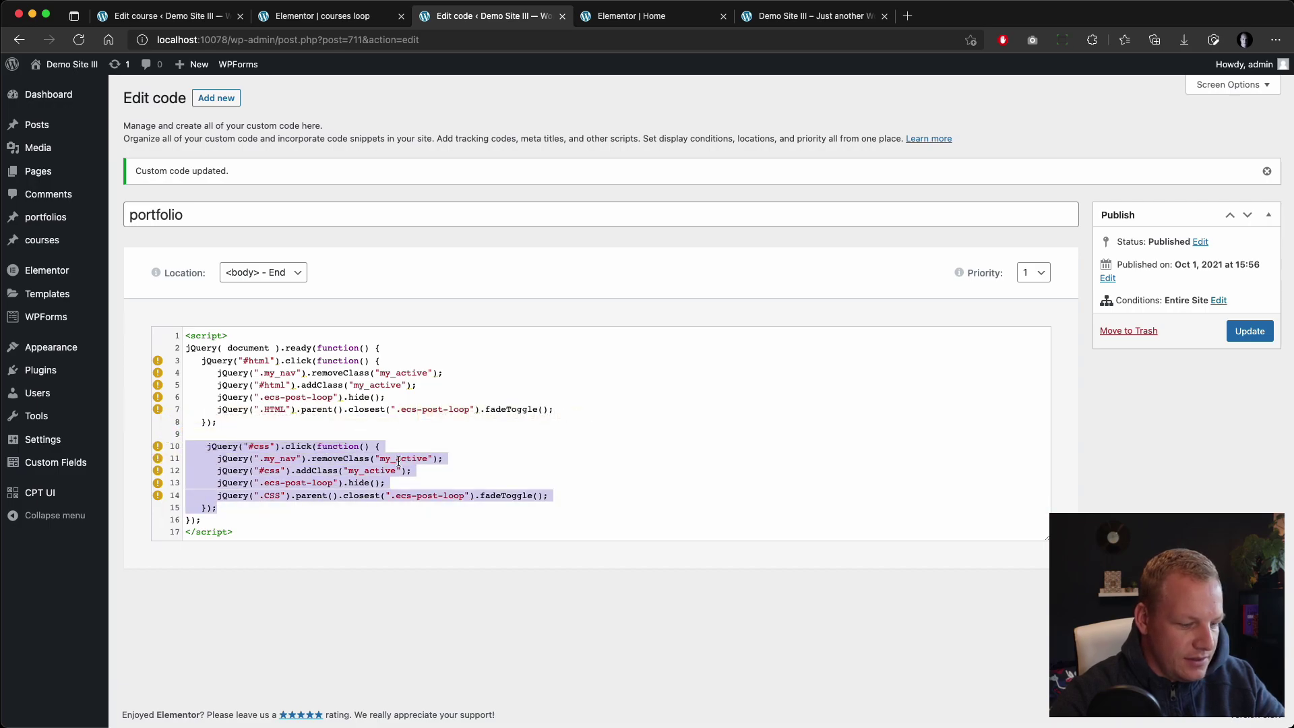
left_click(295, 505)
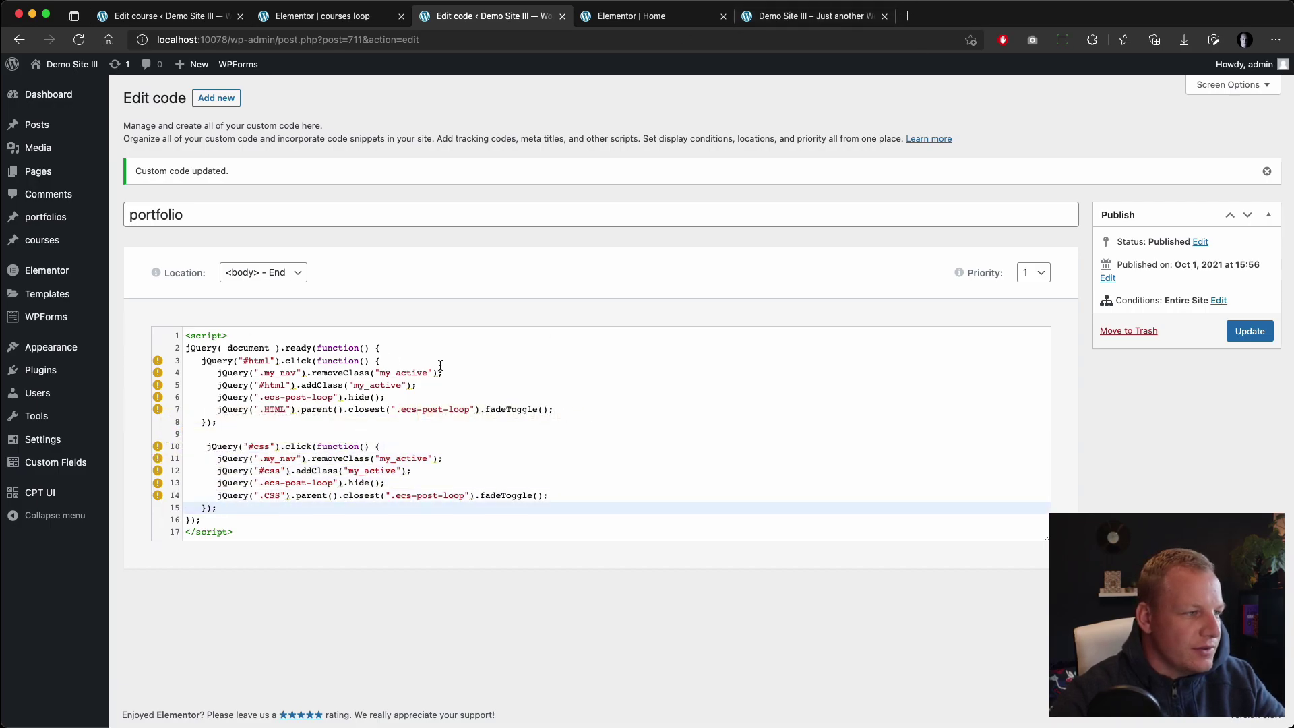
key("Return")
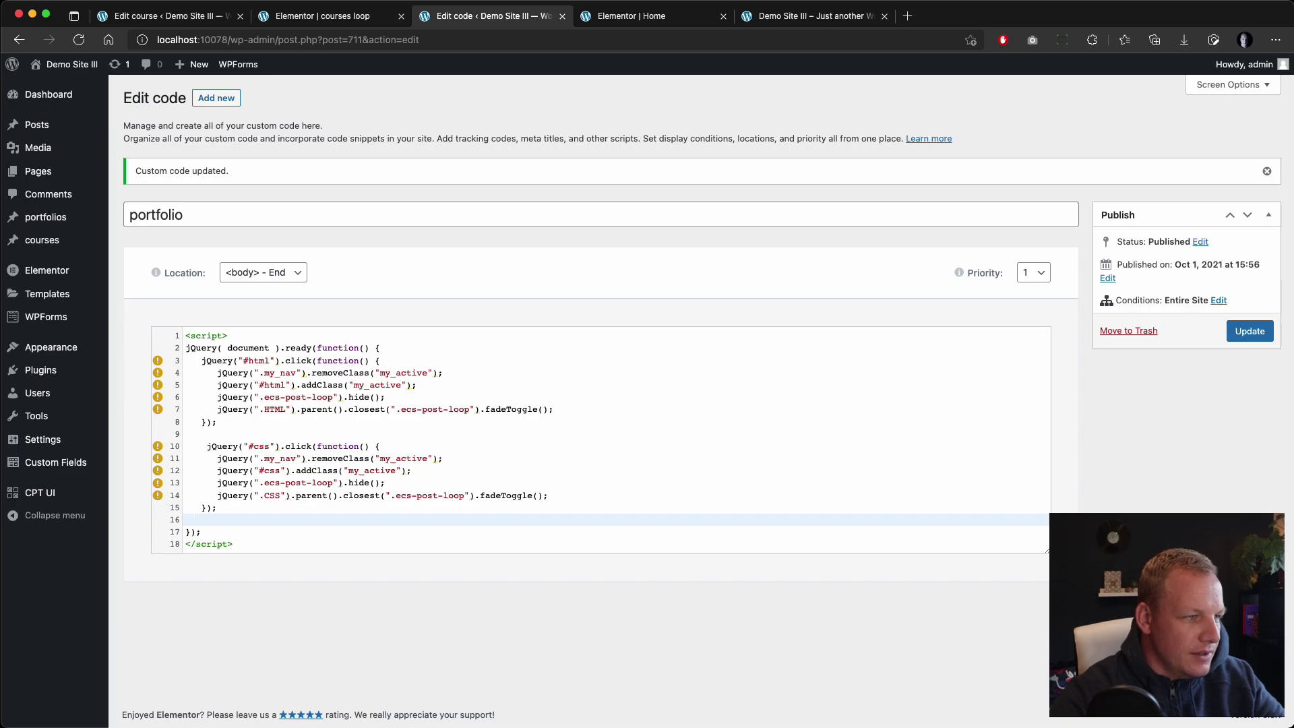
key("Return")
key("super+v")
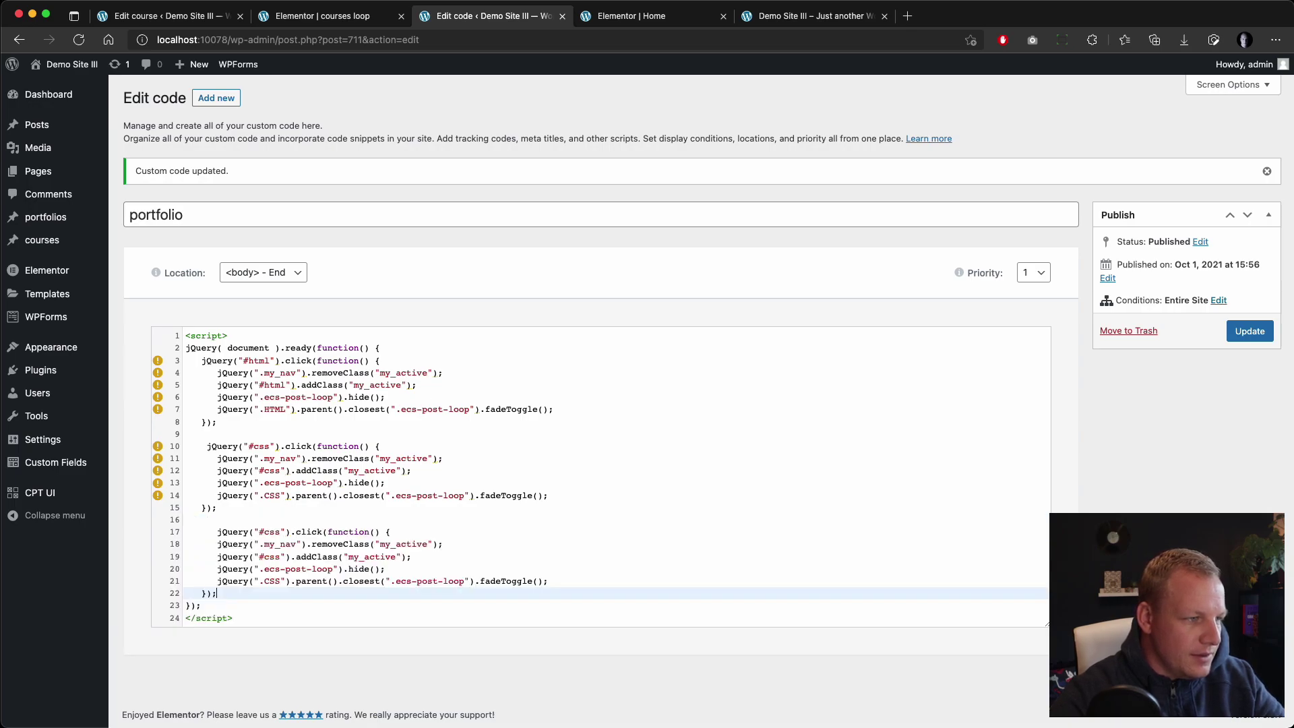
Reduce the indentation of the copied handler's first line to match the #html handler
left_click(216, 532)
key("BackSpace")
key("BackSpace")
key("BackSpace")
Add another copy of the #css click handler below the third handler, inside the document-ready function
left_click(315, 602)
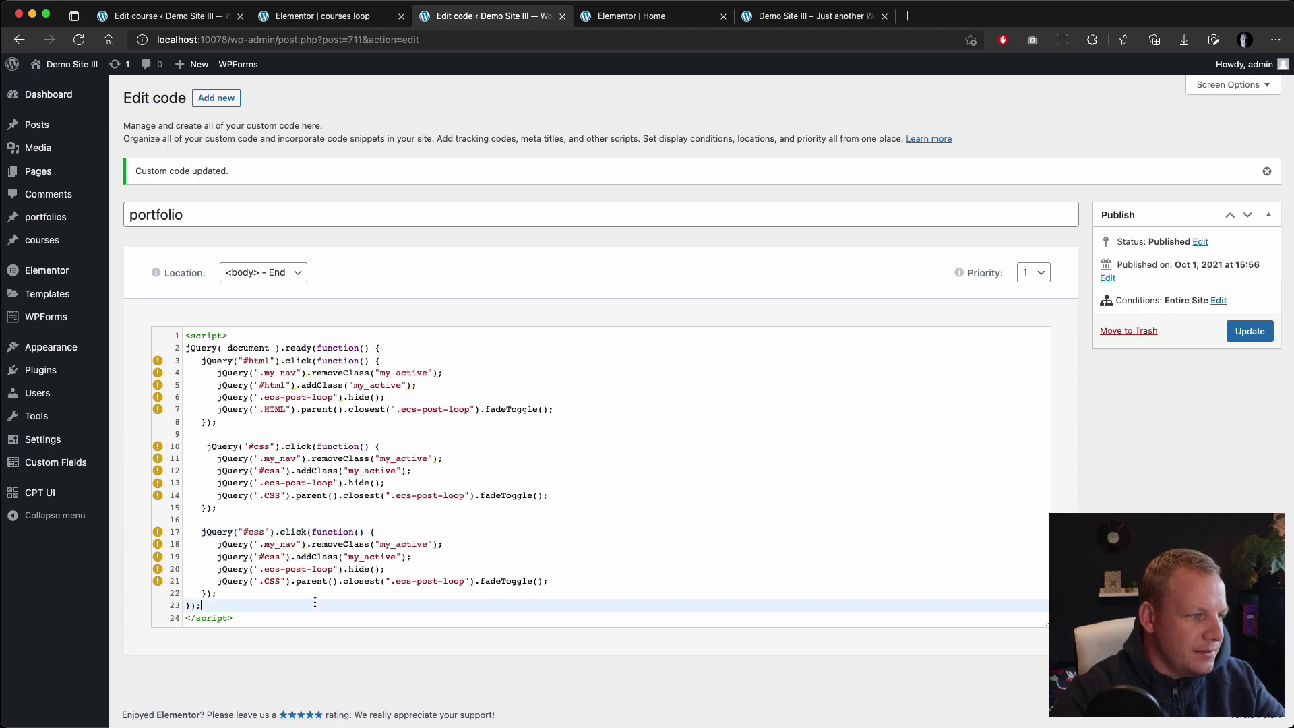
left_click(315, 583)
left_click(291, 592)
key("Return")
key("ctrl+v")
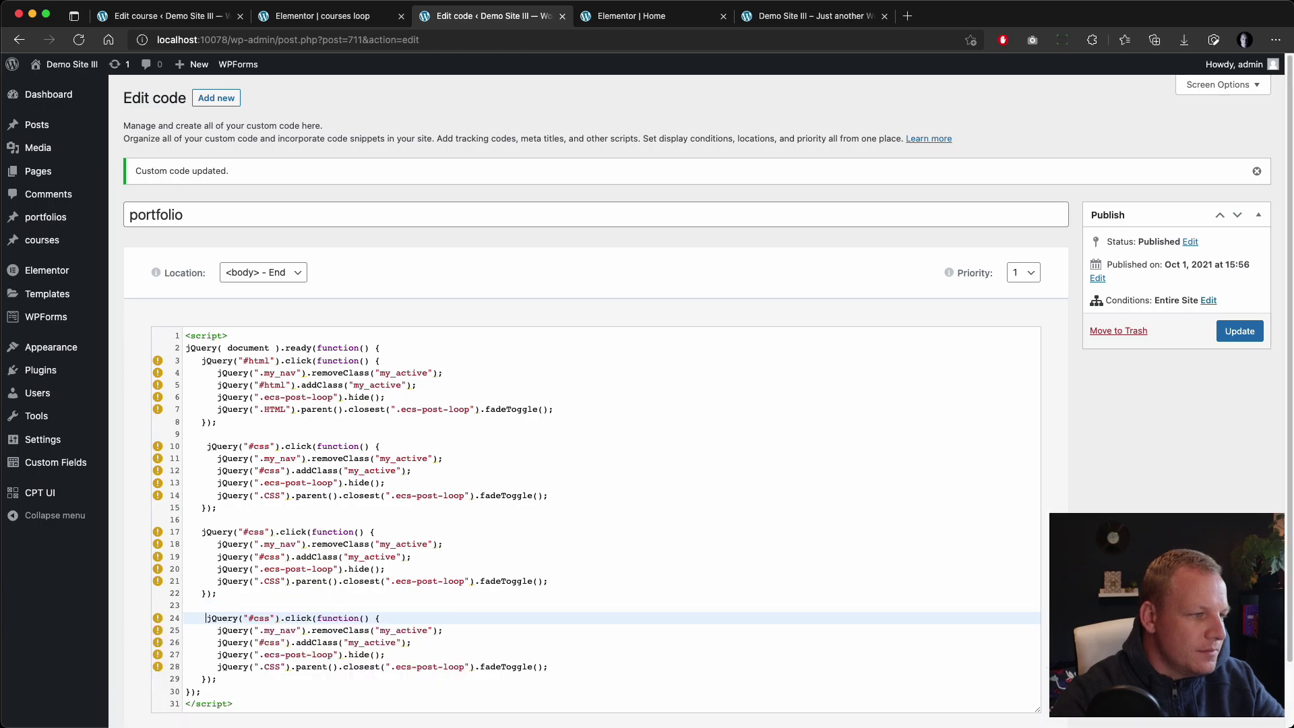
In the third click handler, change the click selector to #javascript and the faded-in post class to .JavaScript
scroll(273, 533, "down", 2)
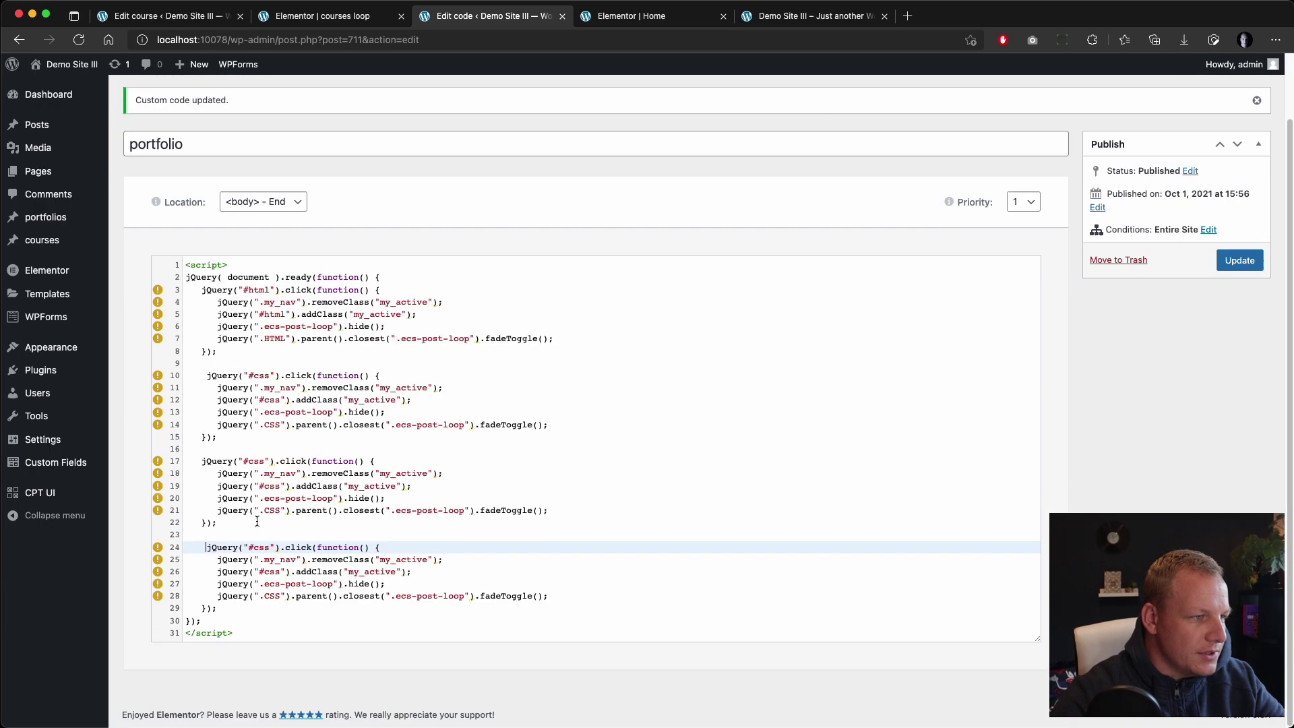
left_click(247, 461)
double_click(256, 463)
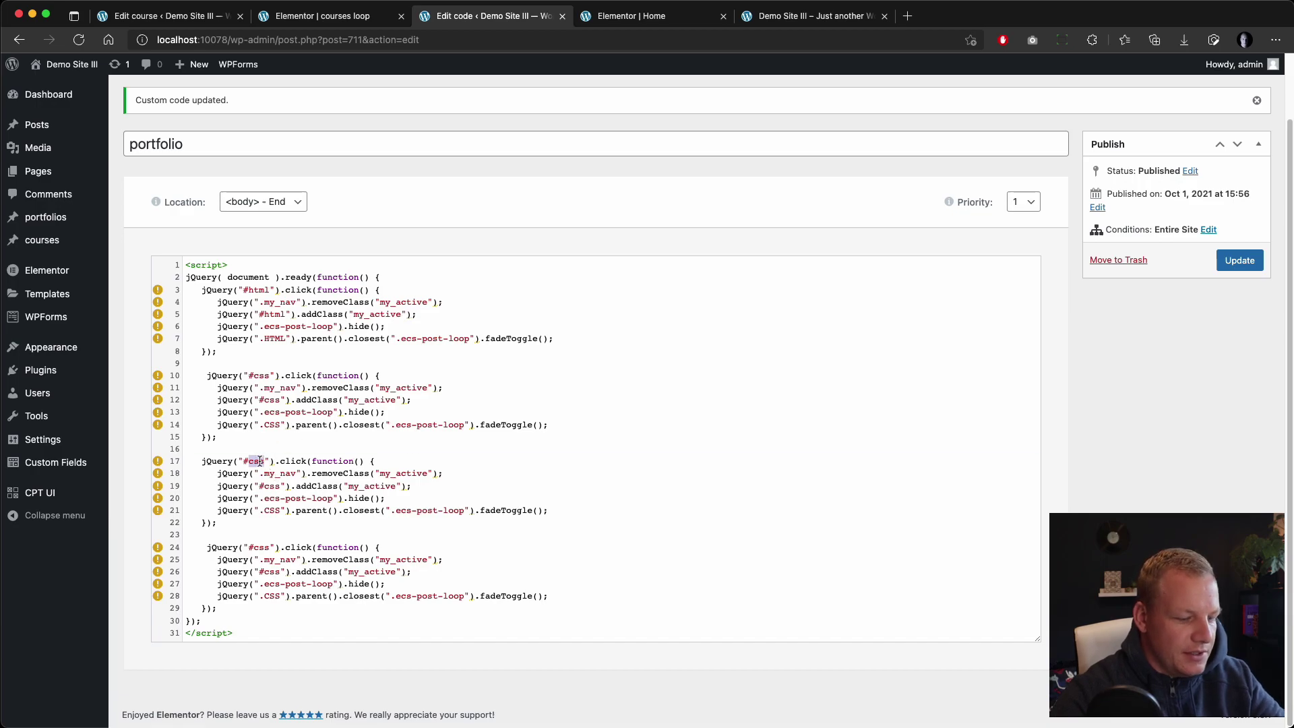
key("super+shift+v")
left_click(330, 484)
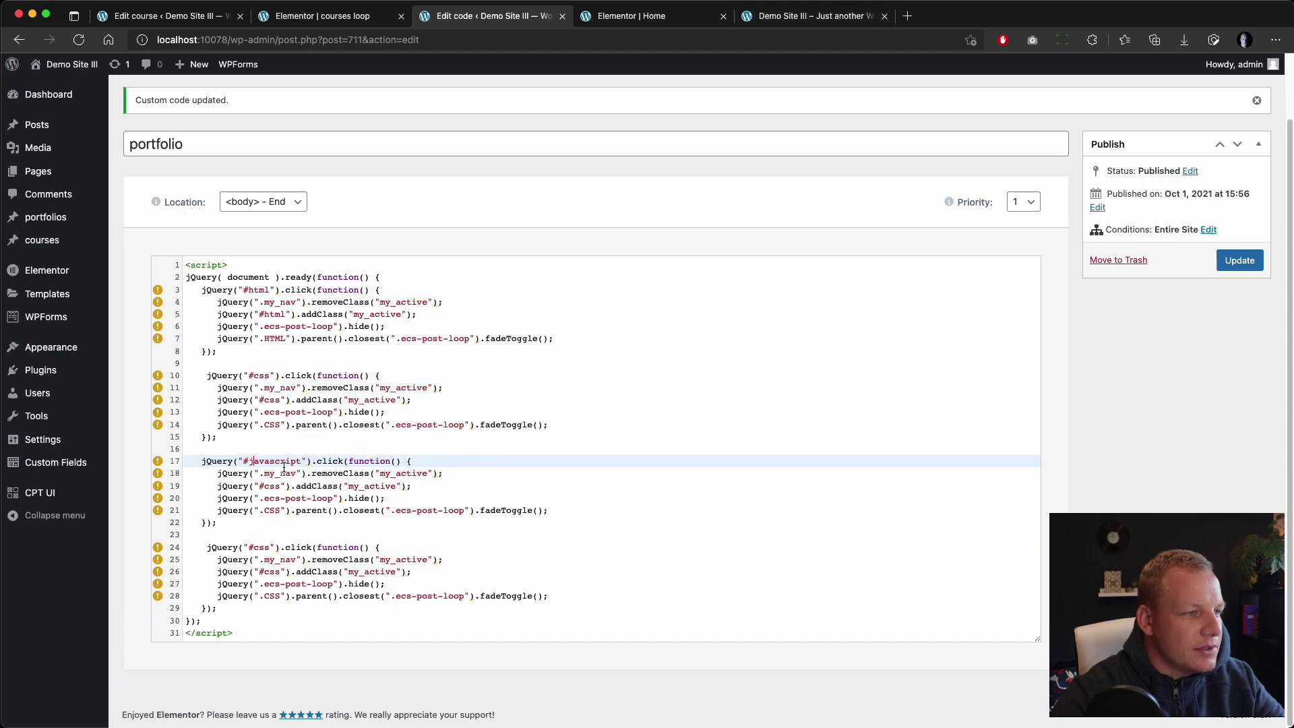
double_click(271, 510)
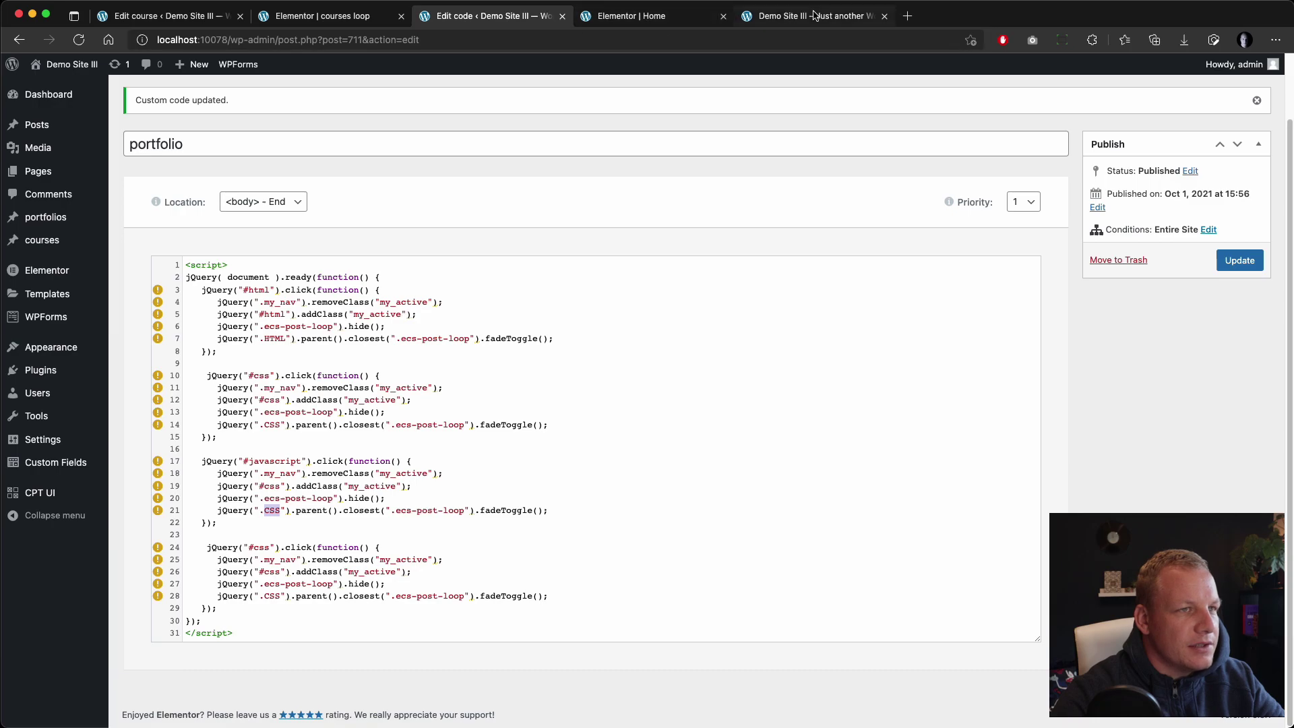
type("J")
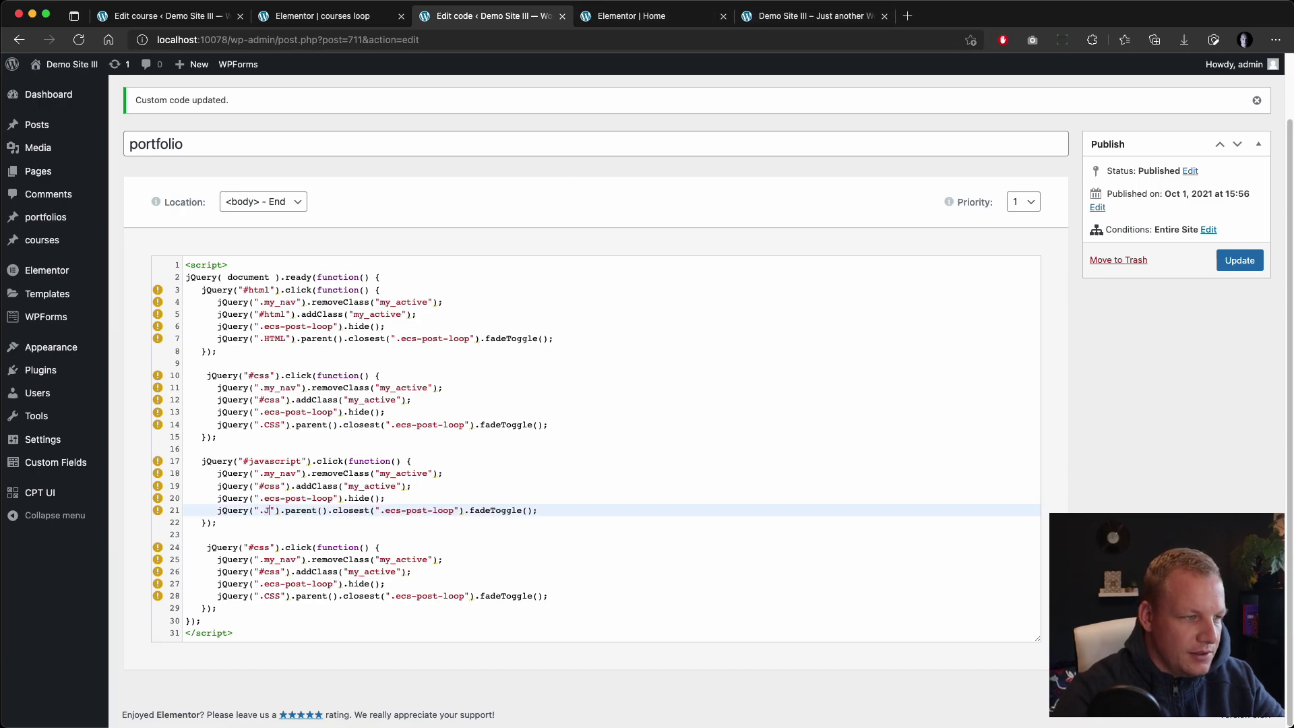
type("ava")
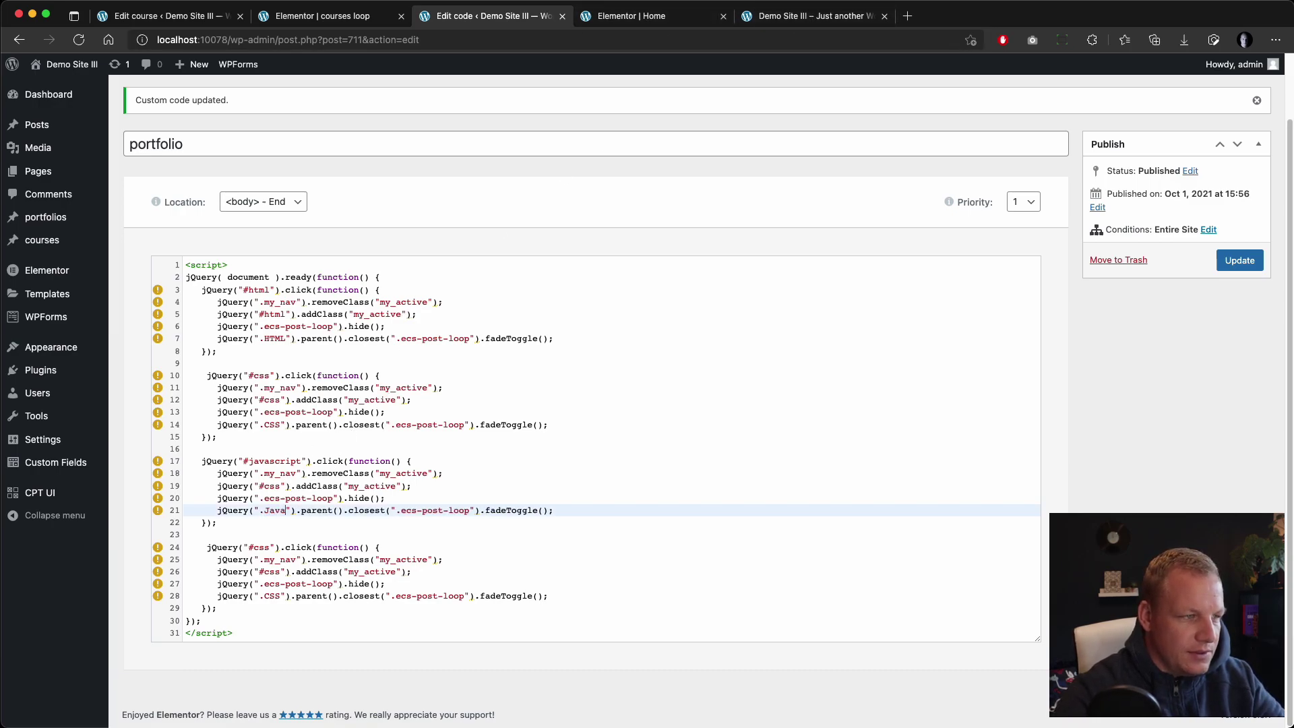
type("Script")
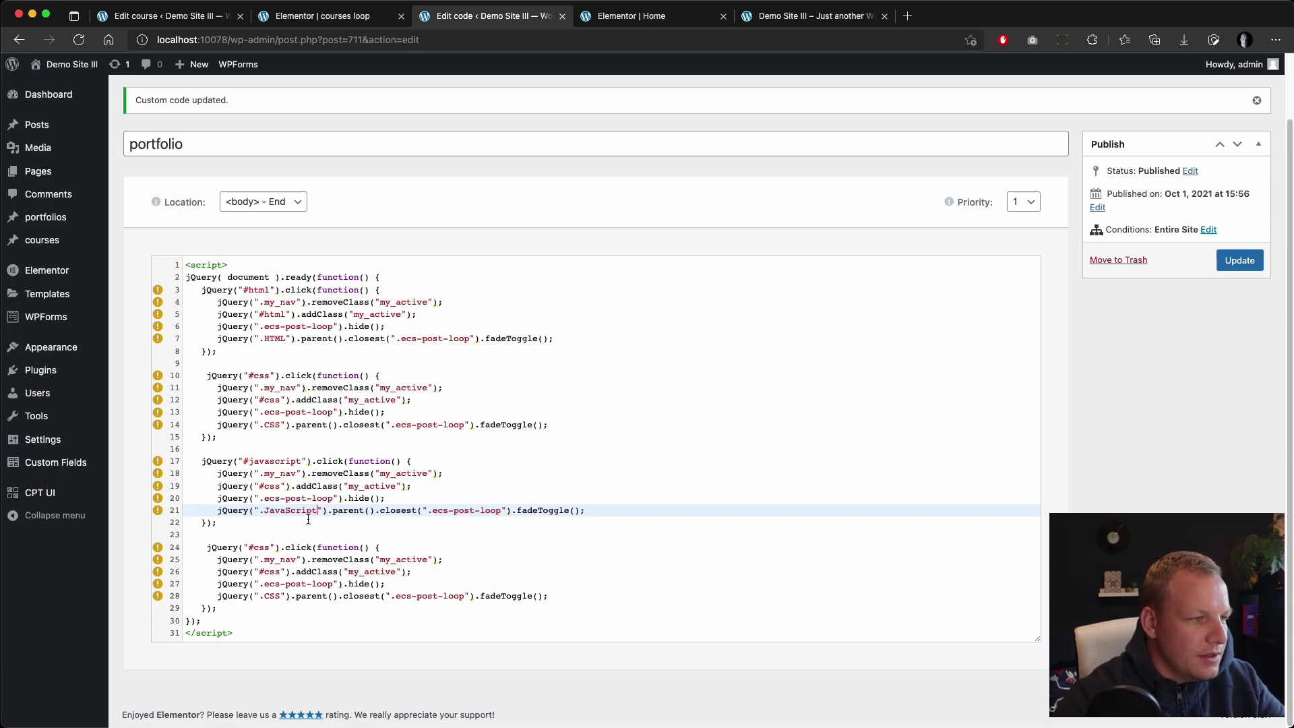
Replace the css ID in the third handler's addClass line with javascript, copied from its click selector
double_click(279, 481)
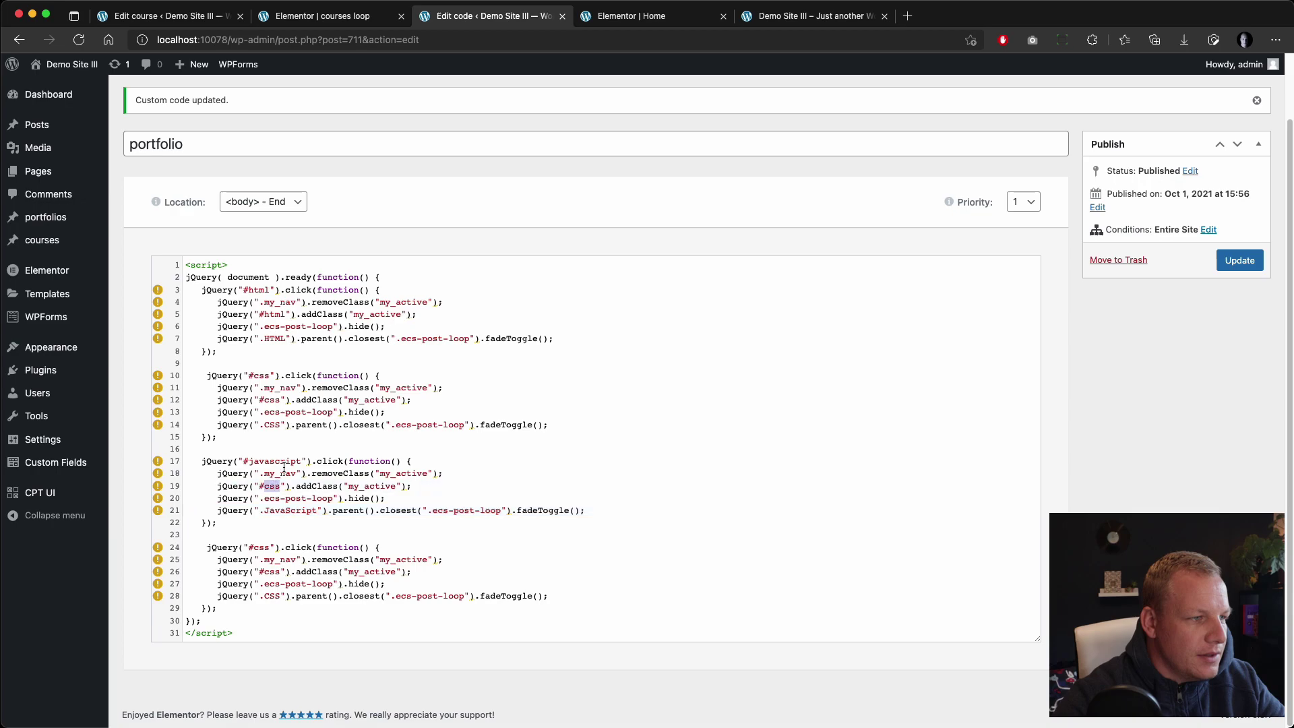
double_click(287, 460)
key("ctrl+c")
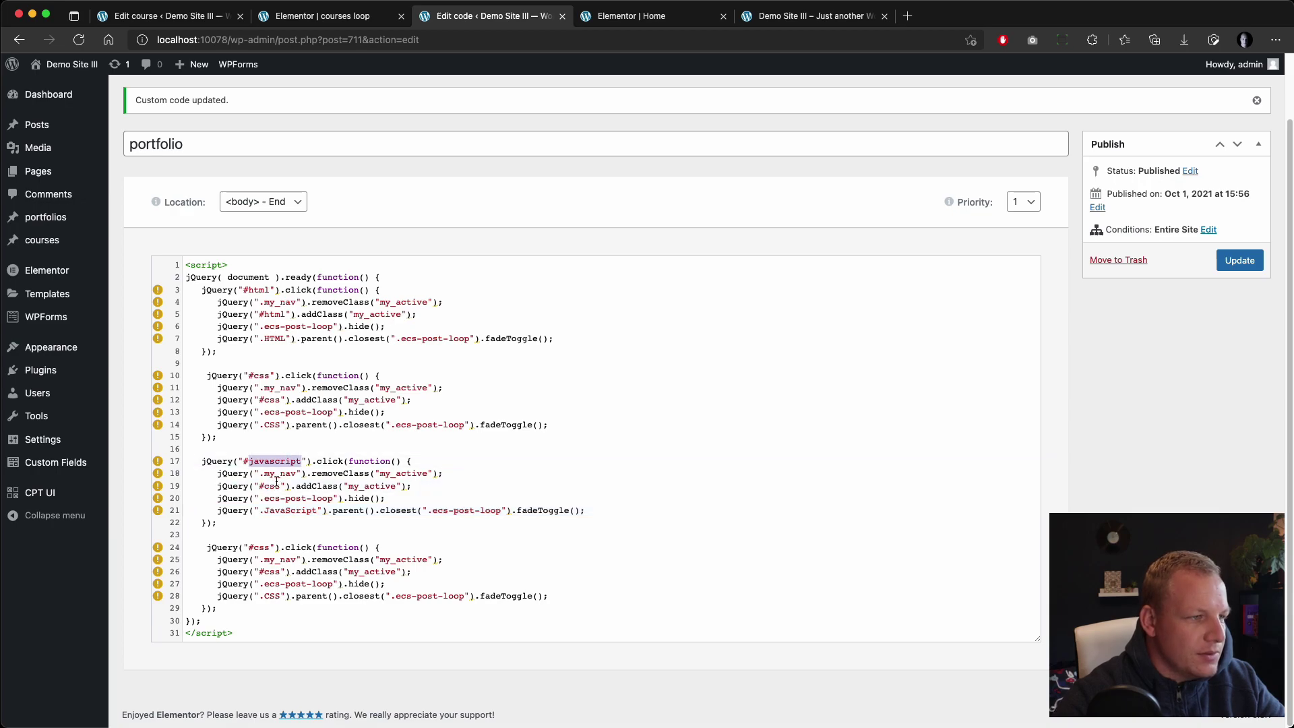
double_click(276, 483)
key("ctrl+v")
Change the fourth handler's two ID selectors to #php and its post class to .PHP, and update the custom code
double_click(262, 549)
type("php")
double_click(277, 572)
type("php")
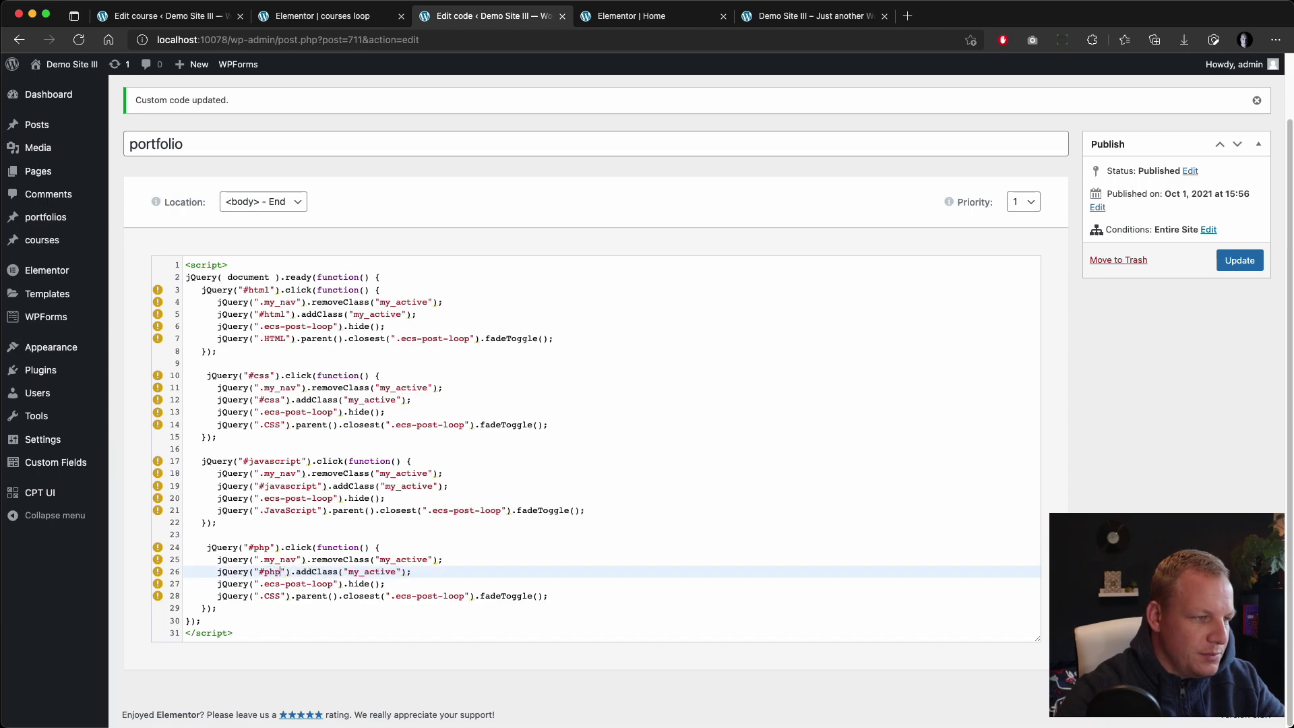
double_click(272, 596)
type("PHP")
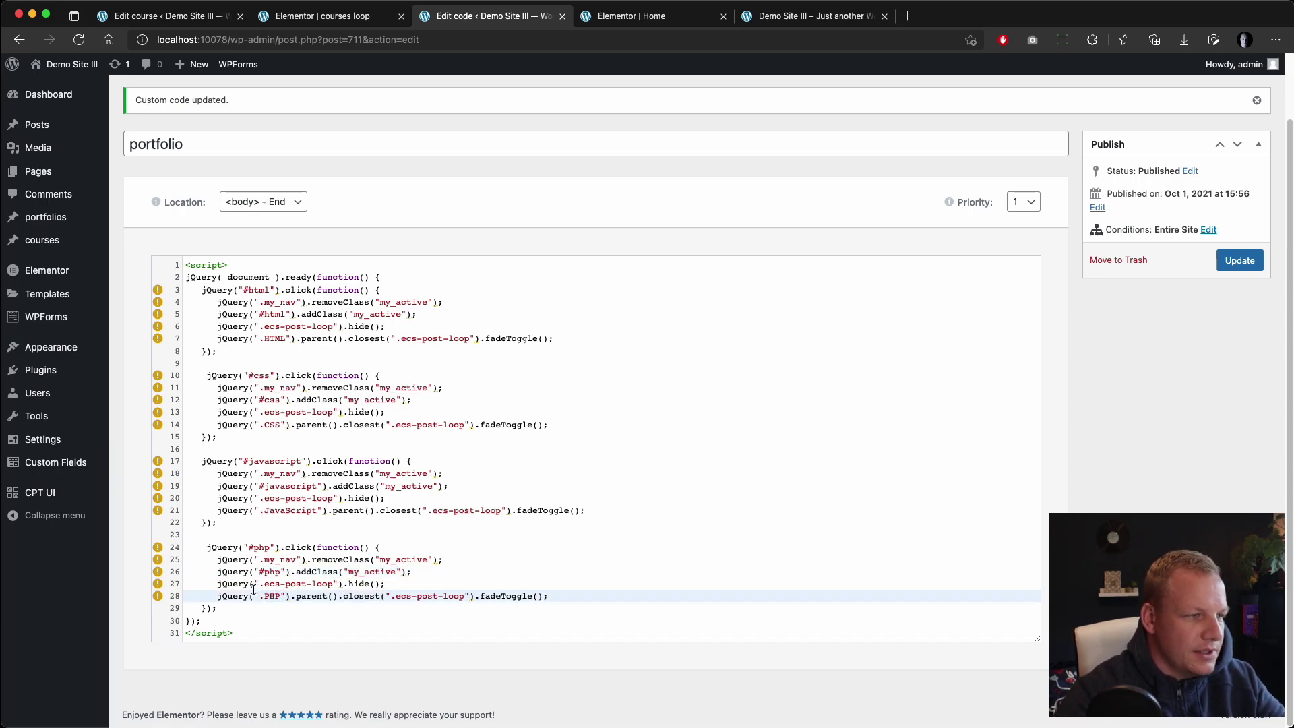
left_click(1240, 260)
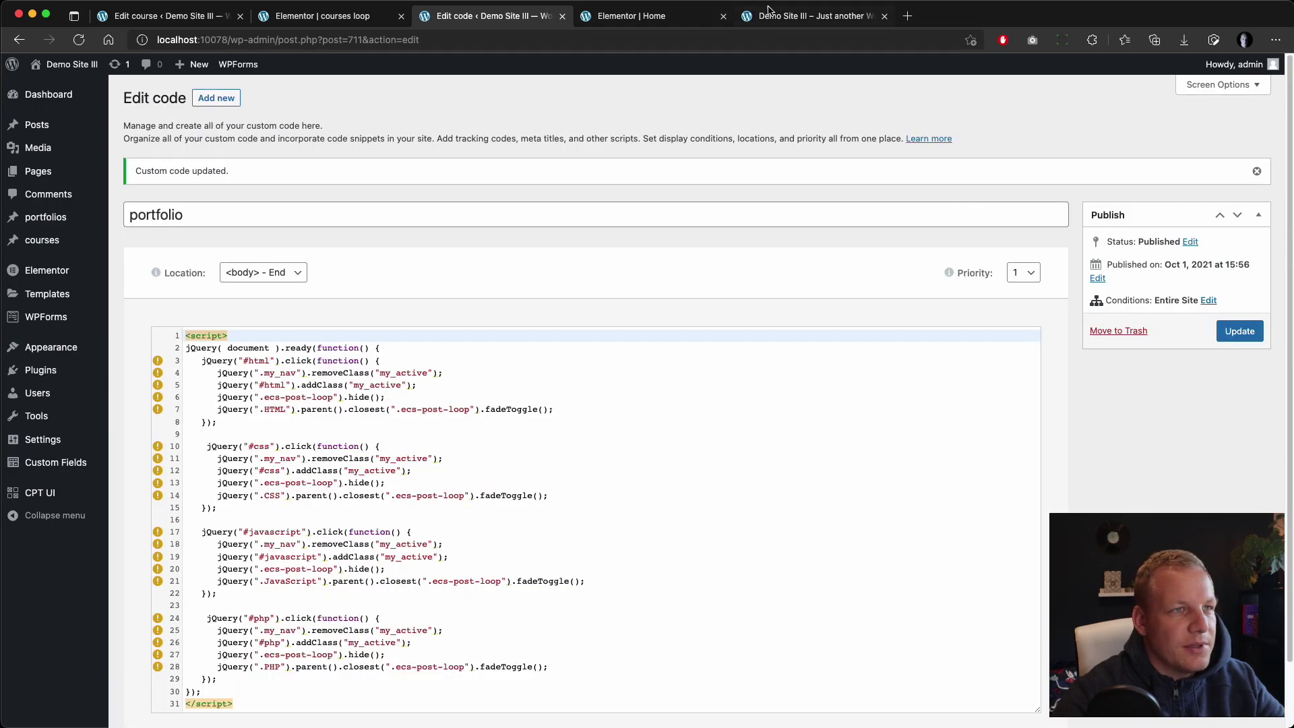
Reload the site preview and test the HTML, CSS, JavaScript and PHP filter buttons repeatedly
left_click(811, 19)
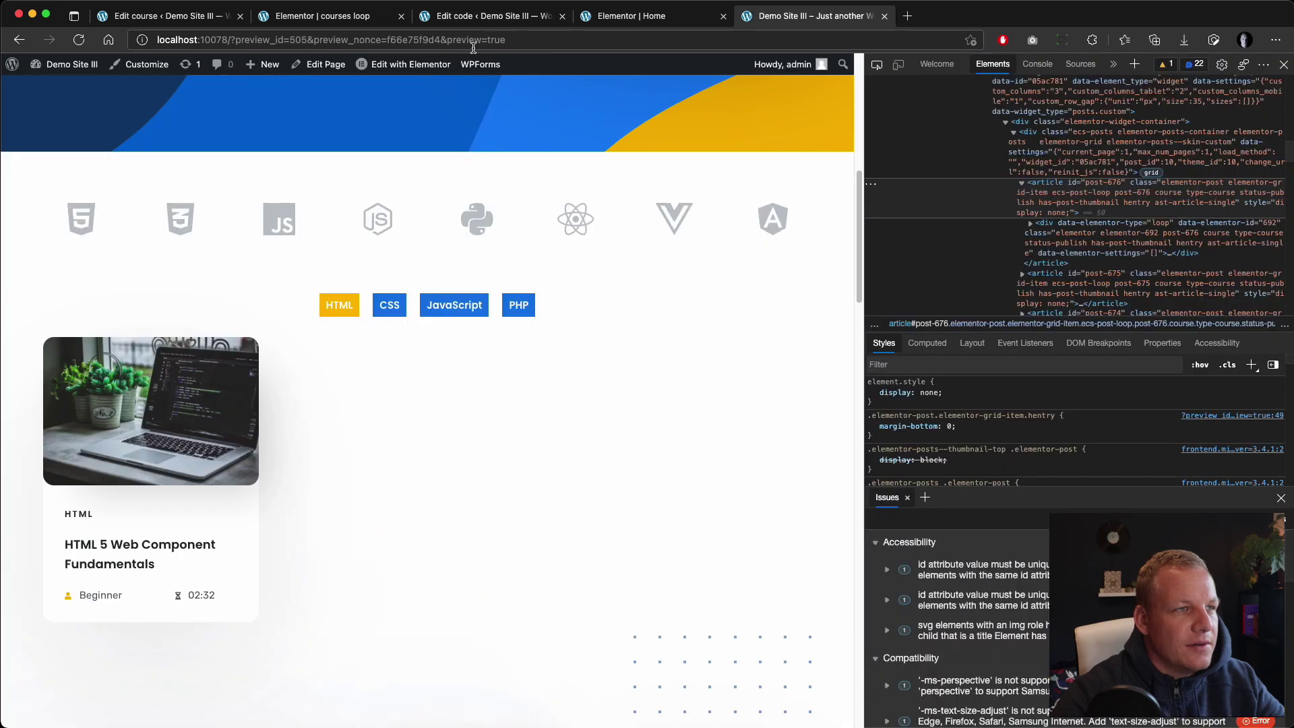
key("super+r")
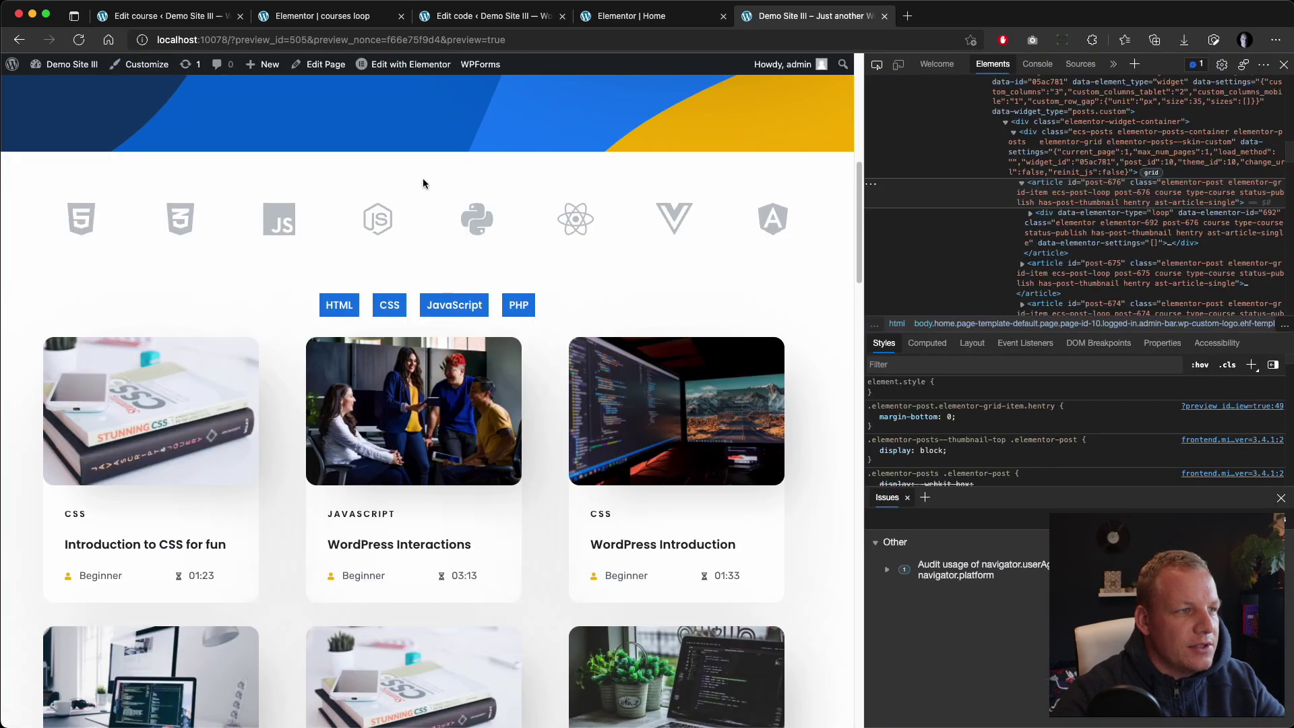
left_click(353, 299)
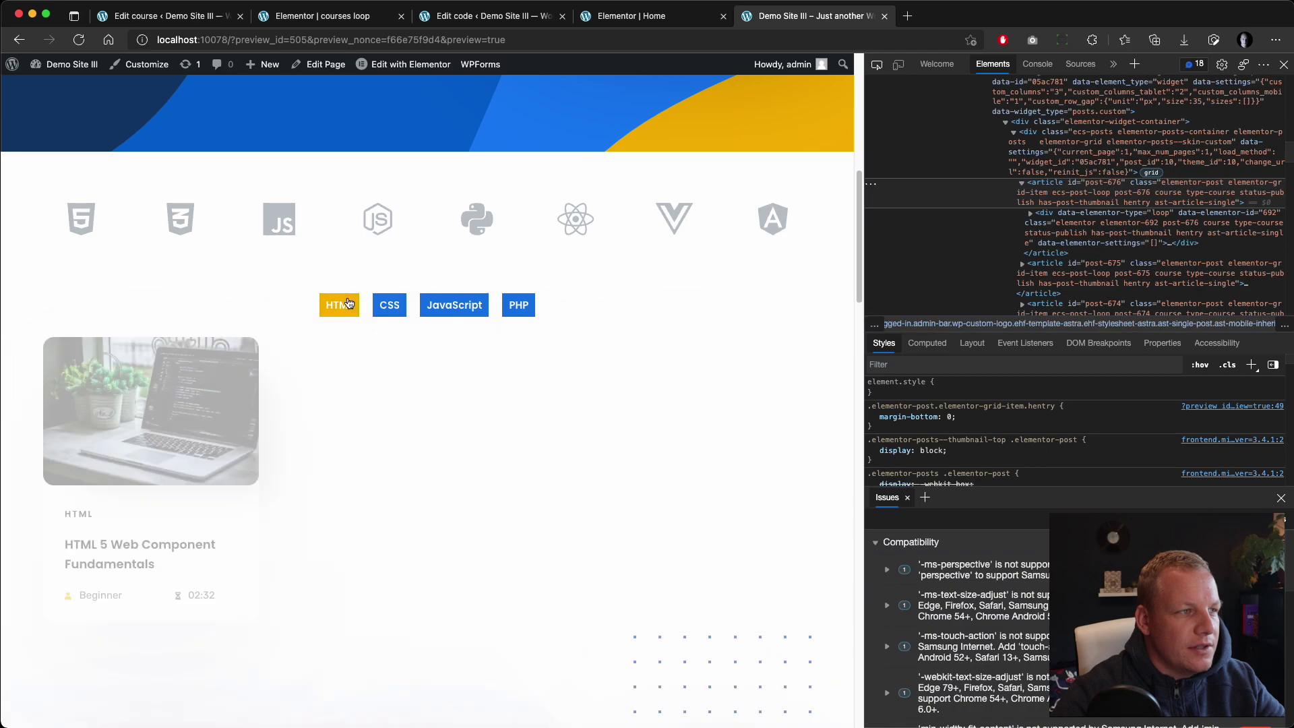
left_click(382, 305)
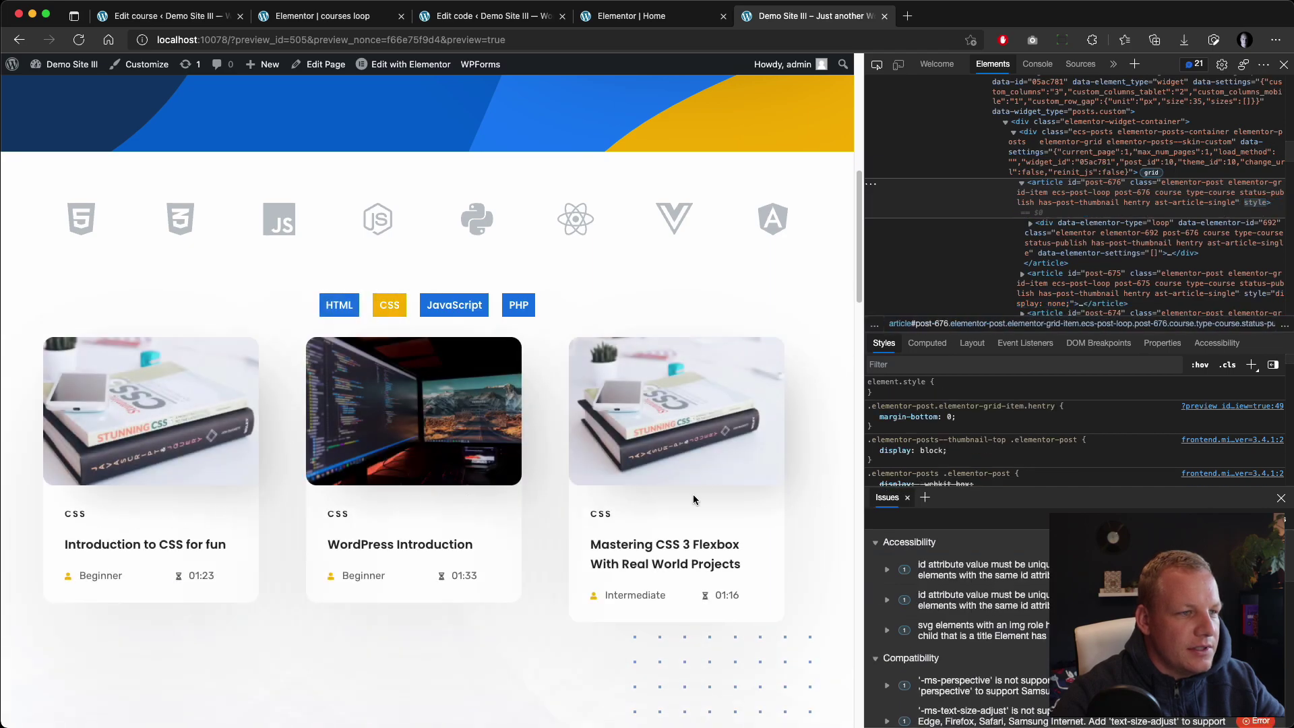
left_click(469, 313)
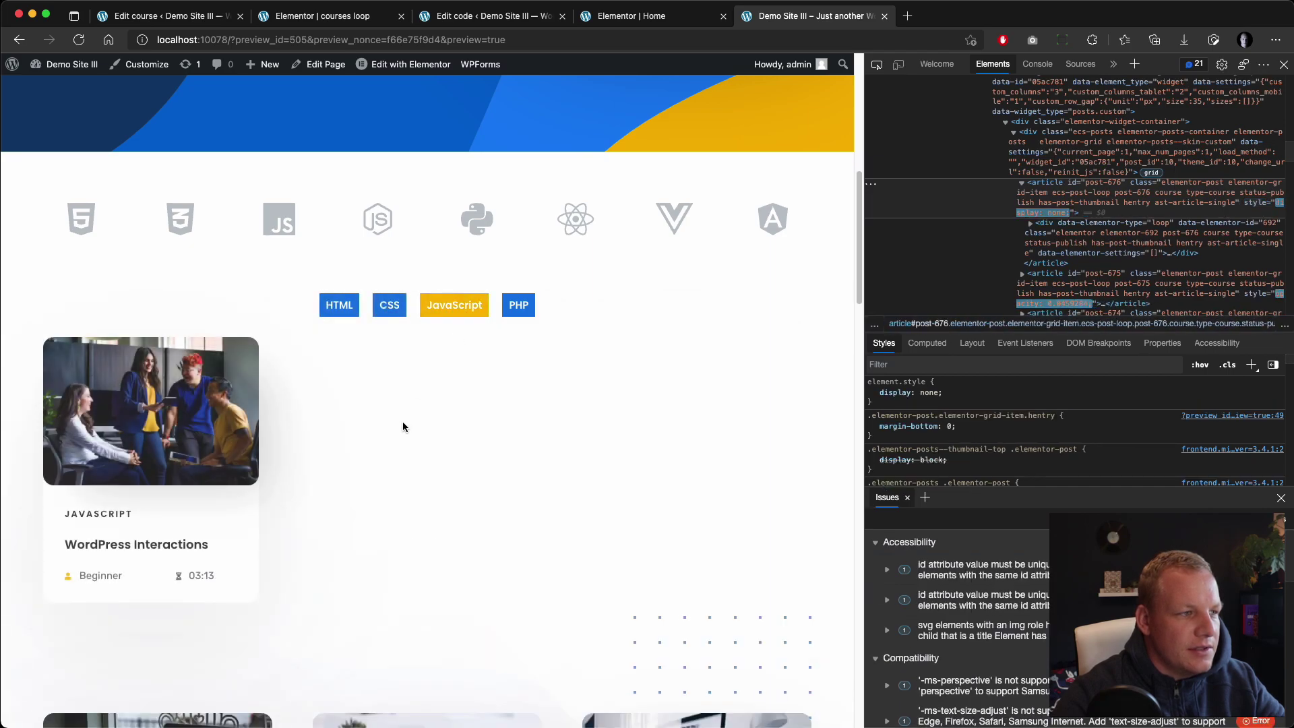
left_click(532, 308)
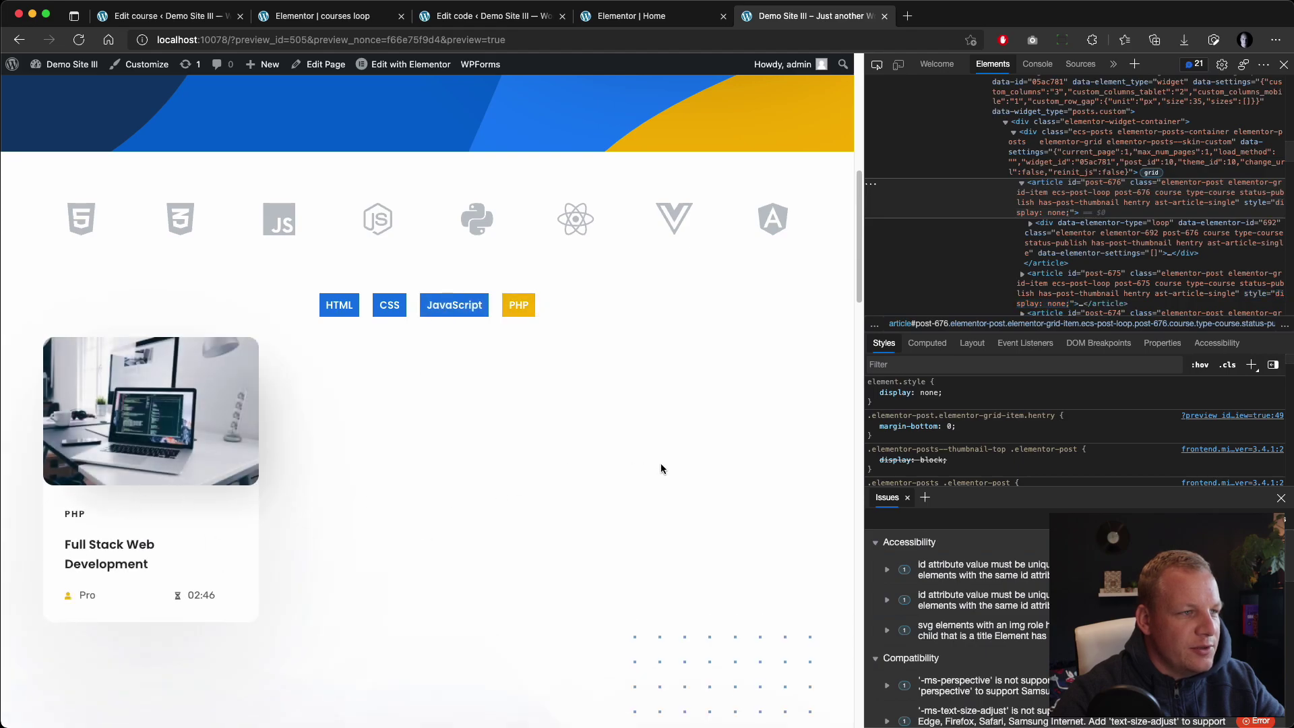
scroll(369, 231, "down", 3)
left_click(339, 154)
left_click(389, 154)
left_click(454, 154)
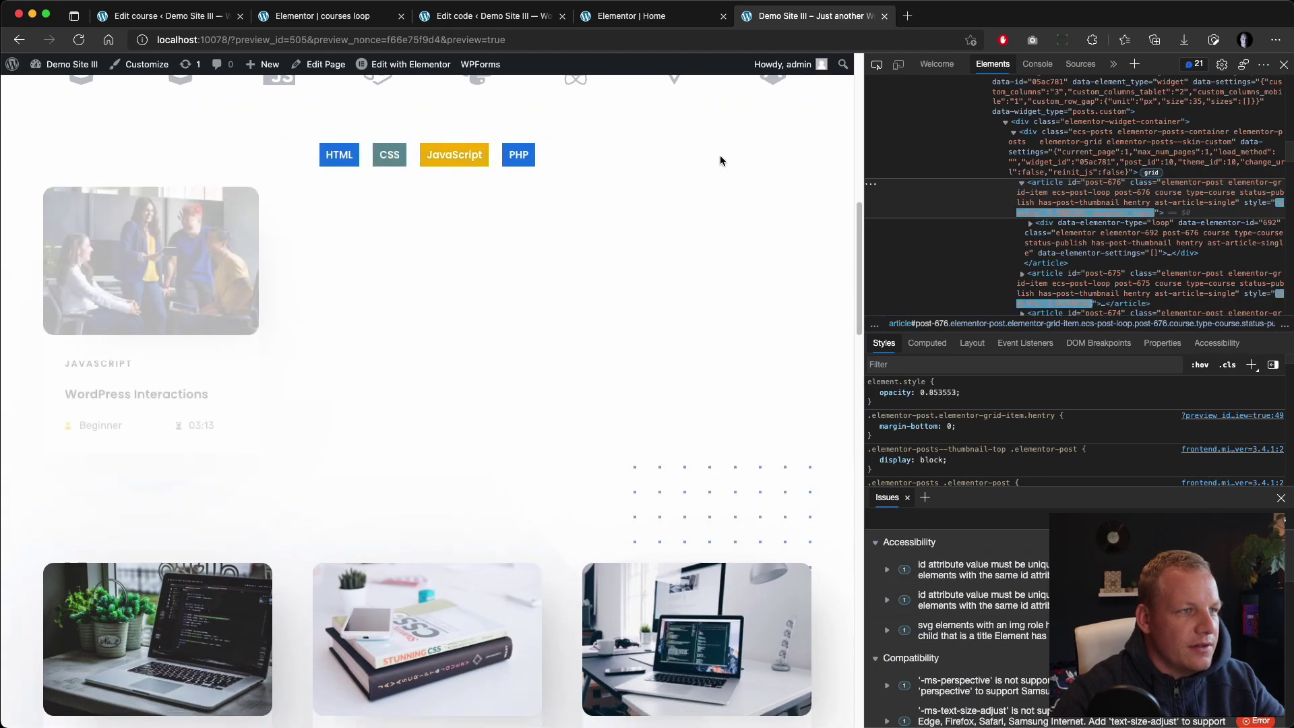
left_click(511, 159)
left_click(334, 162)
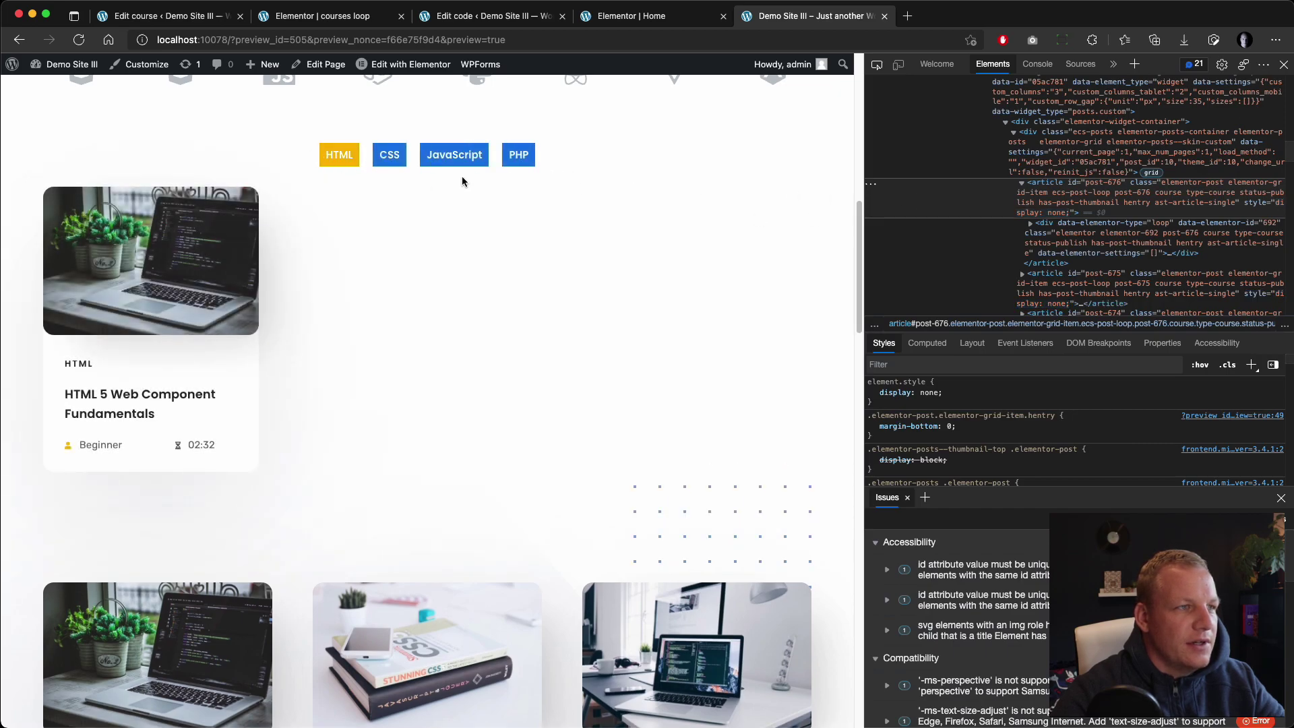
Duplicate the HTML category button in the Elementor editor of the Home page
left_click(645, 18)
right_click(761, 286)
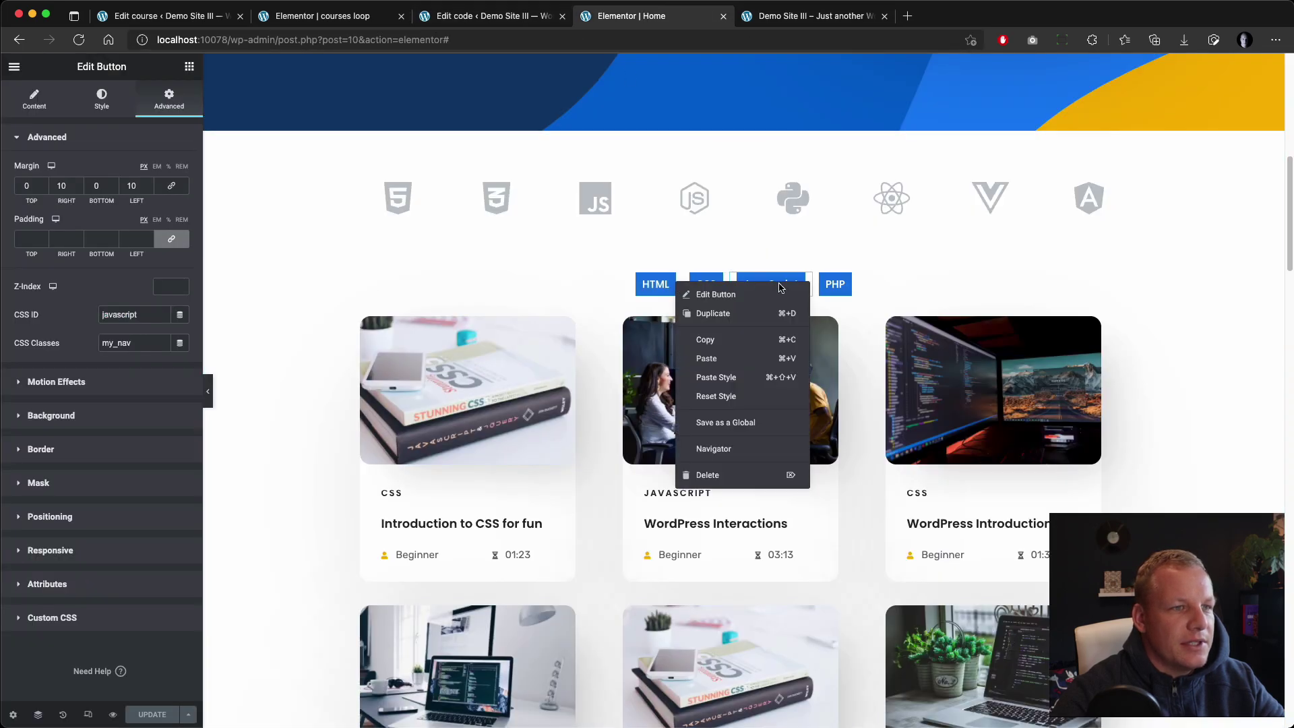
left_click(736, 314)
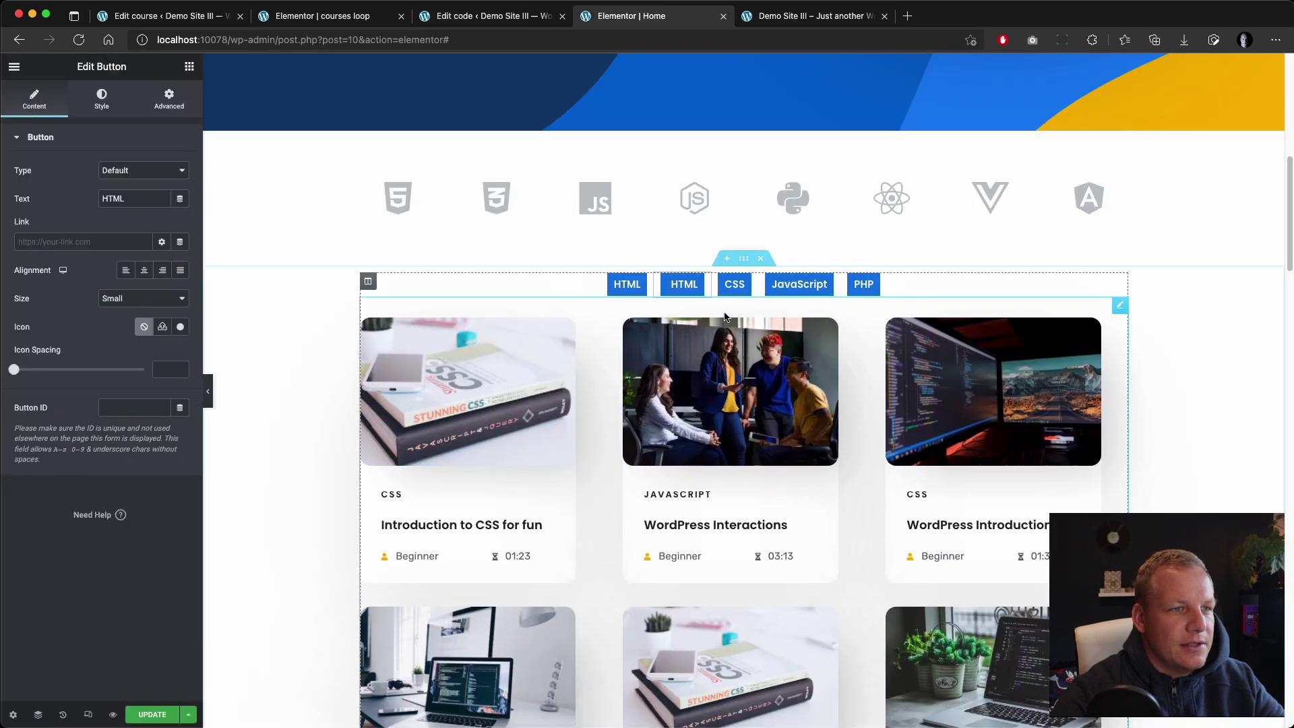
Set the first HTML button's CSS ID to all and add the class my_active after my_nav
left_click(644, 283)
left_click(168, 99)
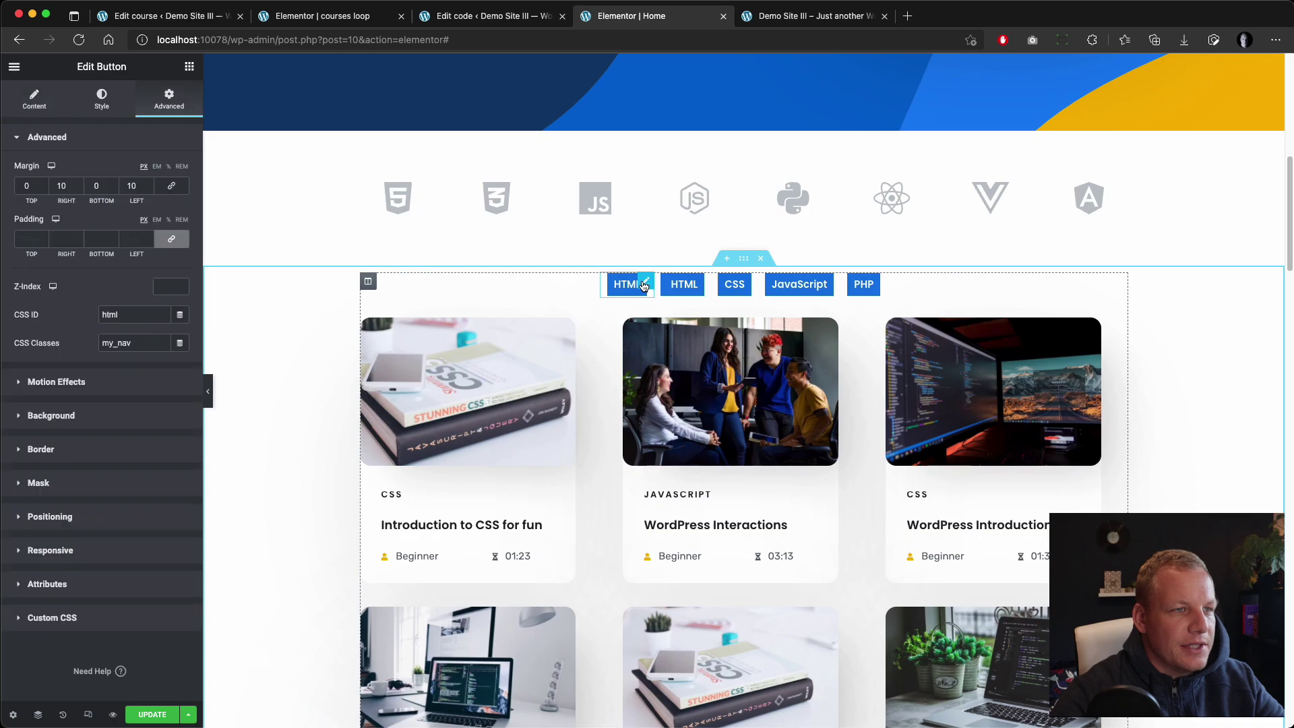
double_click(113, 314)
type("all")
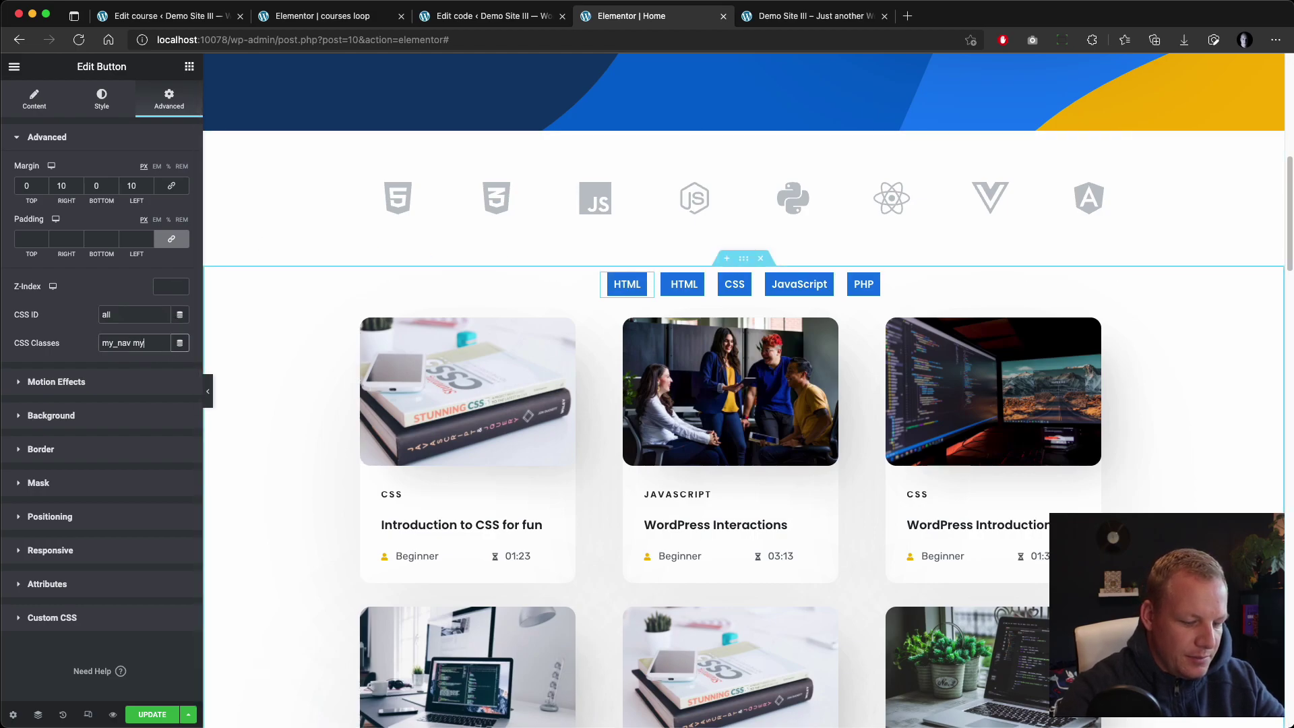
type("active")
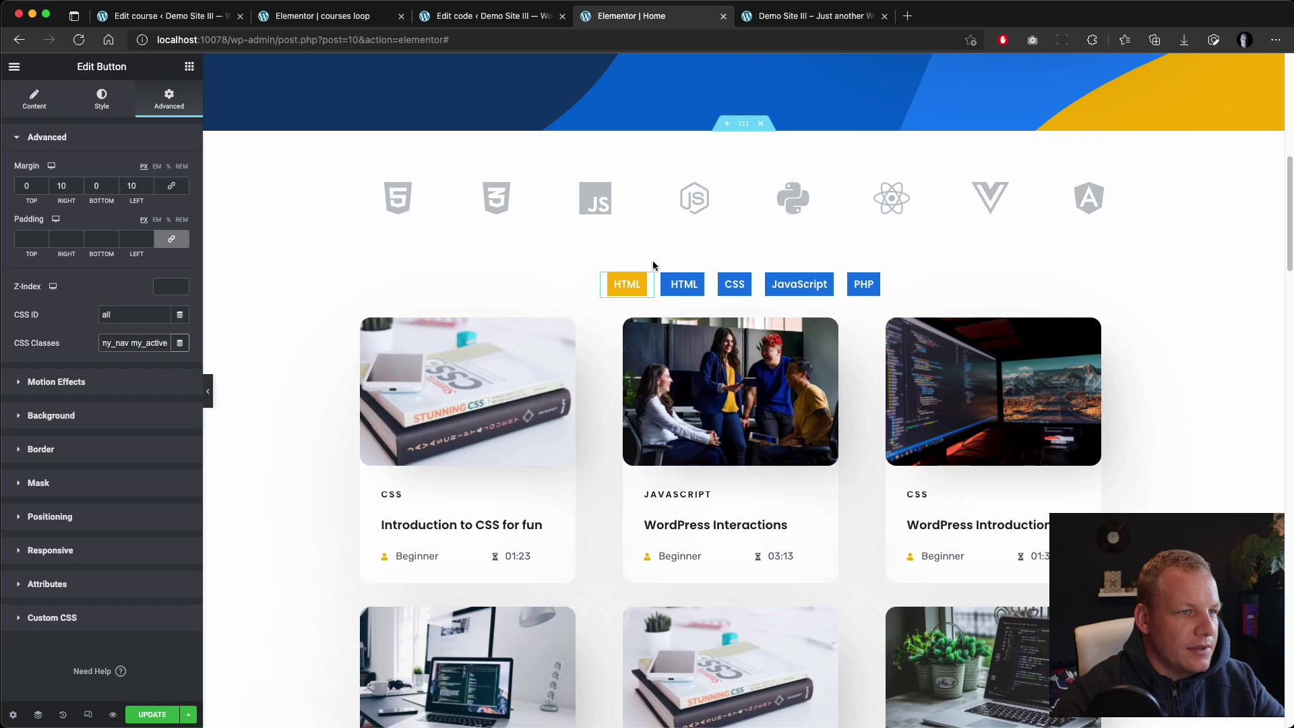
Change the first button's text to All and select its CSS ID
left_click(34, 98)
left_click_drag(103, 170, 116, 191)
double_click(116, 190)
type("all")
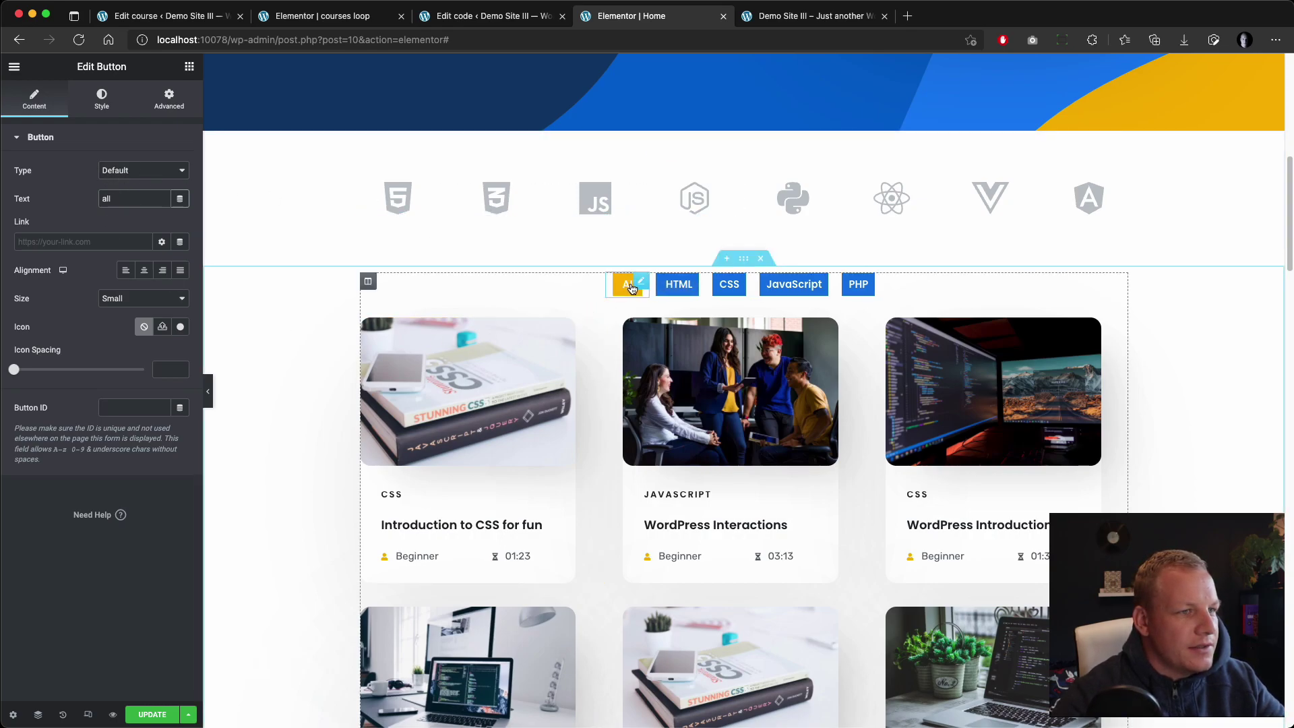
left_click(179, 108)
double_click(107, 314)
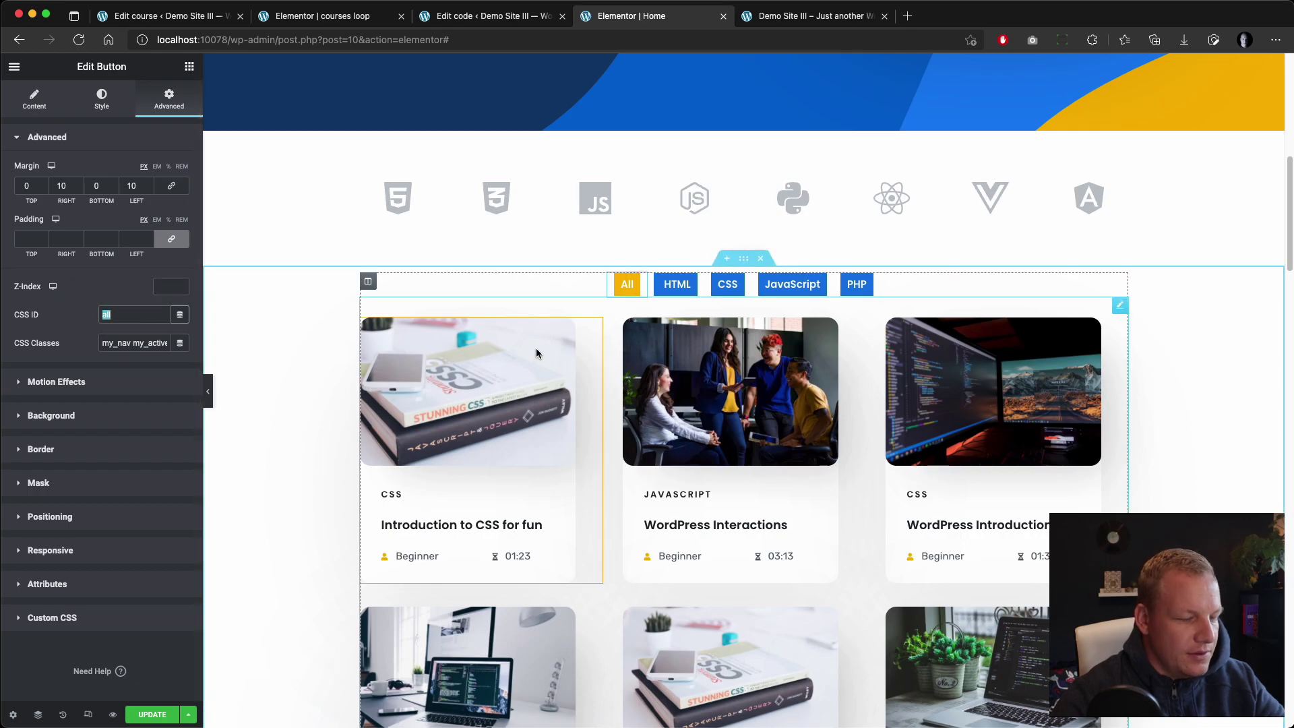
In the portfolio script, insert a copy of the #html click handler above the original, separated by a blank line
left_click(506, 20)
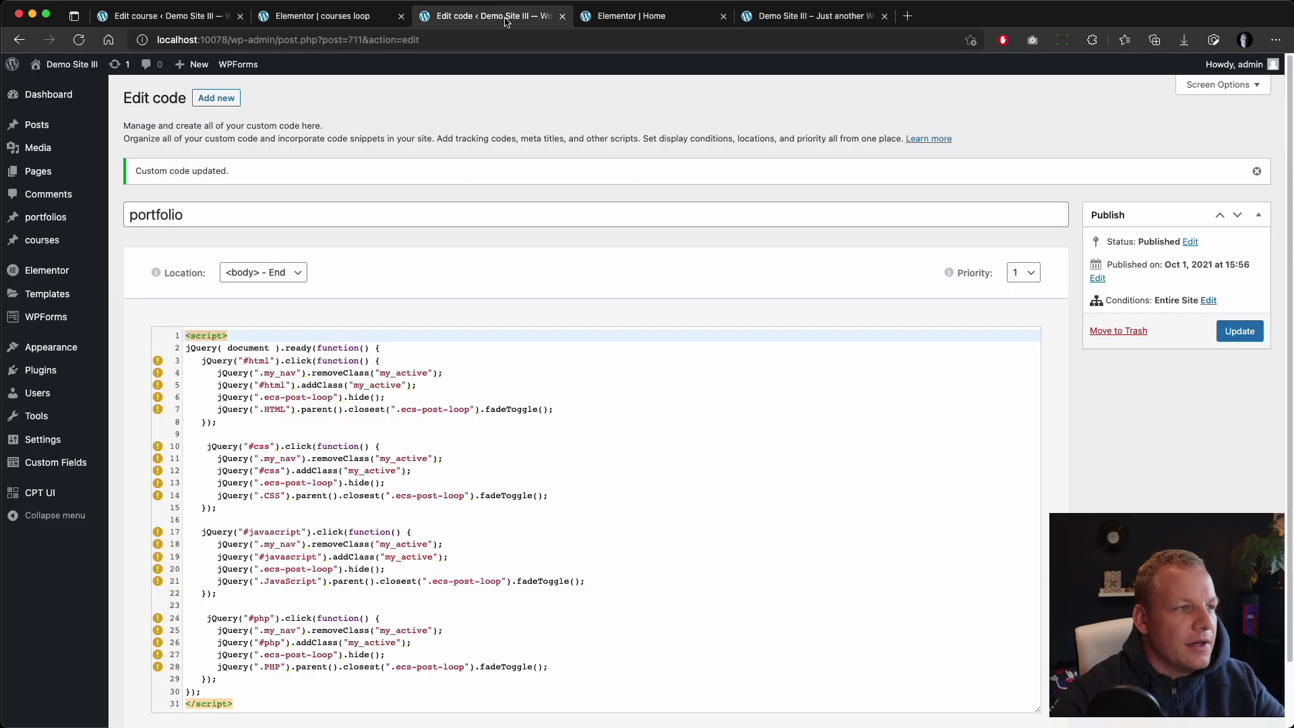
scroll(336, 469, "down", 2)
left_click_drag(222, 357, 130, 285)
key("super+c")
left_click_drag(270, 352, 142, 295)
left_click(391, 276)
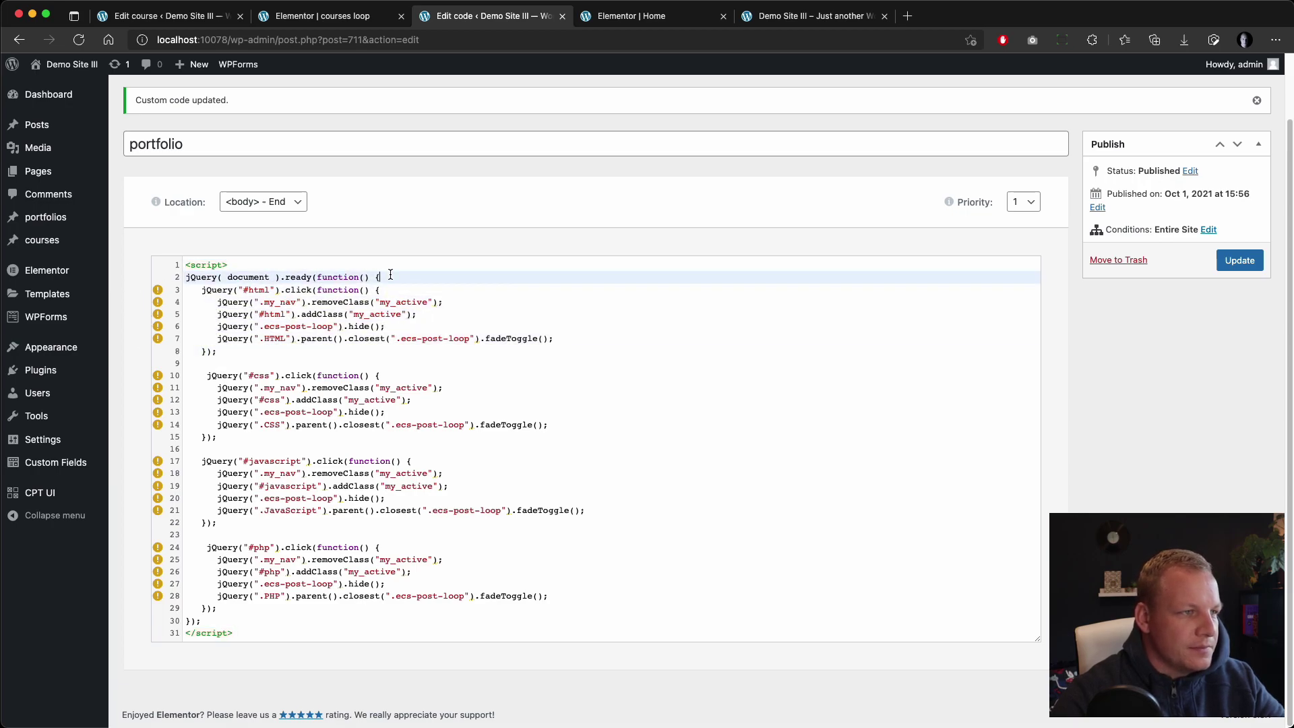
key("Return")
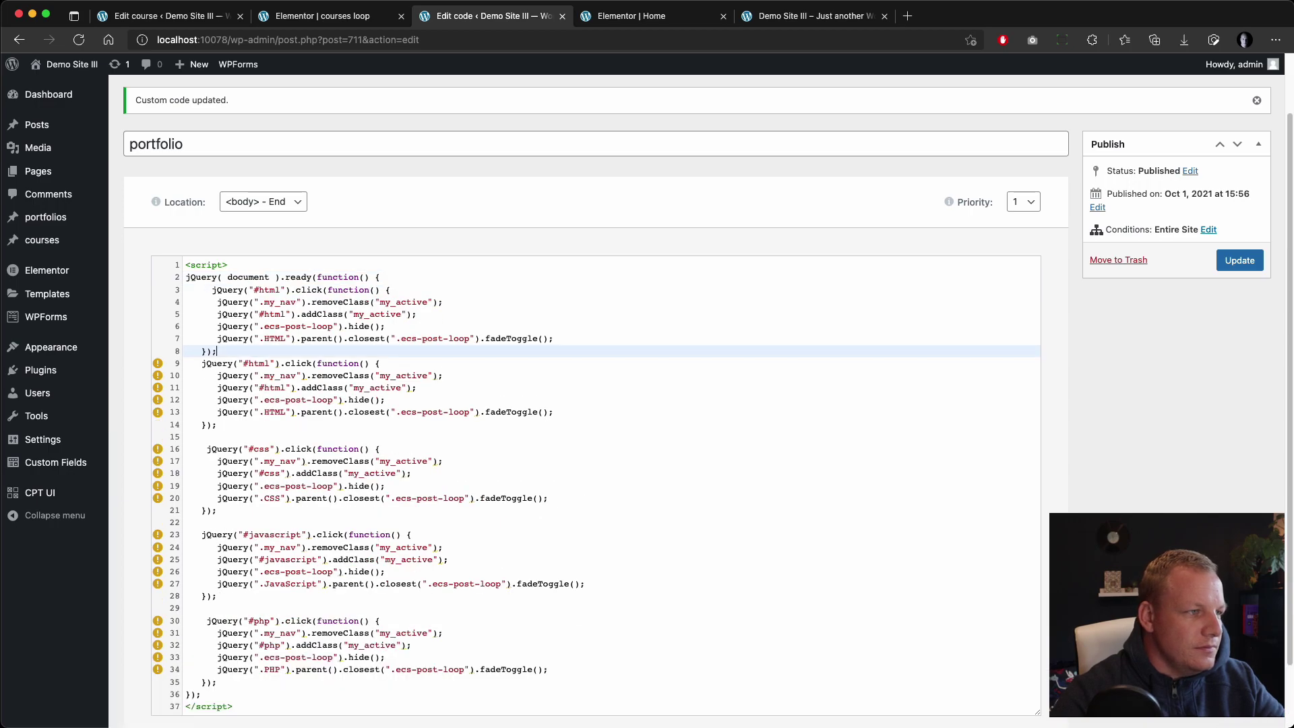
key("Return")
Add a blank line above the first handler and change its click selector to #all
left_click(210, 289)
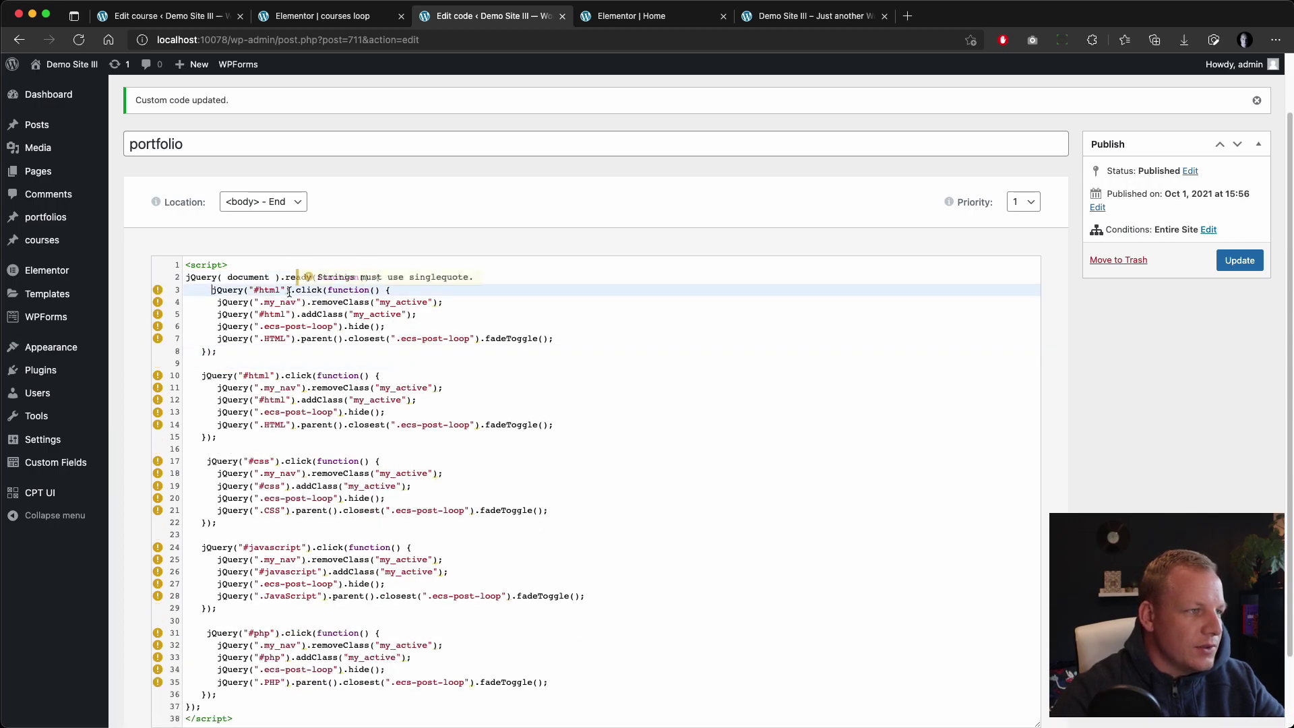
key("Return")
double_click(253, 300)
type("all")
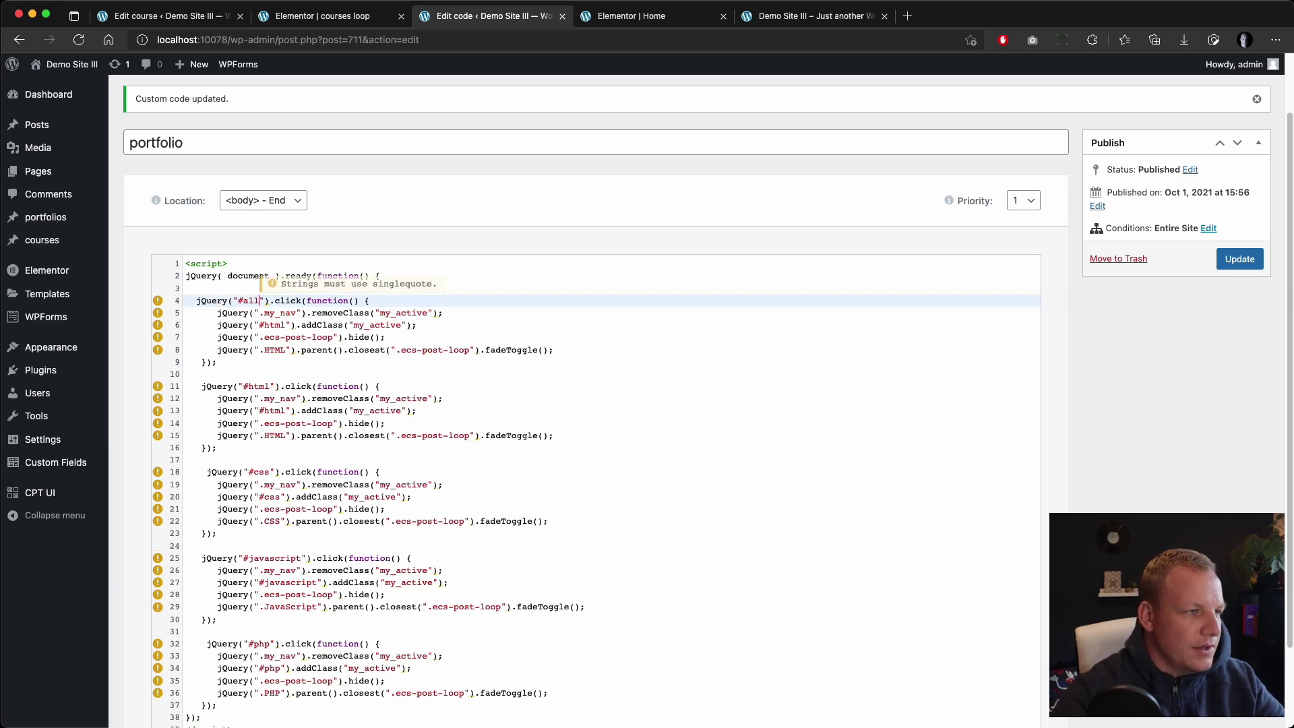
In the #all click handler, change the addClass selector to #all and check it against the All button's CSS ID
double_click(277, 312)
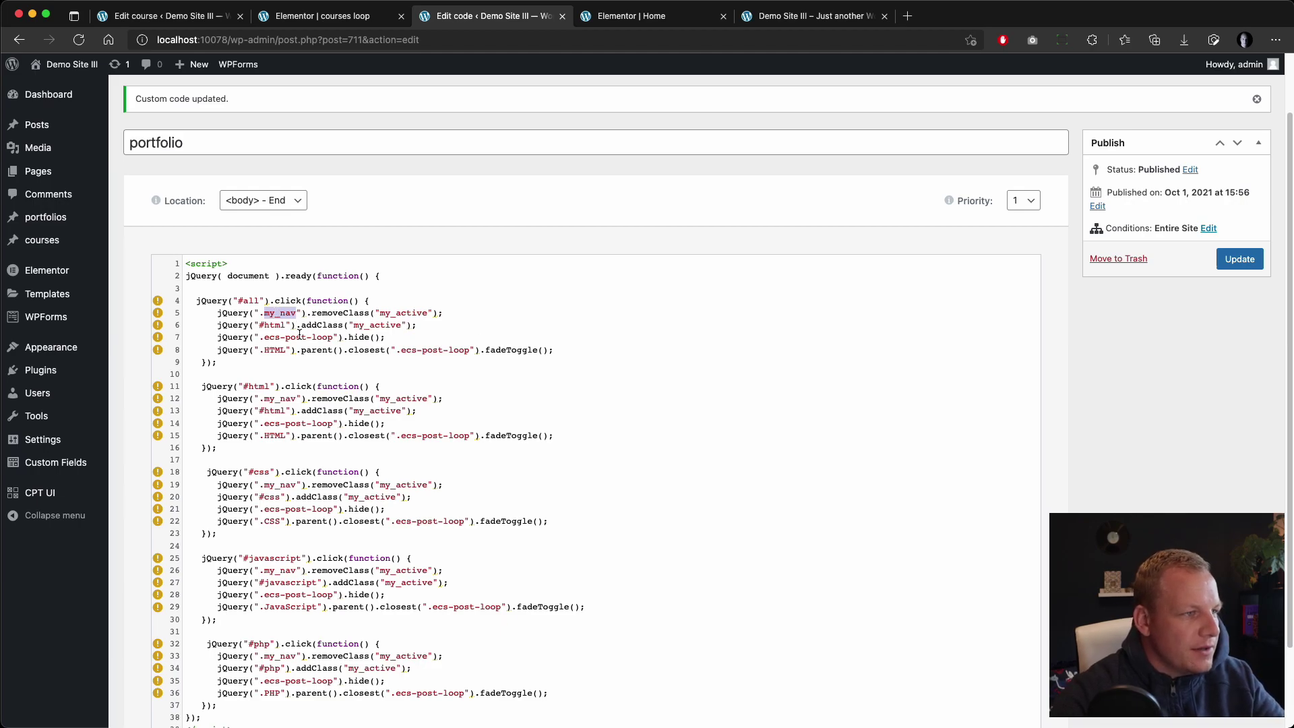
double_click(274, 326)
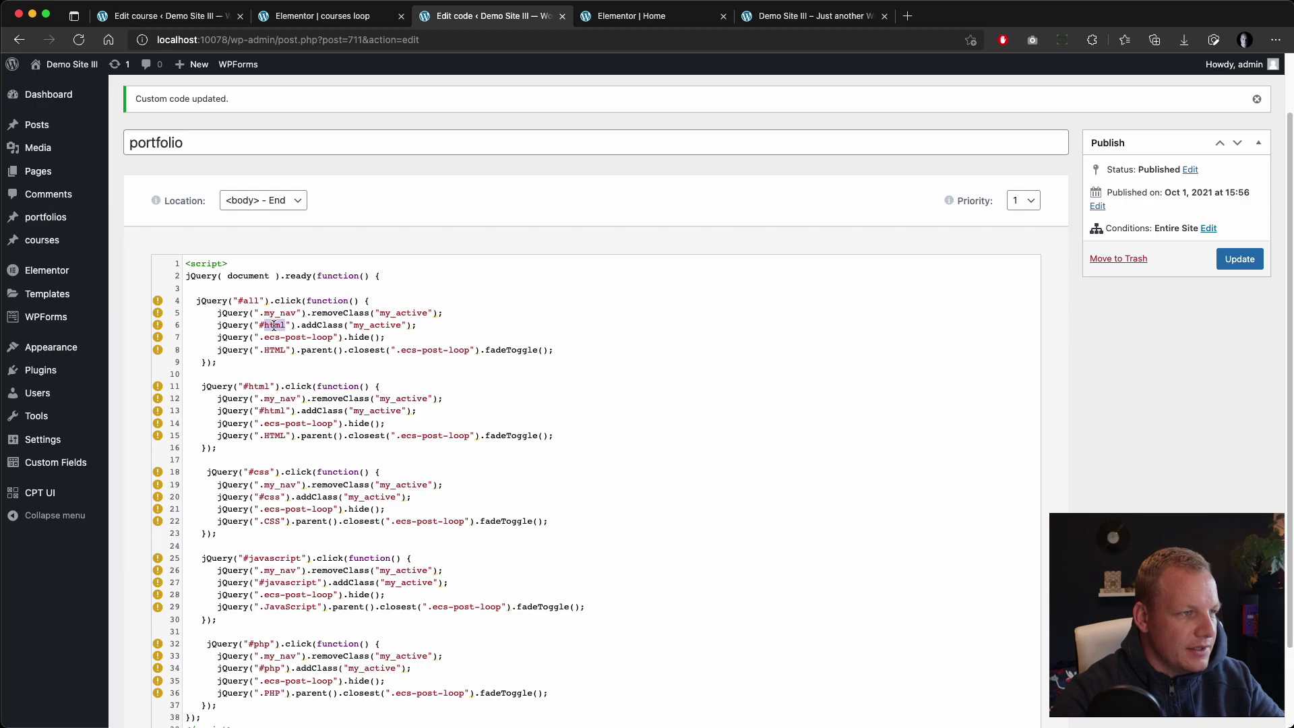
key("super+v")
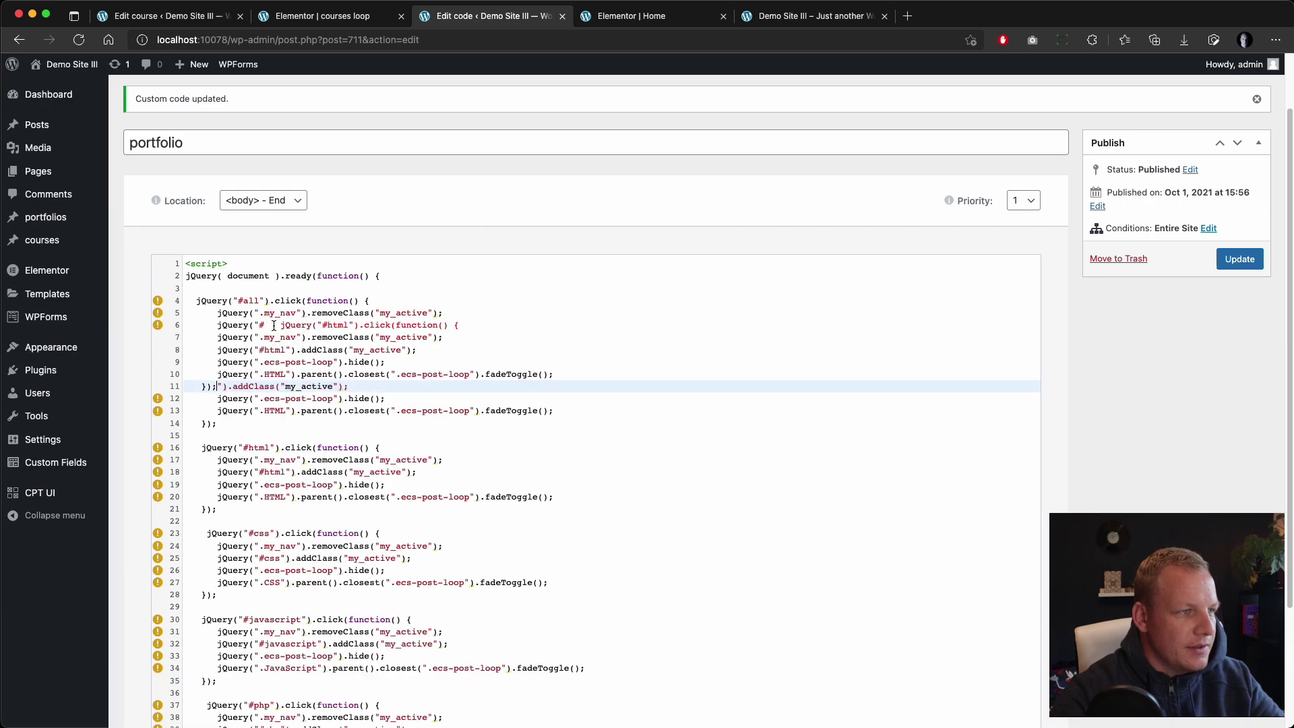
key("super+z")
type("all\").addClass(\"my_active\");")
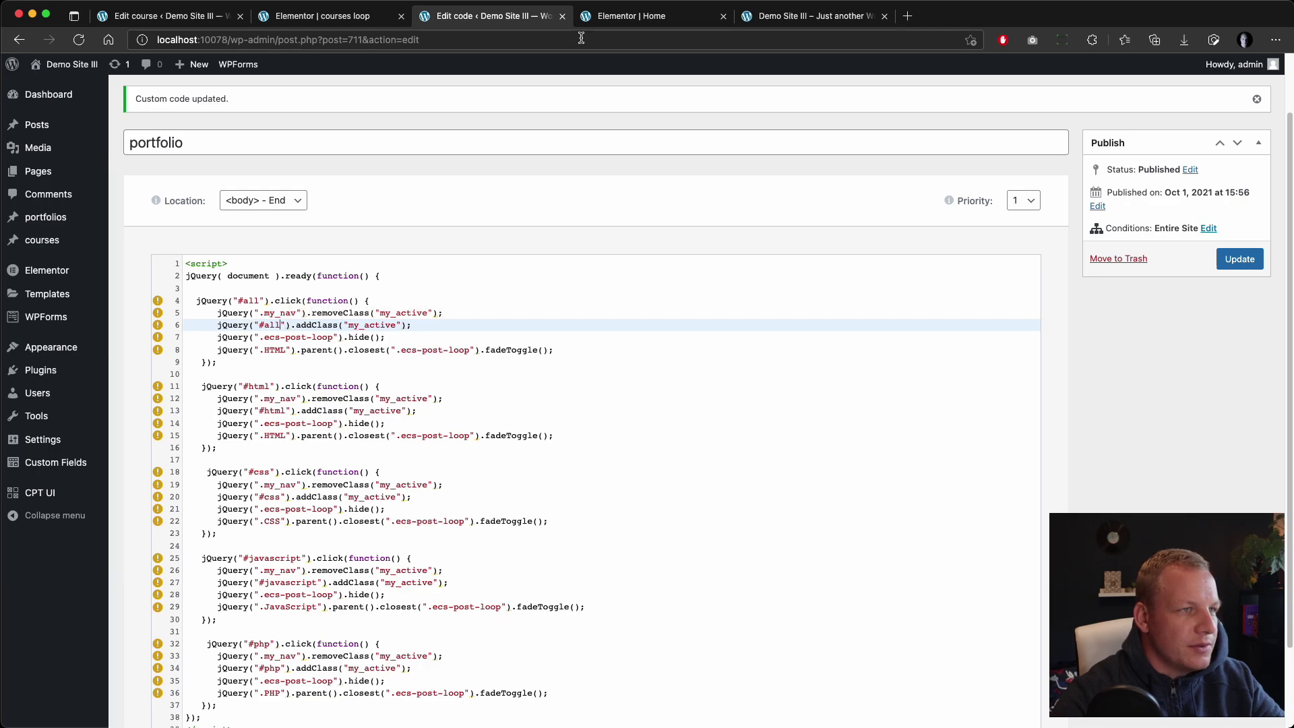
left_click(653, 27)
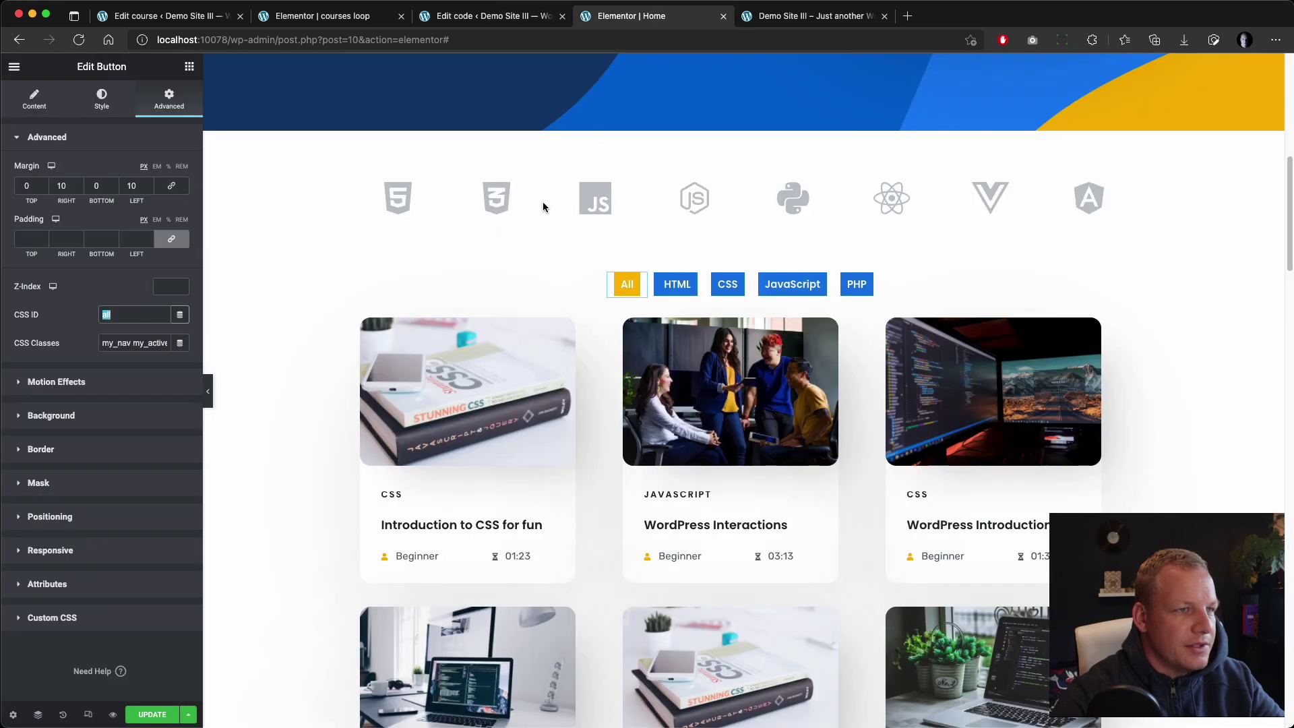
left_click(516, 19)
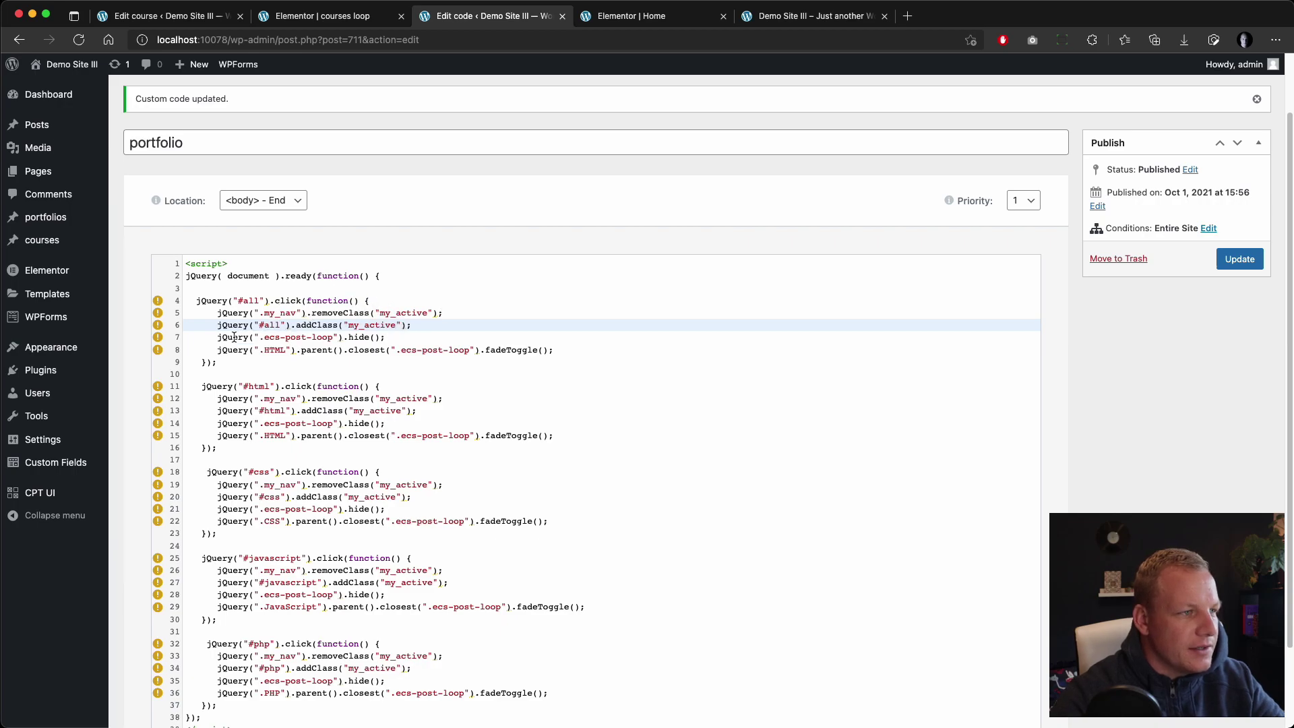
Shorten the #all handler's fade line to jQuery(".ecs-post-loop").fadeToggle(); and update the portfolio code
double_click(359, 337)
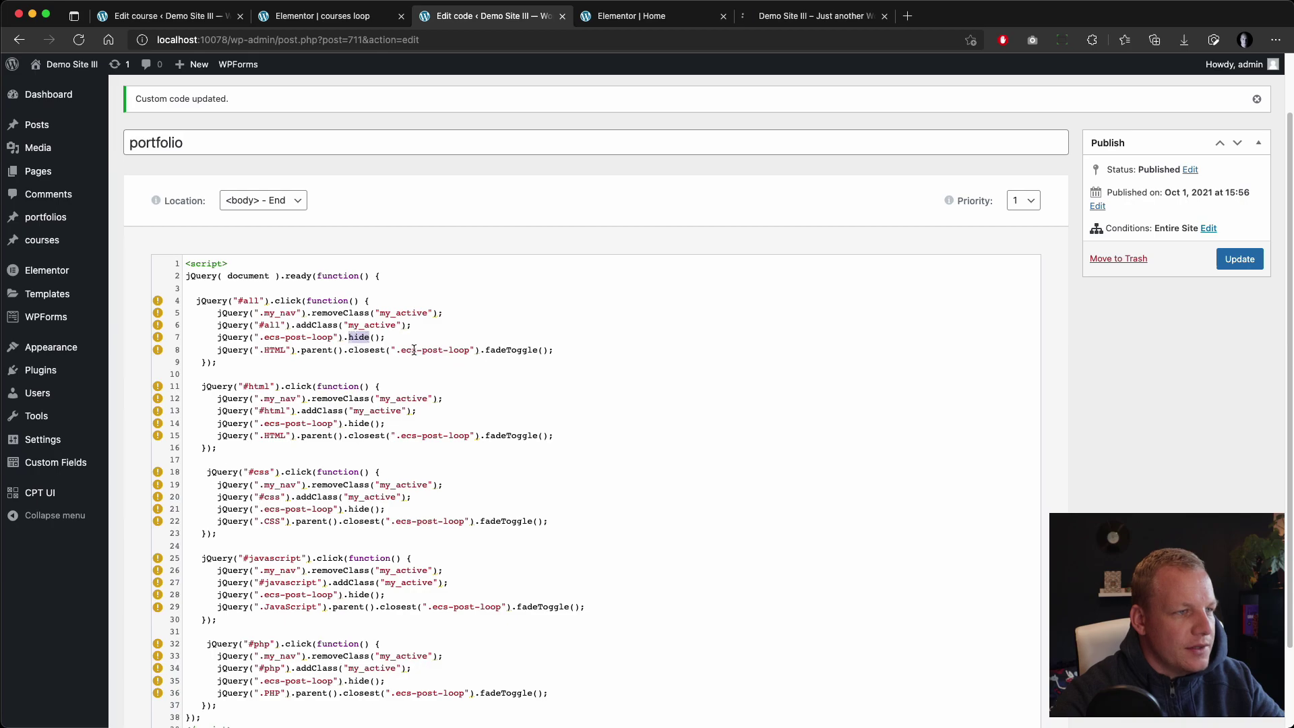
left_click_drag(390, 350, 247, 352)
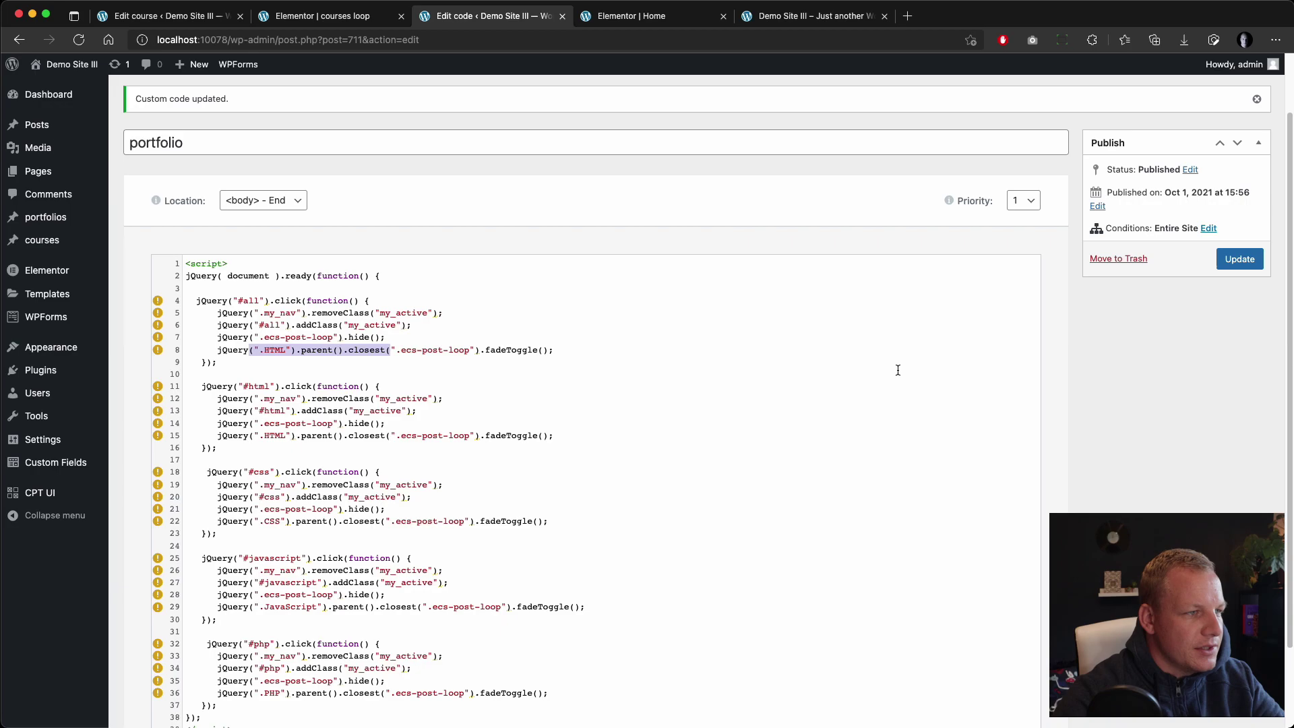
key("BackSpace")
key("Delete")
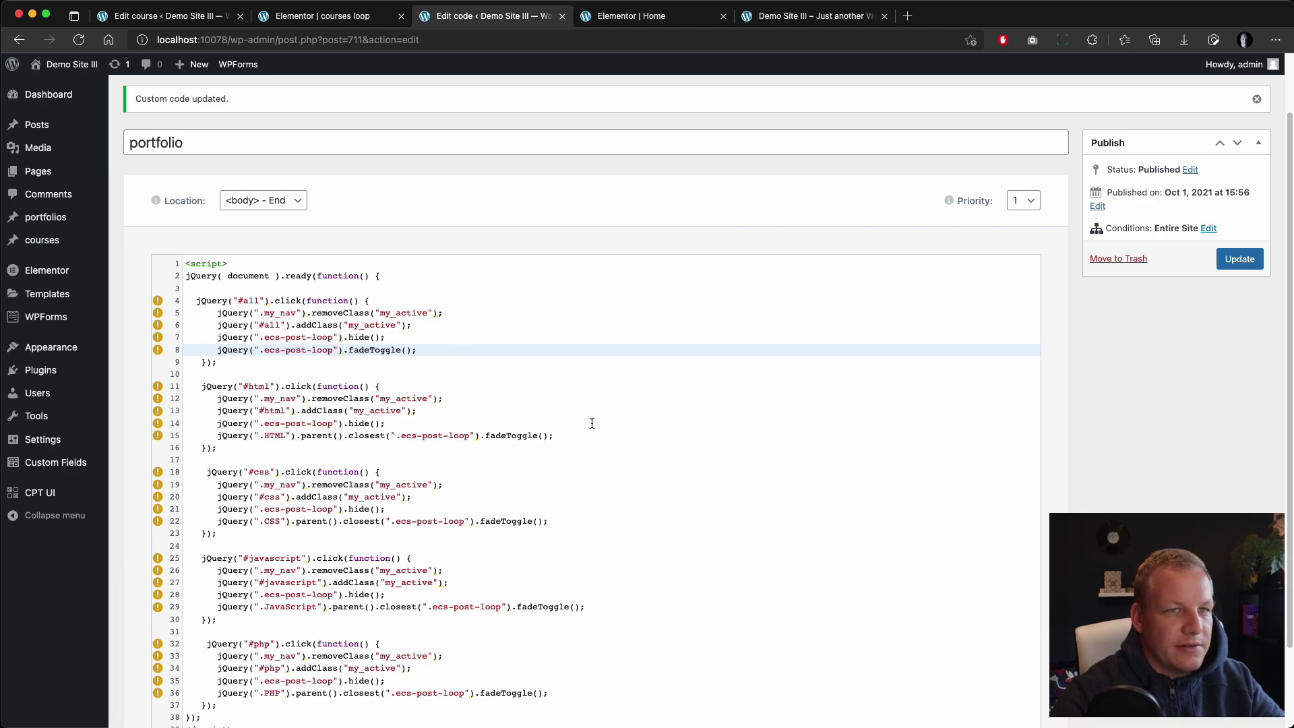
left_click(1241, 264)
Reload the home page preview and inspect the filter buttons and the course grid
key("super+9")
key("super+r")
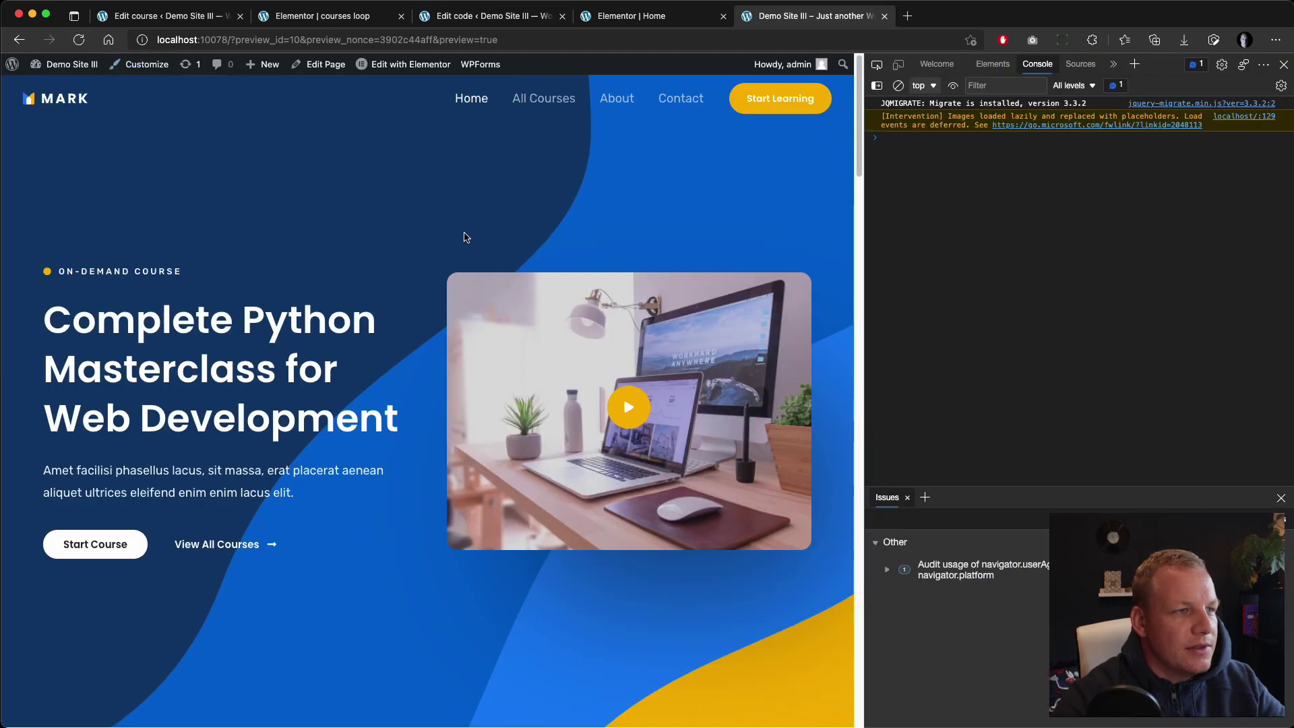
scroll(464, 237, "down", 10)
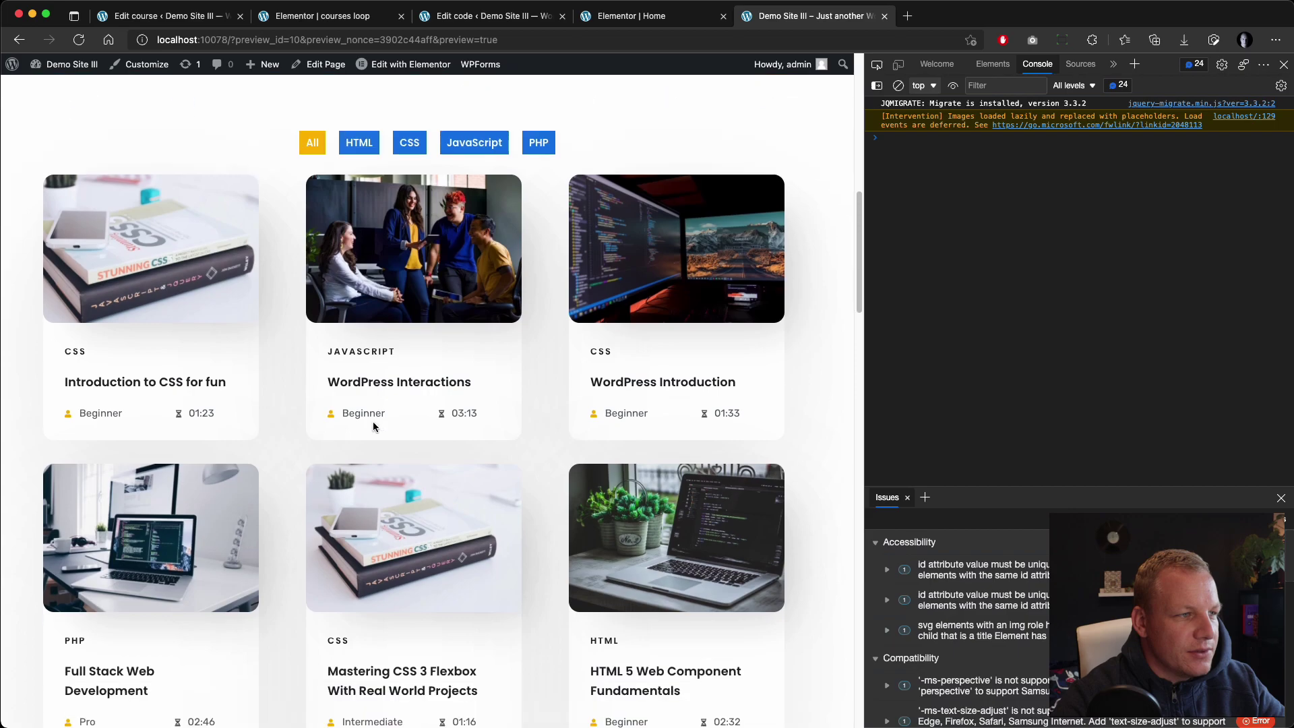
scroll(372, 422, "down", 5)
scroll(371, 422, "up", 6)
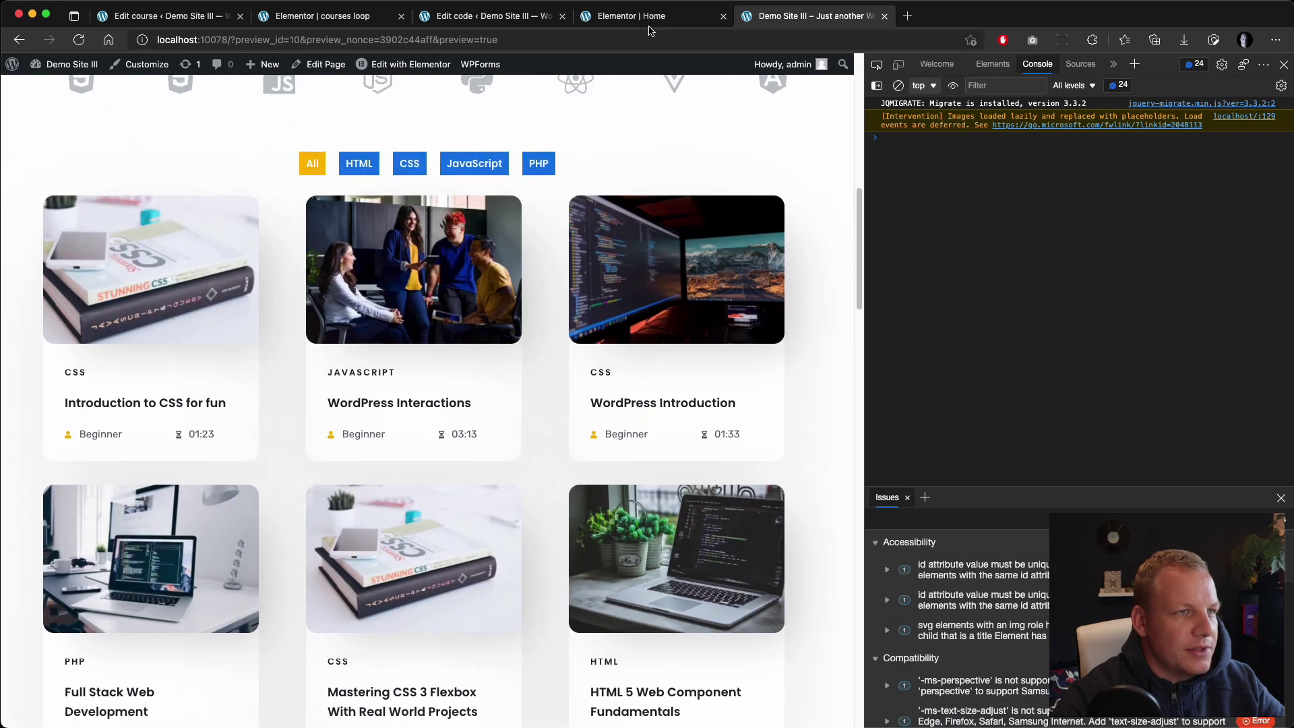
On the Home page, delete the static Front End course cards section below the posts grid and update the page
left_click(649, 17)
scroll(633, 487, "down", 10)
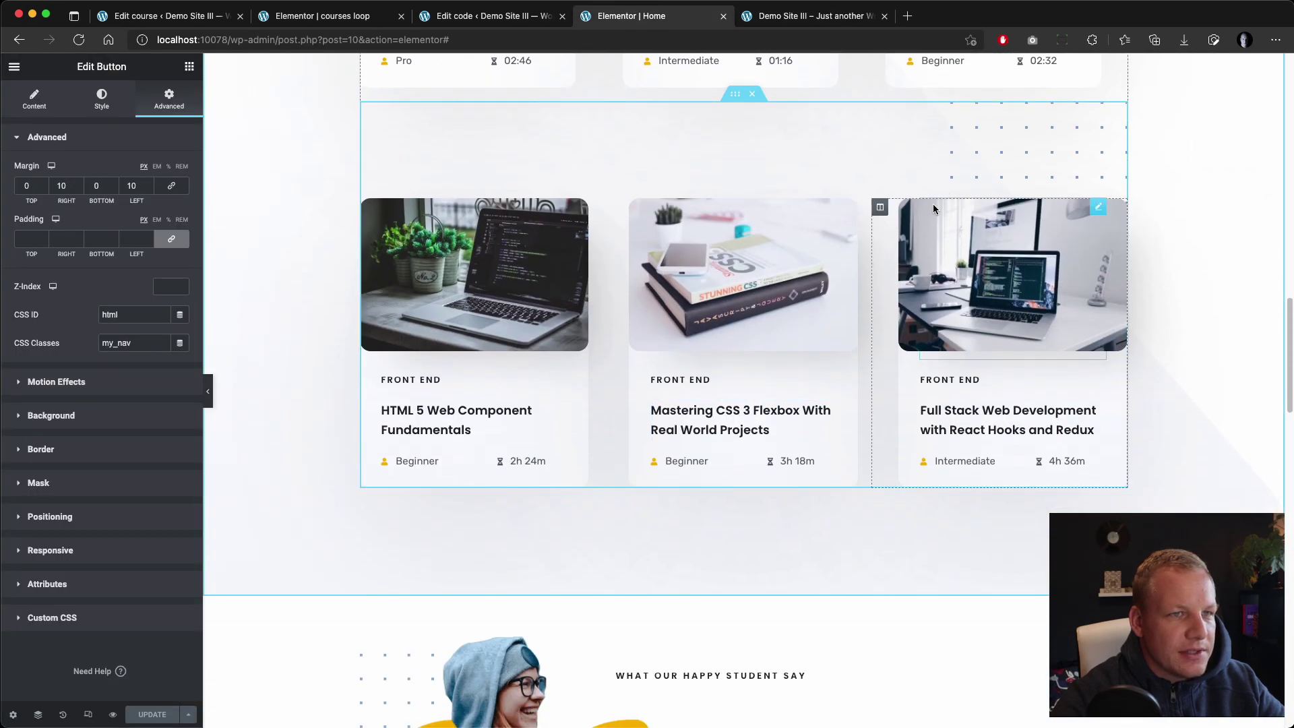
left_click(752, 94)
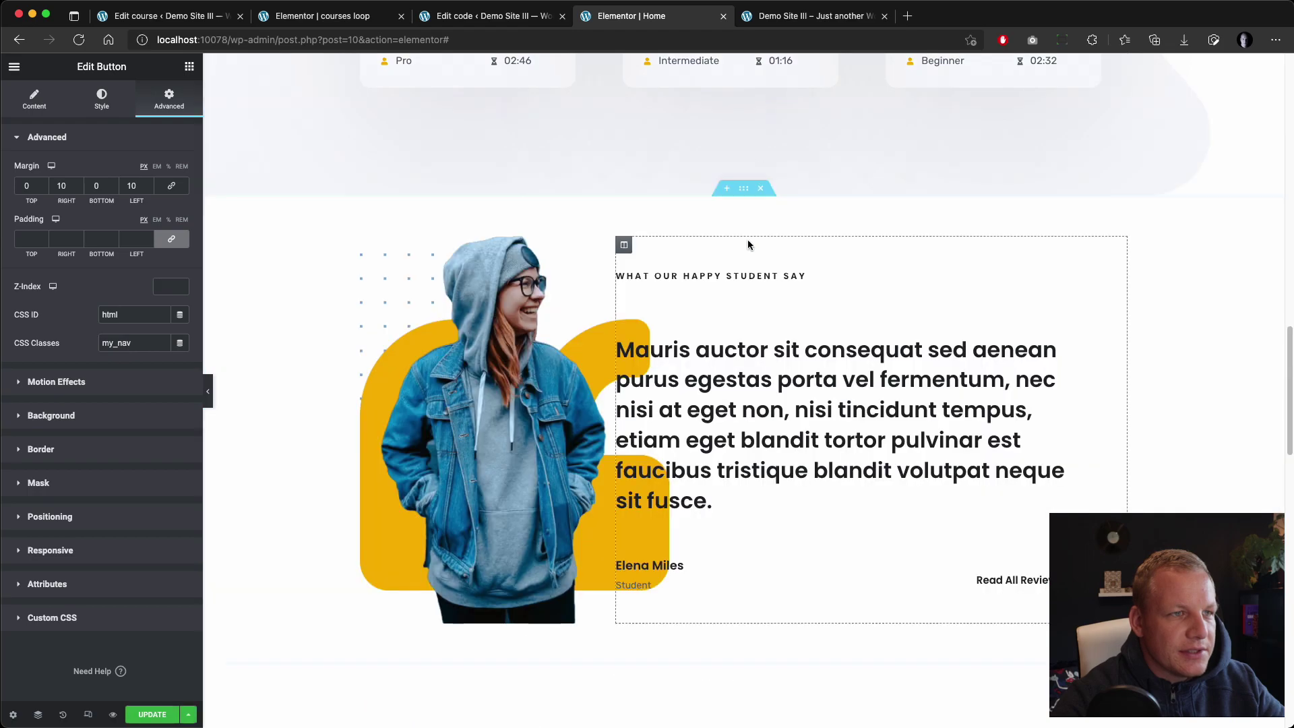
key("super+z")
left_click(144, 713)
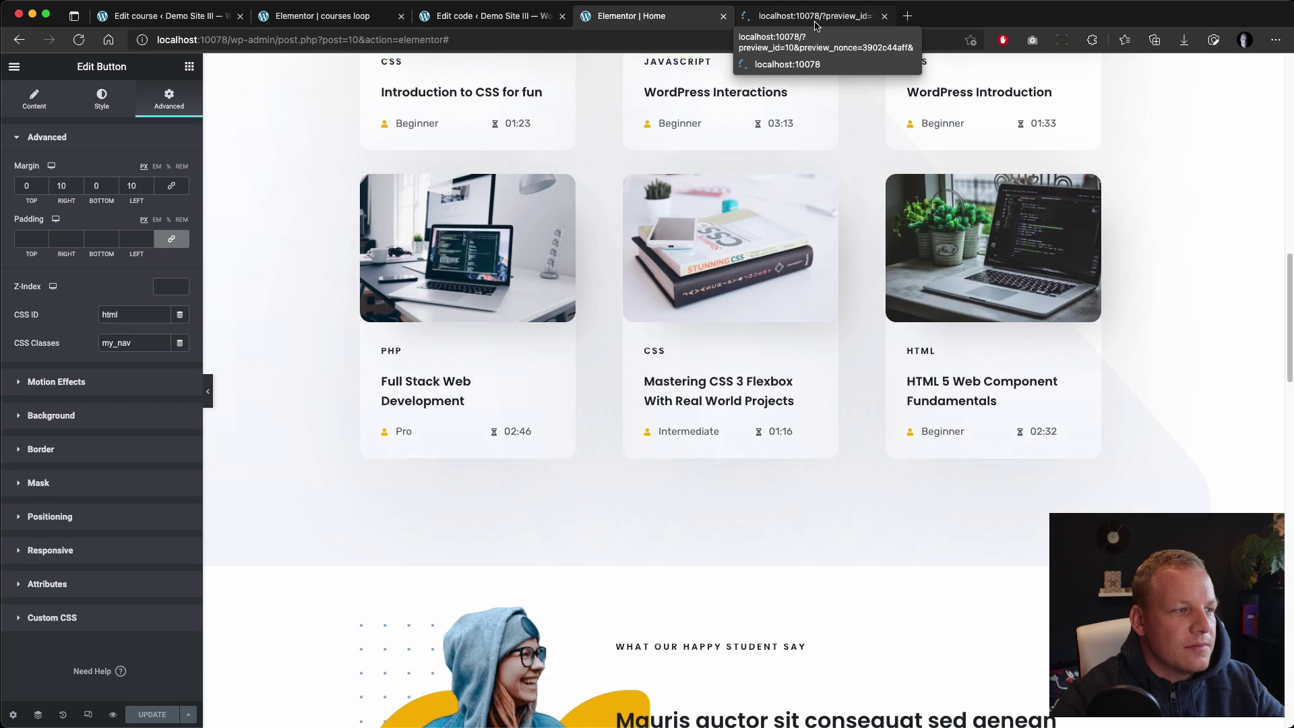
In the home page preview, test the course filters in the order HTML, CSS, JavaScript, PHP and All
left_click(815, 24)
scroll(342, 362, "down", 10)
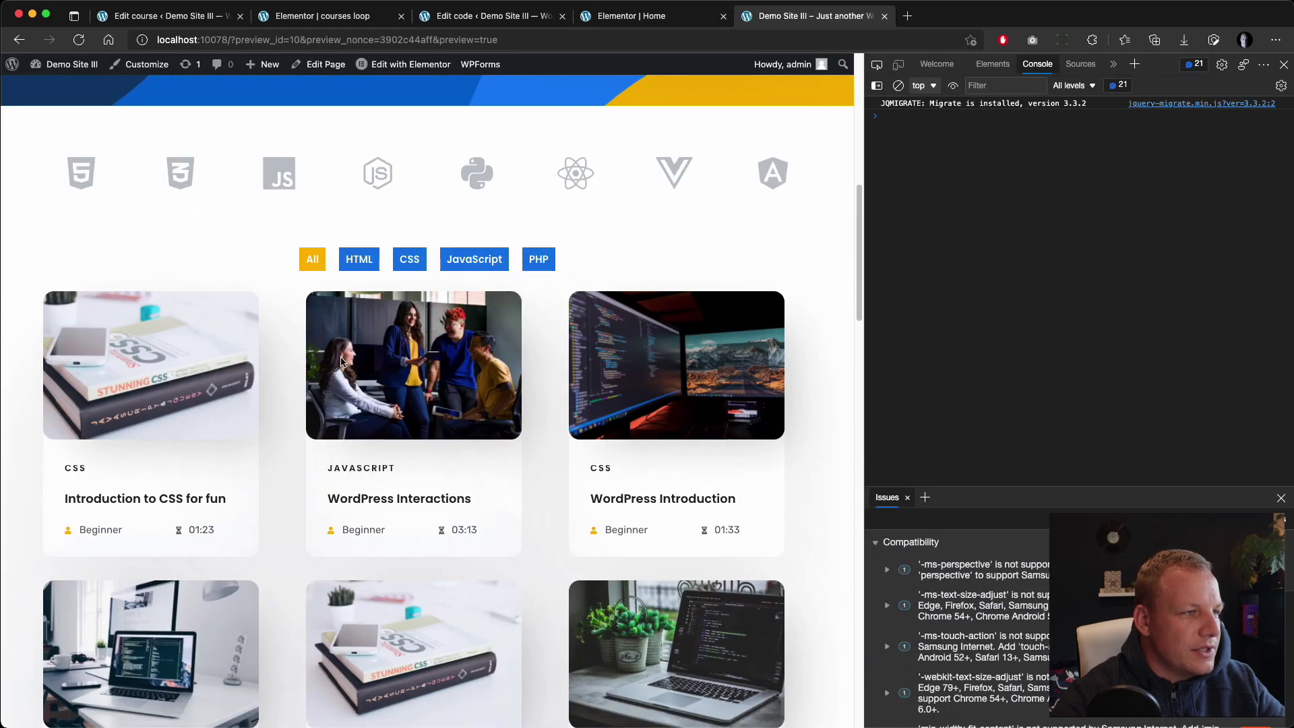
scroll(342, 362, "down", 7)
scroll(323, 312, "up", 5)
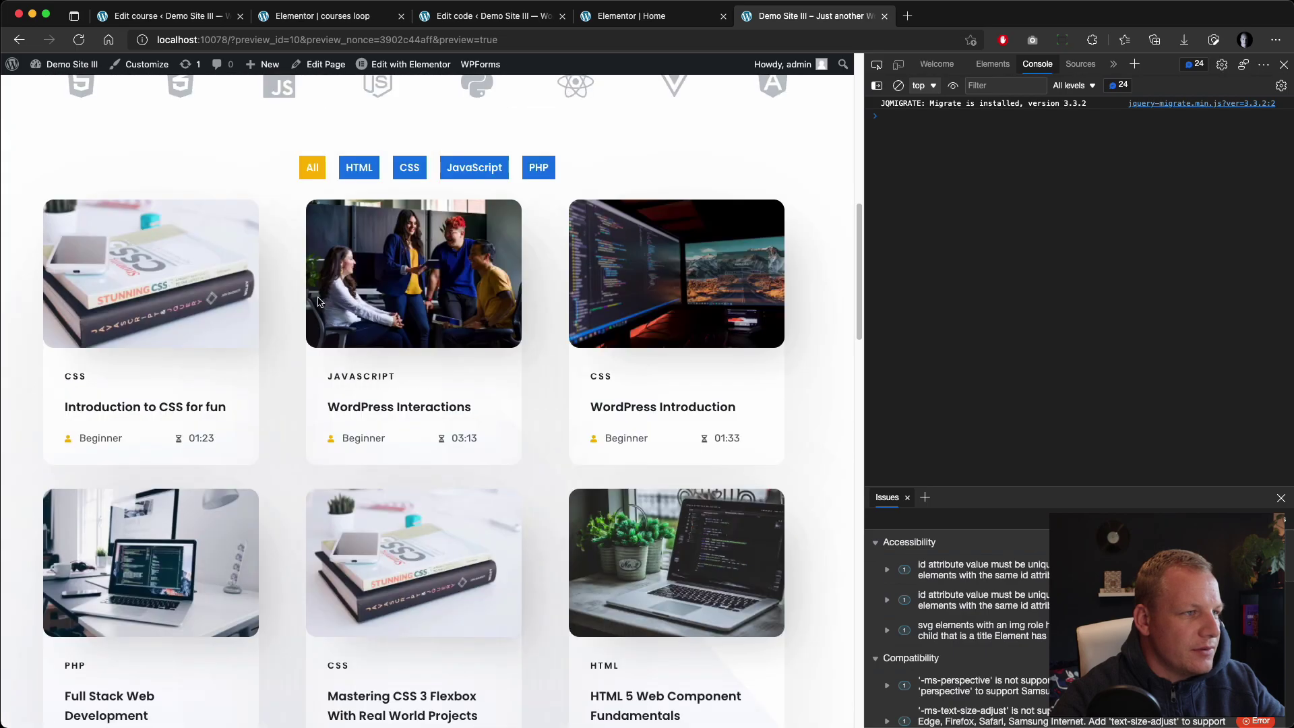
left_click(360, 174)
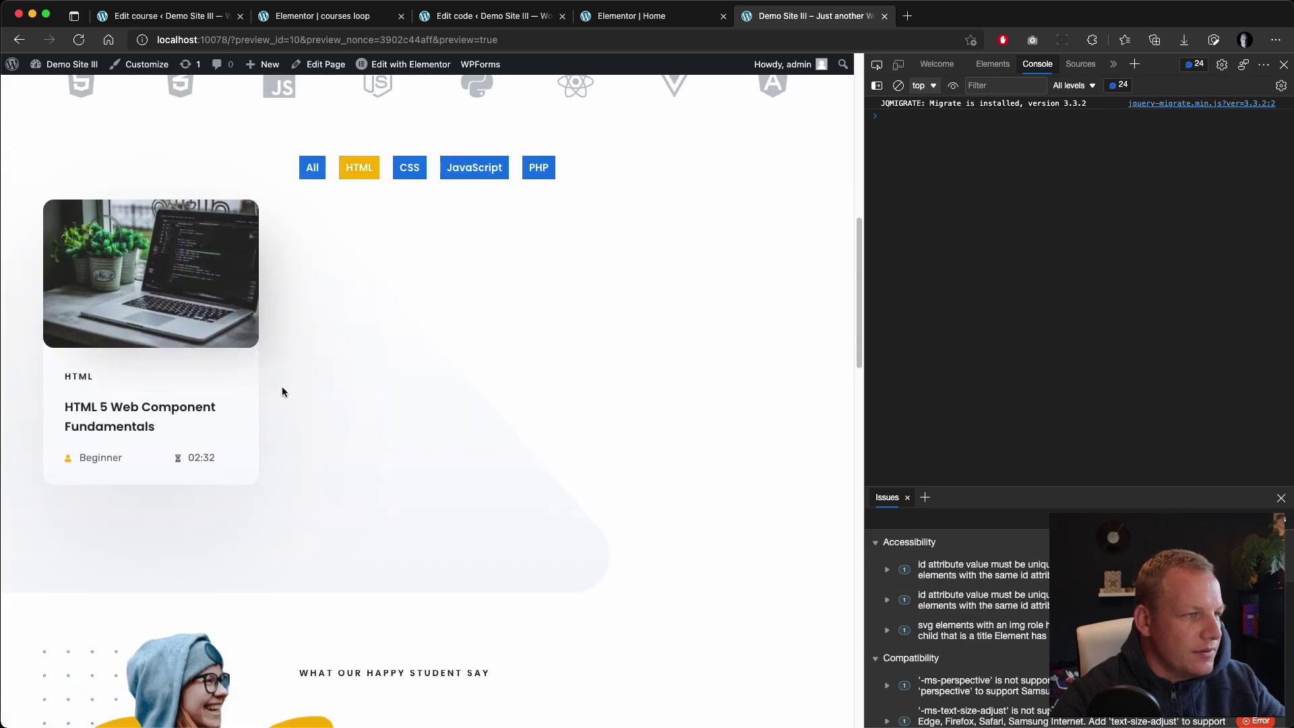
left_click(411, 172)
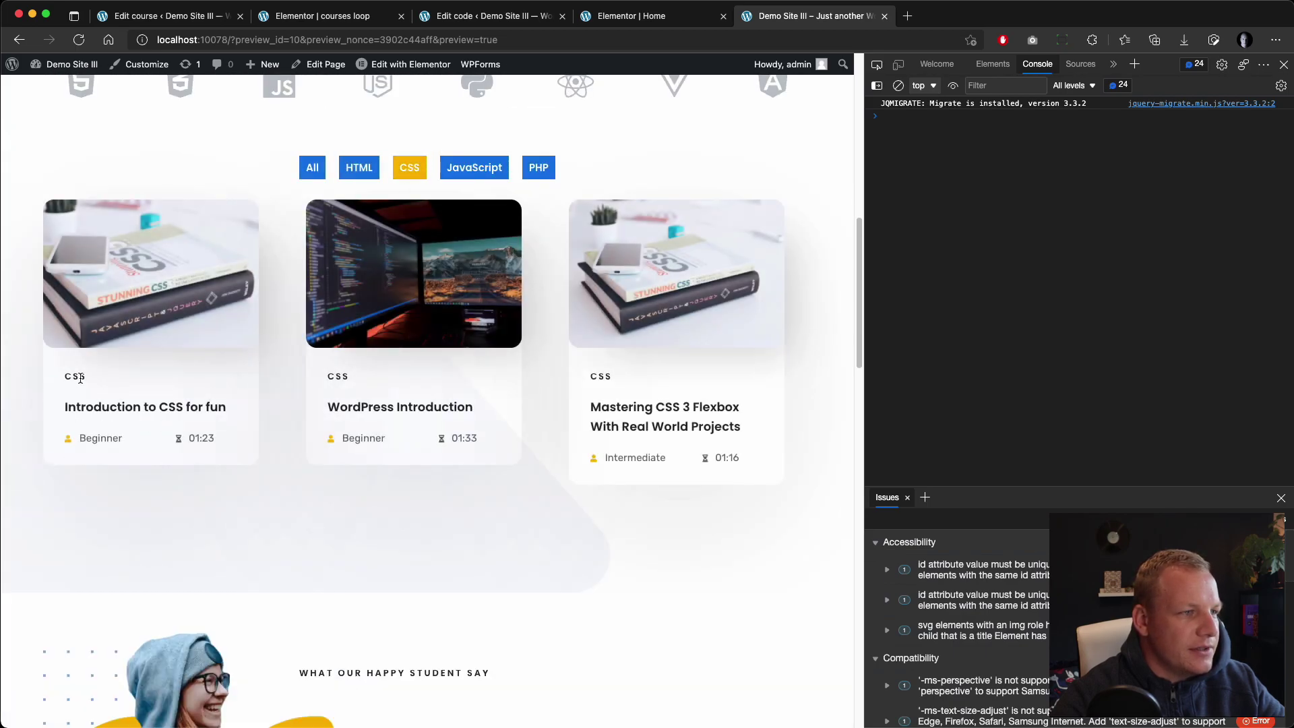
left_click(456, 167)
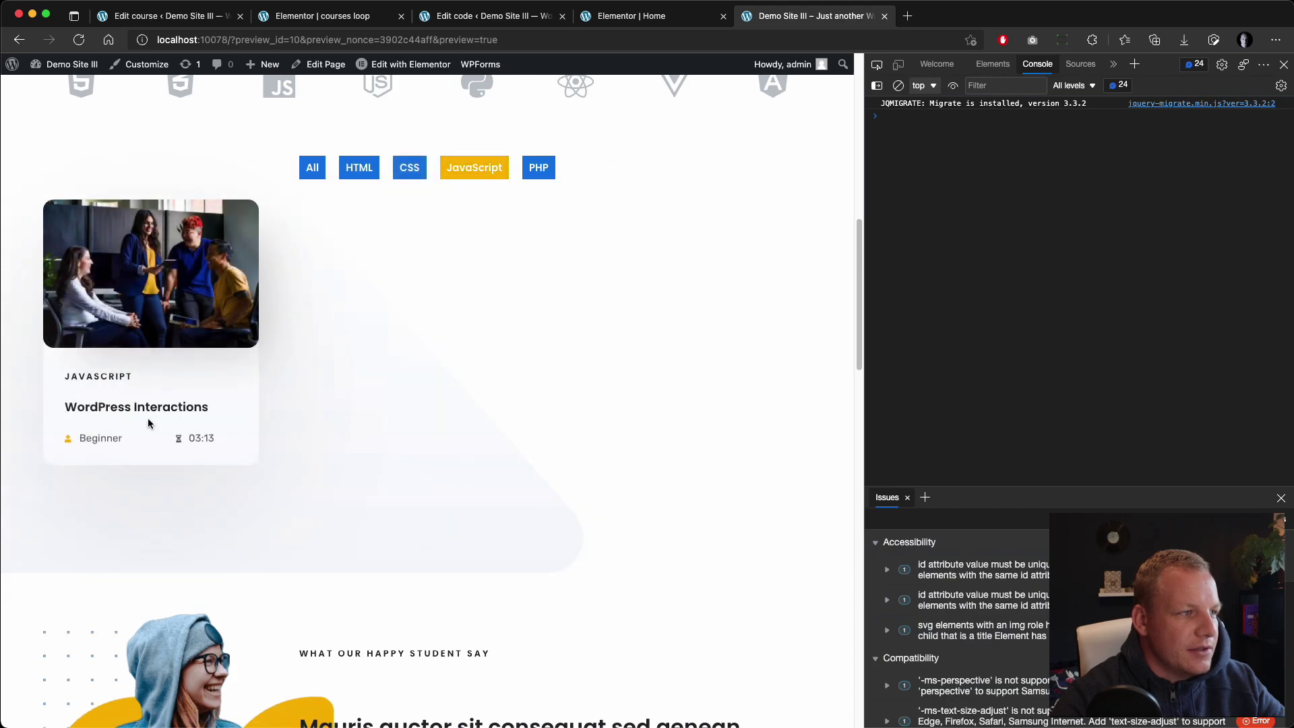
left_click(543, 178)
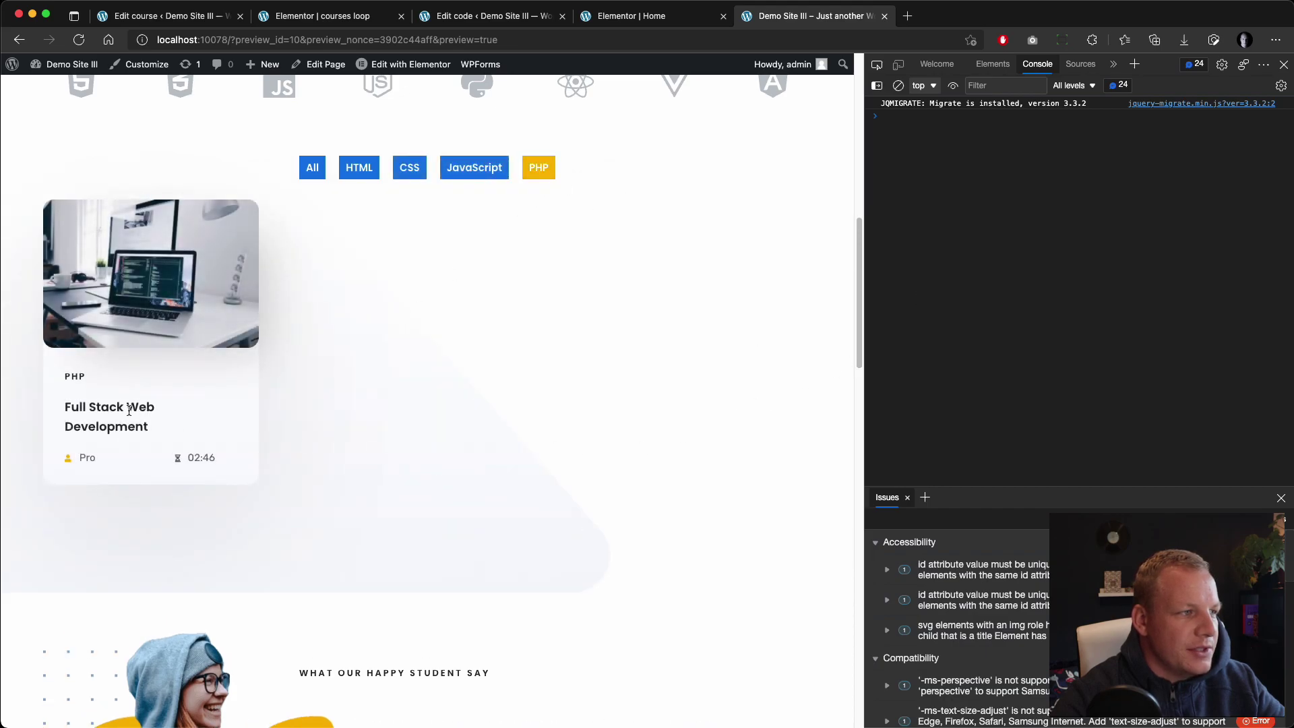
left_click(312, 167)
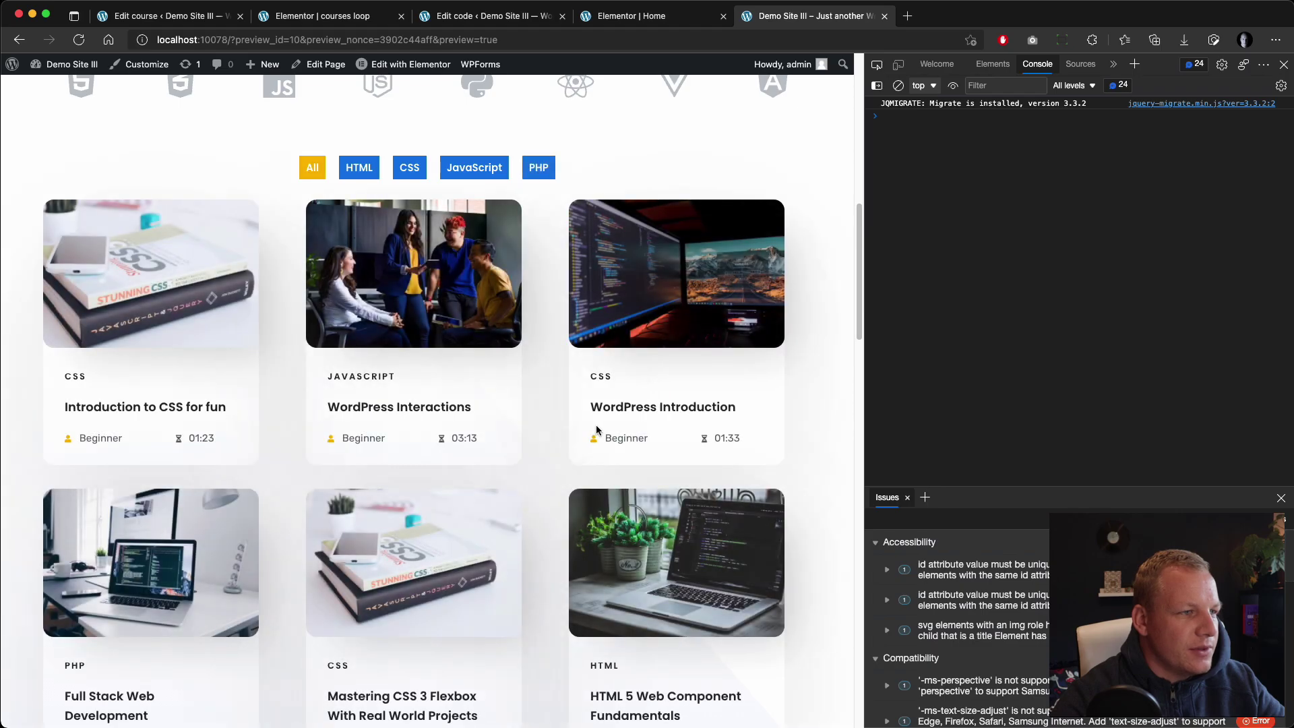
Look over the full course grid and test the HTML and CSS filters again
scroll(597, 429, "down", 7)
scroll(800, 525, "up", 10)
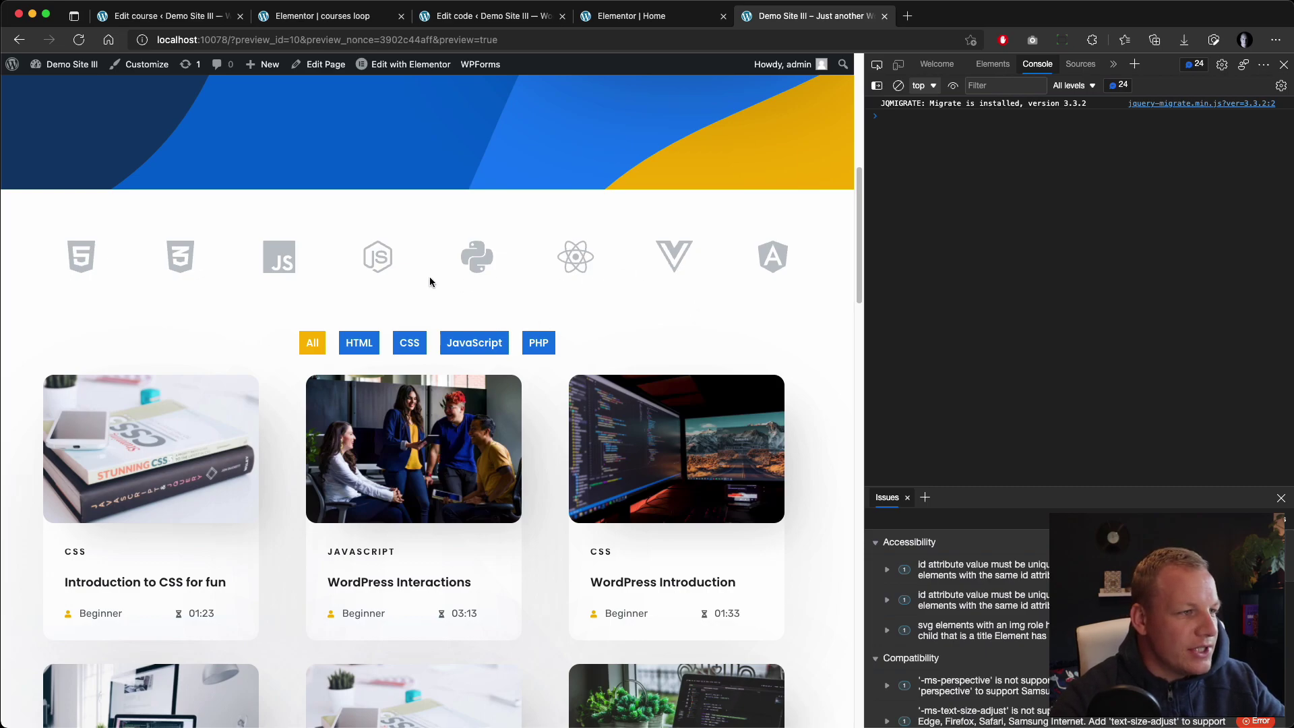
scroll(298, 459, "down", 2)
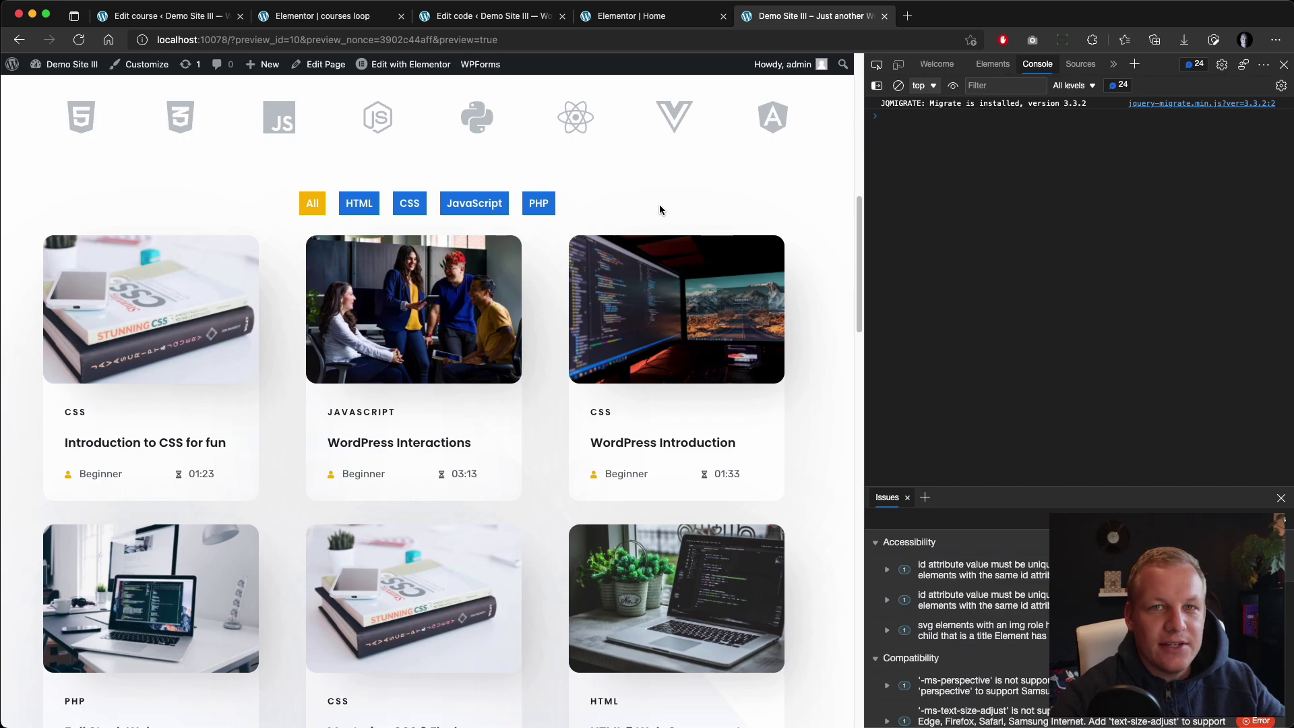
left_click(359, 203)
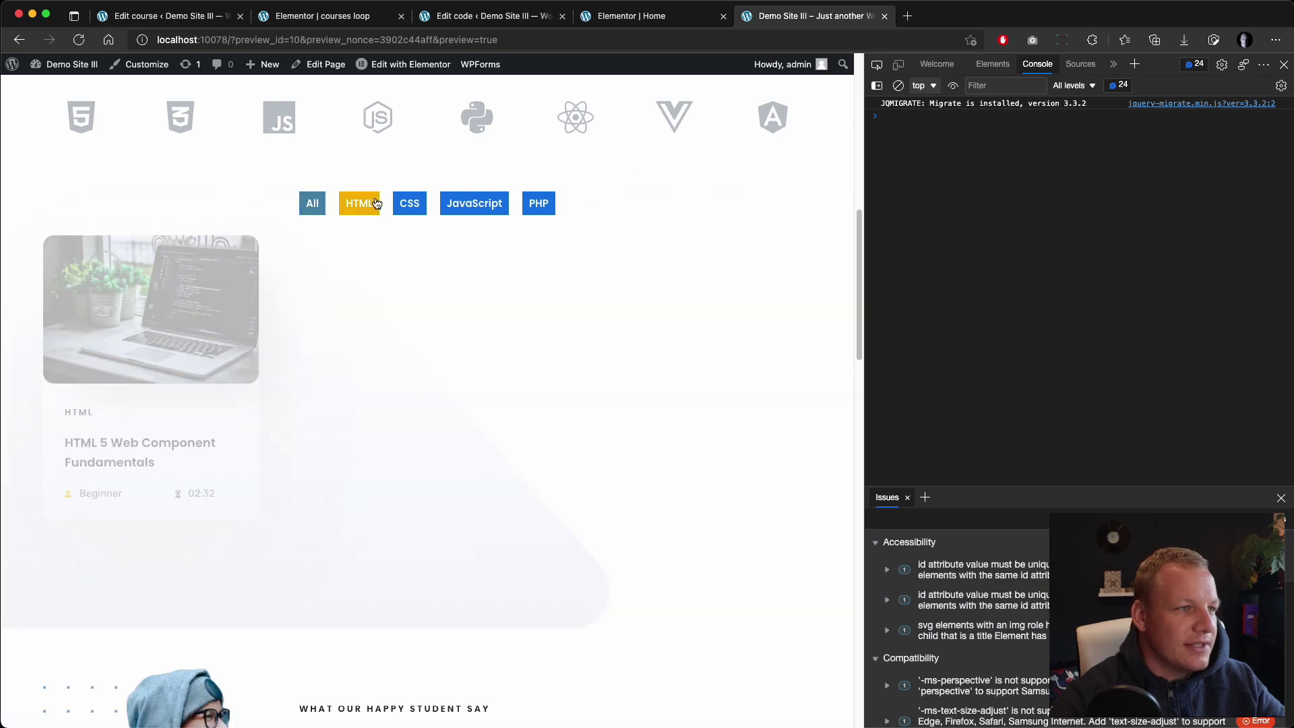
left_click(409, 203)
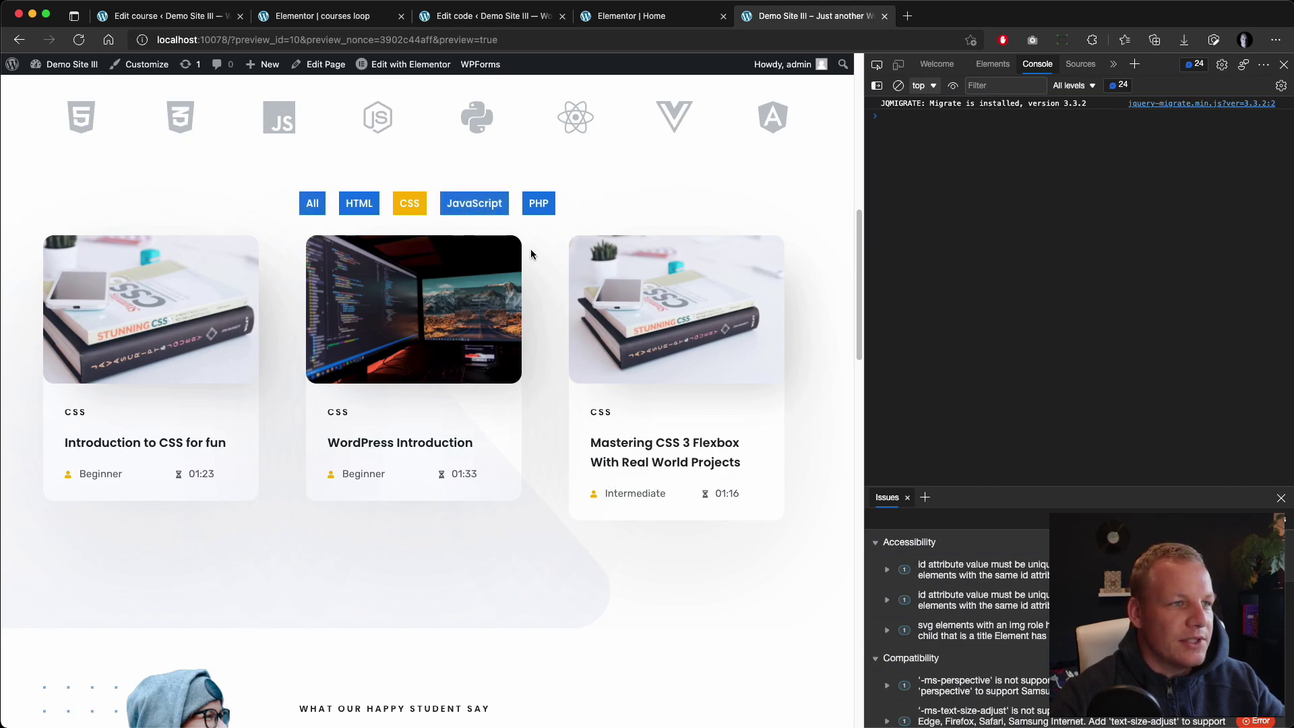
Go back to the portfolio custom code and review the script's click handlers
left_click(672, 16)
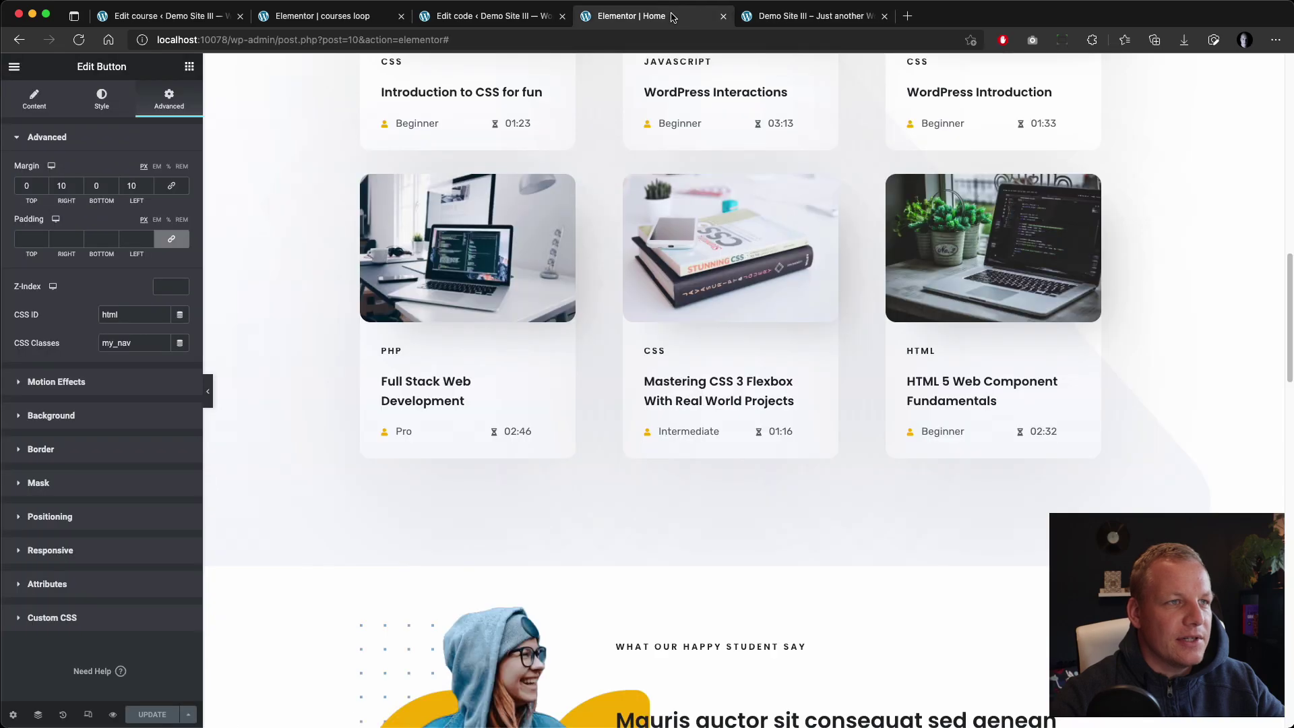
left_click(507, 17)
scroll(396, 459, "down", 3)
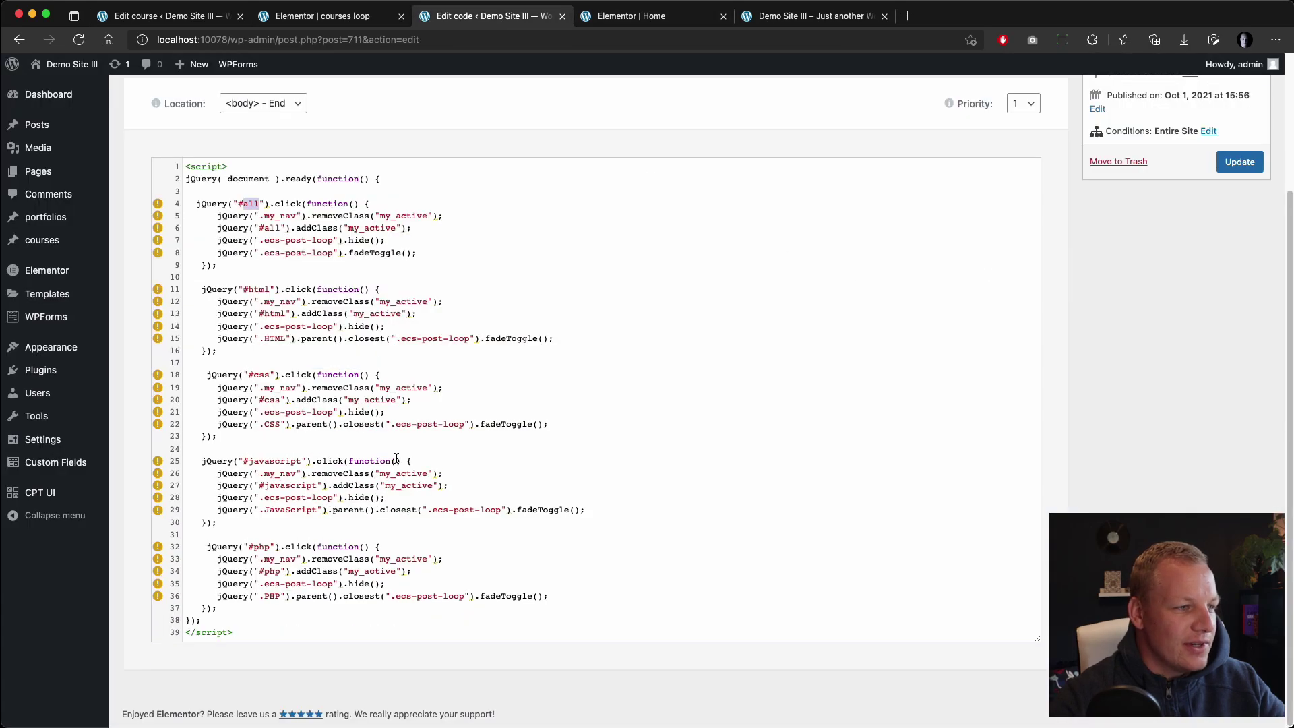